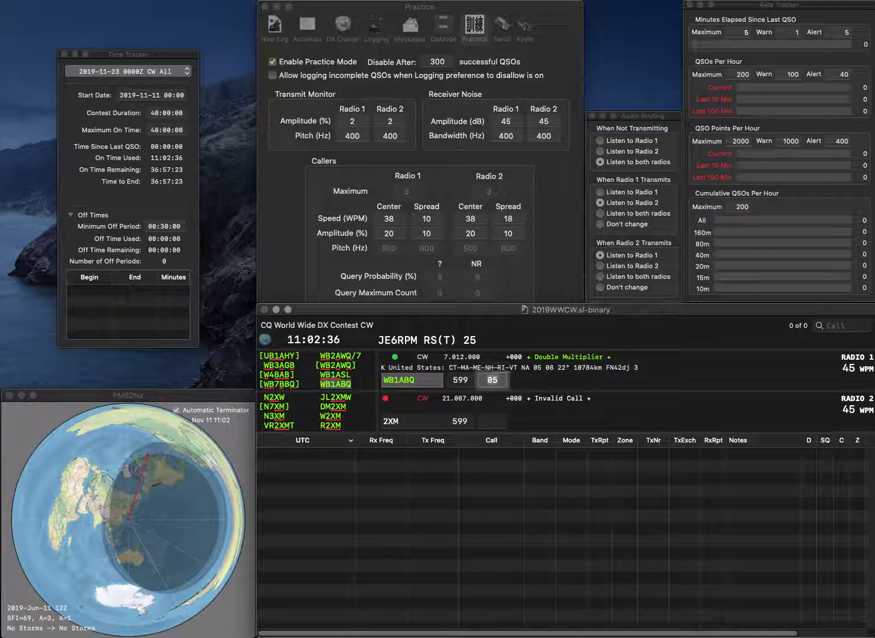
Step: Log WB1ABQ on Radio 1, and complete the Radio 2 call as R2XM and send its exchange
key("Return")
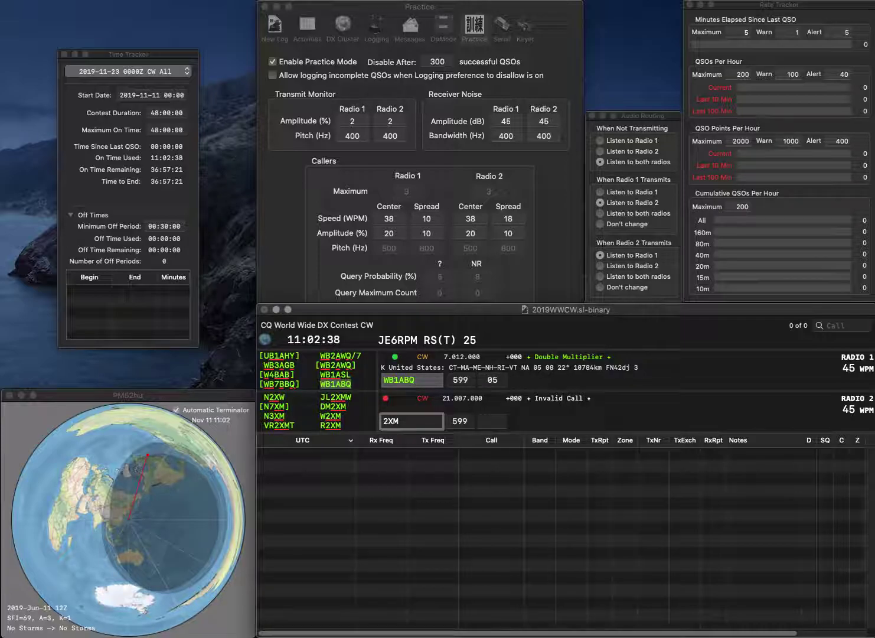
type("R")
key("Tab")
key("Return")
type("AI3X")
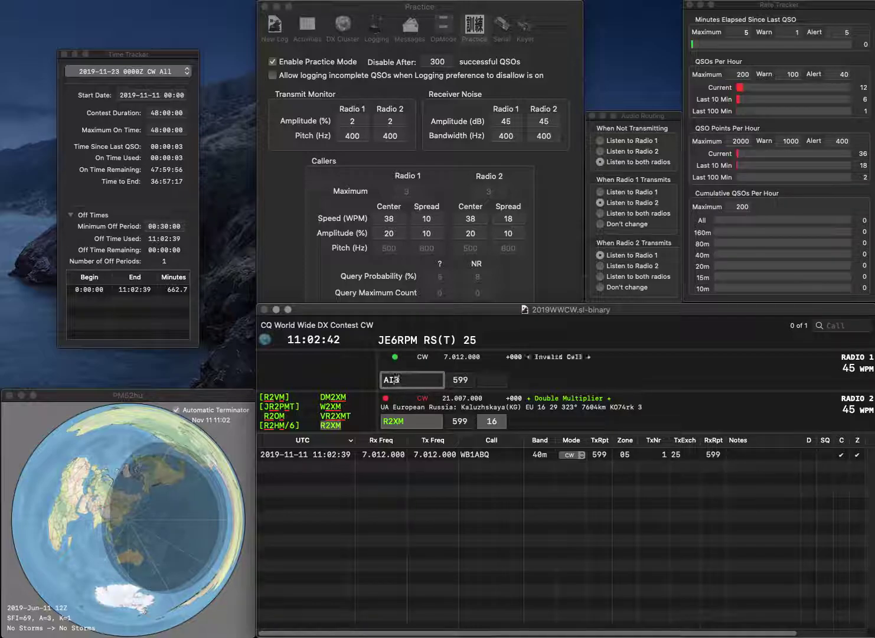
key("BackSpace")
type("KS")
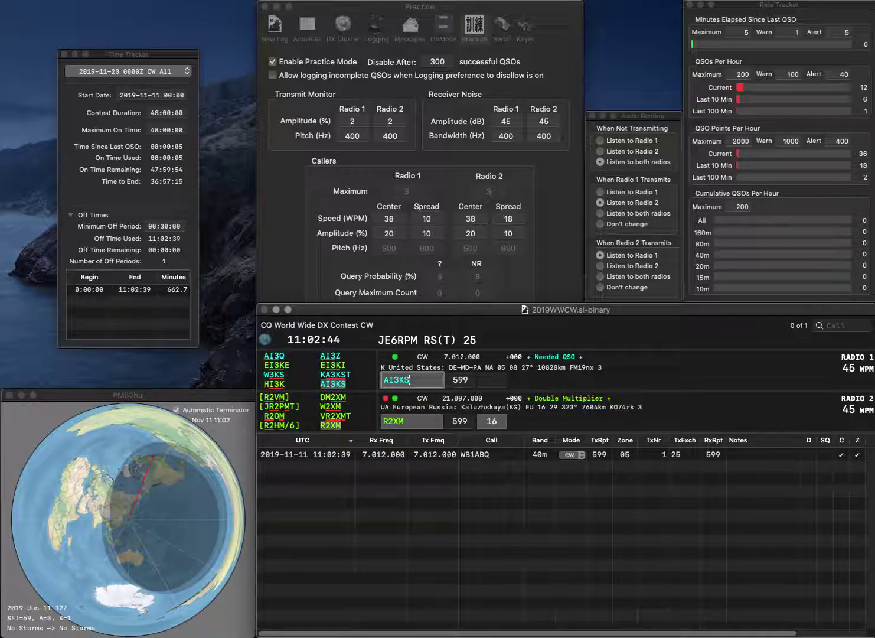
key("Return")
key("Return")
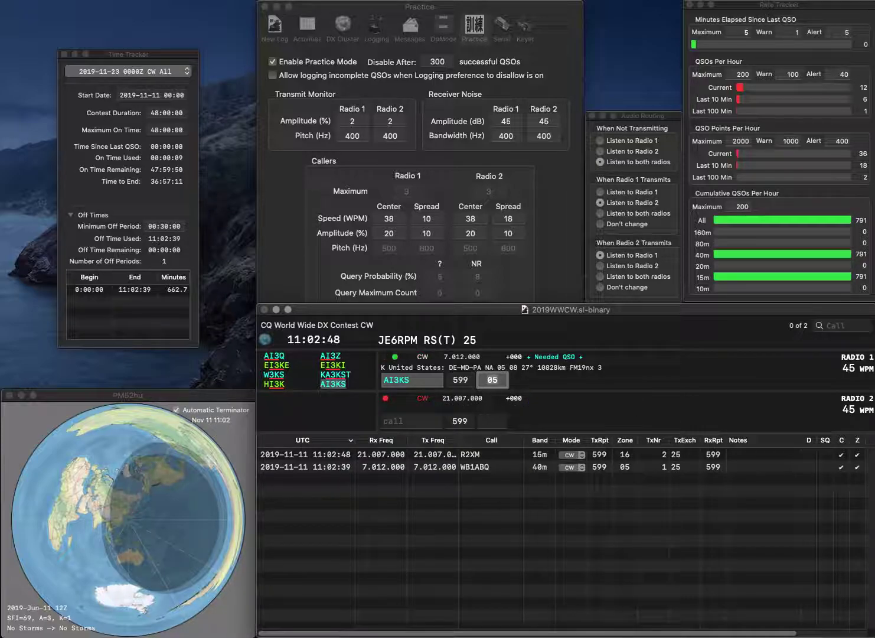
key("Return")
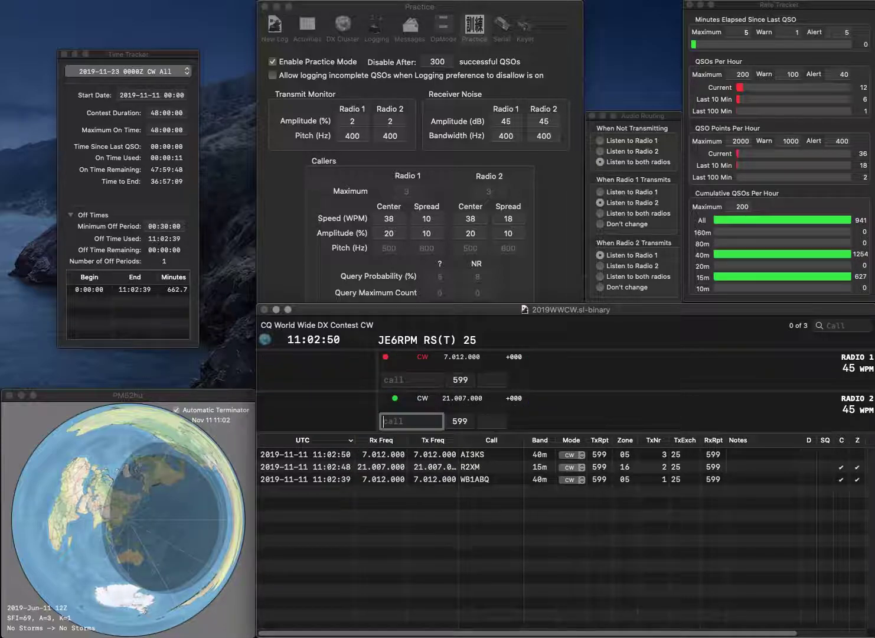
Step: Enter IK6IJF on Radio 2 and the partial call ICDP on Radio 1, and log the IK6IJF contact
type("IK6IJF")
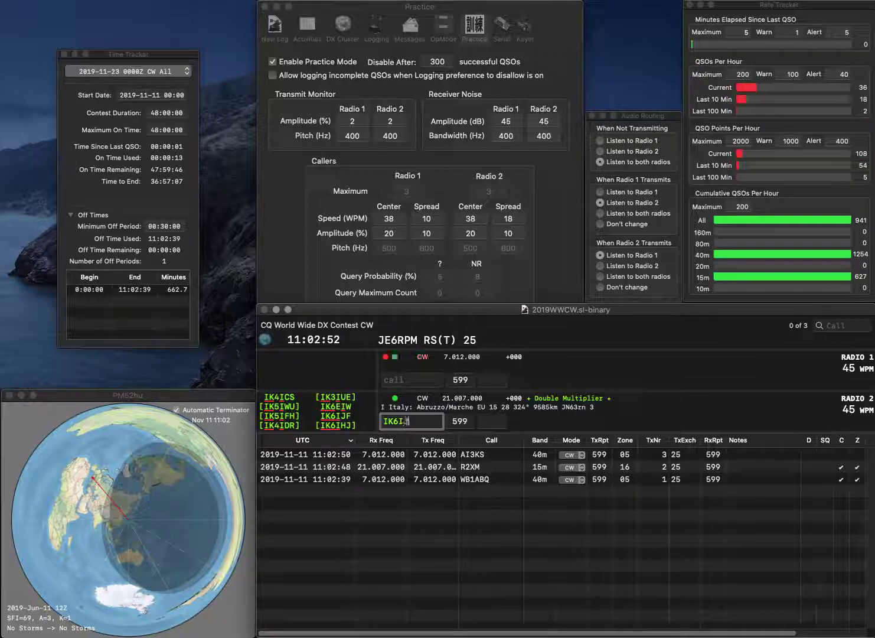
key("Return")
type("K")
type("DP")
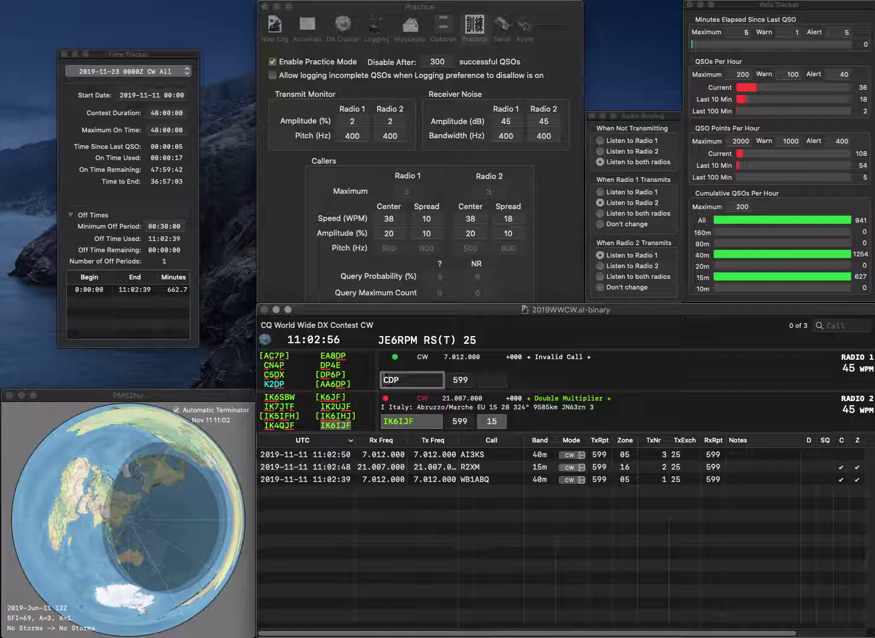
type("I")
key("Return")
key("Tab")
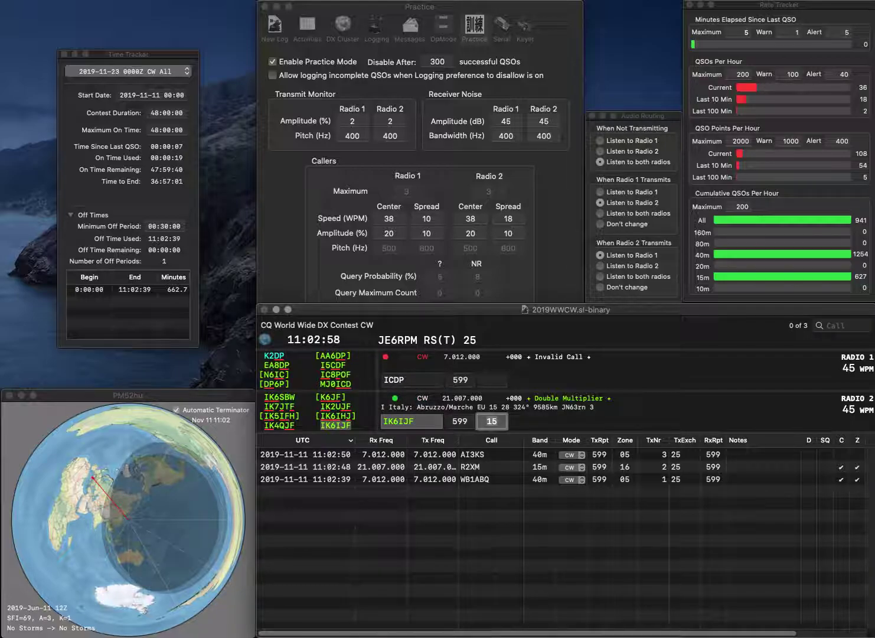
key("Return")
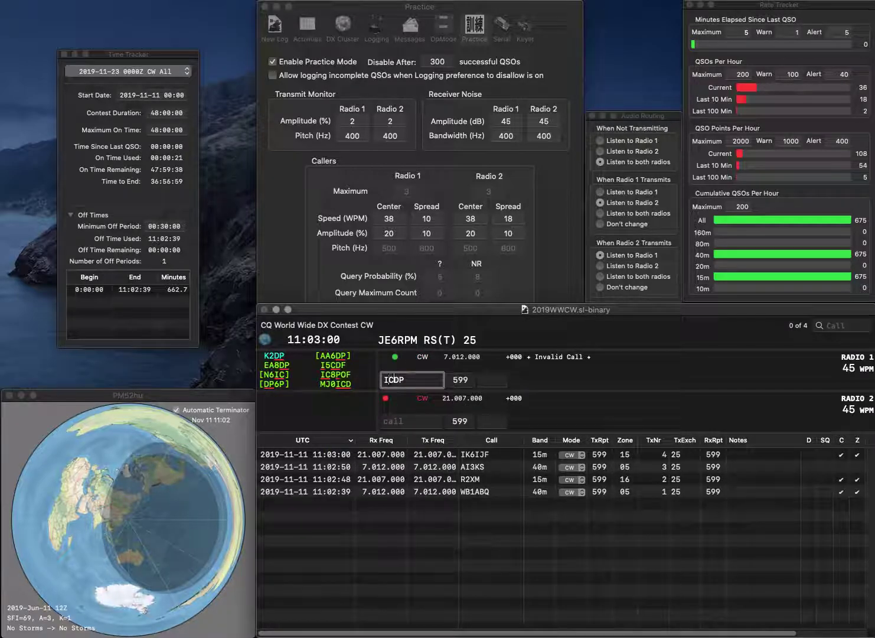
Step: Correct the partial call on Radio 1 to EC7DWP and send the exchange
type("7")
key("Left")
key("Left")
key("BackSpace")
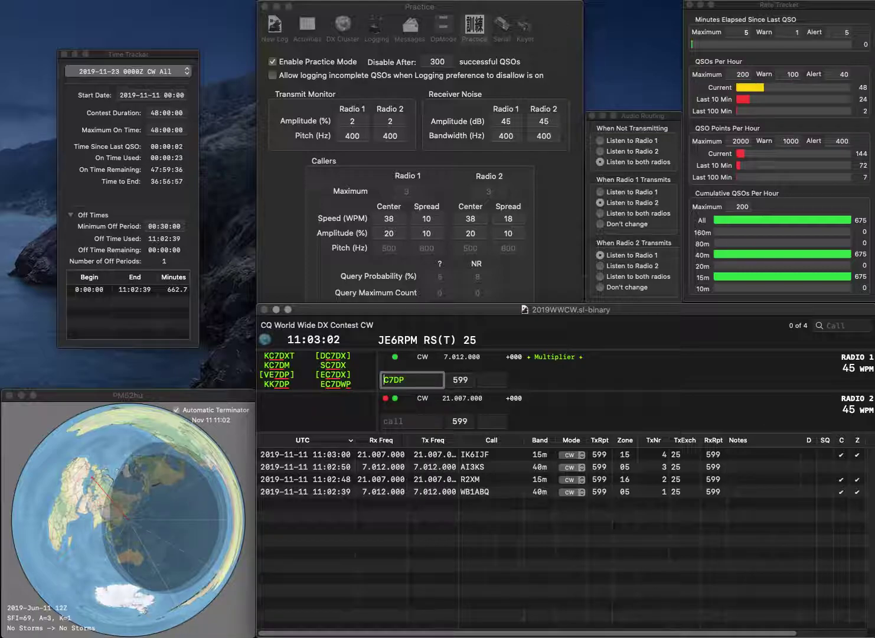
type("EC7DW")
key("BackSpace")
key("Right")
type("W")
key("Return")
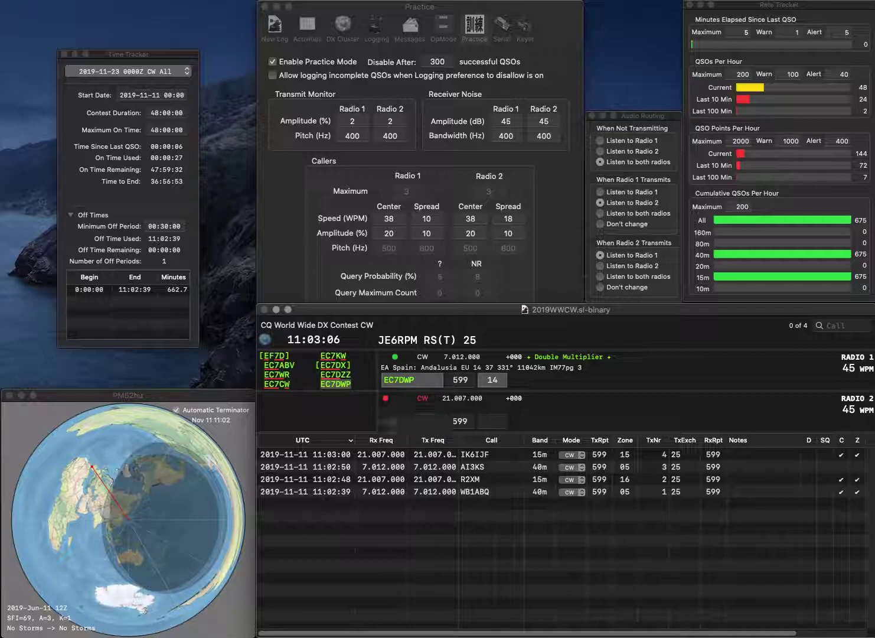
type("IT9ISW")
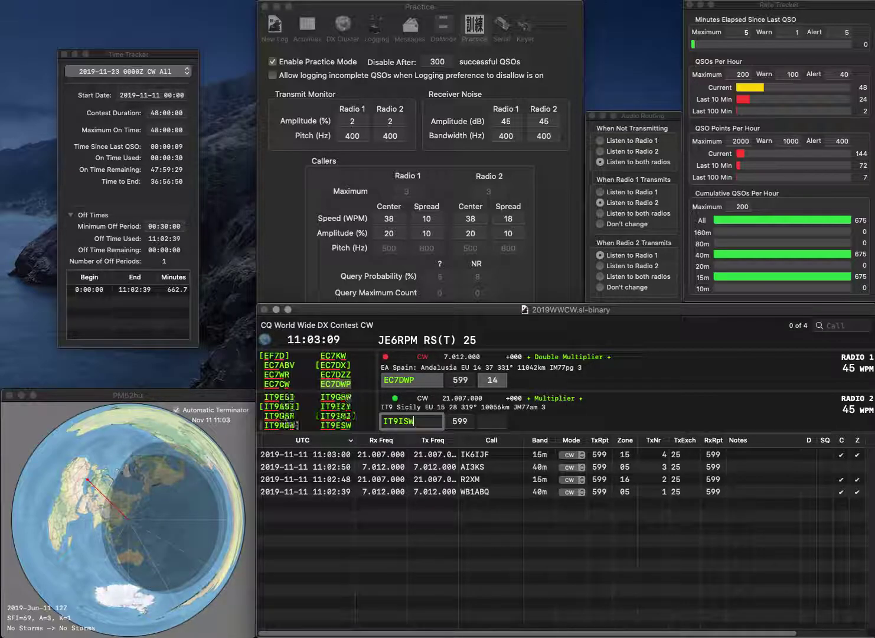
key("Return")
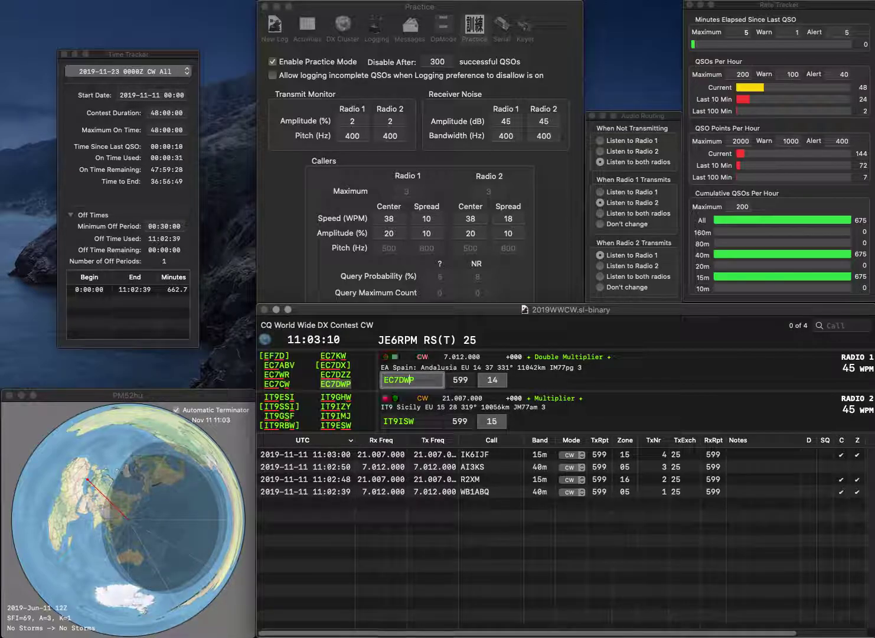
key("Return")
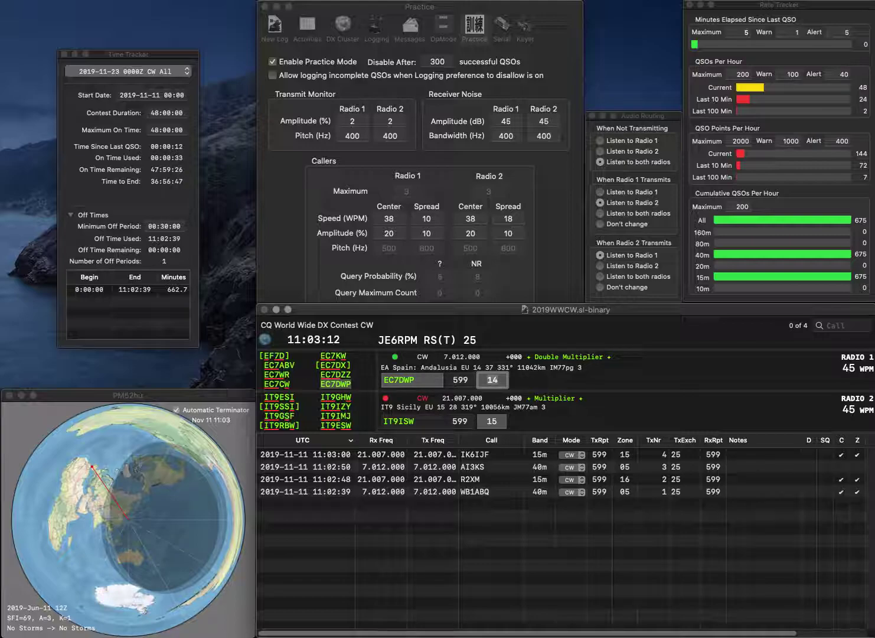
Step: Correct the Radio 2 call to IT9ESW and send the exchange
left_click(403, 421)
key("BackSpace")
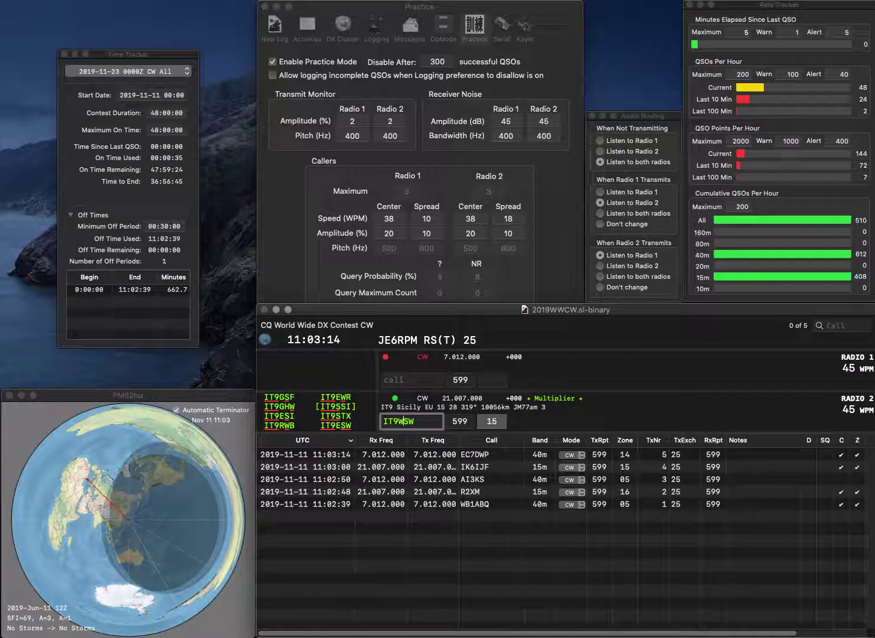
type("E")
key("Return")
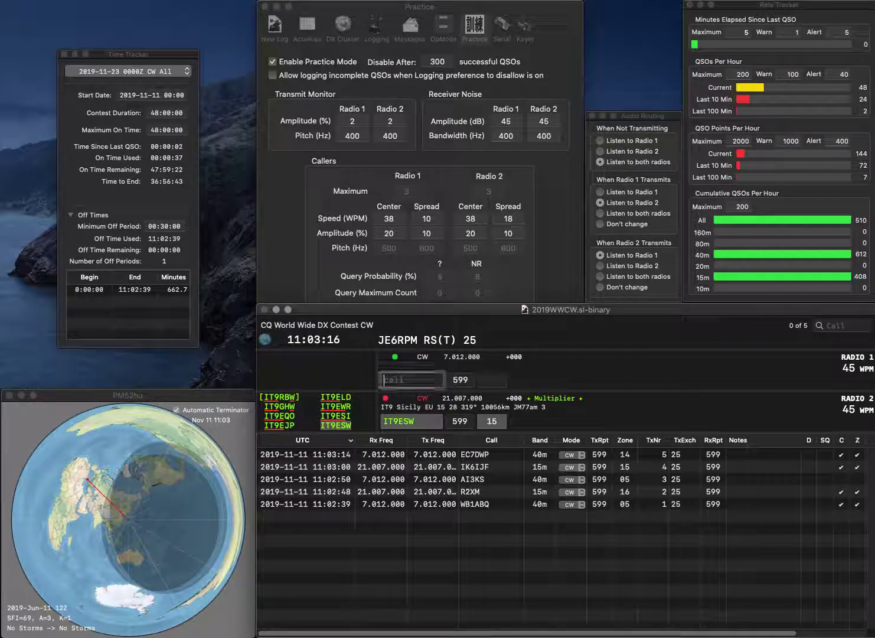
type("PPY4ME")
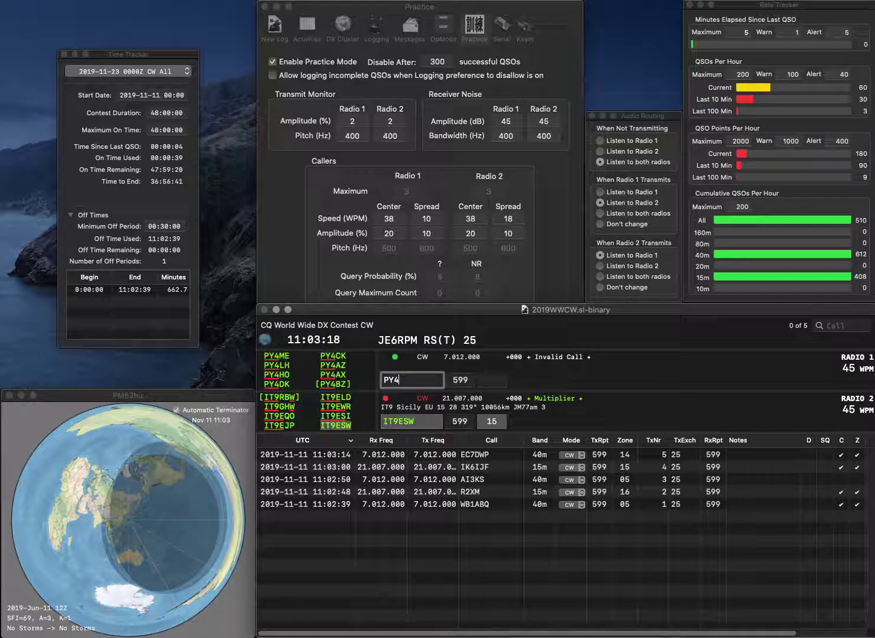
key("Return")
key("space")
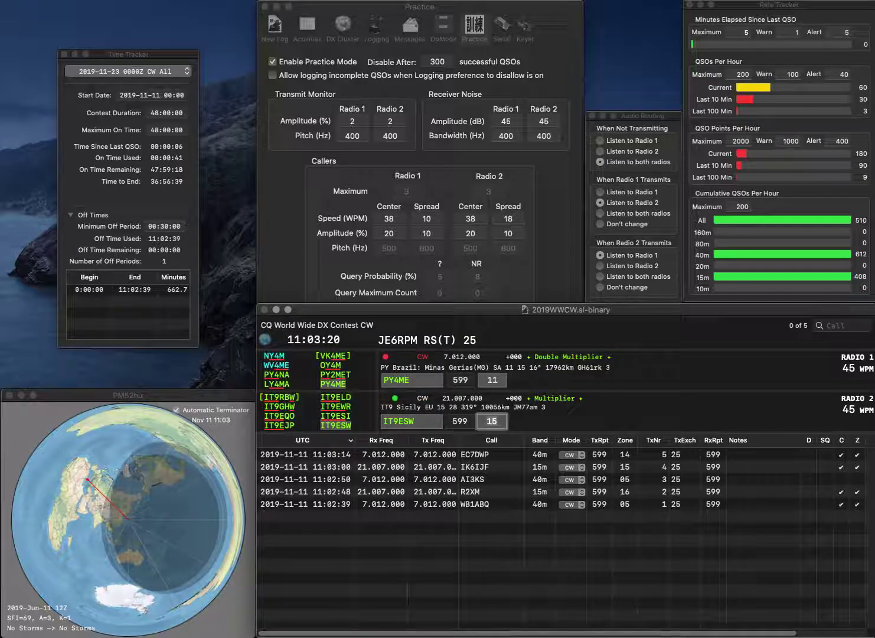
key("Return")
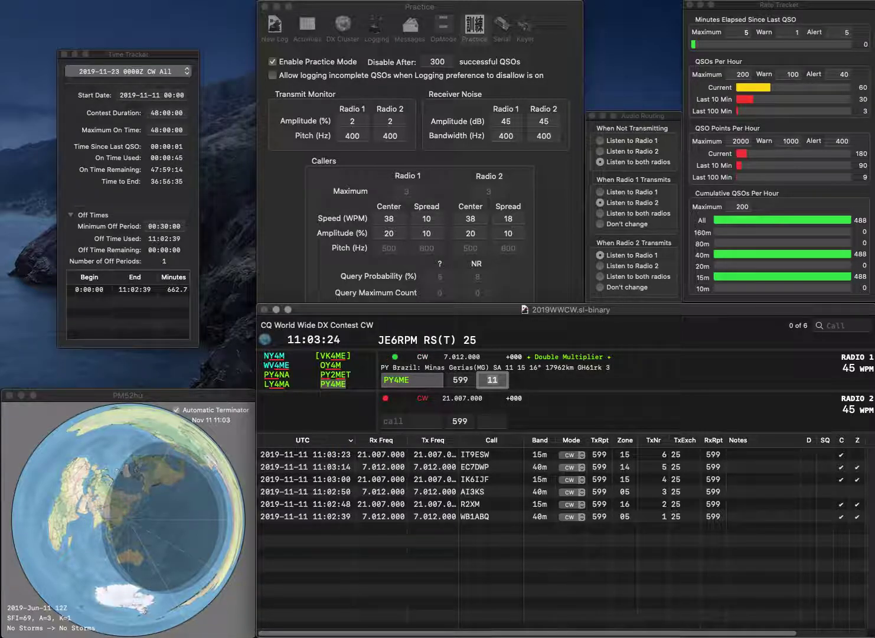
key("Return")
type("KC3HU")
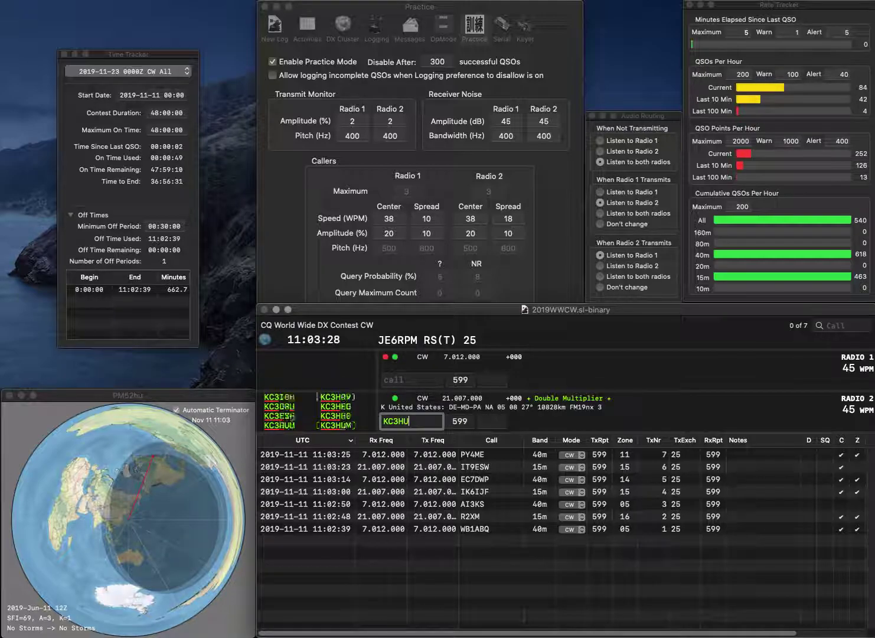
type("M")
key("Return")
type("R")
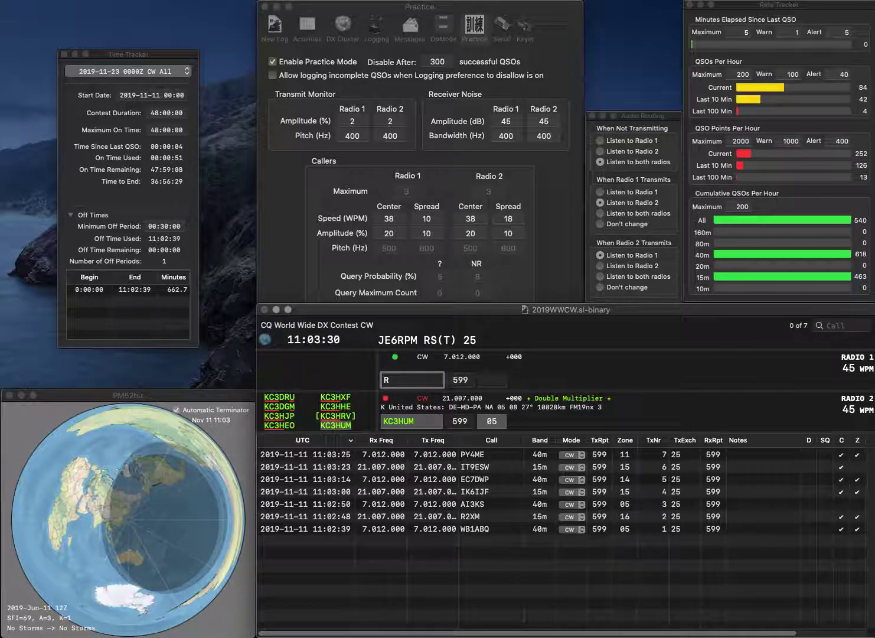
key("Return")
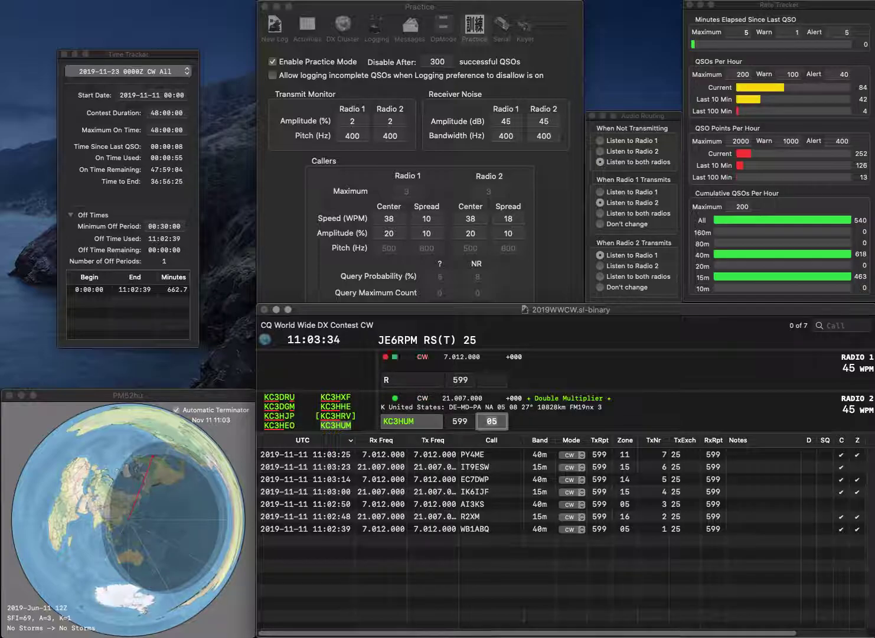
key("Return")
Step: Enter K1RKX on Radio 1 and W6BER on Radio 2, and log the K1RKX contact
type("K1RKX")
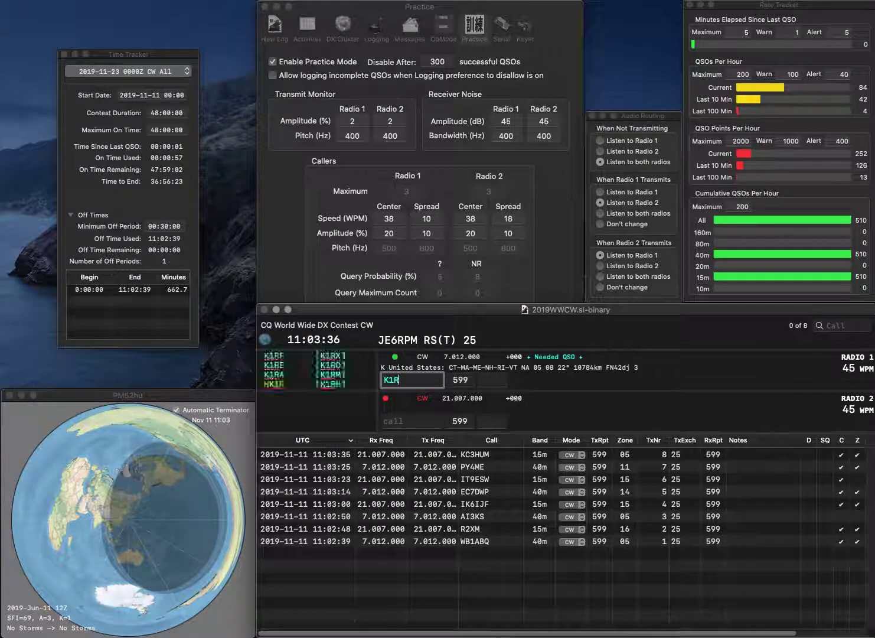
key("Return")
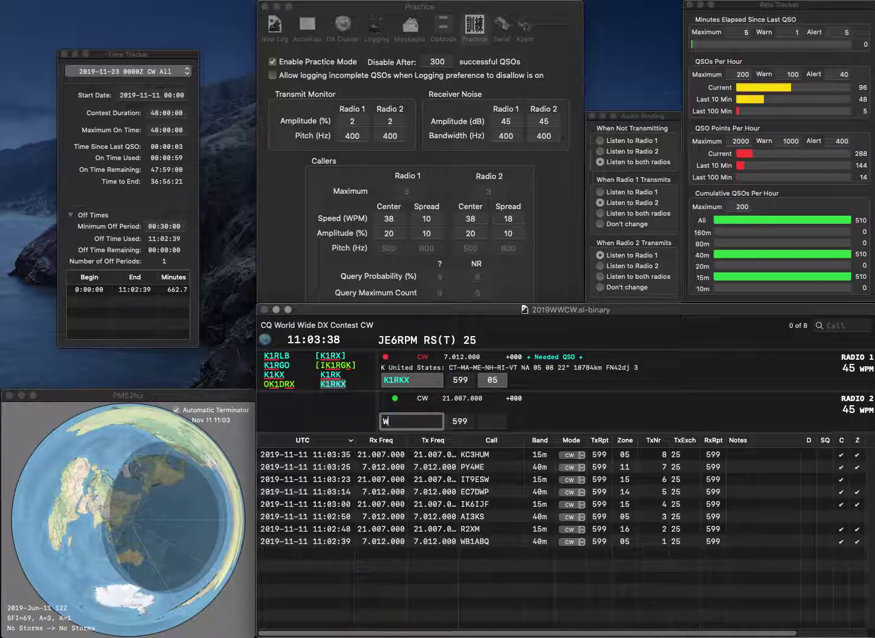
type("W6BER")
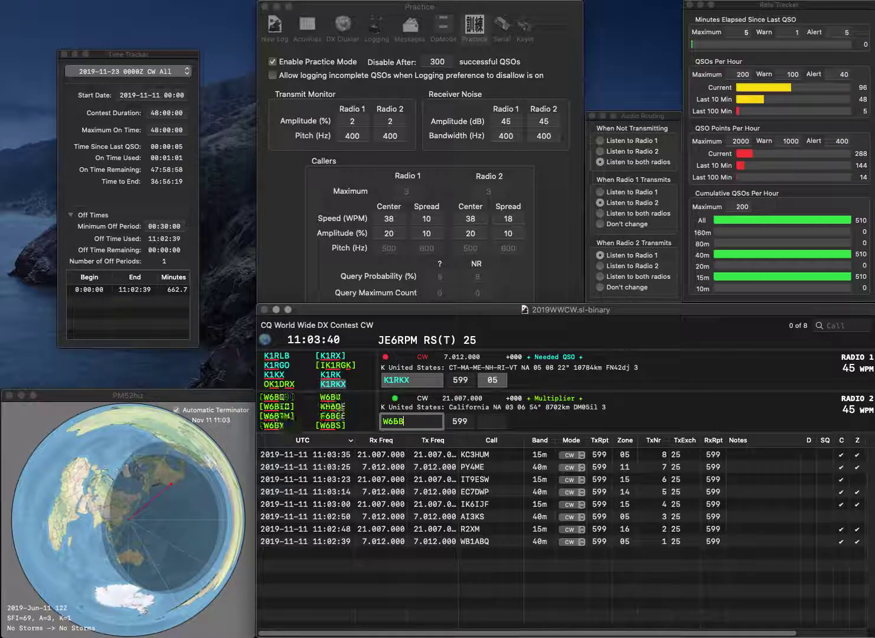
key("Return")
key("space")
key("space")
key("Return")
key("space")
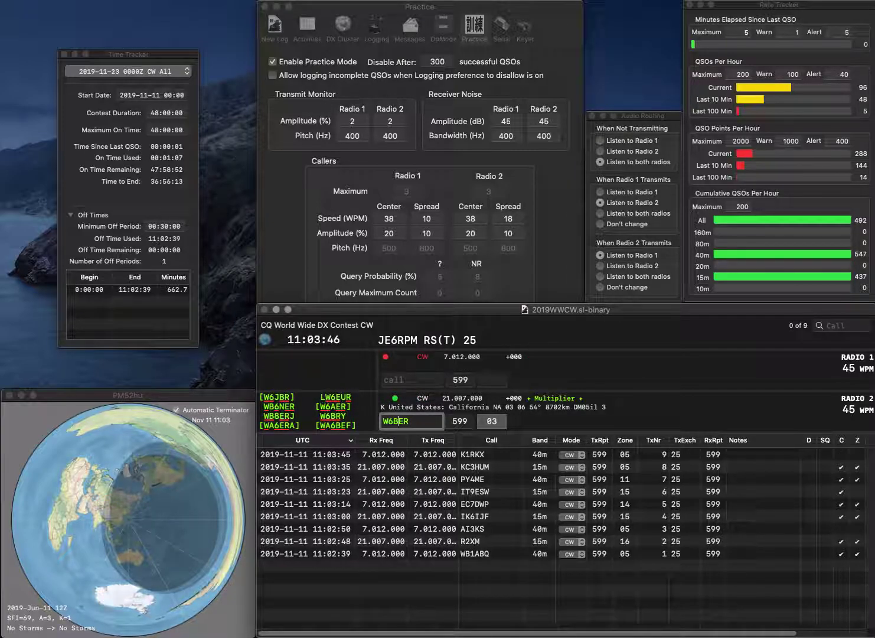
key("BackSpace")
key("BackSpace")
type("B6N")
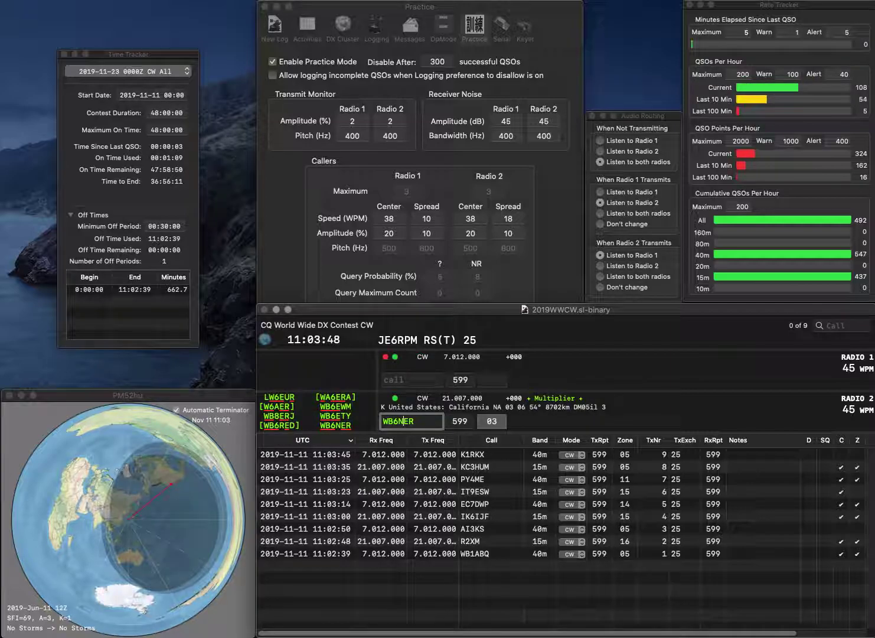
key("Return")
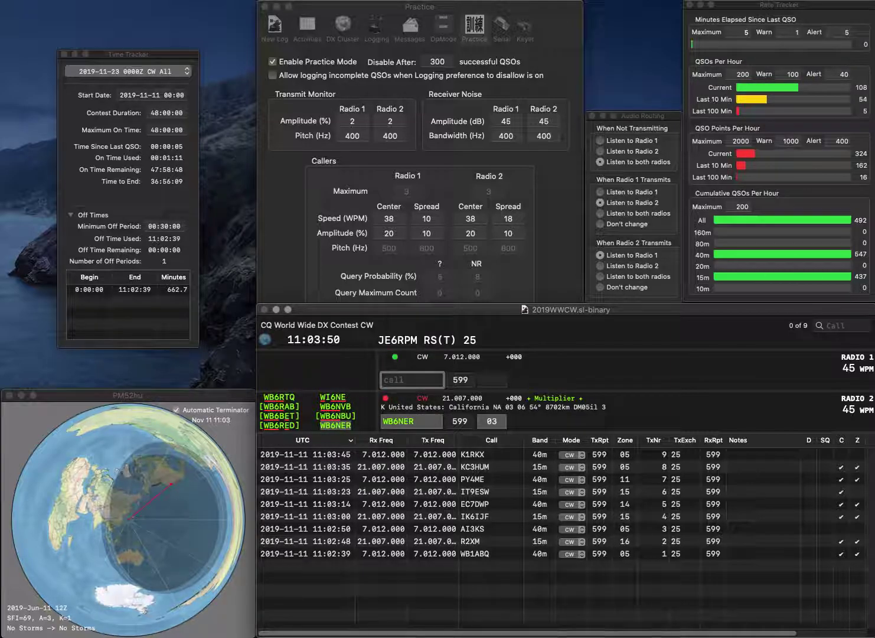
Step: Enter IT9GSF as the Radio 1 call and log the contacts with WB6NER on Radio 2 and IT9GSF on Radio 1
type("T9GSF")
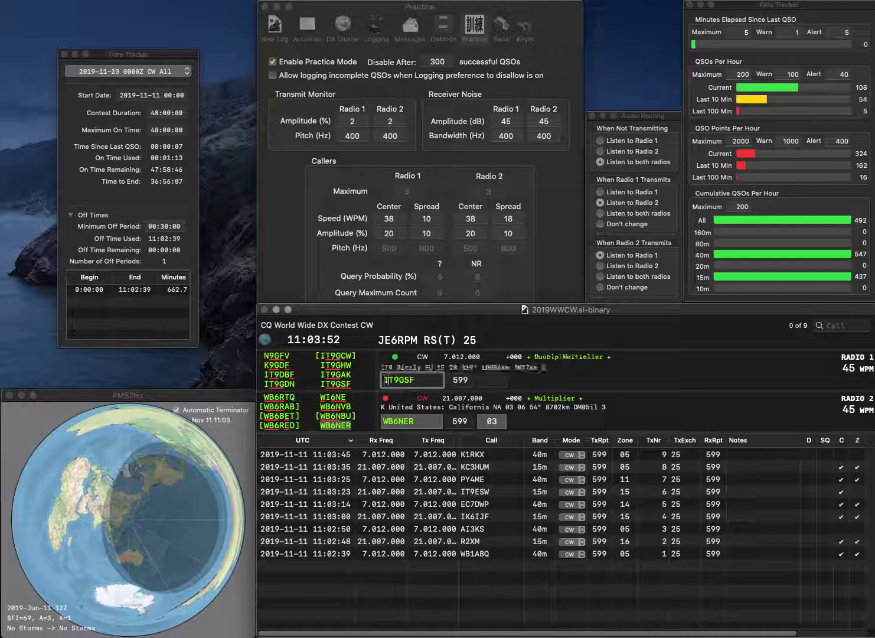
key("Return")
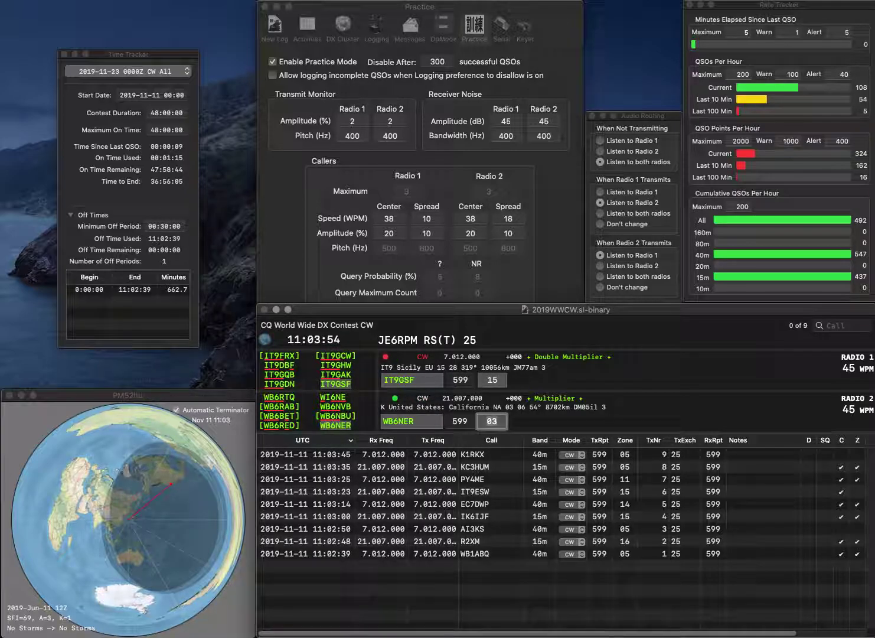
key("Return")
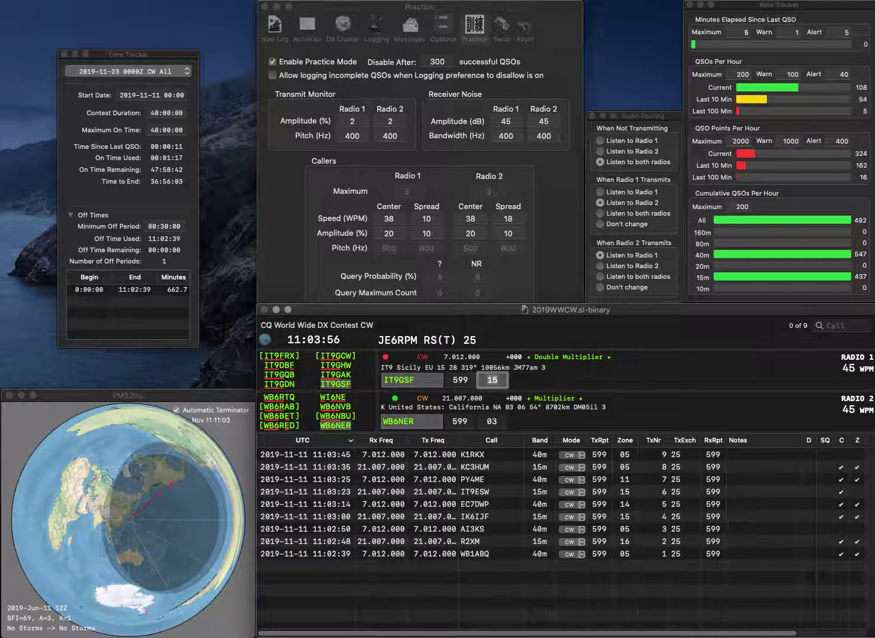
key("Return")
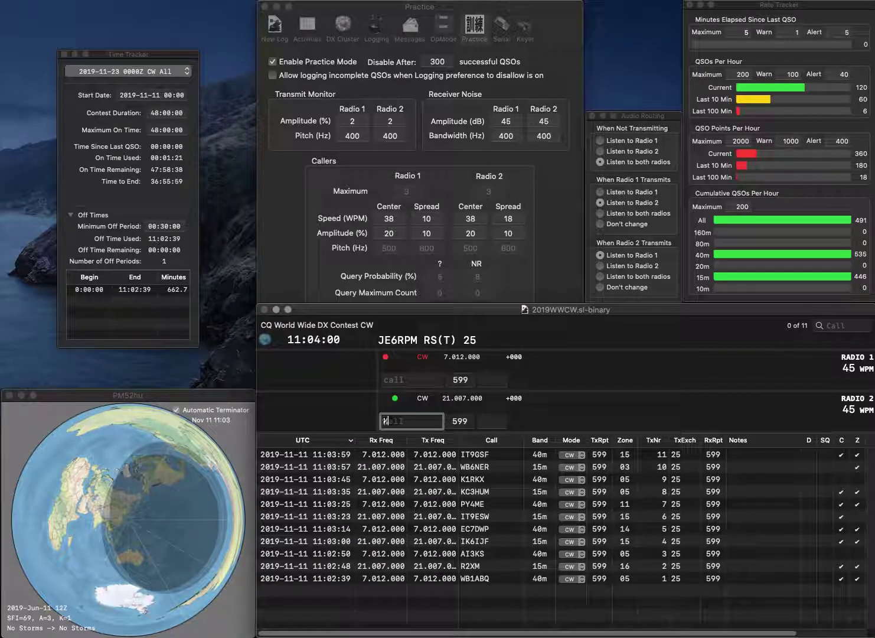
type("K8CY")
key("Return")
type("AF")
key("Return")
key("space")
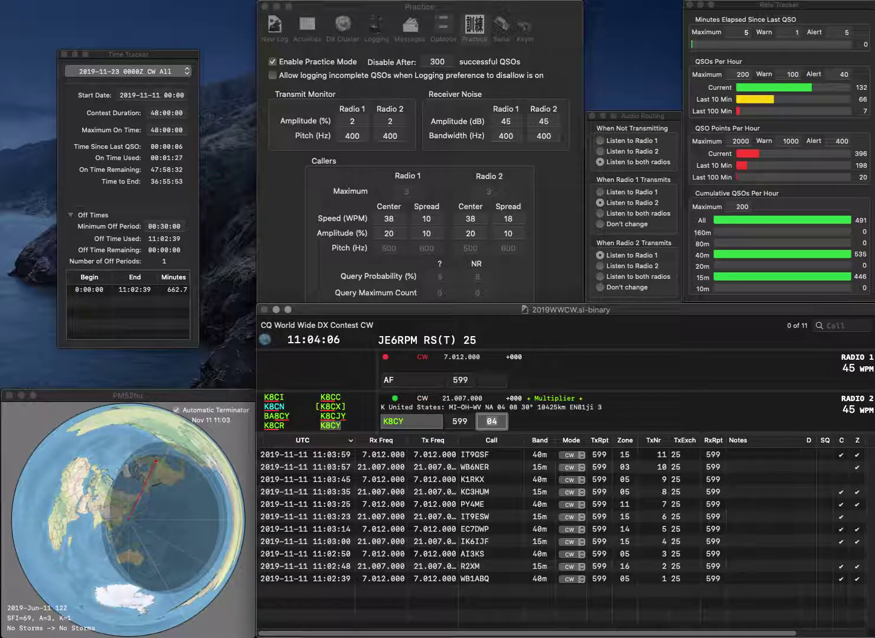
key("Return")
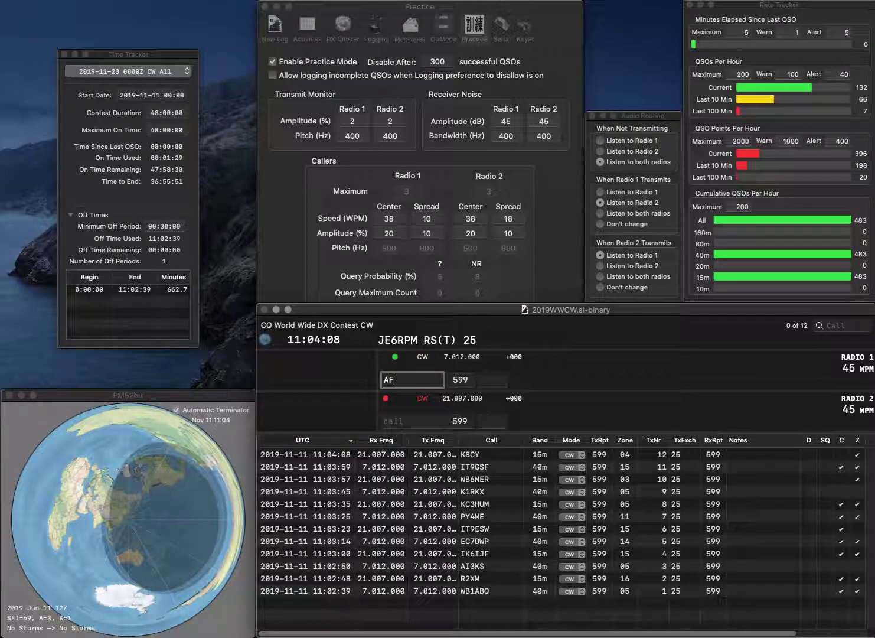
type("2T")
key("Return")
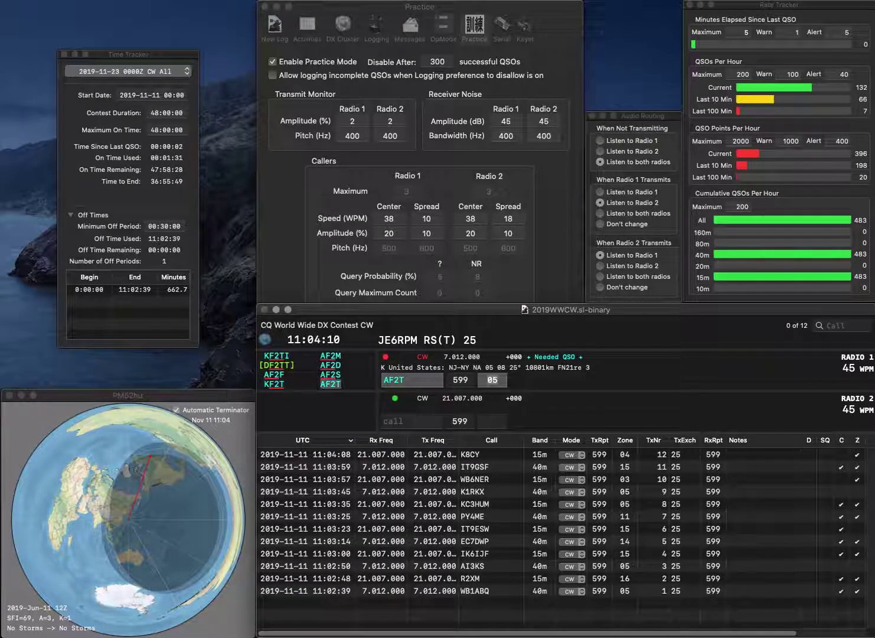
type("VE1")
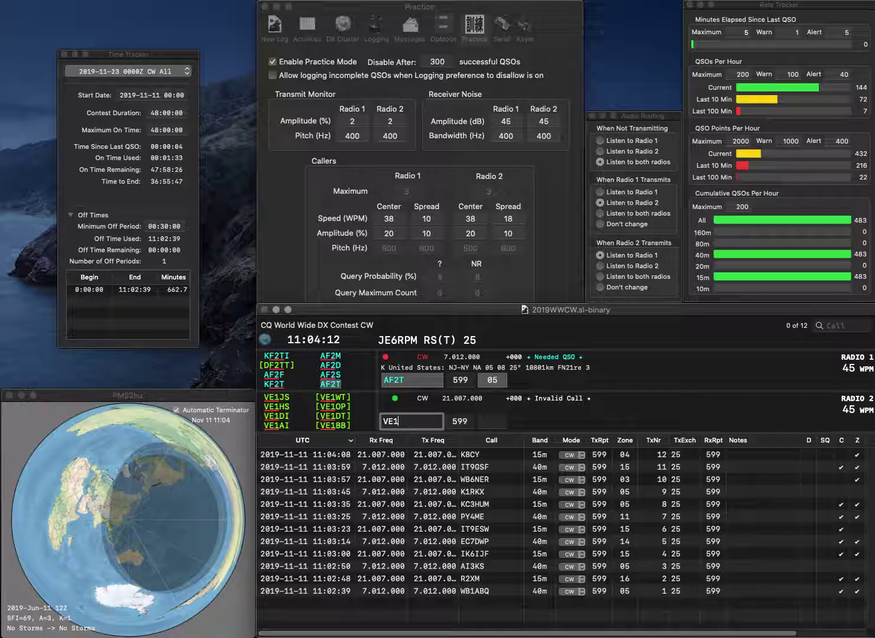
type("TWM")
key("Return")
key("space")
key("space")
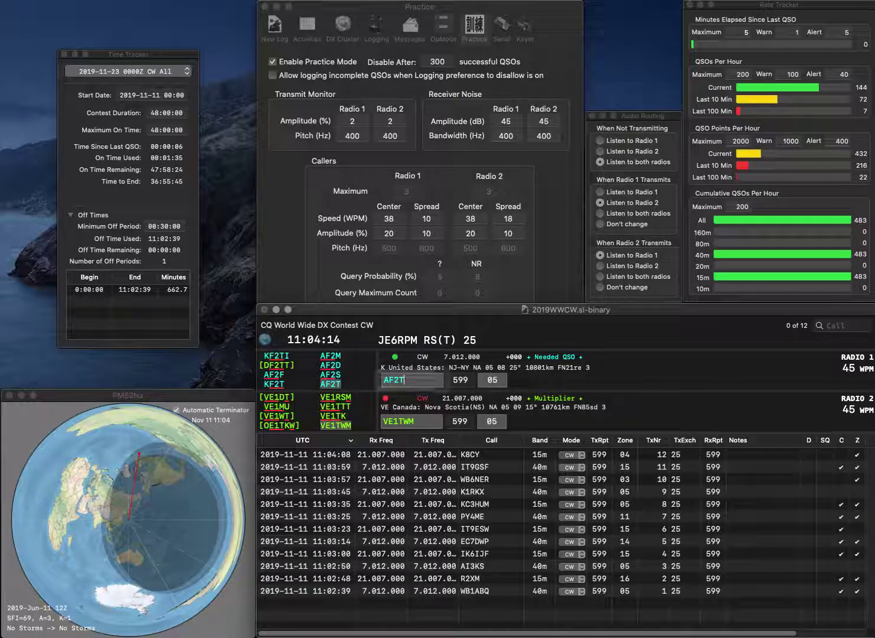
key("Return")
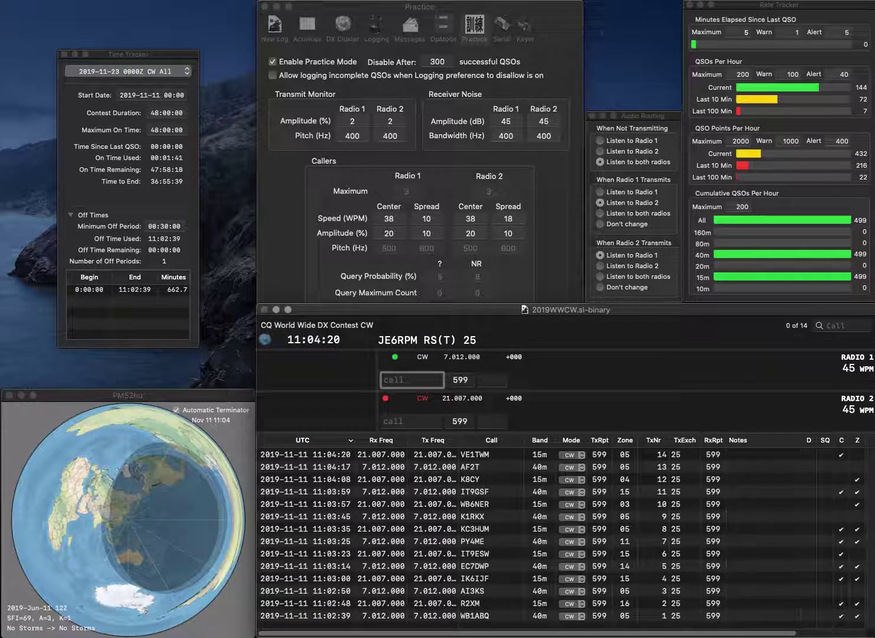
type("4RC")
key("Return")
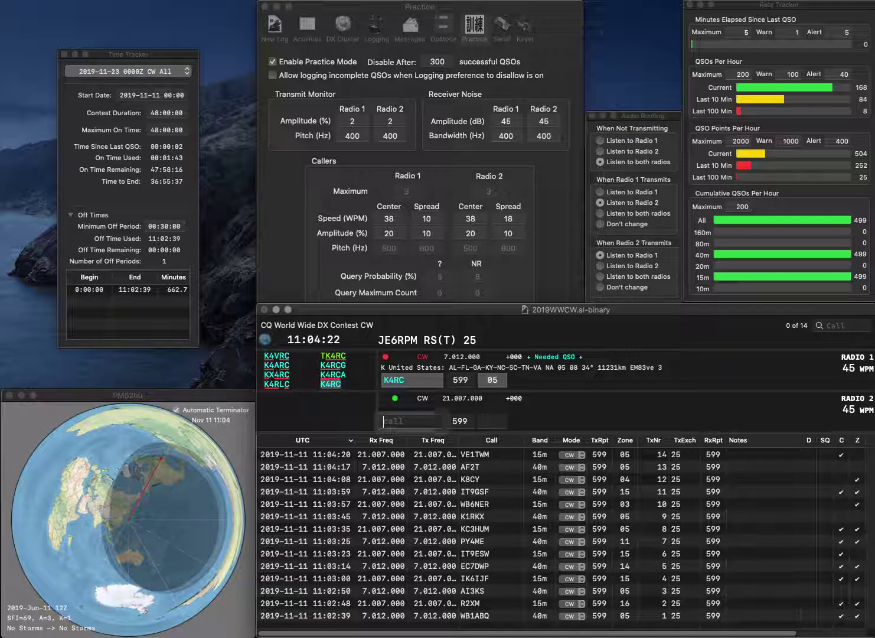
type("W")
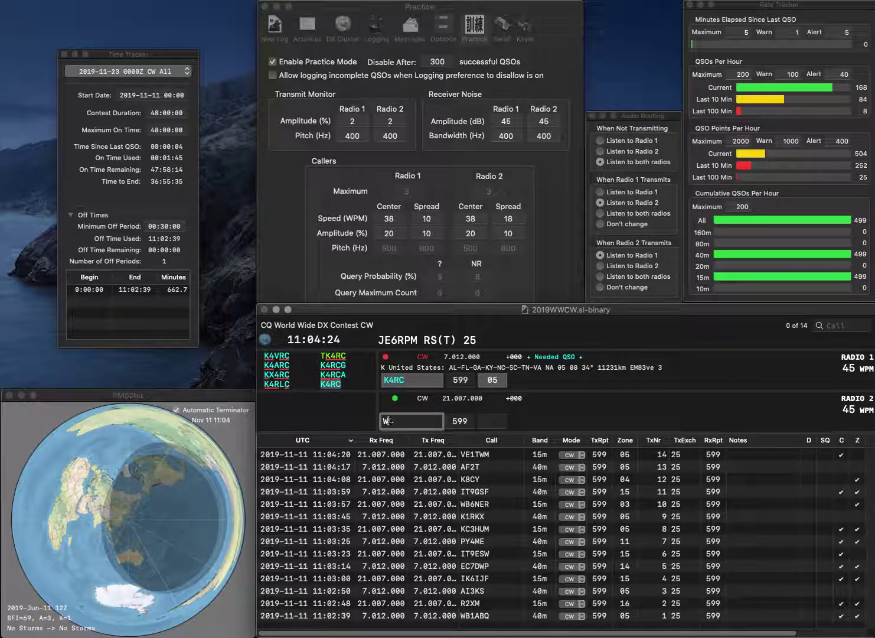
key("Return")
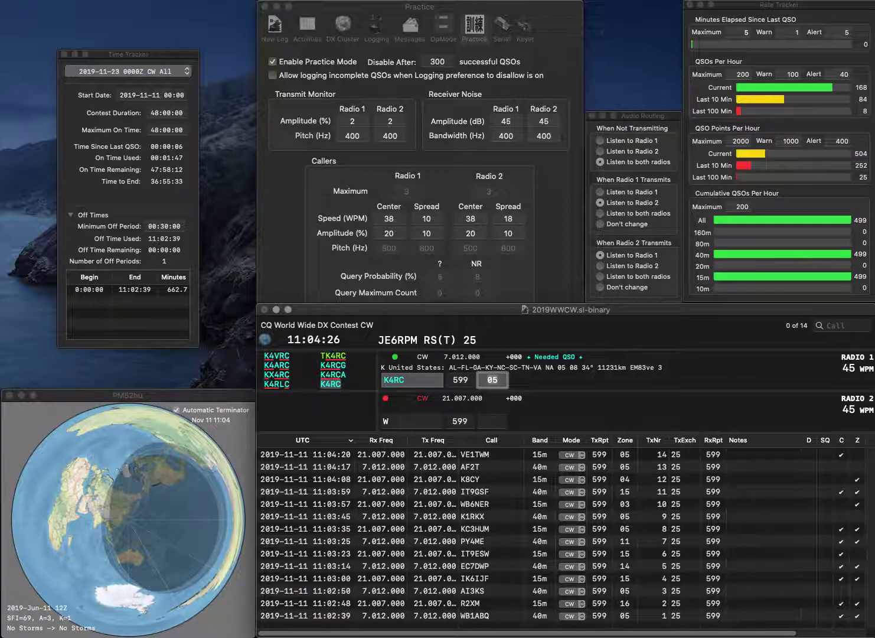
key("Return")
Step: Complete the Radio 2 call as WV3M, correct it to WV2M, and send the exchange
type("V3")
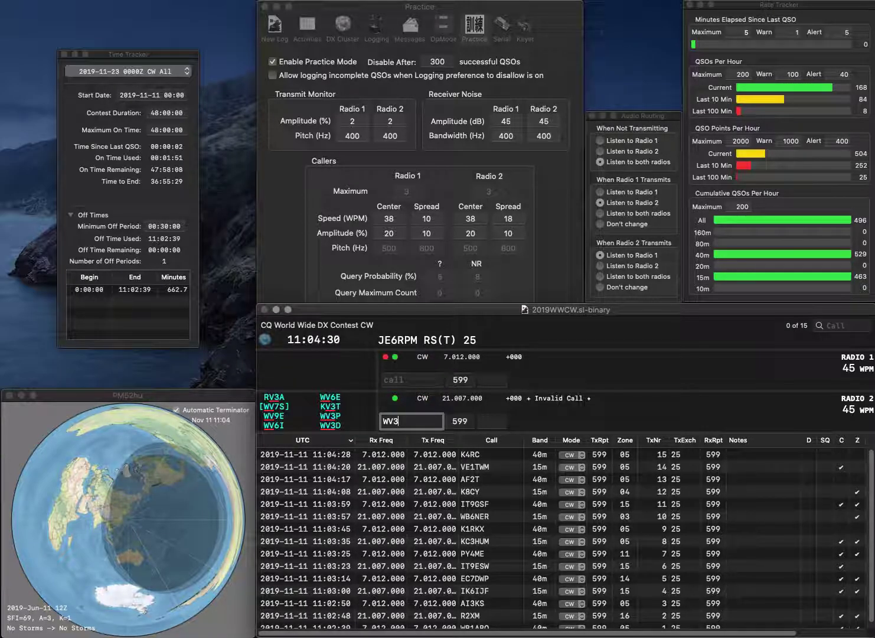
type("M")
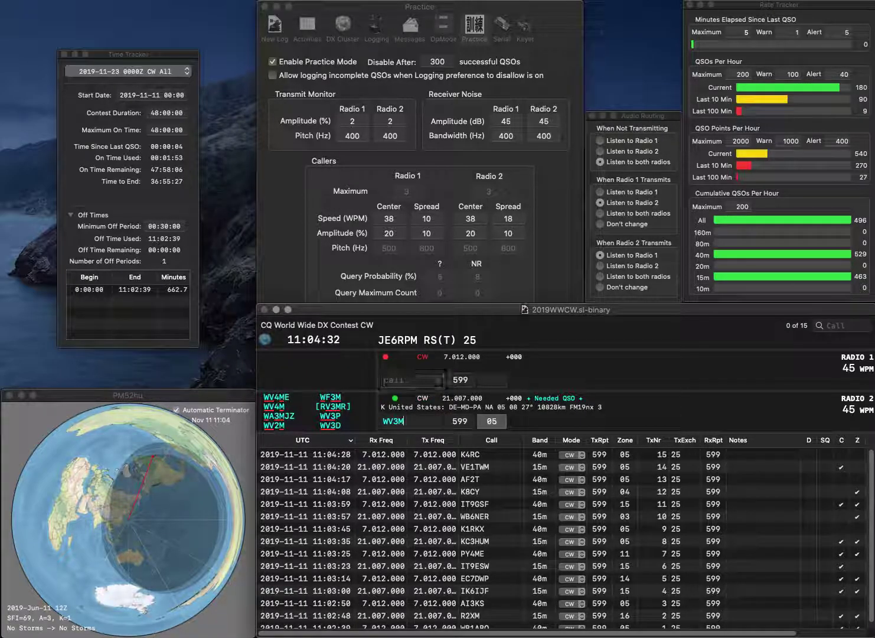
key("Left")
key("BackSpace")
type("2")
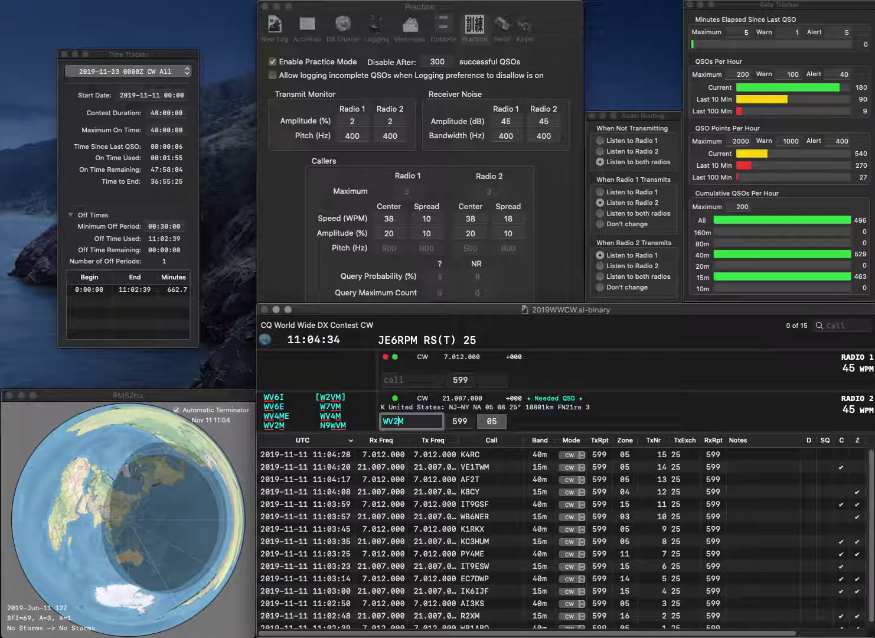
key("Return")
type("OZ8AE")
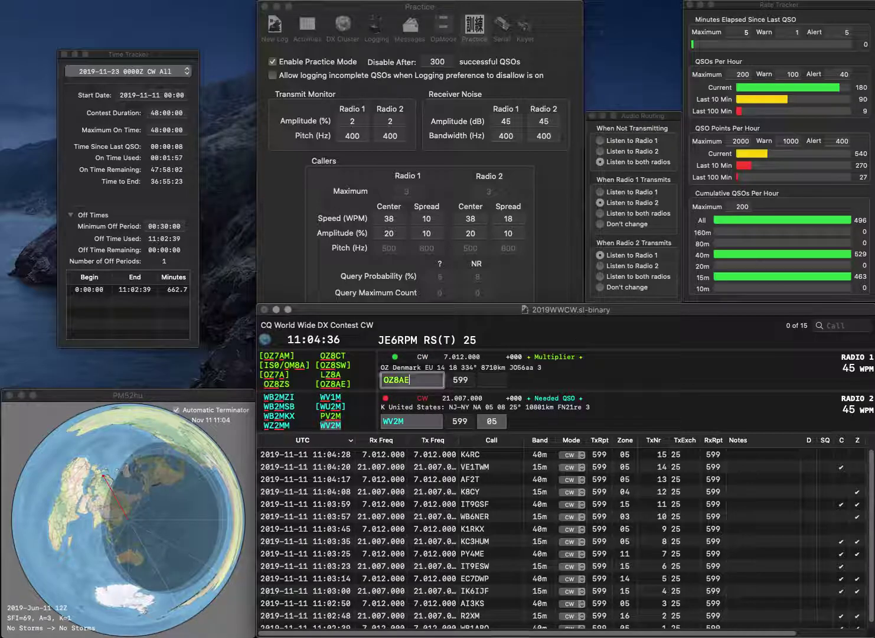
key("Return")
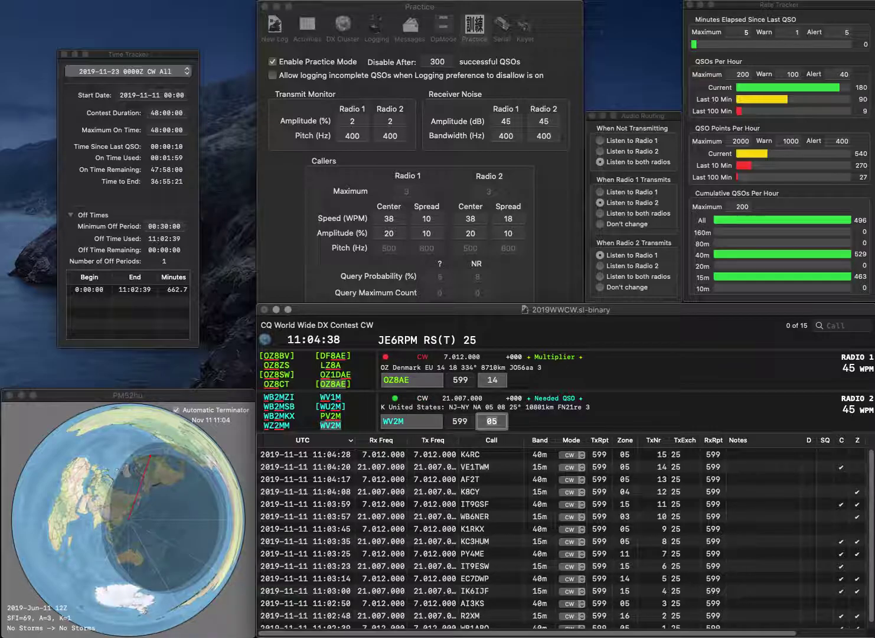
key("Return")
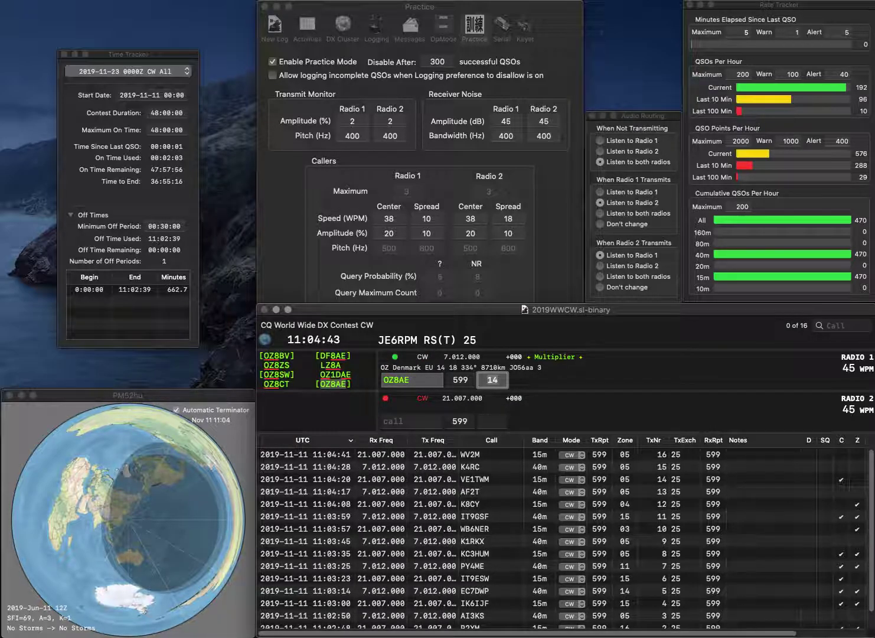
key("Return")
type("PY2")
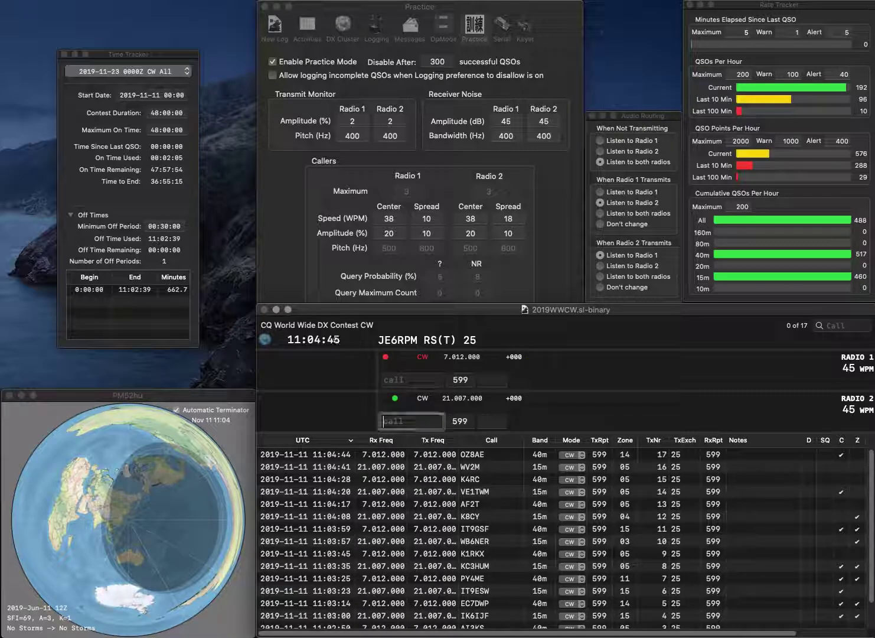
type("UD")
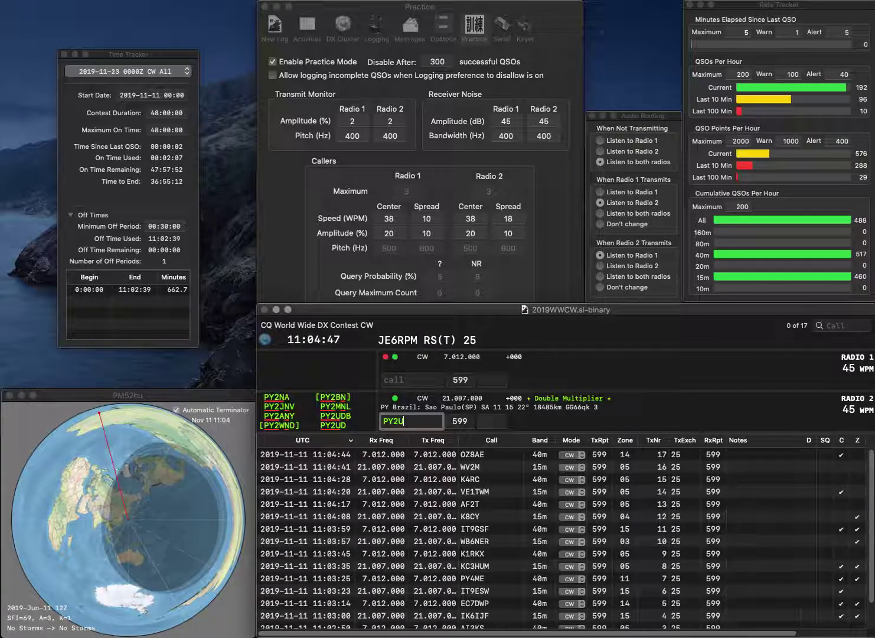
key("Return")
type("JA7BOB")
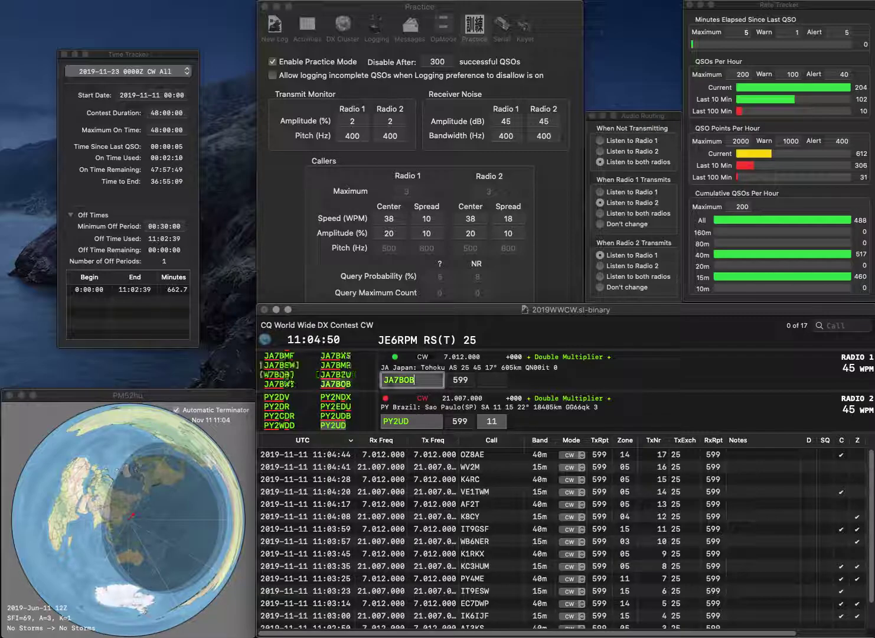
key("space")
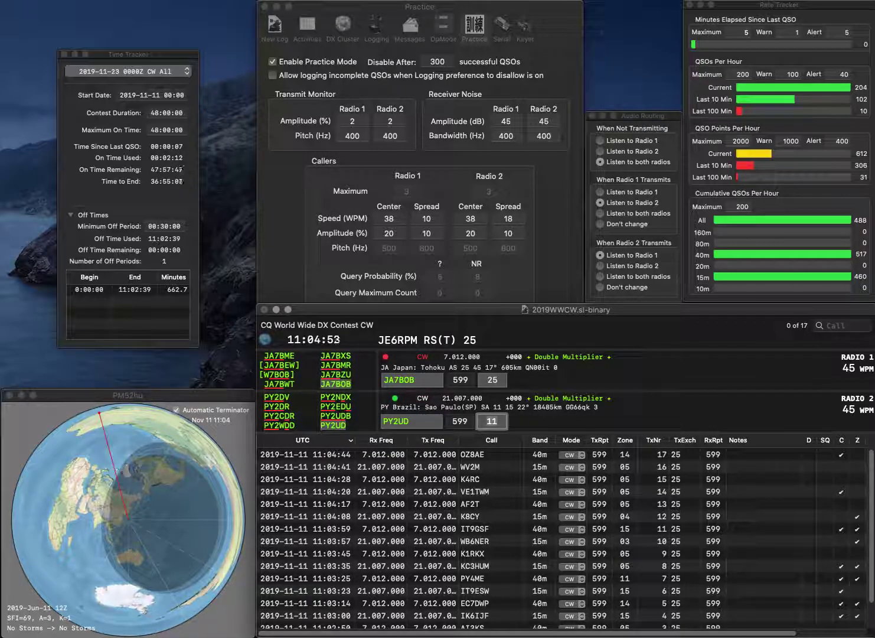
key("Return")
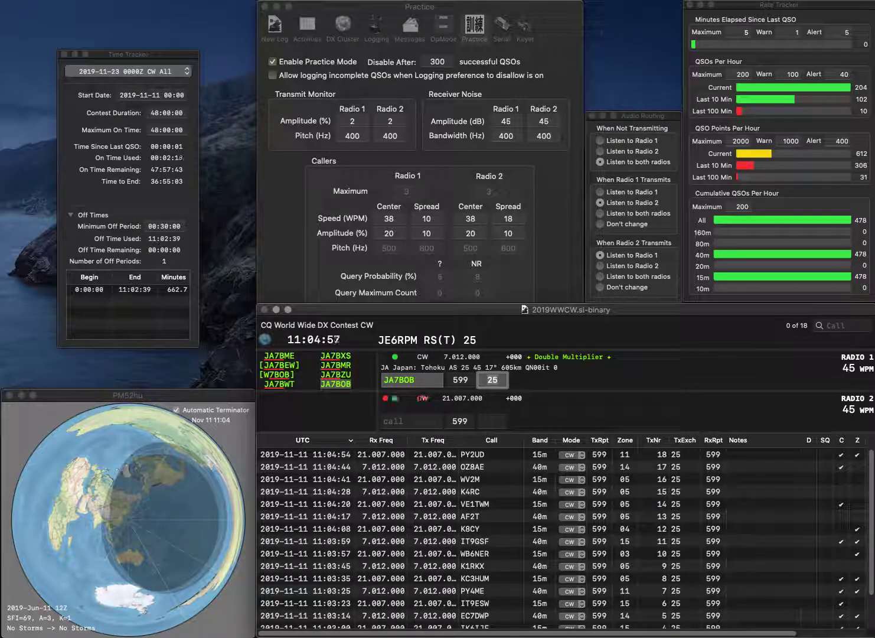
key("Return")
Step: Enter DL1CF on Radio 2 and the partial call OE6 on Radio 1, and log the DL1CF contact
type("DL1CF")
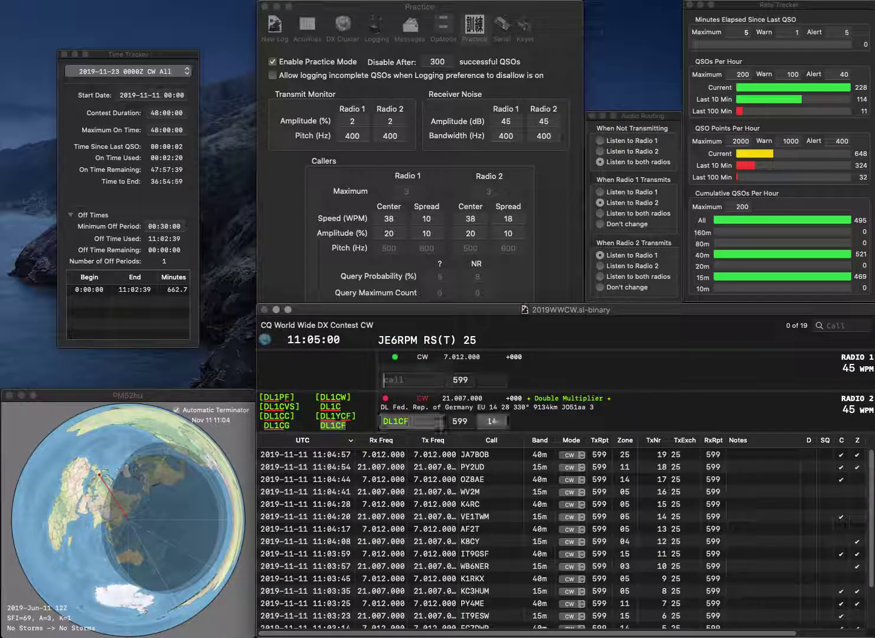
left_click(411, 380)
type("OE6")
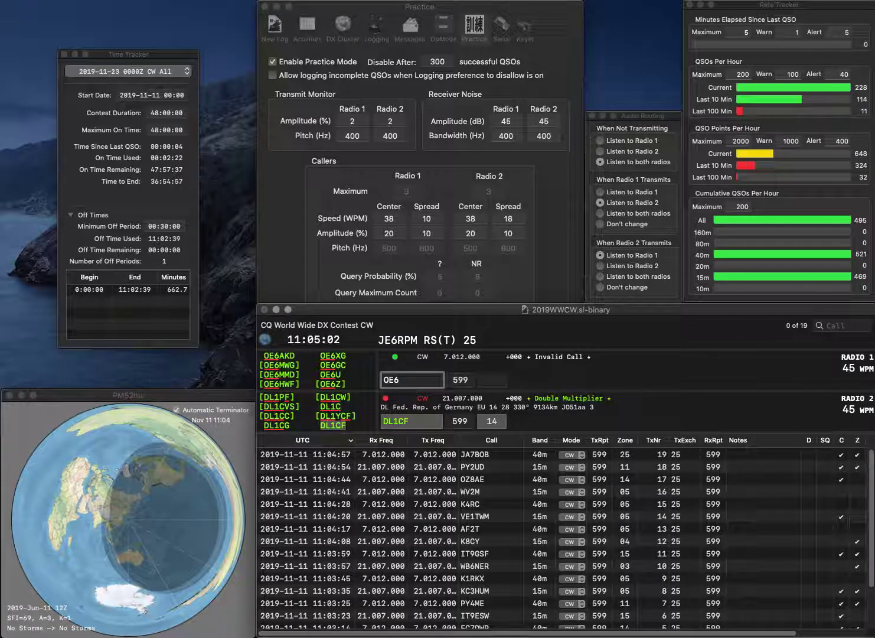
key("Return")
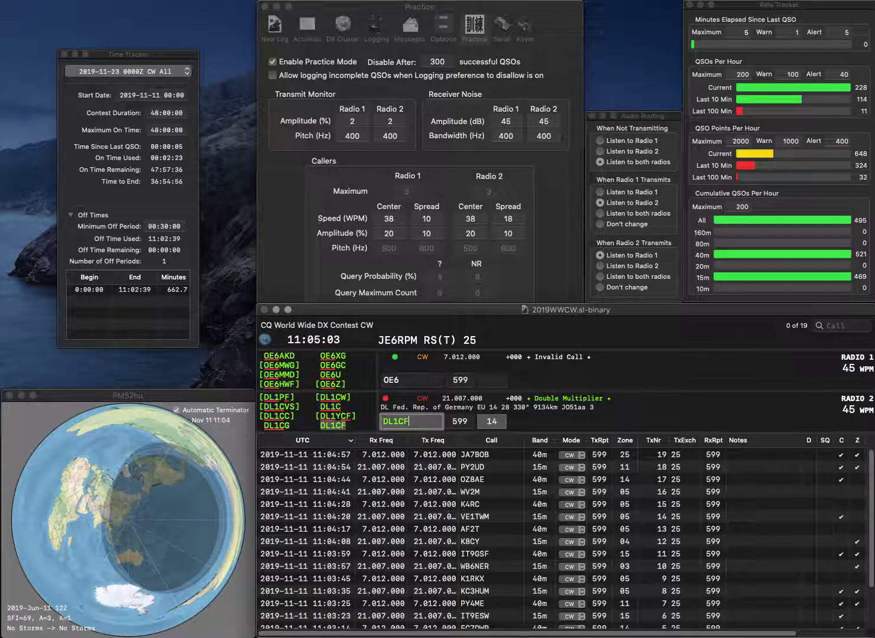
key("Tab")
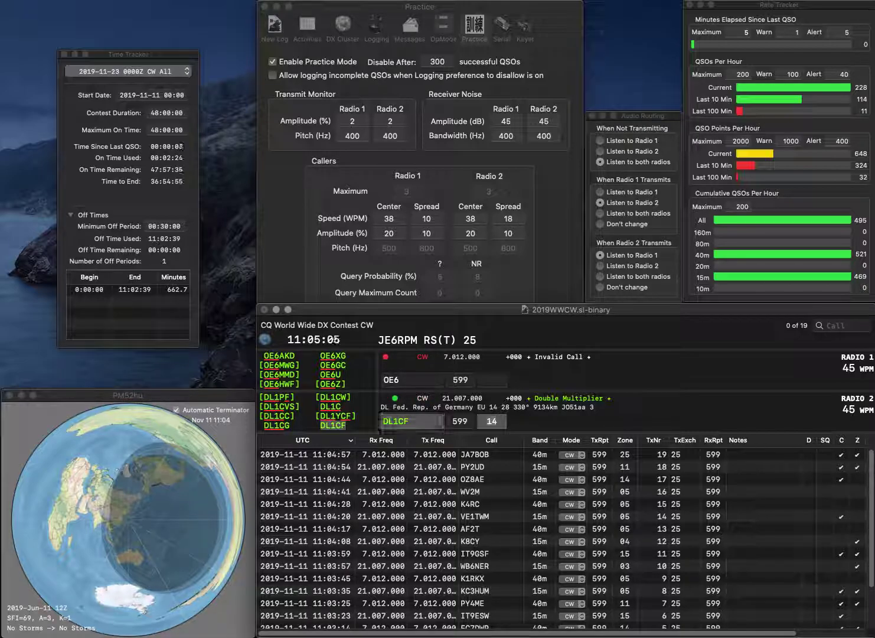
key("Return")
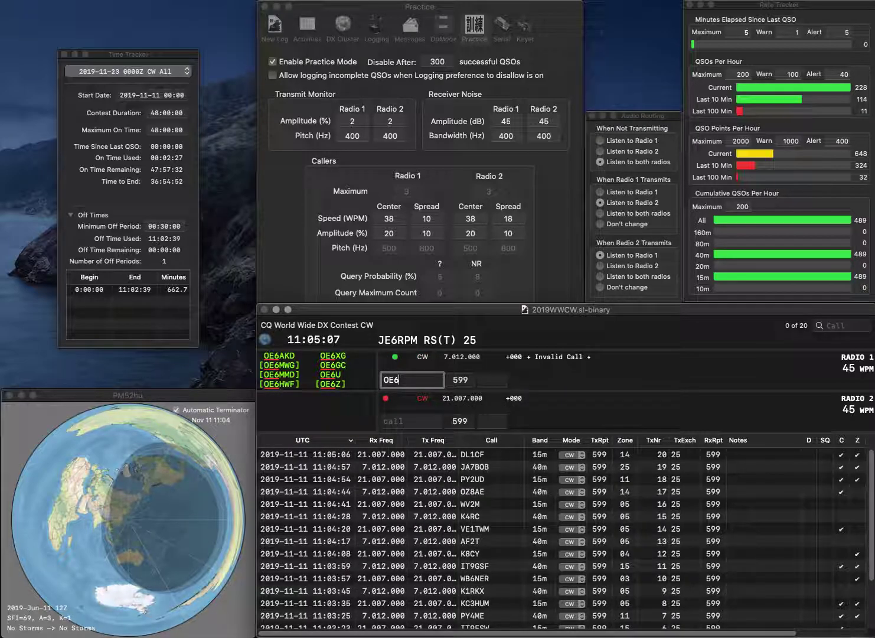
Step: Complete the Radio 1 call as OE6STD, enter NA8U on Radio 2, and log both contacts
type("STD")
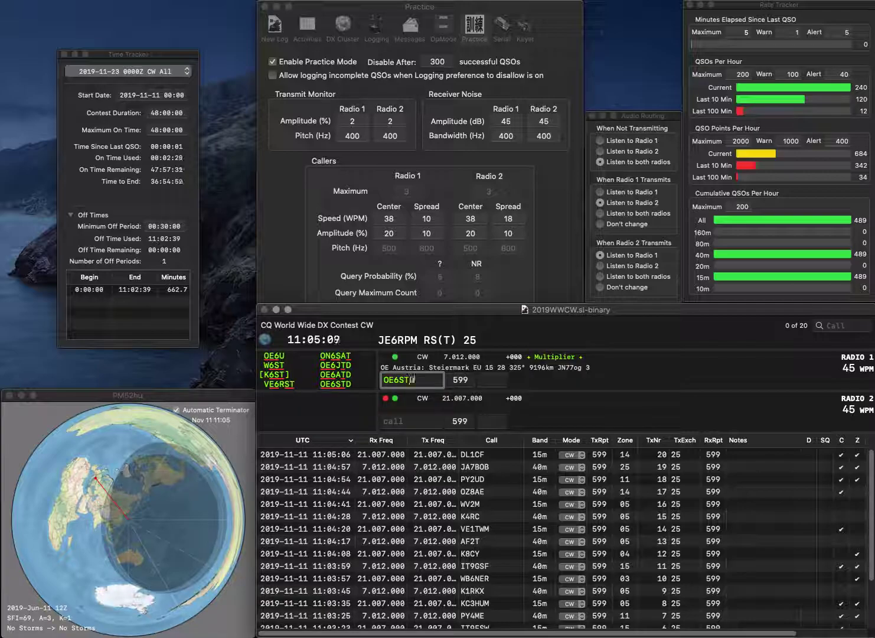
key("Return")
type("NA8U")
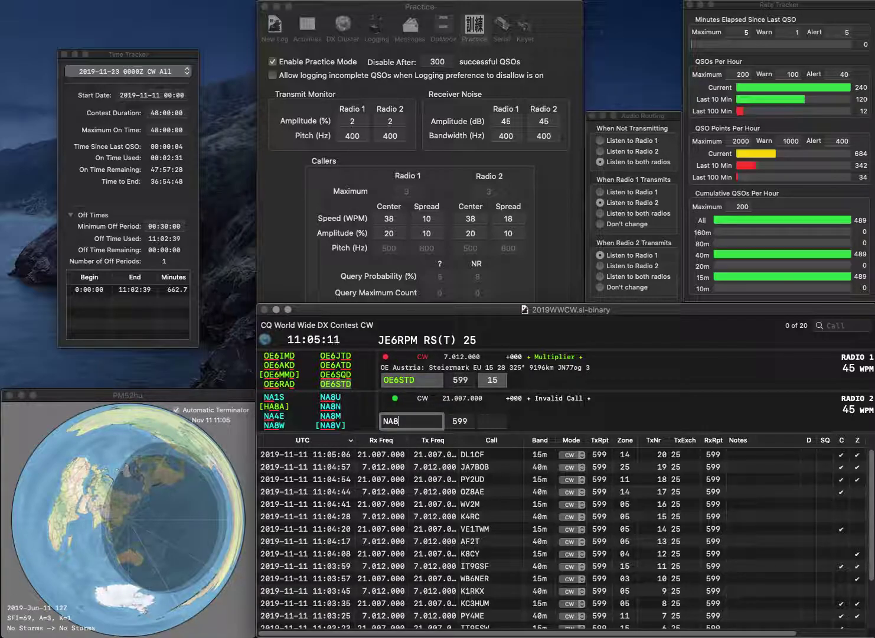
key("Return")
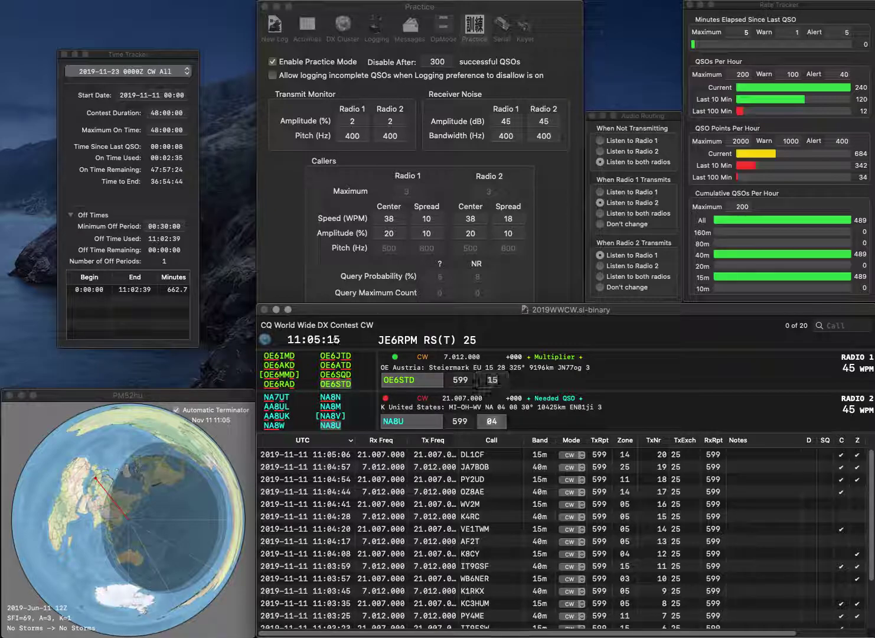
key("Return")
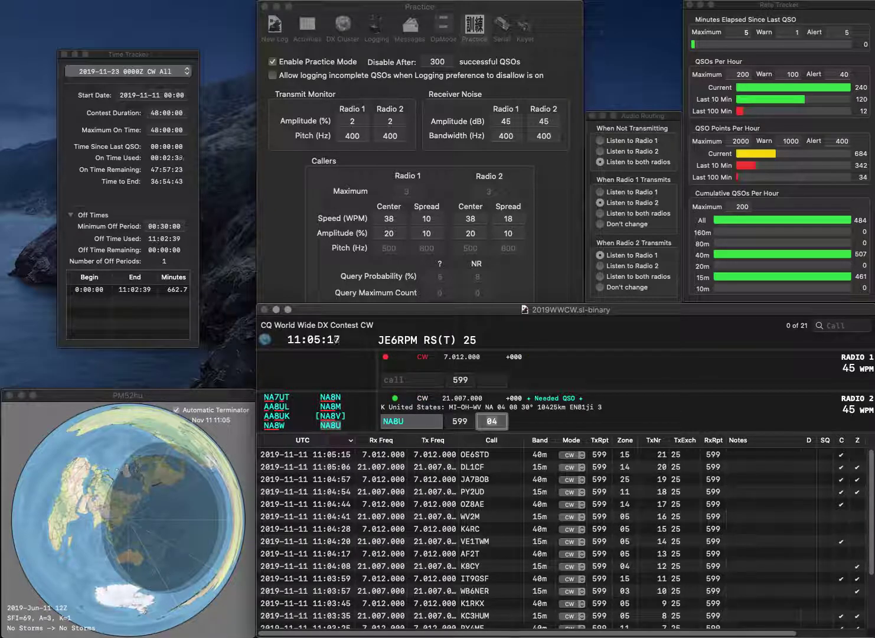
key("Return")
Step: Enter VC3J on Radio 1 and K0GOB on Radio 2, and log both contacts
type("V")
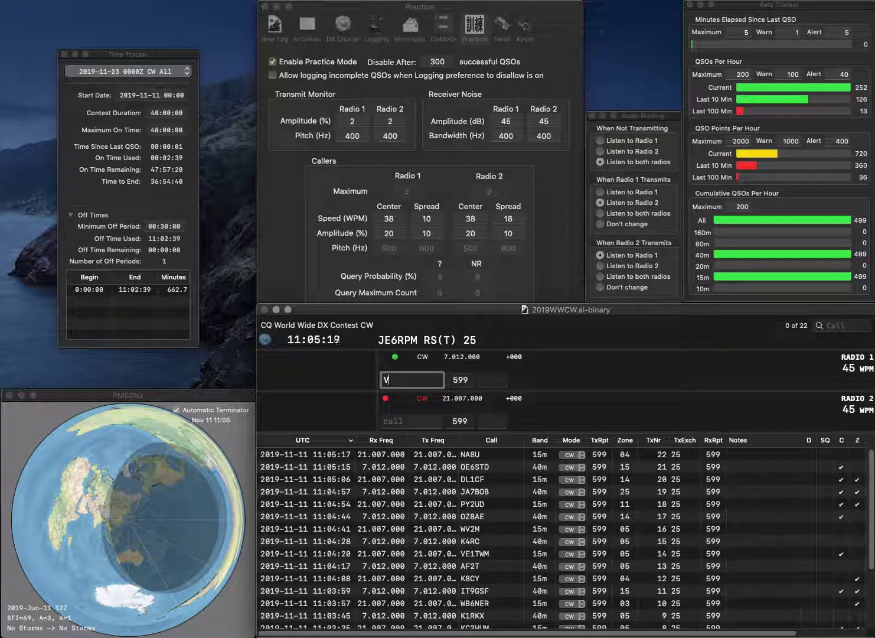
type("C3J")
key("Return")
type("K0GOB")
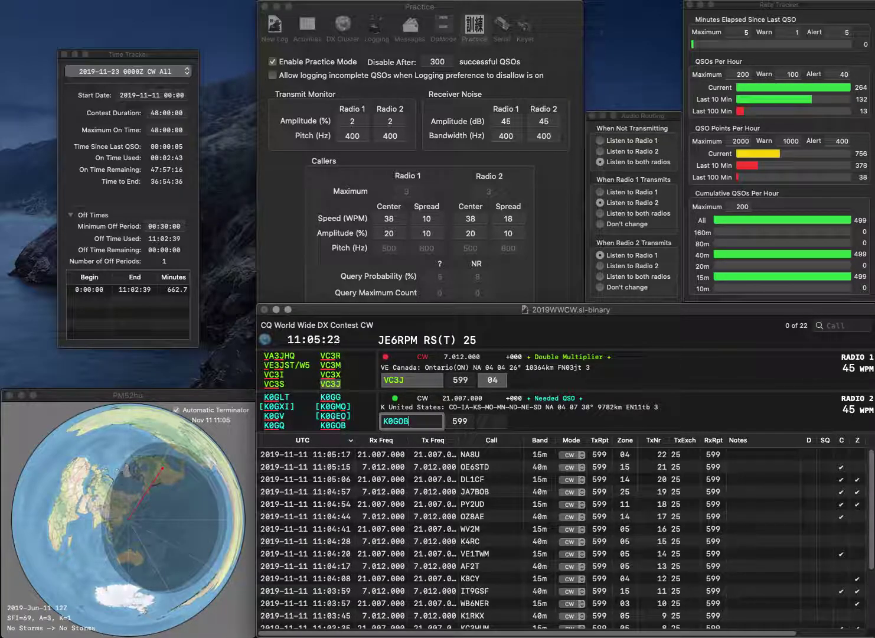
key("Return")
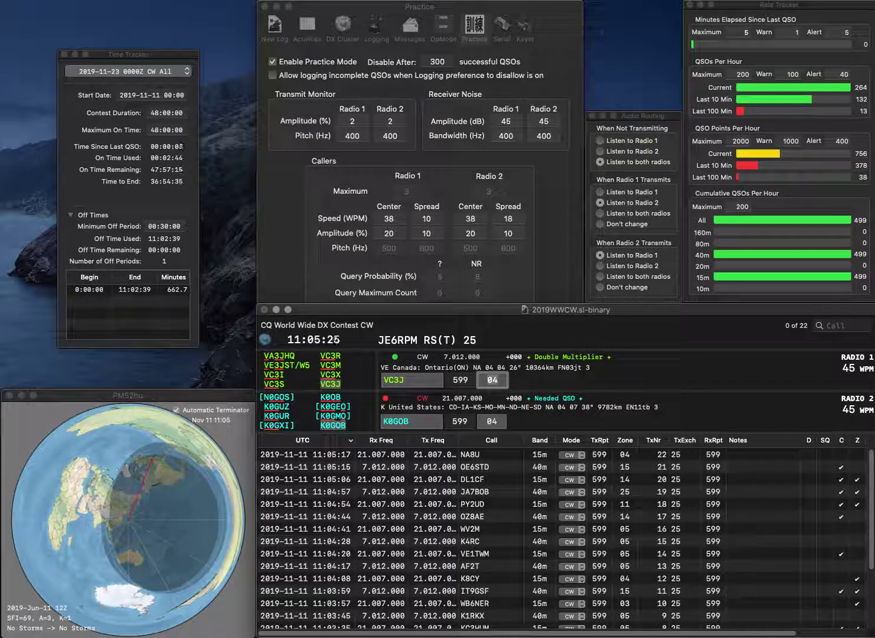
key("Return")
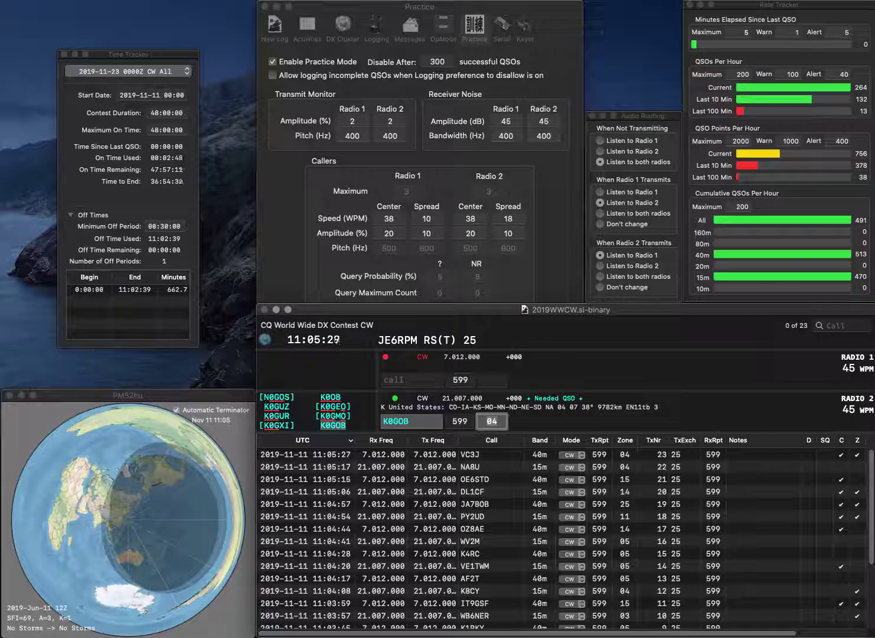
key("Return")
type("HB9AL")
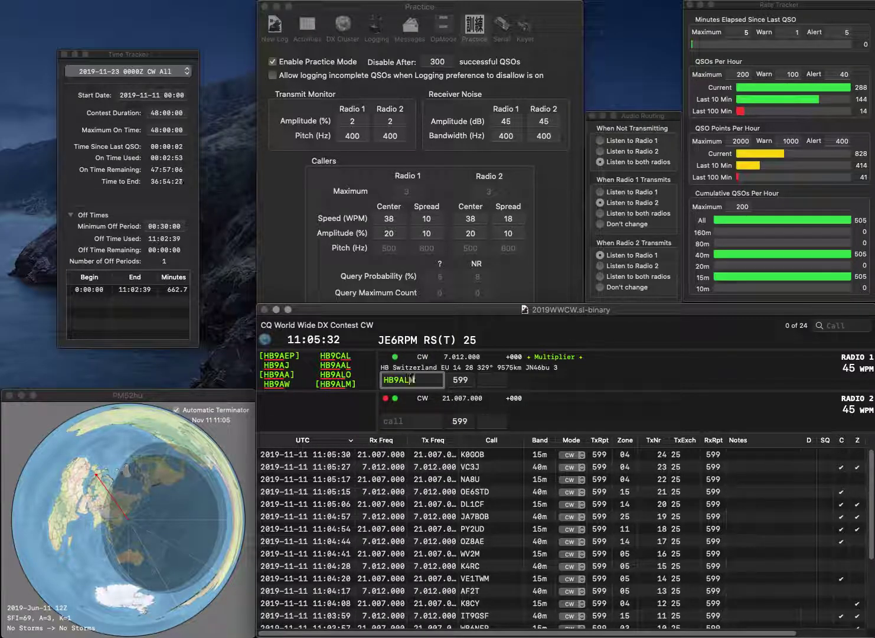
type("M")
key("Return")
type("DM5MM")
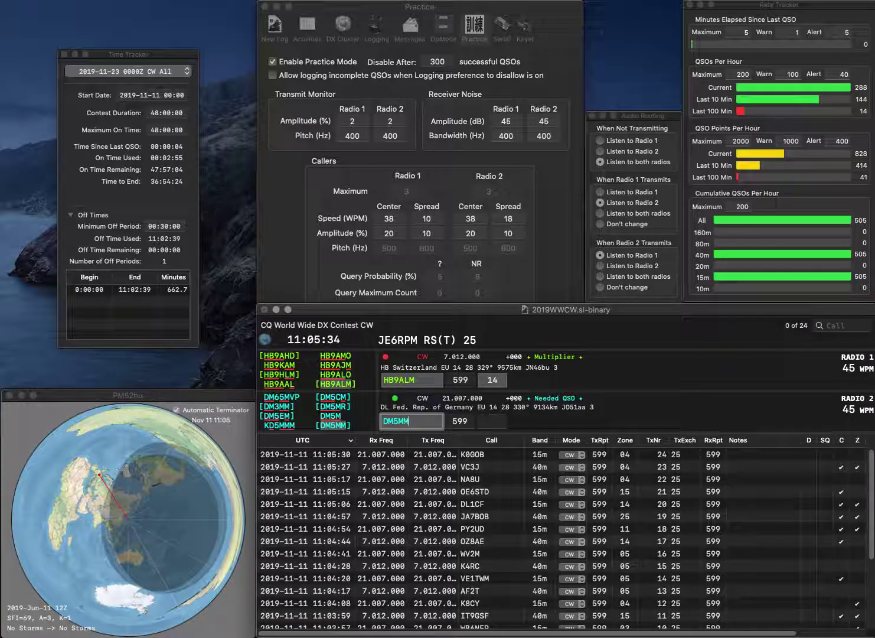
key("Return")
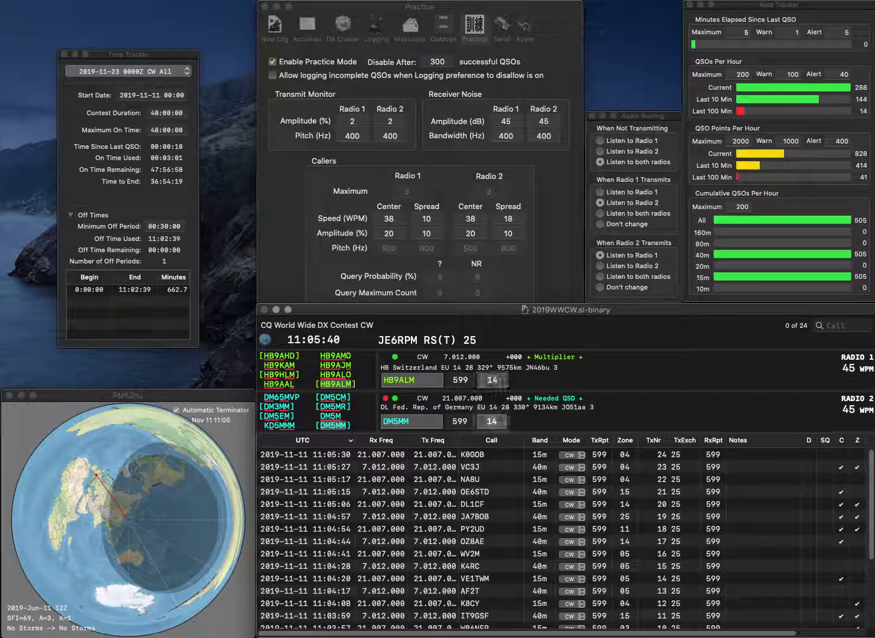
key("Return")
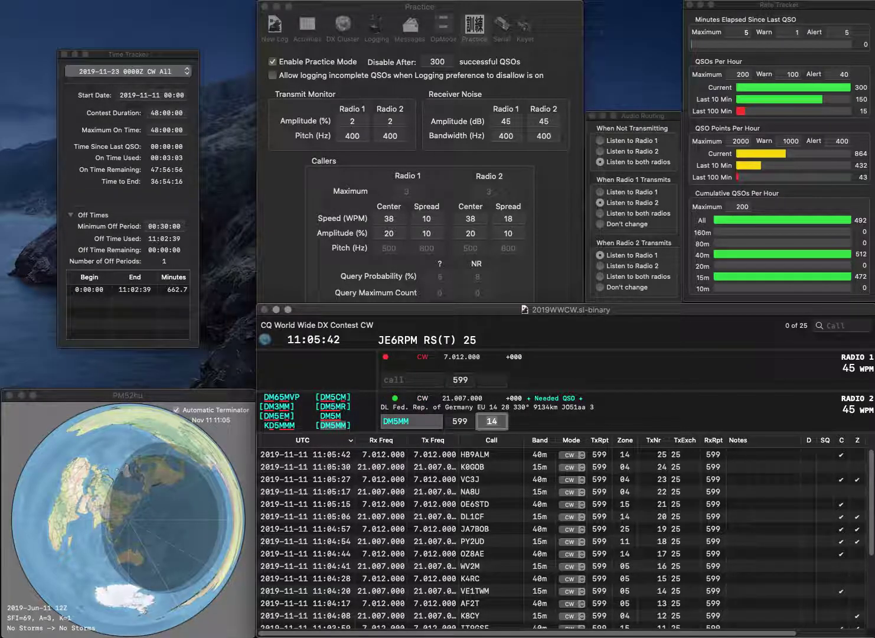
Step: Log the DM5MM contact and enter the partial call DL2N on Radio 1 and K0LBI on Radio 2
key("Return")
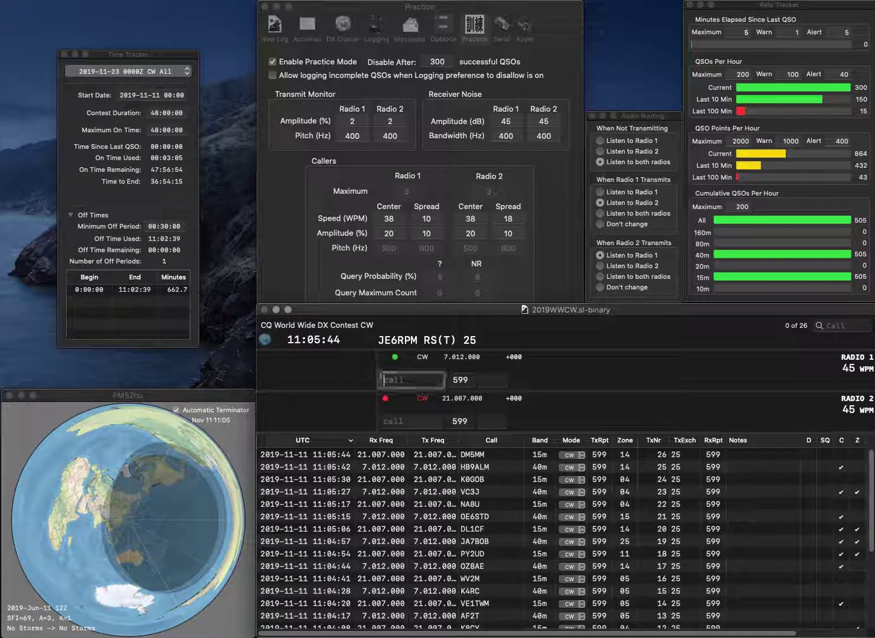
type("DL2N")
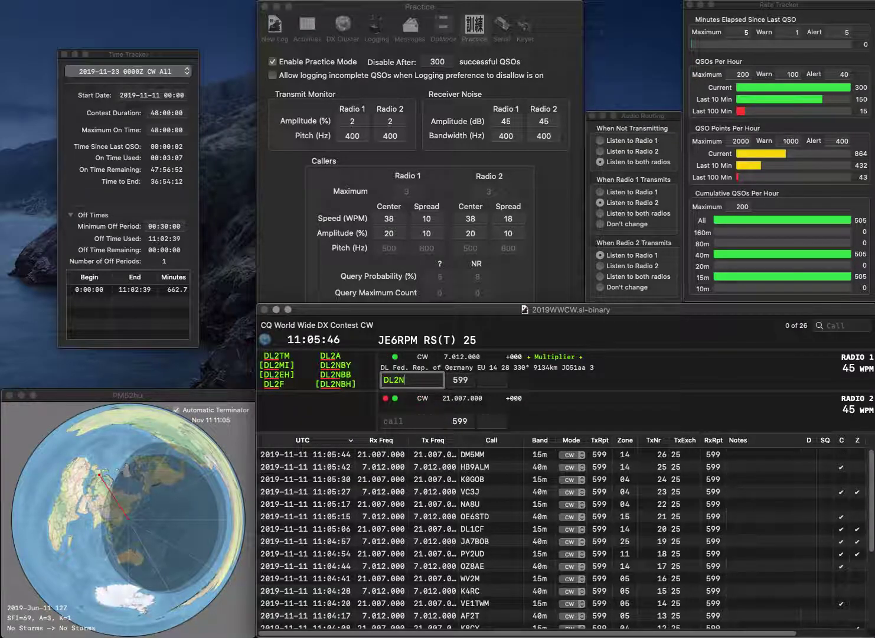
key("Return")
type("0LBI")
key("Return")
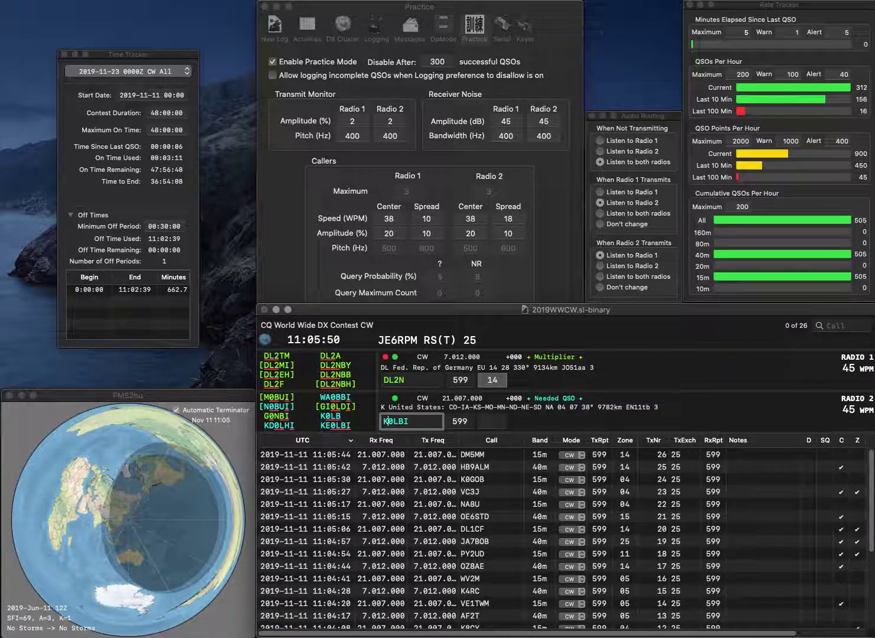
type("BH")
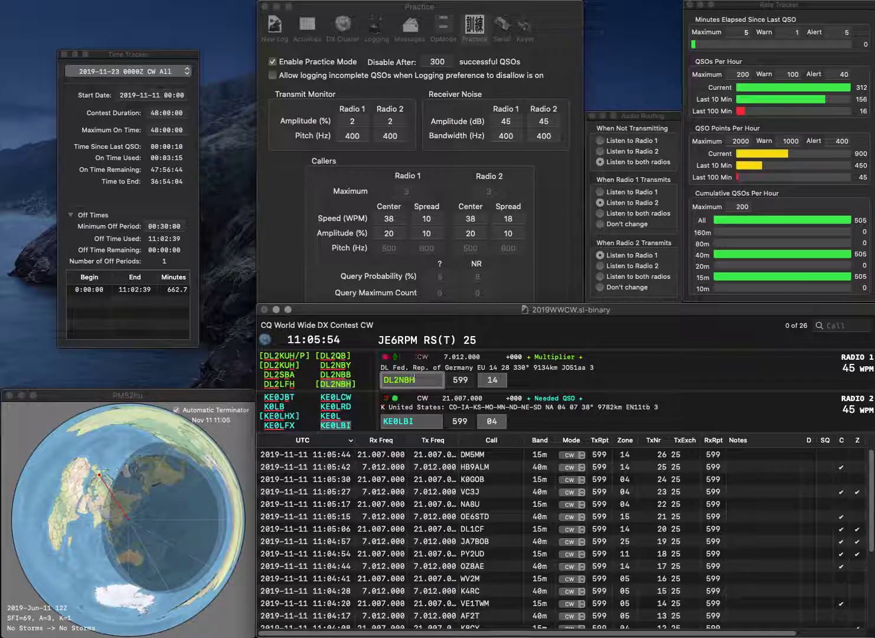
left_click(394, 421)
key("Return")
key("BackSpace")
type("B")
key("Return")
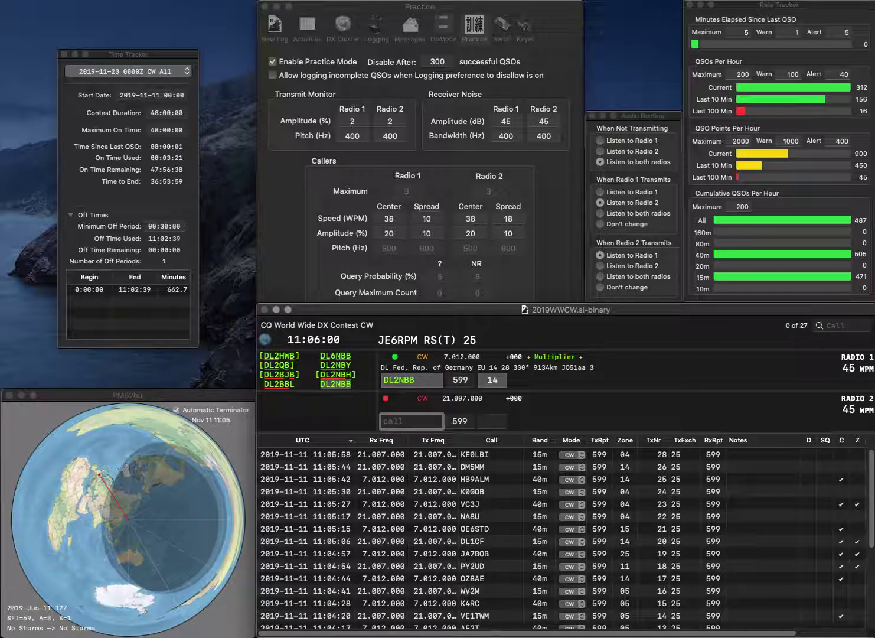
Step: Enter AA4CS on Radio 2, and log the DL2NBB and AA4CS contacts
type("AA4CS")
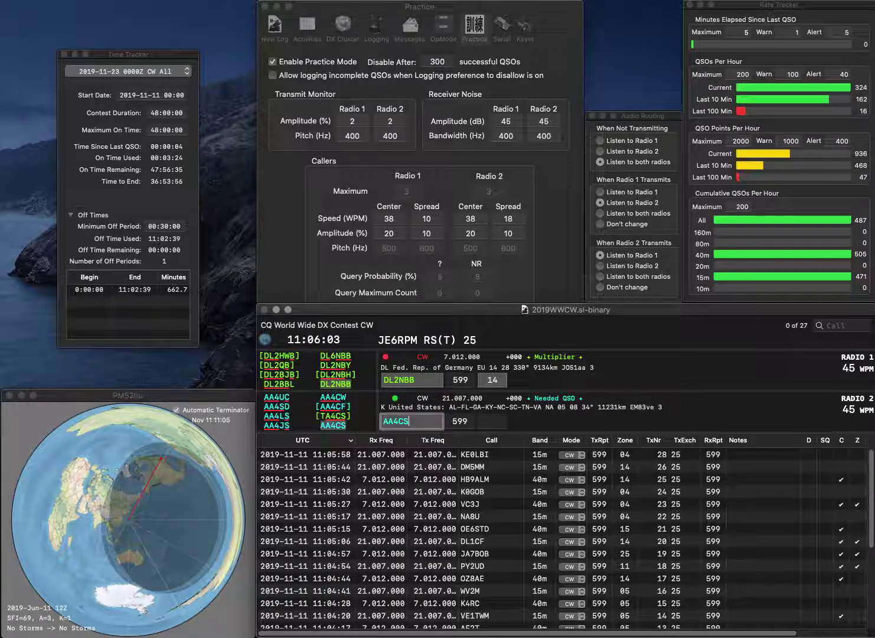
key("Return")
key("Return")
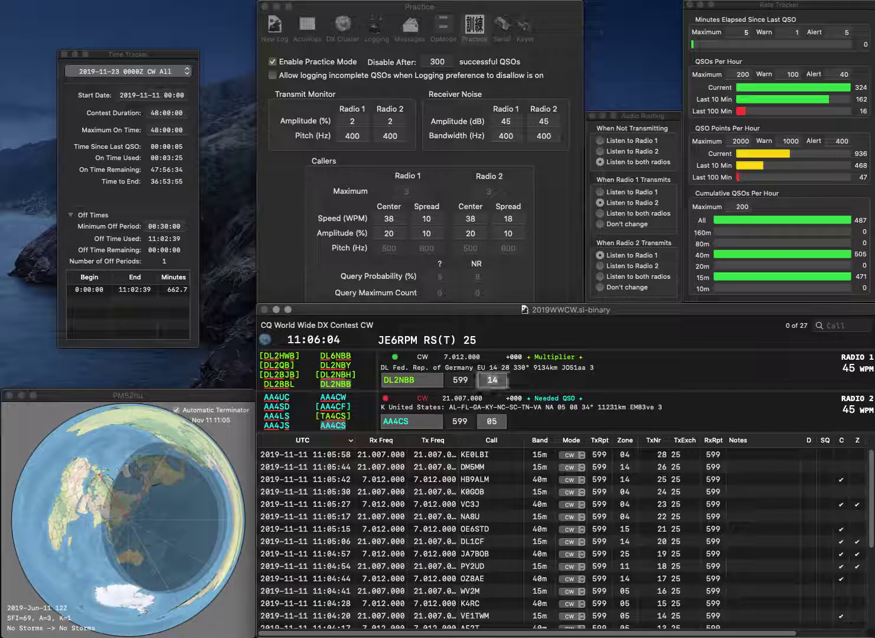
key("Return")
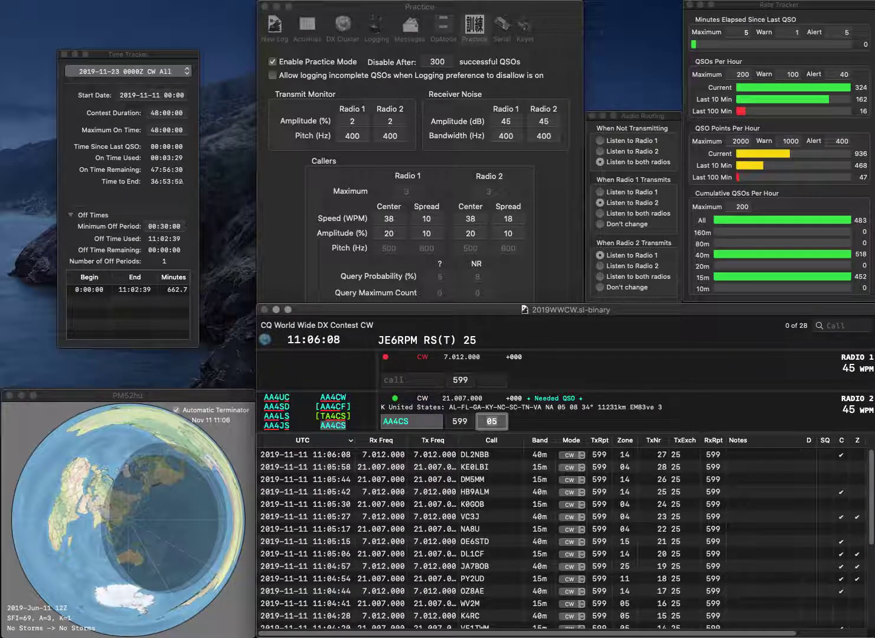
key("Return")
Step: Enter KA9FOX on Radio 1 and EA1AA on Radio 2, and log the KA9FOX contact
type("KA9FOX")
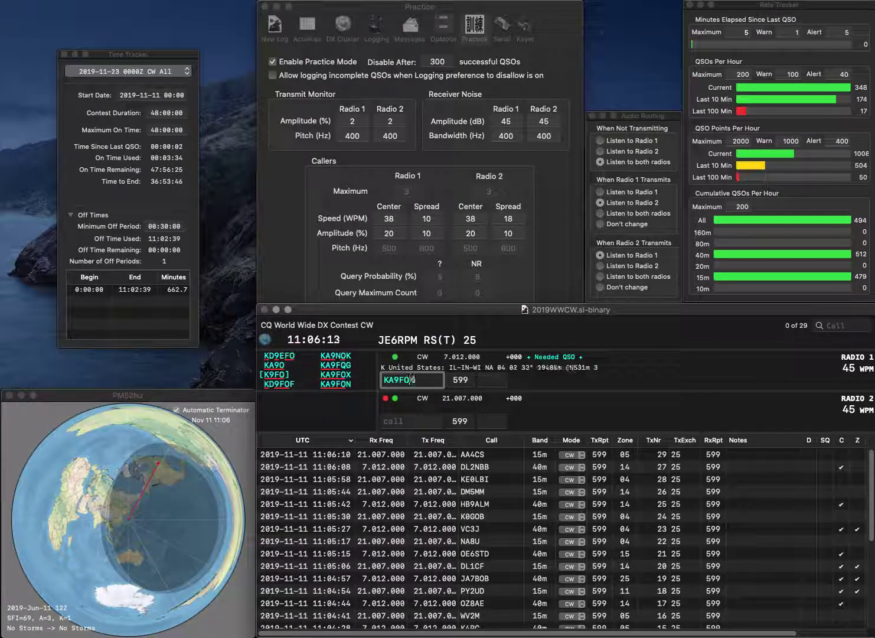
key("Return")
type("A")
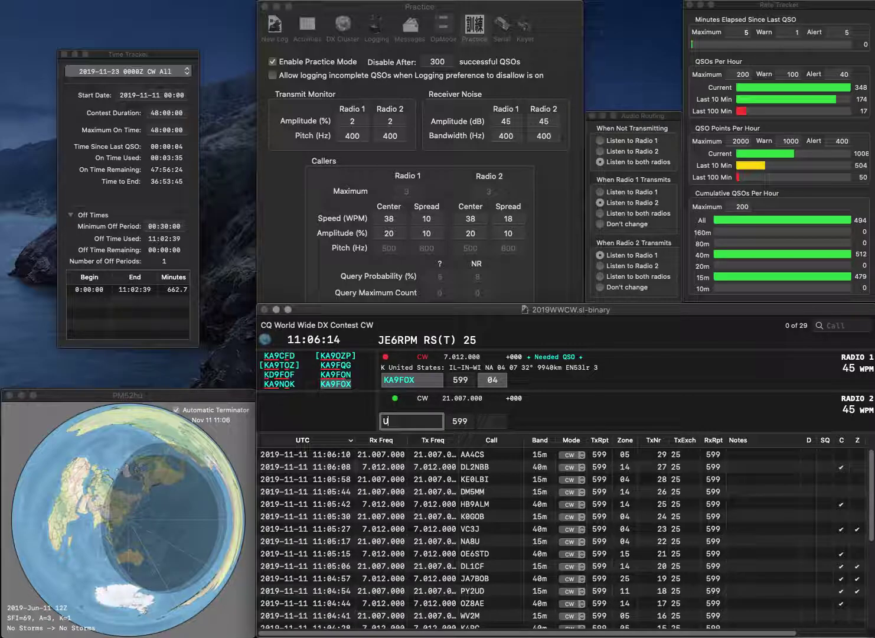
type("EA1AA")
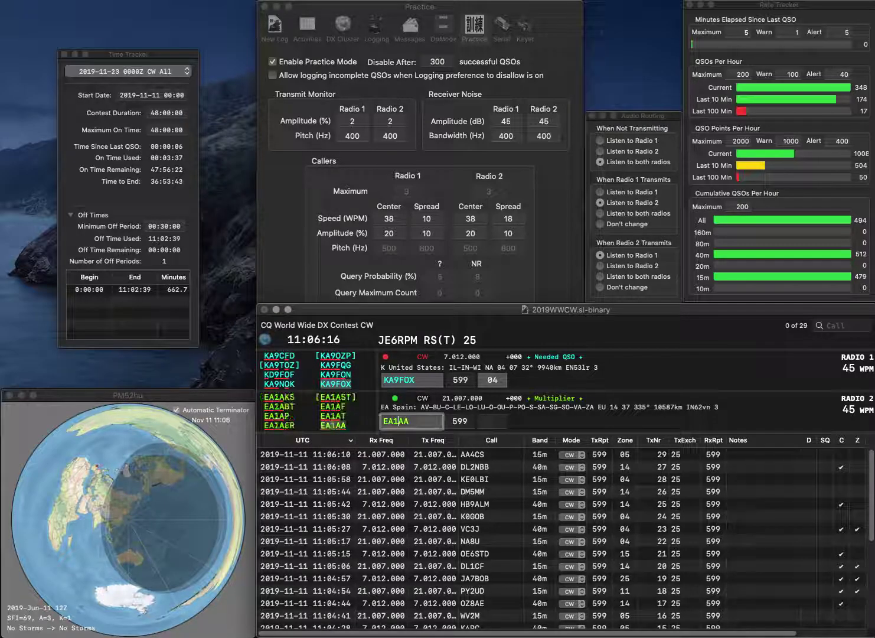
key("Return")
key("Tab")
key("Return")
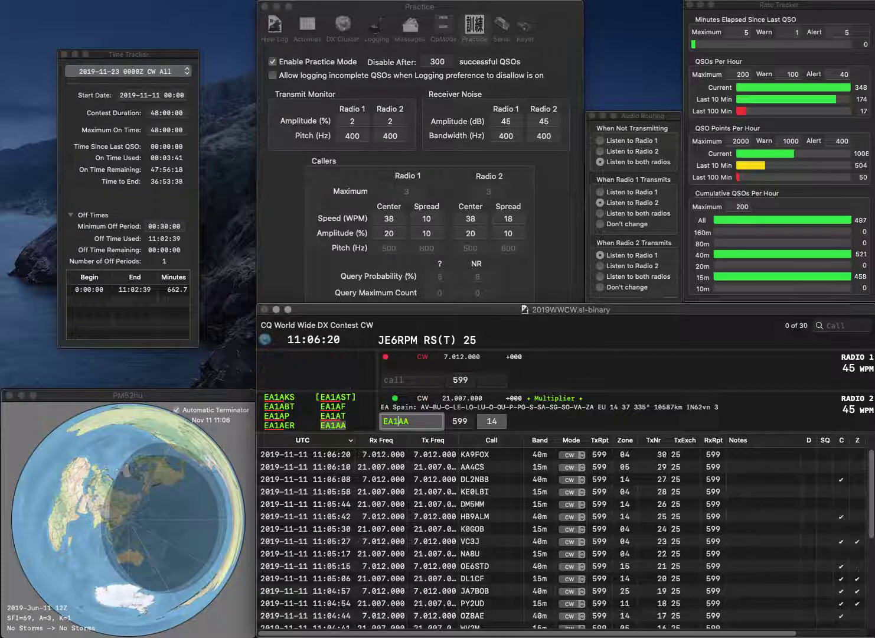
key("BackSpace")
type("U")
key("Return")
type("KB7")
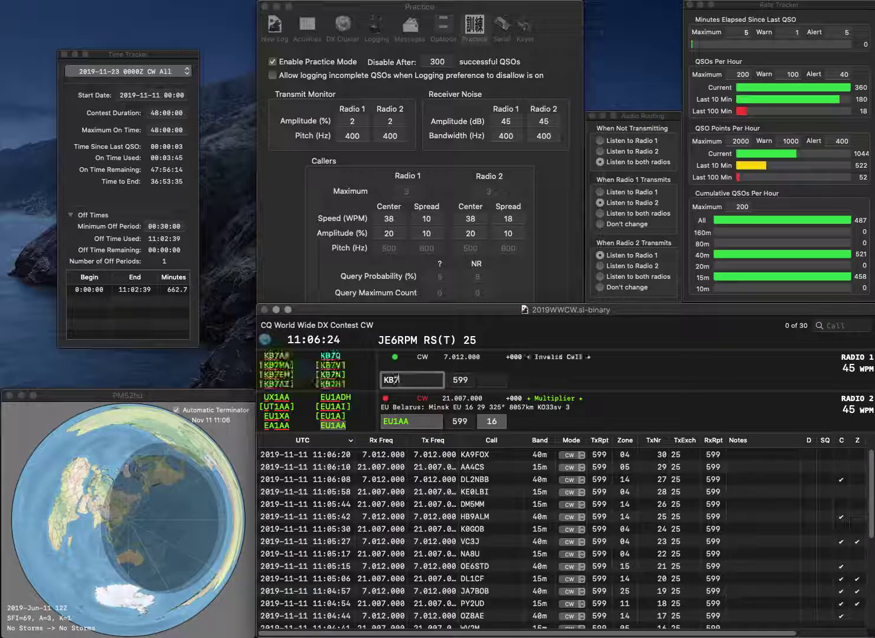
type("JJG")
key("Return")
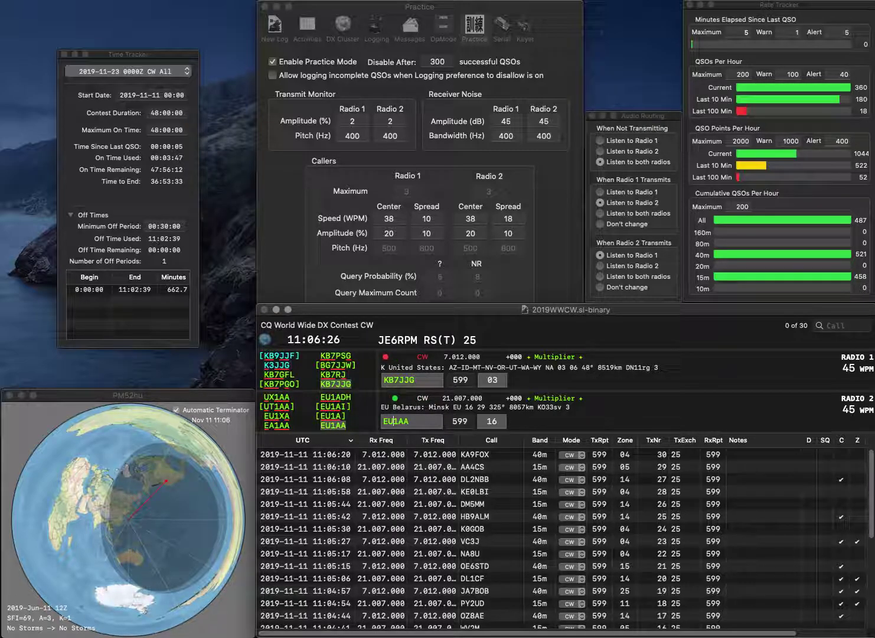
key("Return")
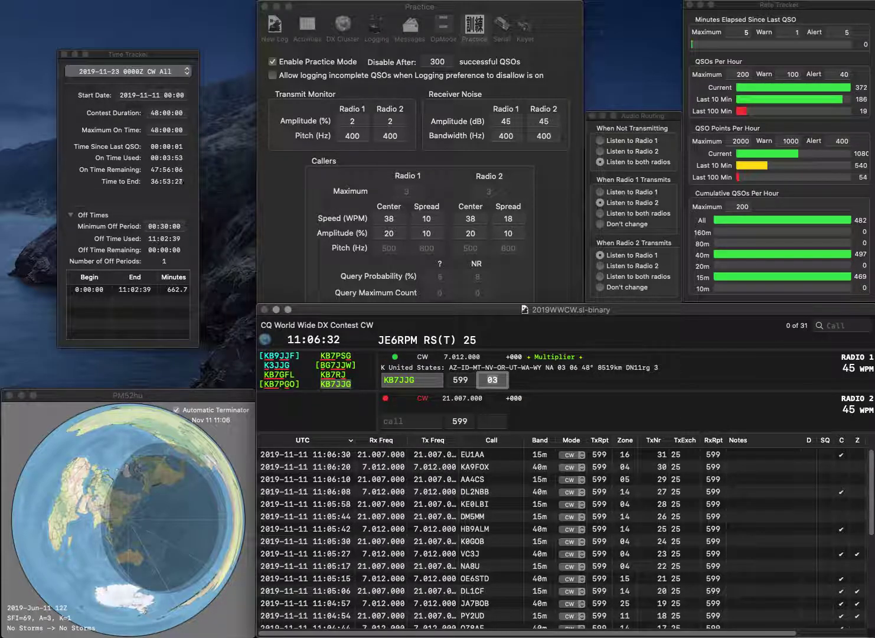
key("Return")
Step: Enter VA9AU on Radio 2 and ON4KAG on Radio 1, and send the exchange to each caller
type("K")
type("AAU")
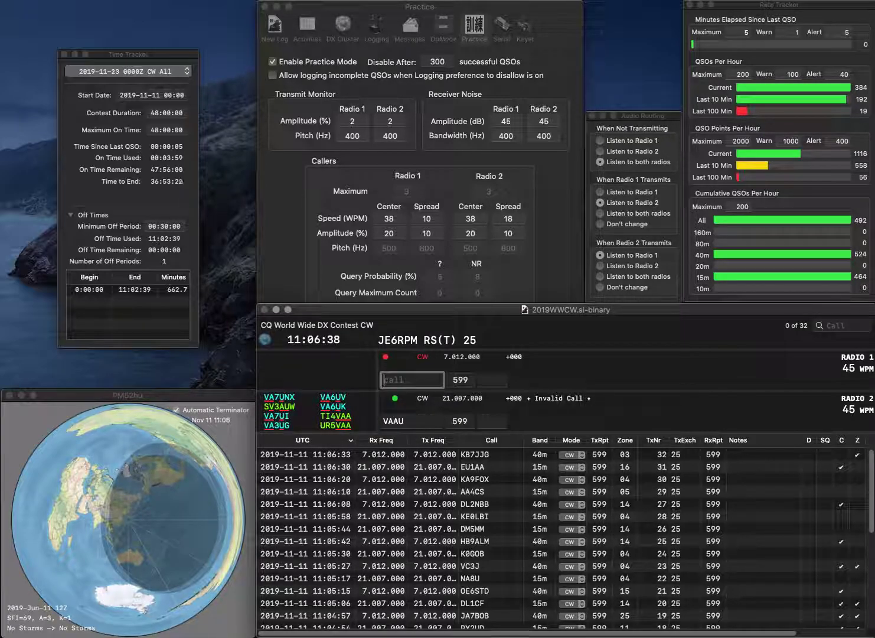
type("9")
key("Return")
type("ON")
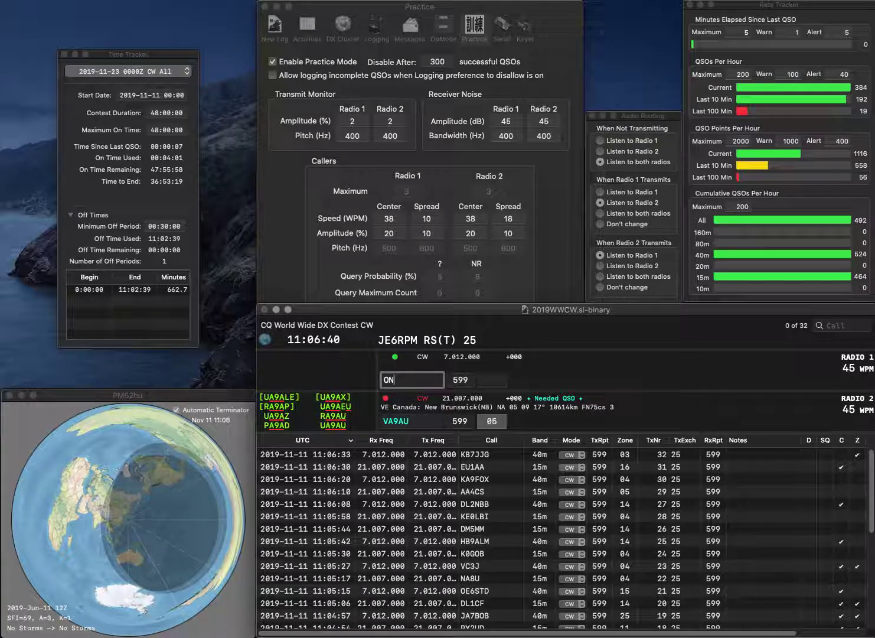
type("4KAG")
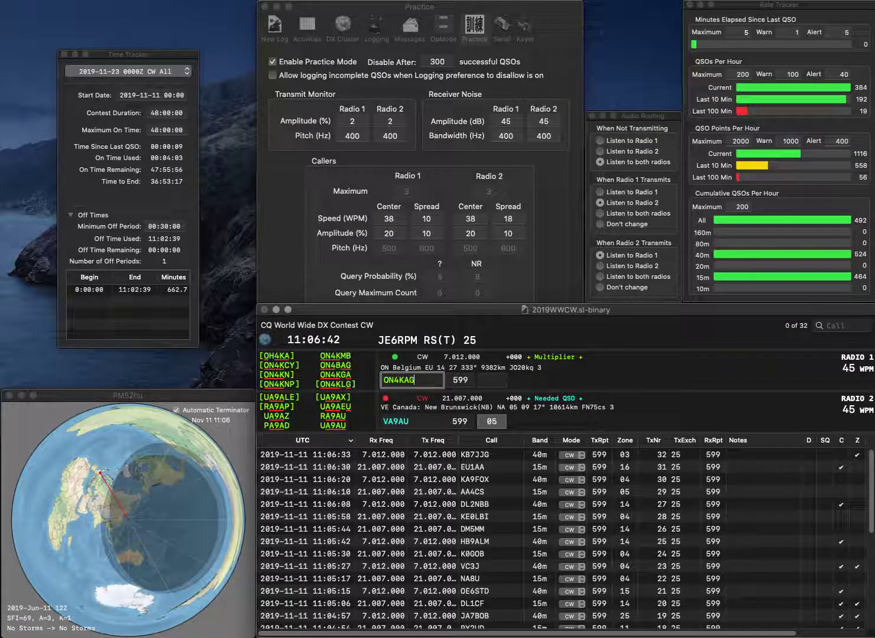
key("Return")
key("Left")
key("Left")
key("BackSpace")
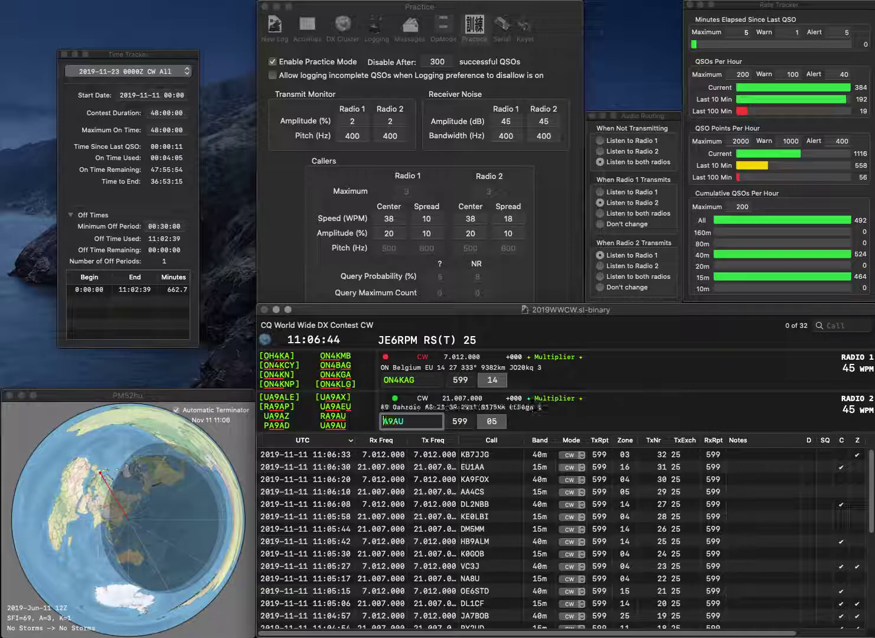
type("U")
key("Return")
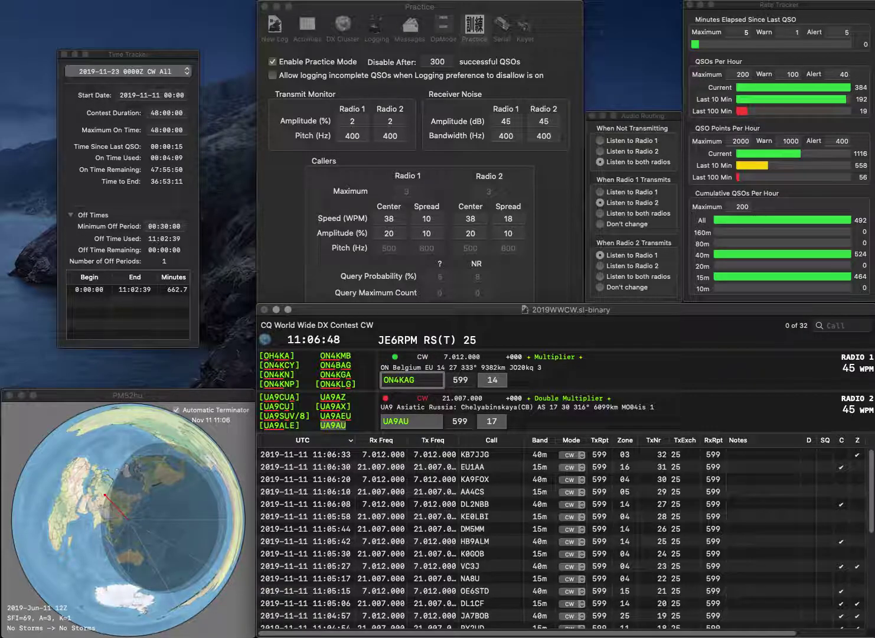
key("BackSpace")
key("BackSpace")
type("LG")
key("Tab")
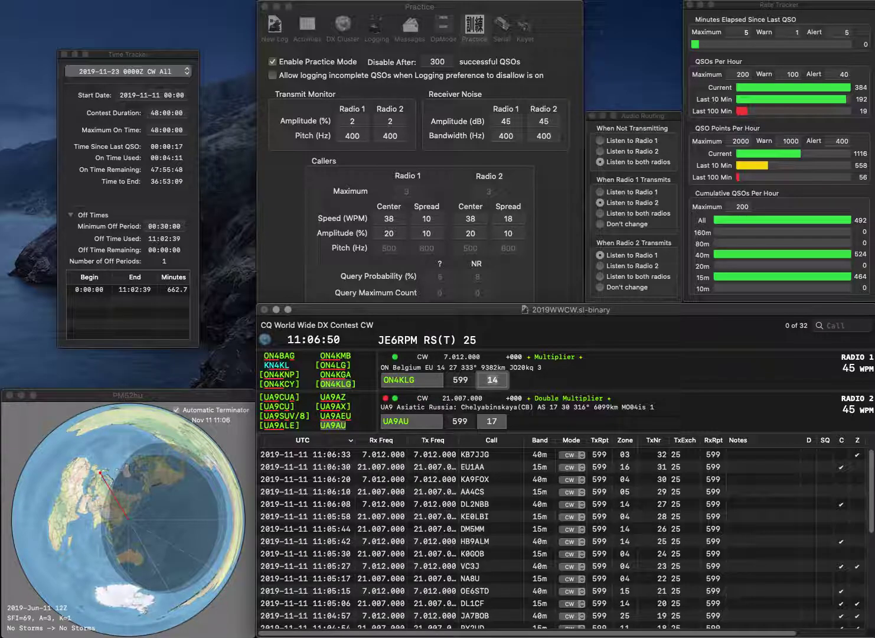
key("Return")
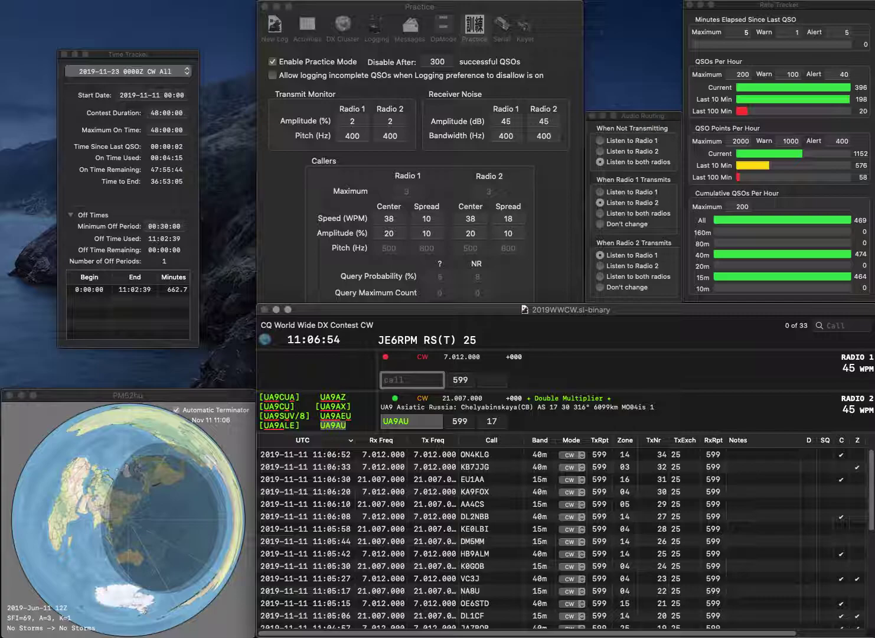
key("Return")
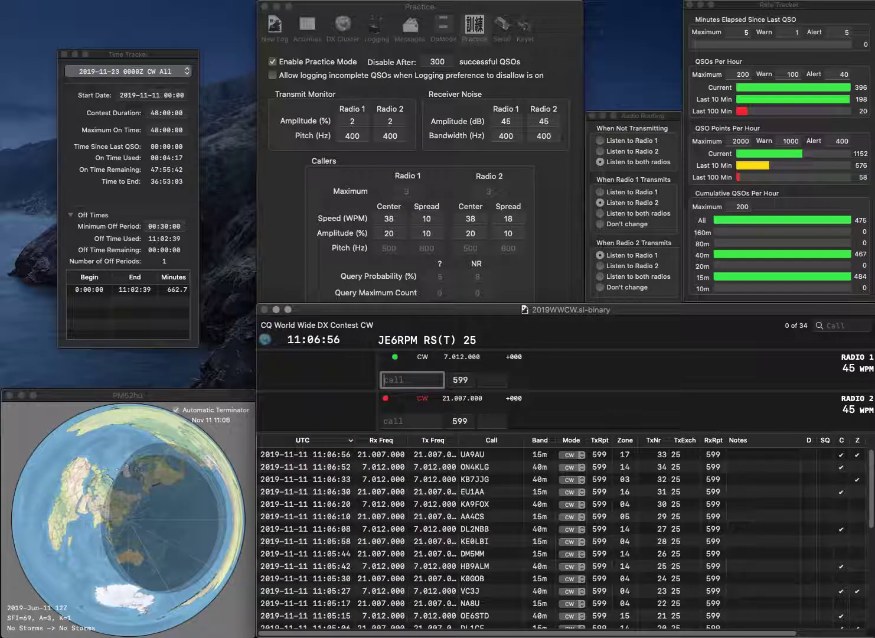
type("RN6CH")
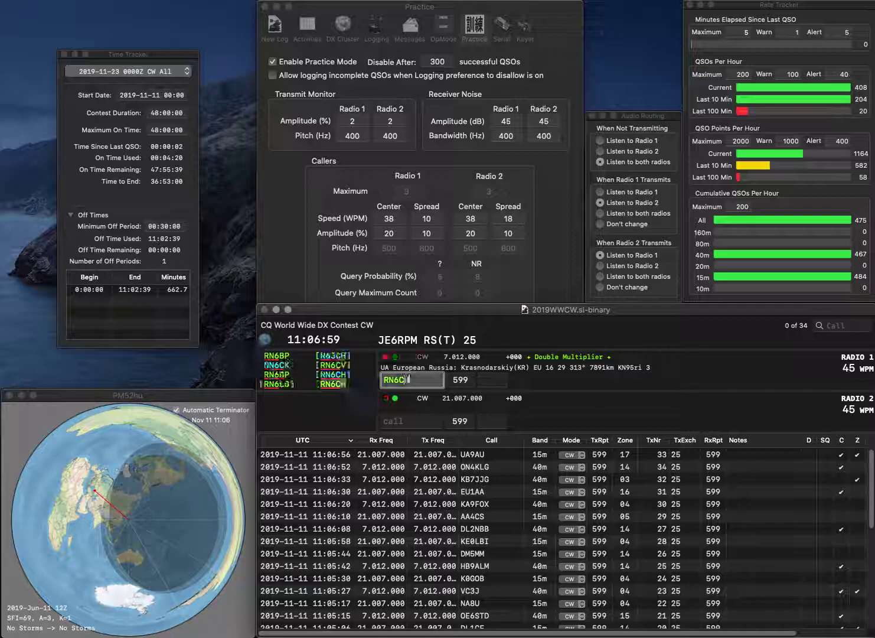
key("Return")
type("K3FMQ")
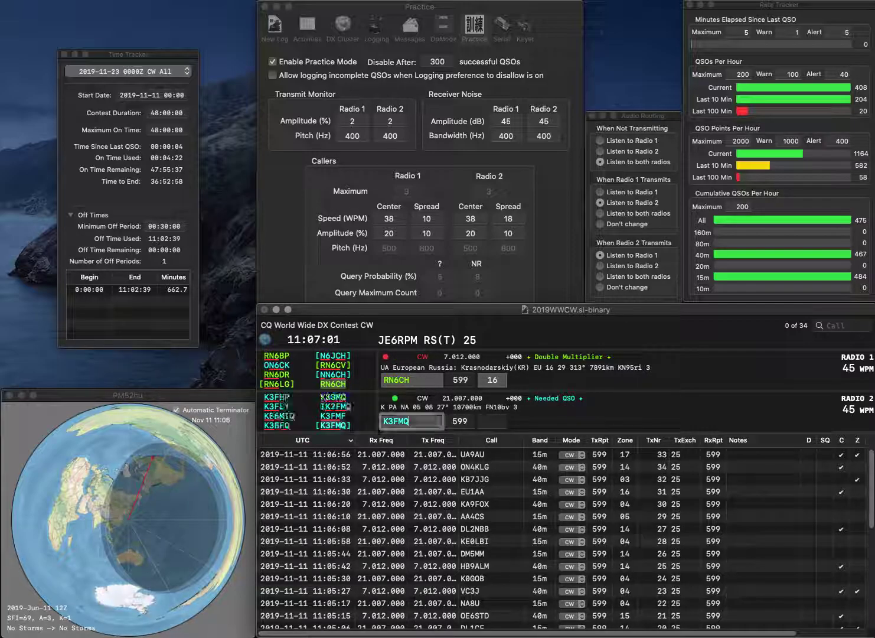
key("Return")
key("Tab")
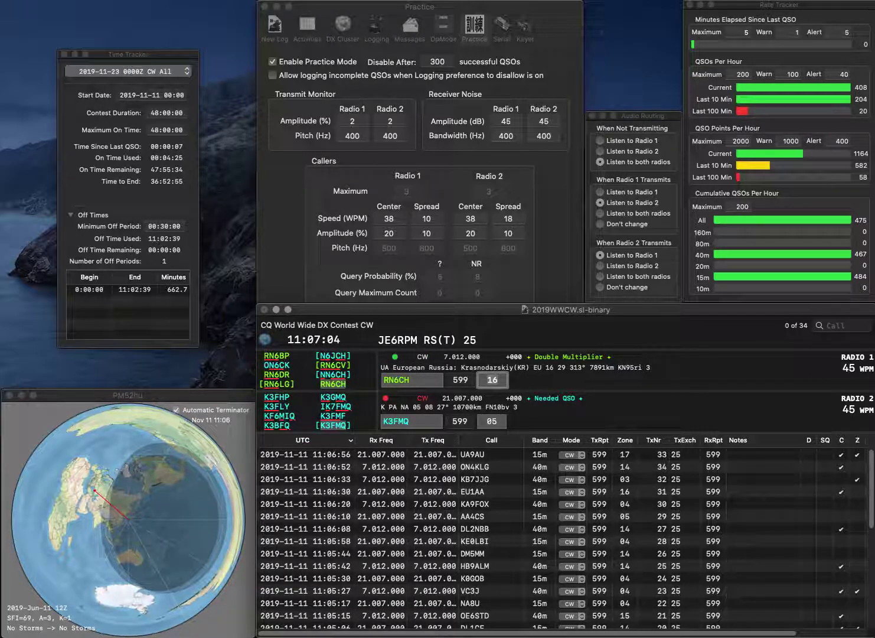
key("Return")
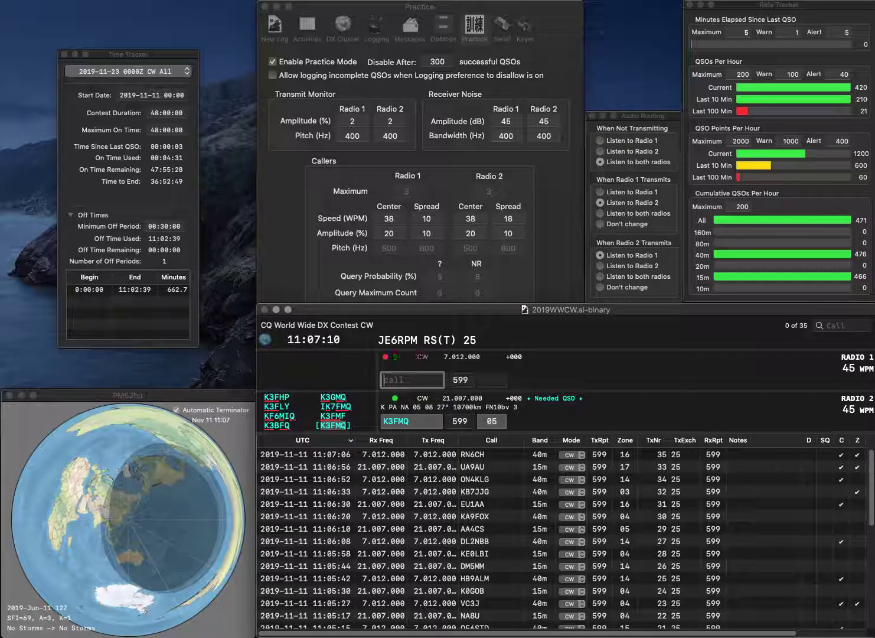
key("Return")
type("K7EG")
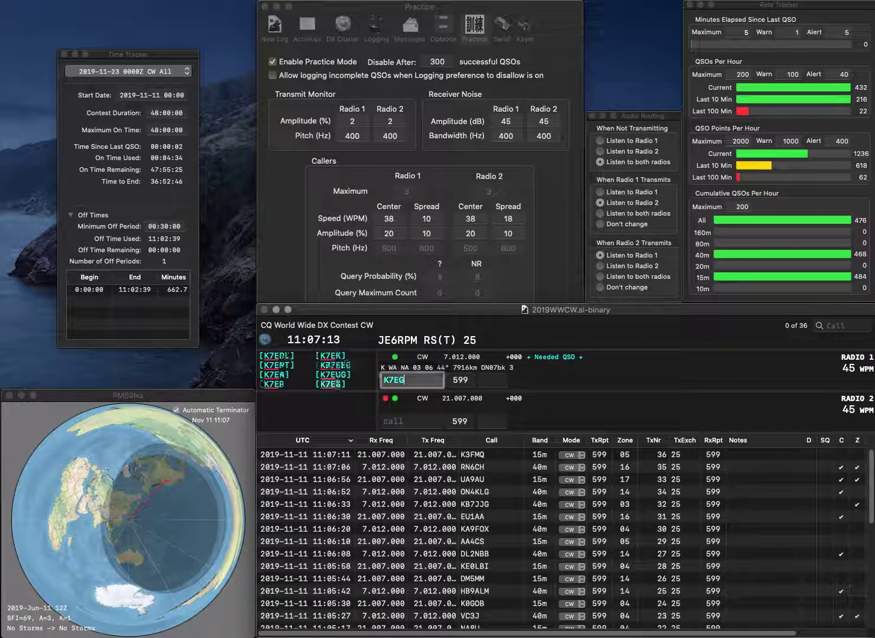
key("space")
left_click(411, 420)
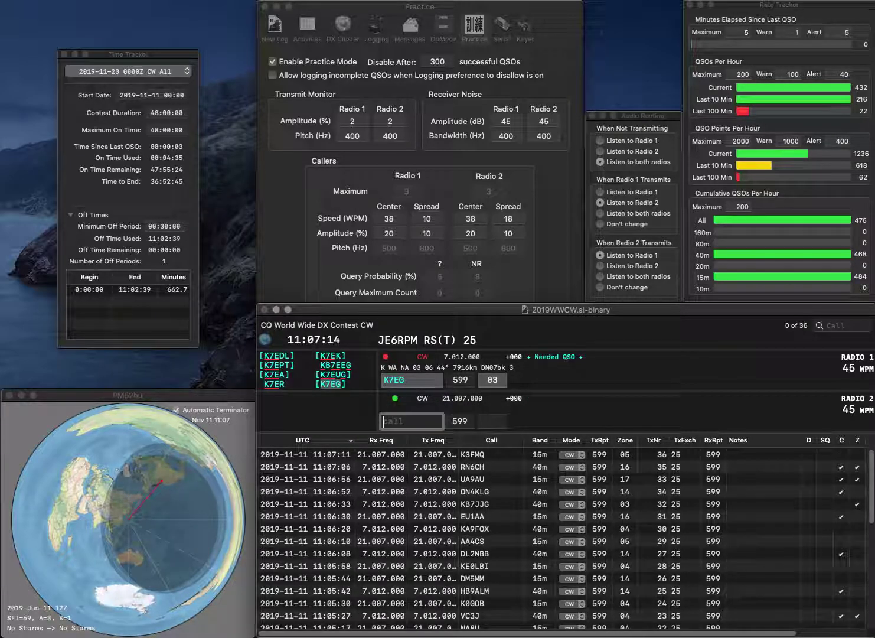
type("D0AAC")
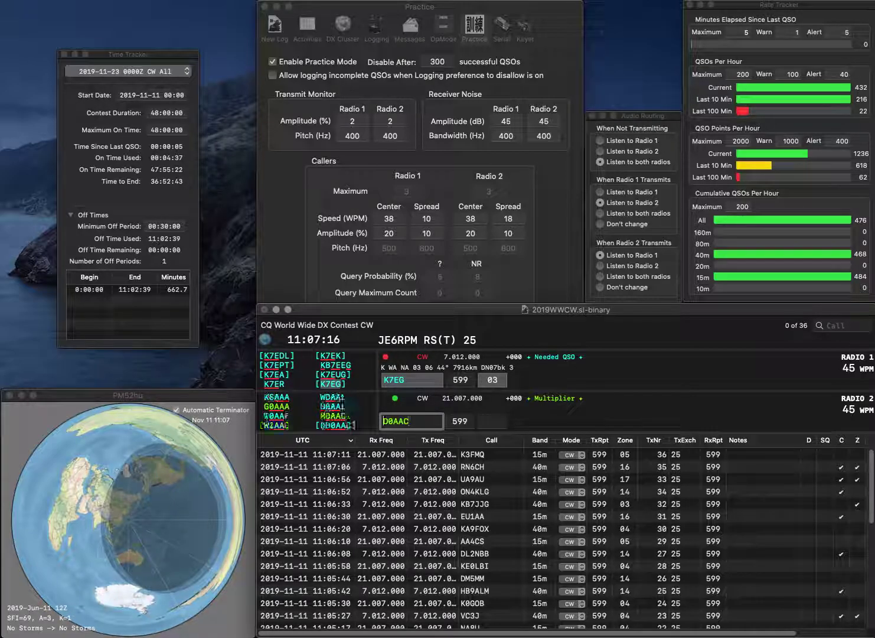
type("H")
key("Return")
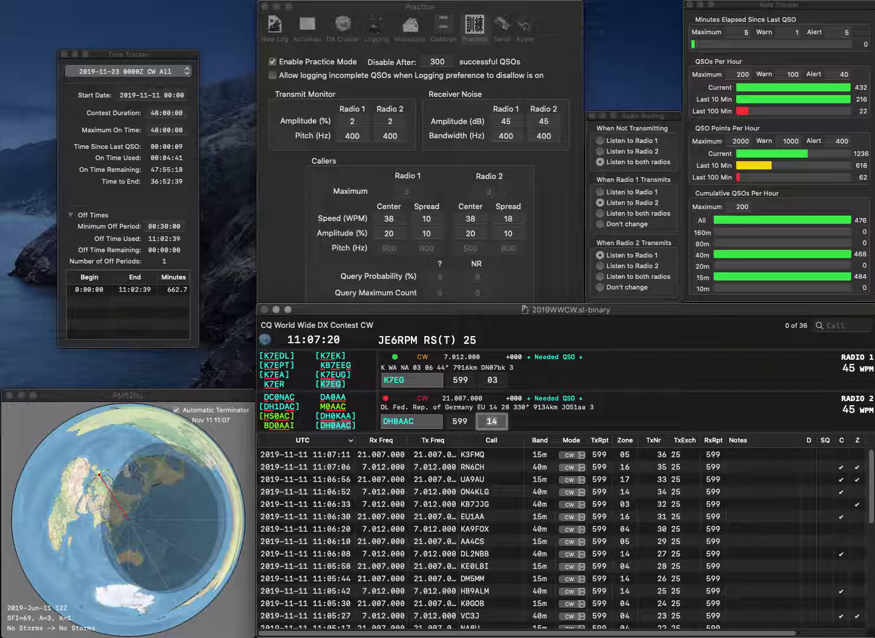
key("Return")
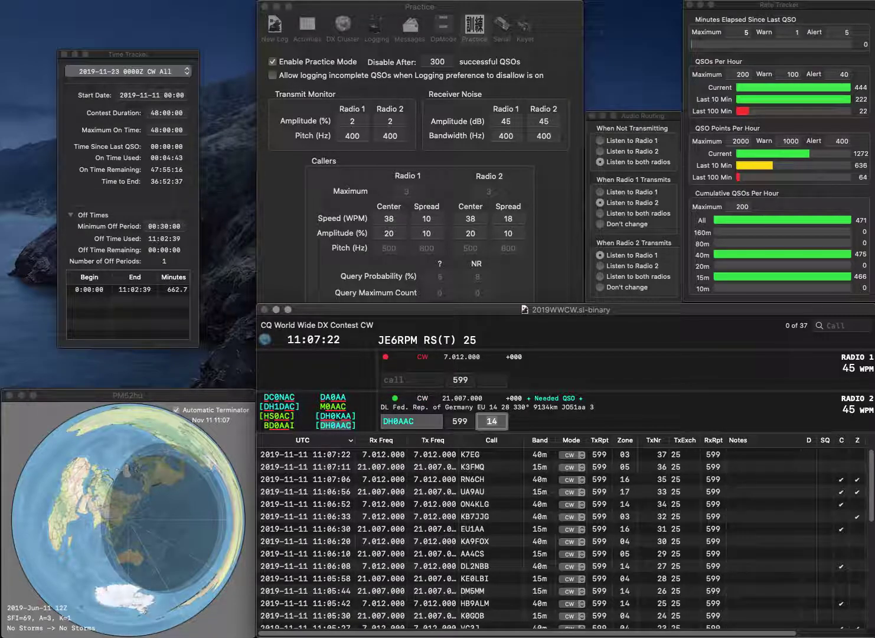
key("Return")
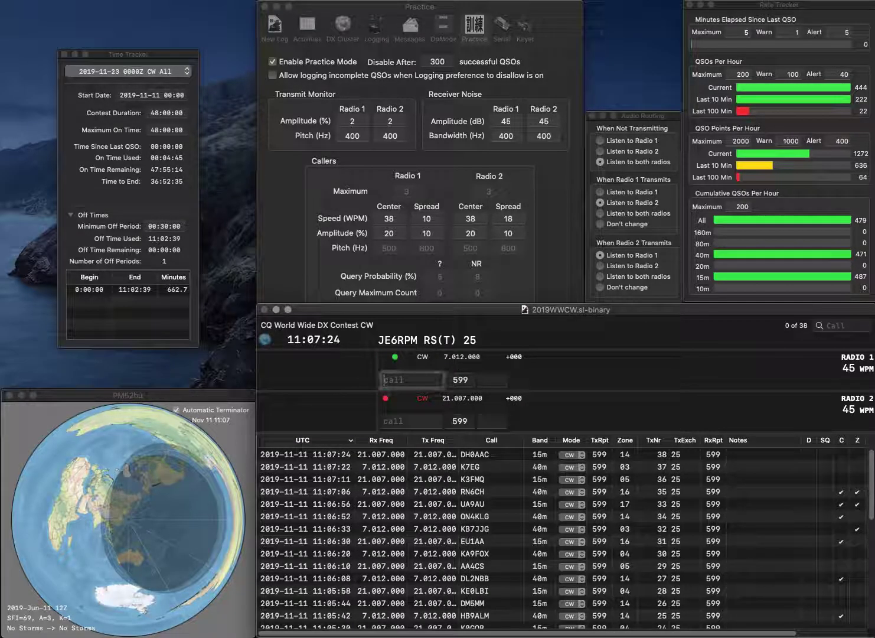
Step: Enter F8FBB on Radio 1 and EA8AR on Radio 2, and log the Radio 1 contact
type("F8FBB")
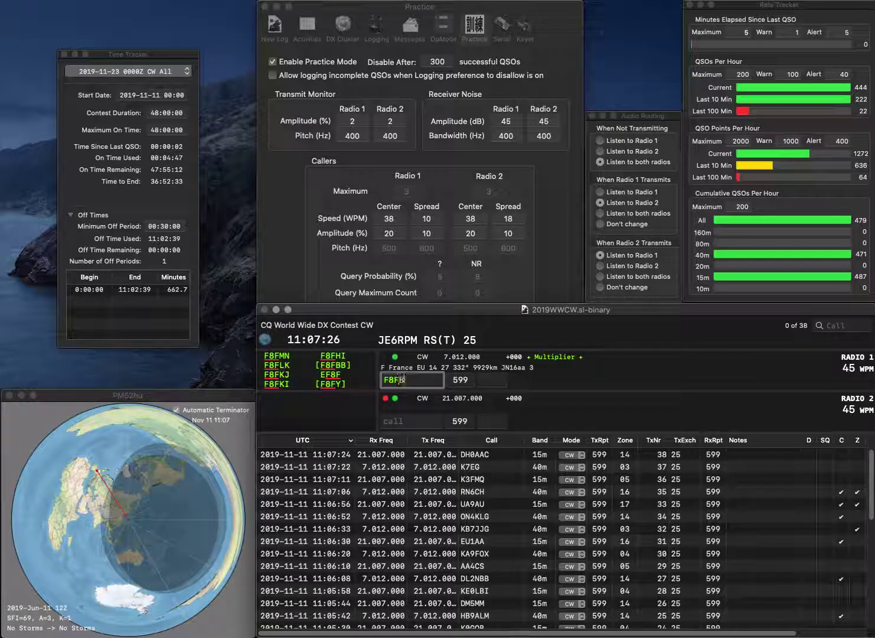
key("Return")
type("EA8A")
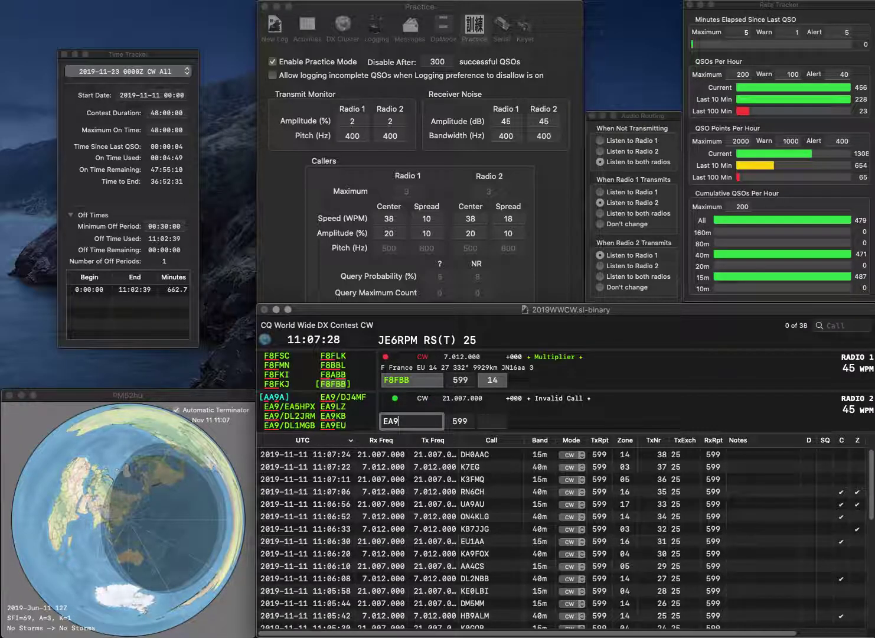
type("R")
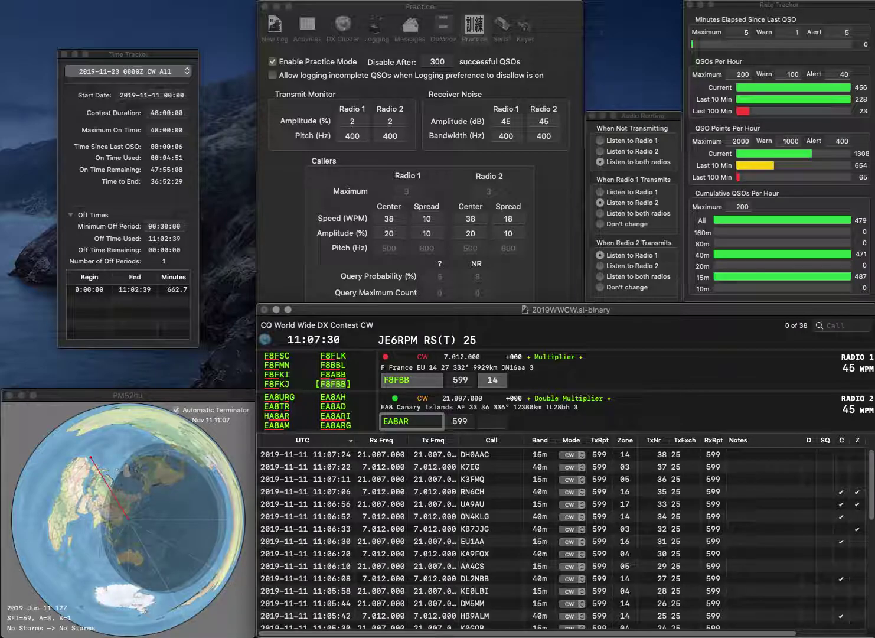
key("Return")
key("Tab")
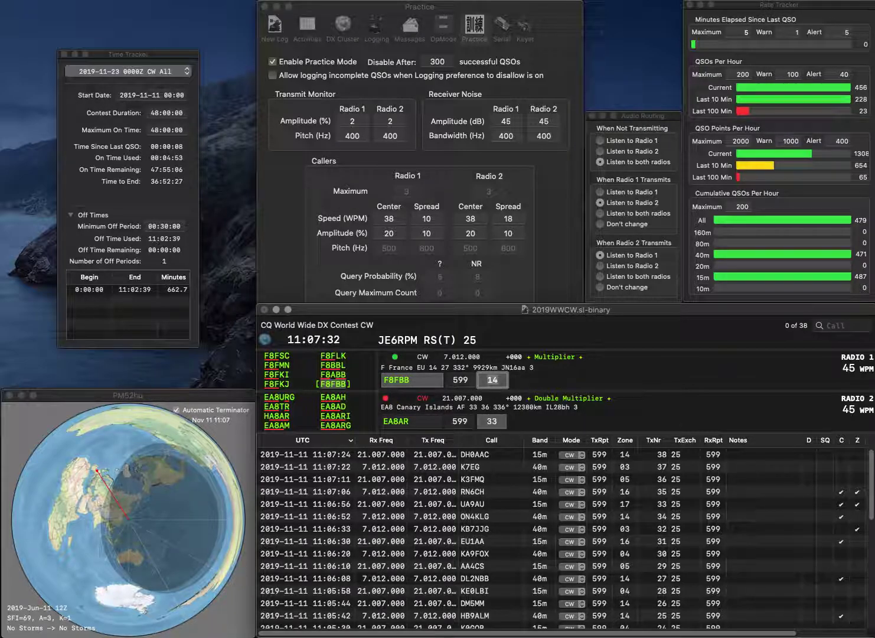
key("Return")
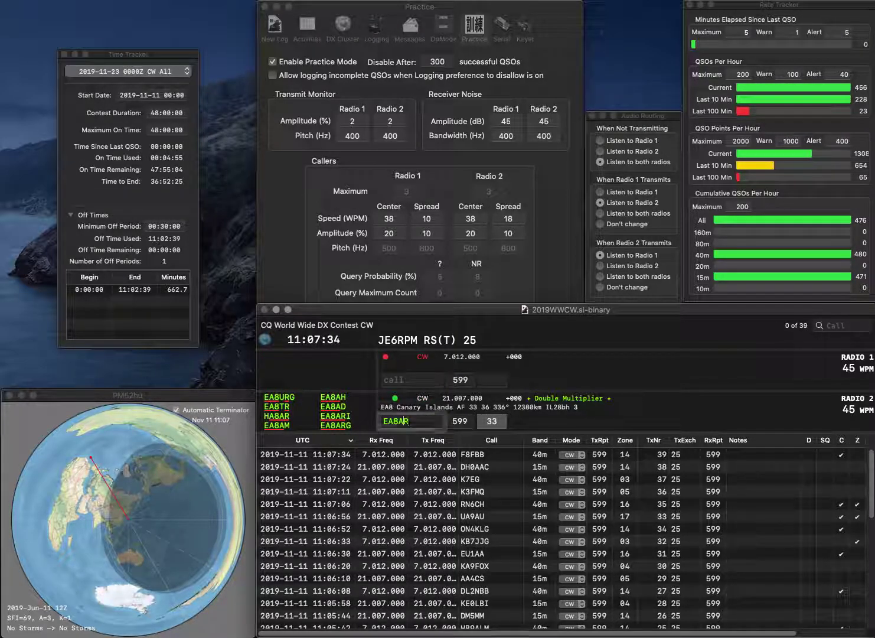
key("Delete")
type("J")
key("Return")
type("KA5YED")
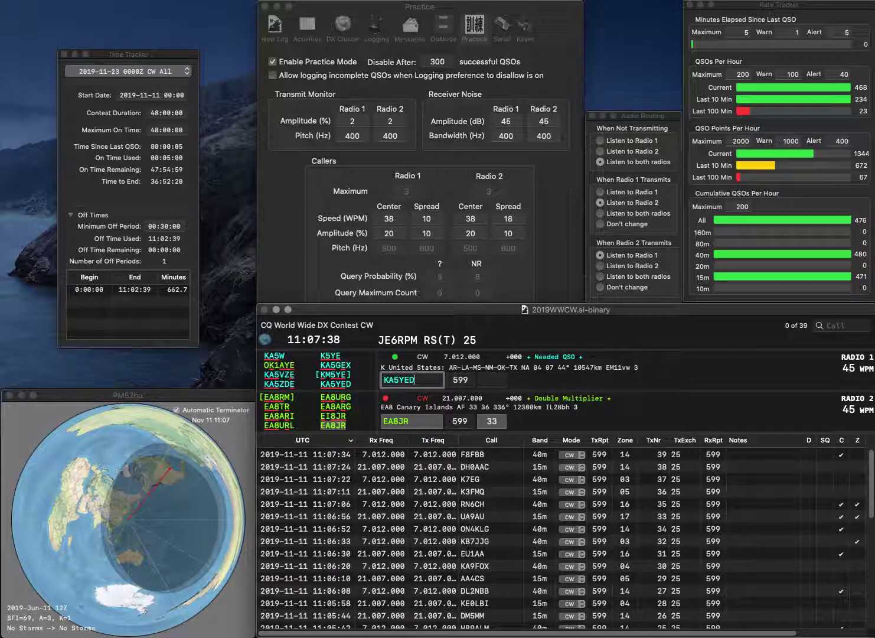
key("Return")
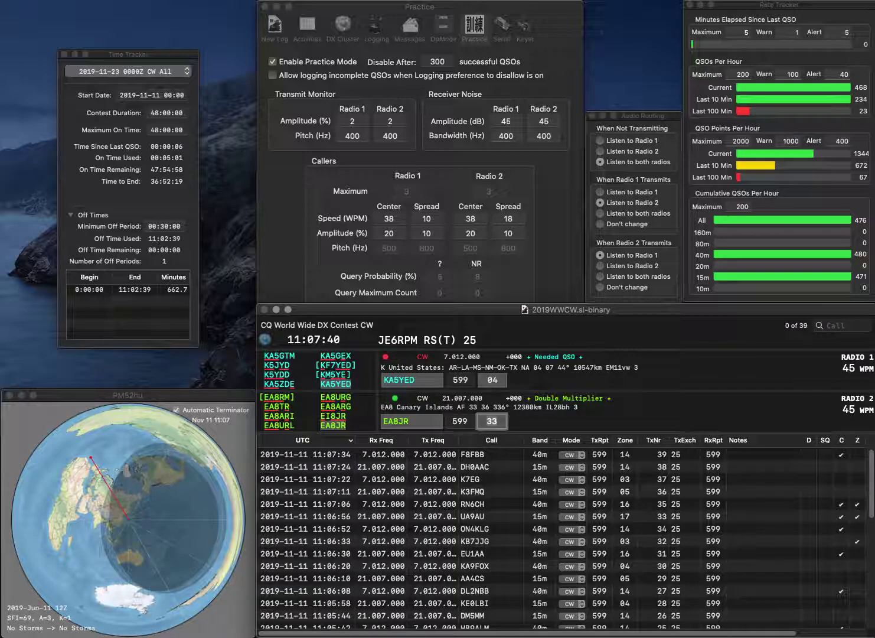
key("Return")
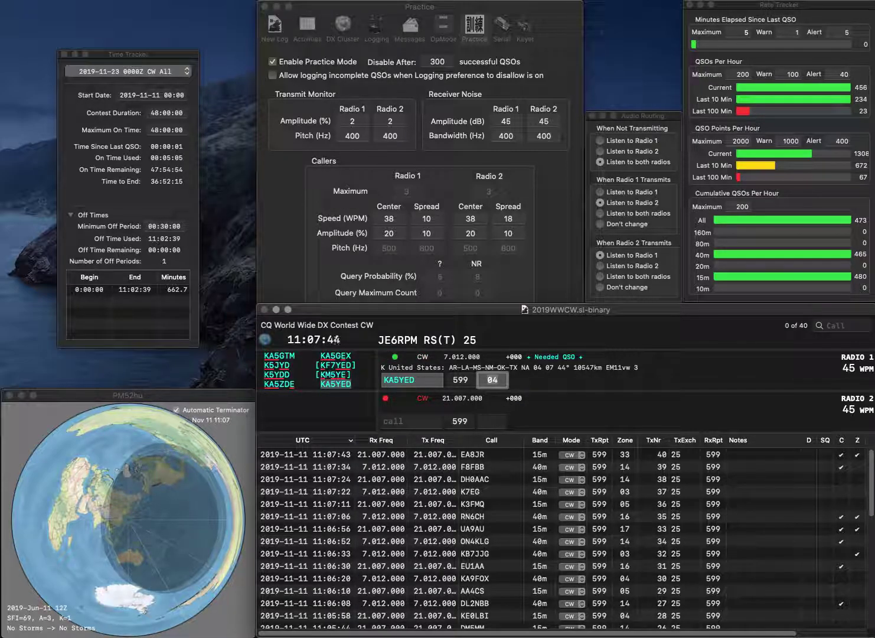
key("Return")
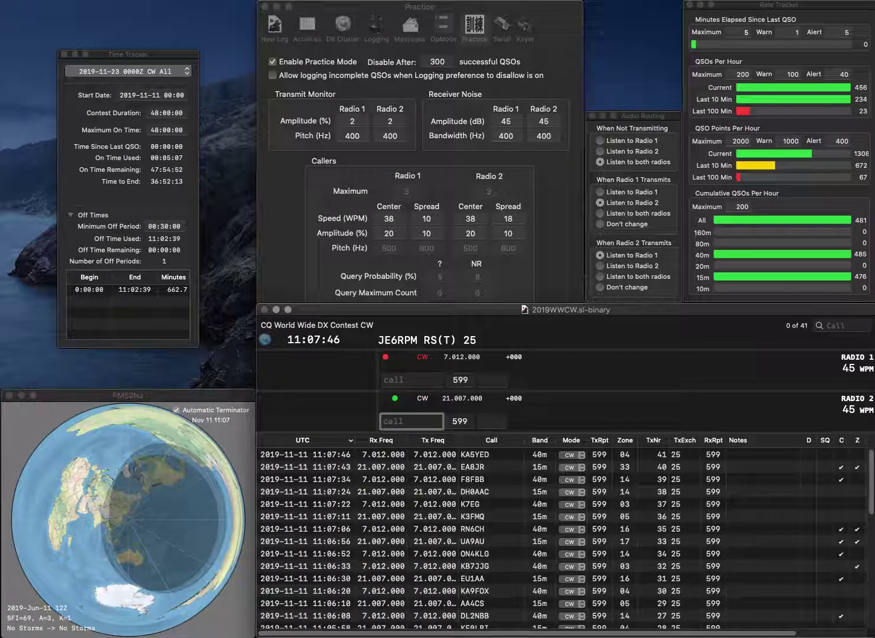
type("W3DQS")
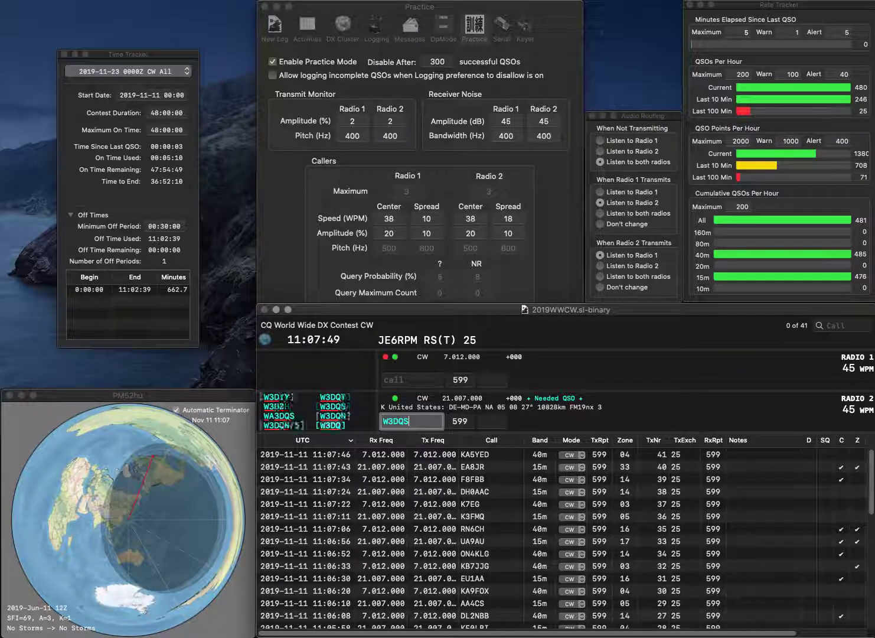
key("Return")
type("KAO")
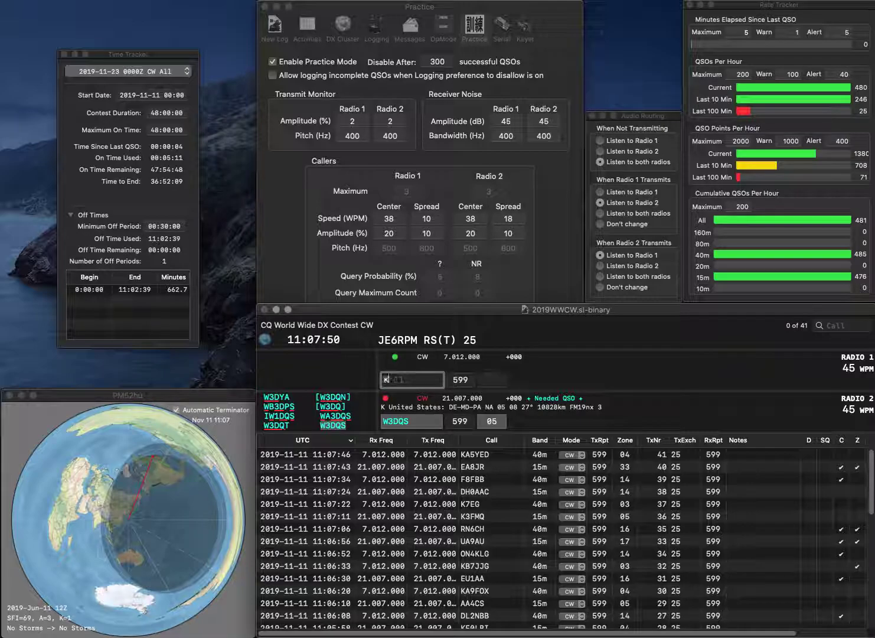
key("Return")
key("Tab")
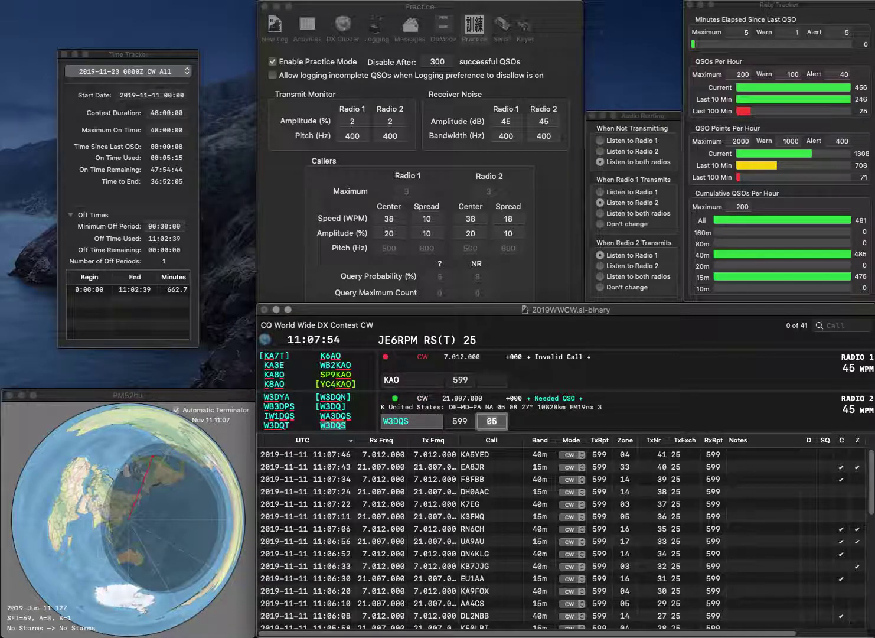
key("Return")
type("SP9")
key("Return")
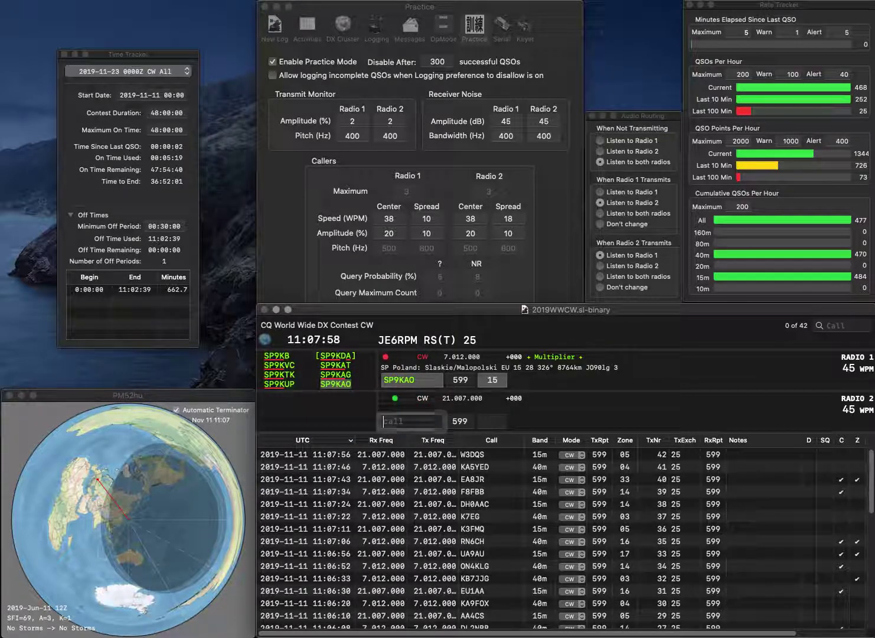
type("3DM")
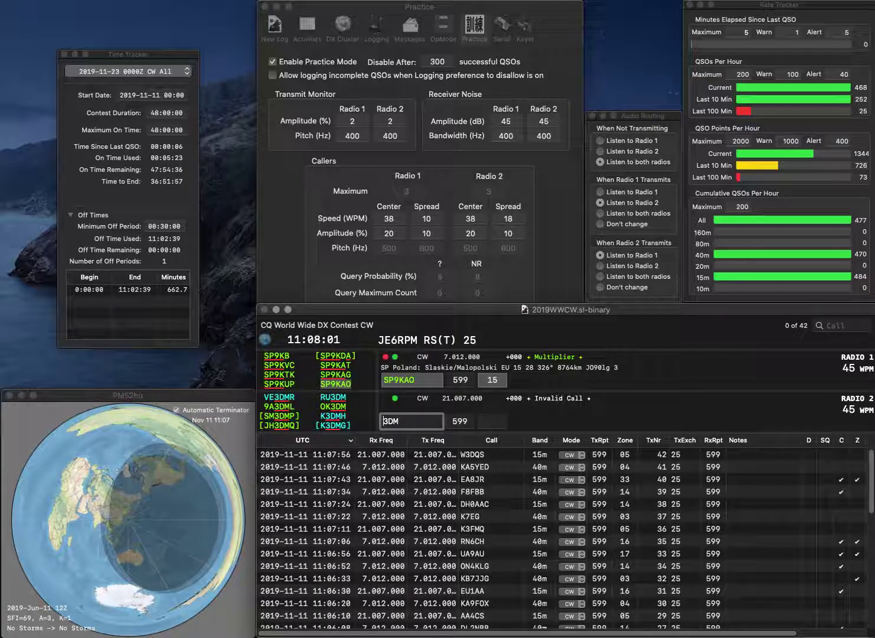
key("Return")
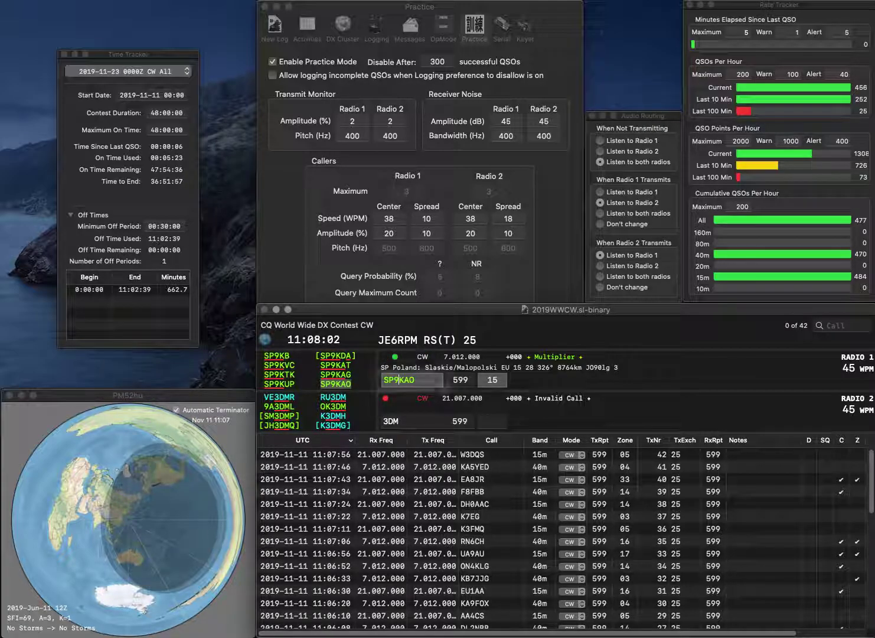
key("Tab")
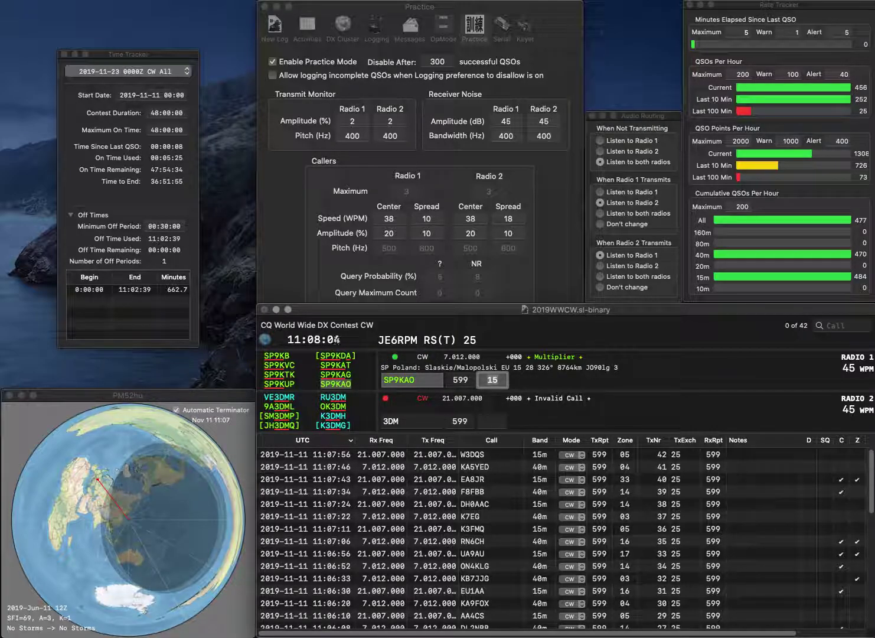
key("Return")
Step: Complete the Radio 2 call as RU3DM, enter K8LN on Radio 1, and log both contacts
type("RU")
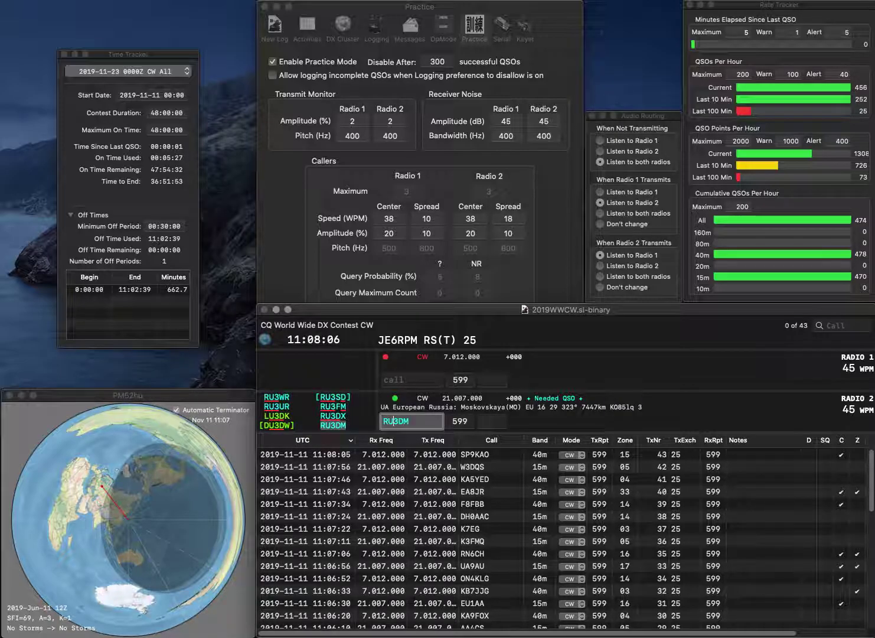
key("Return")
type("K8LN")
key("Return")
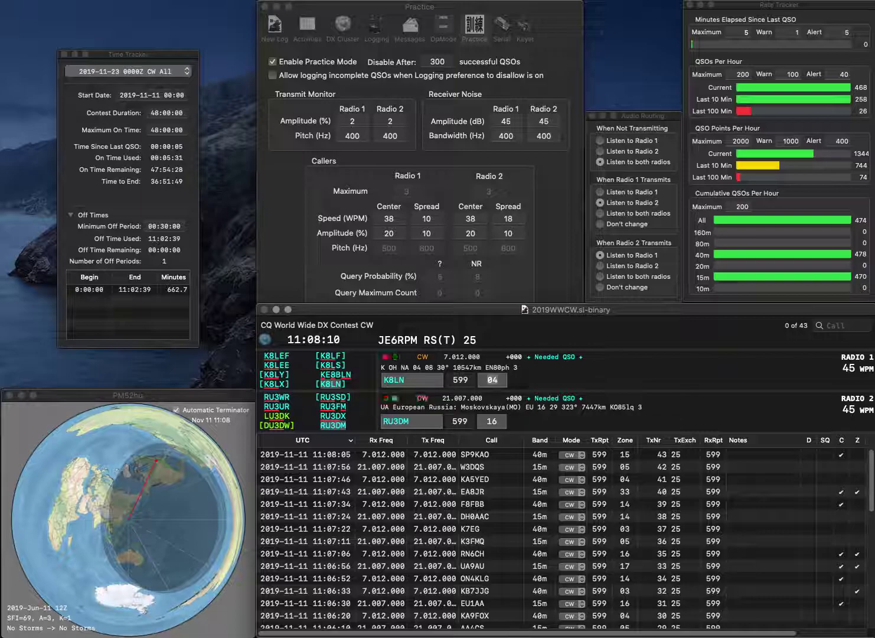
key("space")
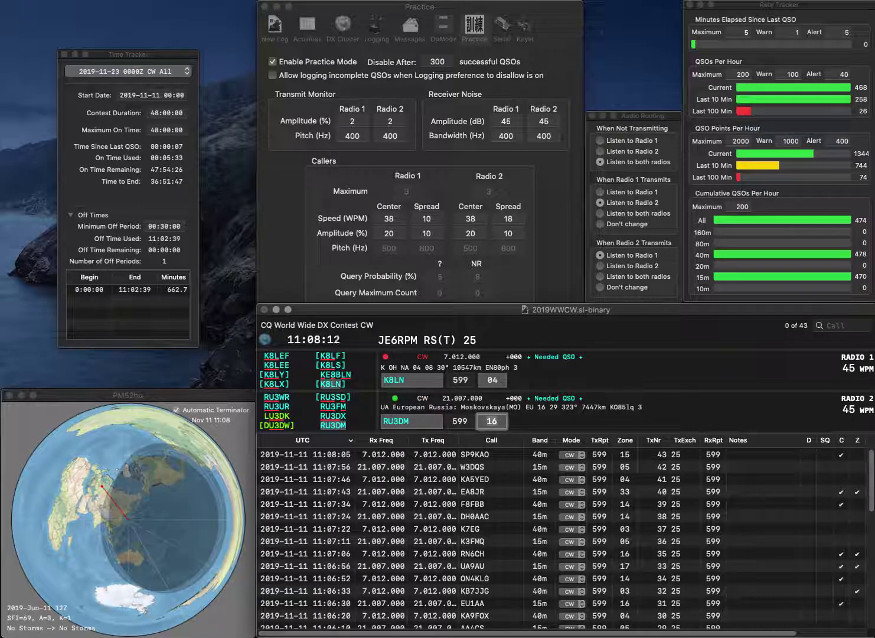
key("Return")
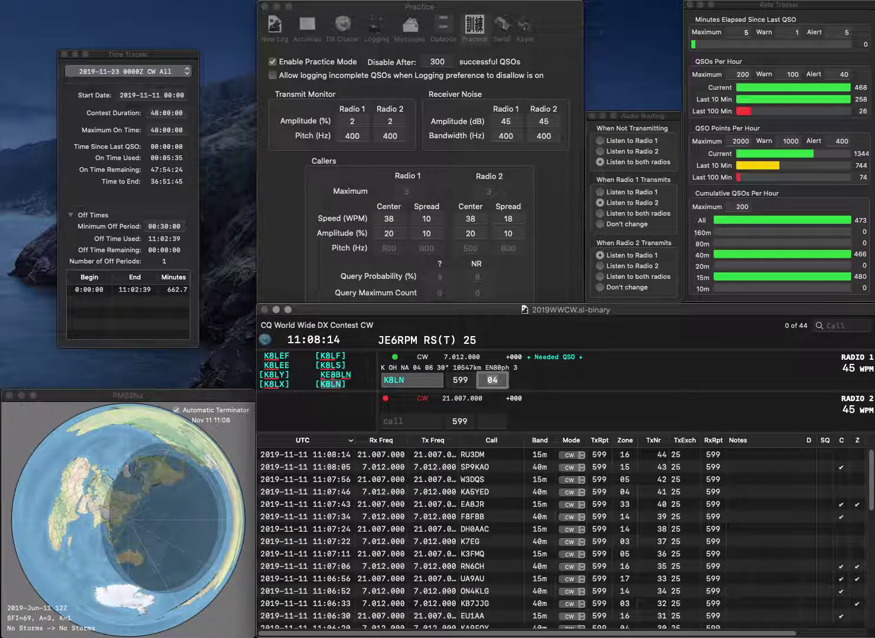
key("Return")
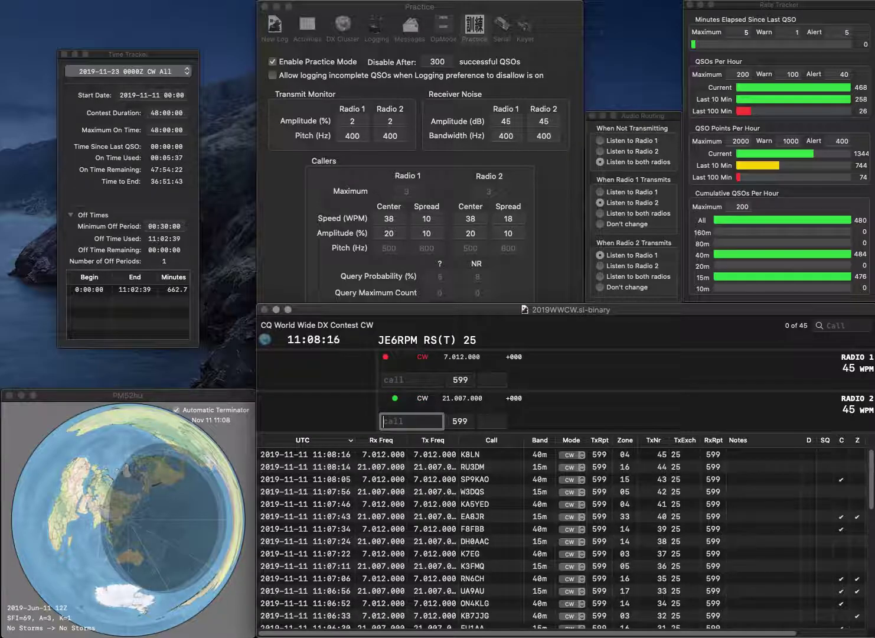
Step: Enter KI7MD on Radio 2 and BY3M on Radio 1, and log both contacts
type("KI7MD")
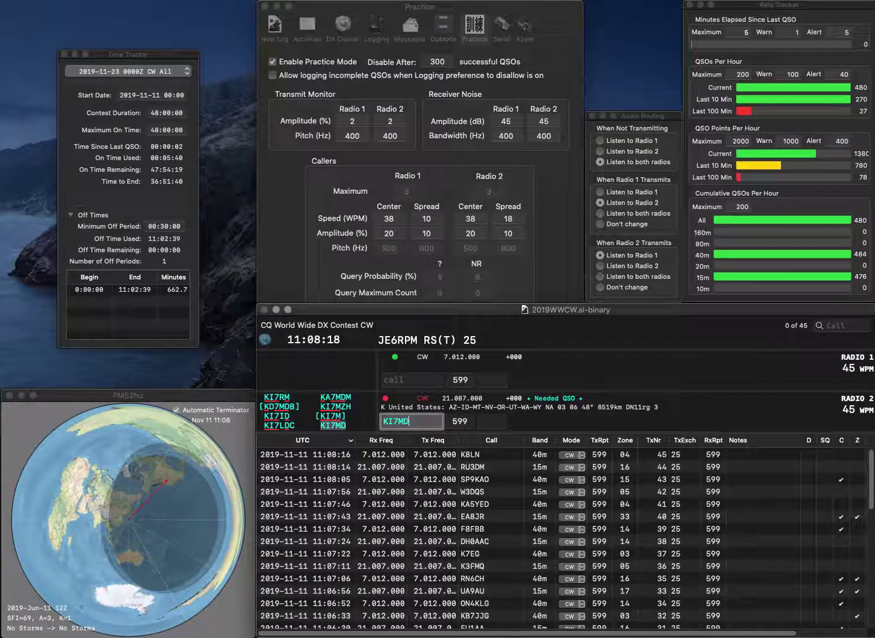
key("Return")
type("BY")
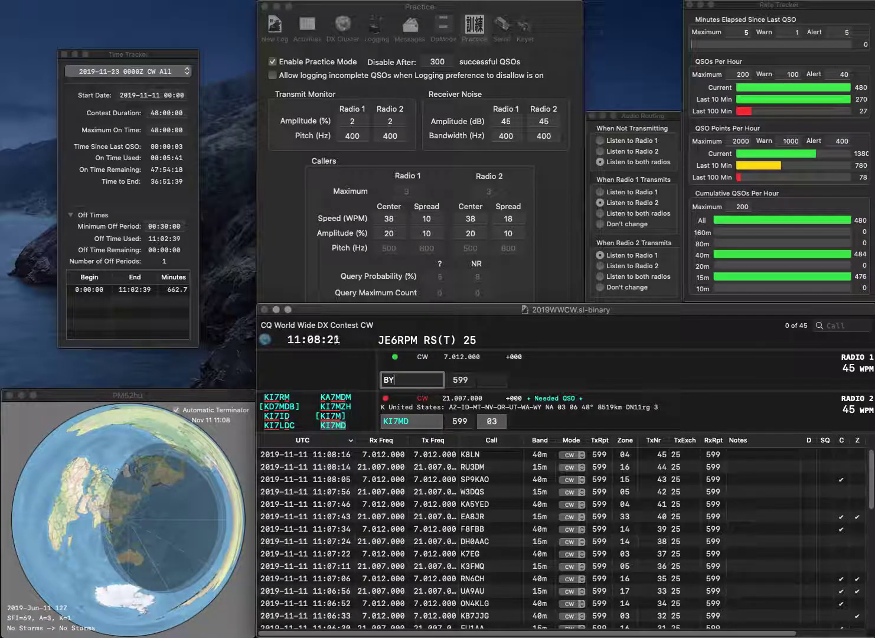
type("3M")
key("Return")
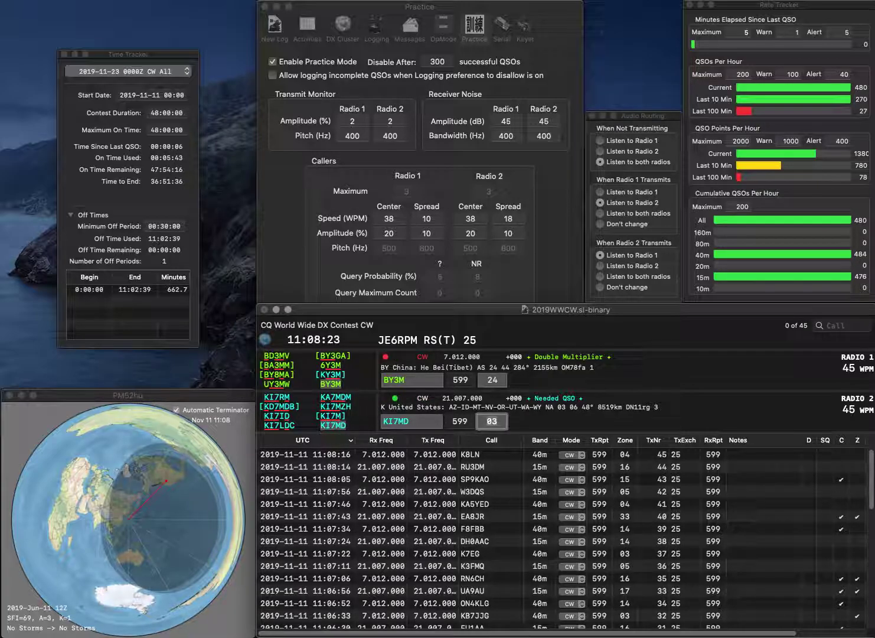
key("Return")
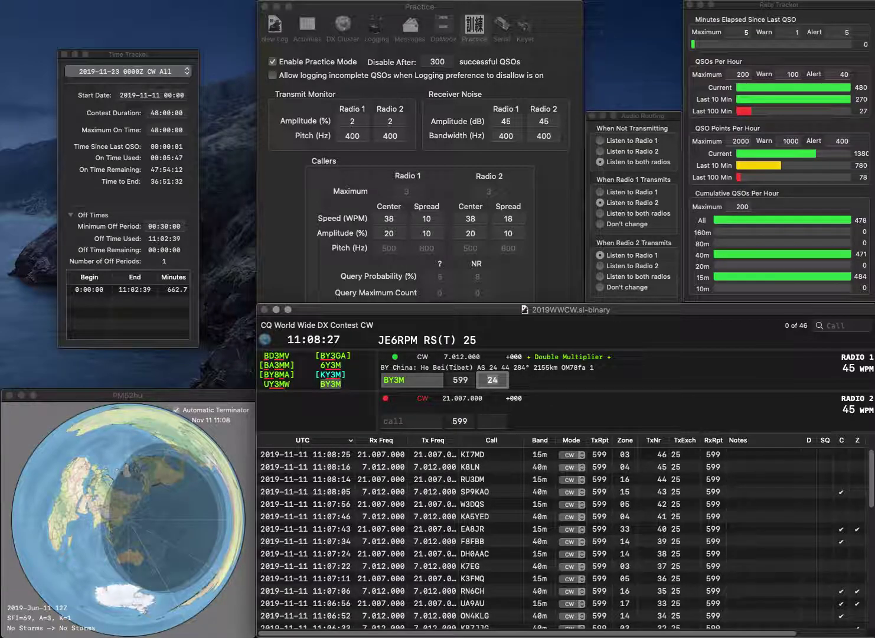
key("Return")
type("KM4JZJ")
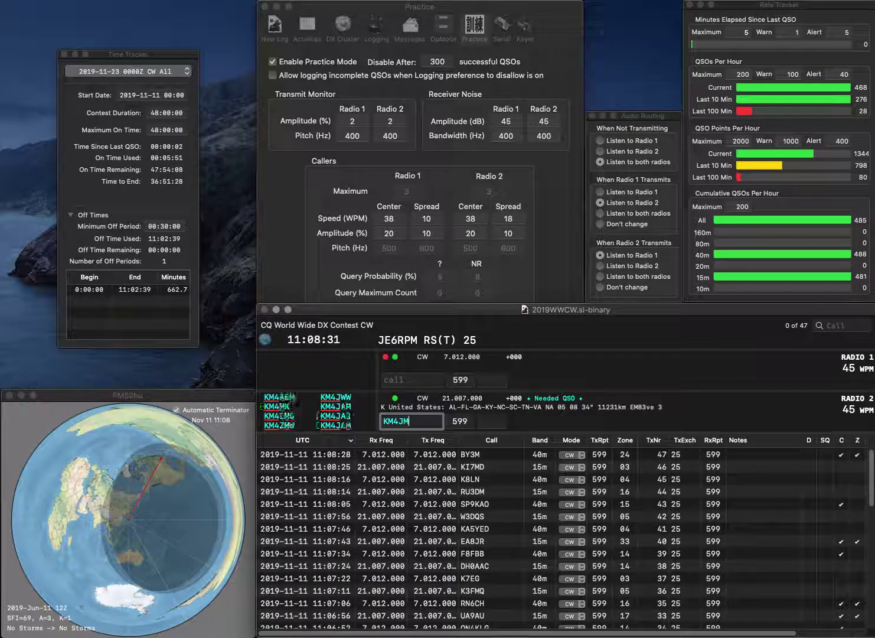
key("Return")
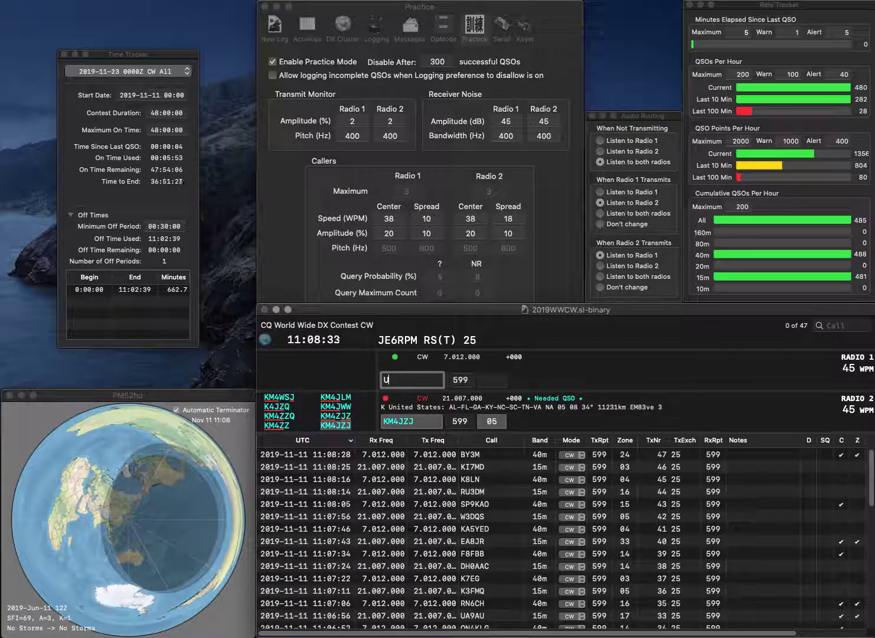
key("Down")
key("Tab")
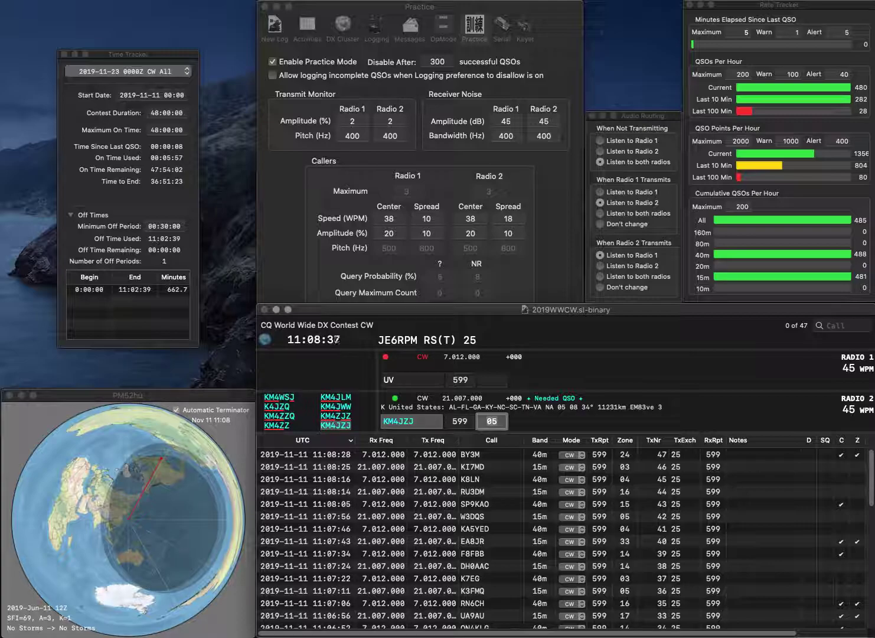
key("Return")
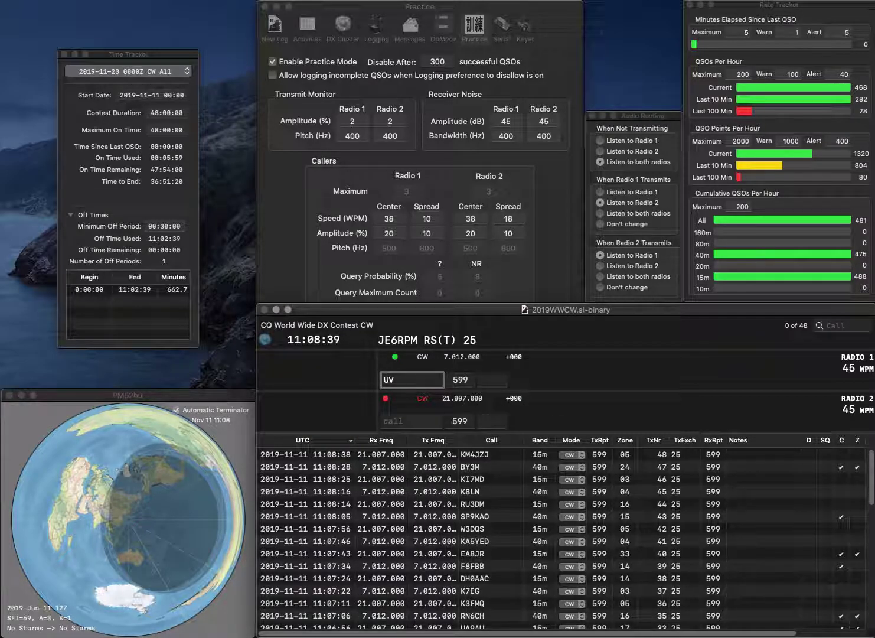
type("W6")
key("Return")
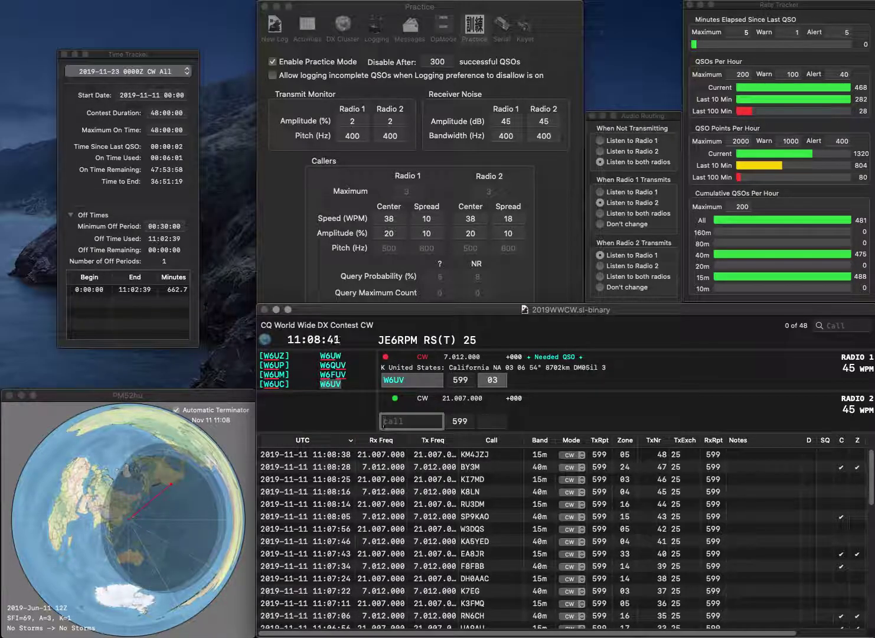
type("N0MK")
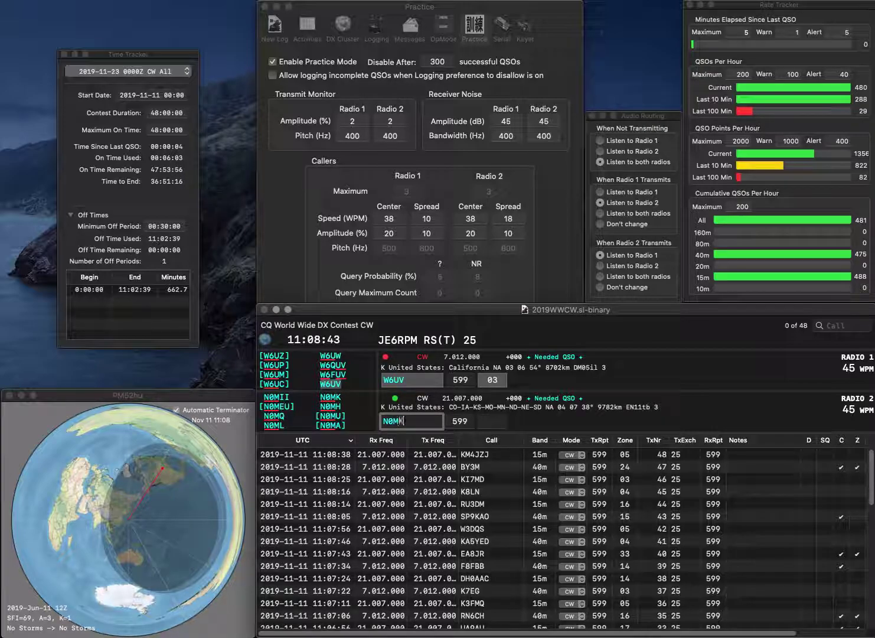
key("Return")
key("Return")
key("Return")
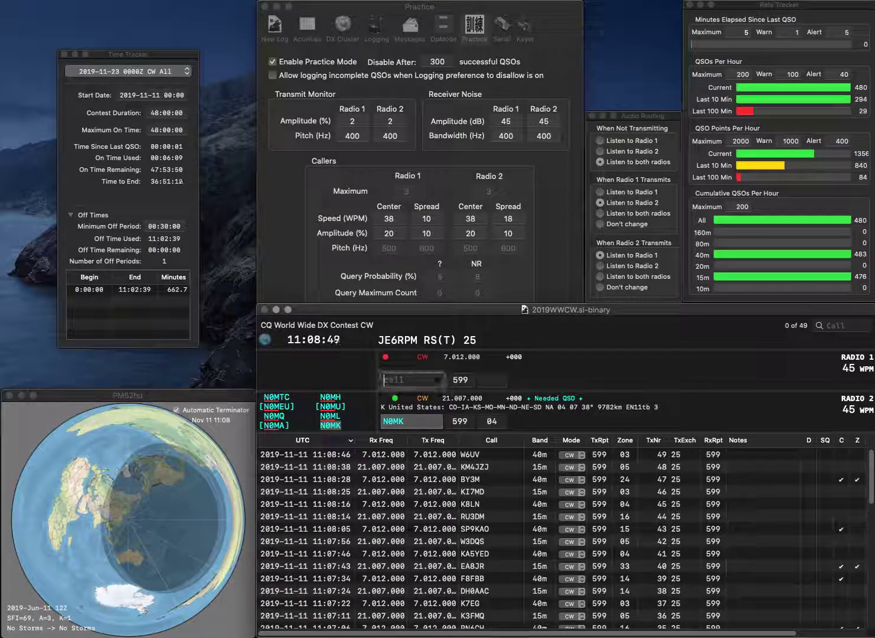
key("Return")
type("KE2QI")
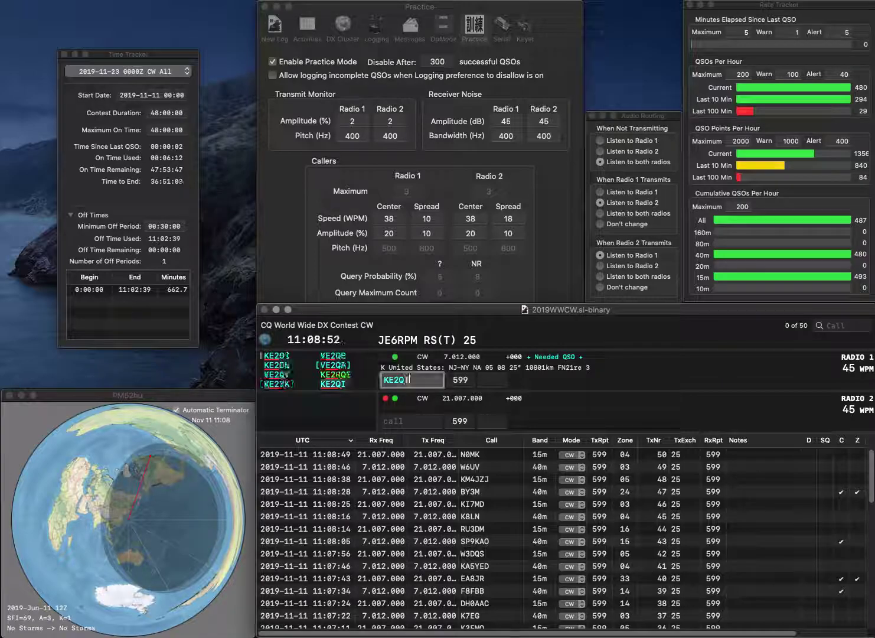
key("Return")
type("YT5Z")
key("Return")
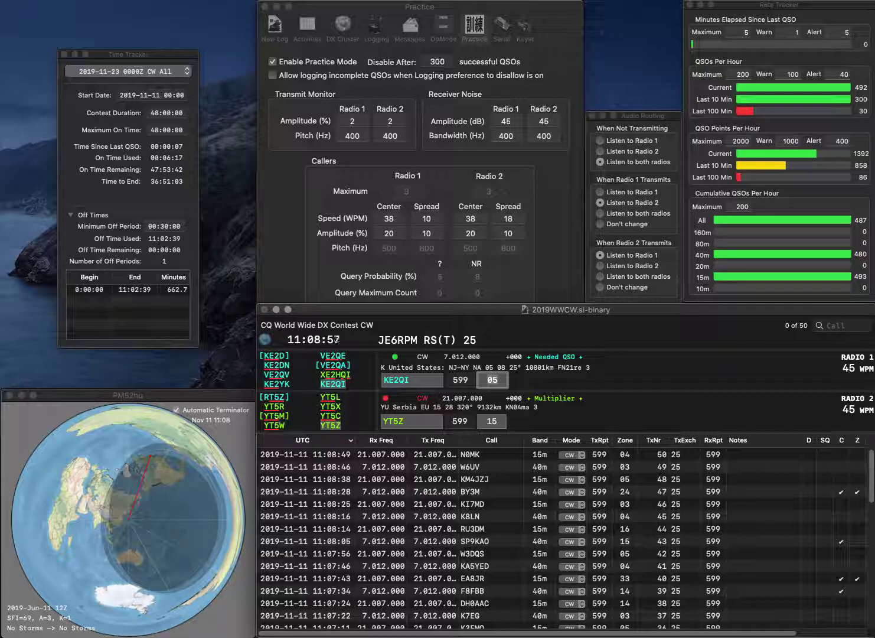
key("Return")
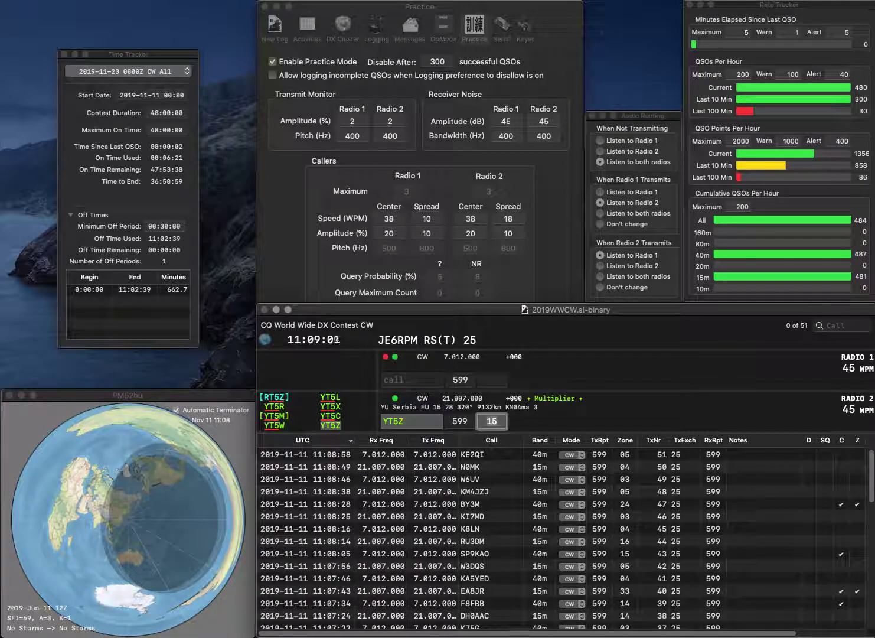
Step: Log the pending YT5Z contact on Radio 2 and enter W3FE as the caller on Radio 1
key("Return")
type("W3FE")
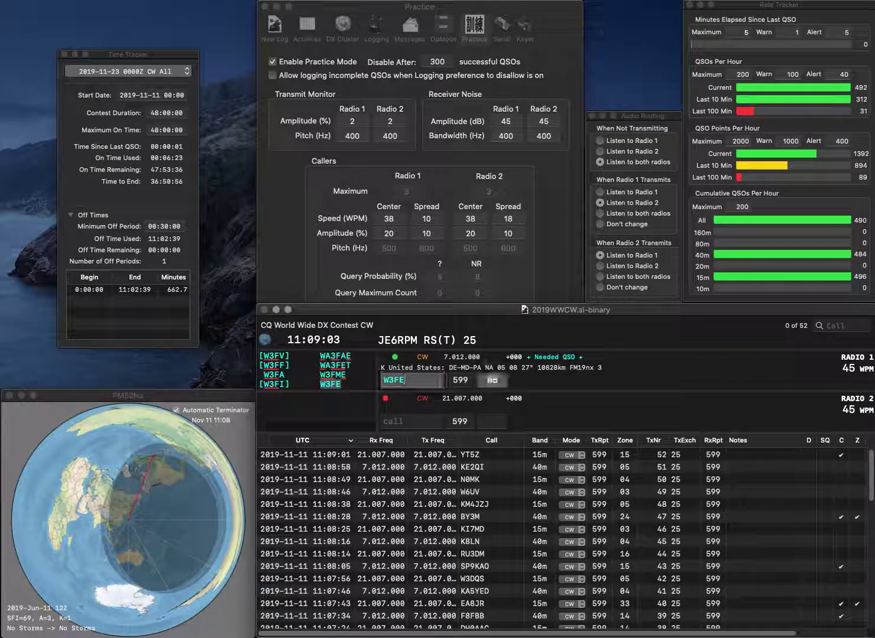
key("Return")
Step: Enter OE6ATD on Radio 2, and log the W3FE and OE6ATD contacts
type("OE")
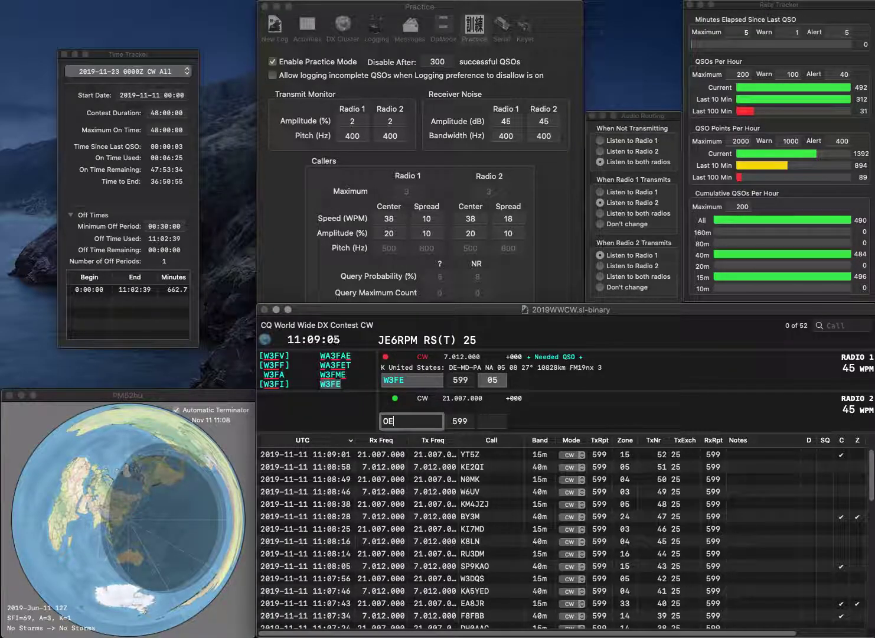
type("6ATD")
key("Return")
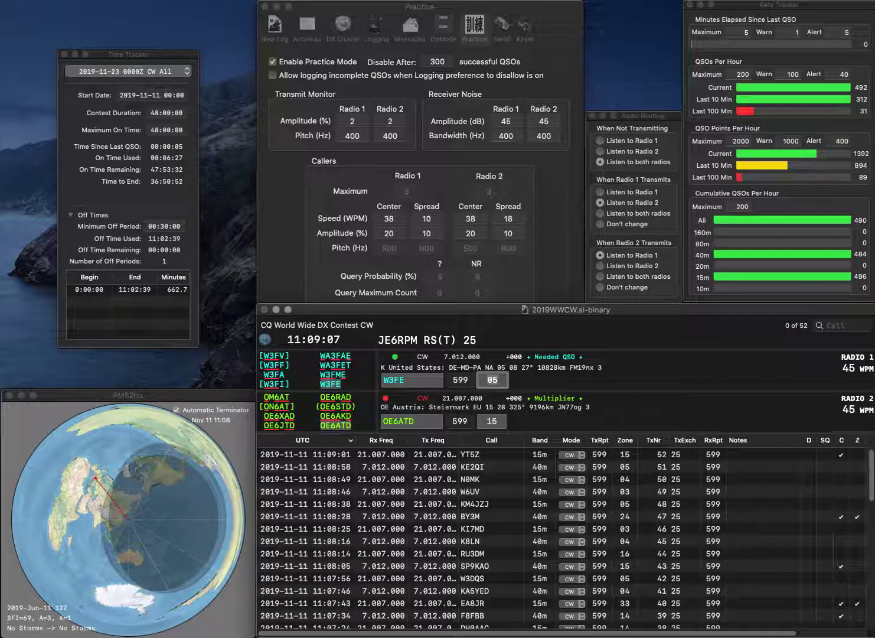
key("Return")
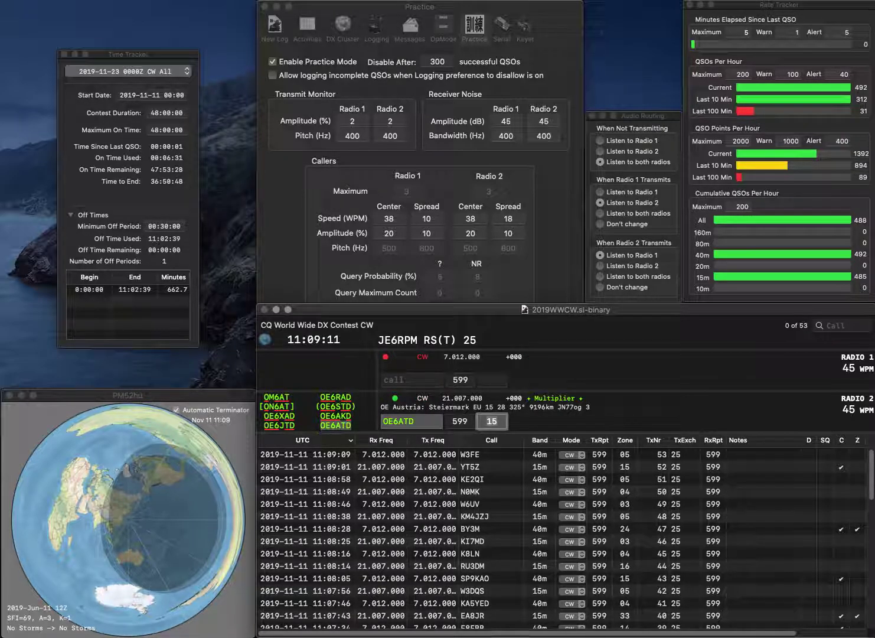
key("Return")
type("4YRZ")
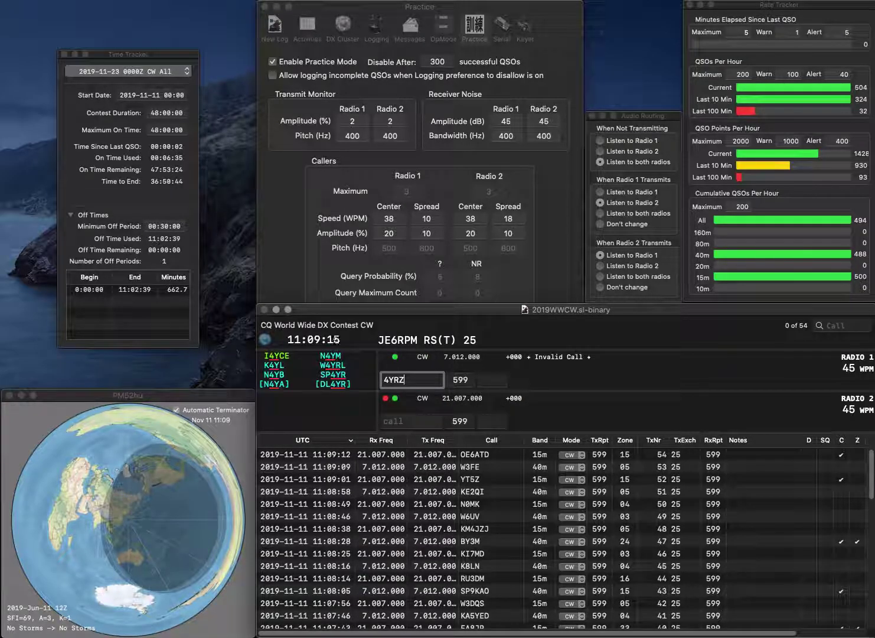
type("ZAC")
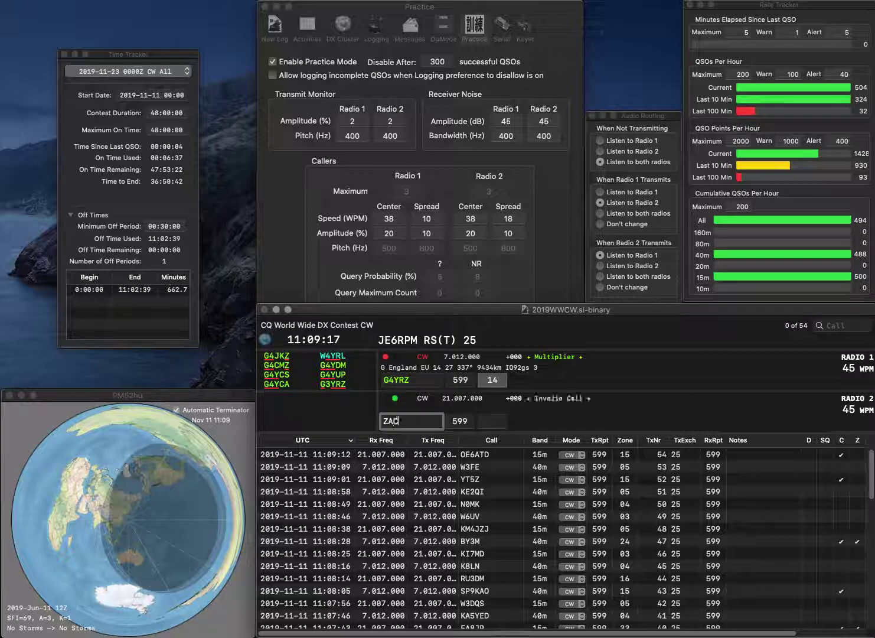
key("Return")
key("Up")
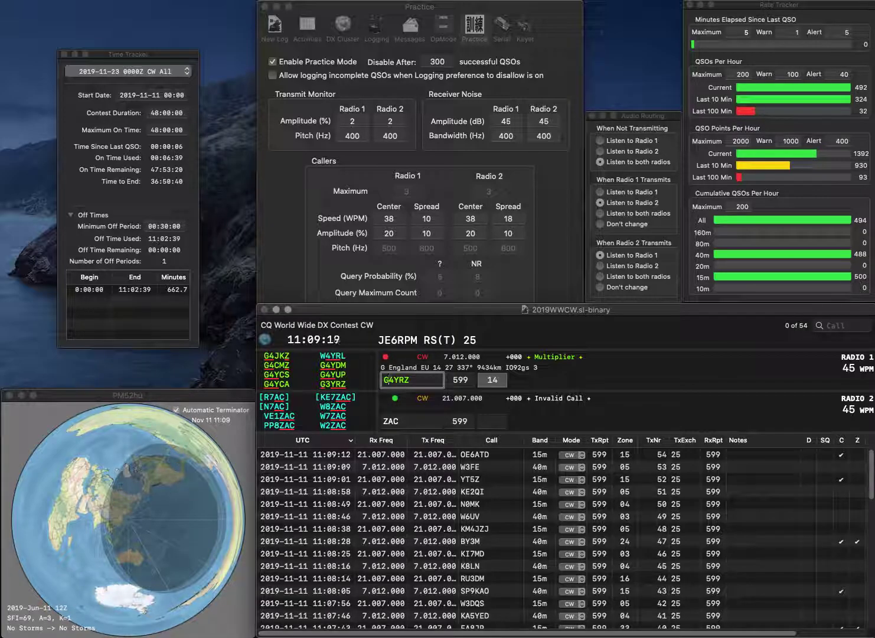
key("Left")
key("BackSpace")
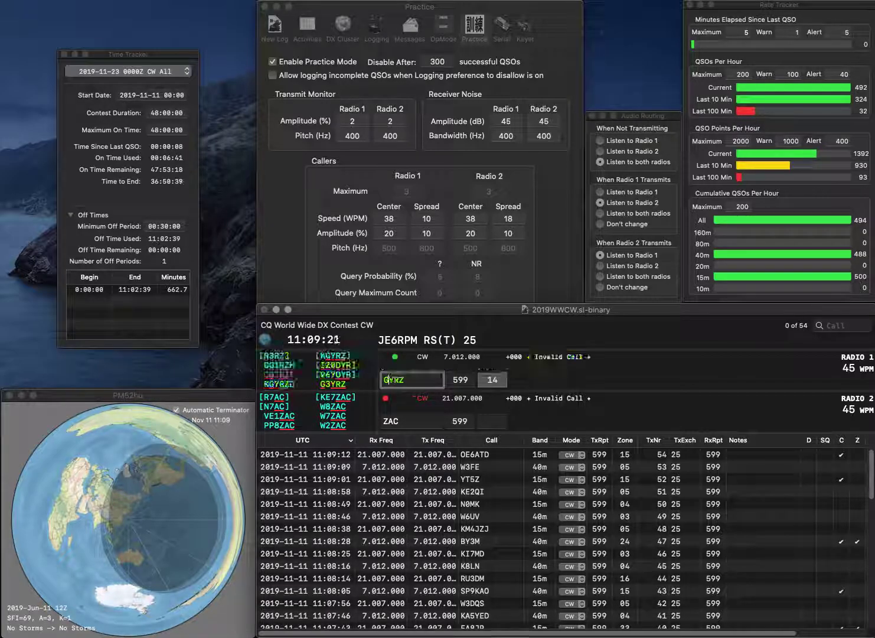
type("3")
key("Return")
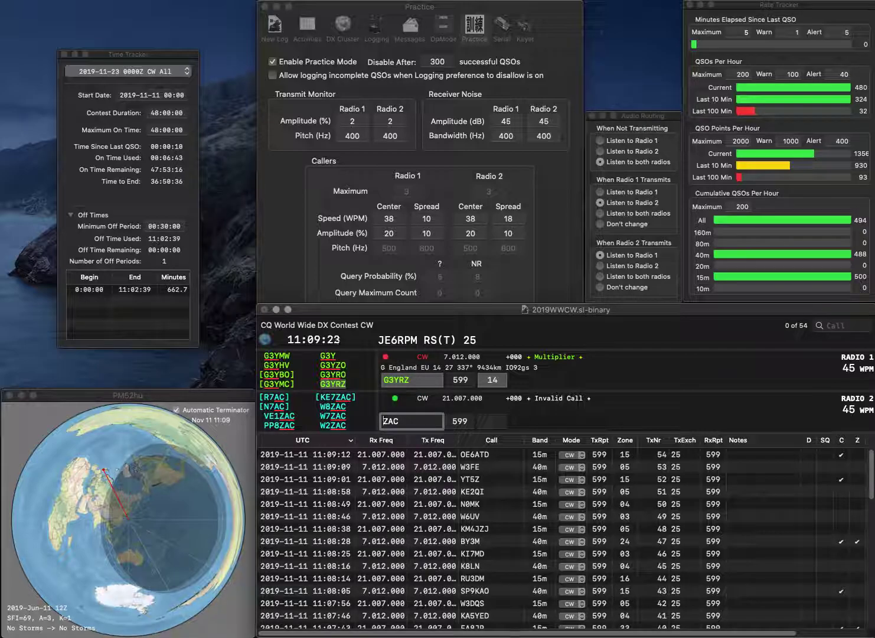
Step: Correct the partial call on Radio 2 to C37AC, and log the contacts on both radios
type("C3")
key("Delete")
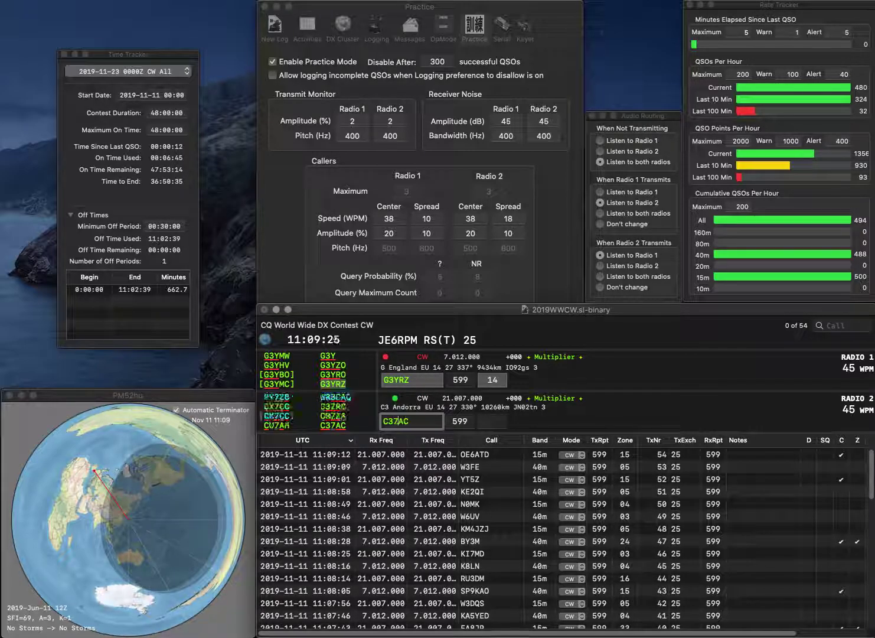
type("7")
key("Return")
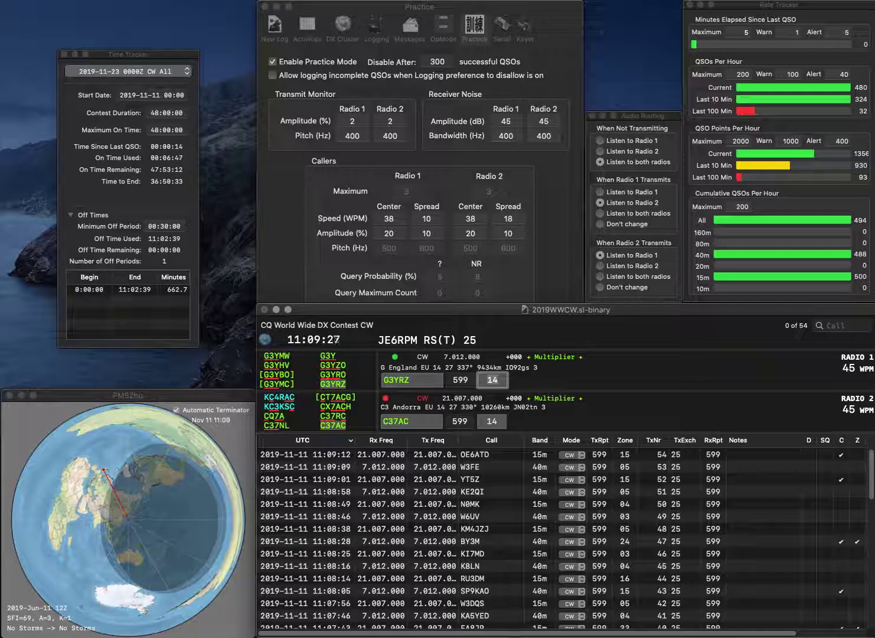
key("Return")
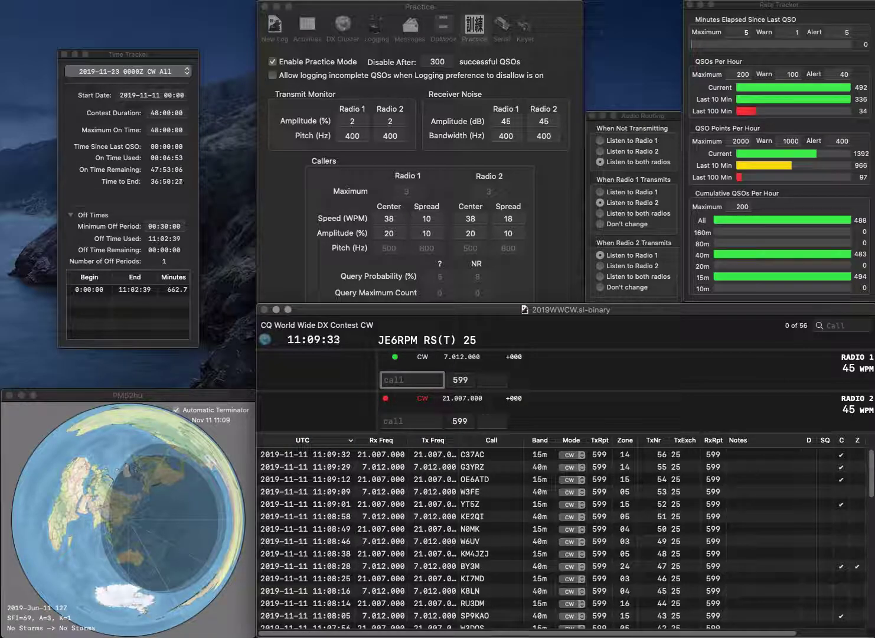
Step: Enter DG3BCZ on Radio 1 and LC2W on Radio 2, and log the Radio 1 contact
type("DG3")
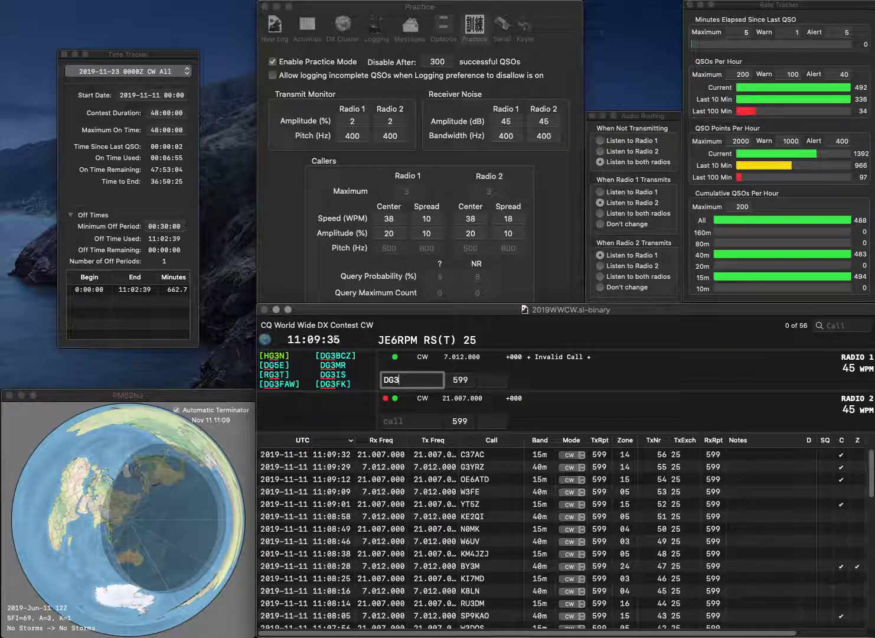
type("BCZ")
key("Return")
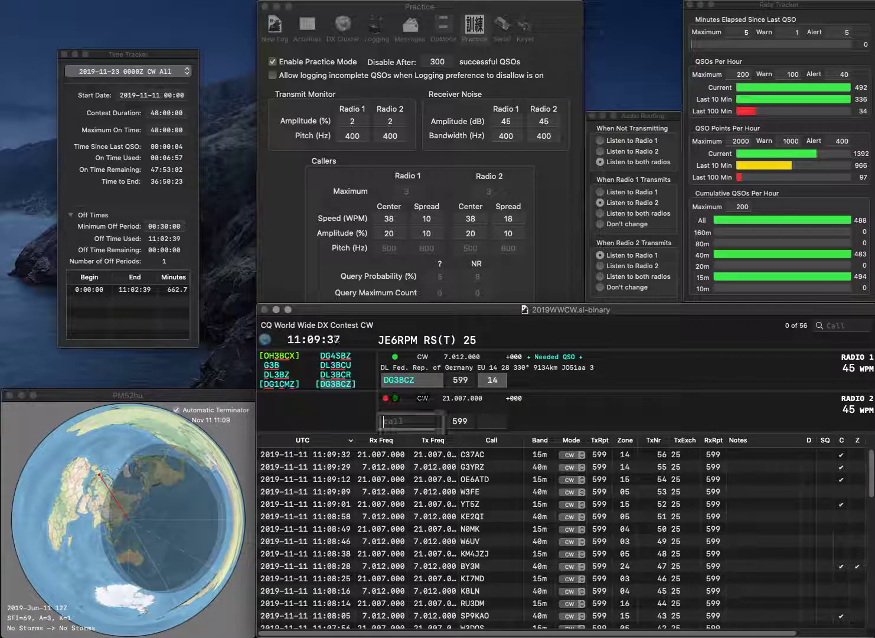
type("LC3W")
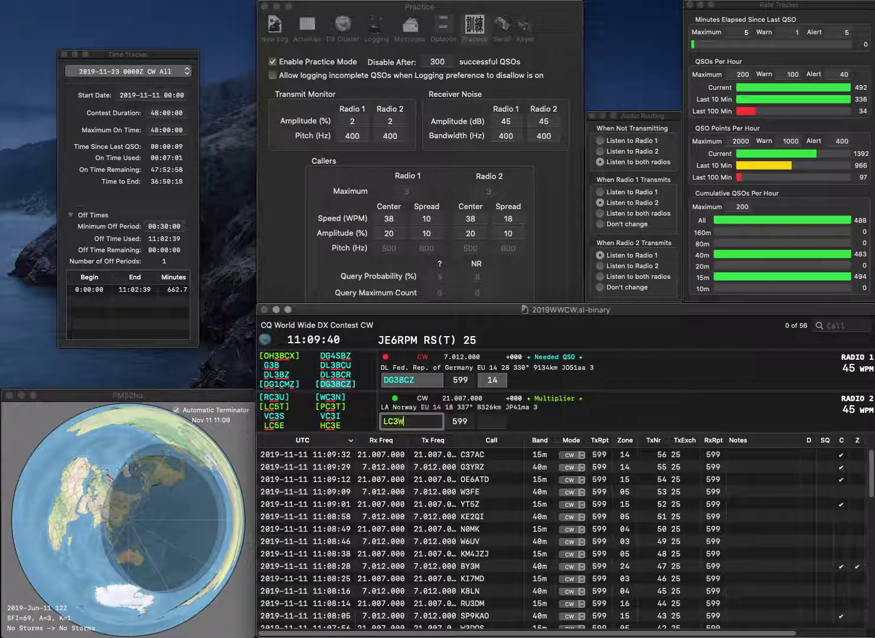
key("BackSpace")
type("2")
key("Return")
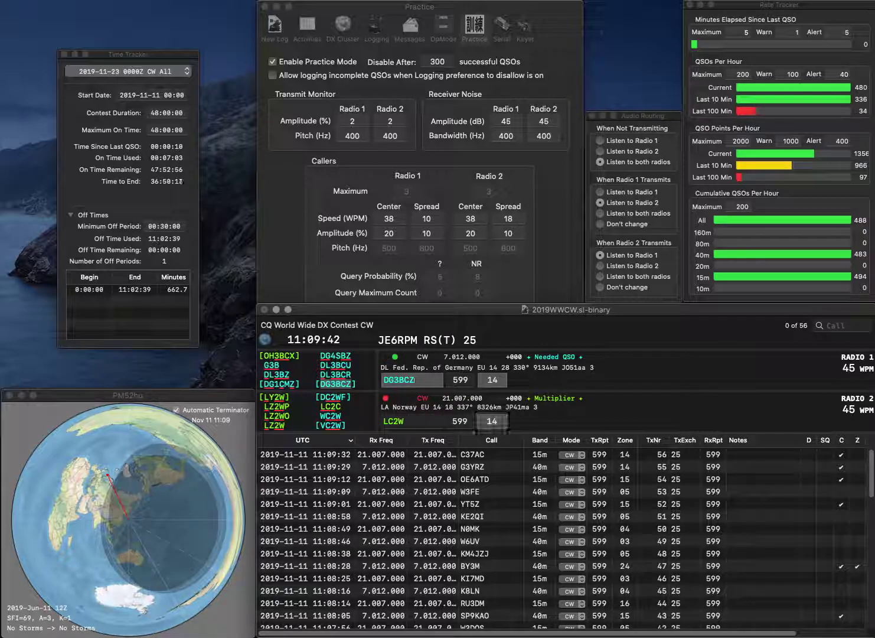
key("Return")
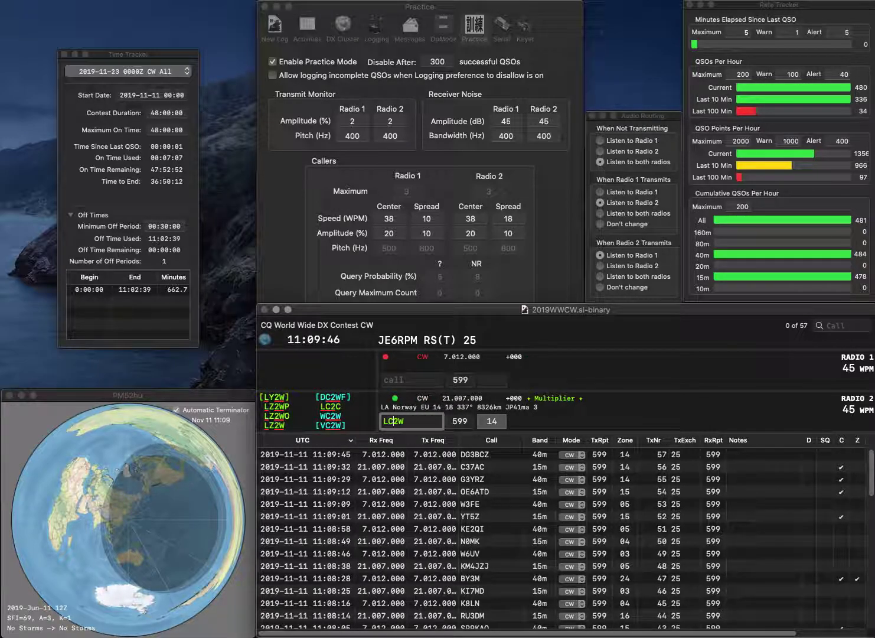
Step: Correct the Radio 2 call to LC5W, enter AK7AT on Radio 1, and log both contacts
key("Delete")
type("5")
key("Return")
type("AK7AT")
key("Return")
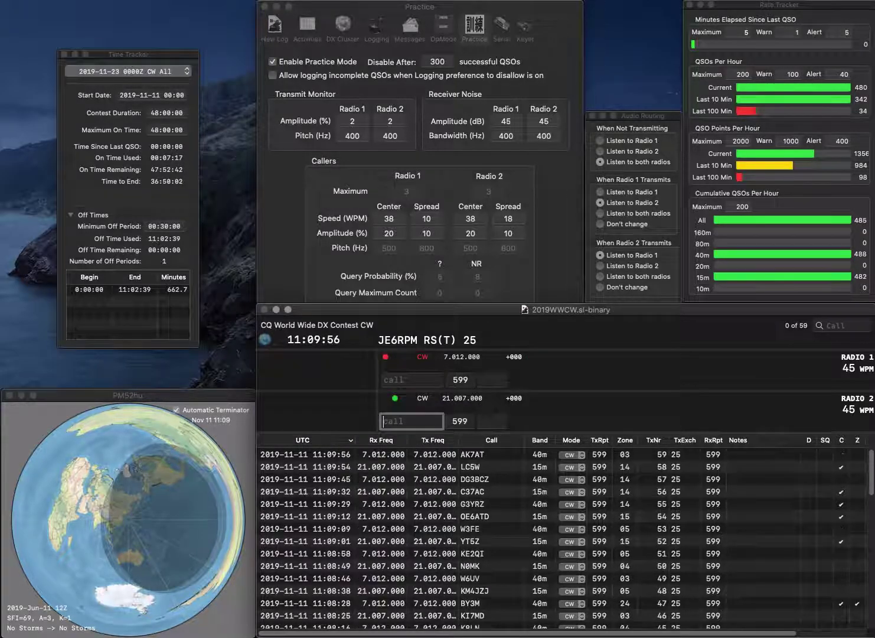
Step: Enter LU3HS as the caller on Radio 2 and send the exchange
type("LU3HH")
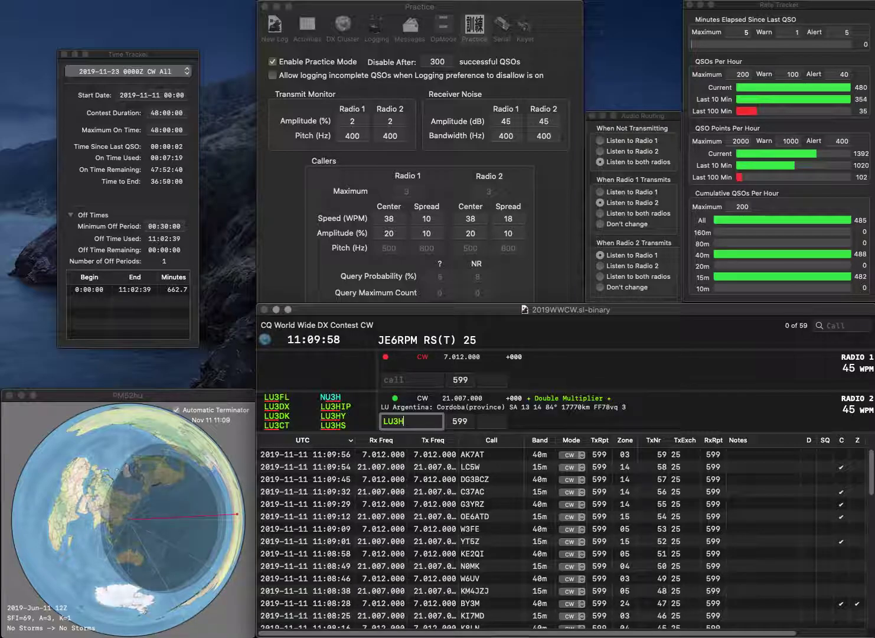
key("BackSpace")
type("S")
key("Return")
Step: Enter the partial call 1WIE on Radio 1 and log the LU3HS contact on Radio 2
type("1AW")
key("BackSpace")
key("BackSpace")
type("WIE")
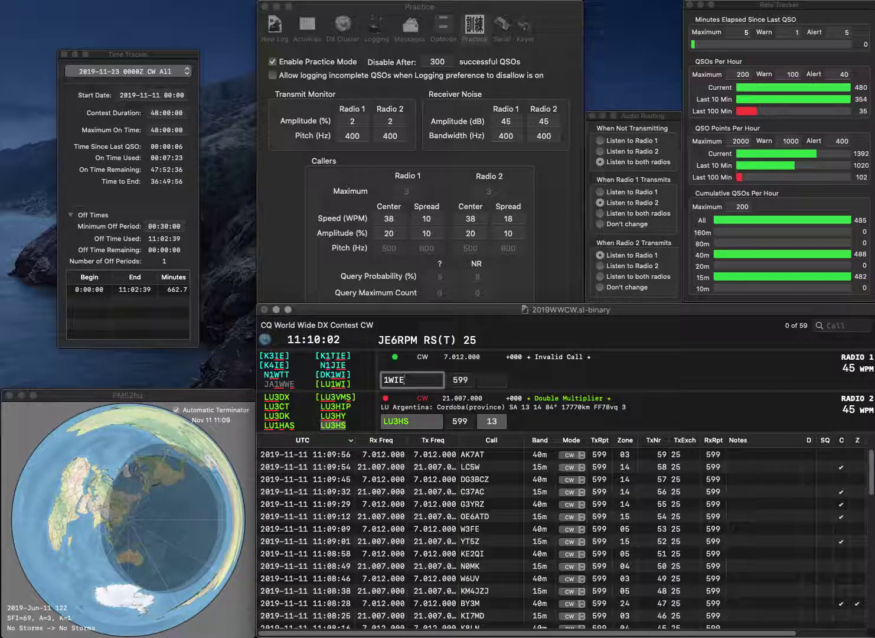
key("Return")
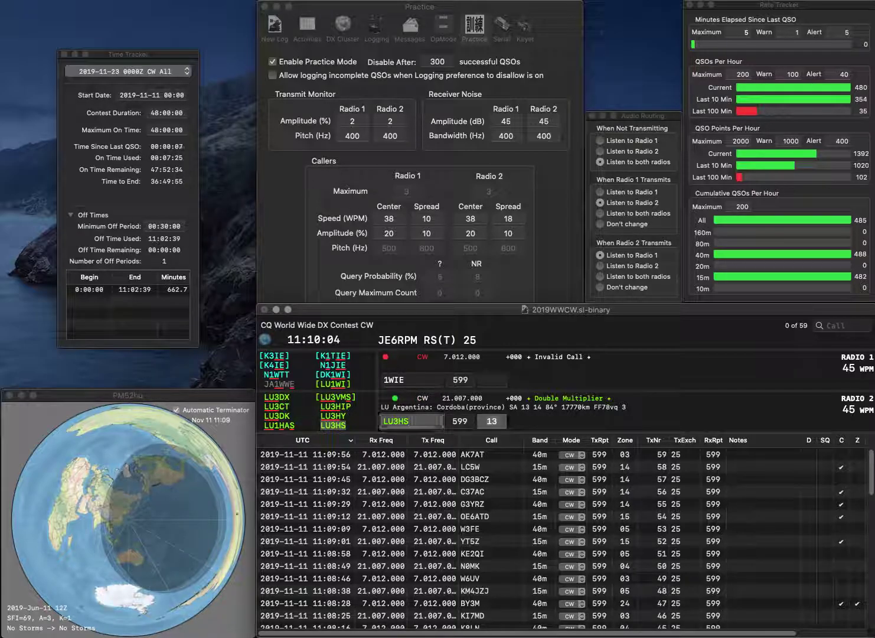
key("Return")
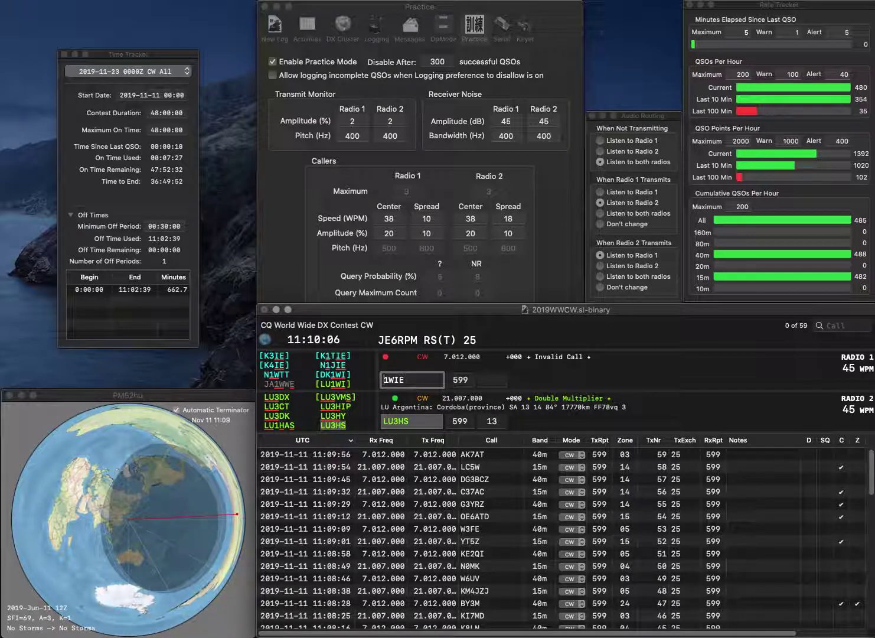
type("7L")
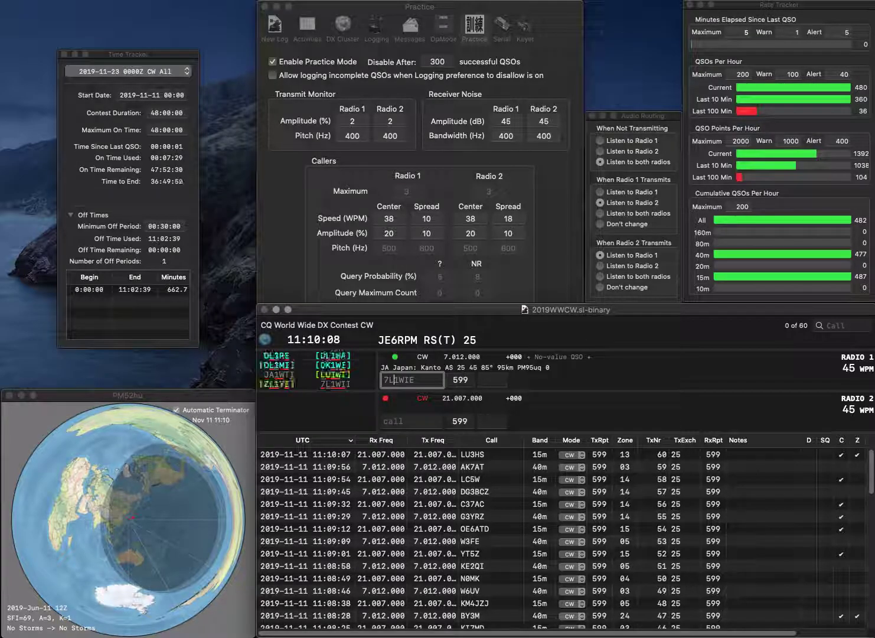
key("Right")
key("Right")
key("Right")
key("BackSpace")
key("BackSpace")
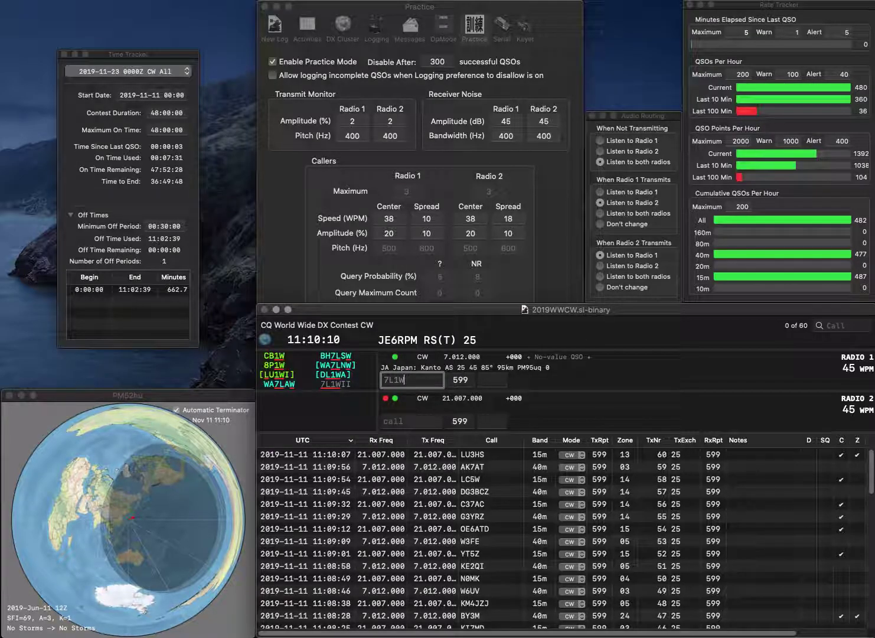
type("E")
key("BackSpace")
type("II")
key("Return")
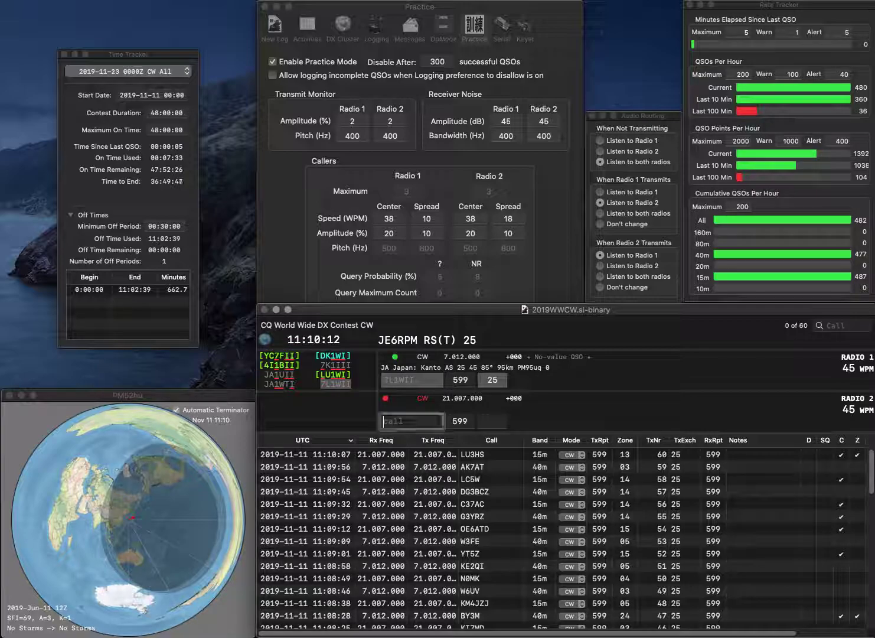
type("UT5")
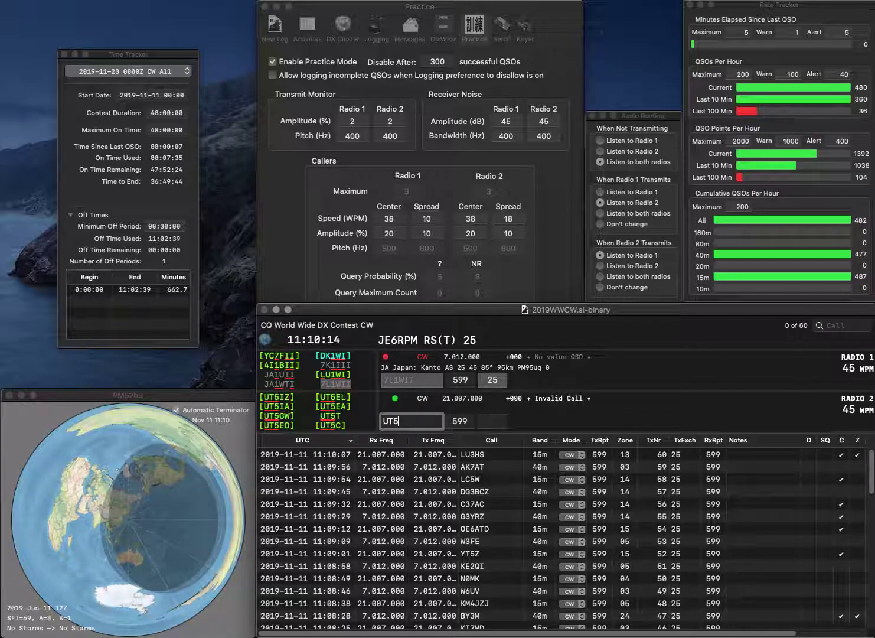
type("CW")
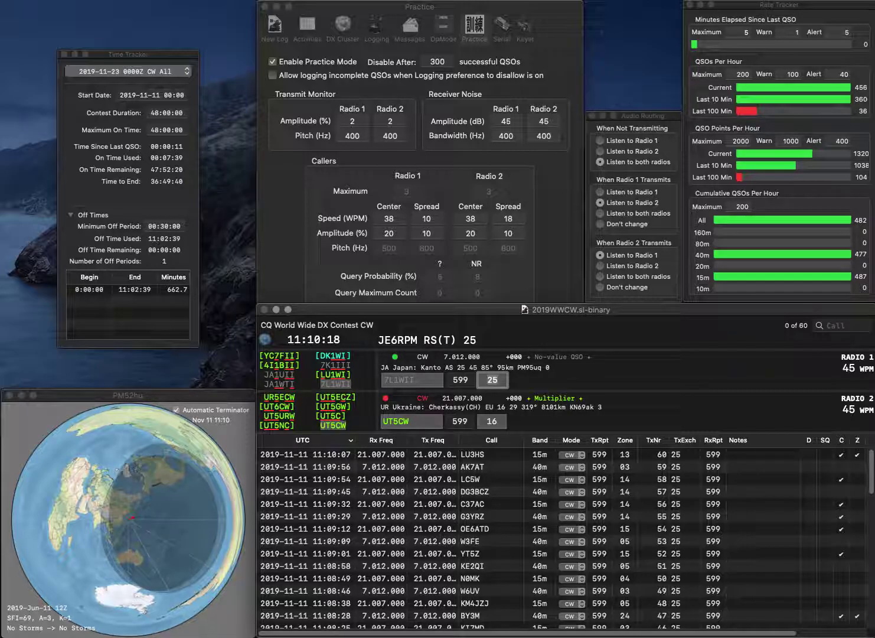
key("Return")
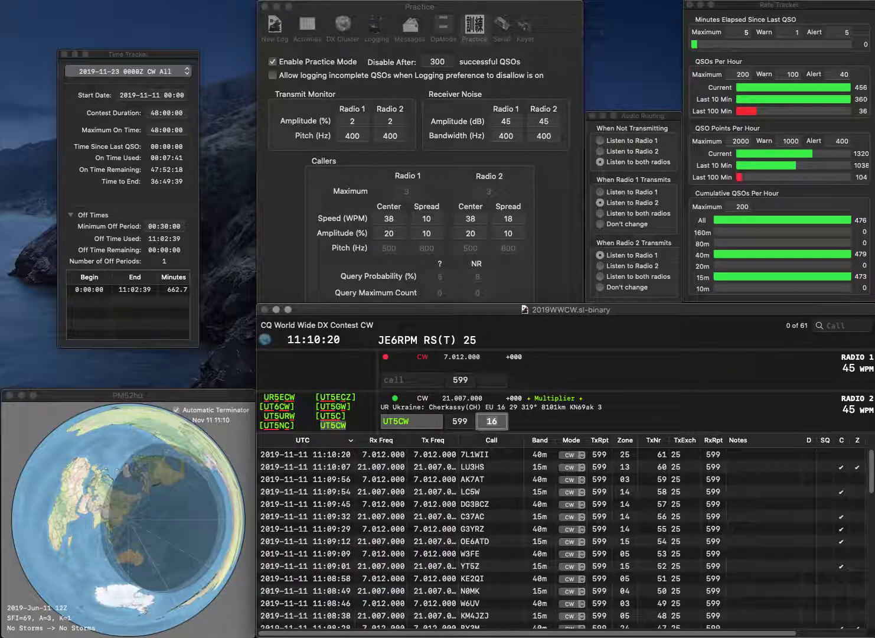
key("Return")
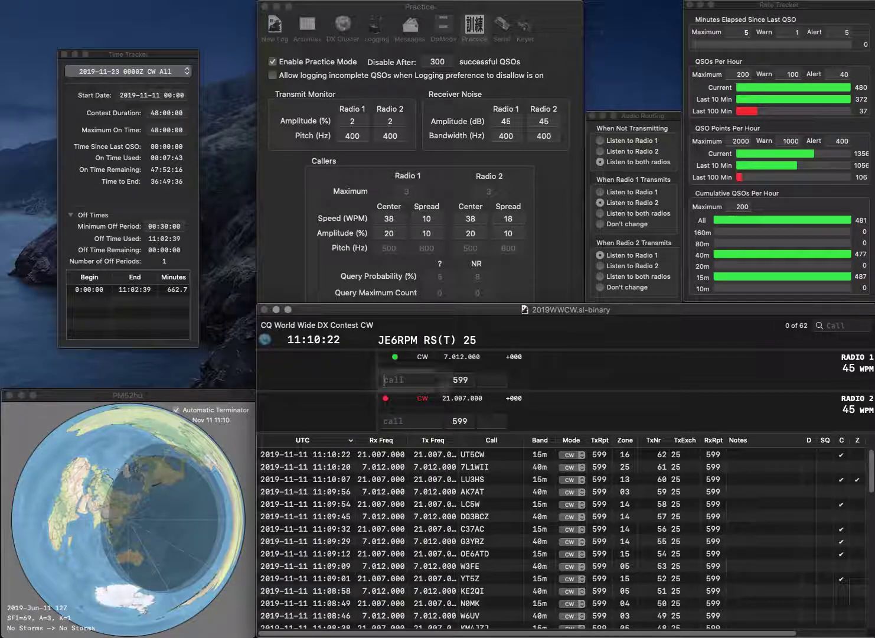
Step: Enter H9T on Radio 1 and K0WD on Radio 2
type("H9T")
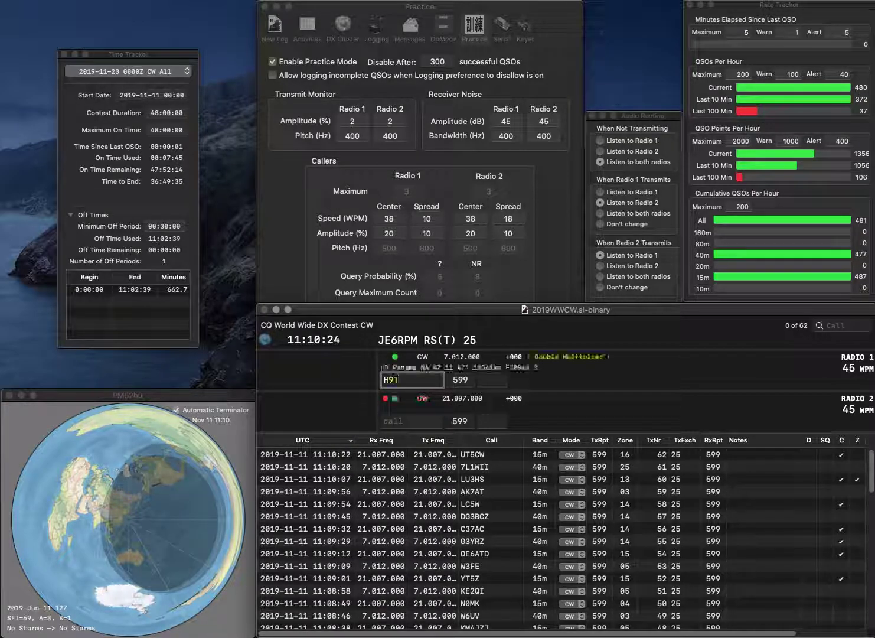
key("Return")
type("K0WD")
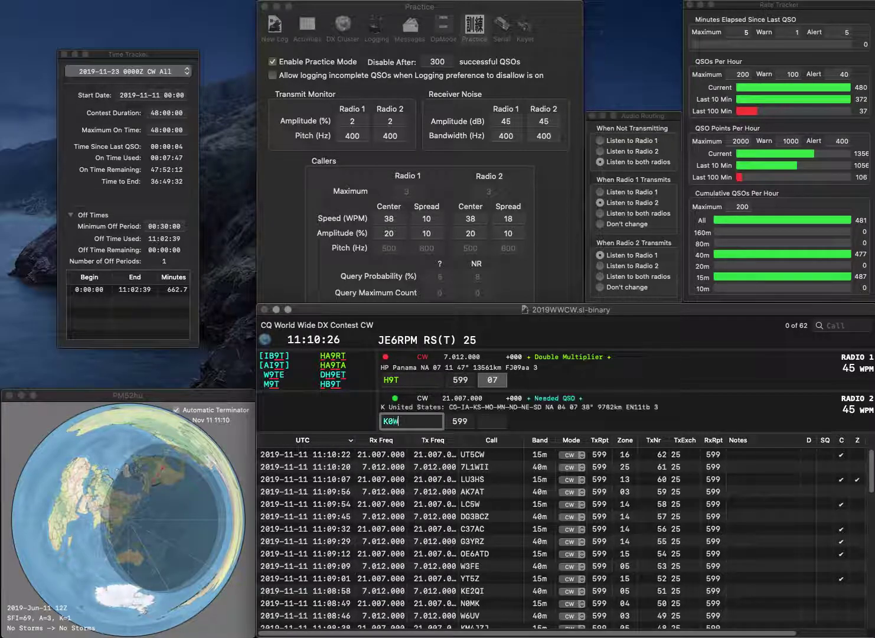
key("Return")
key("BackSpace")
type("B9T")
key("Return")
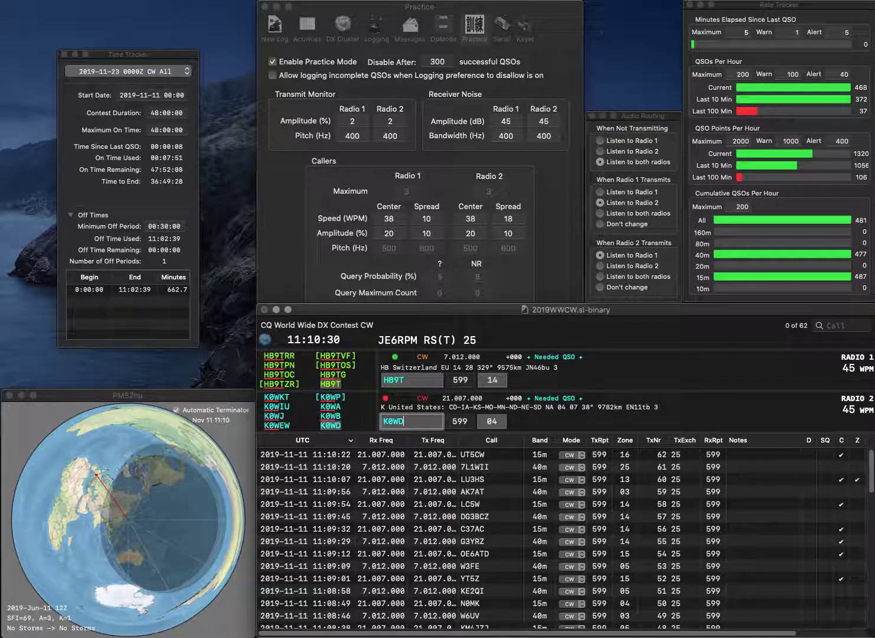
key("Tab")
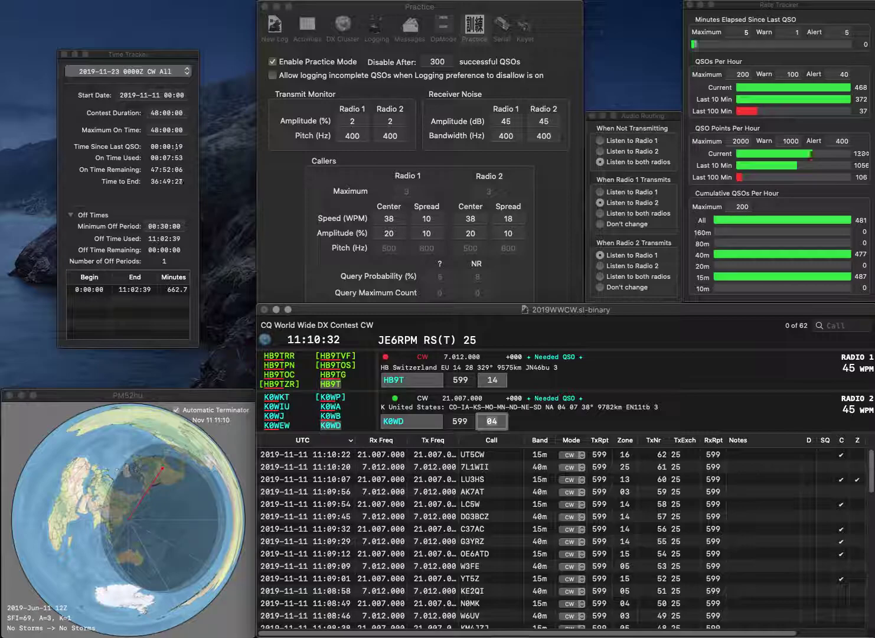
key("Return")
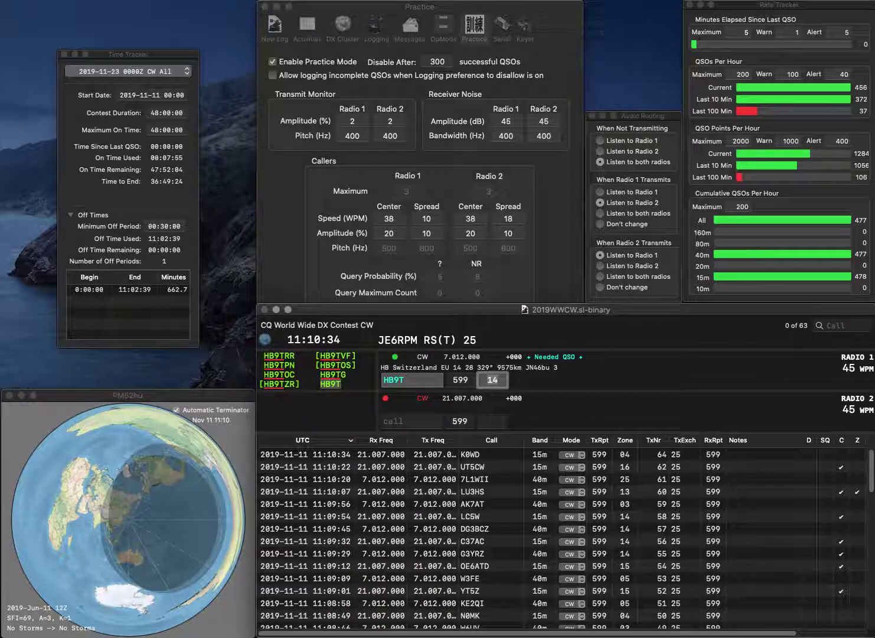
key("Return")
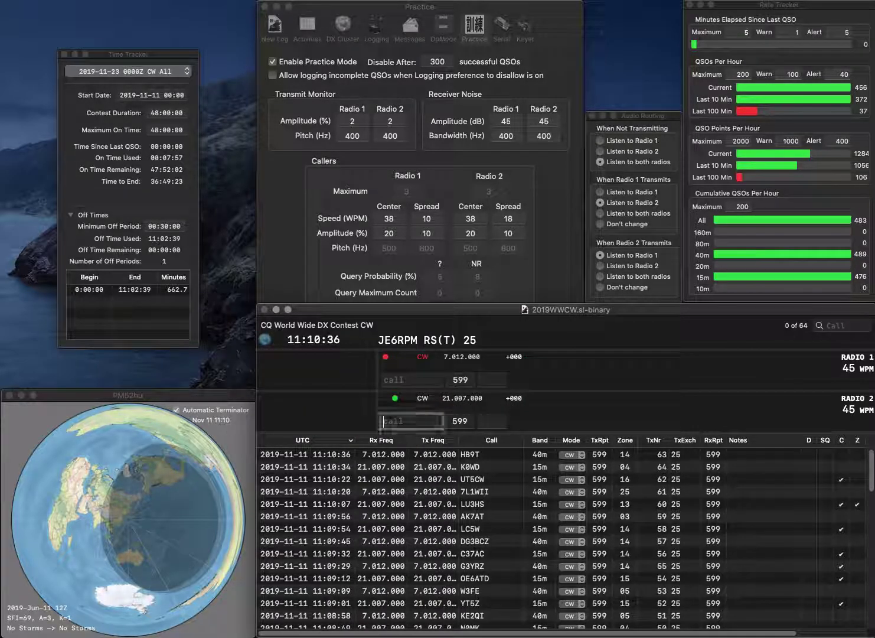
type("UR0HQ")
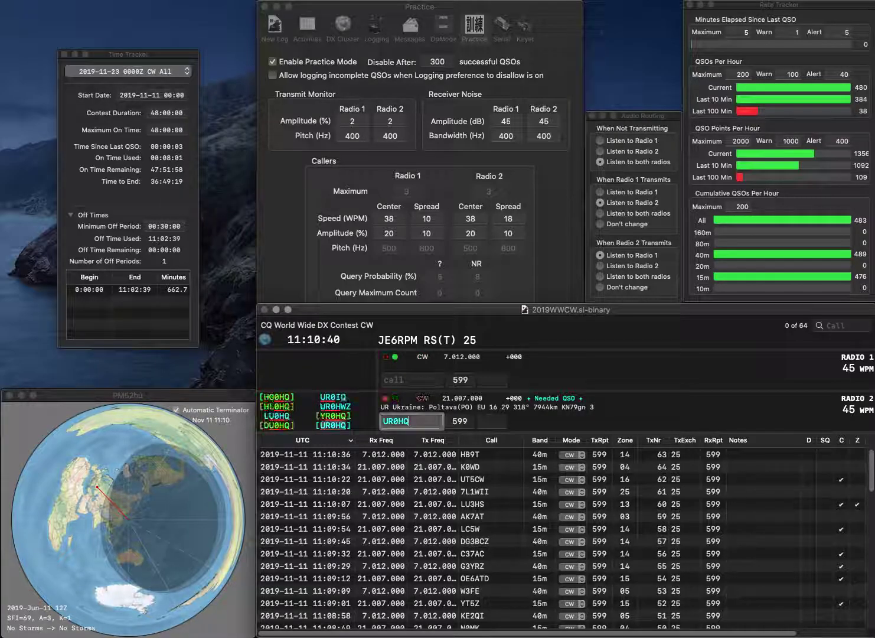
key("Return")
type("G3KMG")
key("Return")
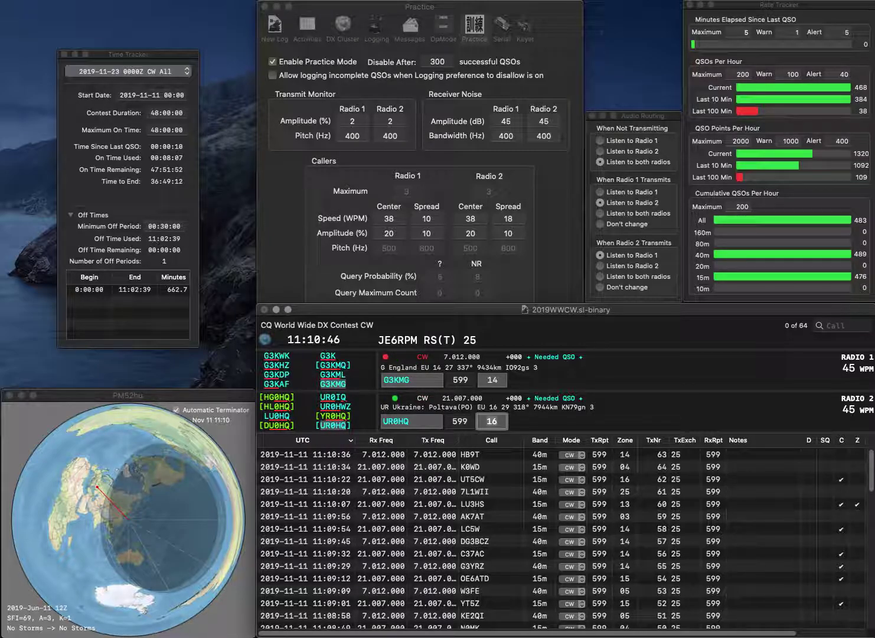
key("Return")
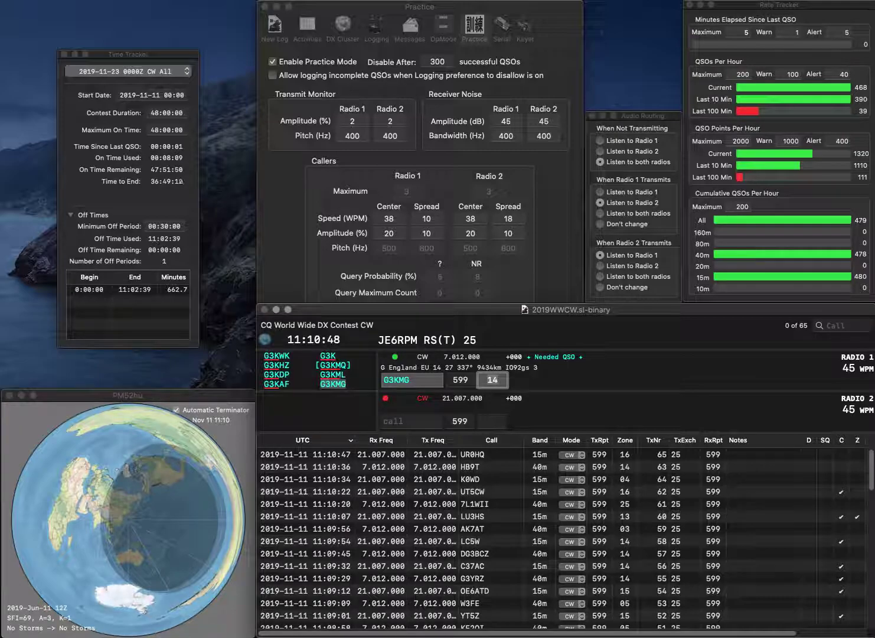
key("Return")
Step: Enter the next caller on Radio 2, correct the call to K9MCK, and send the exchange
type("90M")
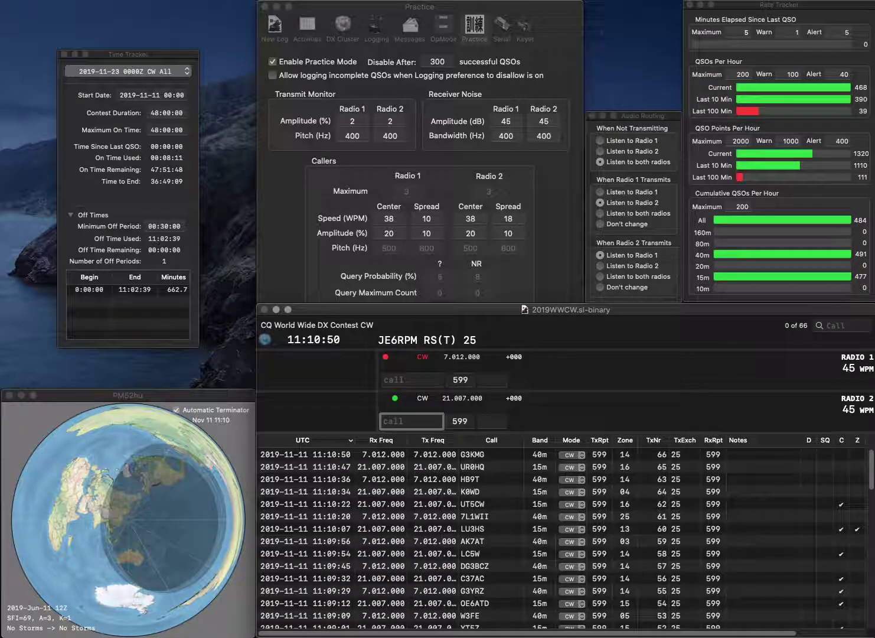
type("CK")
key("Left")
key("Left")
key("Left")
key("BackSpace")
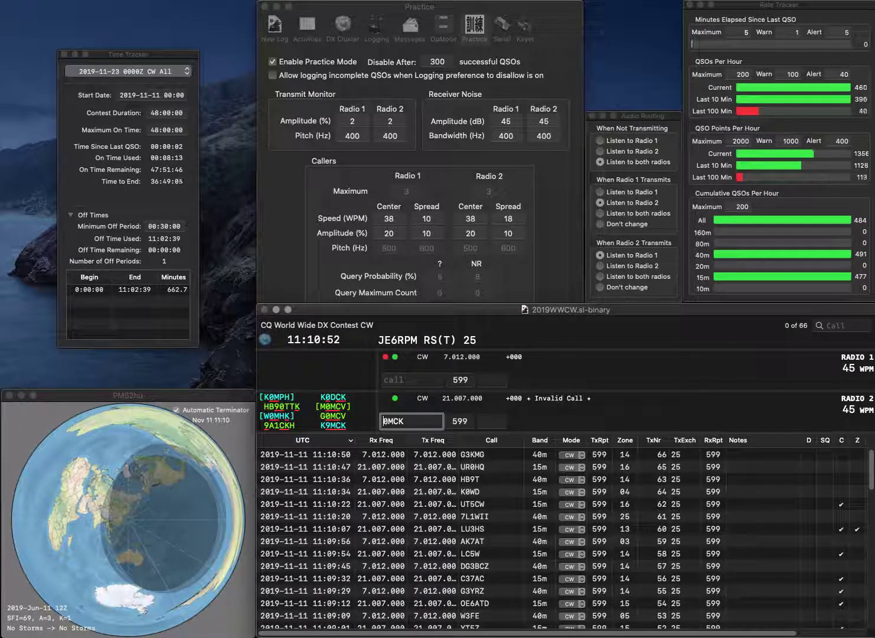
key("Left")
type("K")
key("Return")
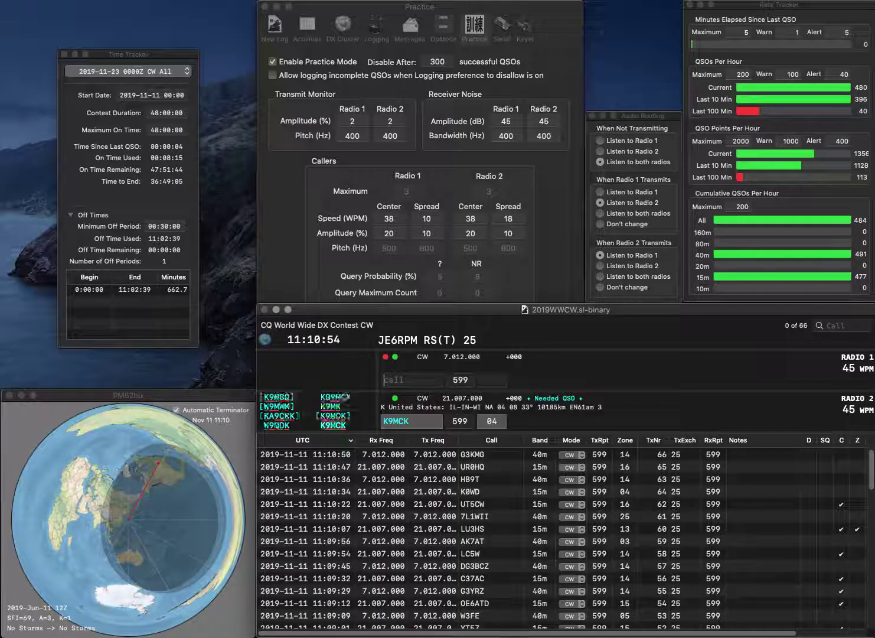
type("DU8OK")
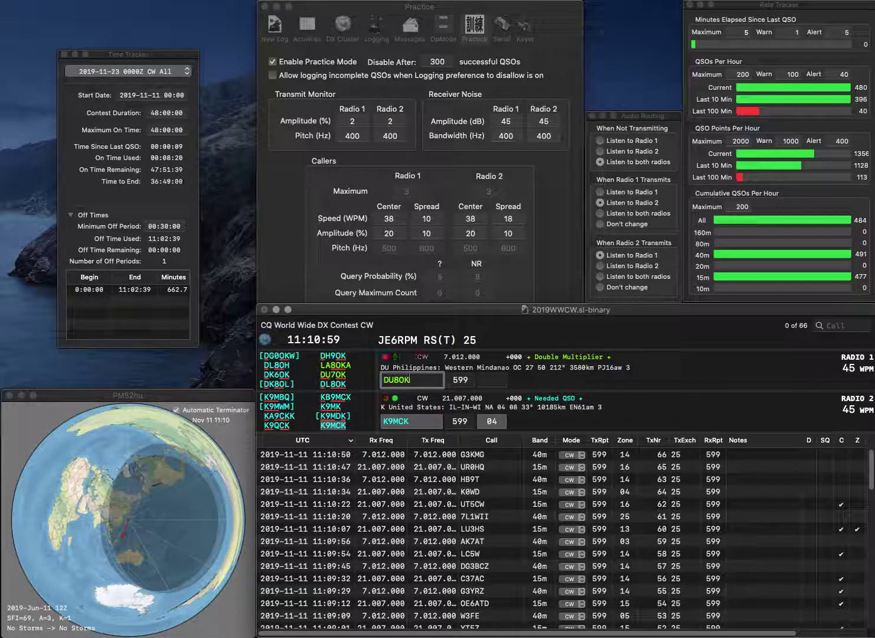
key("Return")
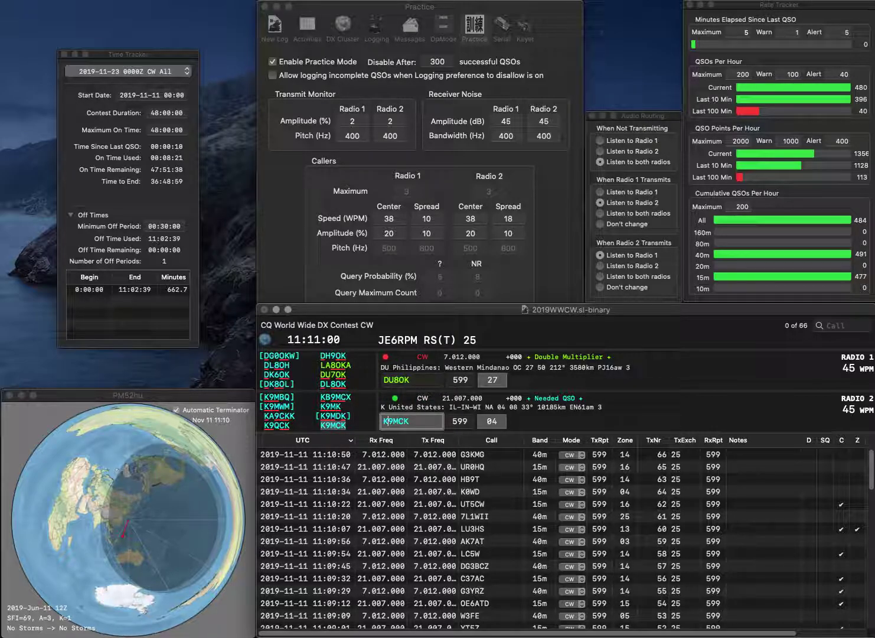
key("Return")
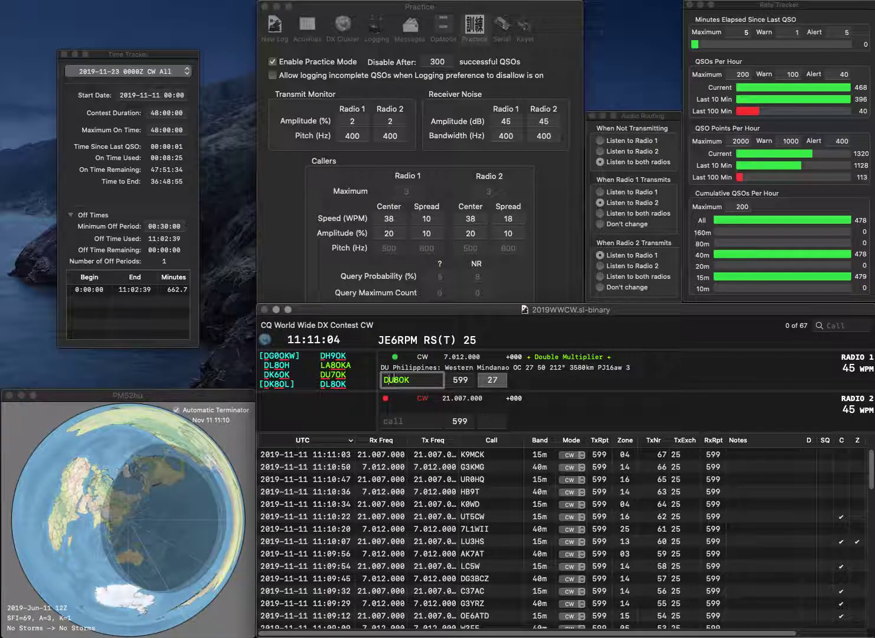
key("BackSpace")
type("U")
key("Return")
key("Return")
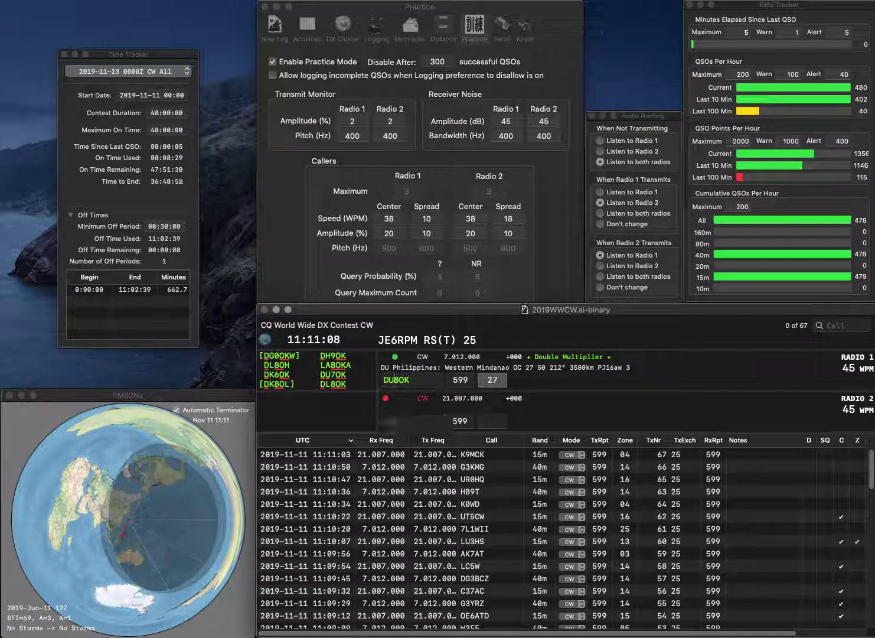
key("Delete")
type("7")
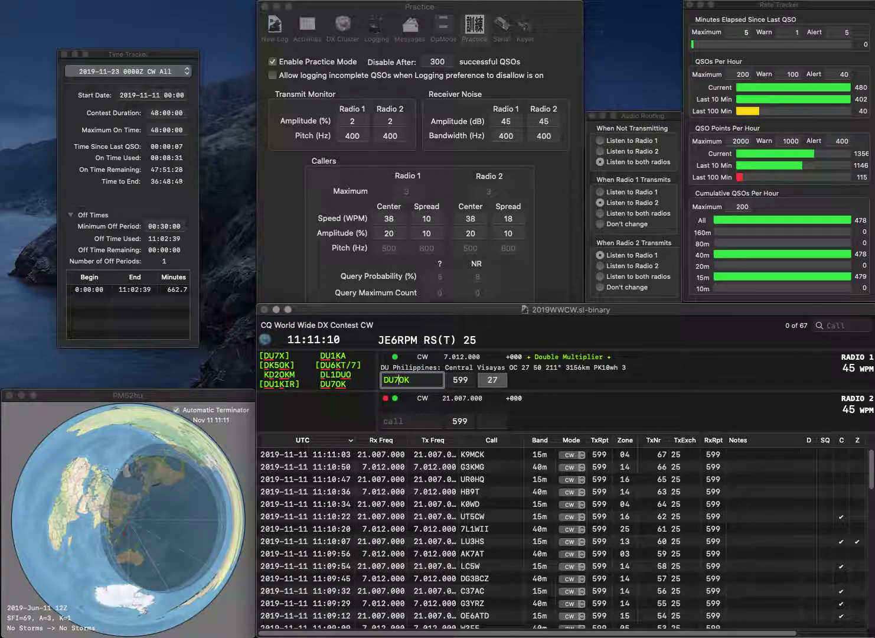
key("Return")
Step: Enter and complete the call S57YK on Radio 2, and log the DU7OK and S57YK contacts
type("7YK")
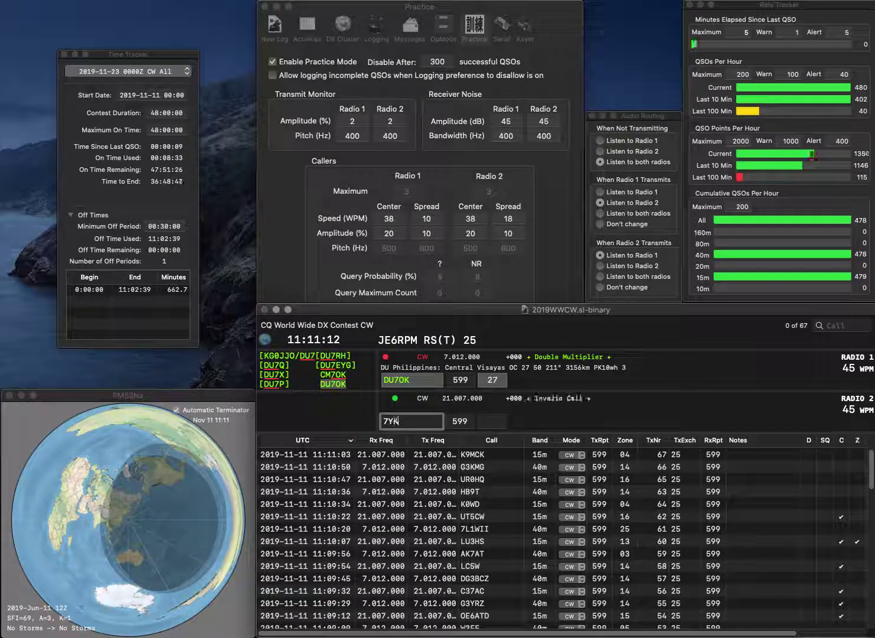
key("Home")
type("S5")
key("Return")
key("Return")
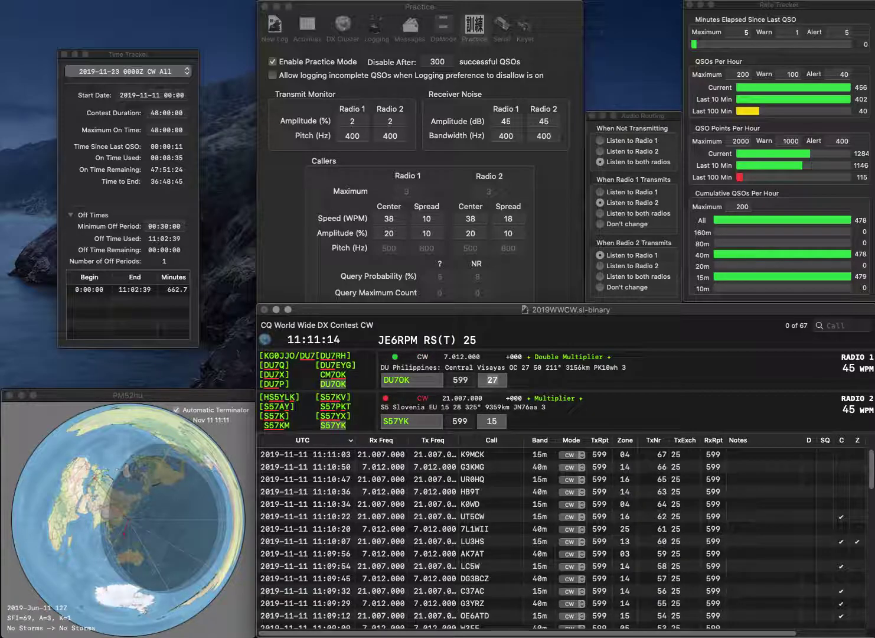
key("Return")
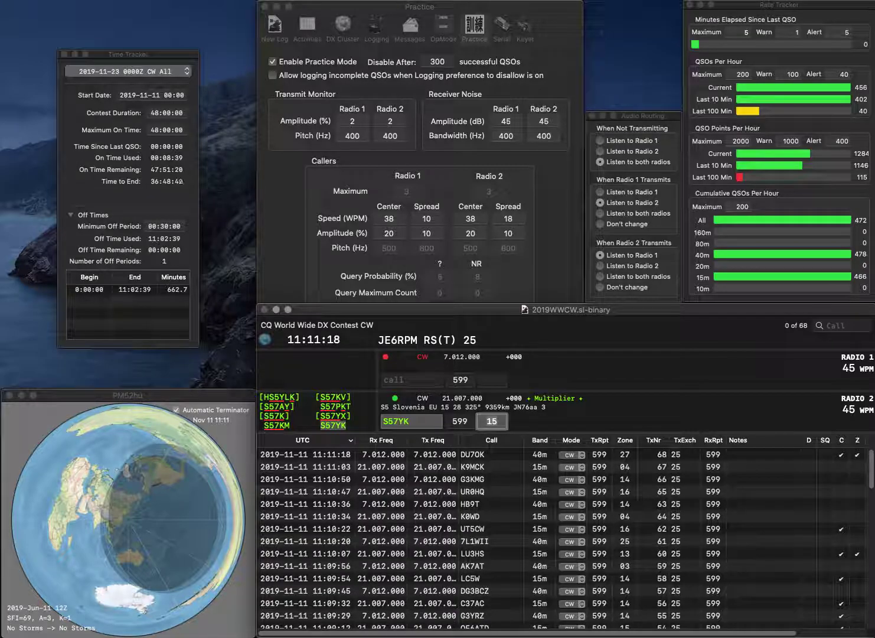
key("Return")
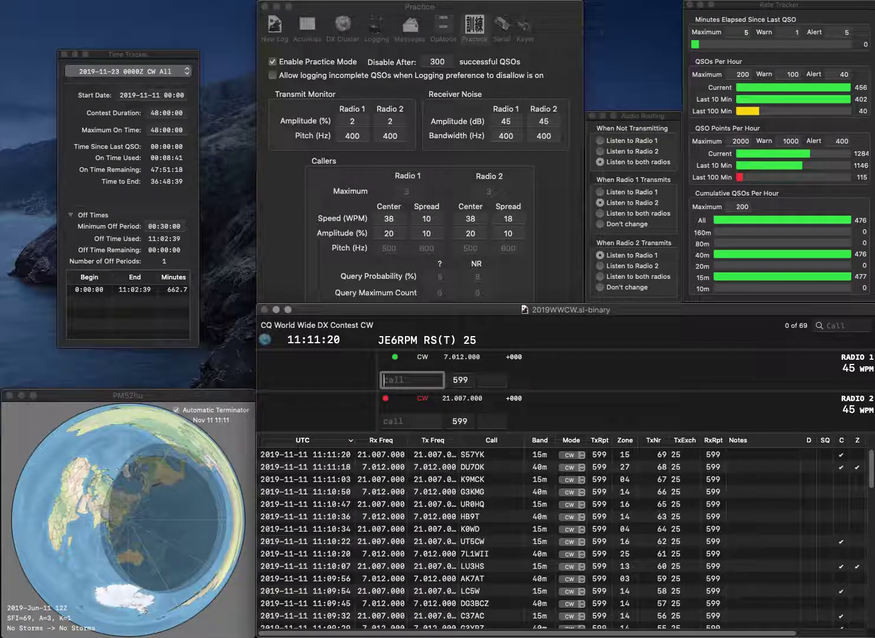
type("DL2ADI")
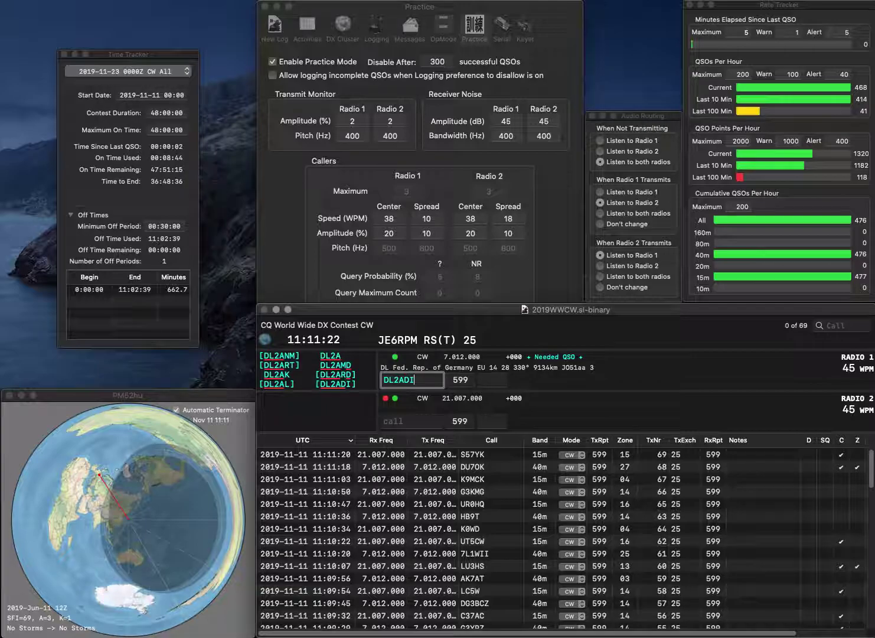
key("Return")
type("IZ5FDE")
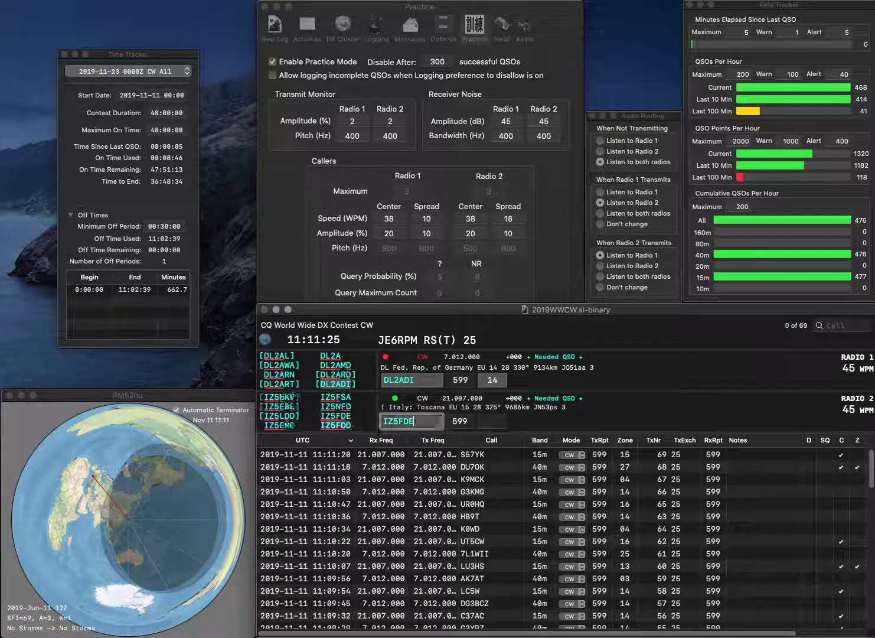
key("Return")
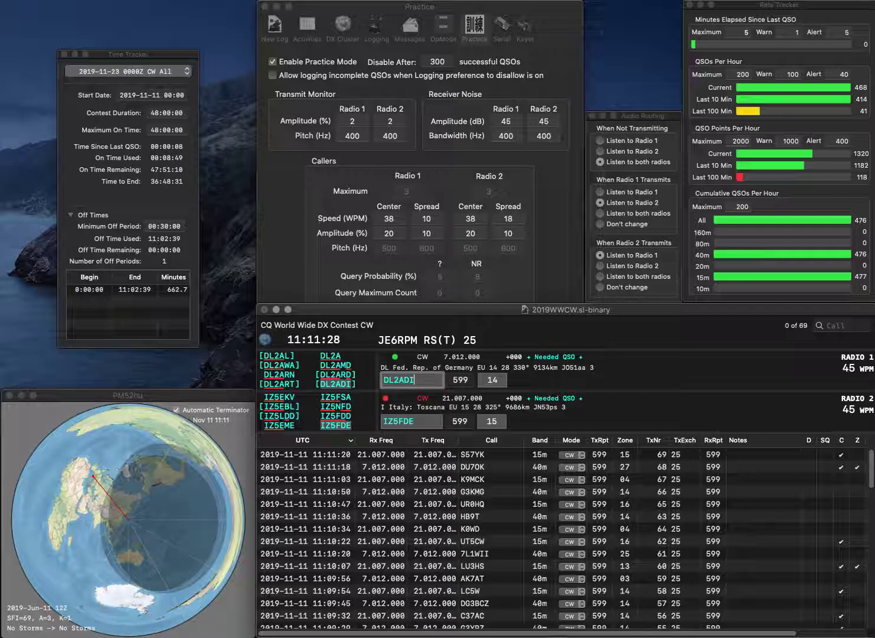
key("Return")
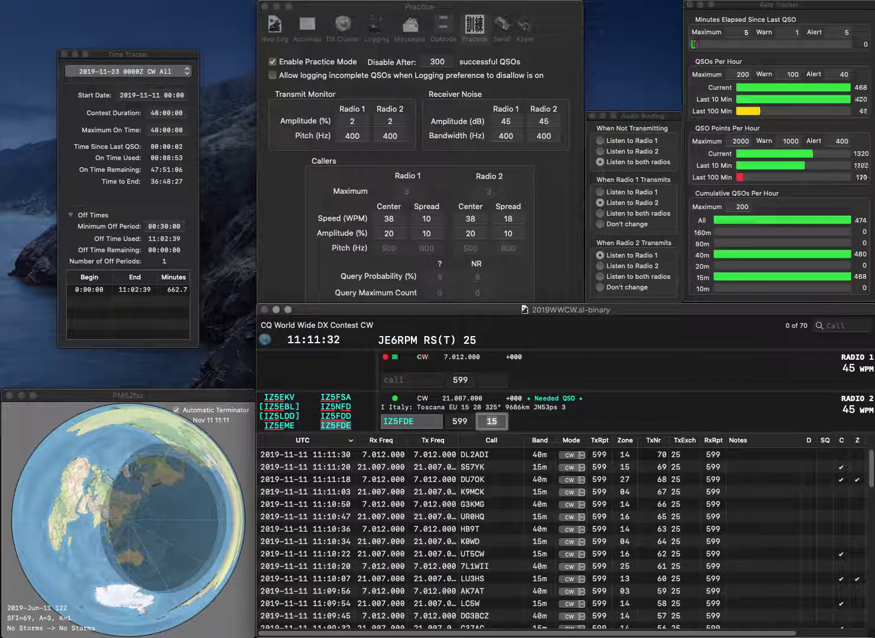
key("Return")
Step: Enter G2JL on Radio 1 and VE7ZSH on Radio 2, and log both contacts
type("G2")
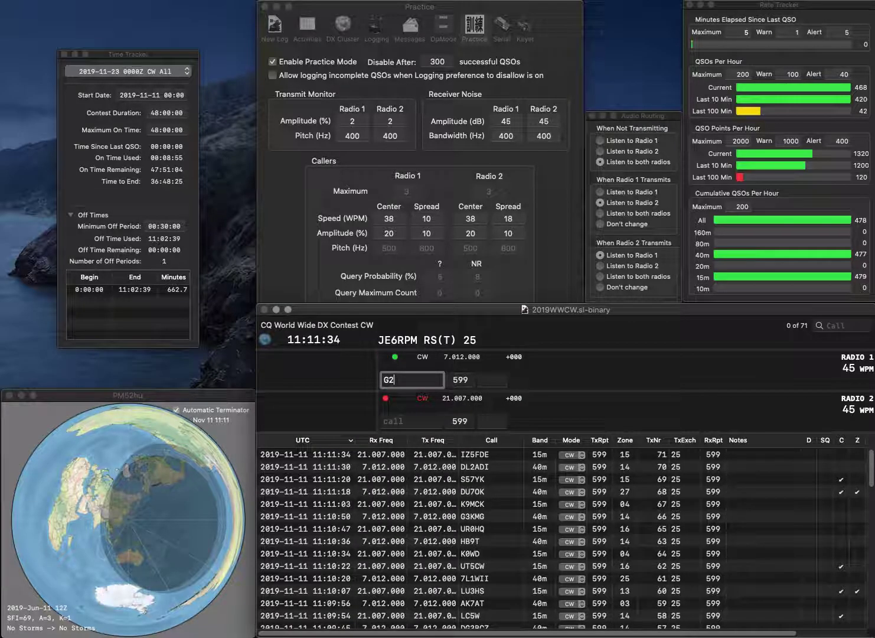
type("JL")
key("Return")
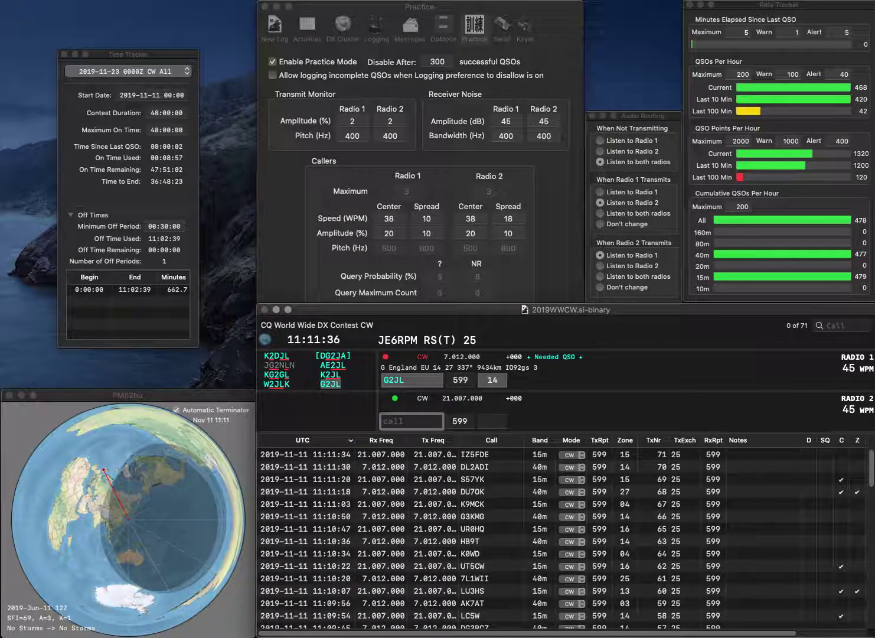
type("VE7ZSH")
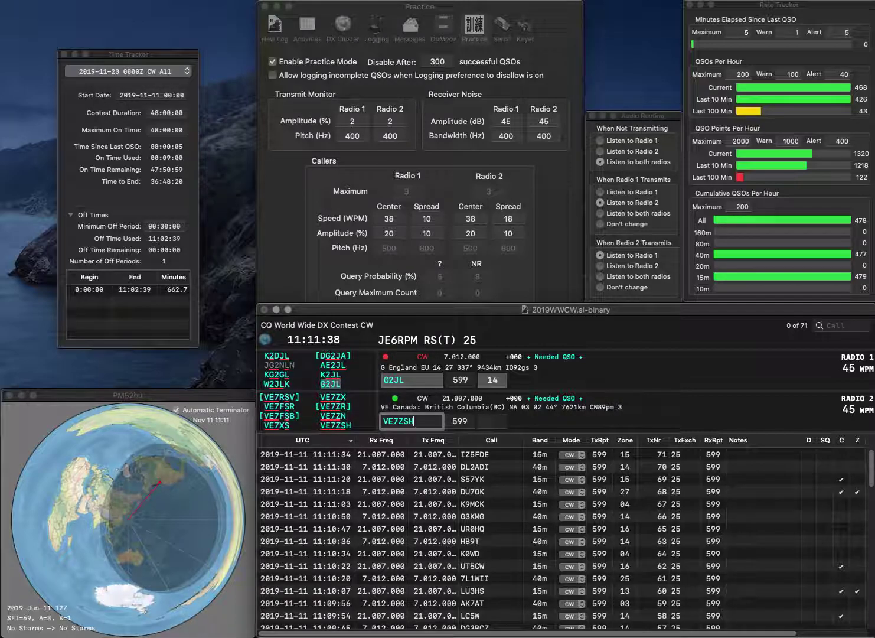
key("Return")
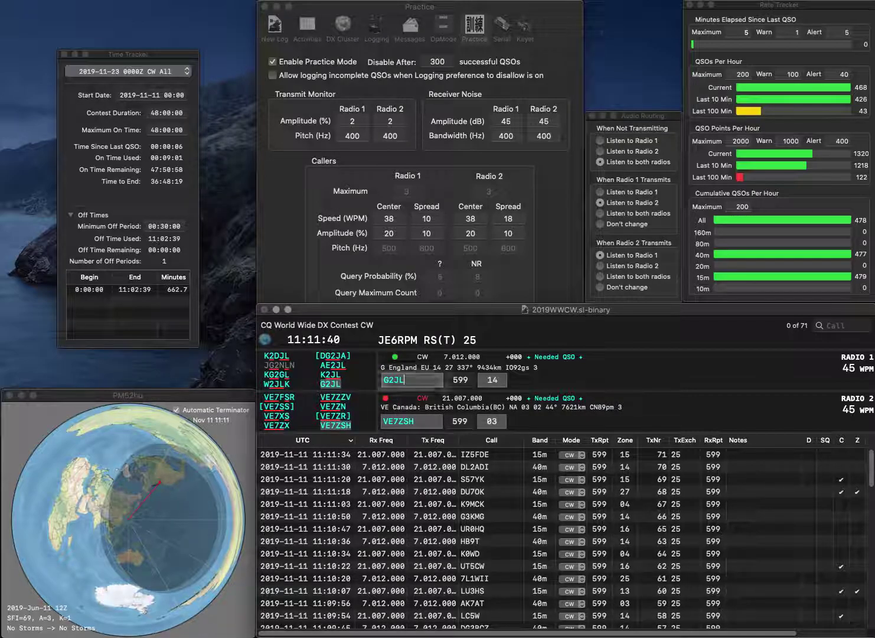
key("Return")
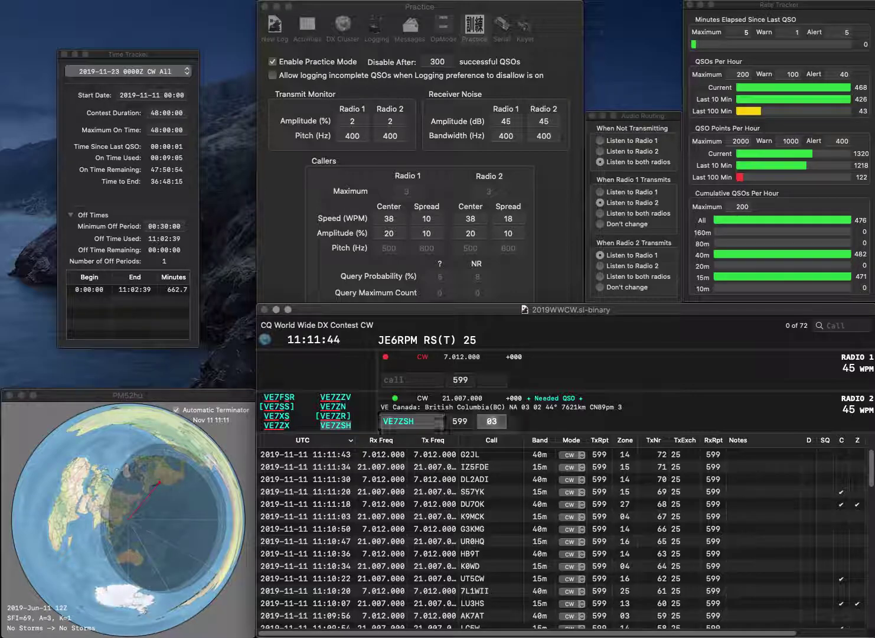
key("Return")
type("NC9O")
key("Return")
type("M")
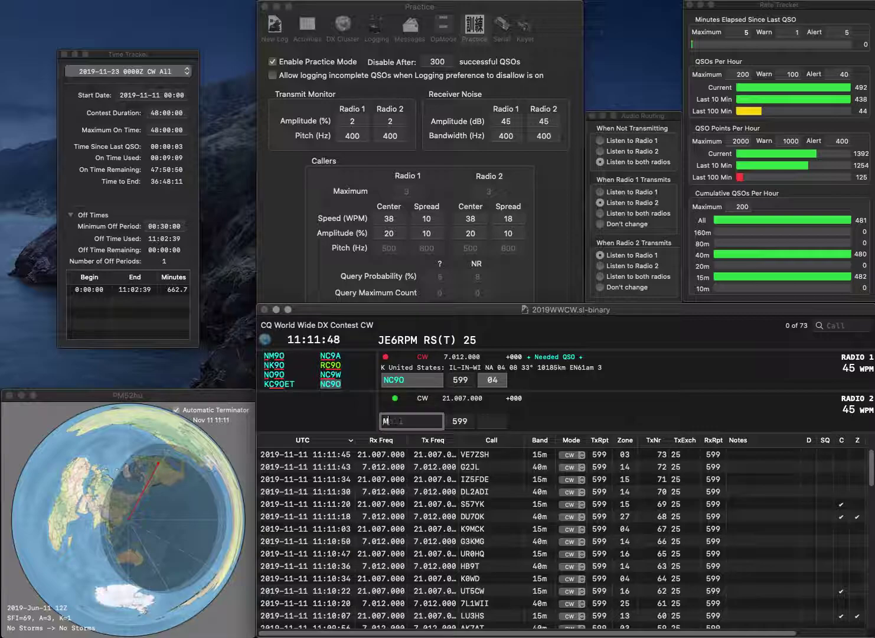
type("1A")
key("Return")
key("Tab")
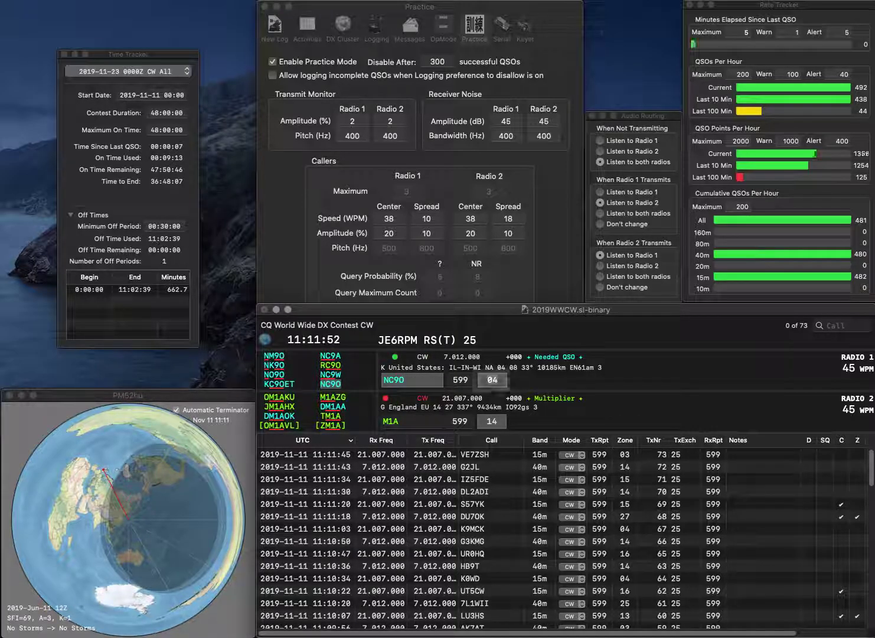
key("Return")
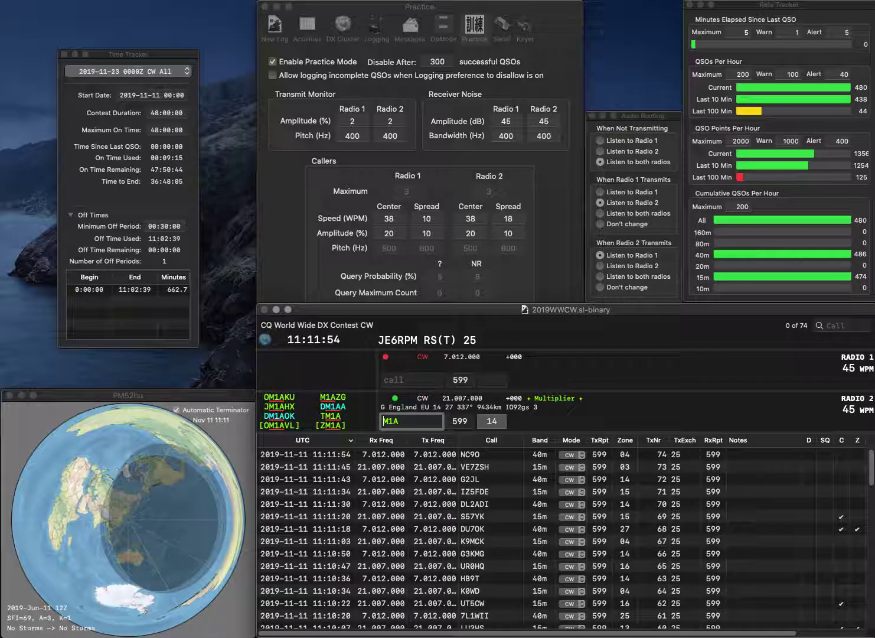
Step: Correct the Radio 2 call to MI1A, and send the exchange
key("Left")
key("Left")
type("I")
key("Return")
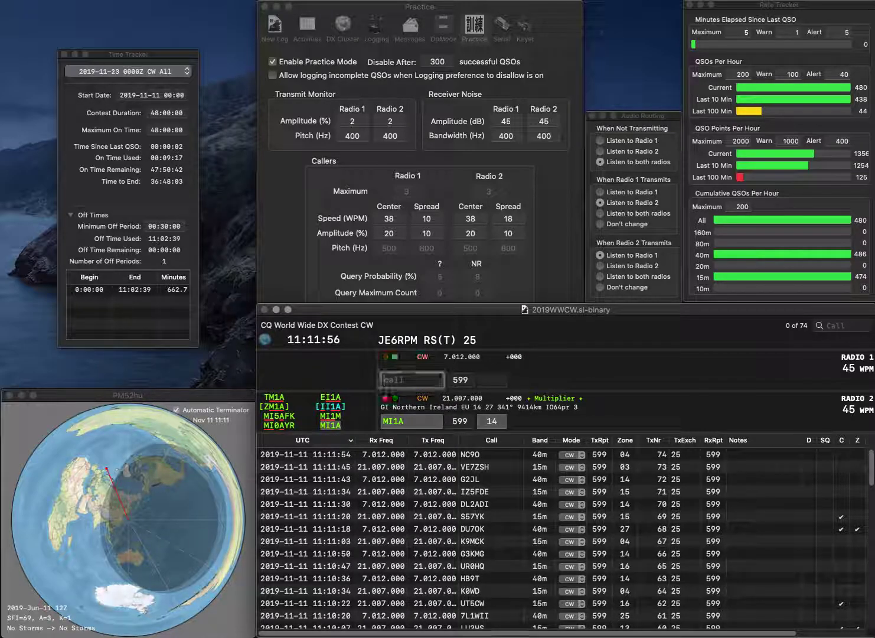
Step: Enter KA0BWH on Radio 1, and log the MI1A and KA0BWH contacts
type("KA")
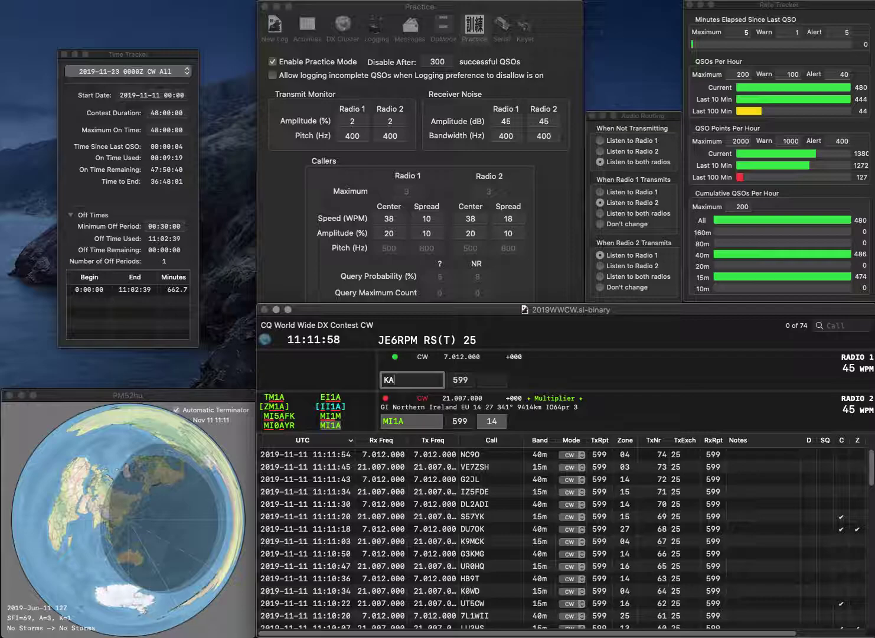
type("0BWH")
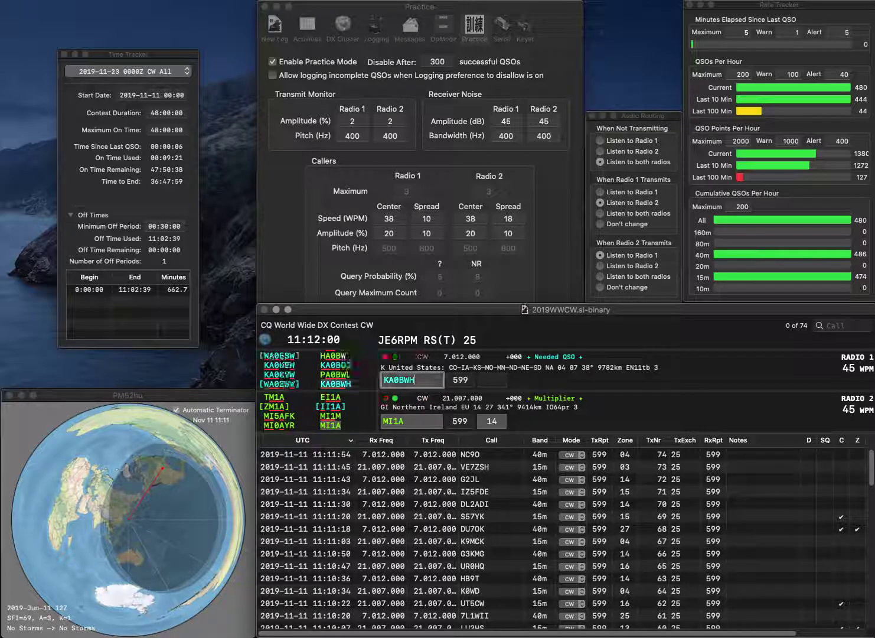
key("Return")
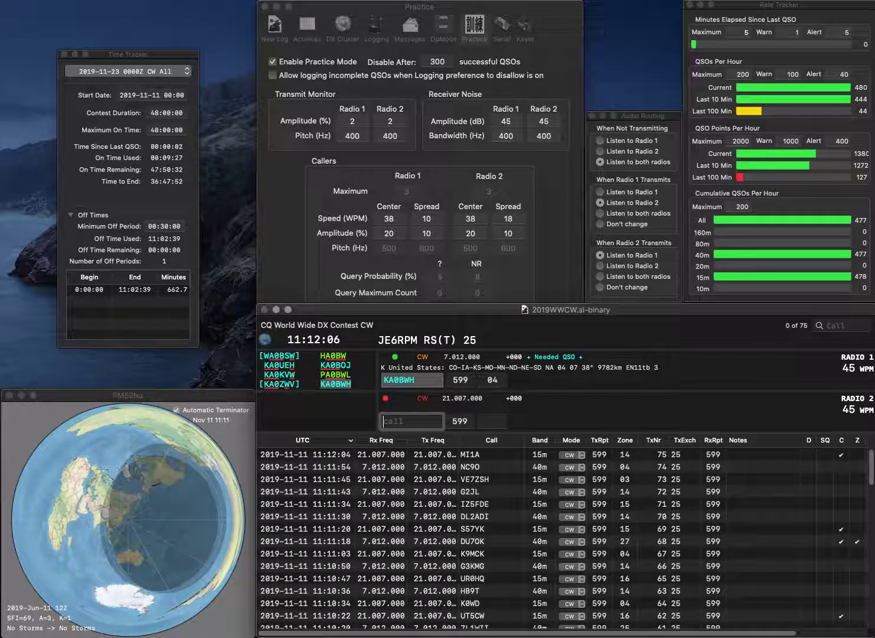
type("F6IRA")
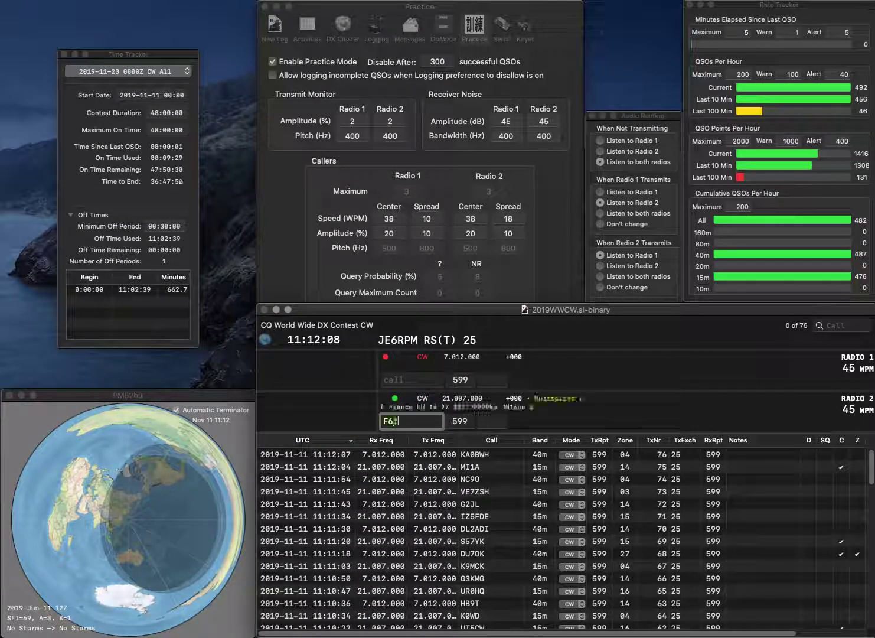
key("Return")
type("JG5JXW")
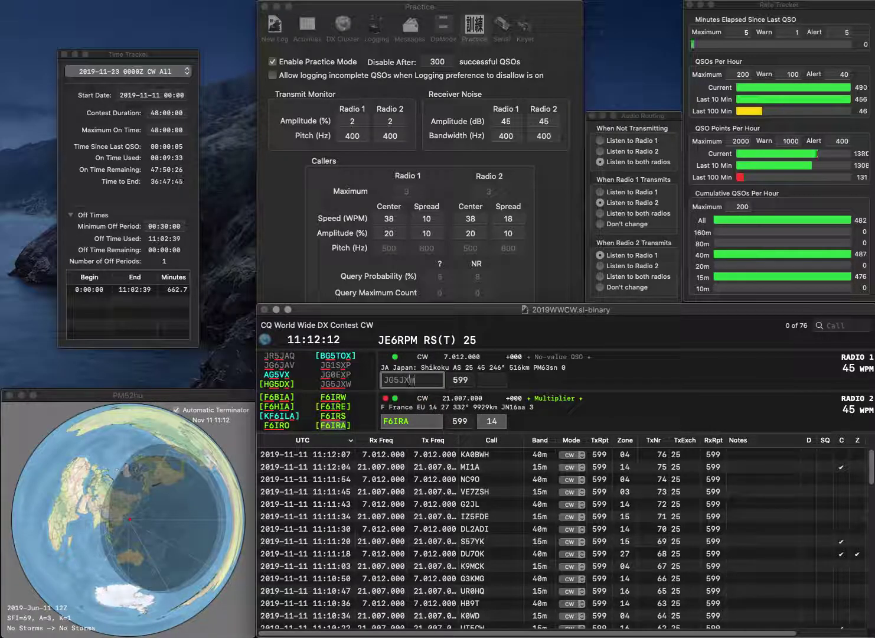
key("Return")
key("Tab")
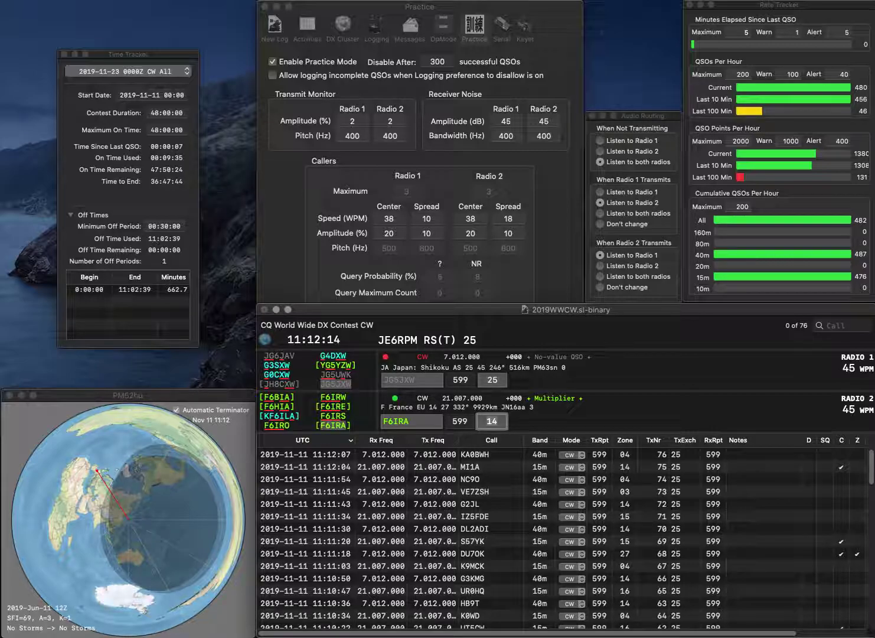
key("Return")
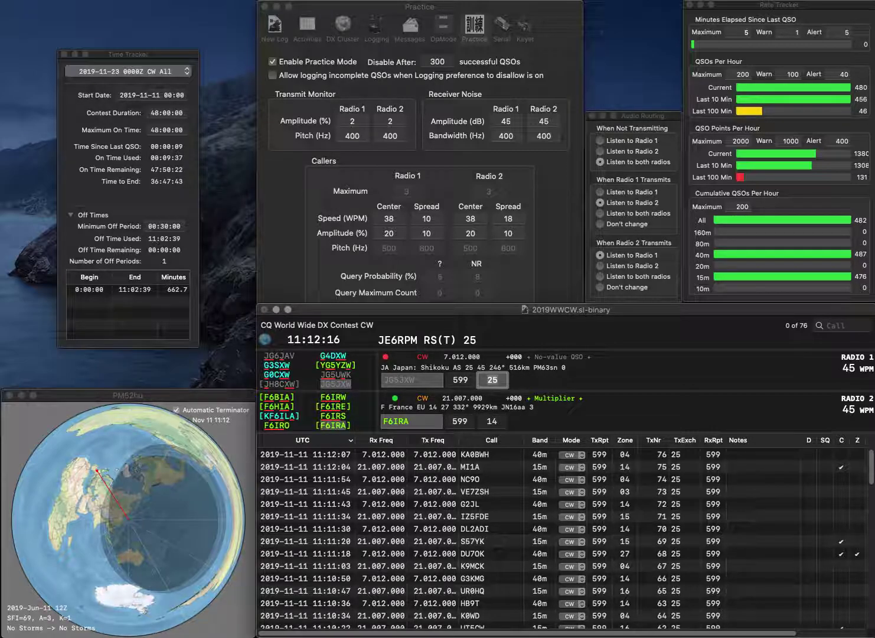
key("Return")
type("WB2MZI")
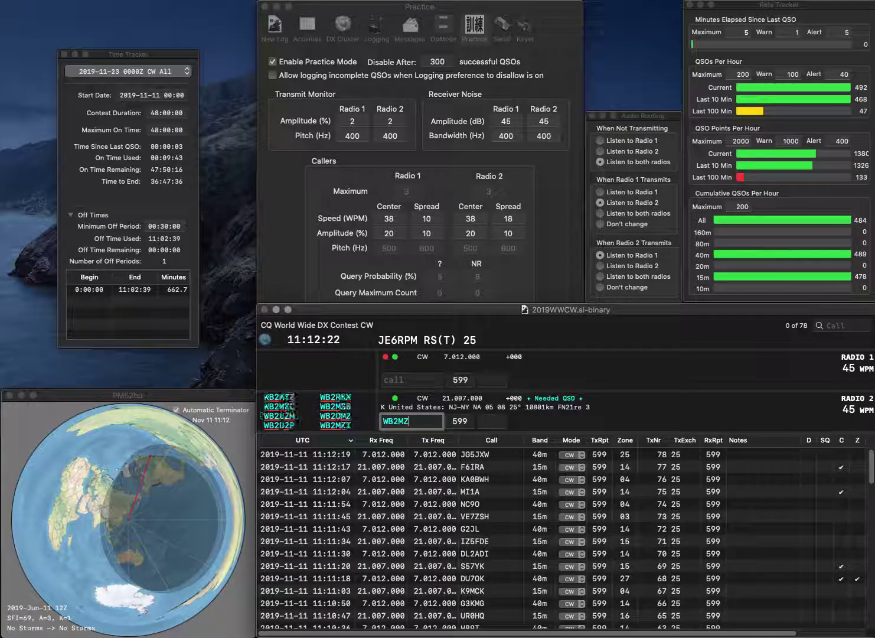
key("Return")
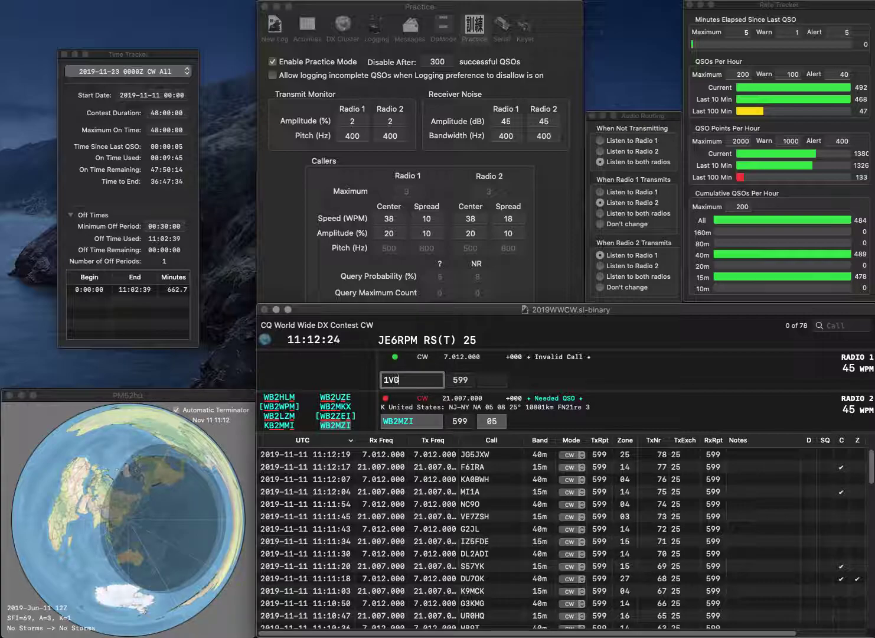
key("Return")
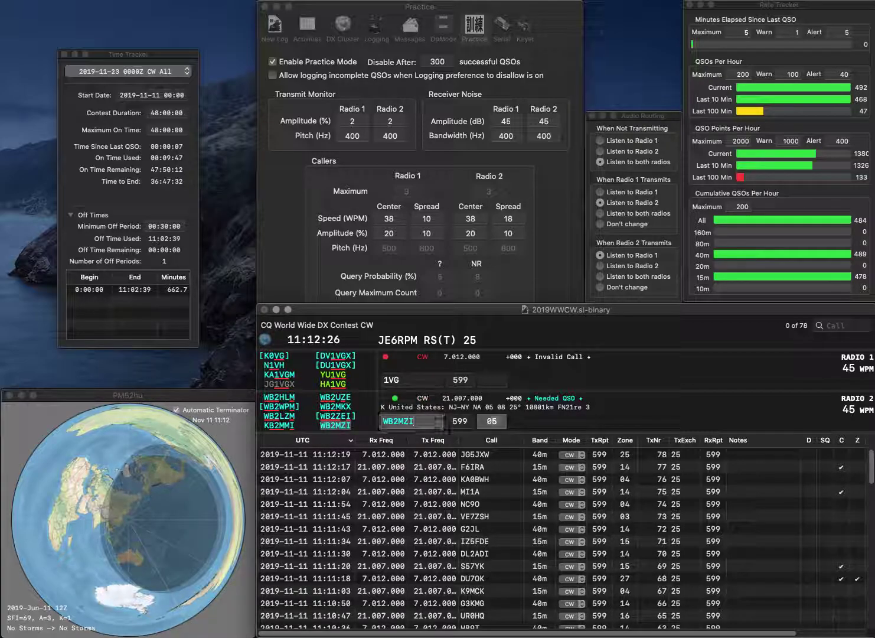
key("Return")
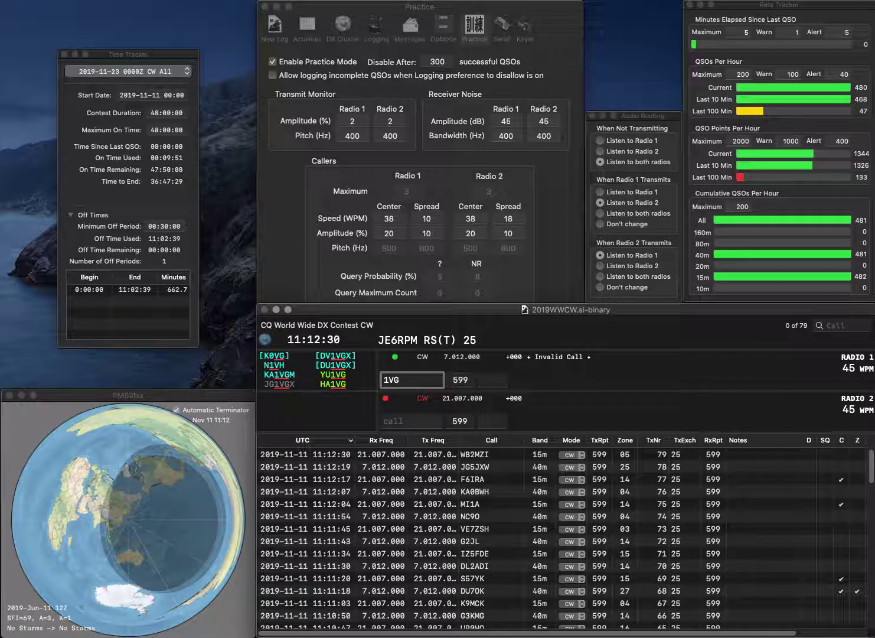
type("YU")
key("Return")
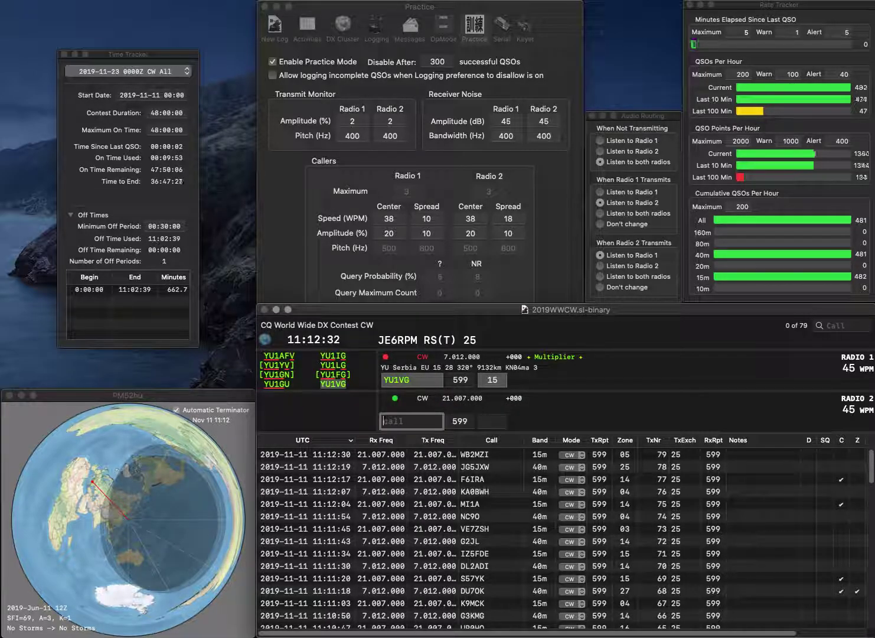
type("DF0DA")
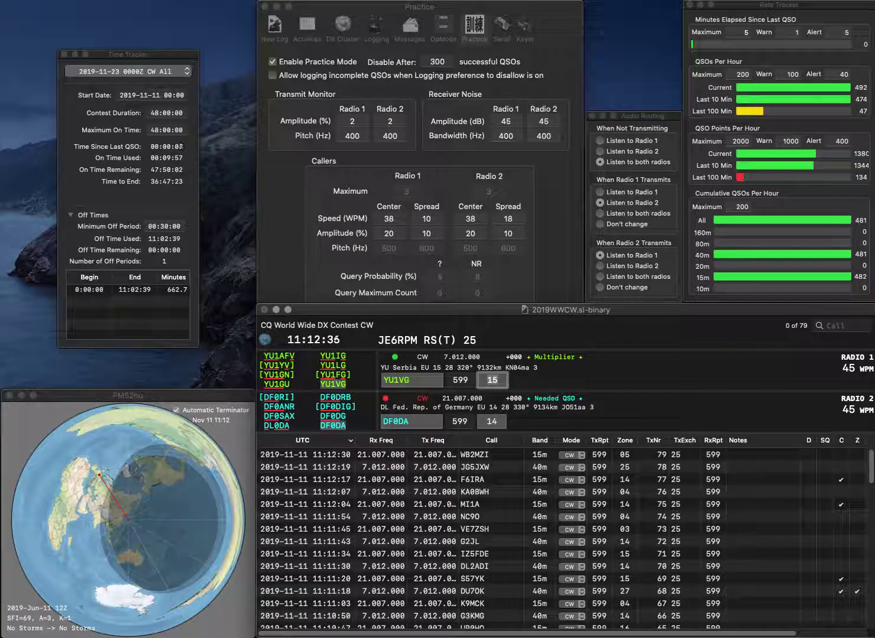
key("Return")
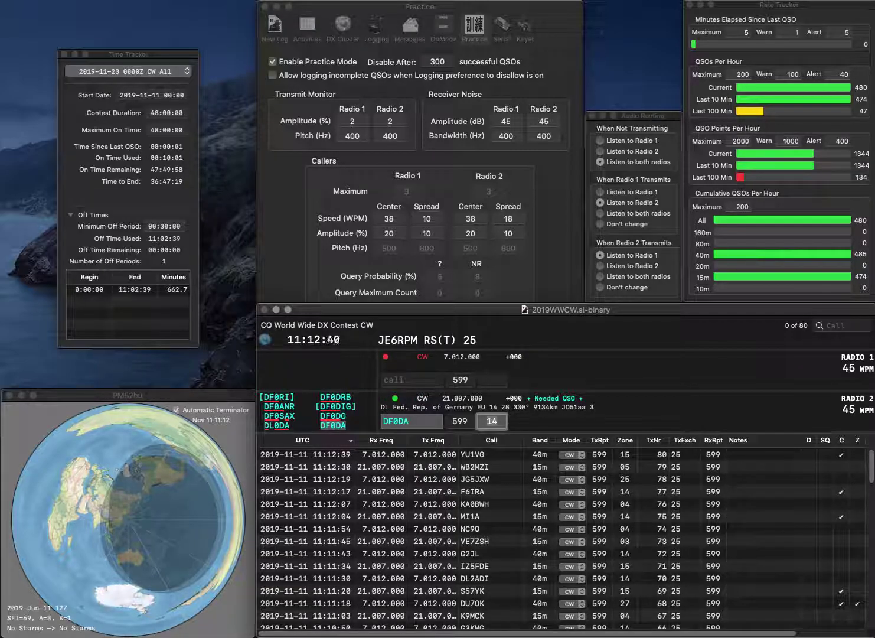
key("Return")
type("DG8IWZ")
key("Return")
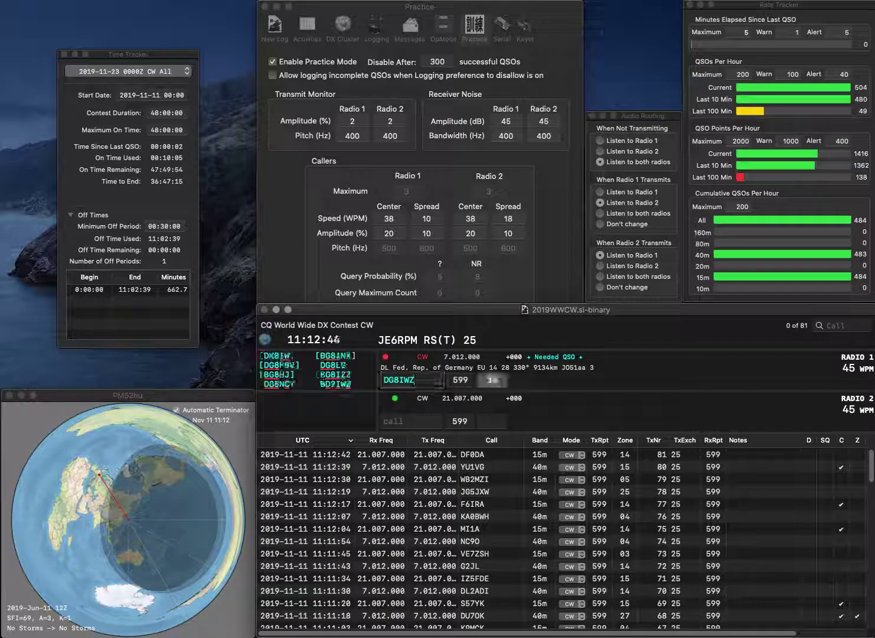
type("UA9MW")
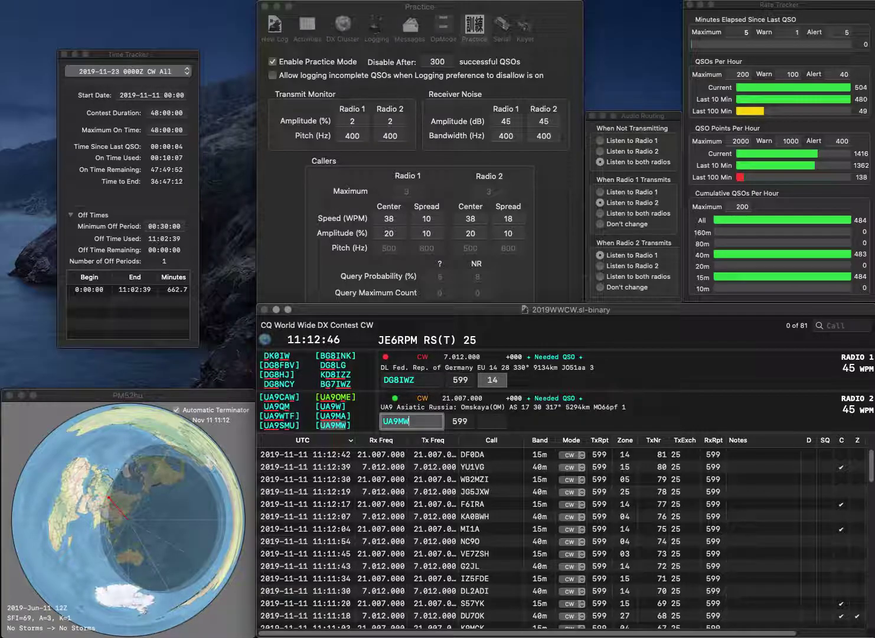
key("Return")
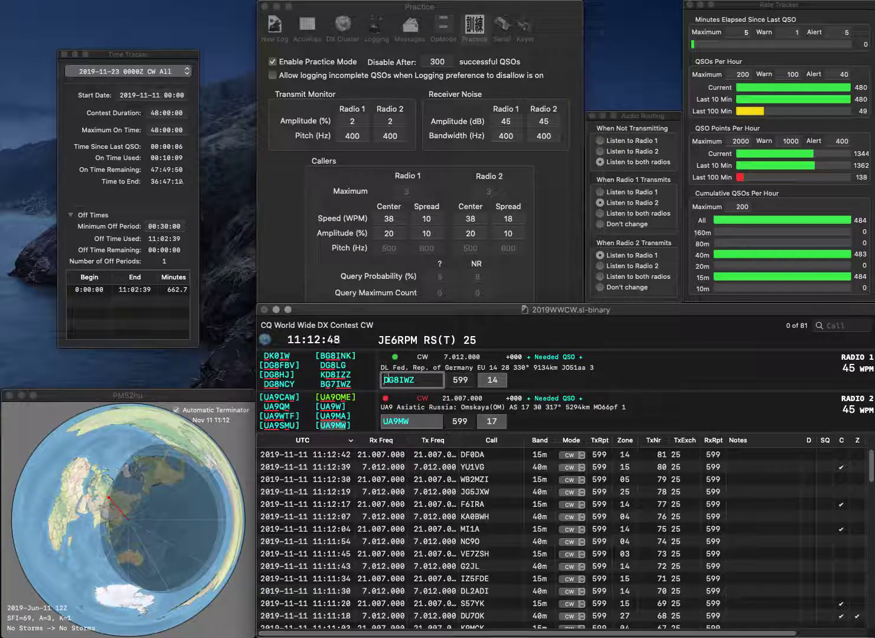
Step: Correct the Radio 1 call to BG7IWZ, and log the UA9MW and BG7IWZ contacts
type("BG7")
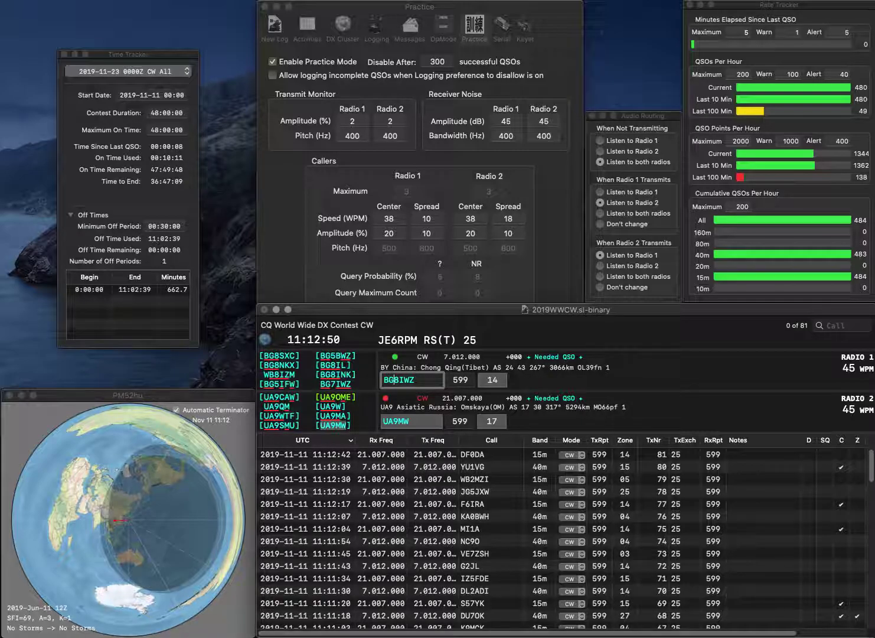
key("Return")
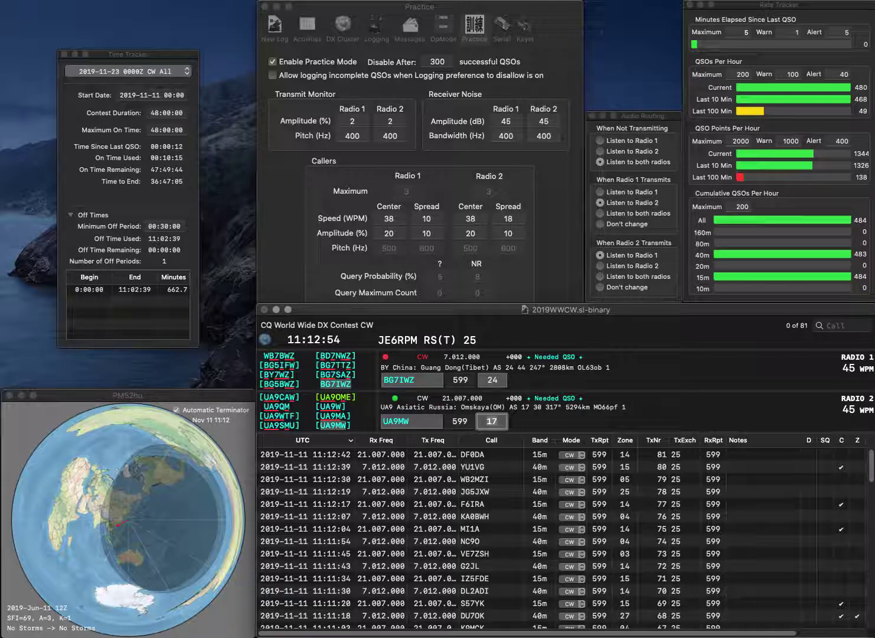
key("Return")
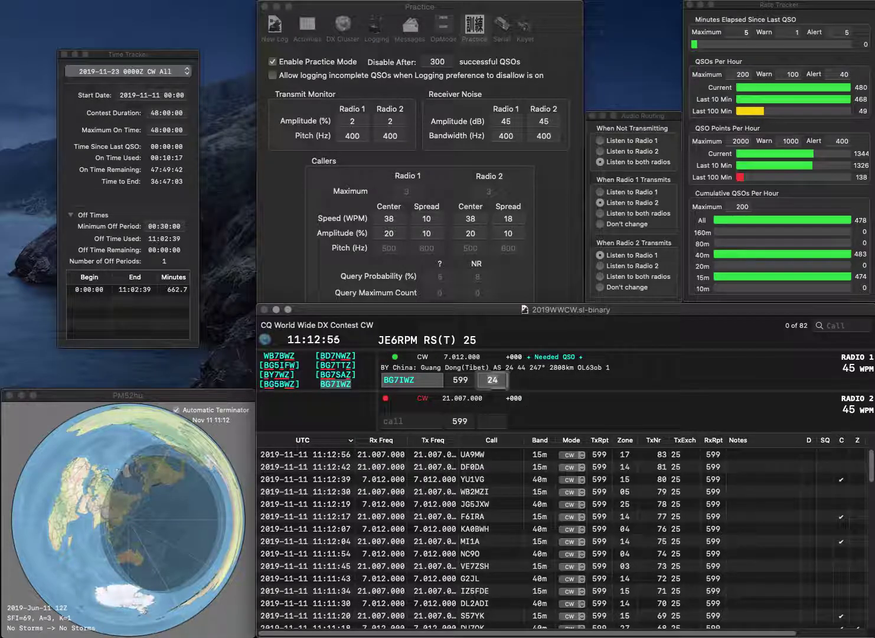
key("Return")
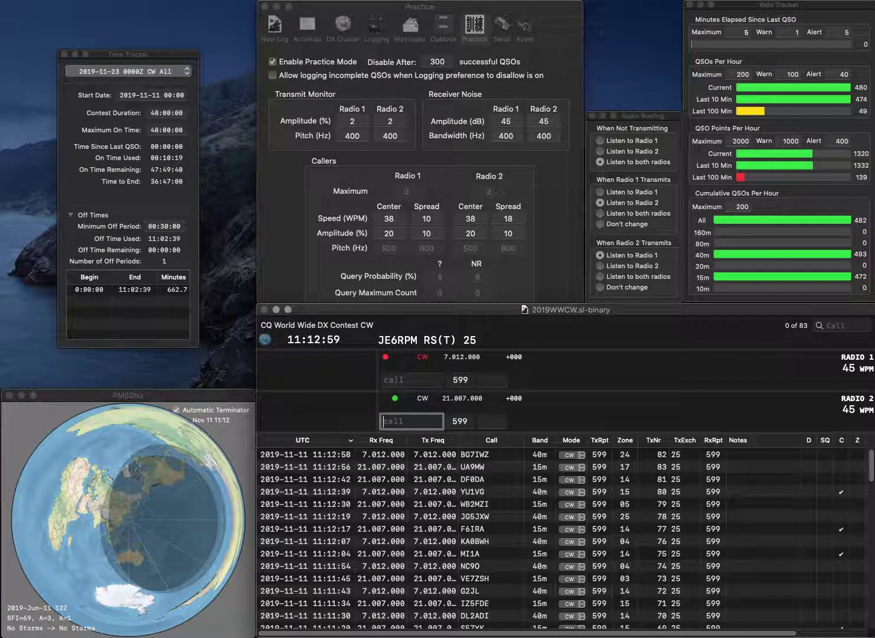
Step: Enter N4ADF on Radio 2 and N9RDX on Radio 1, sending each caller the exchange
type("N4ADF")
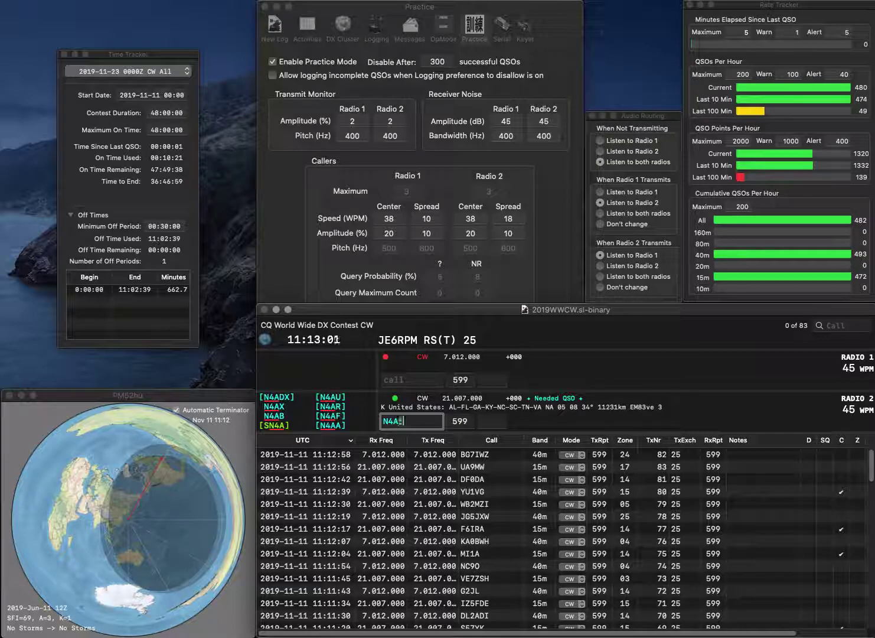
key("Return")
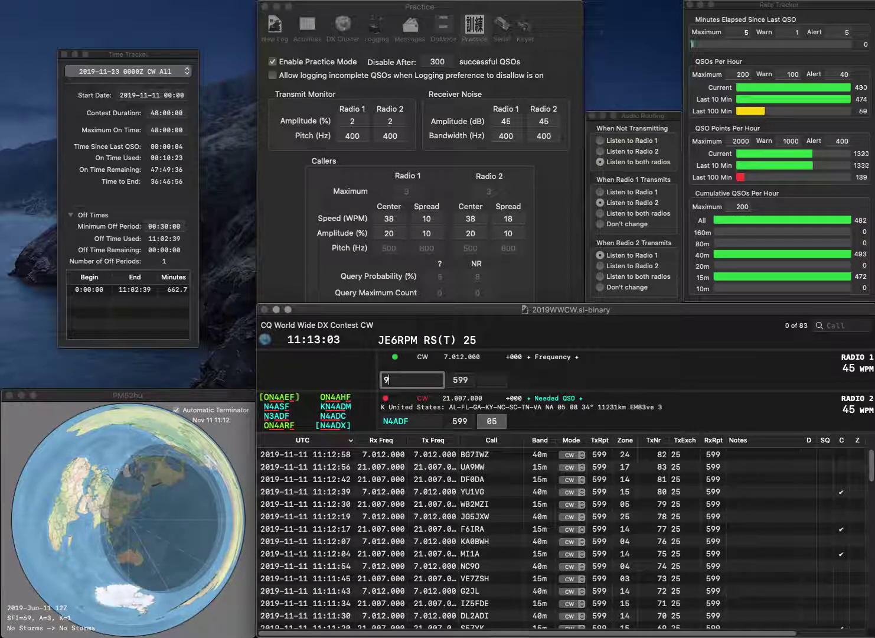
type("9RDX")
type("N")
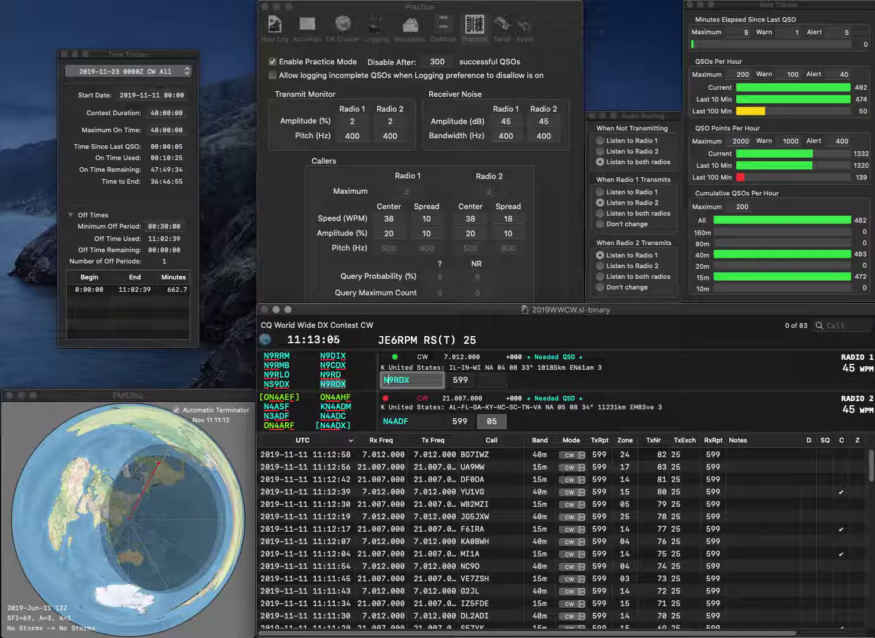
key("Return")
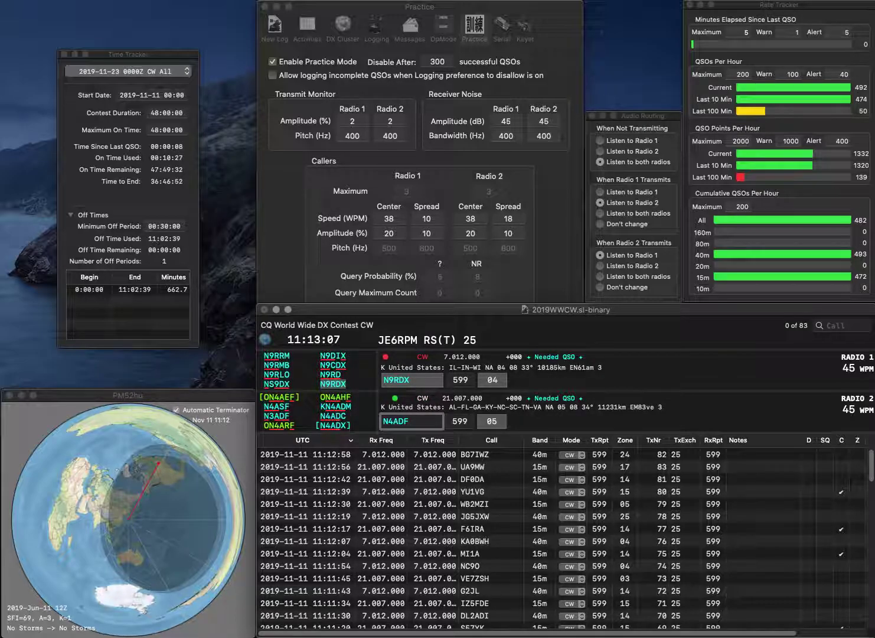
key("BackSpace")
type("3")
key("Return")
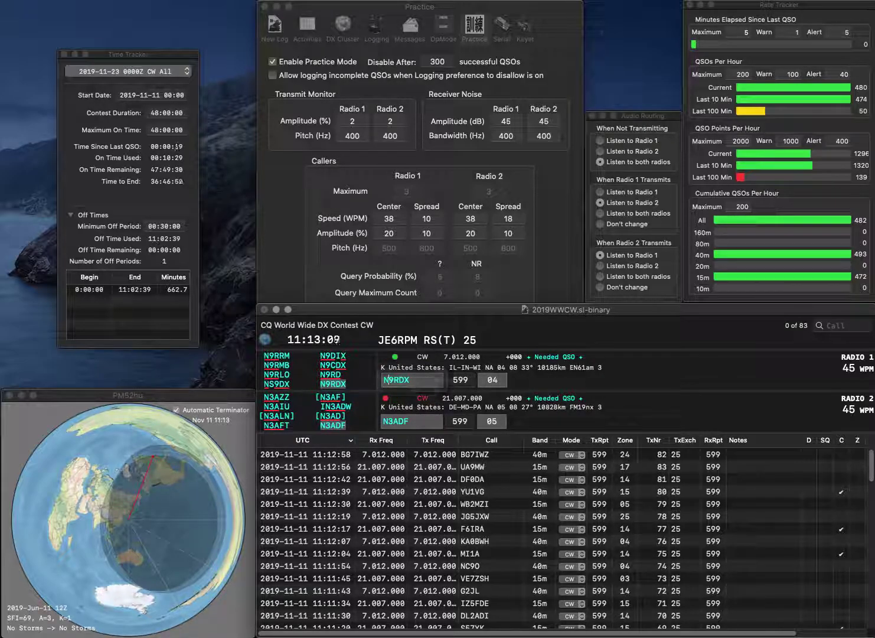
key("Return")
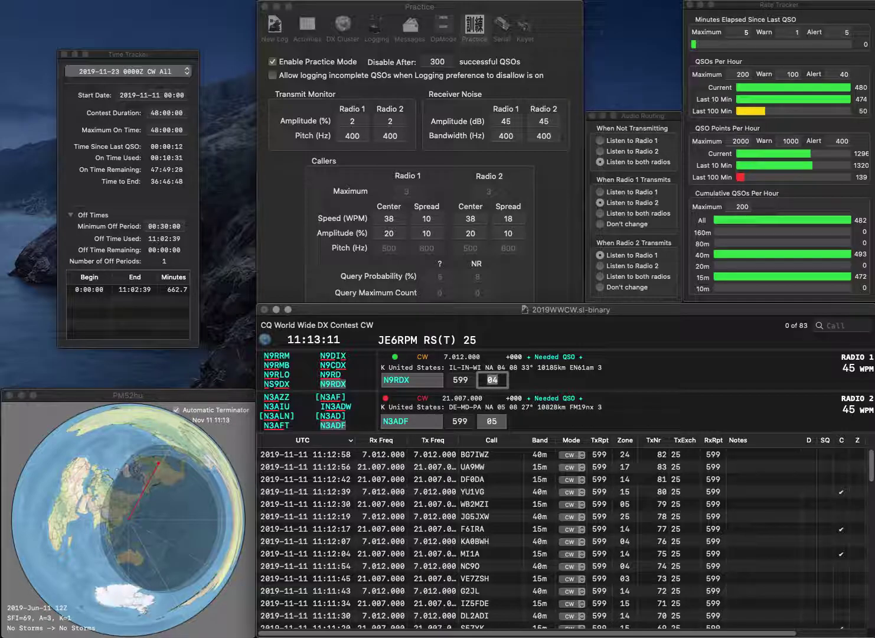
key("Return")
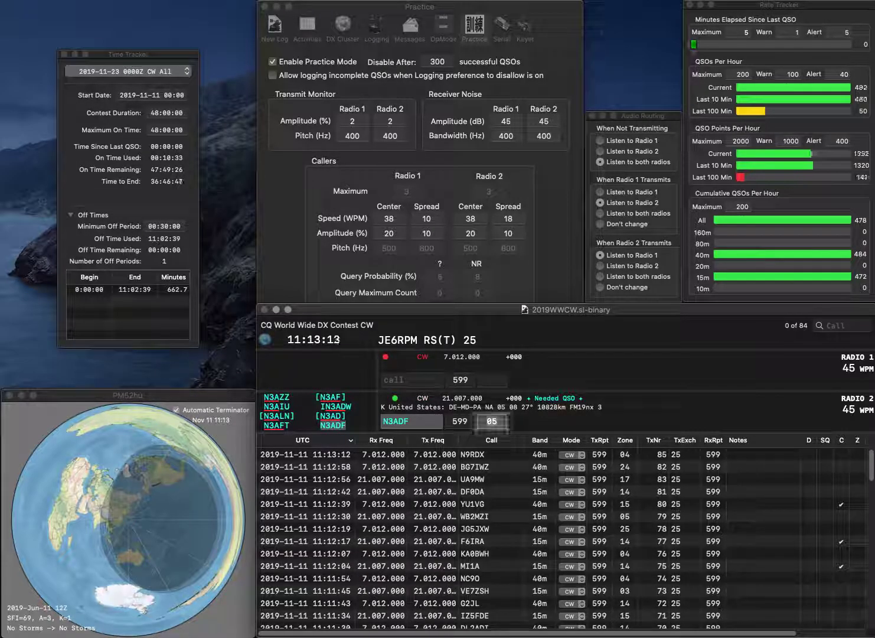
key("Return")
Step: Enter K8MU on Radio 1 and send the exchange, and enter OON1LAF on Radio 2
type("K")
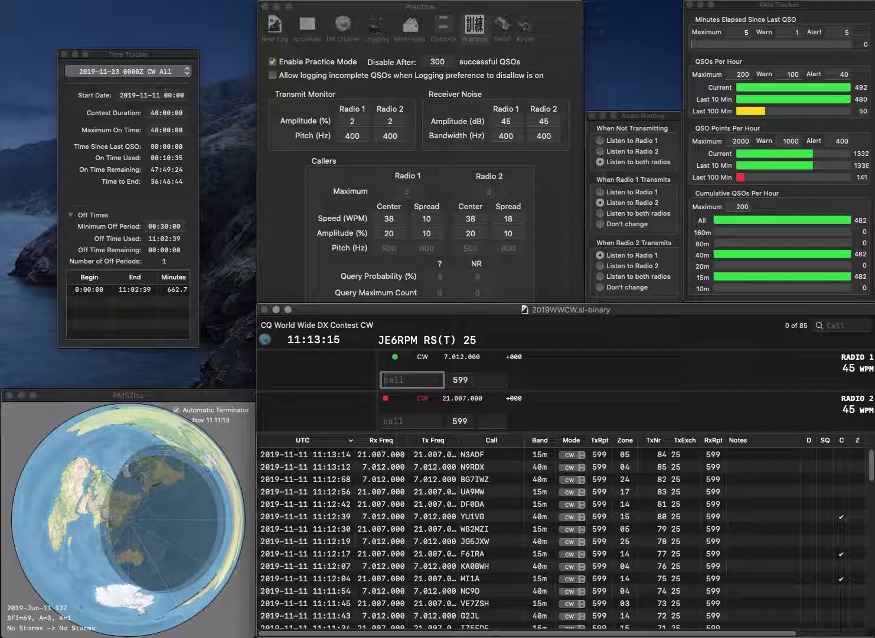
type("8MU")
key("Return")
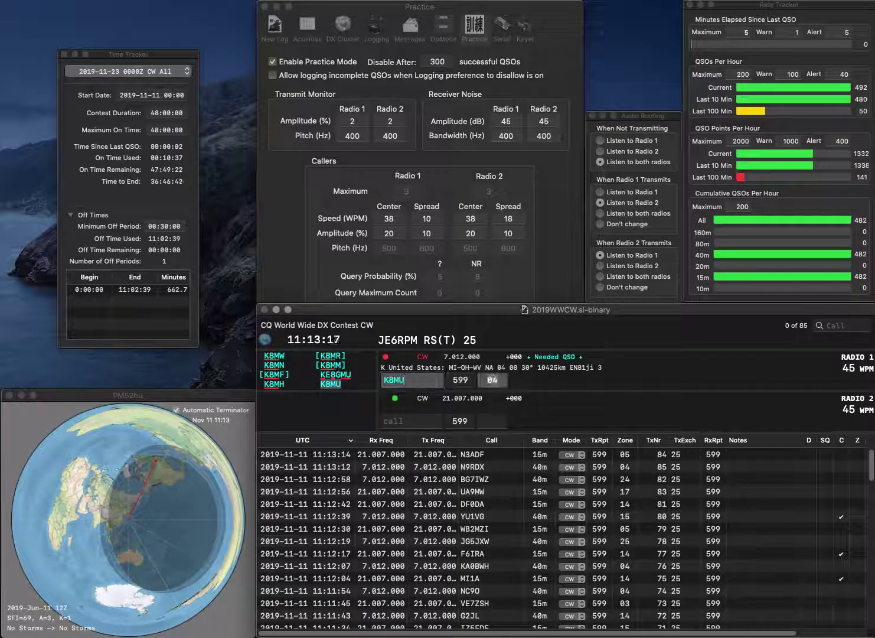
type("OON1")
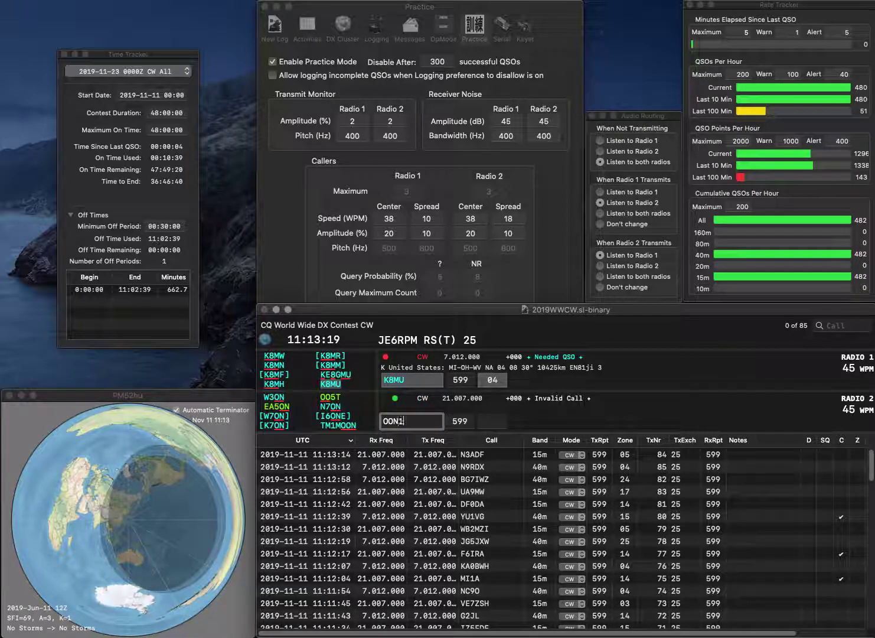
type("LAF")
key("super+Left")
key("Delete")
key("Delete")
key("Delete")
type("9A")
key("Return")
key("Return")
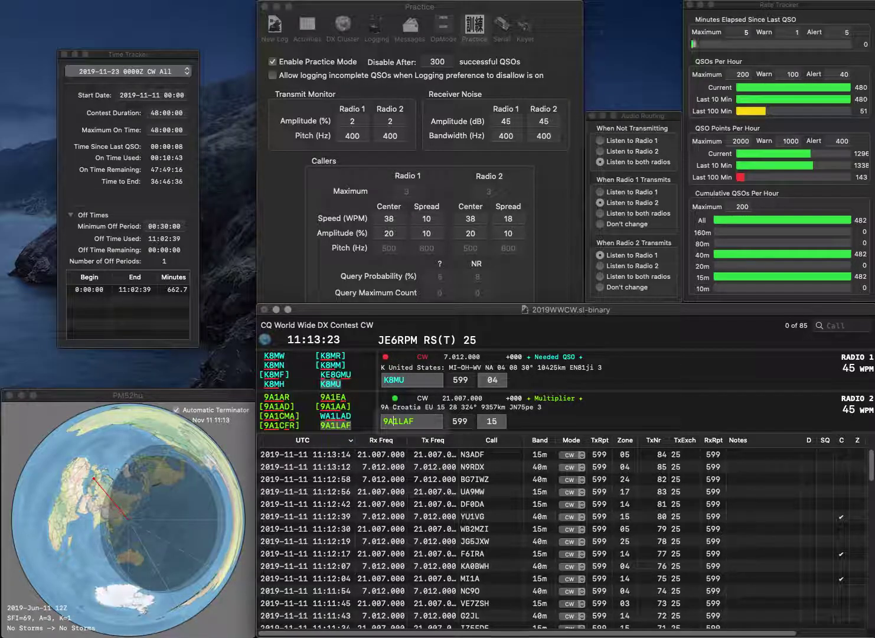
key("Return")
key("space")
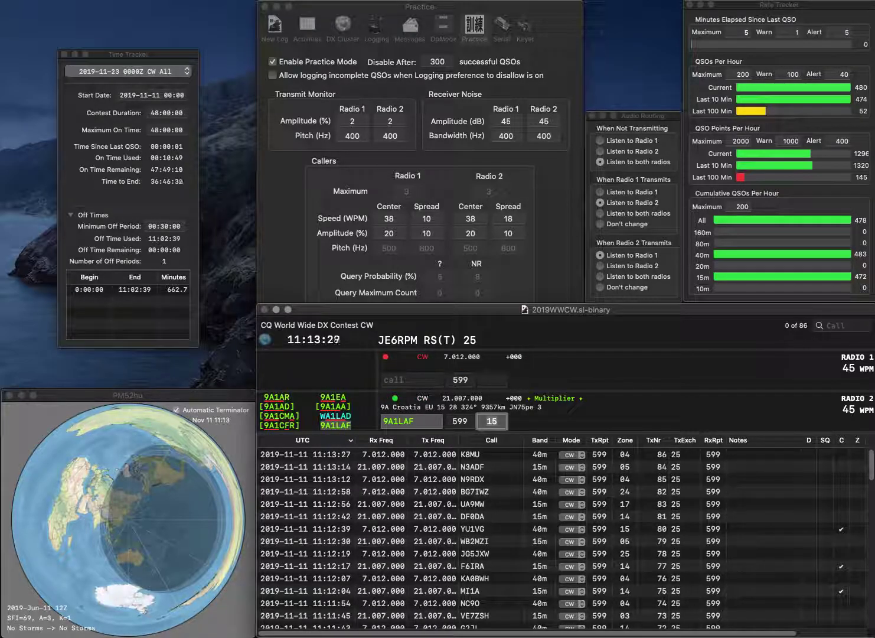
key("Return")
type("M87")
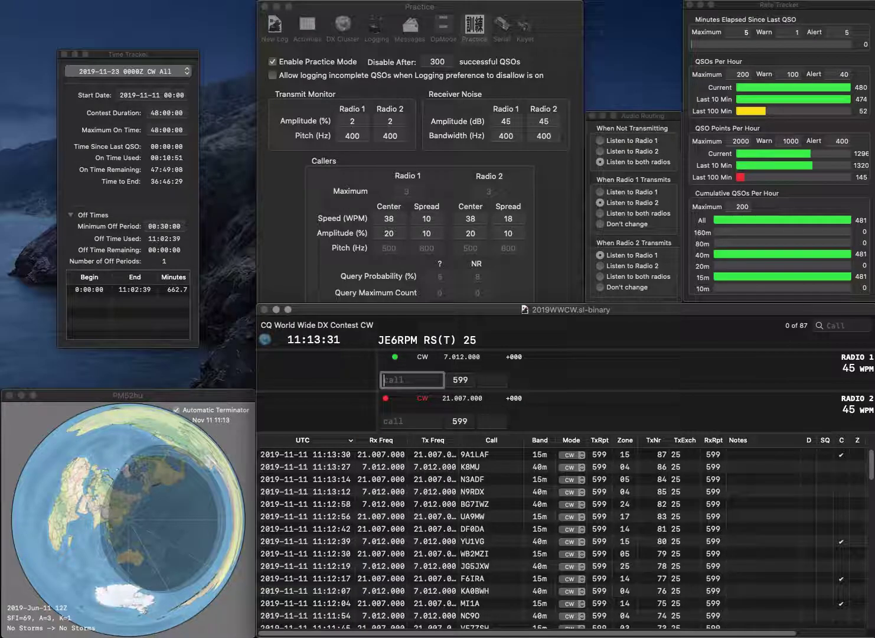
key("BackSpace")
type("YC")
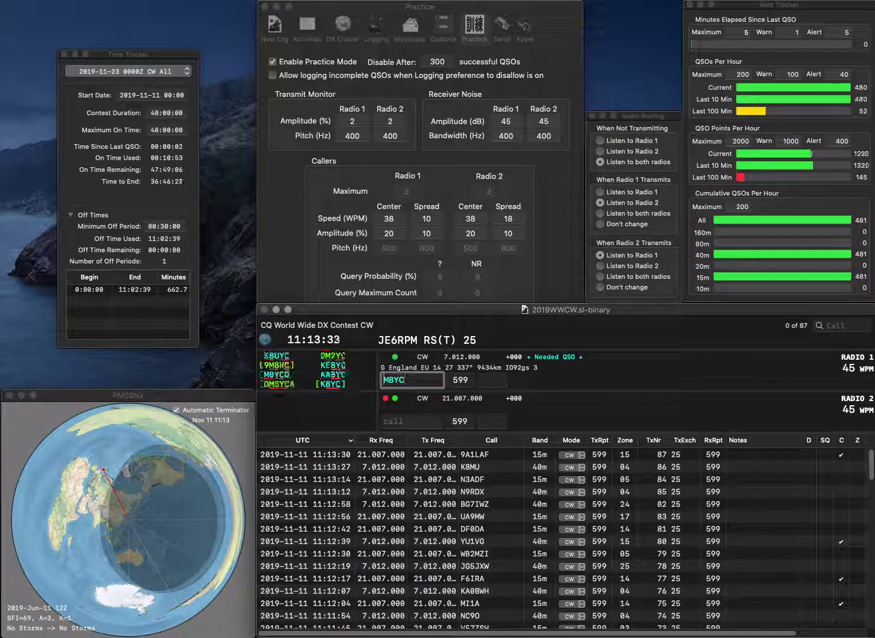
key("Tab")
type("OK")
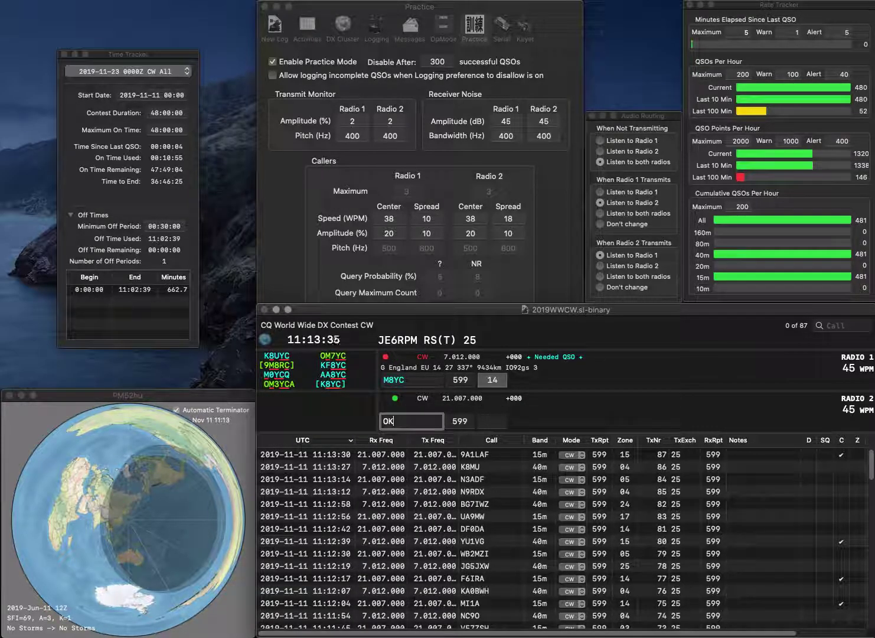
type("1FZM")
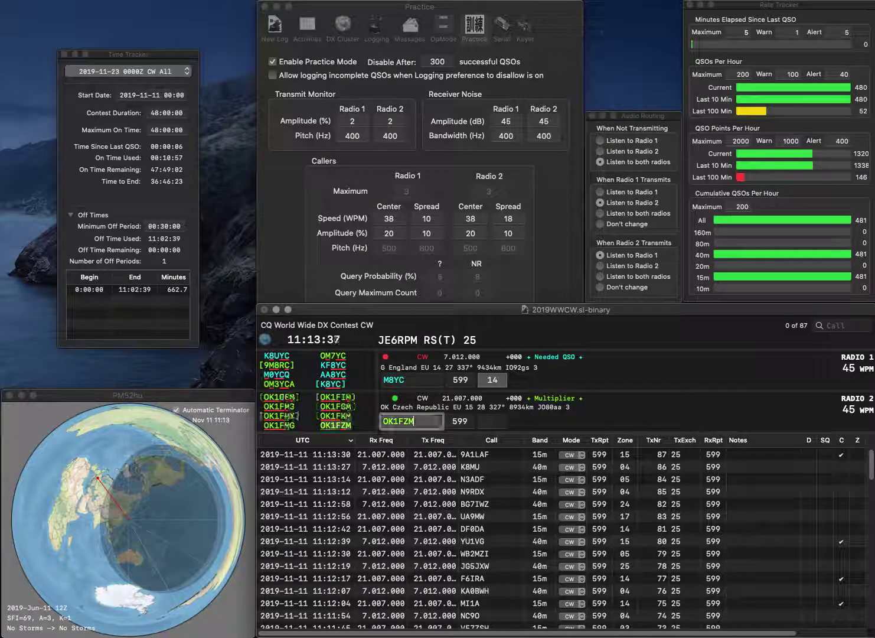
key("Tab")
Step: Correct the Radio 1 call to OM7YC, and send the exchange
left_click(384, 379)
type("O")
left_click(398, 379)
key("BackSpace")
type("7")
key("Tab")
key("Tab")
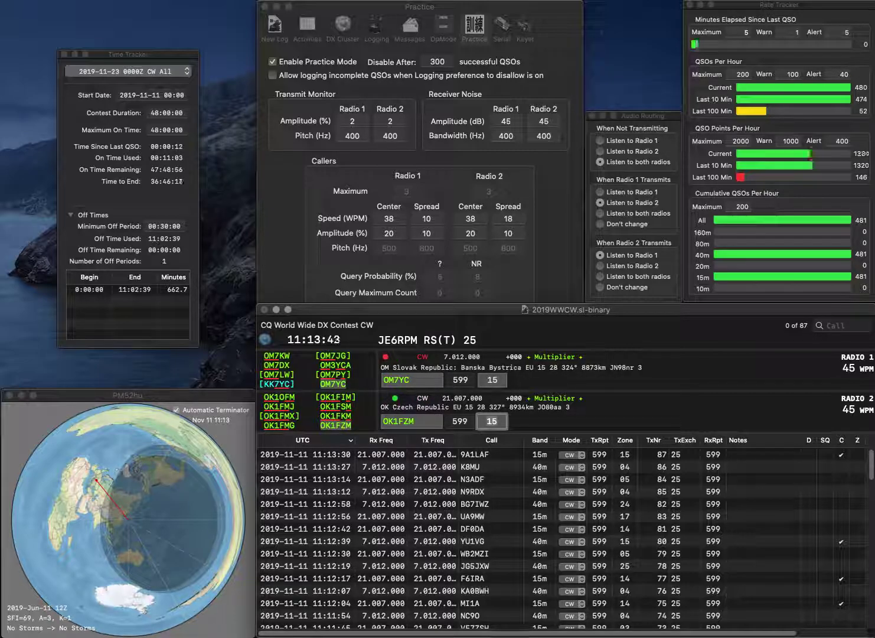
key("Return")
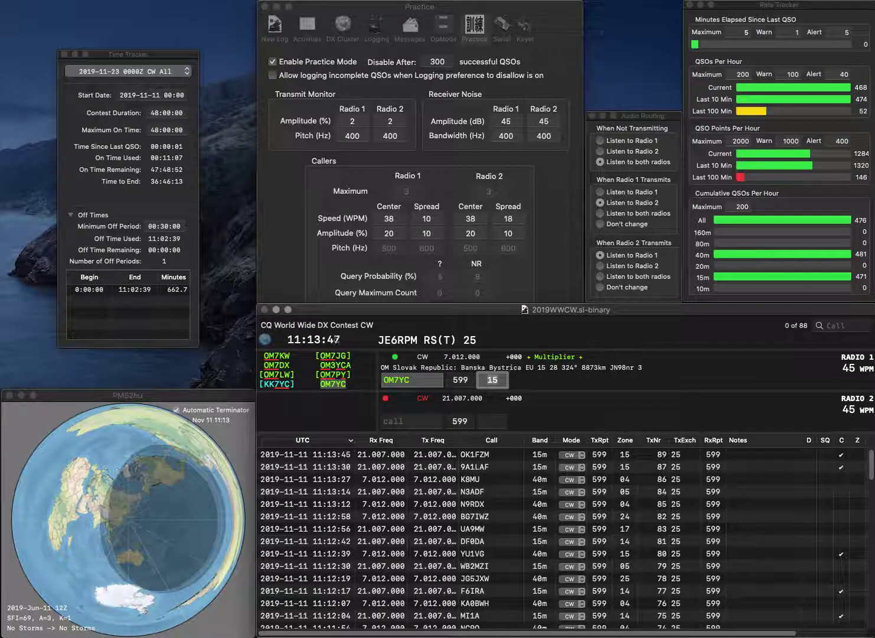
key("Return")
type("LU9ESD")
key("Return")
type("9JB")
key("Home")
type("W")
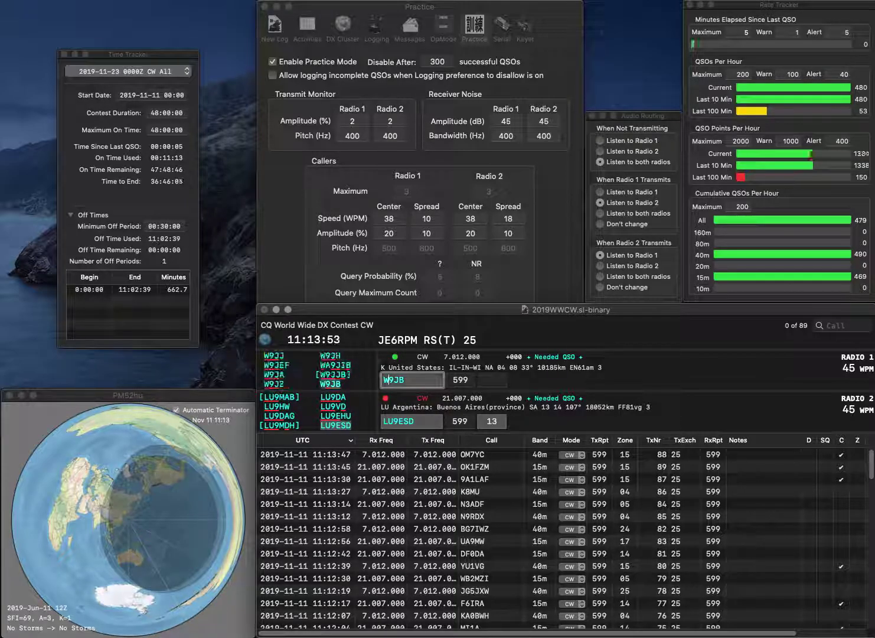
key("Return")
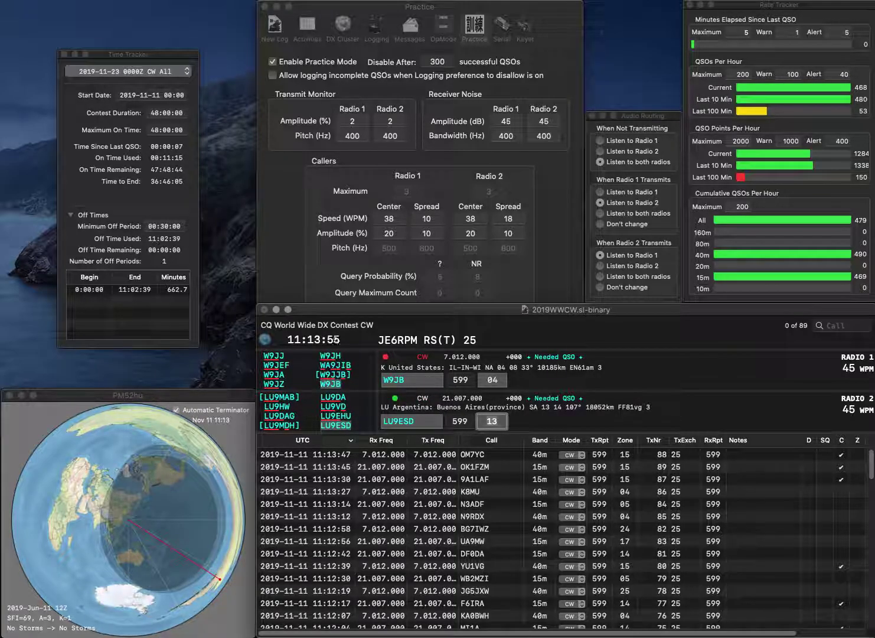
key("Return")
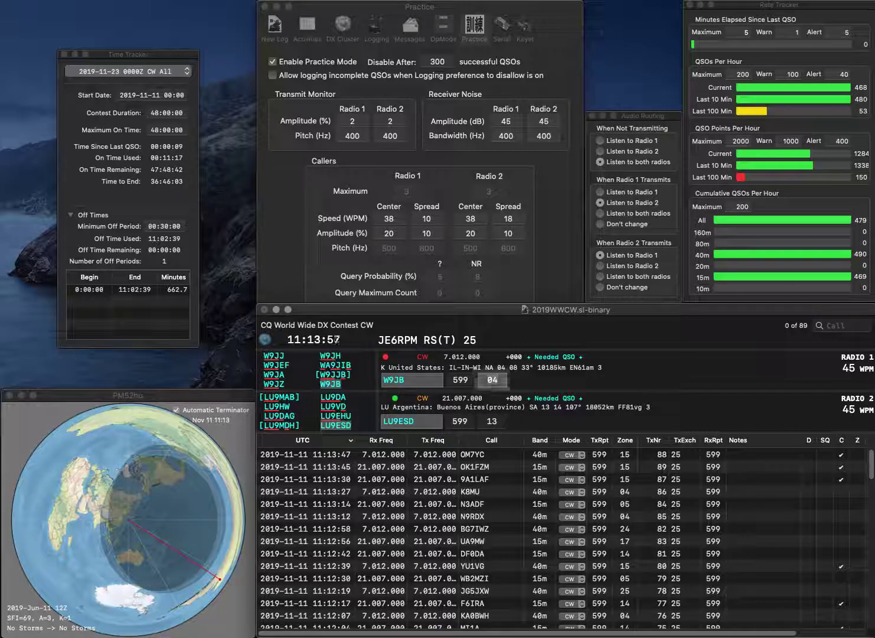
key("Return")
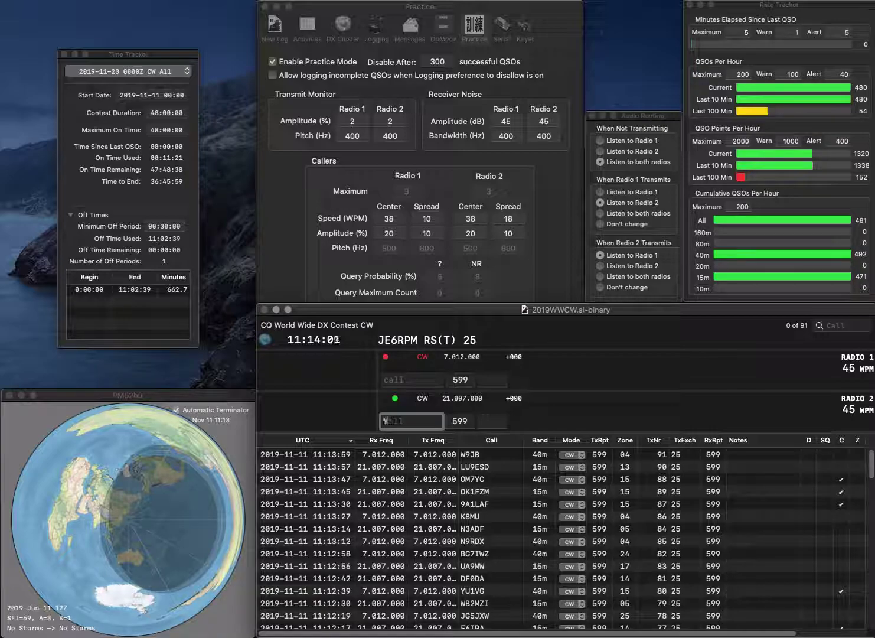
type("YO4KAK")
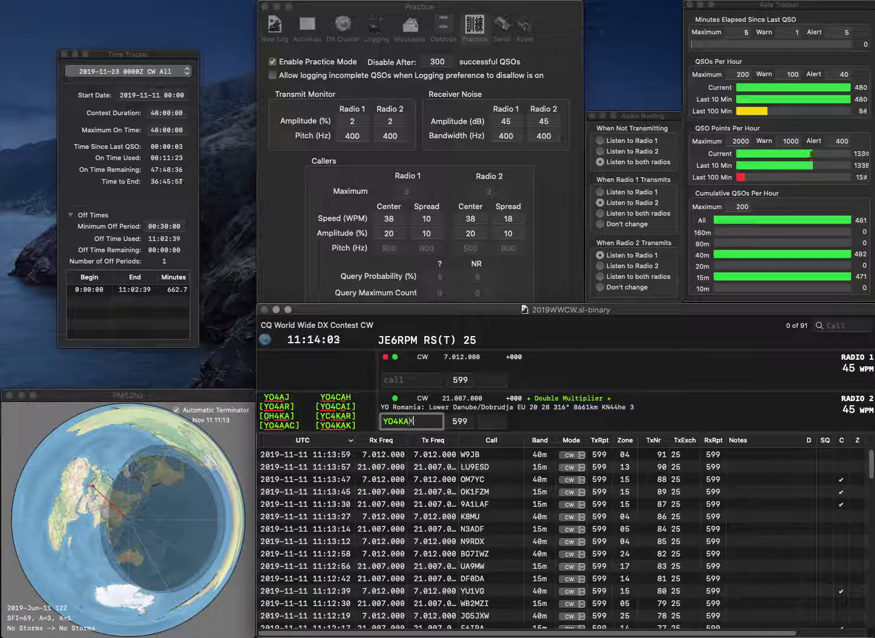
key("Return")
type("W3GPP")
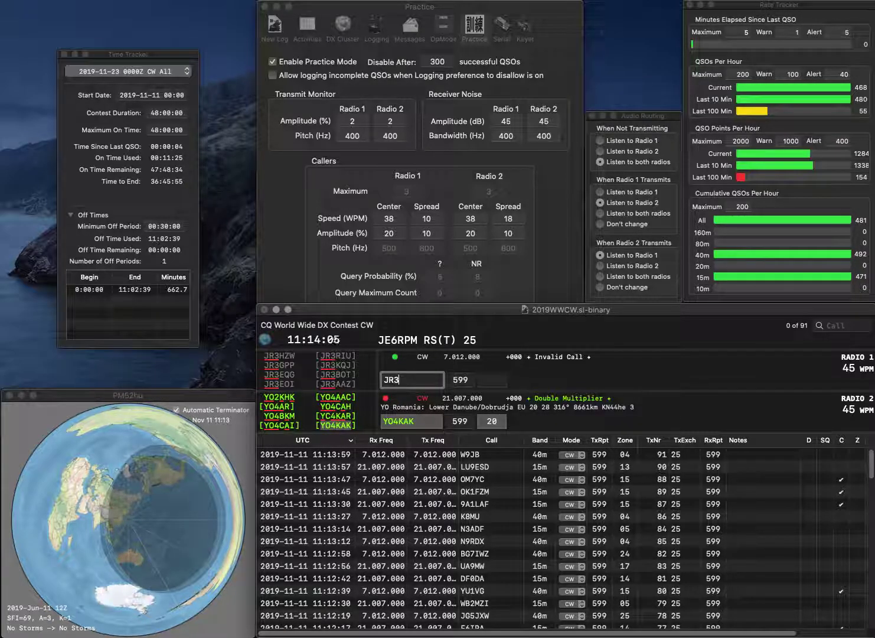
key("Return")
type("25")
key("Return")
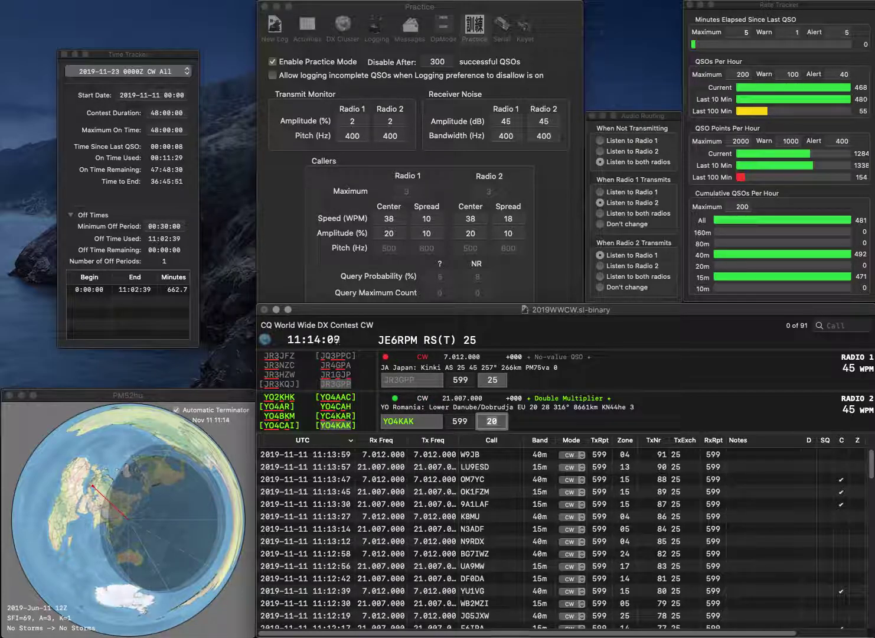
key("Return")
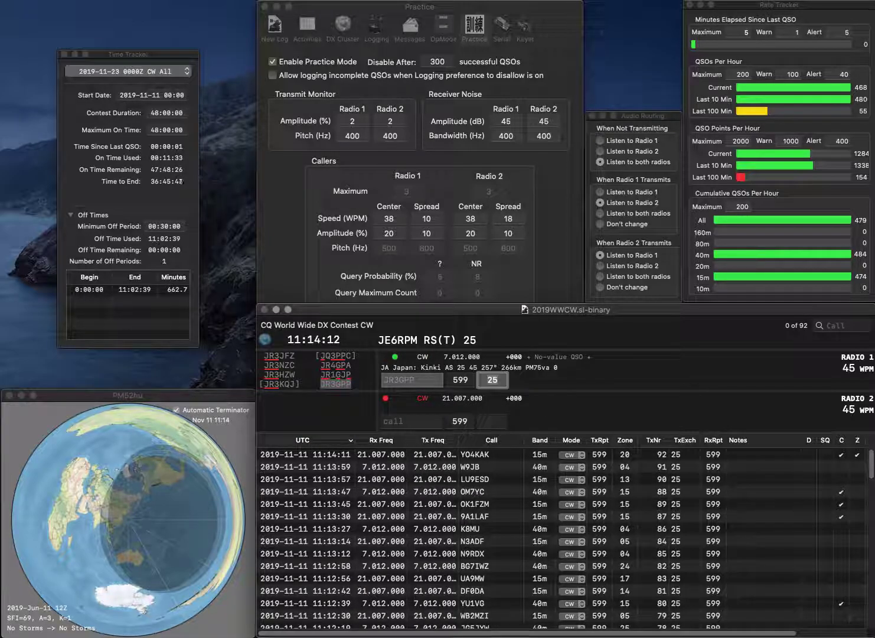
key("Return")
Step: Enter M0DVV on Radio 2 and WW4R on Radio 1, send the exchanges, and log both contacts
type("M0")
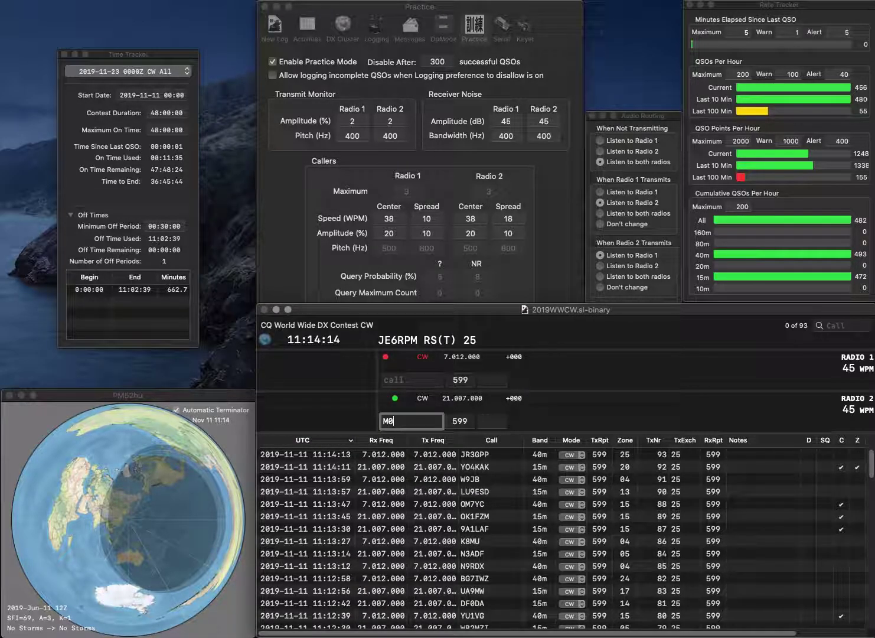
type("DVV")
key("Return")
type("WW4R")
key("Return")
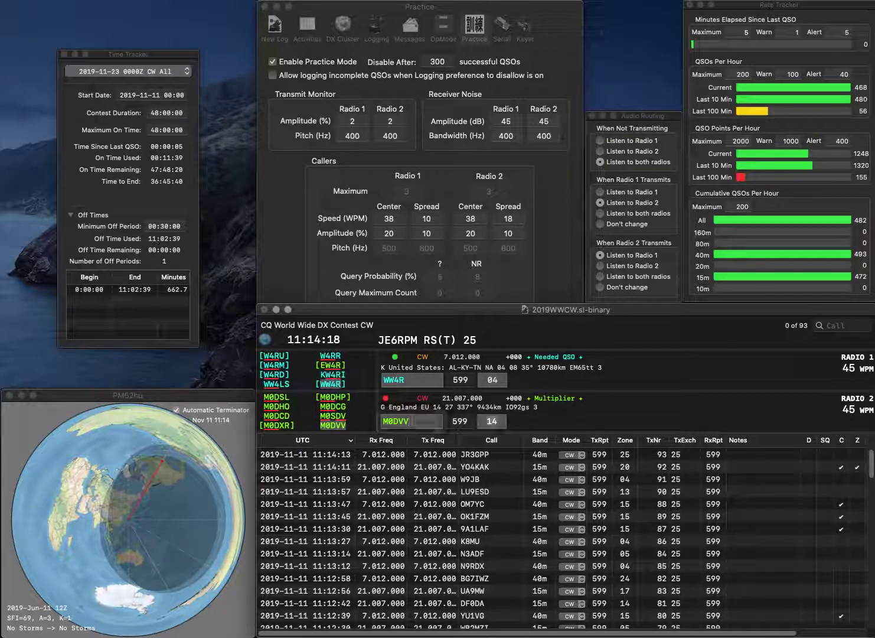
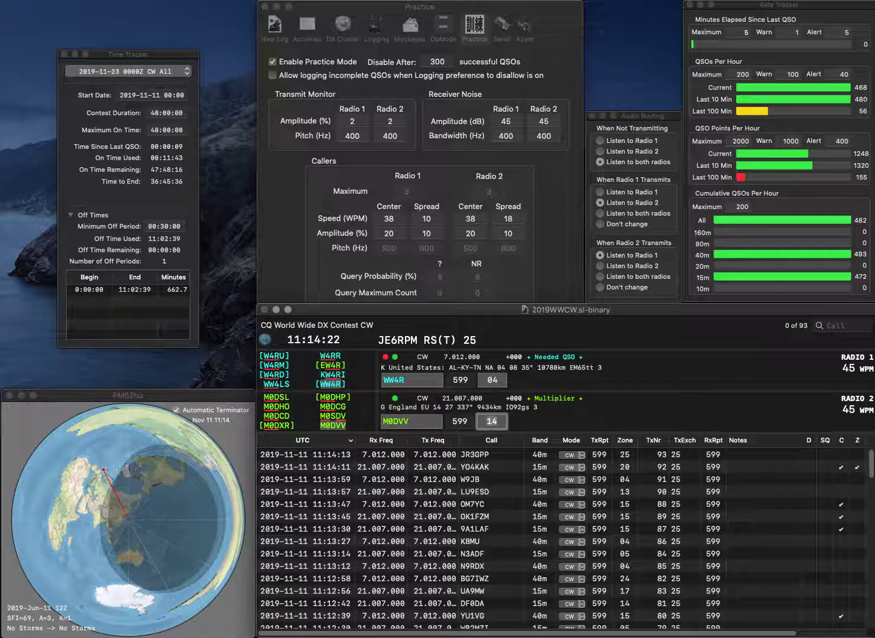
key("Return")
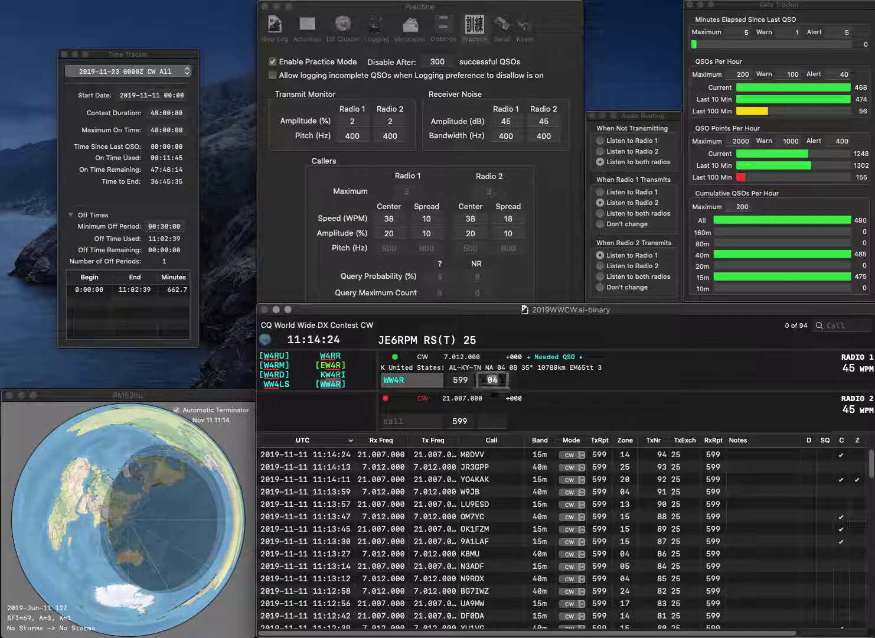
key("Return")
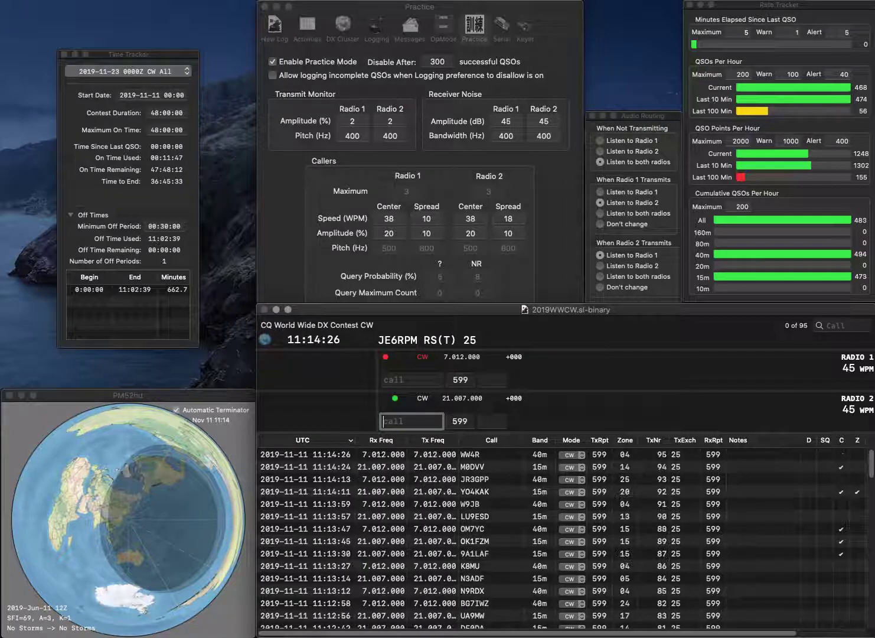
Step: Enter the partial calls 2BNU on Radio 2 and 1OKH on Radio 1, and reply to the 2BNU caller
type("2")
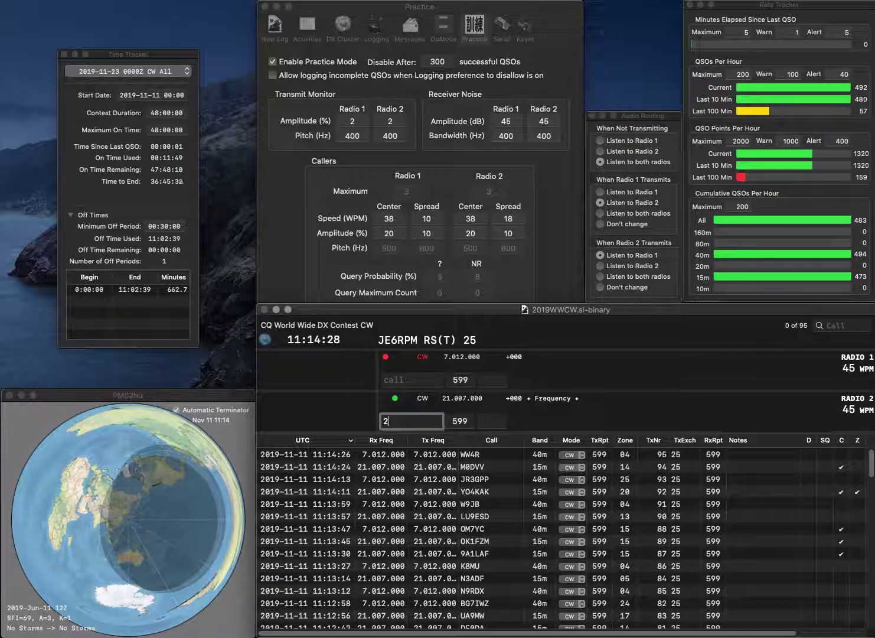
type("BNU")
key("Return")
type("1OKH")
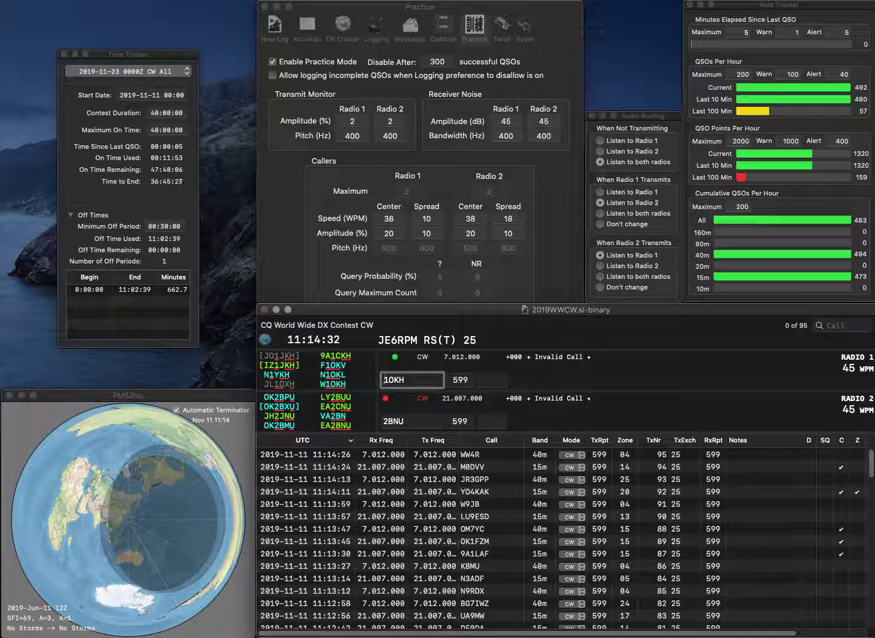
key("Home")
type("W")
key("Return")
key("Home")
type("EA")
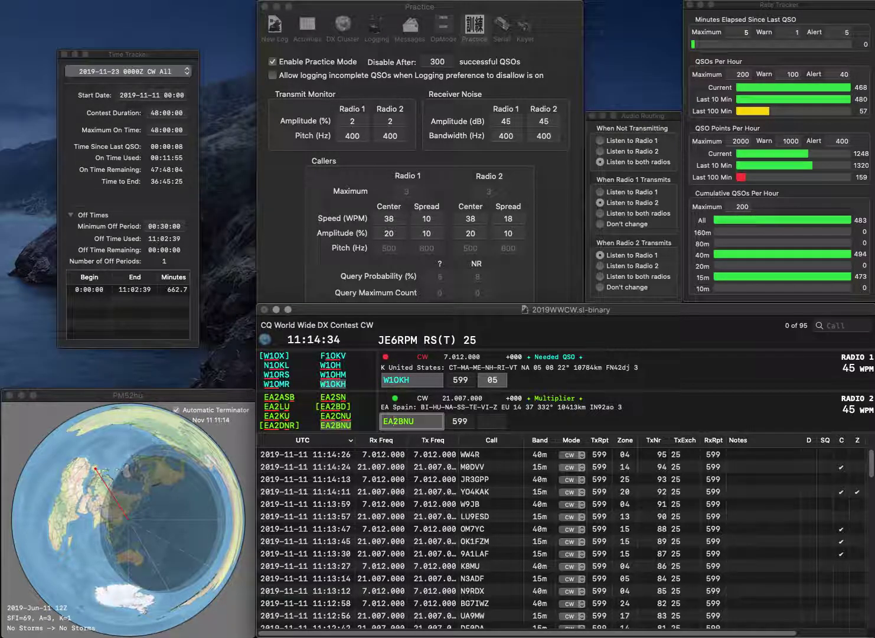
key("Return")
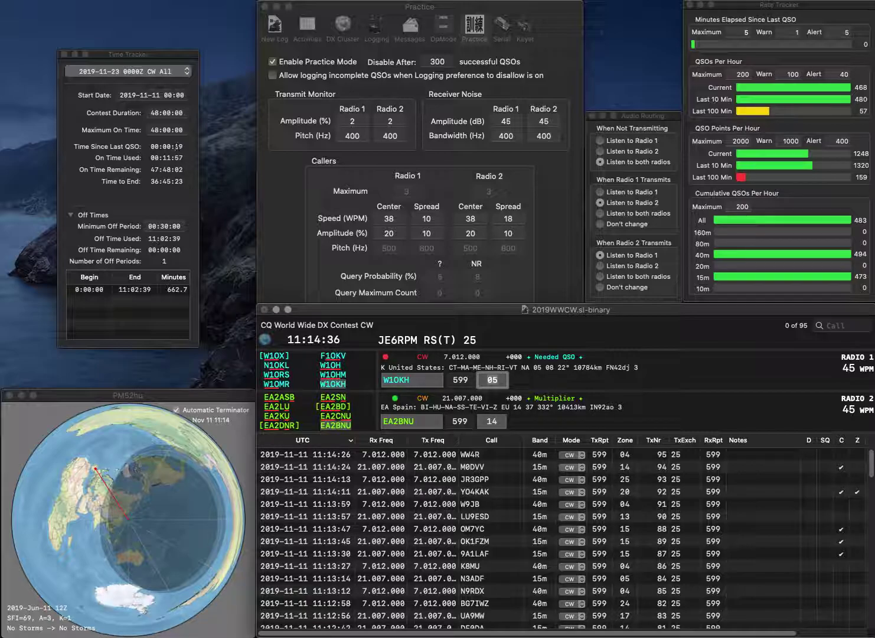
key("Return")
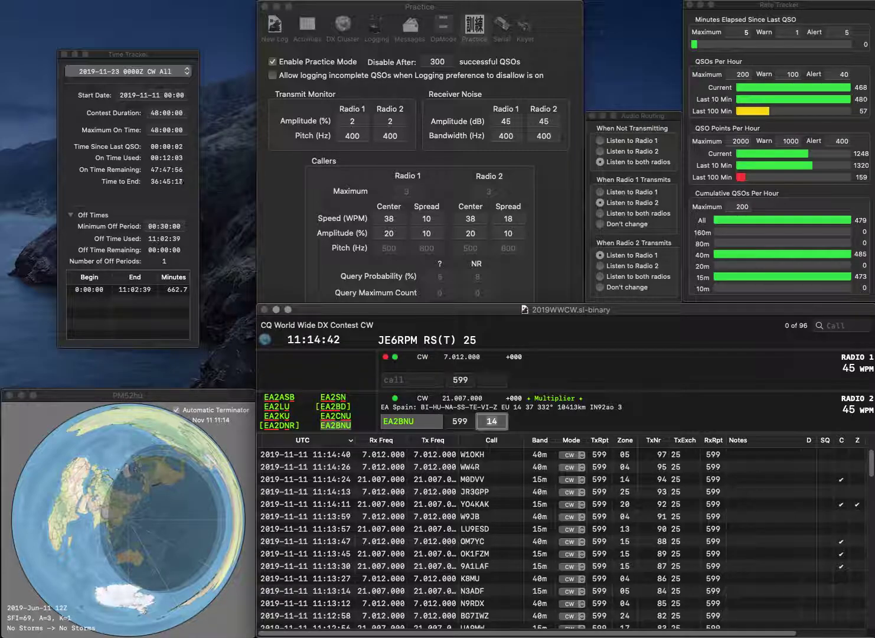
key("Return")
type("RA")
key("BackSpace")
type("T9O")
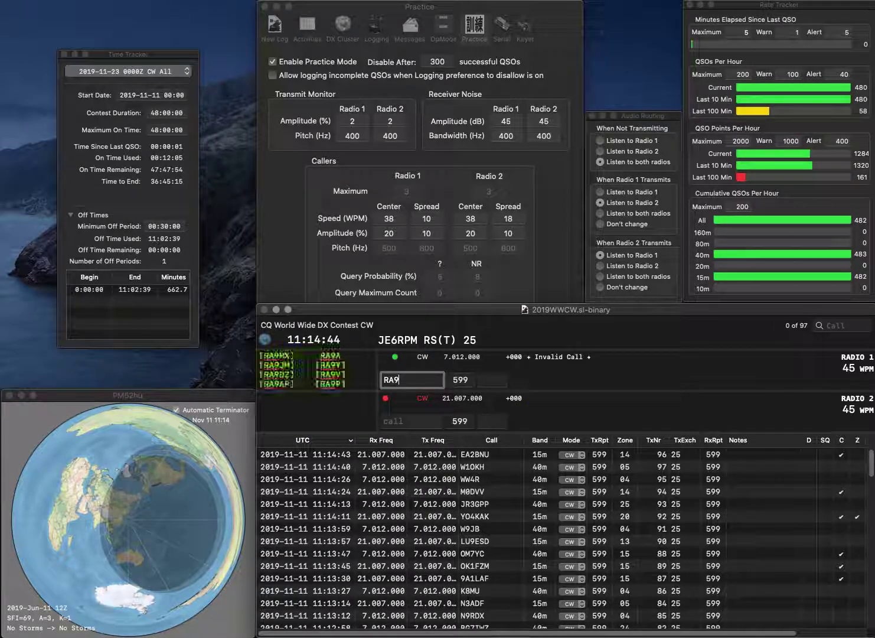
type("VE2MR")
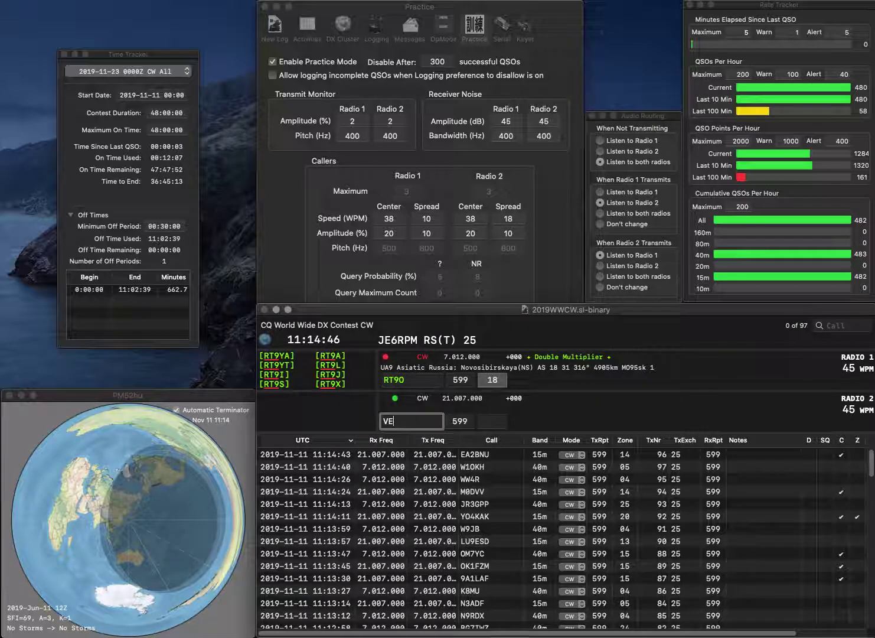
key("BackSpace")
type("ZD")
Step: Correct the calls to RT8O on Radio 1 and VE3MZD on Radio 2, and log both contacts
left_click(401, 380)
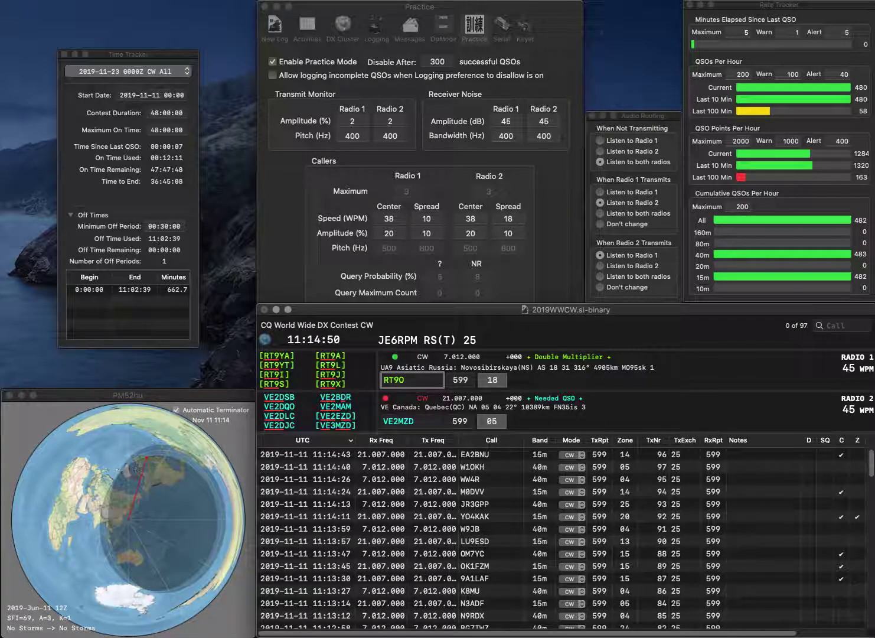
key("Delete")
type("8")
key("Return")
key("Tab")
key("Right")
key("Right")
key("Delete")
type("3")
key("Return")
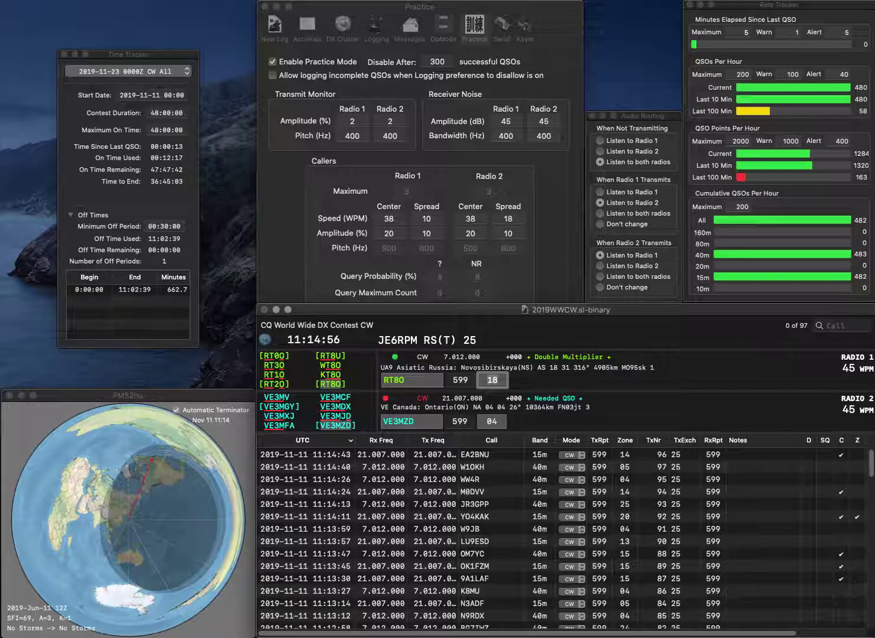
key("Return")
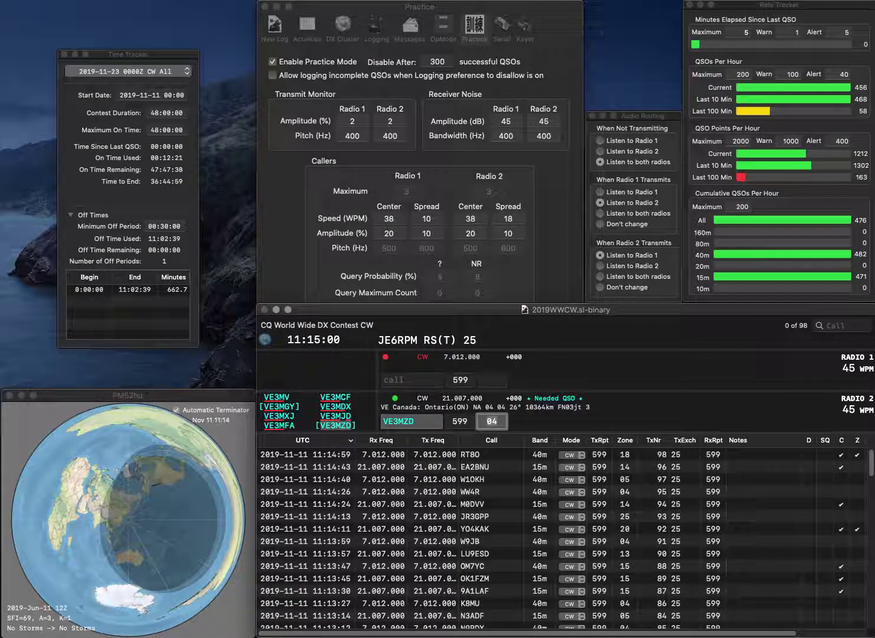
key("Return")
Step: Answer UA3DUJ on Radio 1 and CE1CA on Radio 2 with the exchange, and log both contacts
type("UA3DUJ")
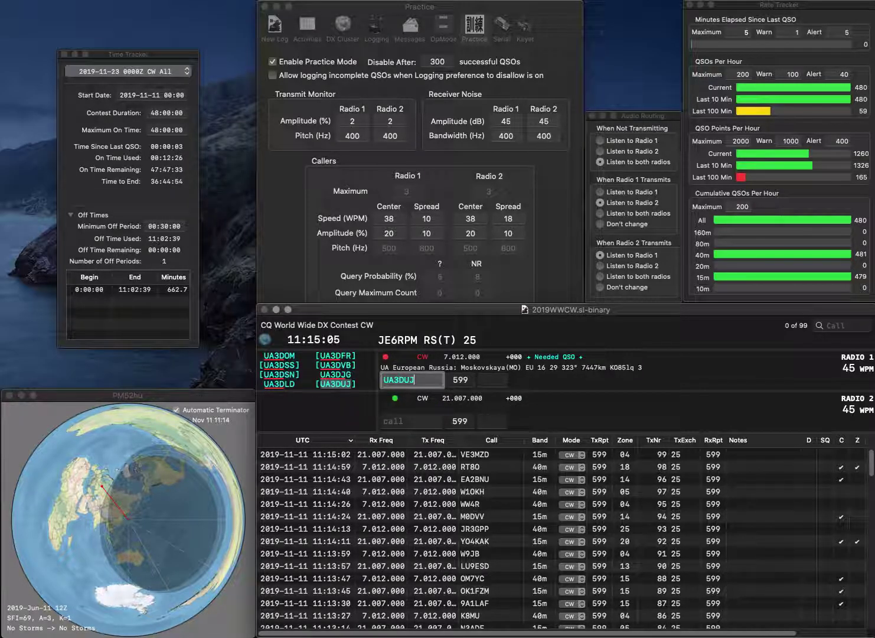
key("Return")
type("CE1CA")
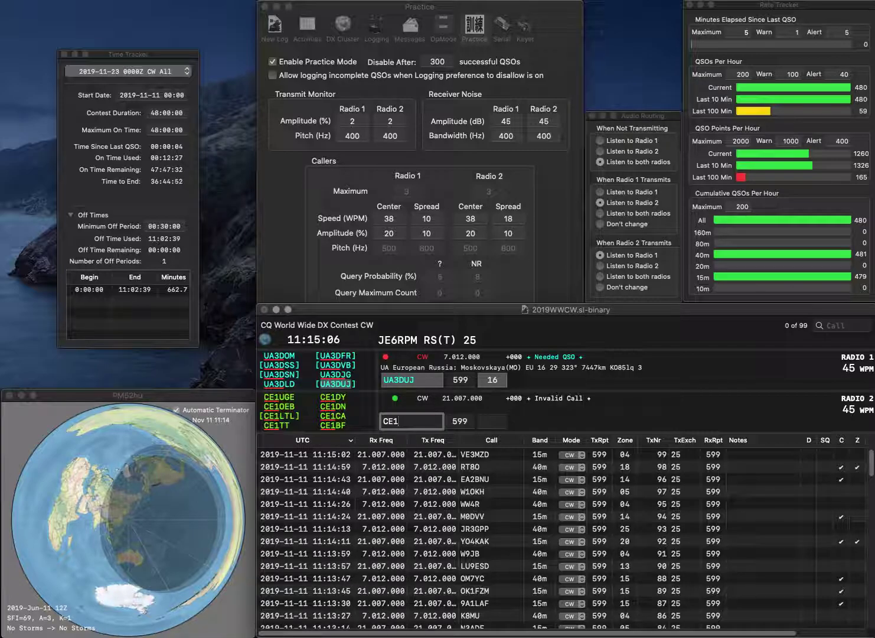
key("Return")
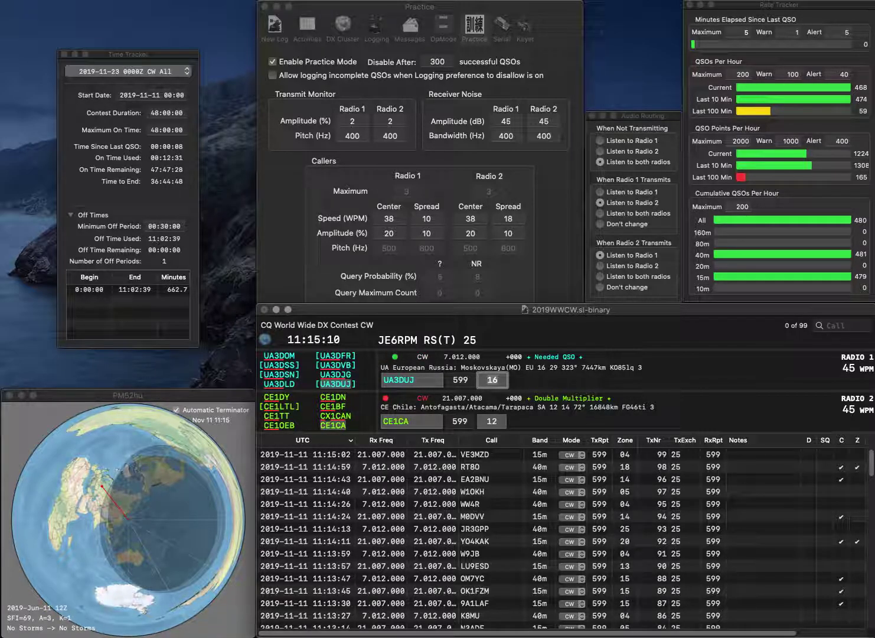
key("Return")
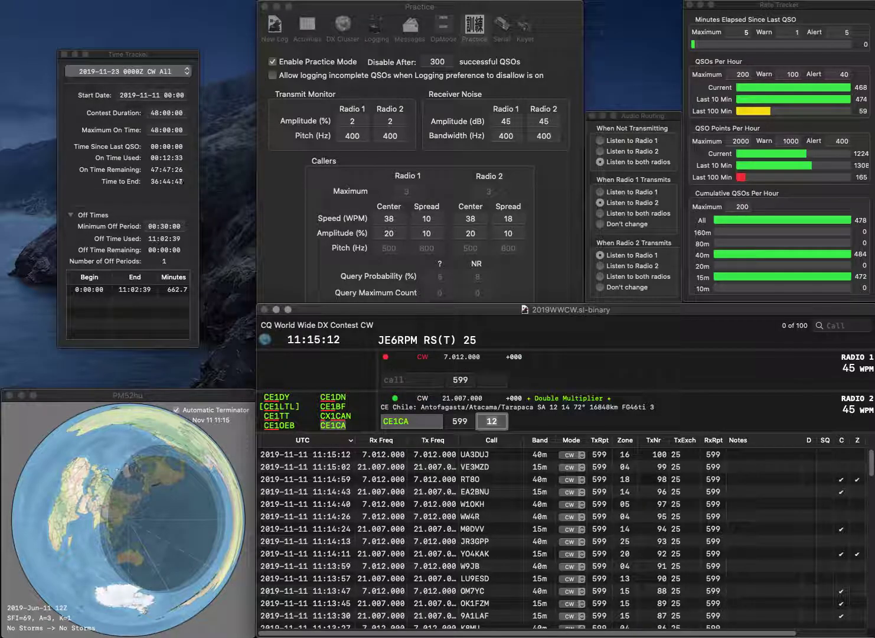
key("Return")
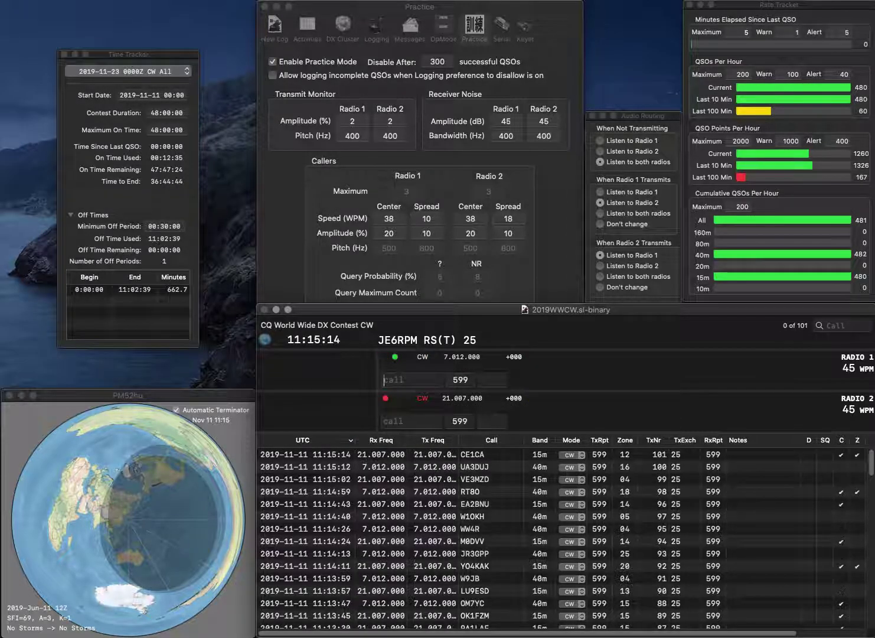
type("PR7GY")
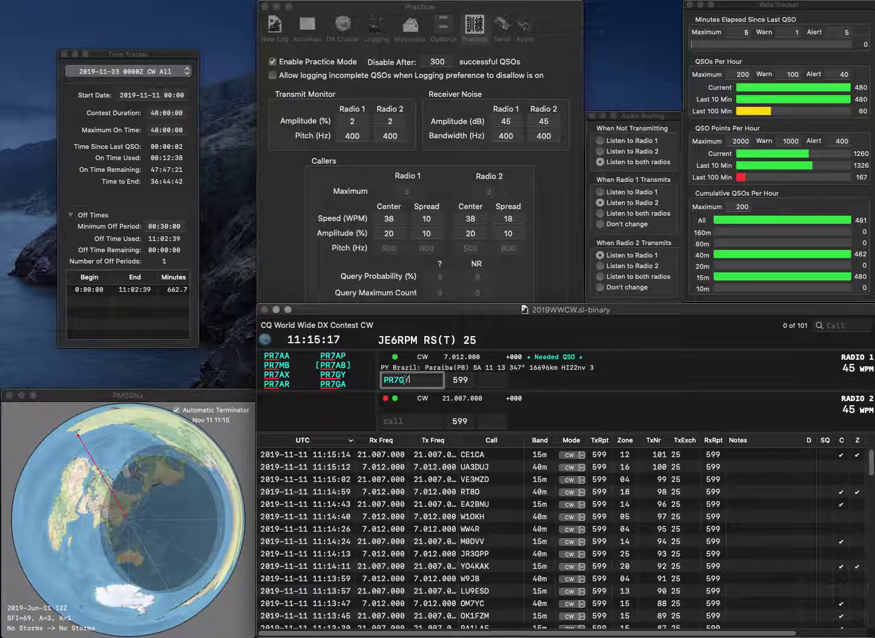
key("Return")
type("YO7CVL")
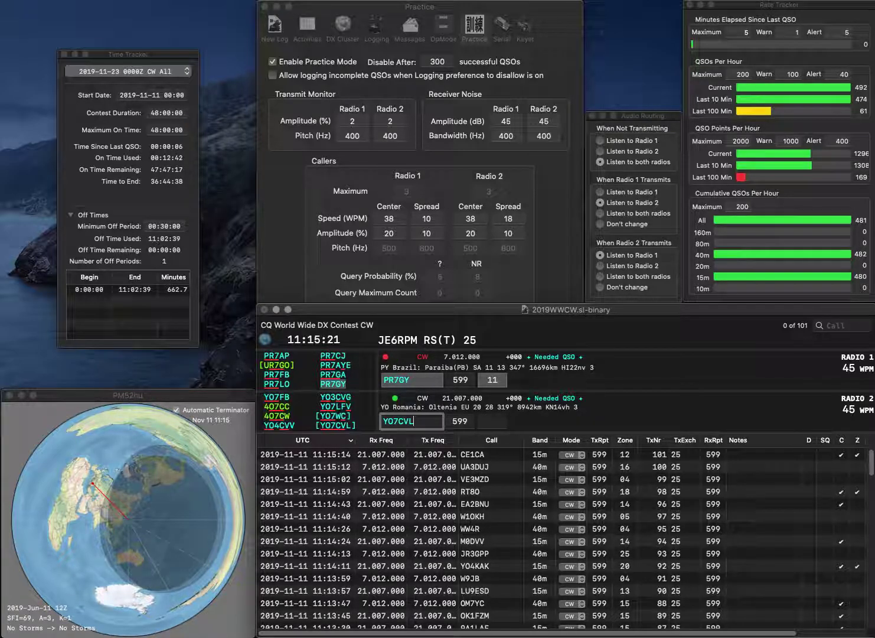
key("Return")
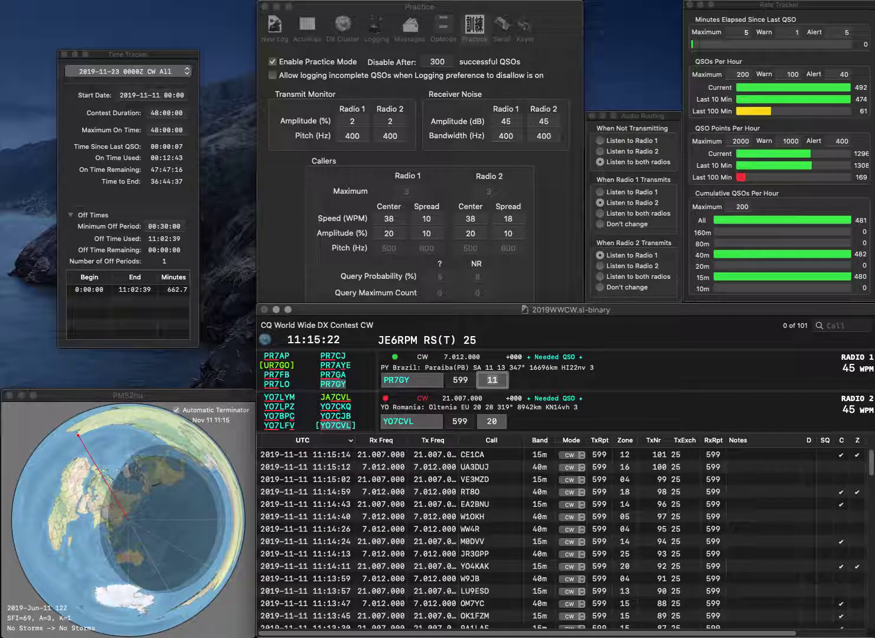
key("Return")
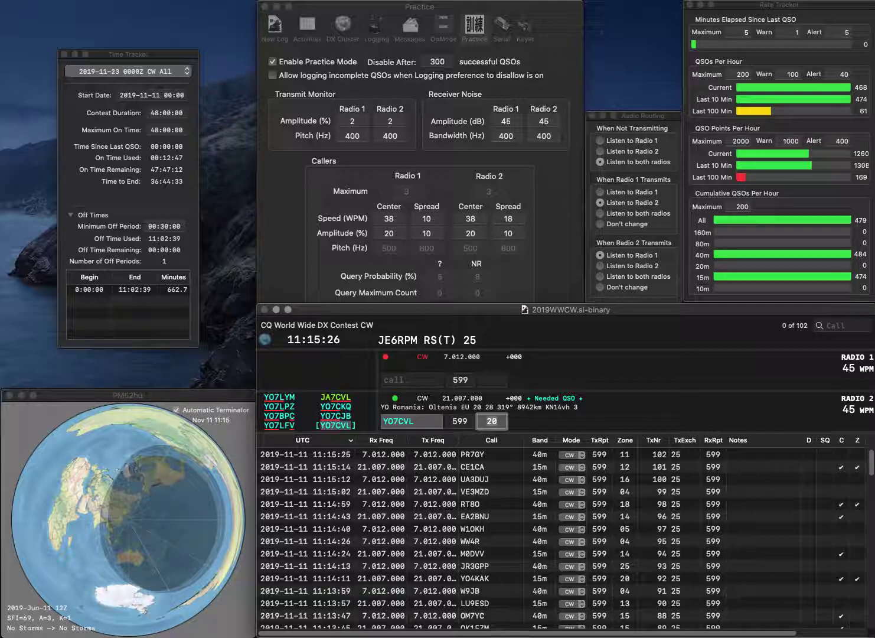
key("Return")
type("W4MQC")
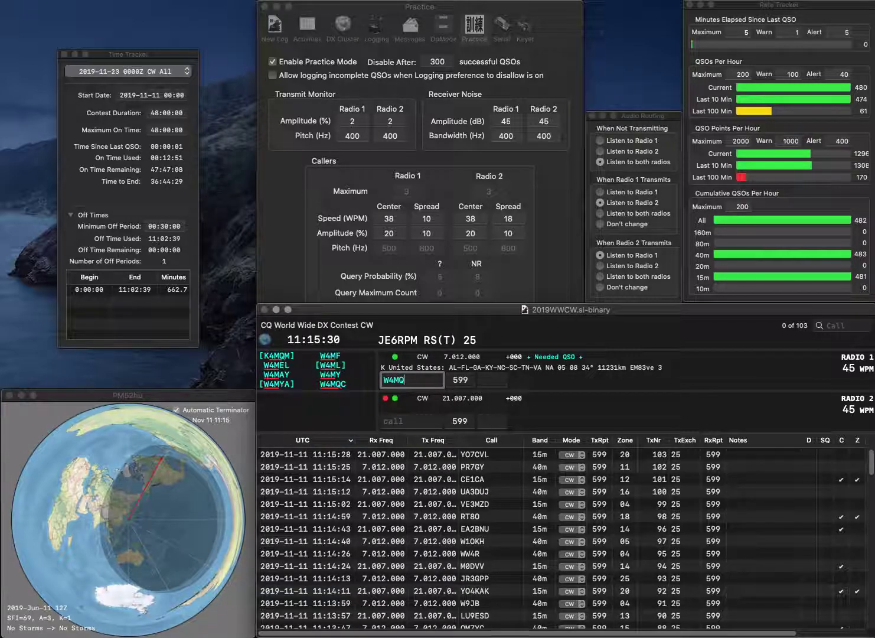
key("Return")
type("N1")
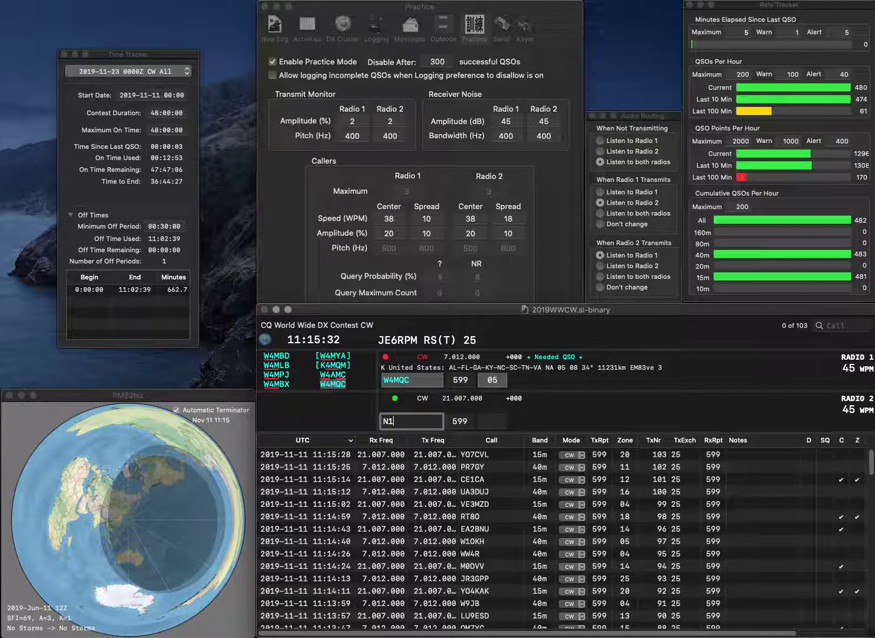
type("E")
key("Return")
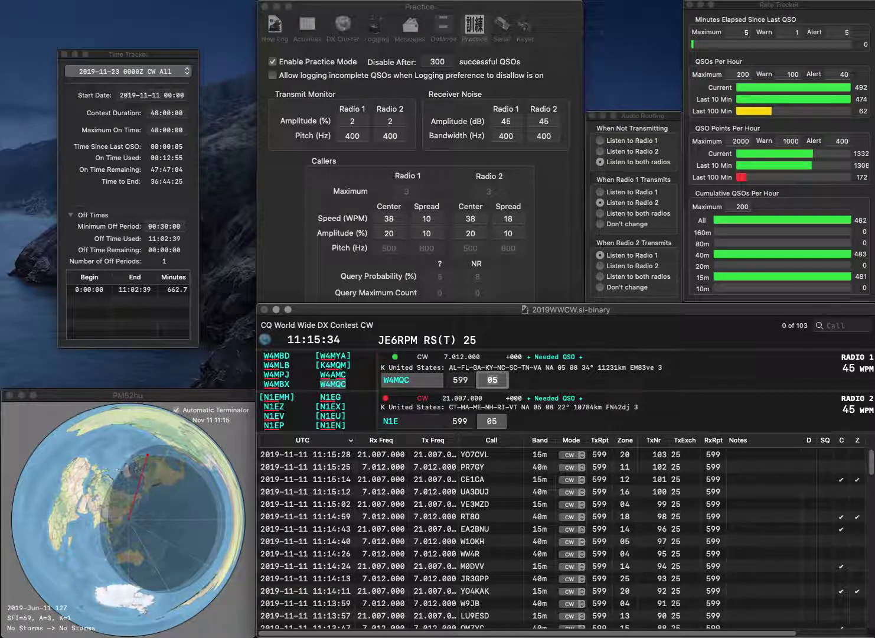
key("Return")
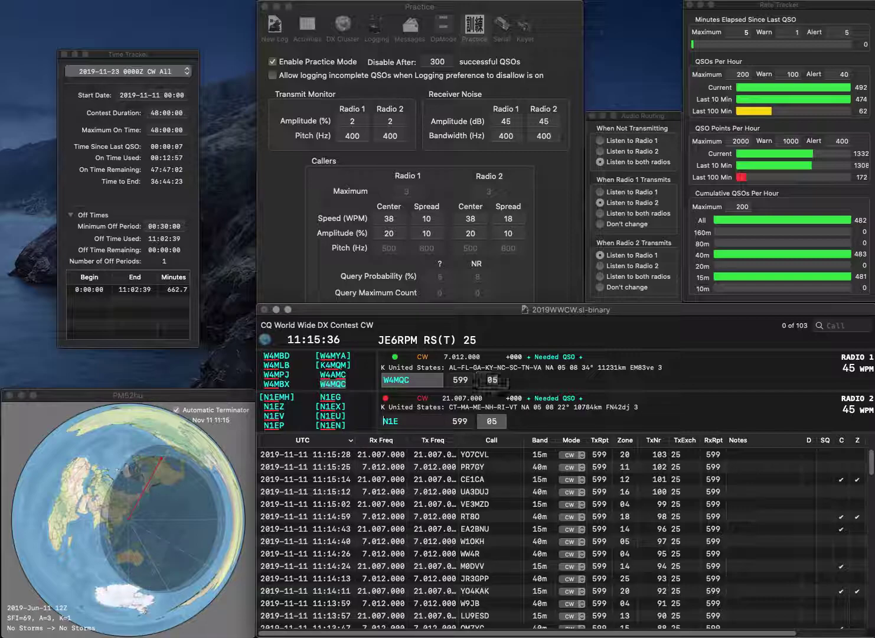
Step: Correct the Radio 2 call to MM1E and answer it with the exchange
type("M")
key("Delete")
type("M")
key("Return")
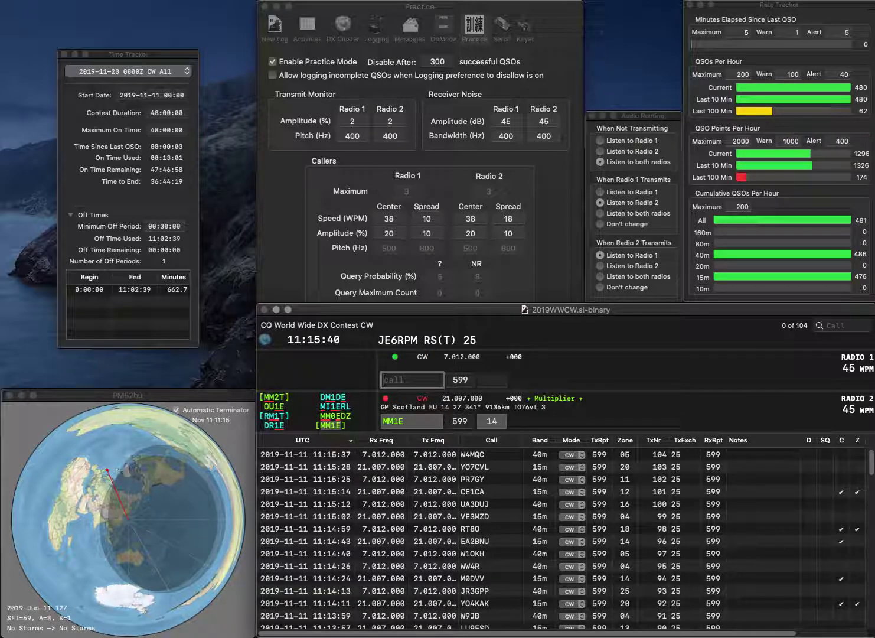
Step: Enter G3OLB as the call on Radio 1, send the exchange, and log the MM1E and G3OLB contacts
type("3OLB")
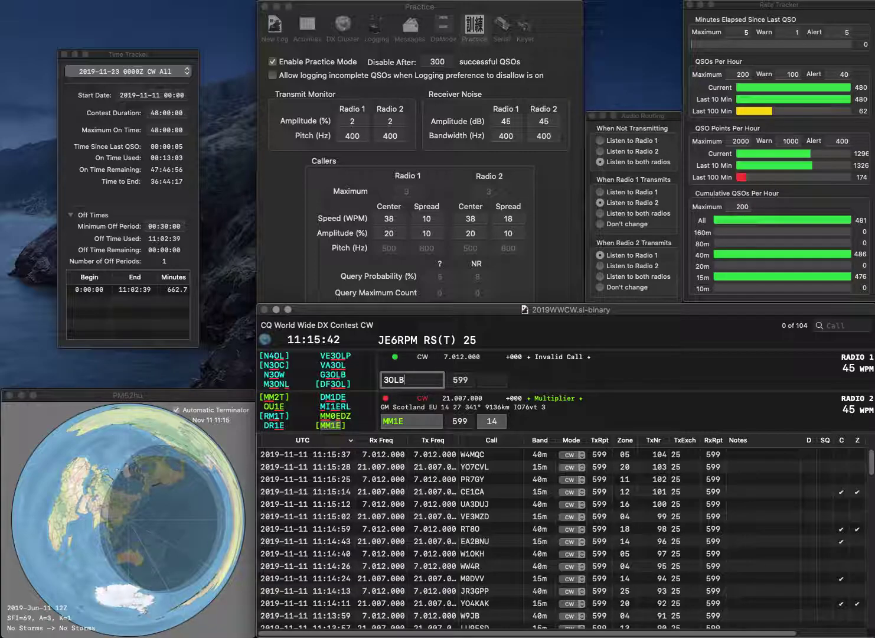
type("G")
key("Return")
key("Tab")
key("Return")
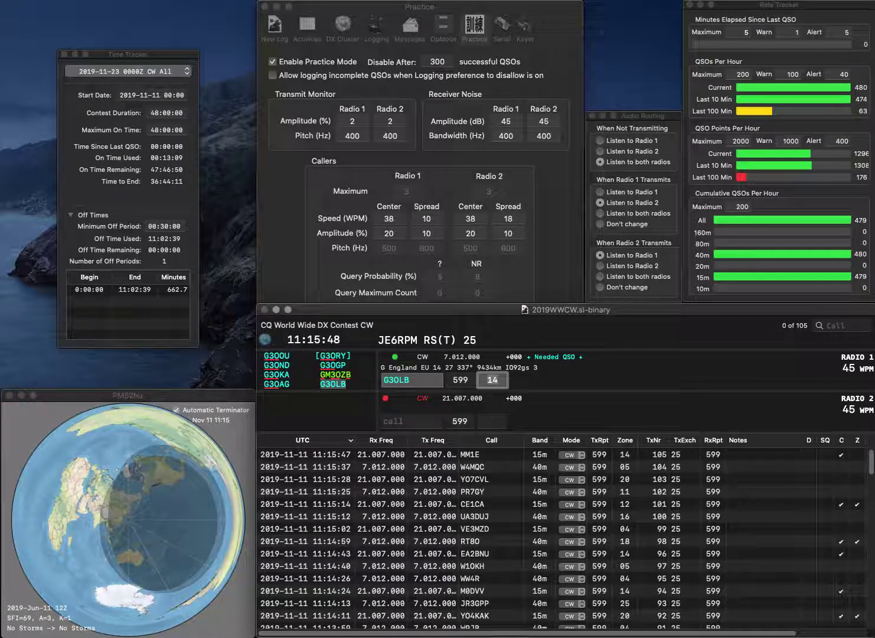
key("Return")
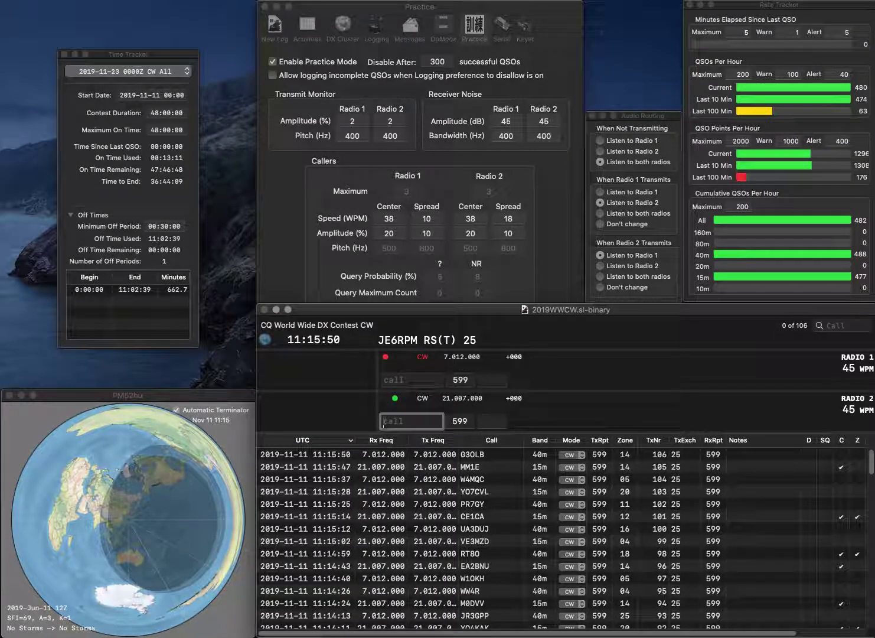
type("W0RT")
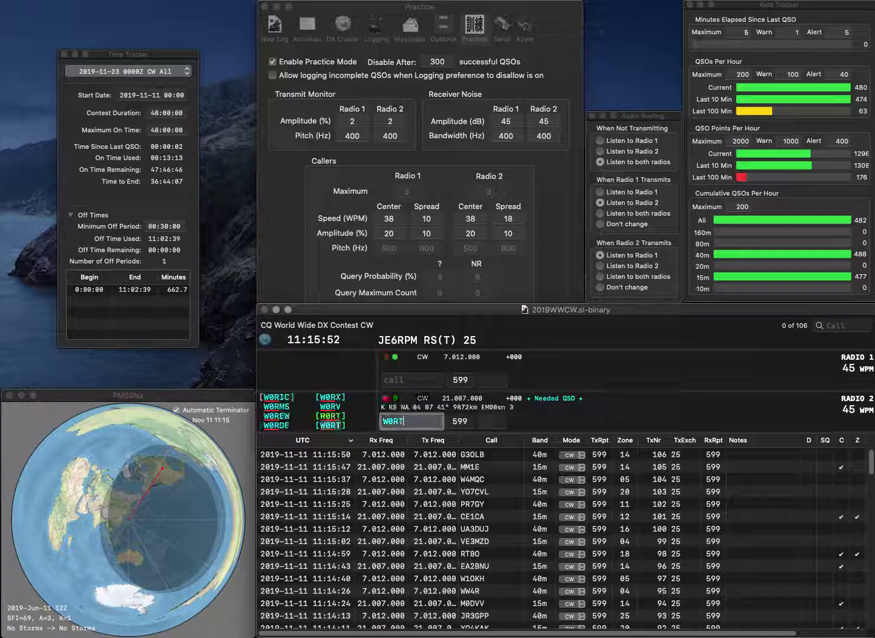
key("Return")
type("AA8P")
key("Return")
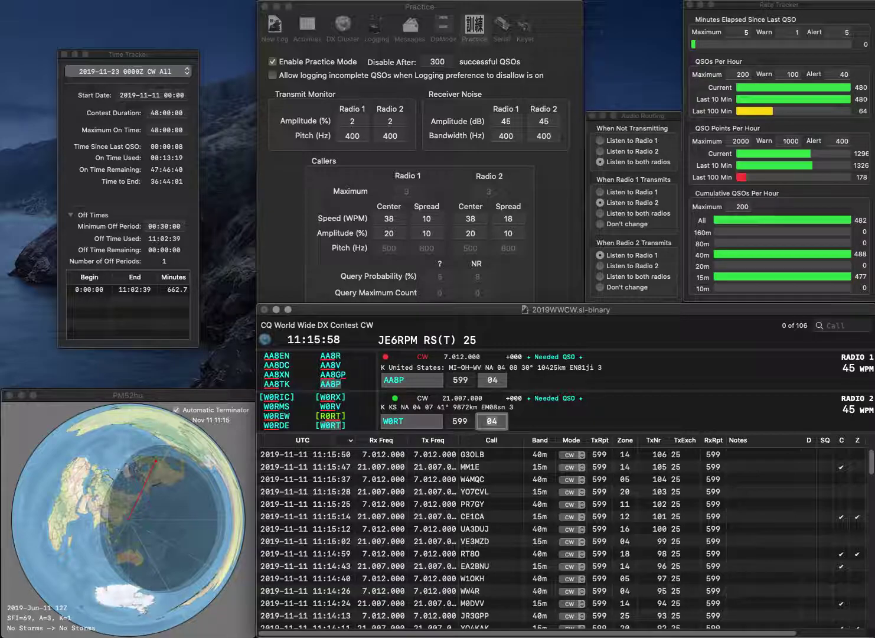
key("Return")
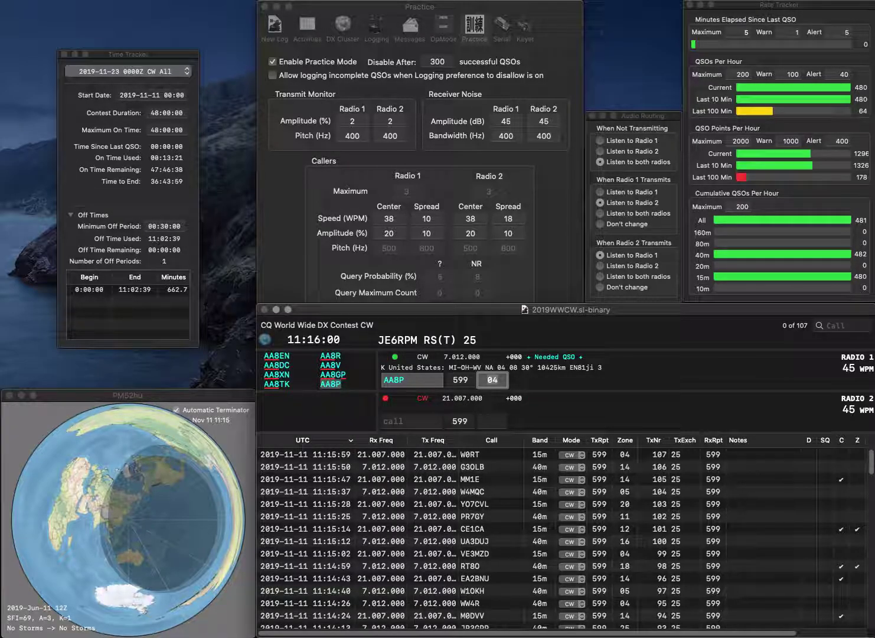
key("Return")
type("W5SGL")
key("Return")
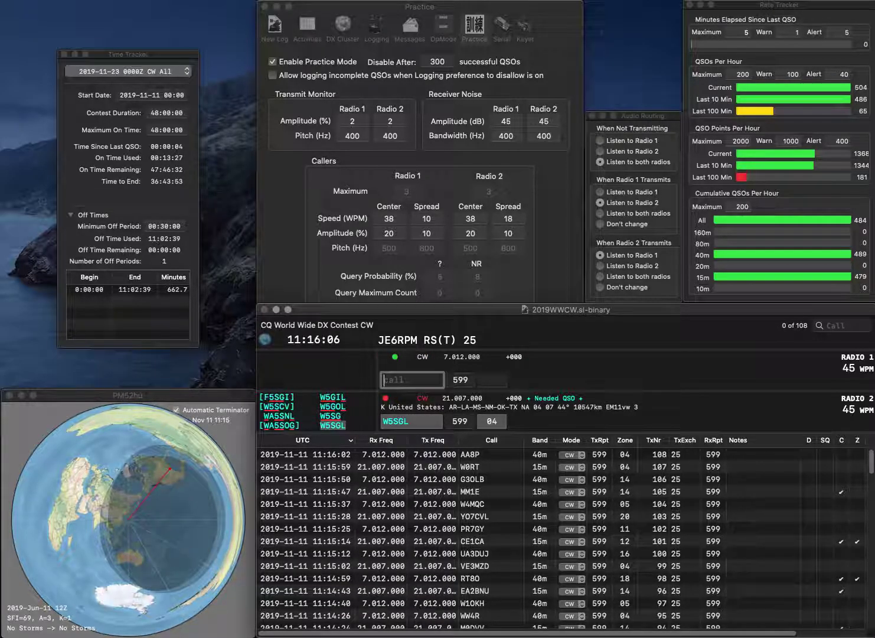
key("Return")
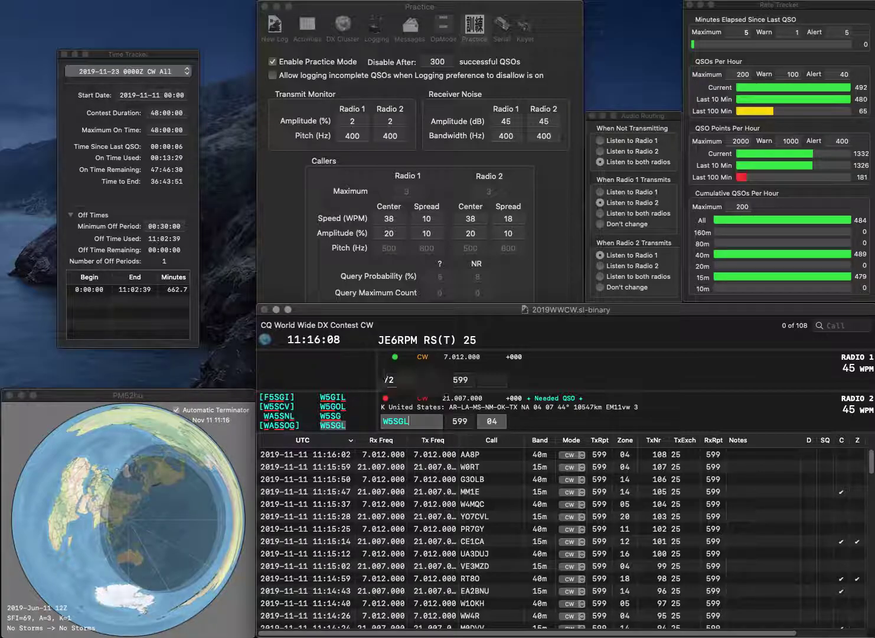
key("space")
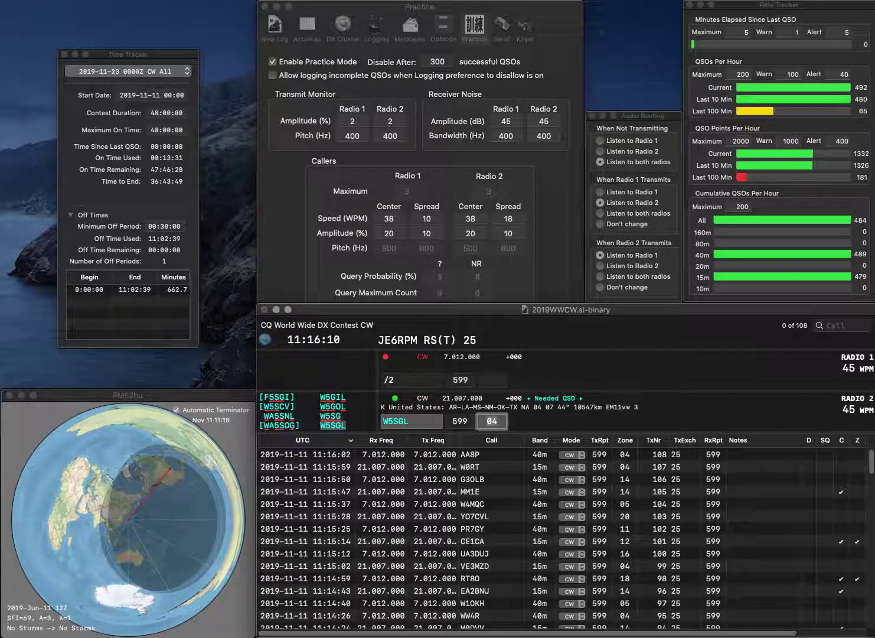
key("Return")
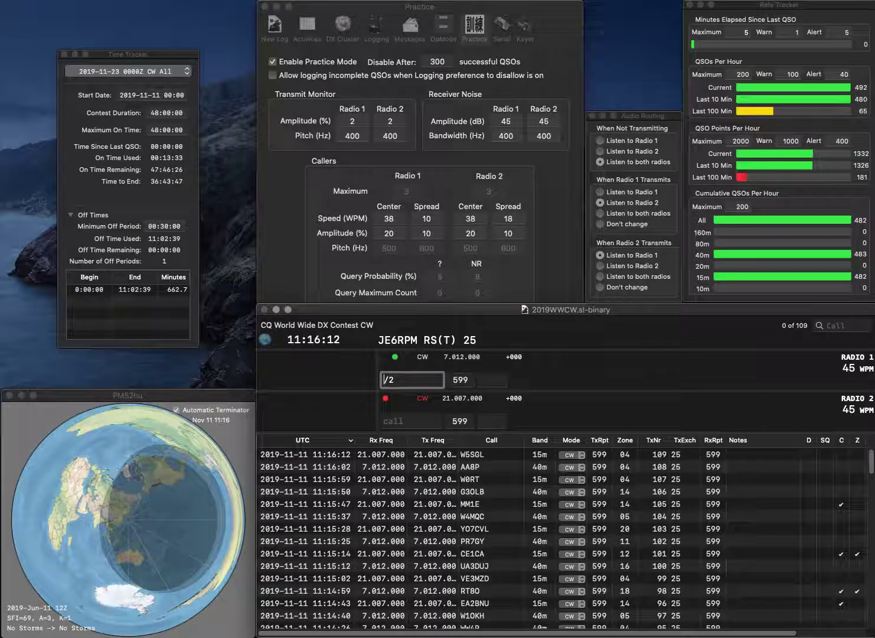
type("W4SIG")
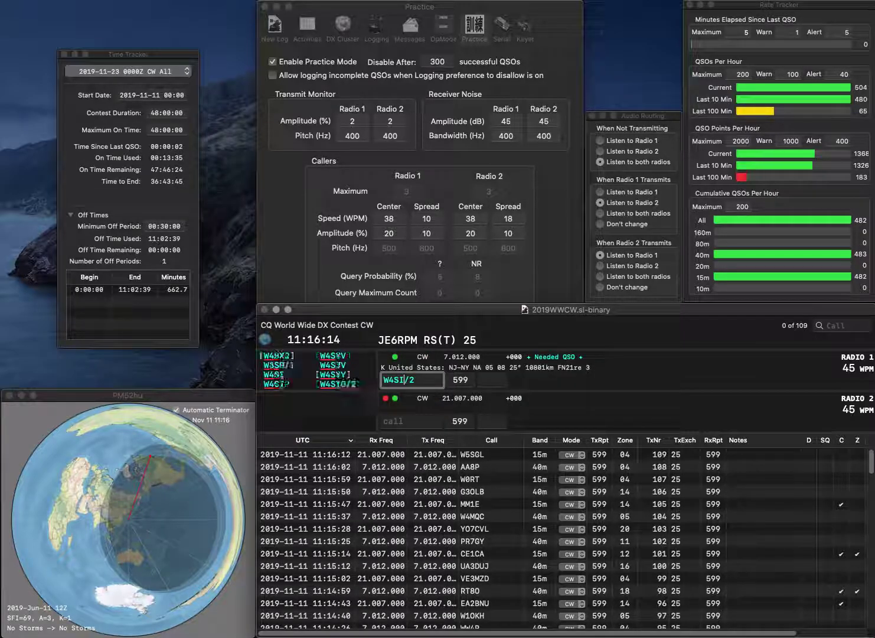
key("Return")
type("4UFK")
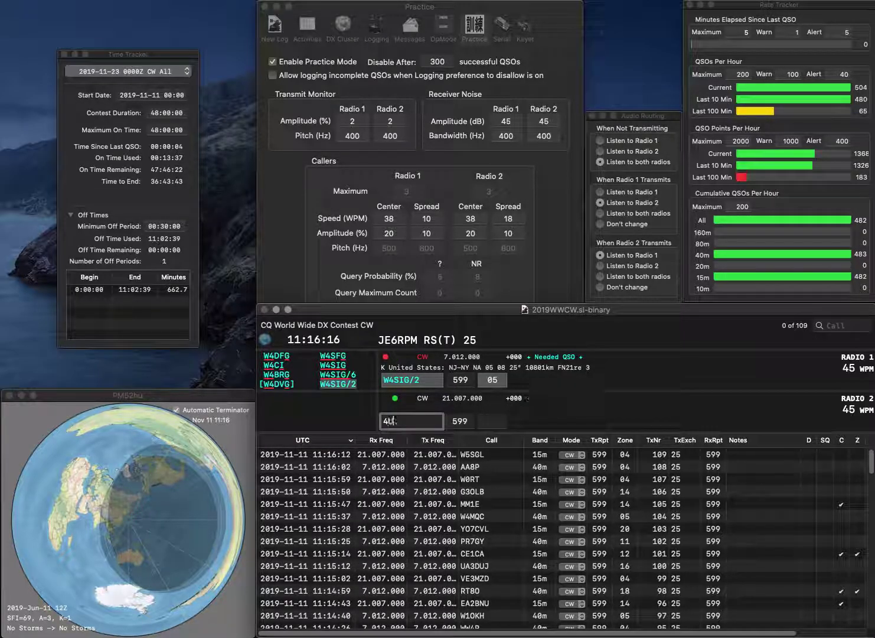
key("Home")
type("G")
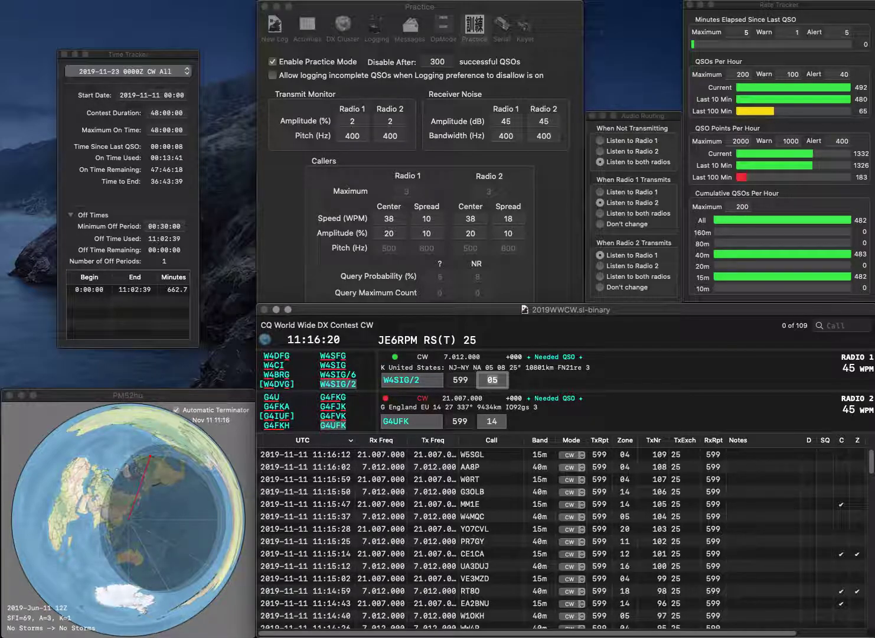
key("Return")
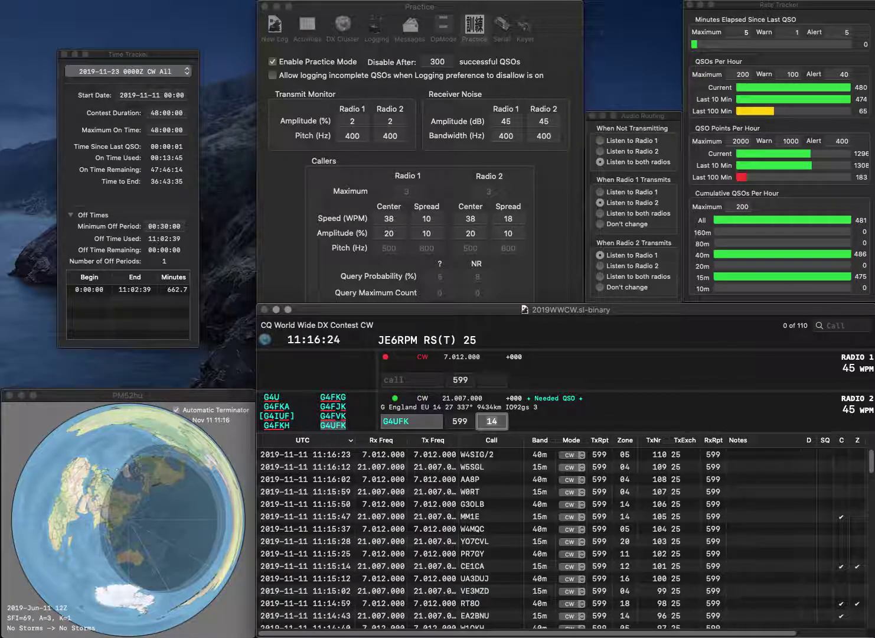
key("Return")
type("IK4JQ")
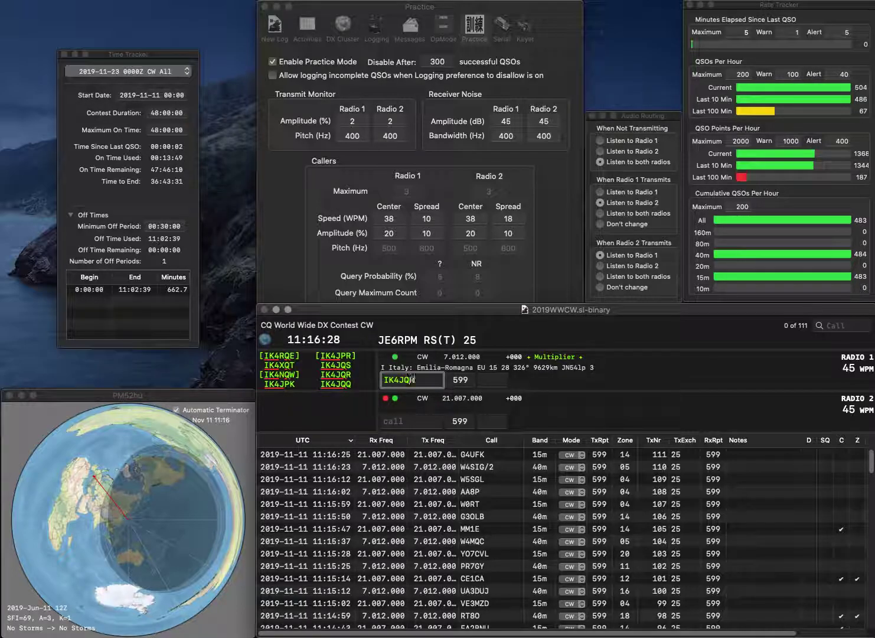
type("R")
key("Return")
type("HX")
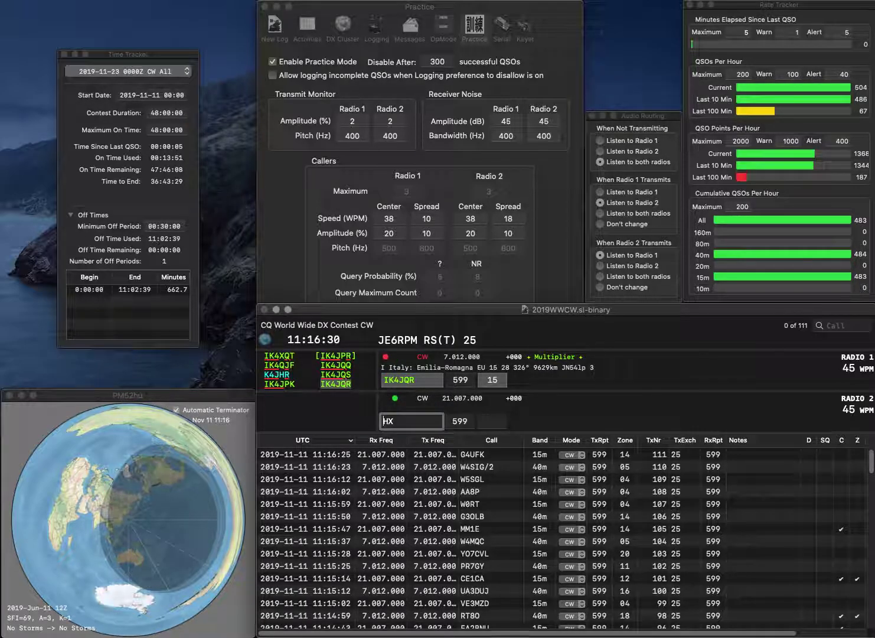
type("N2")
key("Return")
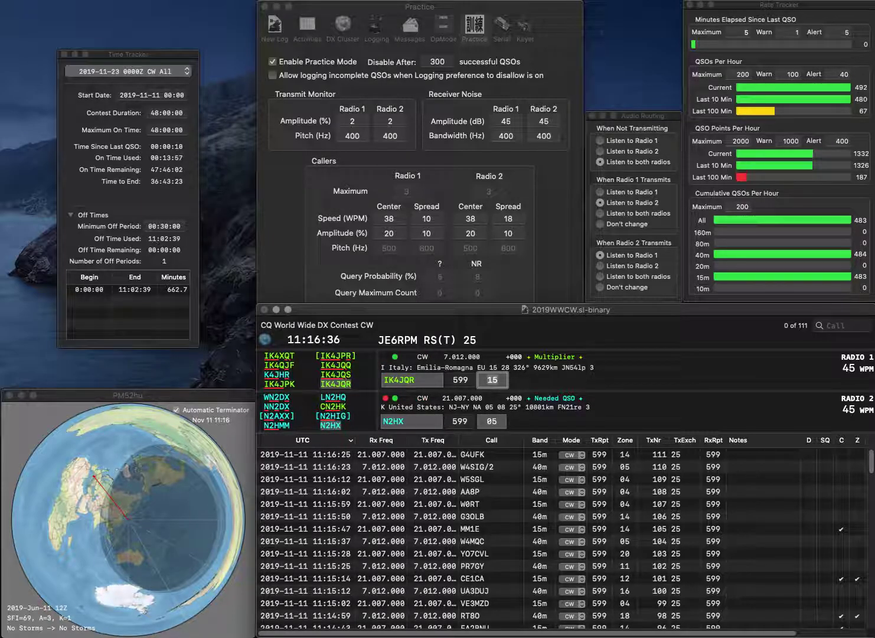
key("Return")
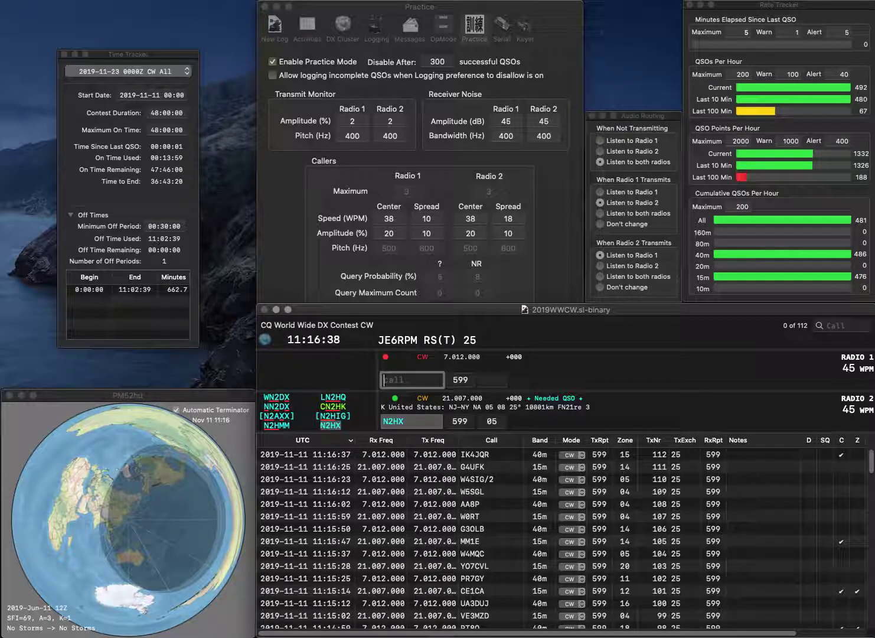
key("Return")
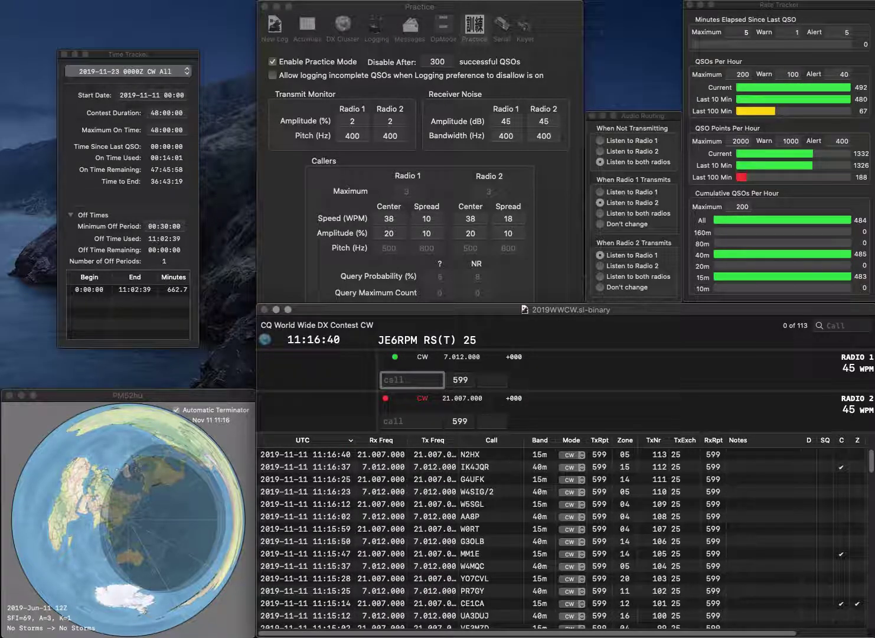
Step: Answer M1CEC on Radio 1, enter the partial call 5XV on Radio 2, and log the M1CEC contact
type("M1CEC")
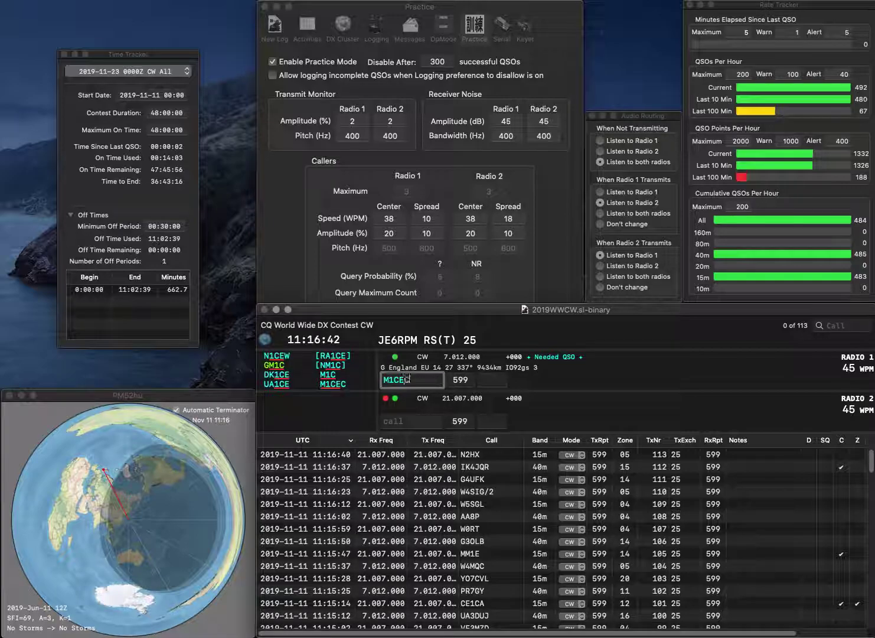
key("Return")
type("55")
key("BackSpace")
type("XV")
key("Up")
key("Tab")
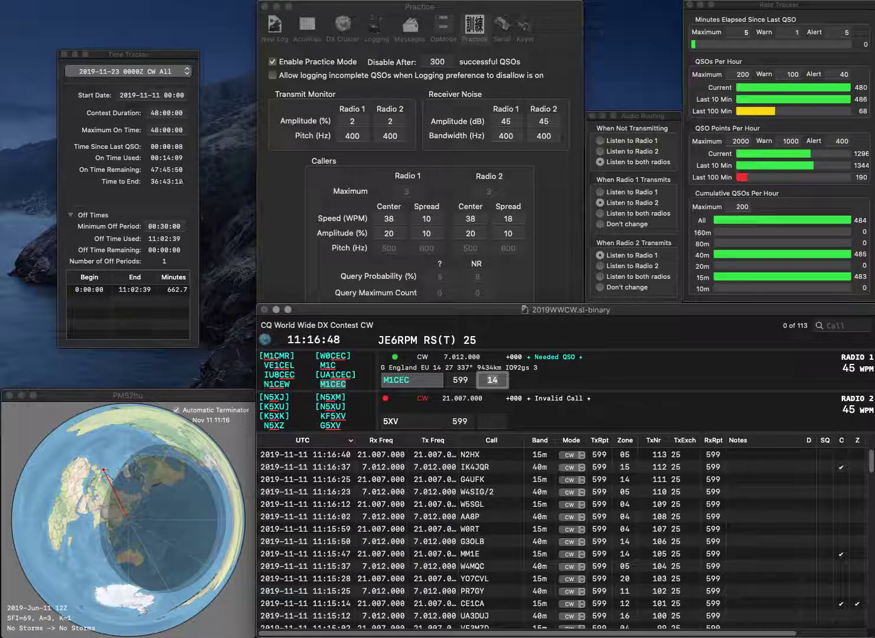
key("Return")
type("K")
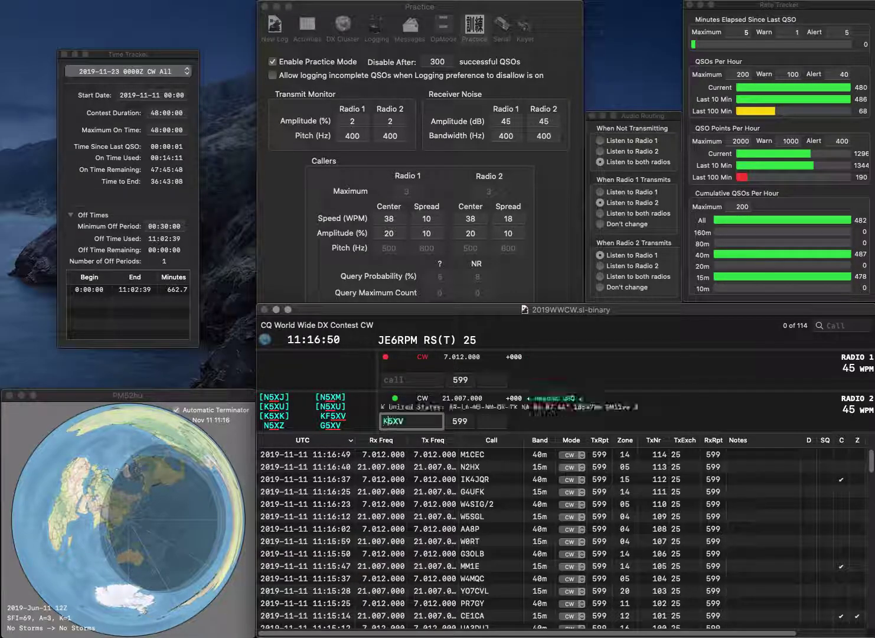
type("F")
key("Return")
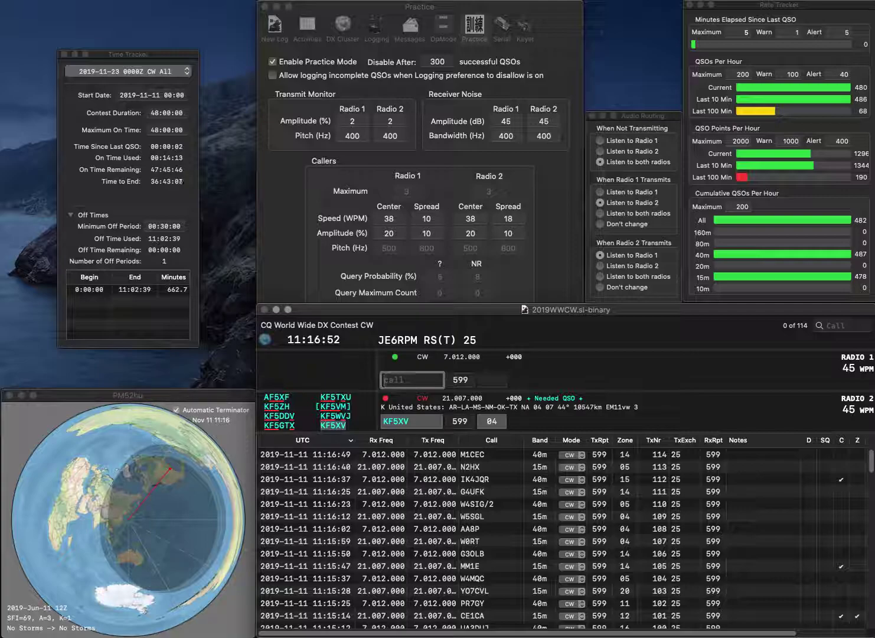
type("DL5IF")
key("Return")
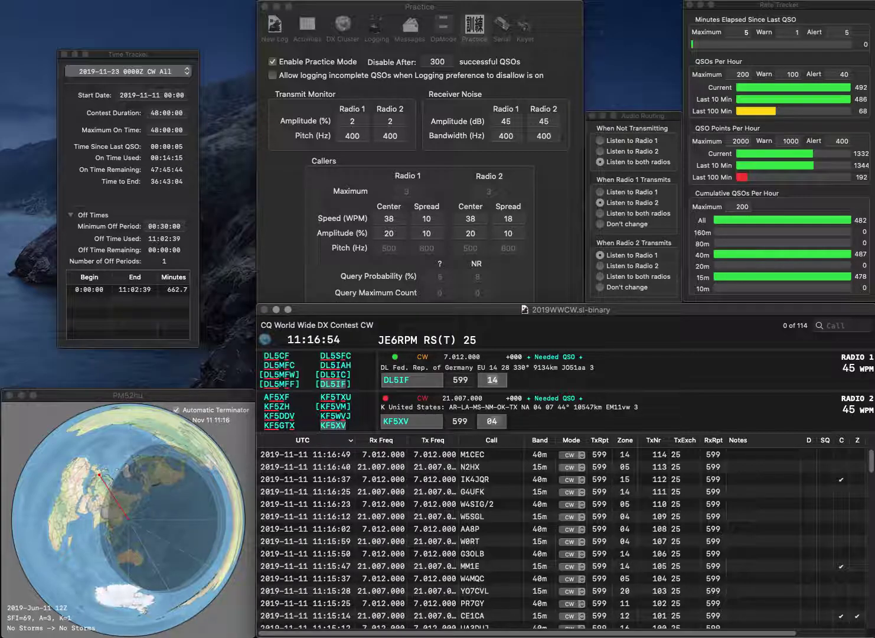
key("Return")
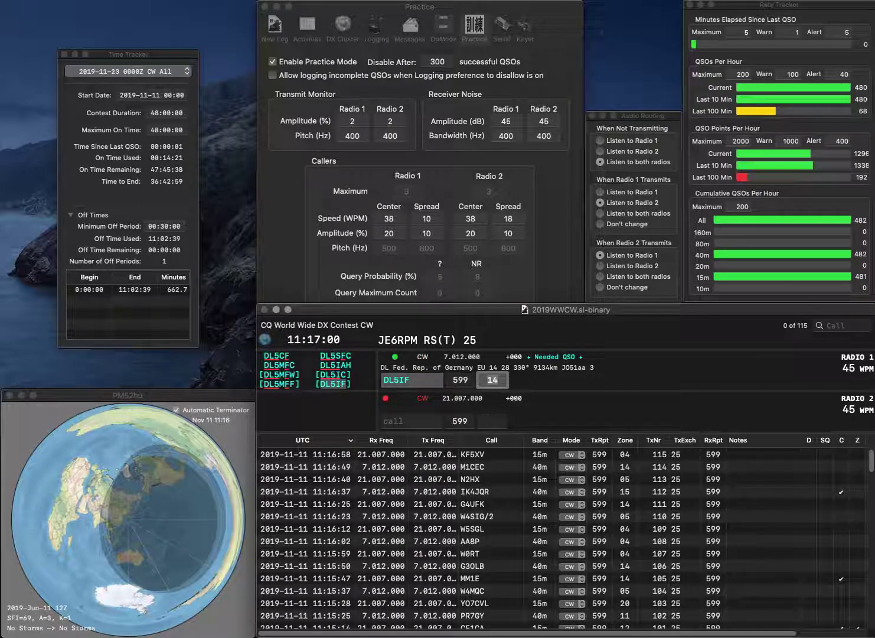
type("HA7")
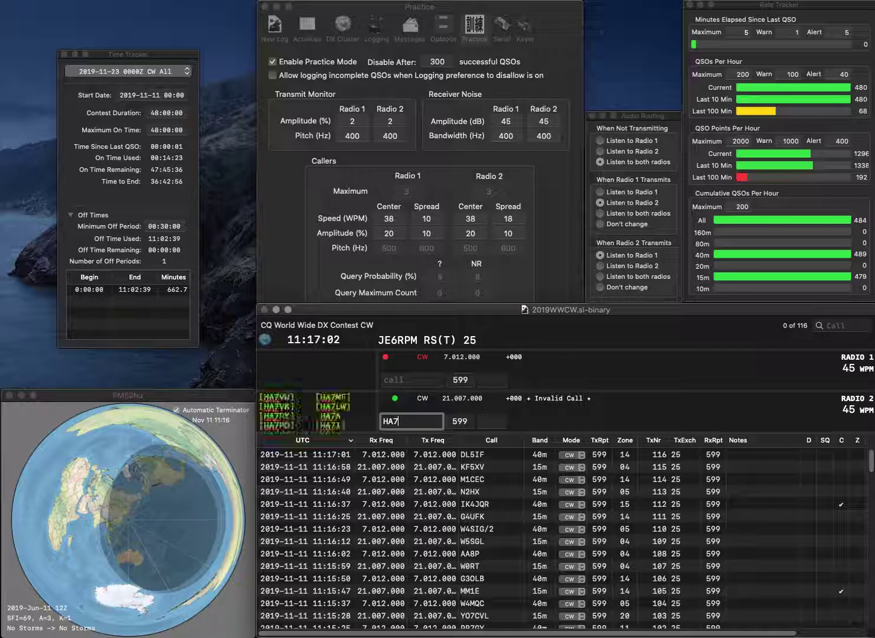
type("LW")
key("Return")
type("K")
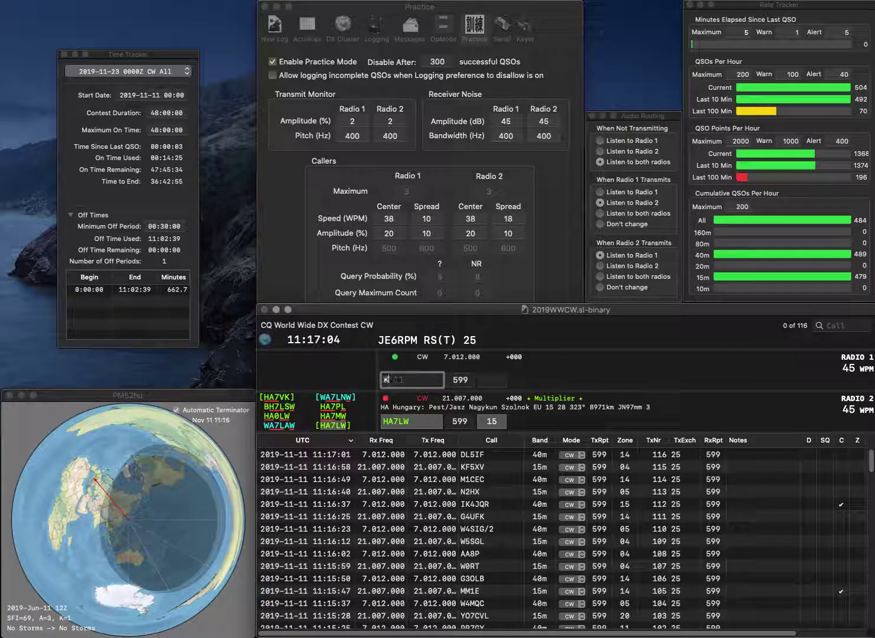
type("H7V")
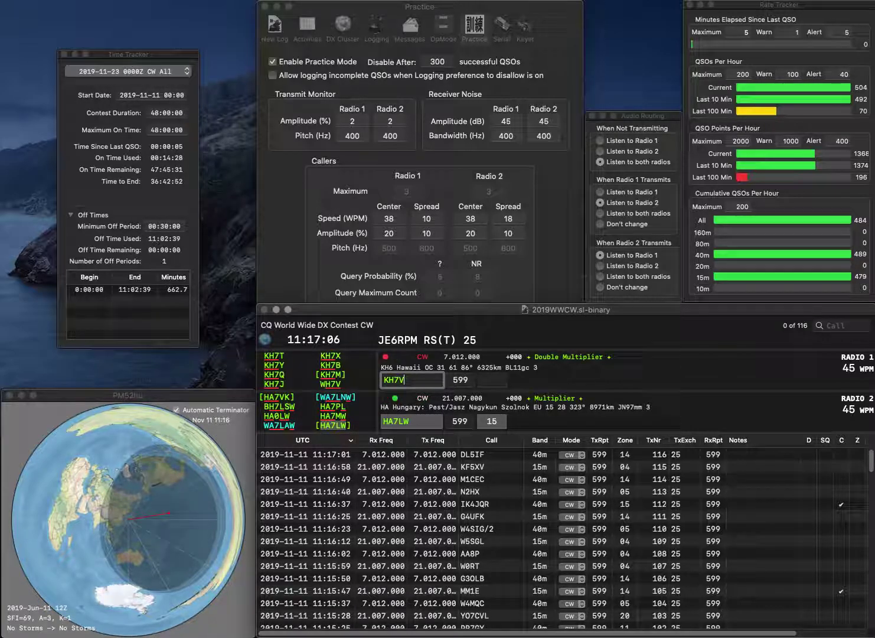
key("Return")
key("Tab")
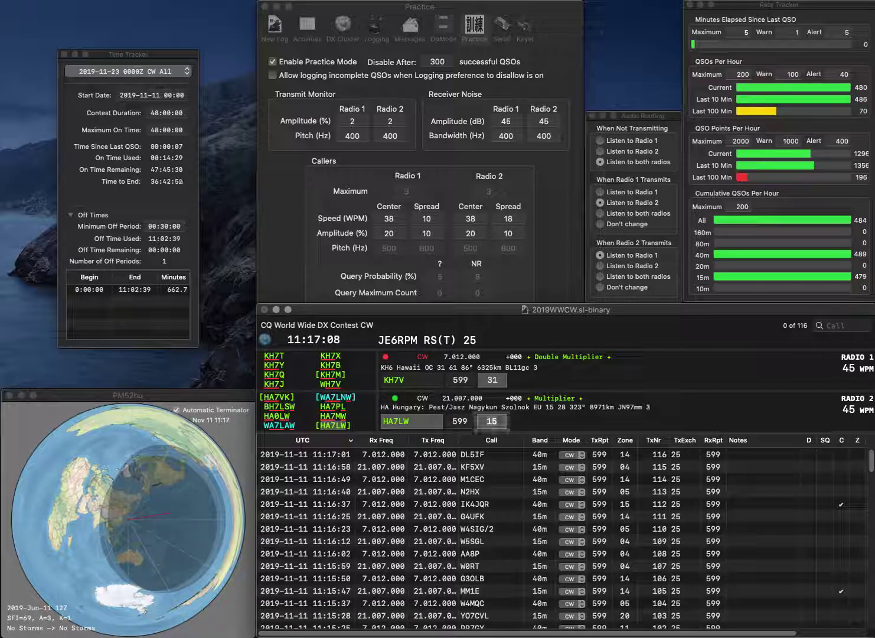
key("Return")
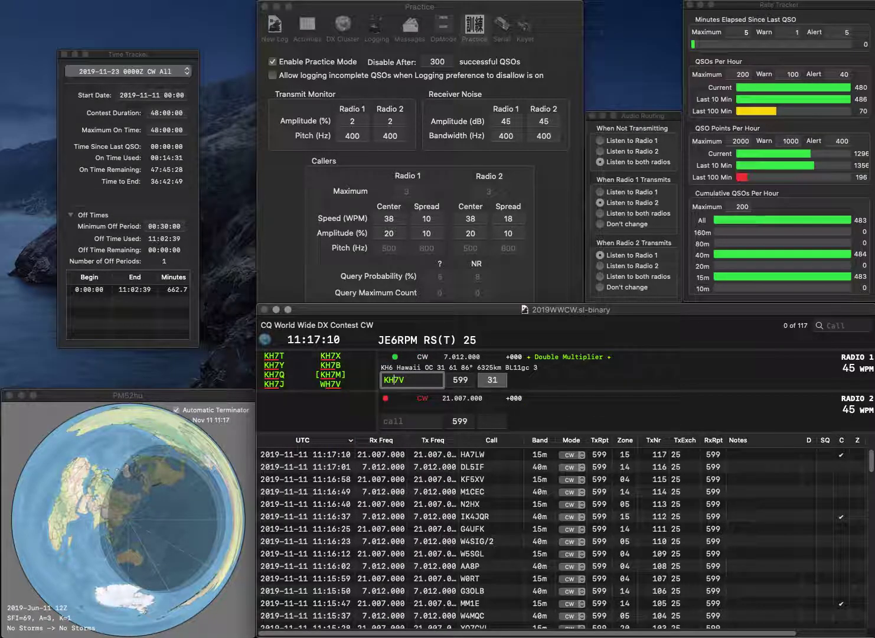
Step: Correct the Radio 1 call to KS7V, answer WA5BDU on Radio 2, and log both contacts
key("BackSpace")
type("S")
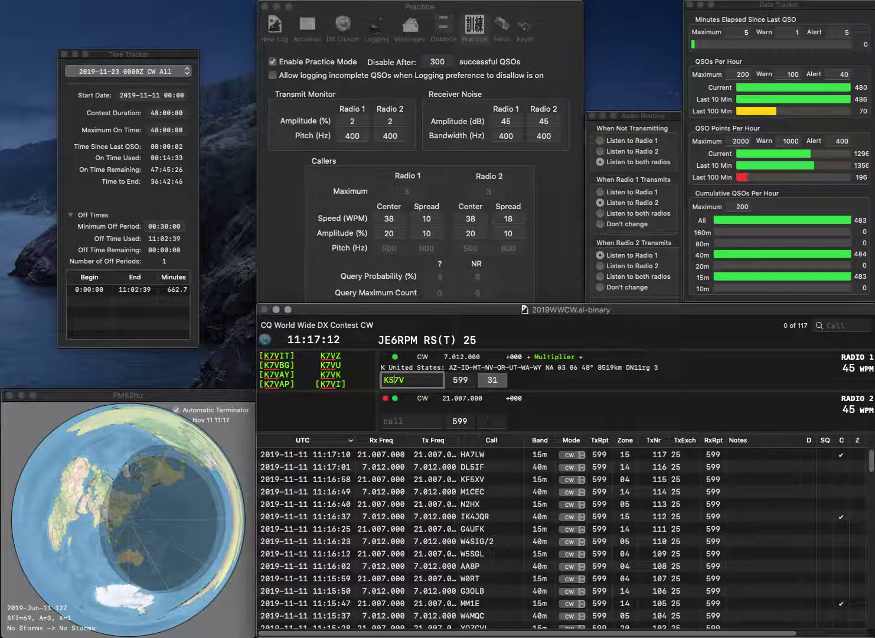
key("Return")
type("WA5BDU")
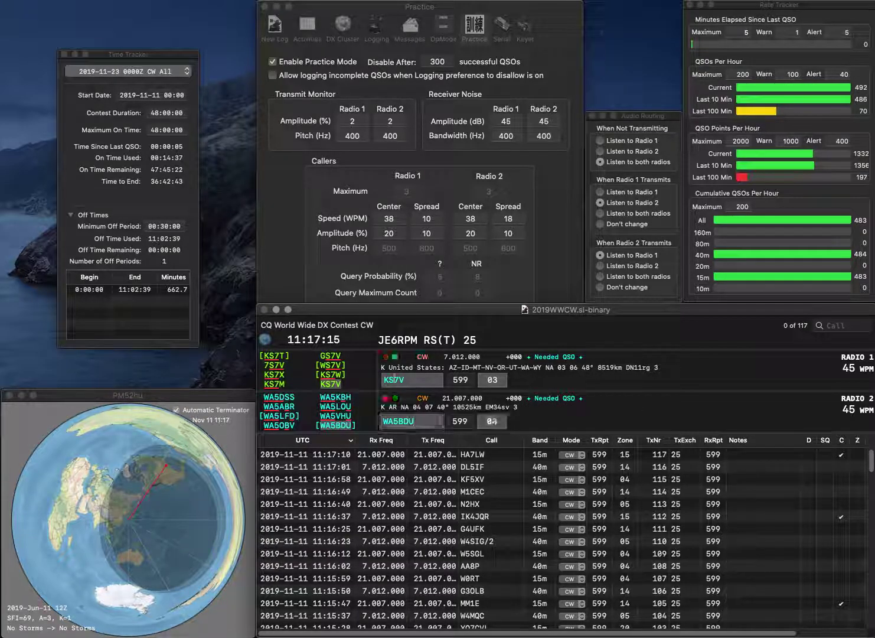
key("Return")
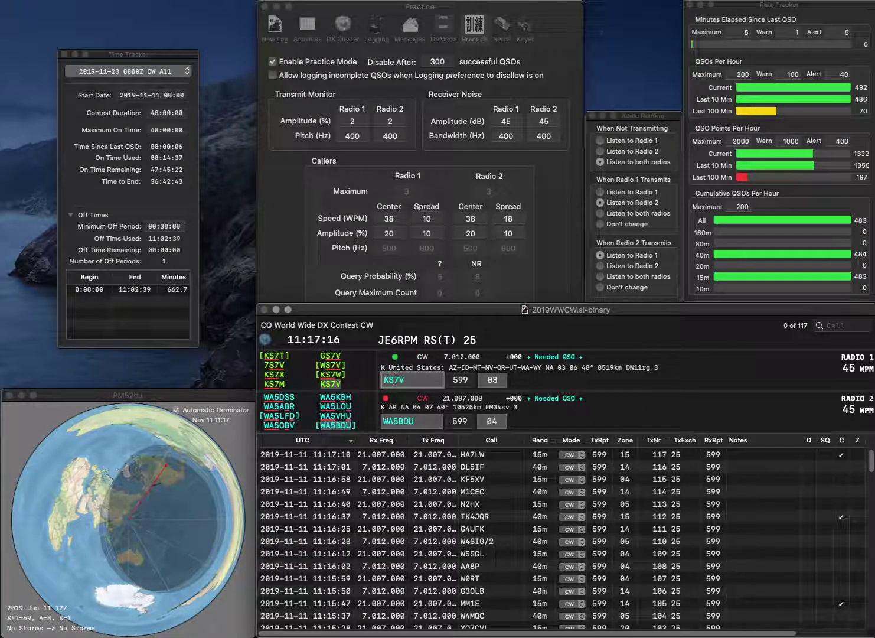
key("Return")
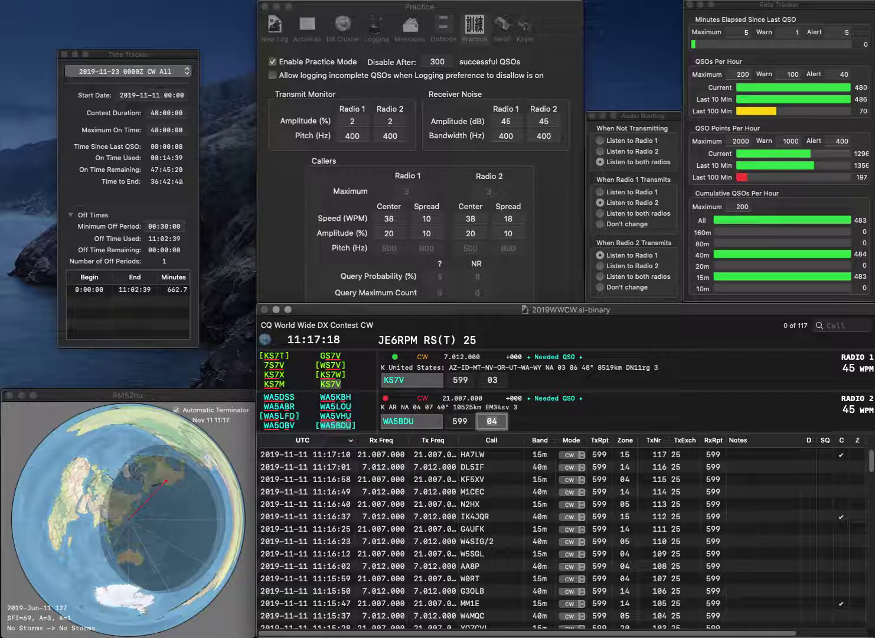
key("Return")
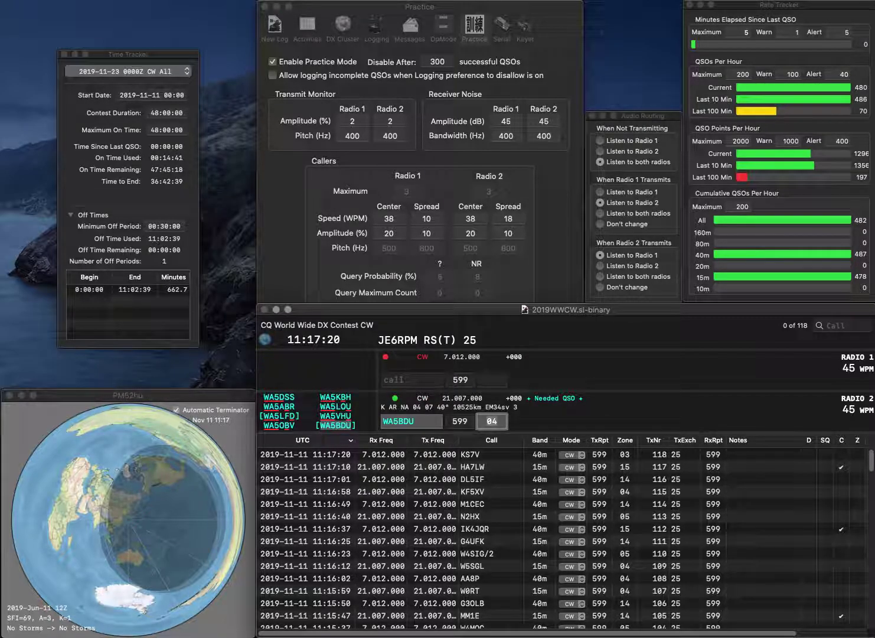
key("Return")
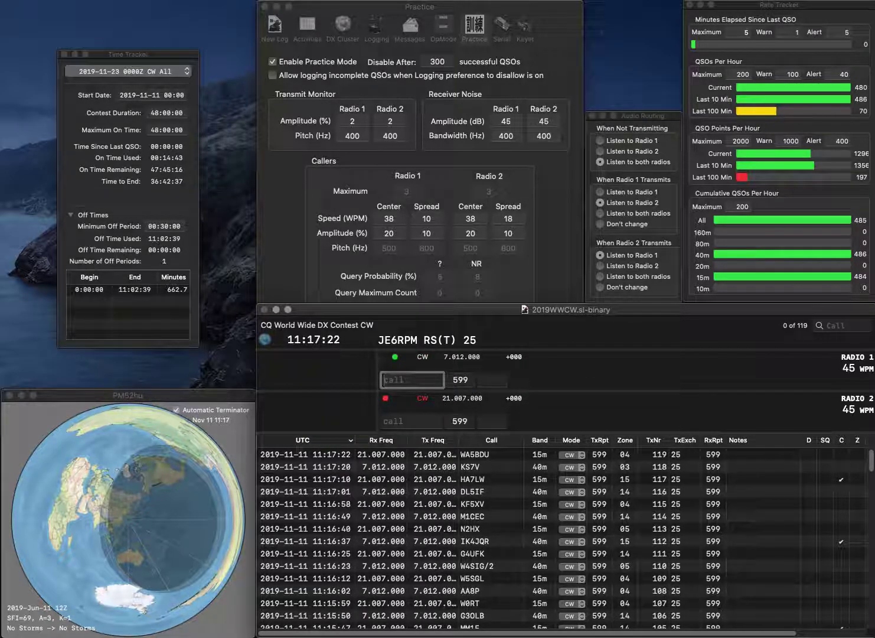
type("W6DSG")
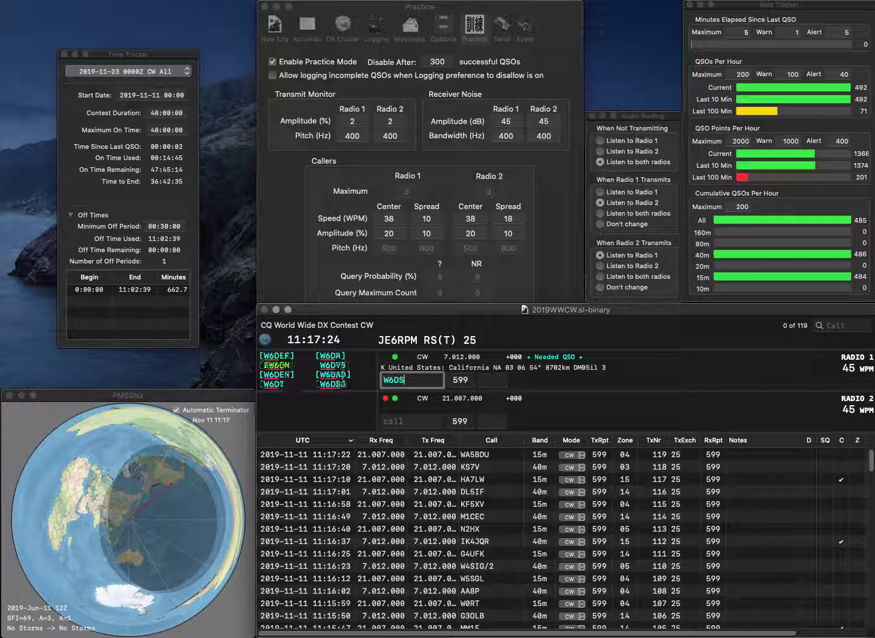
key("Return")
type("YO3FF")
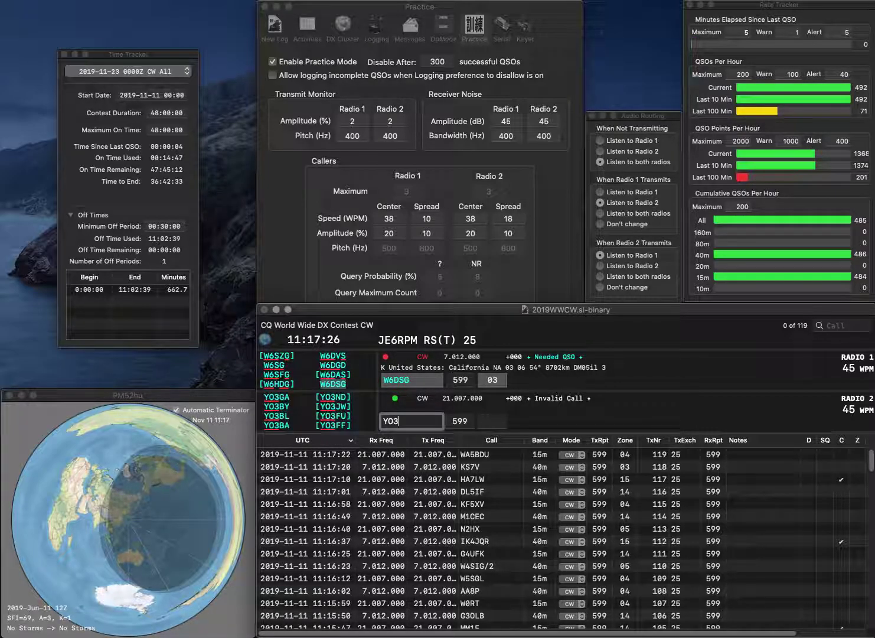
key("Return")
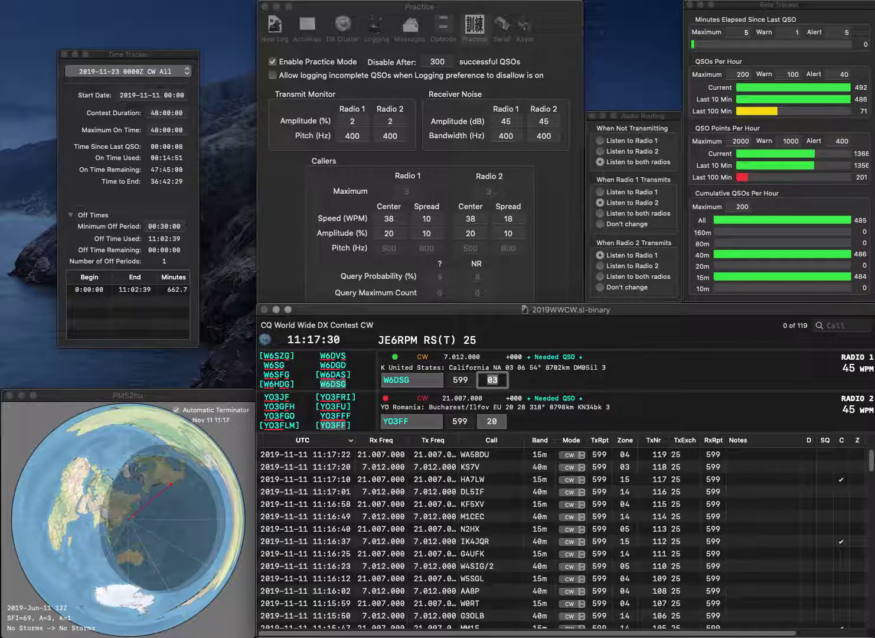
key("Down")
key("Return")
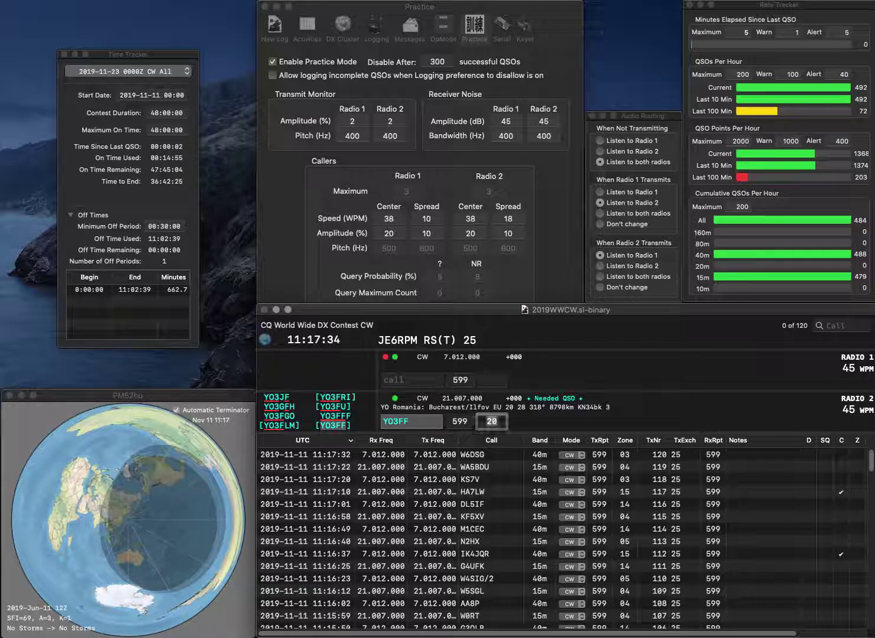
key("Return")
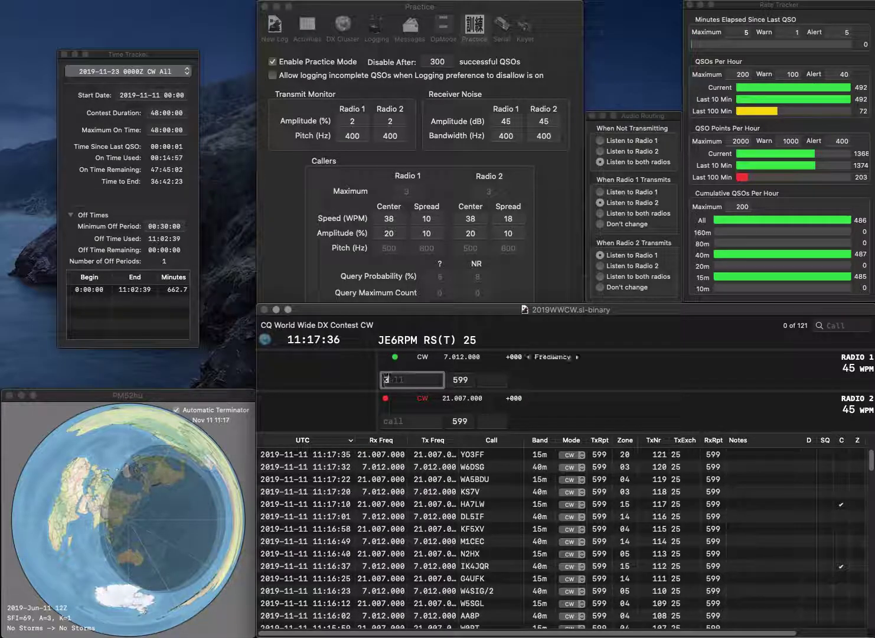
type("3")
key("BackSpace")
type("SM")
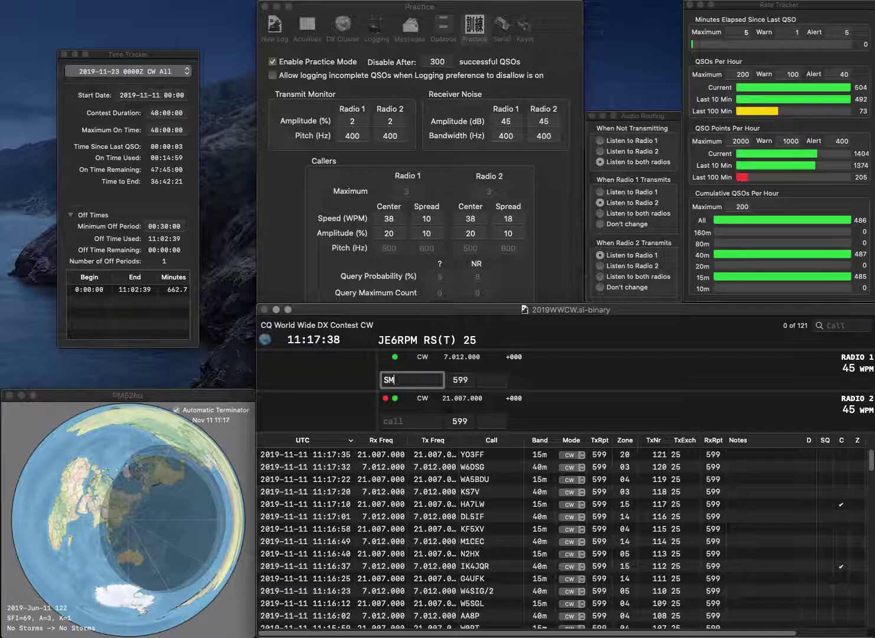
type("56")
key("Return")
type("ON4")
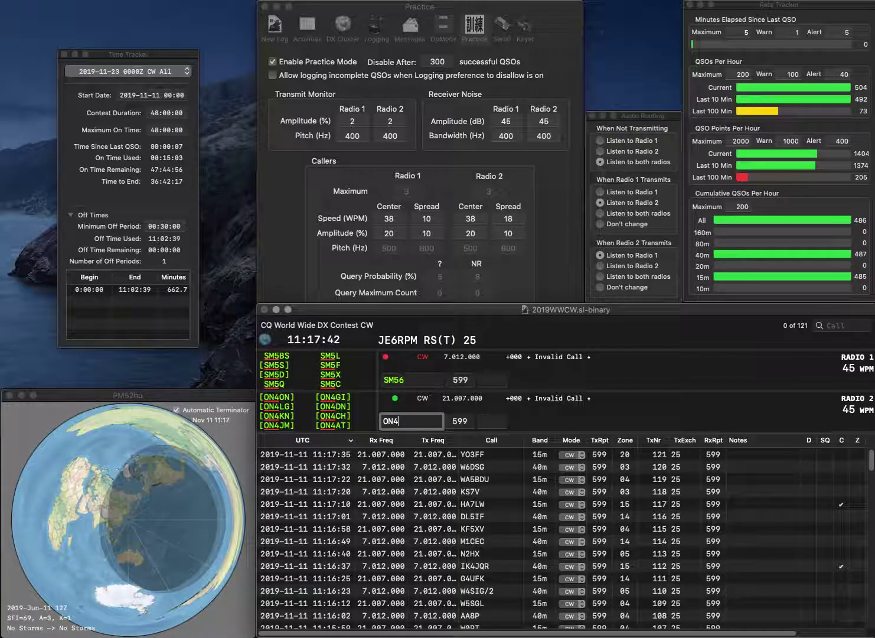
type("QJ")
key("Return")
key("BackSpace")
key("BackSpace")
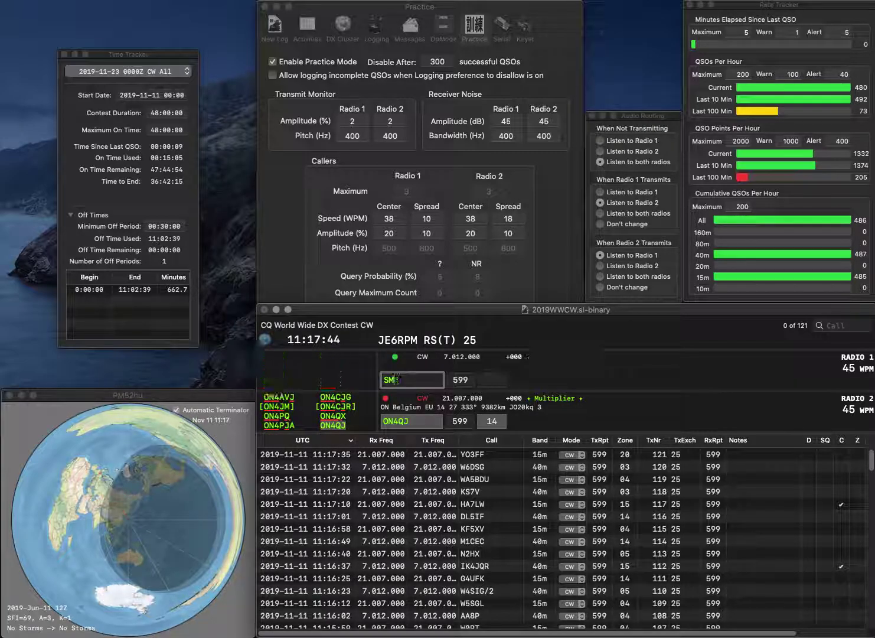
type("3I")
key("Left")
key("Left")
key("Left")
key("BackSpace")
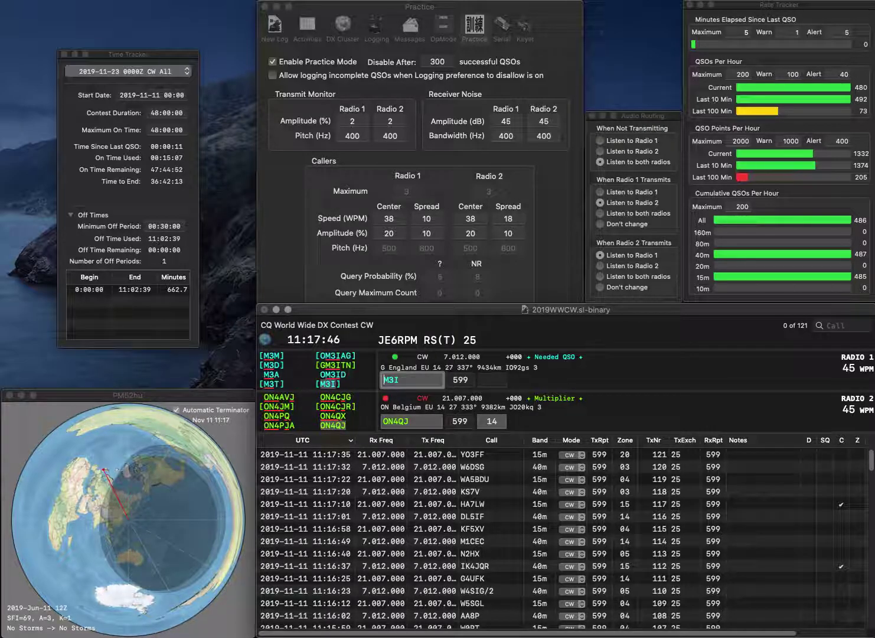
key("Return")
key("Return")
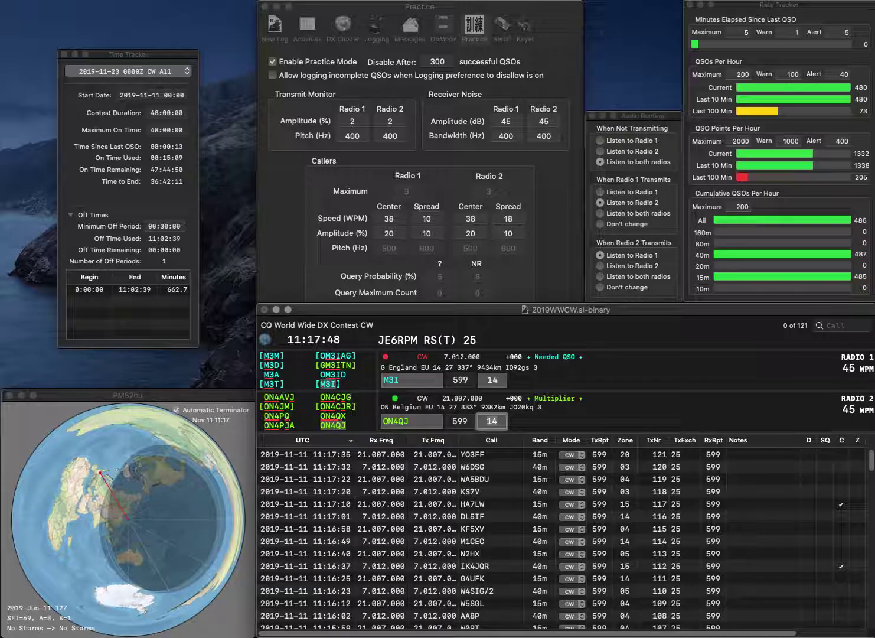
key("Return")
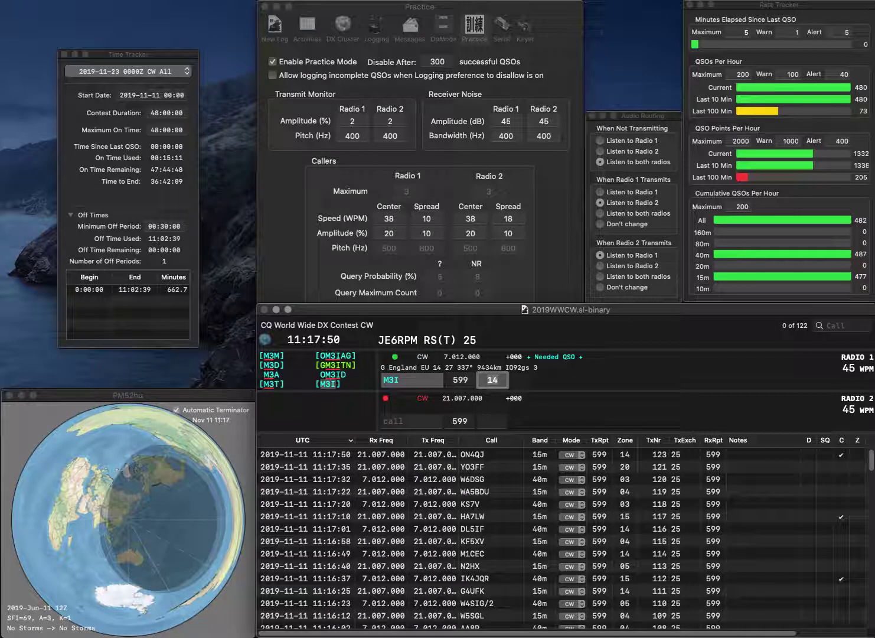
key("Return")
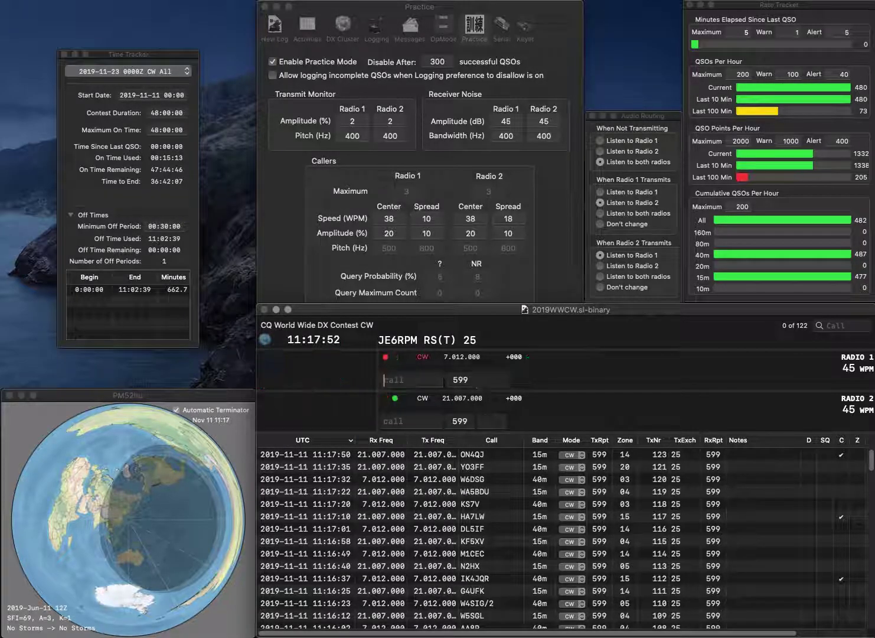
type("PA3ELQ")
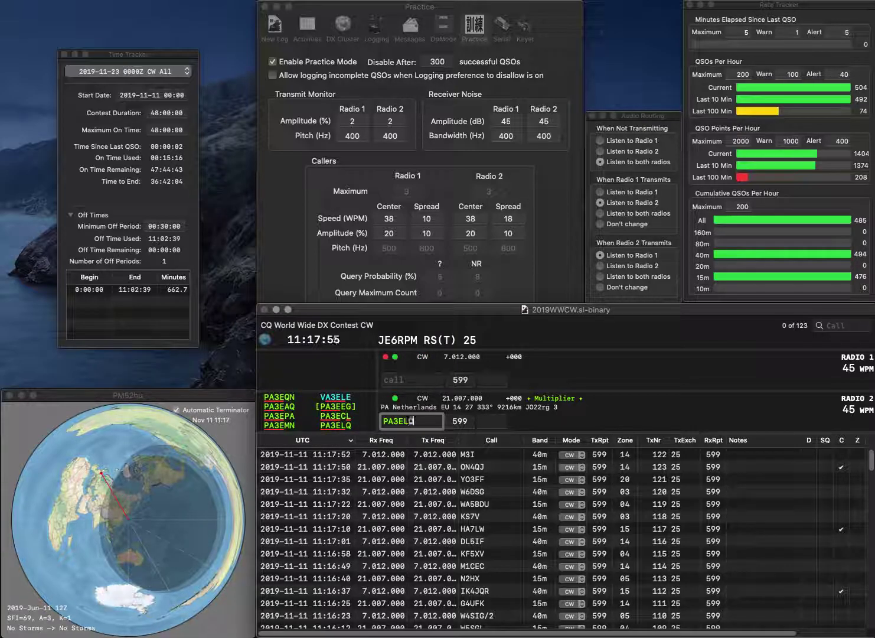
key("Return")
left_click(385, 379)
type("6MCW")
key("Home")
type("SM")
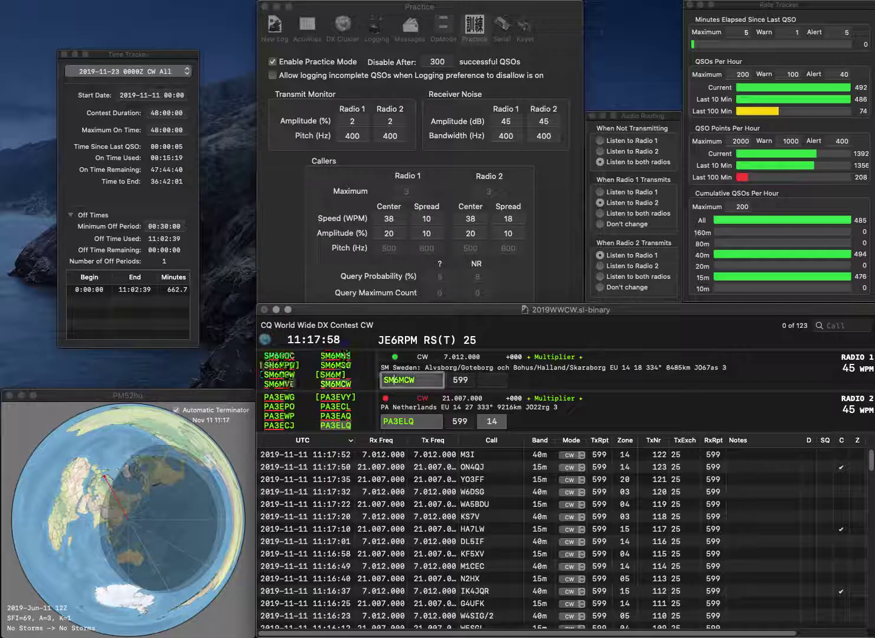
key("Return")
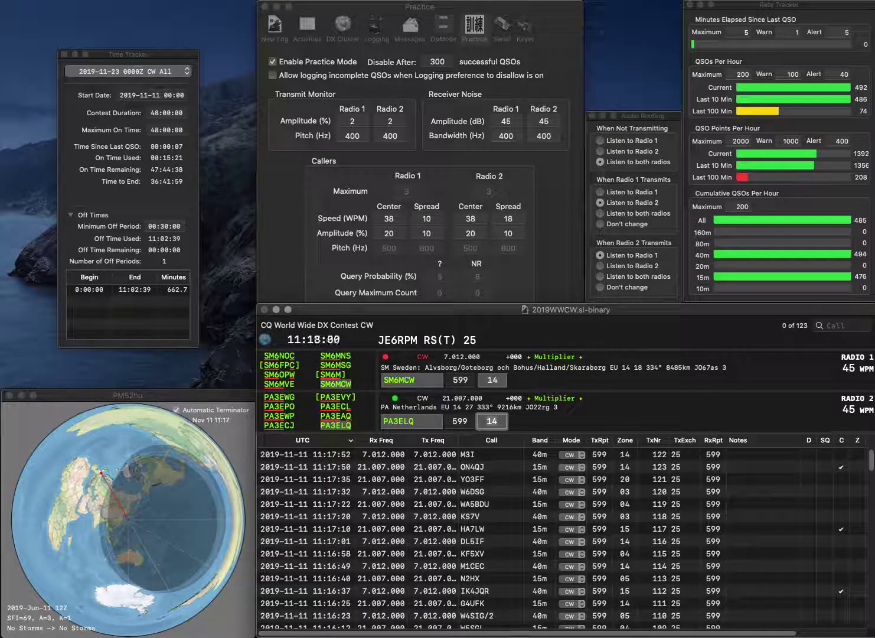
key("Return")
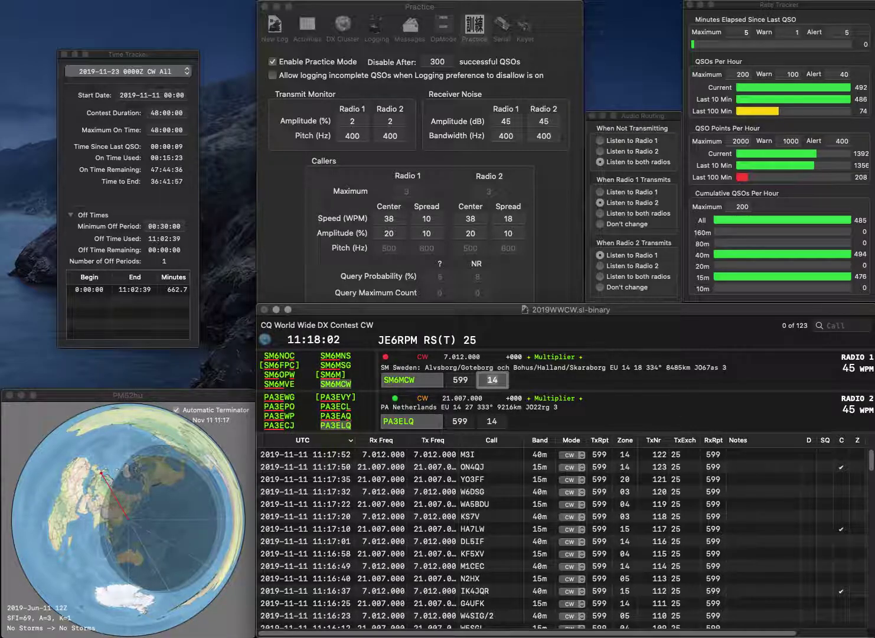
key("Return")
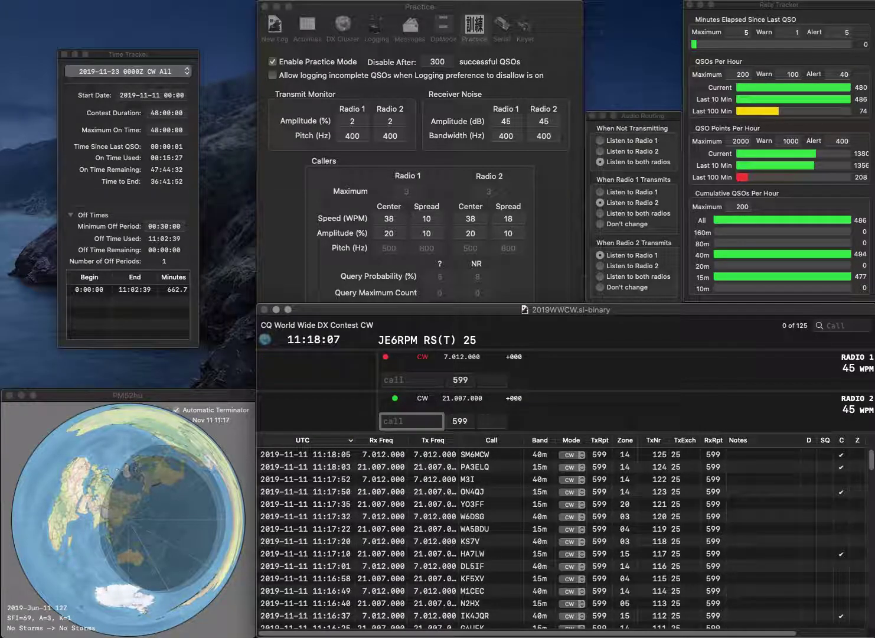
type("DL1IF")
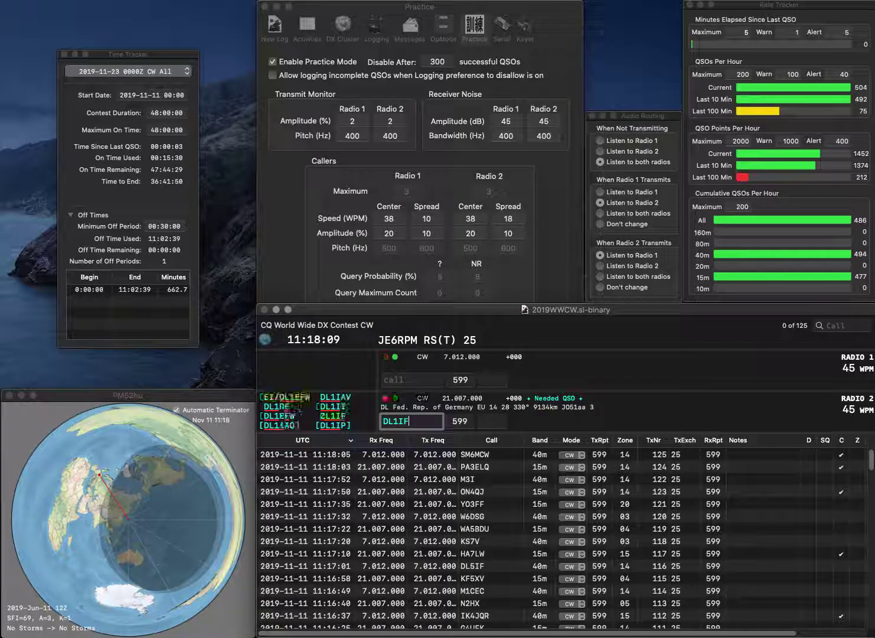
key("Return")
type("AA0AI")
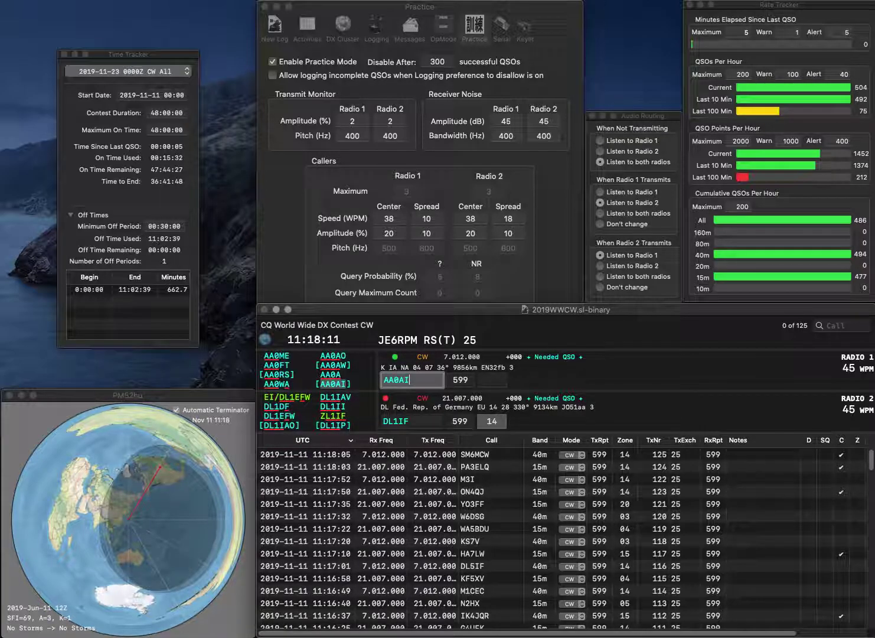
key("Return")
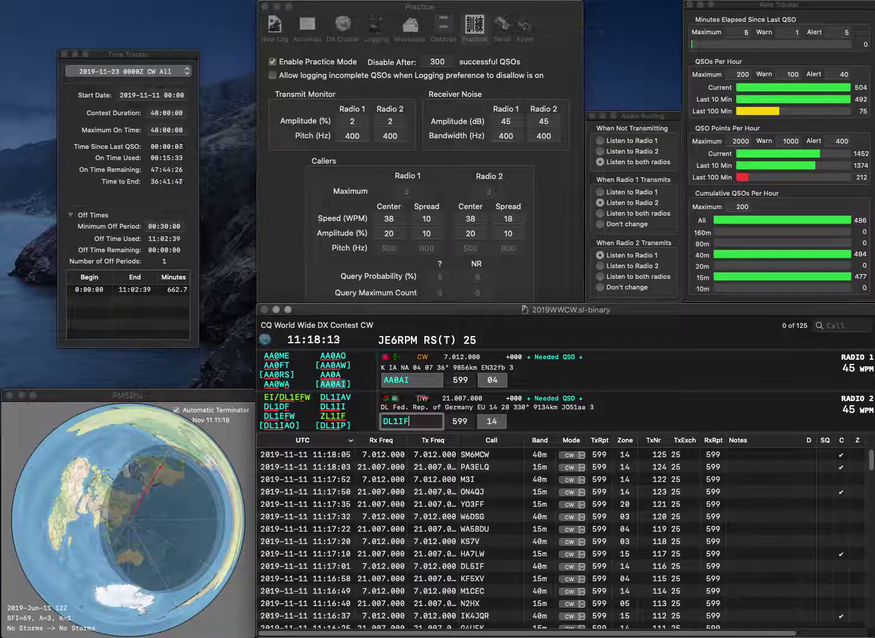
Step: Correct the Radio 2 call to ZL1IF, resend its exchange, and log the AA0AI and ZL1IF contacts
key("Delete")
type("Z")
key("Return")
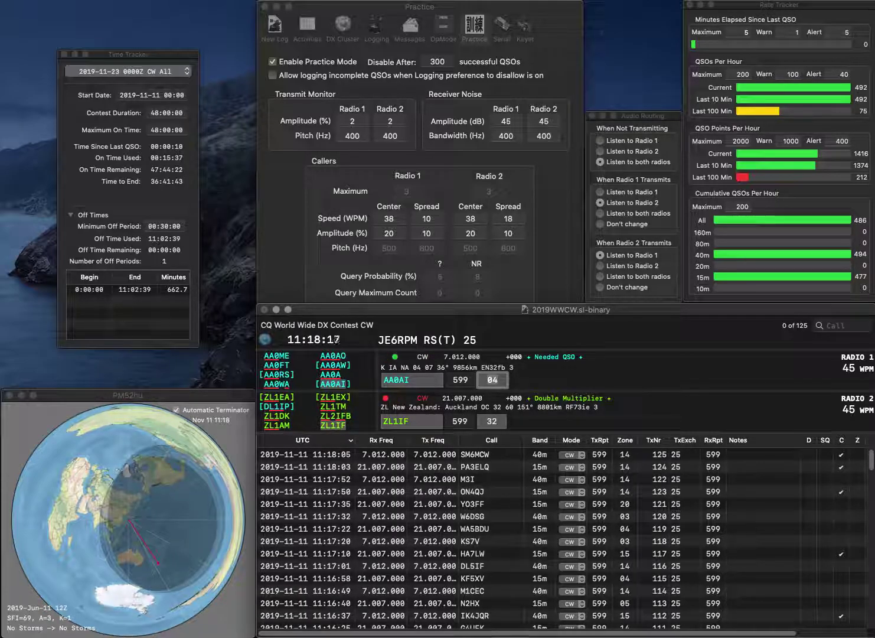
key("Return")
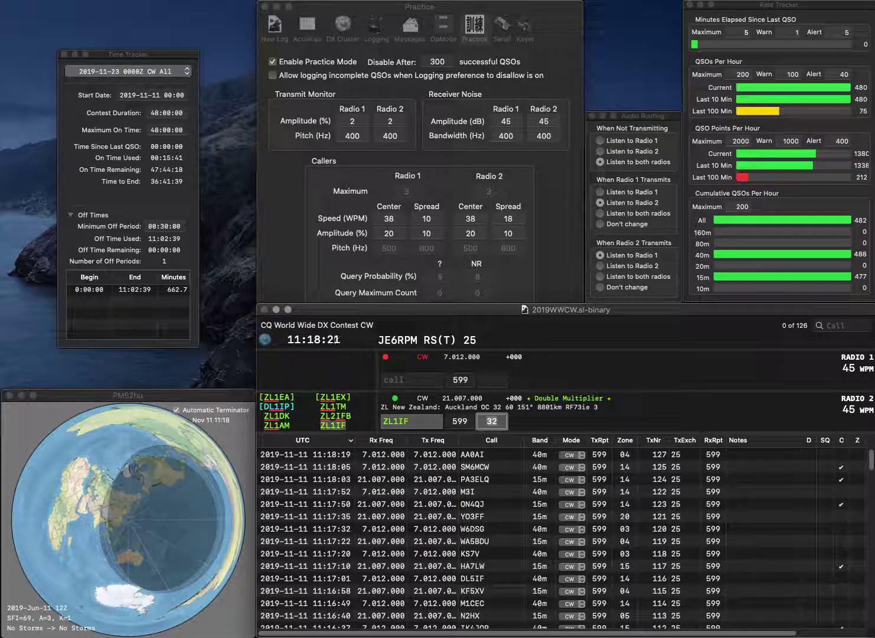
key("Return")
Step: Answer LY5G on Radio 1 and VC2I on Radio 2, and log the LY5G contact
type("LY5G")
key("Return")
type("VC2I")
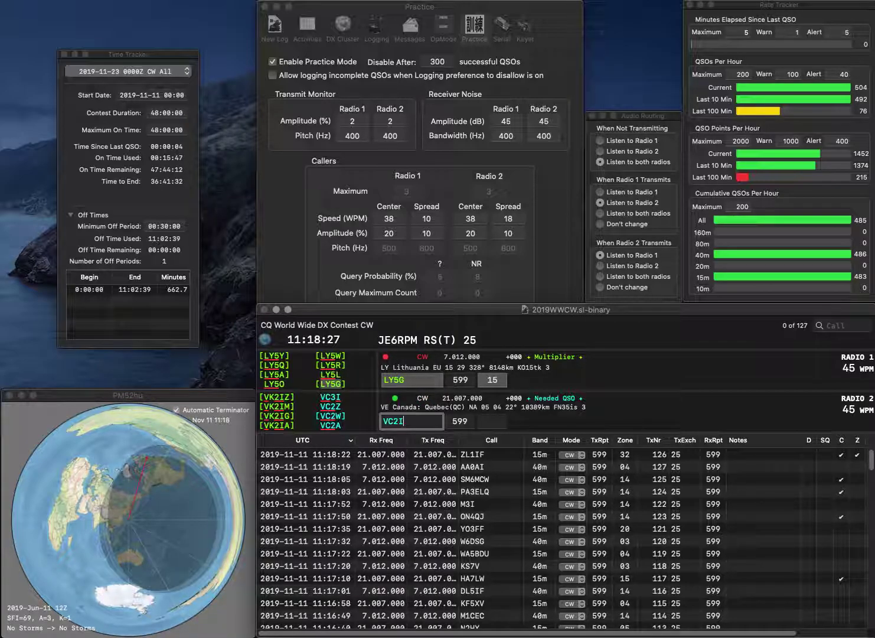
key("Return")
key("space")
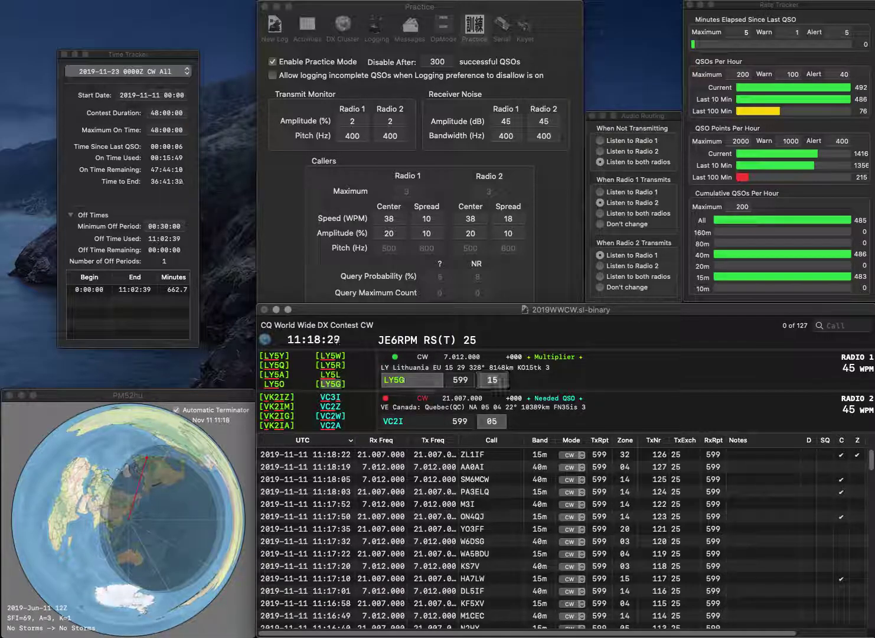
key("space")
key("Return")
Step: Correct the Radio 2 call to VC3I and send its exchange
key("space")
key("Left")
key("BackSpace")
type("3")
key("Return")
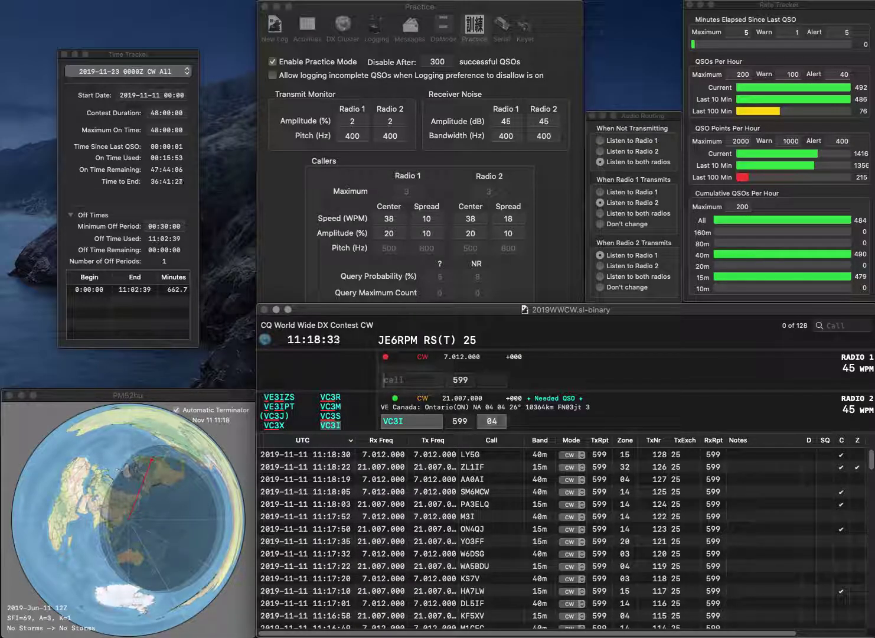
type("WA2LOT")
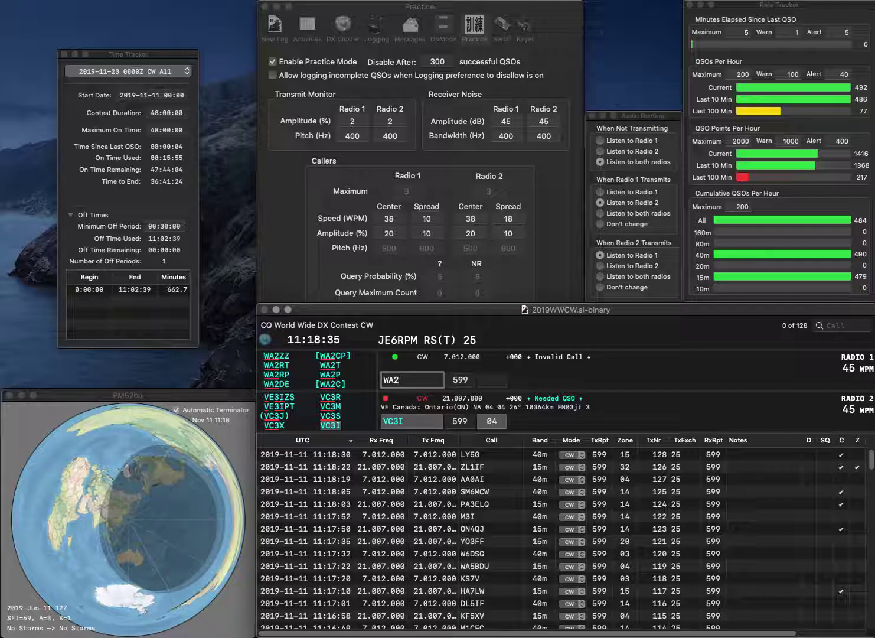
key("Return")
key("space")
key("space")
key("Return")
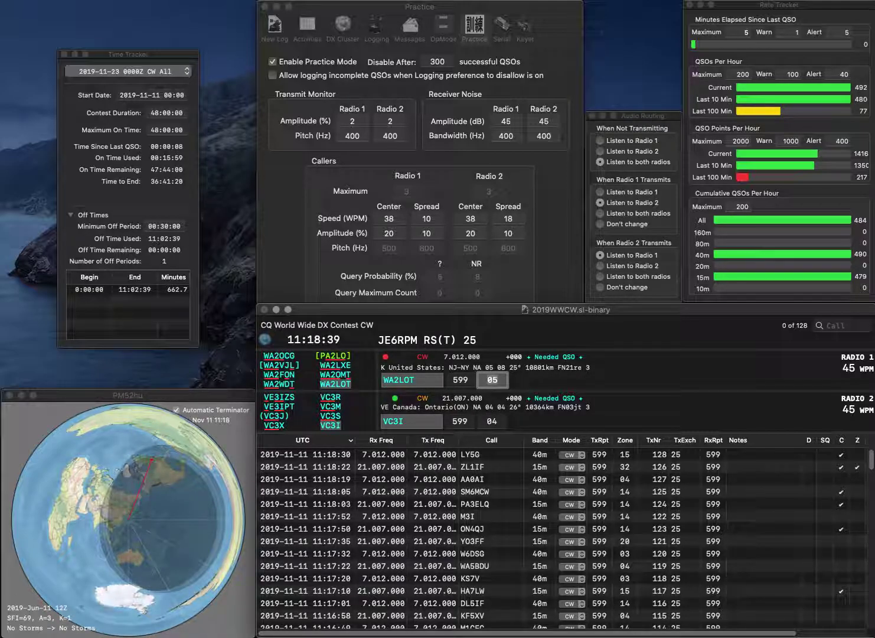
key("Return")
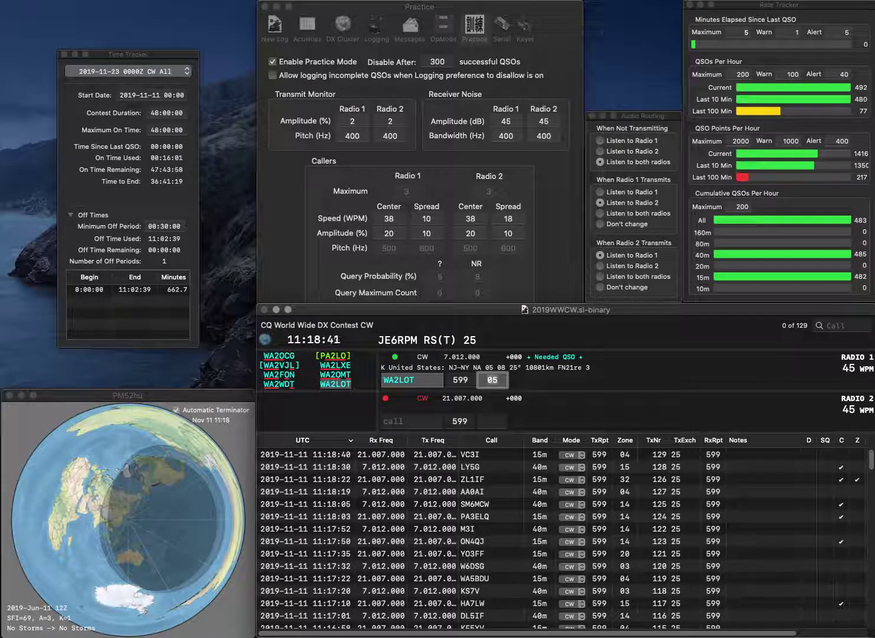
key("Return")
Step: Answer US6IKV on Radio 2 and VE5FX on Radio 1 with the exchange, and log both contacts
type("US6IKV")
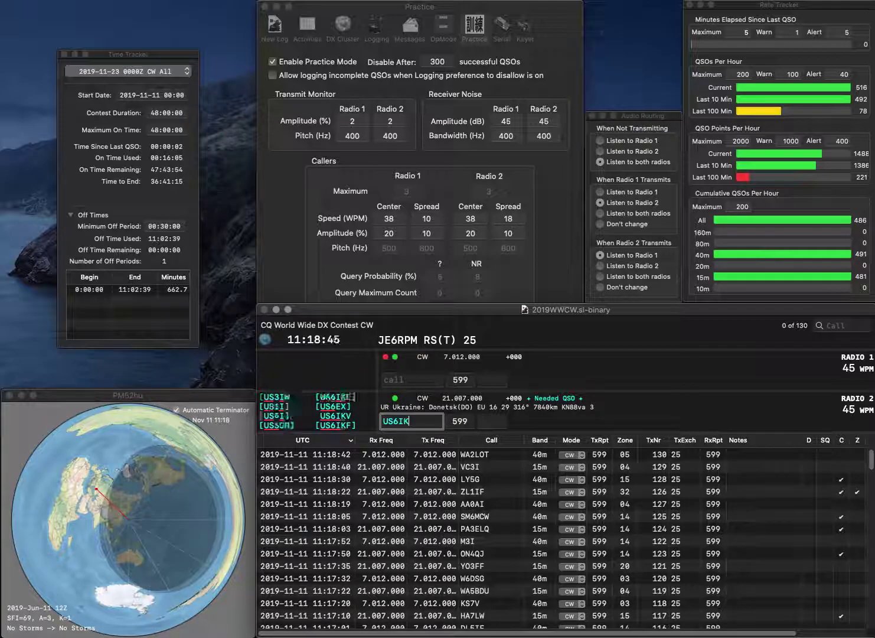
key("Return")
type("VE5FX")
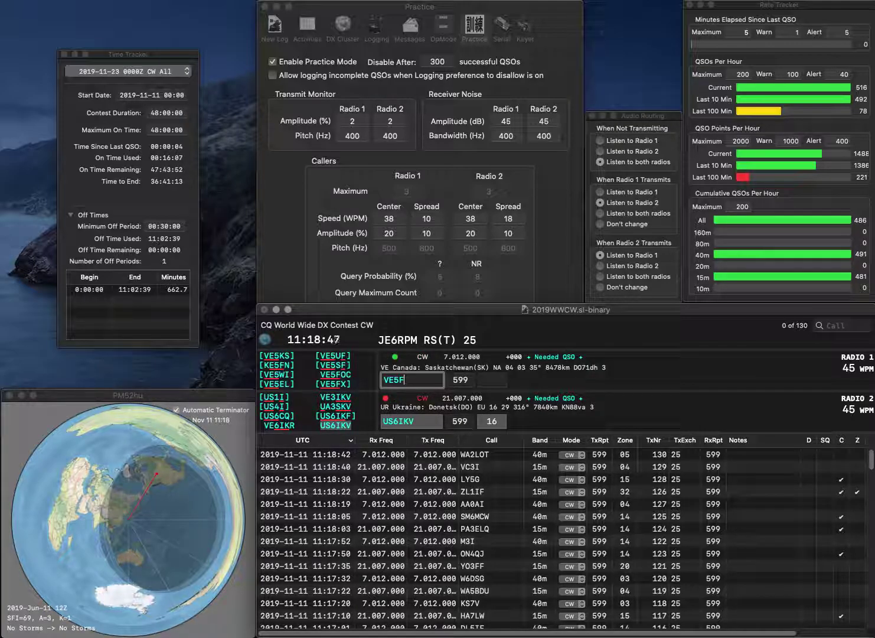
key("Return")
key("Tab")
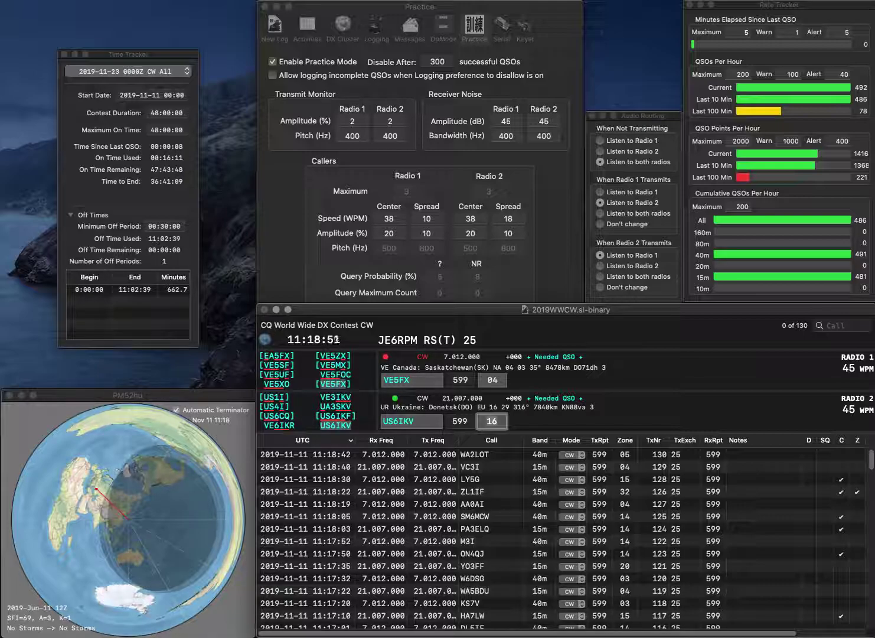
key("Return")
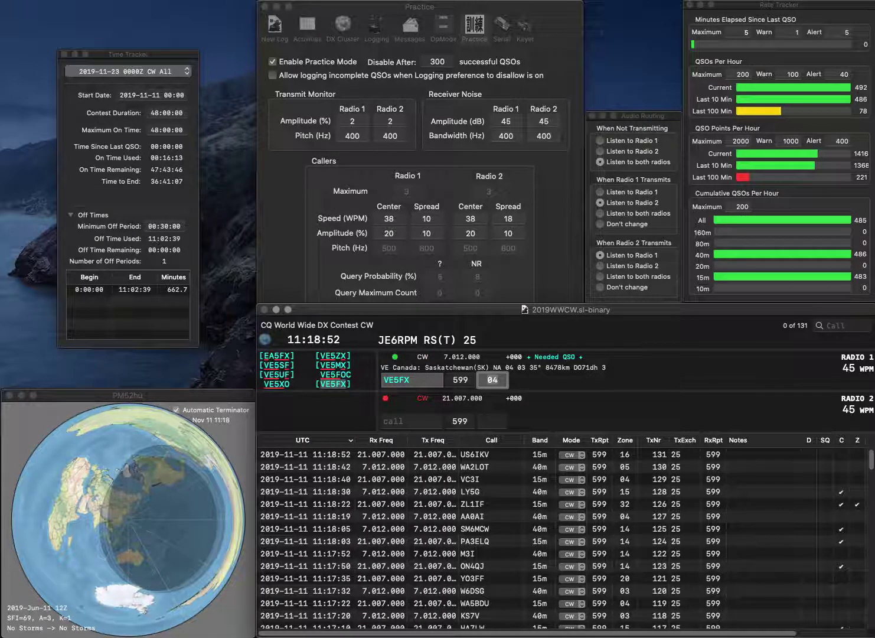
key("Return")
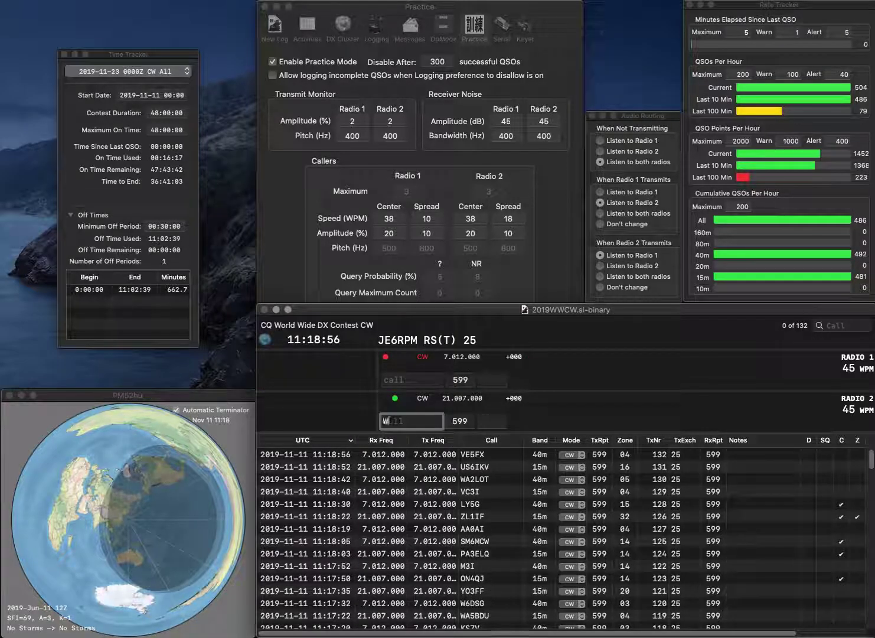
Step: Answer W4RM on Radio 2 and YF4SSR on Radio 1 with the exchange
type("W4RM")
key("Return")
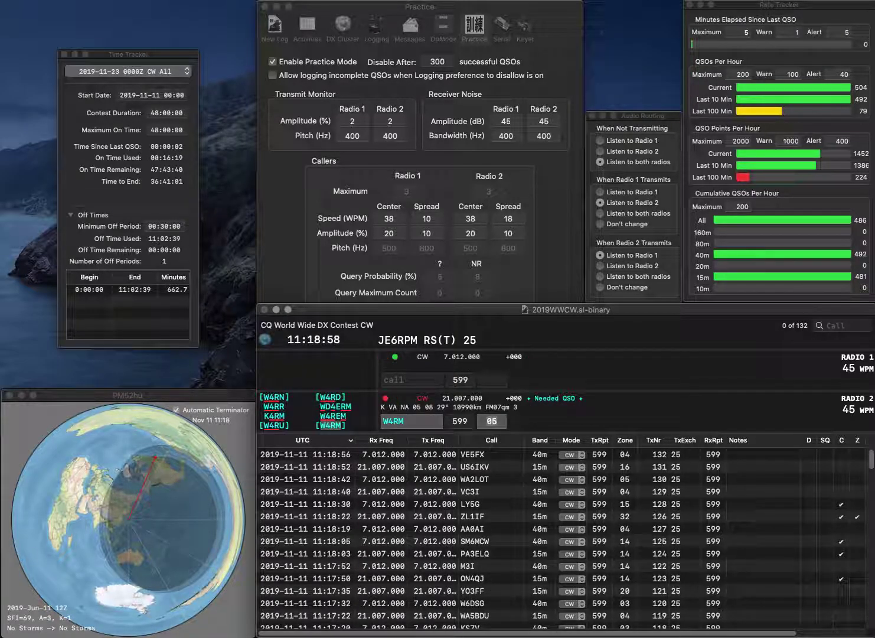
type("F4SSR")
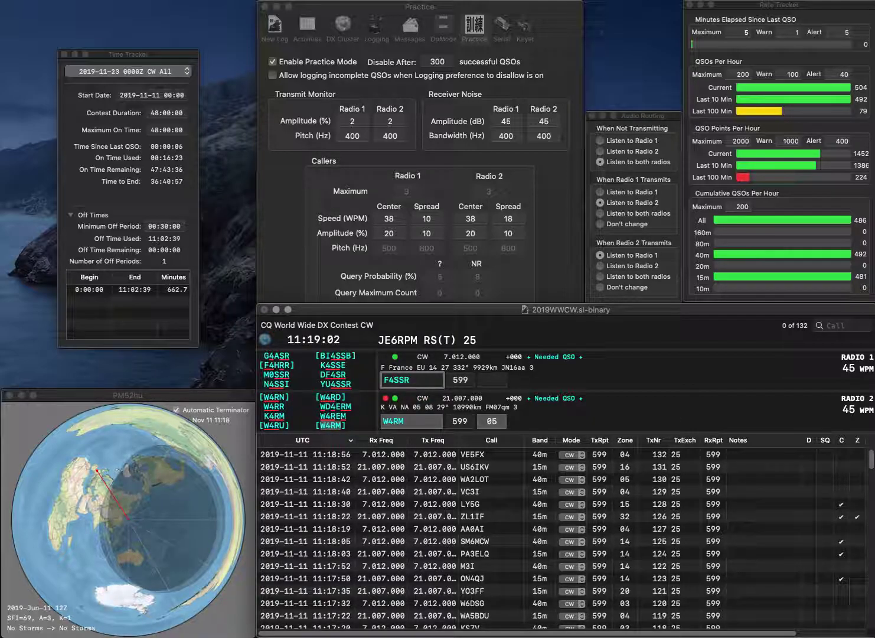
type("Y")
key("Return")
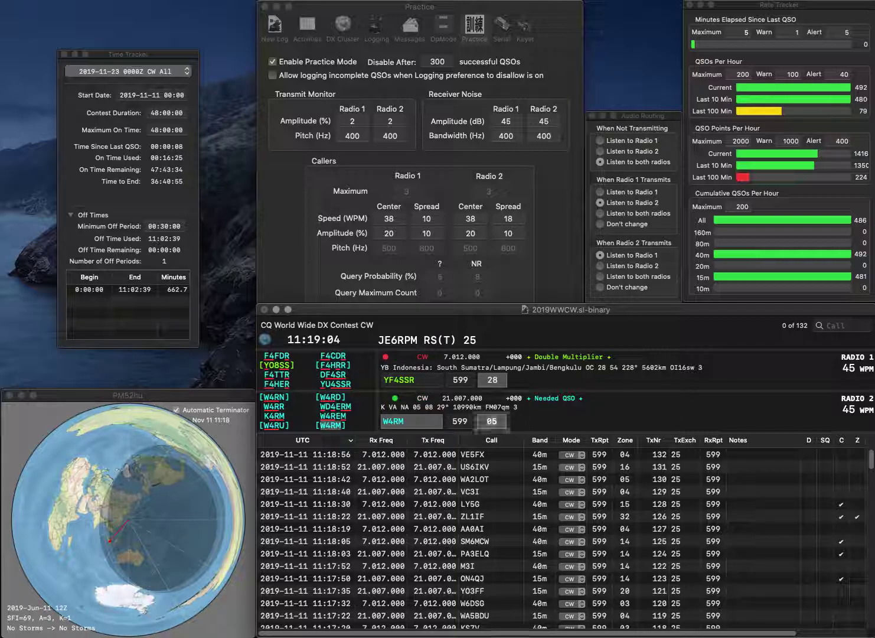
left_click(388, 379)
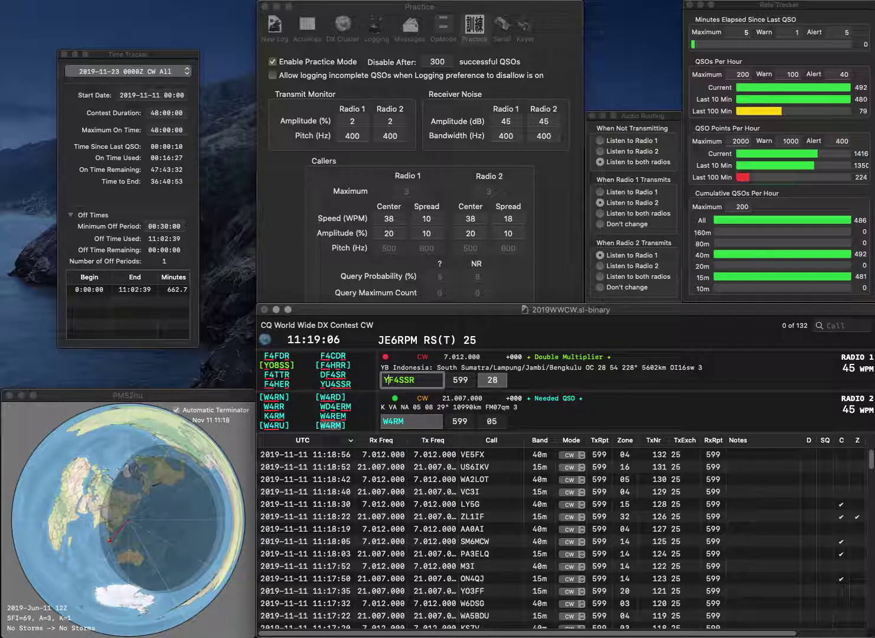
key("Delete")
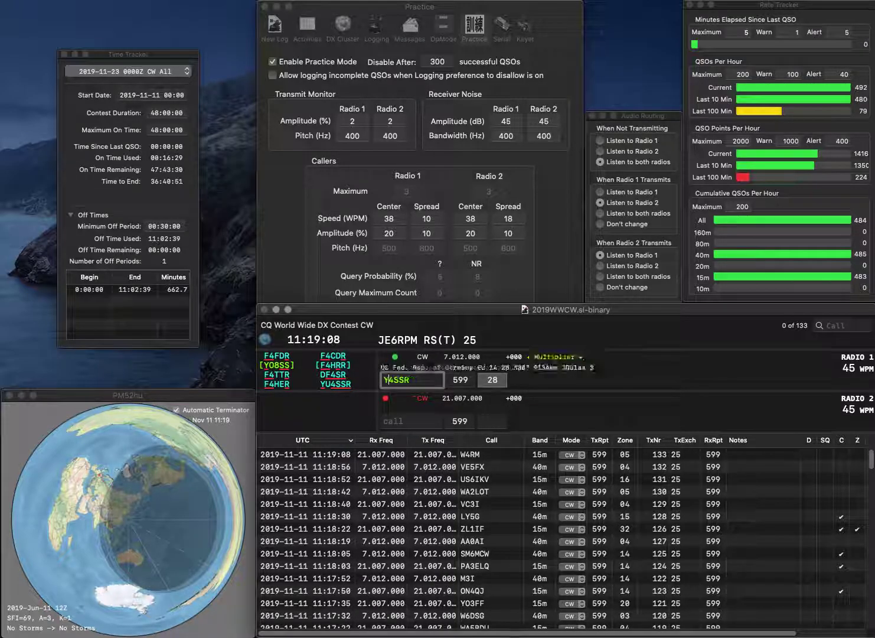
type("U")
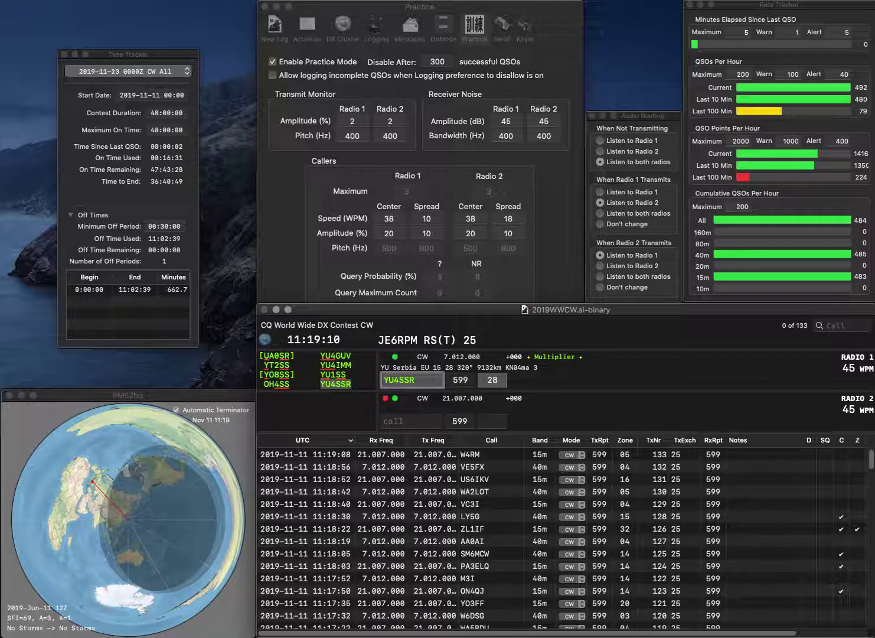
key("Return")
Step: Answer AB9PM on Radio 2 with the exchange, and log the YU4SSR and AB9PM contacts
type("AB9PM")
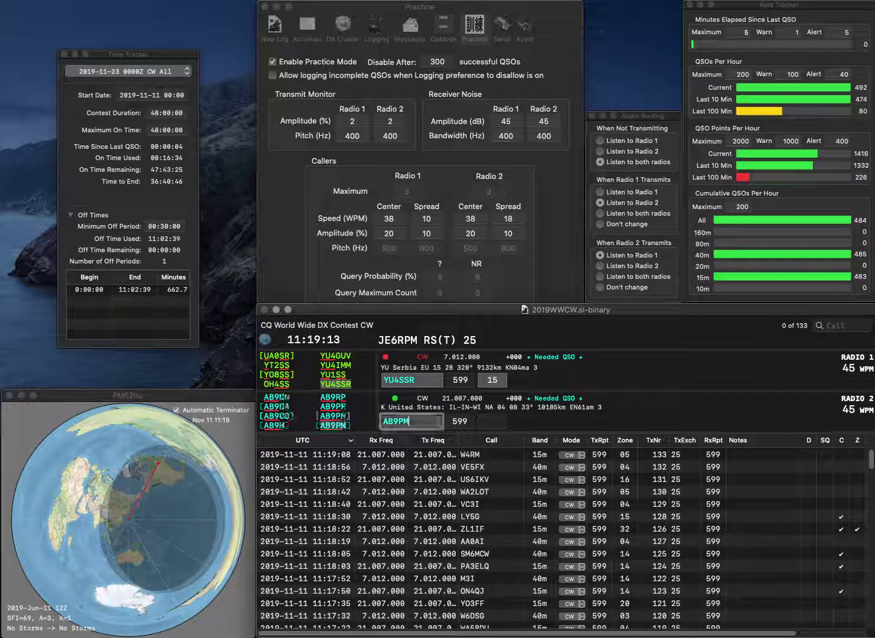
key("Return")
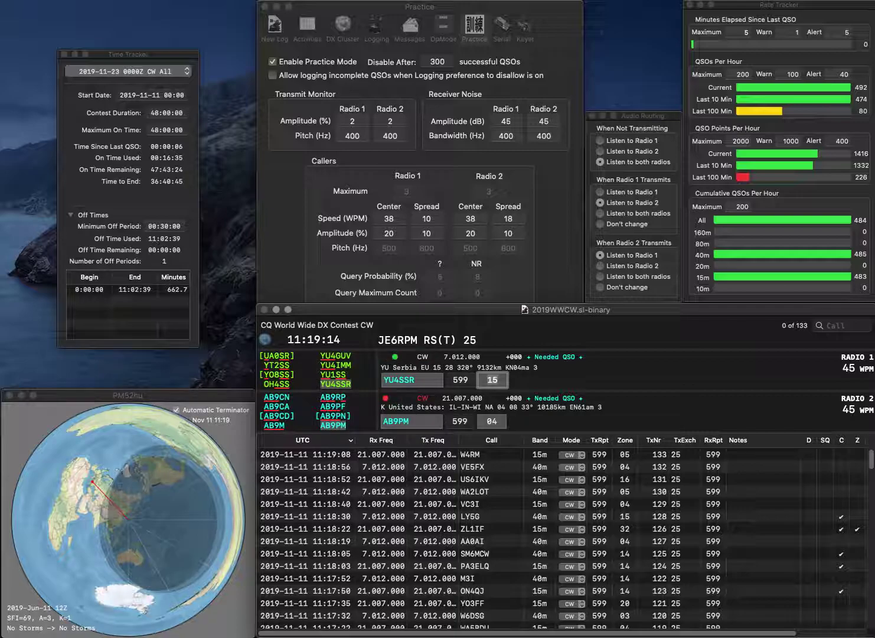
key("Return")
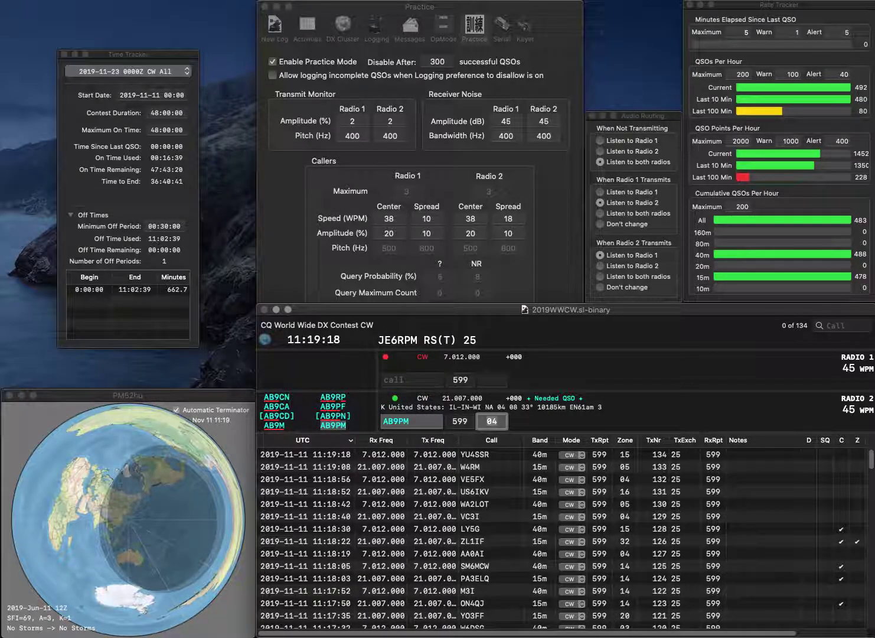
key("Return")
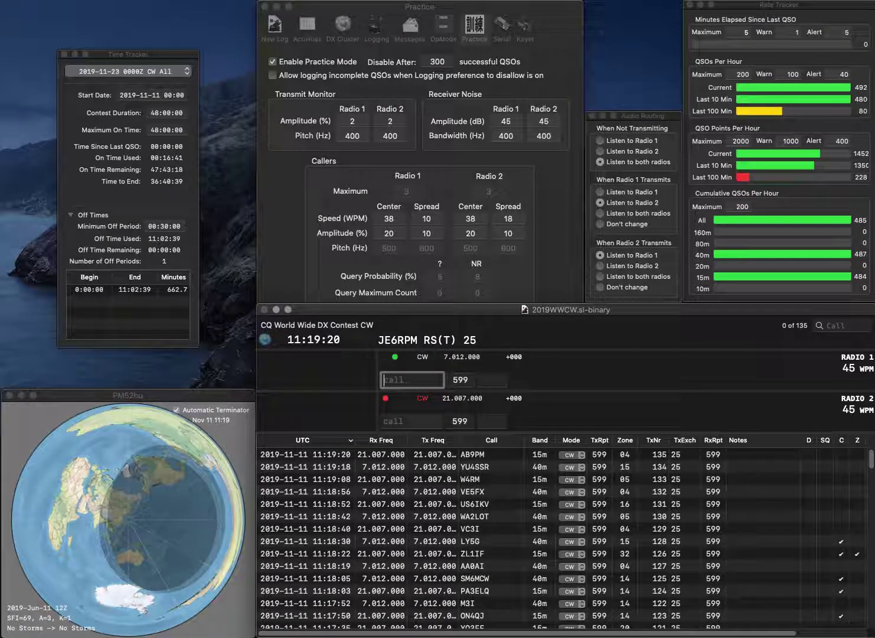
type("JI4WSI")
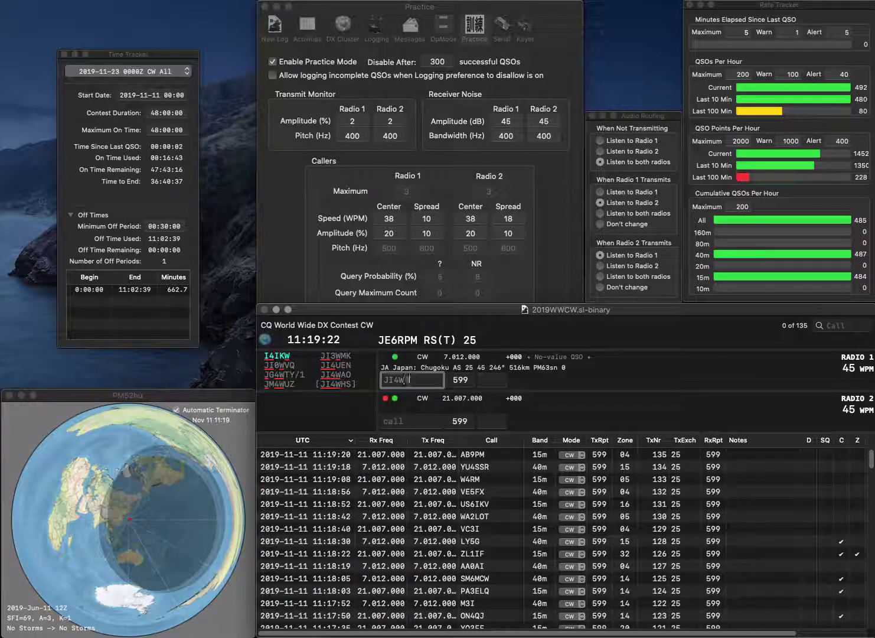
key("BackSpace")
key("BackSpace")
key("BackSpace")
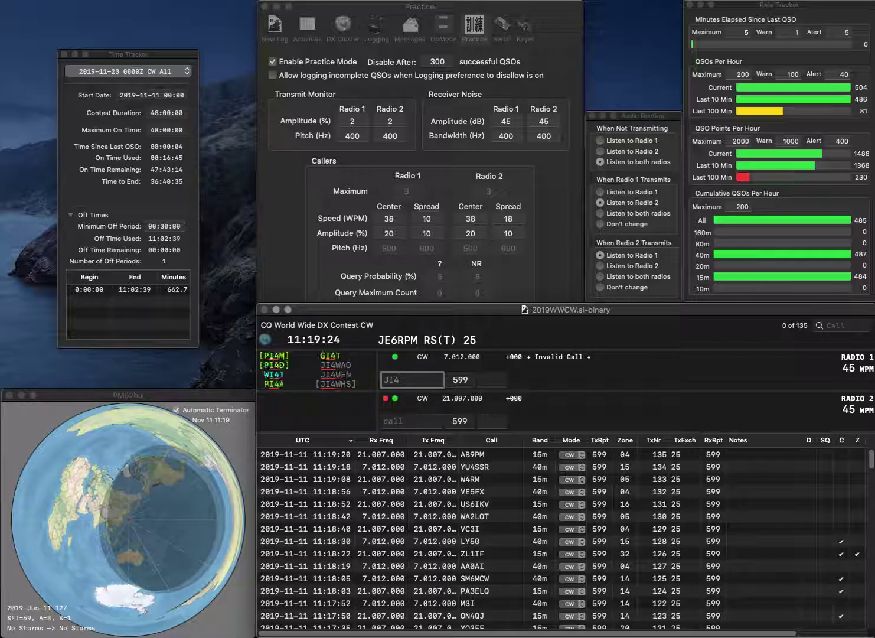
type("WHS")
key("Return")
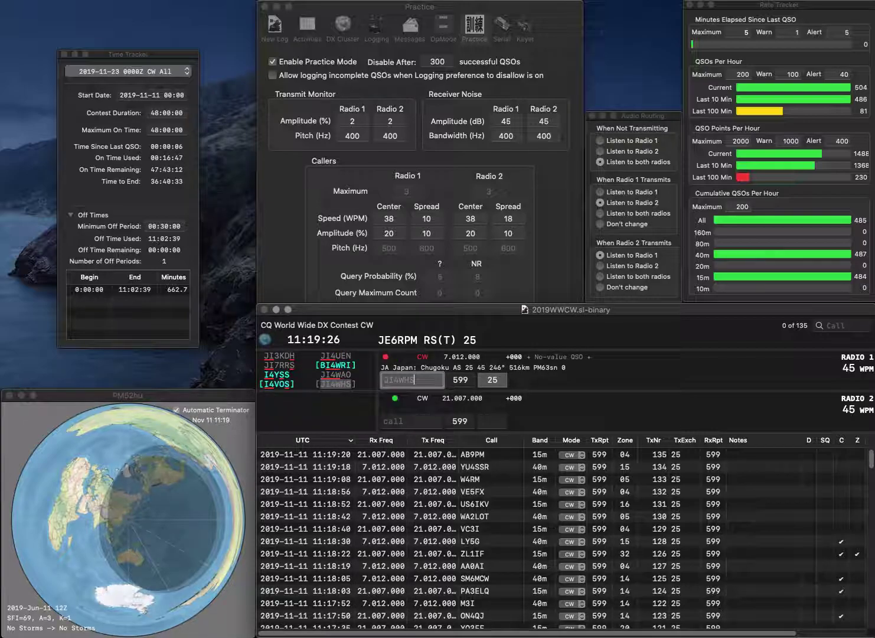
type("VE7B")
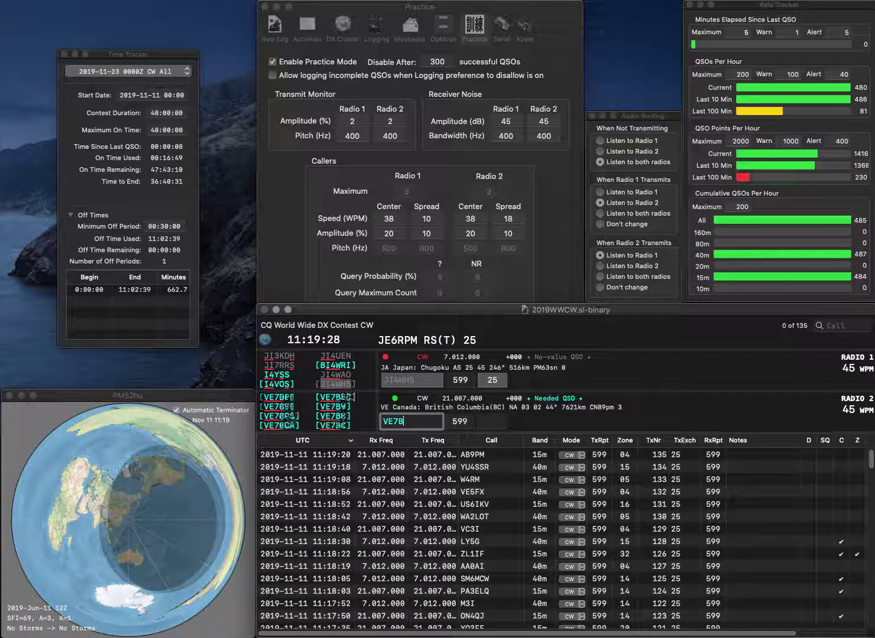
type("GJ")
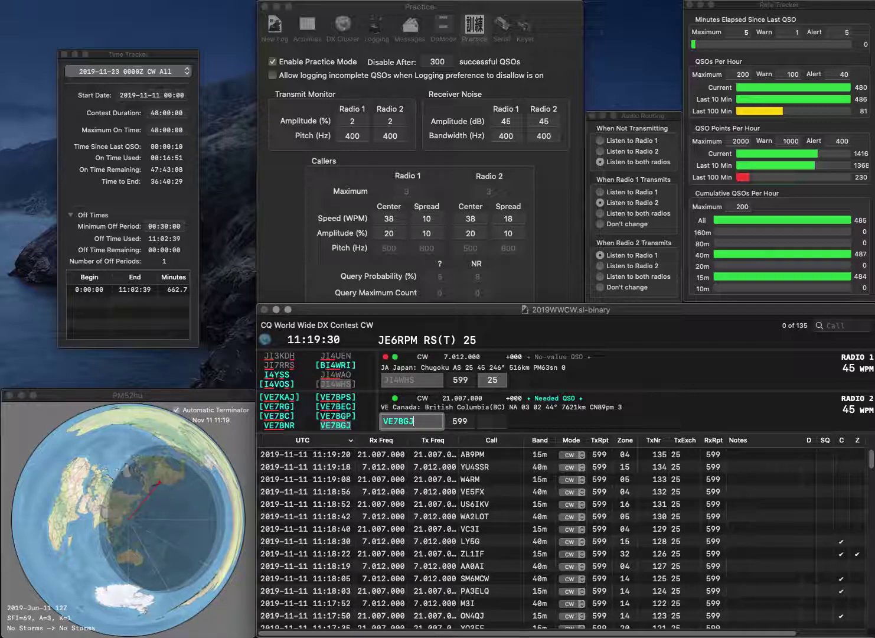
key("Return")
key("Return")
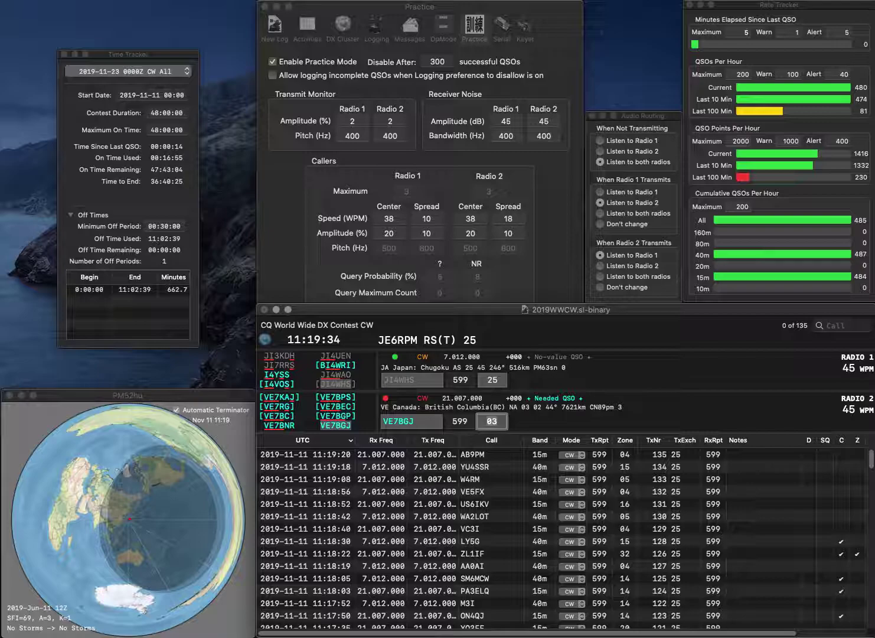
key("Return")
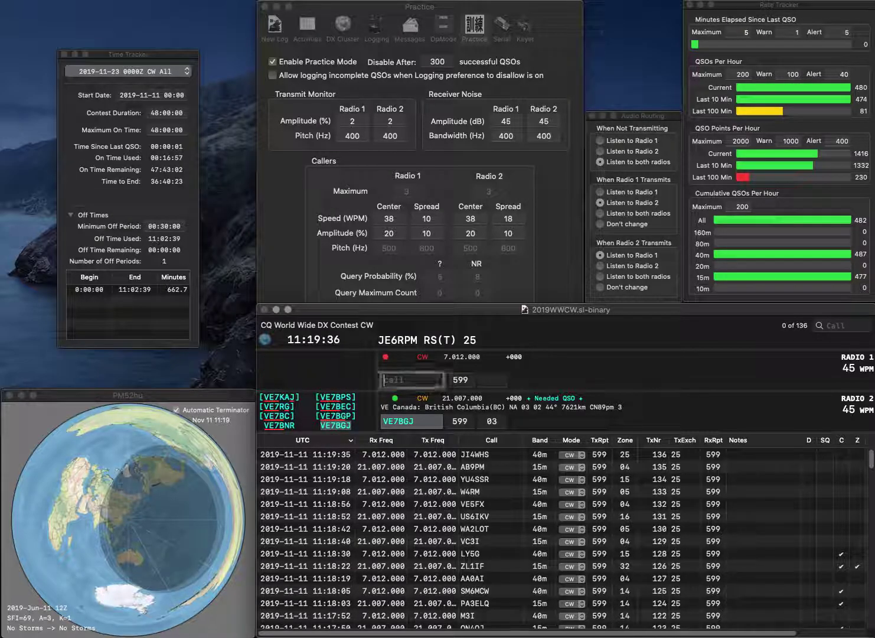
type("BG0AXS")
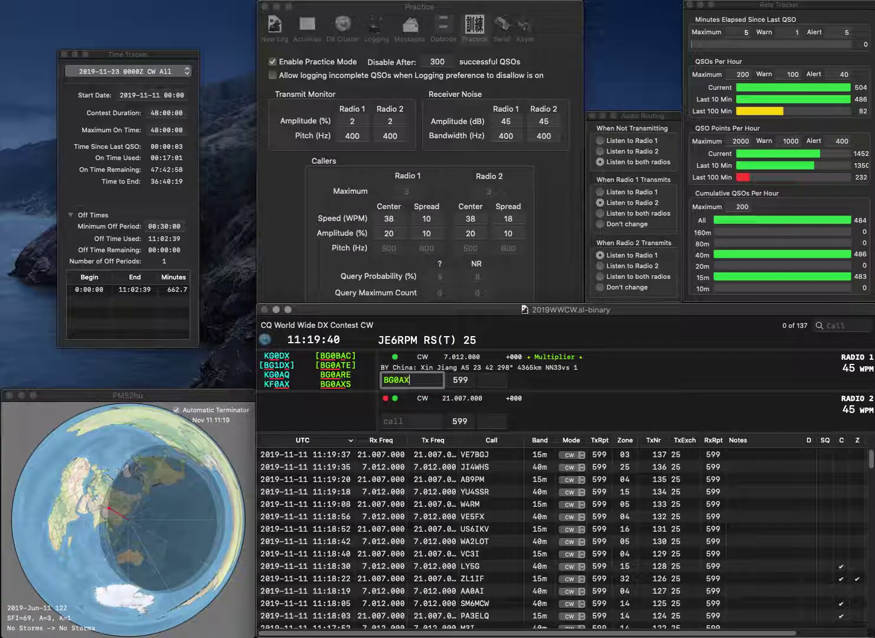
key("Return")
type("W4AWE")
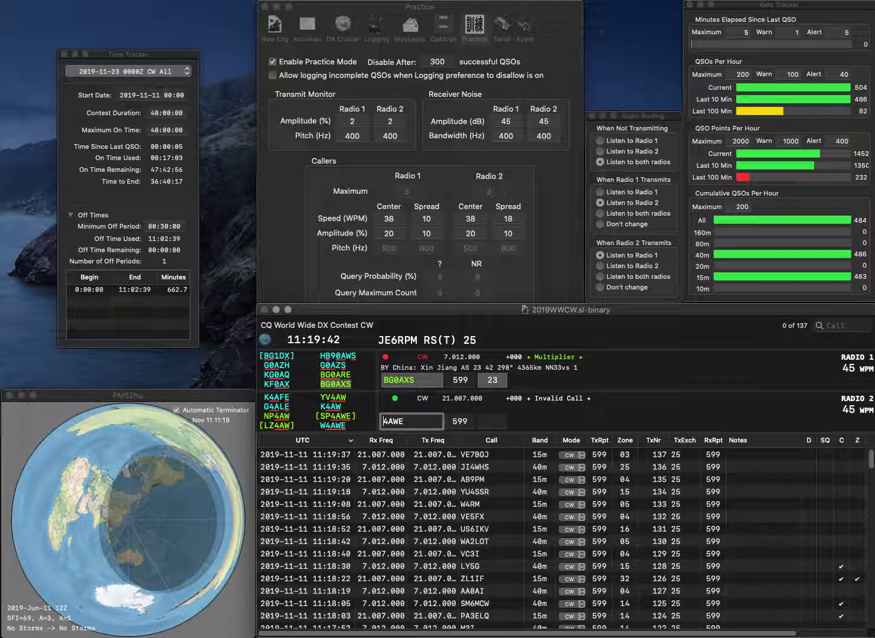
key("Return")
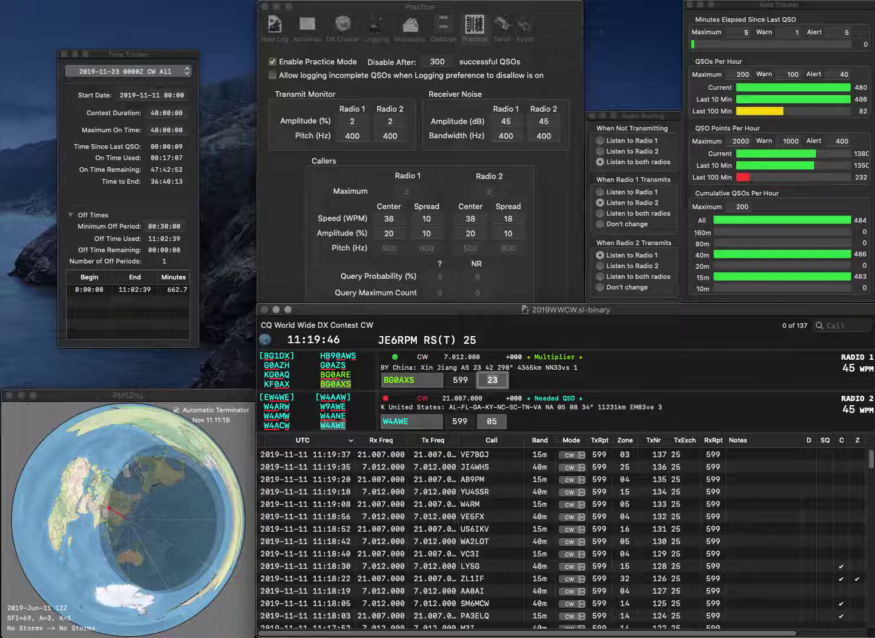
key("Return")
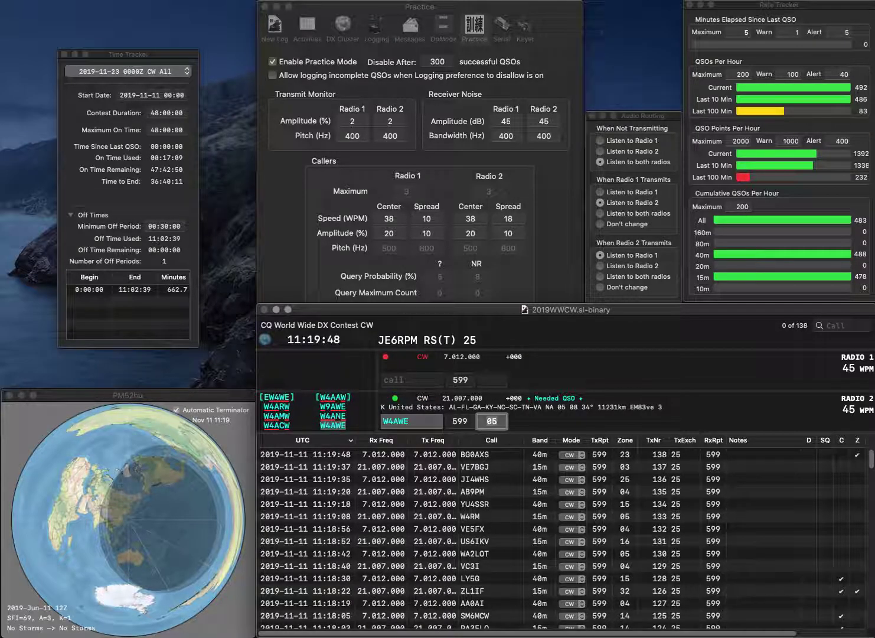
key("Return")
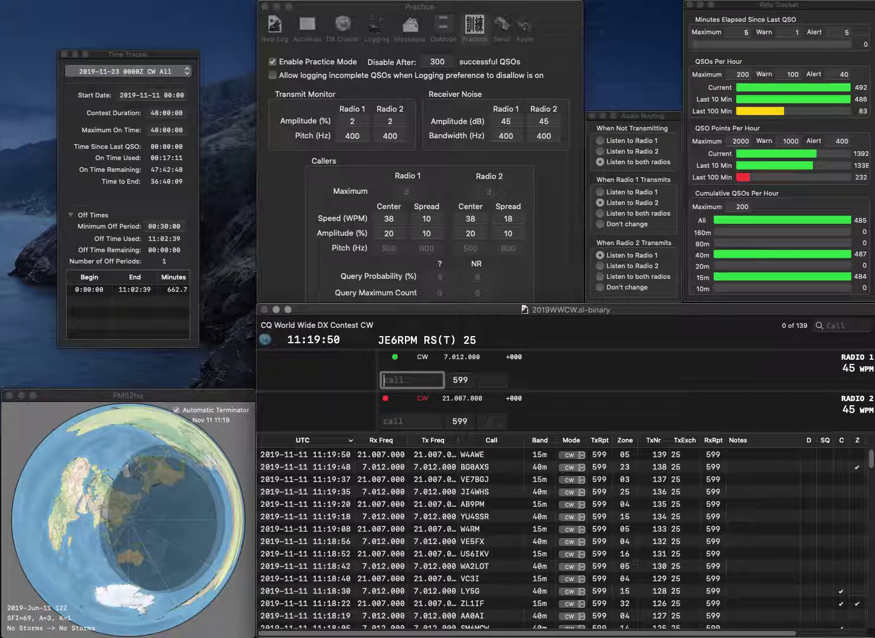
Step: Answer 9A3GSV on Radio 1 and SP6DC on Radio 2 with the exchange, and log the 9A3GSV contact
type("9A3GSV")
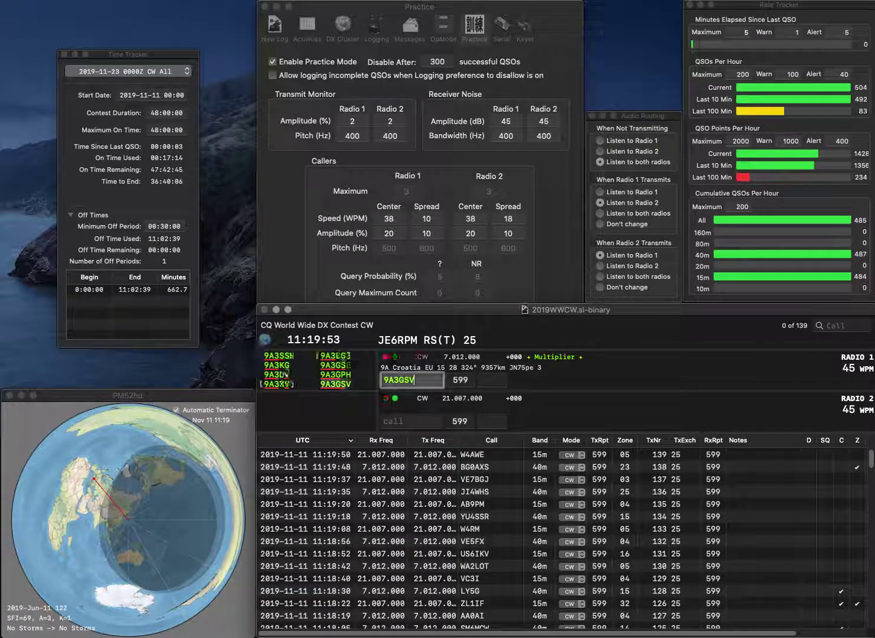
key("Return")
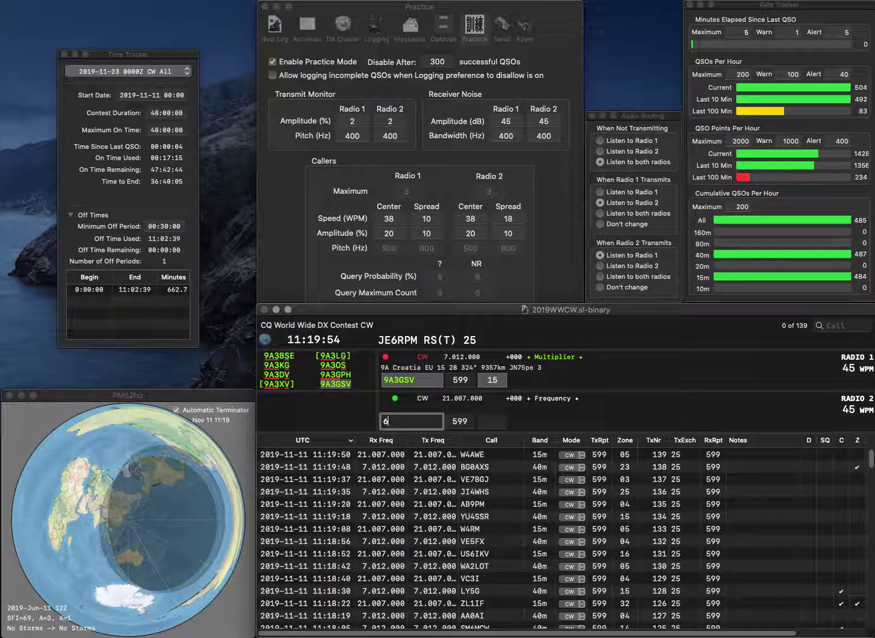
type("SP")
key("Right")
key("Right")
type("C")
key("Left")
key("Return")
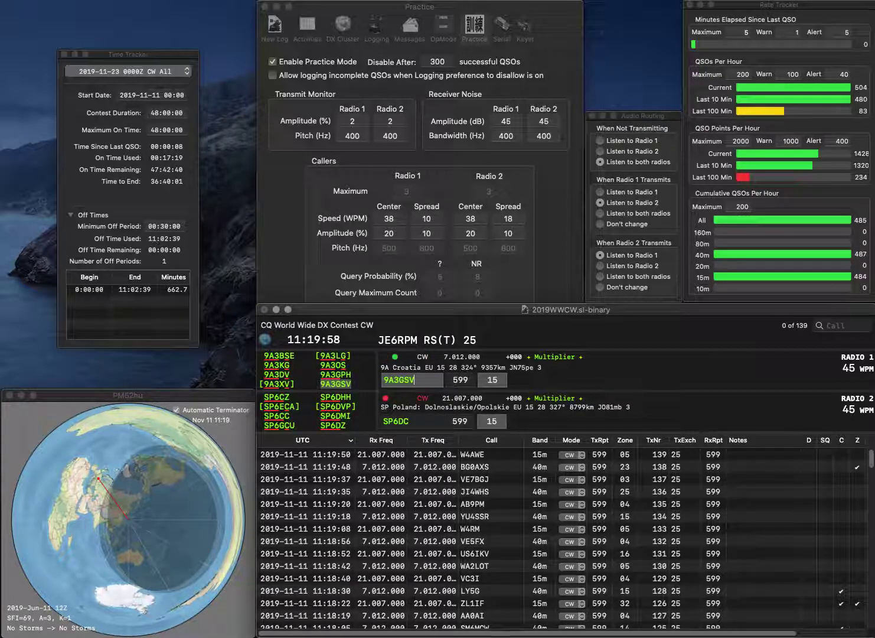
key("Return")
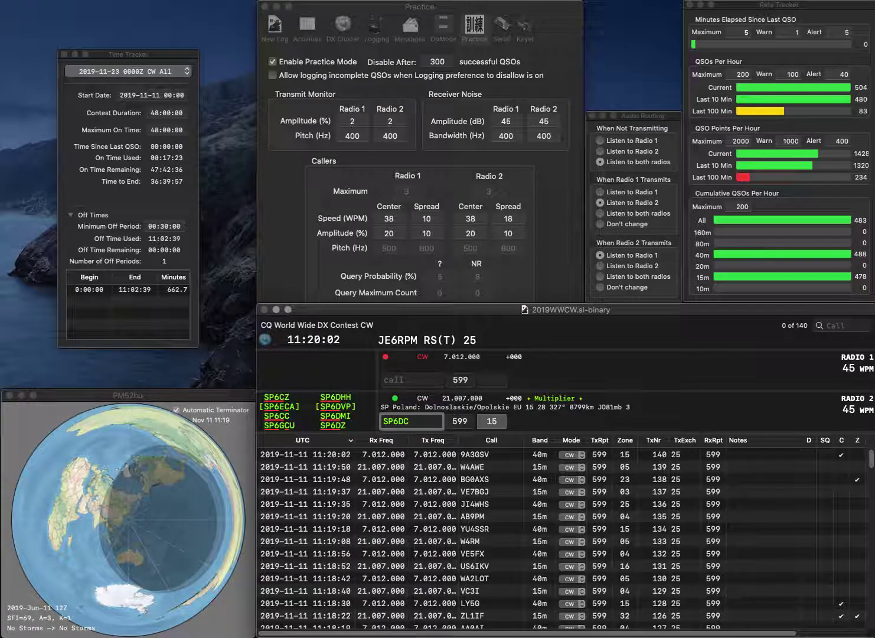
key("Delete")
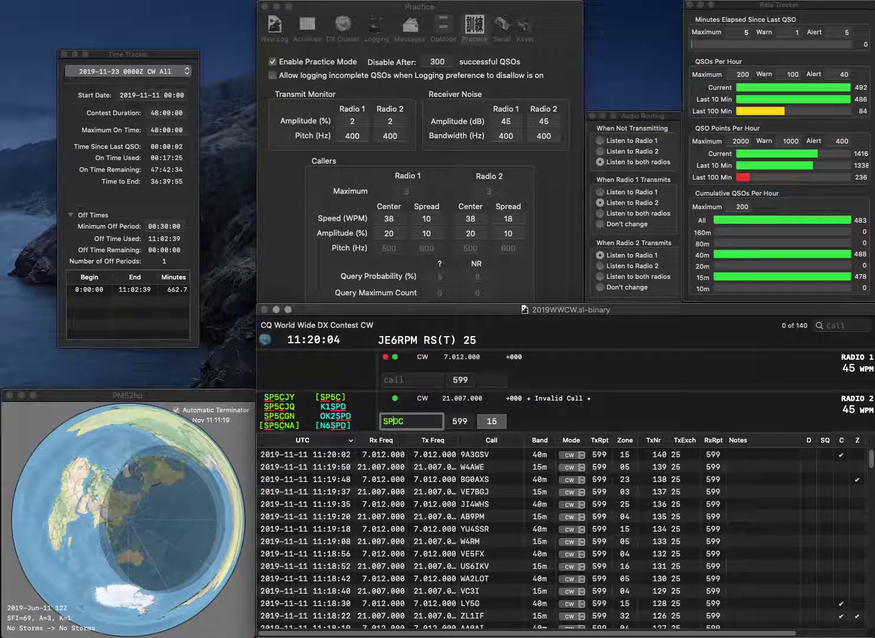
type("5")
key("BackSpace")
type("6")
key("Return")
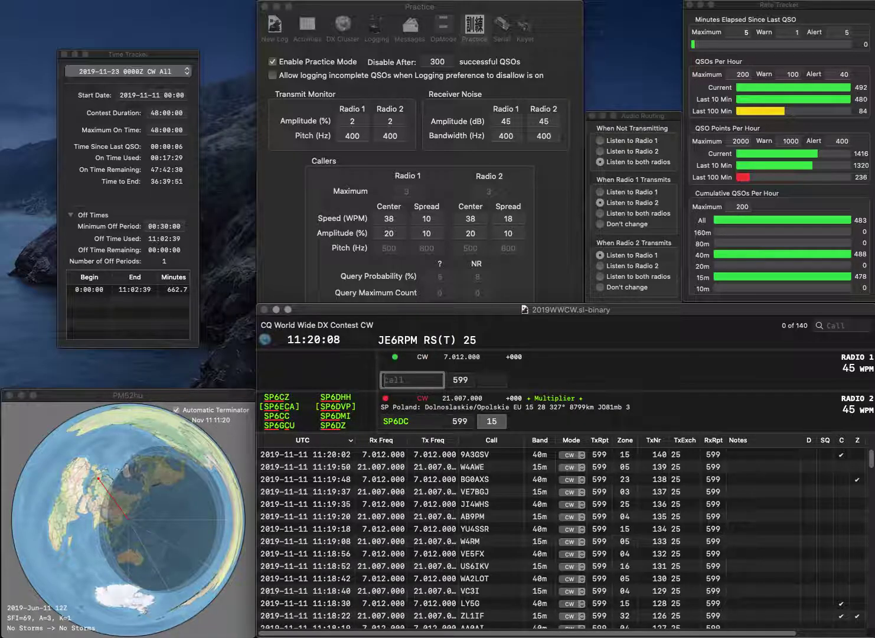
key("Return")
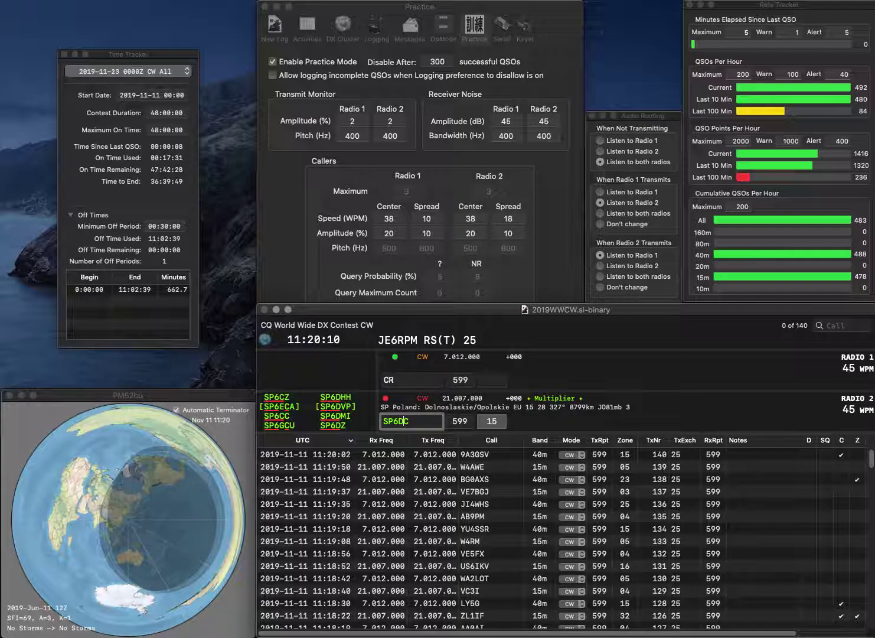
type("?")
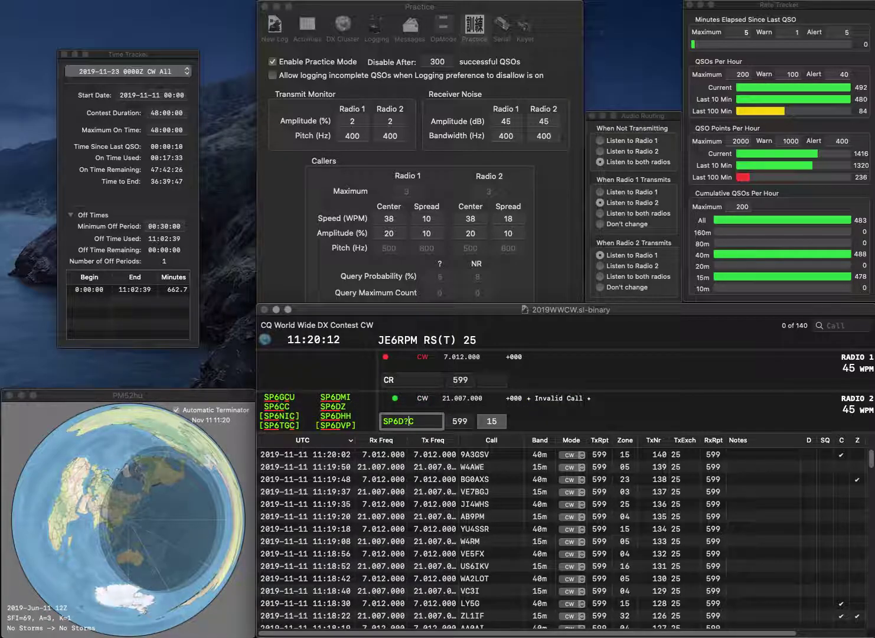
key("BackSpace")
key("BackSpace")
type("NI")
key("Return")
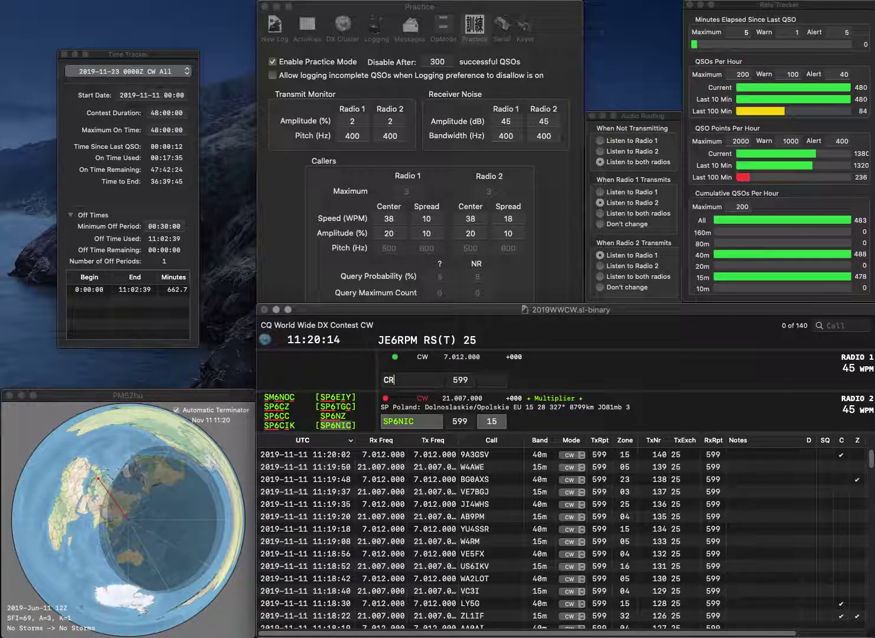
type("5SSB")
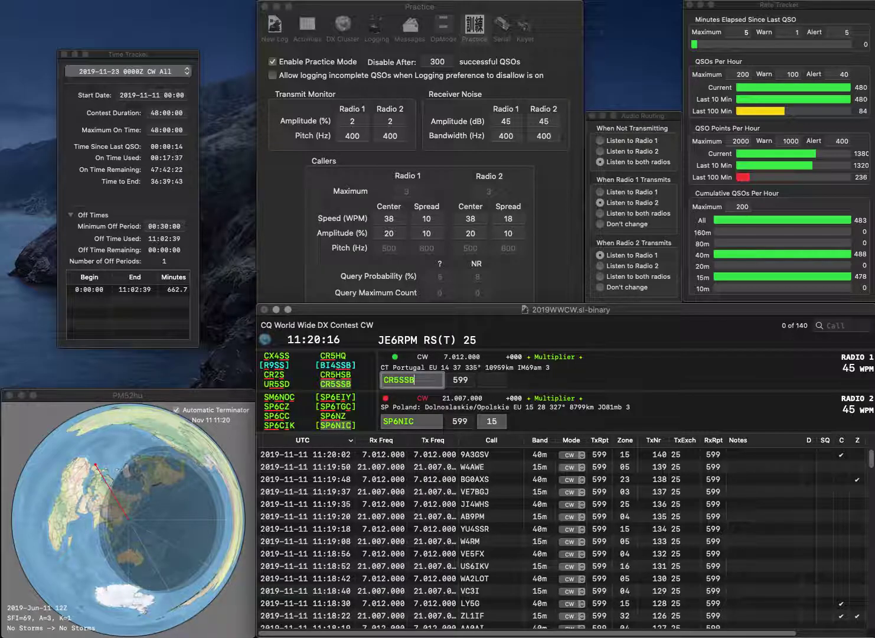
key("Return")
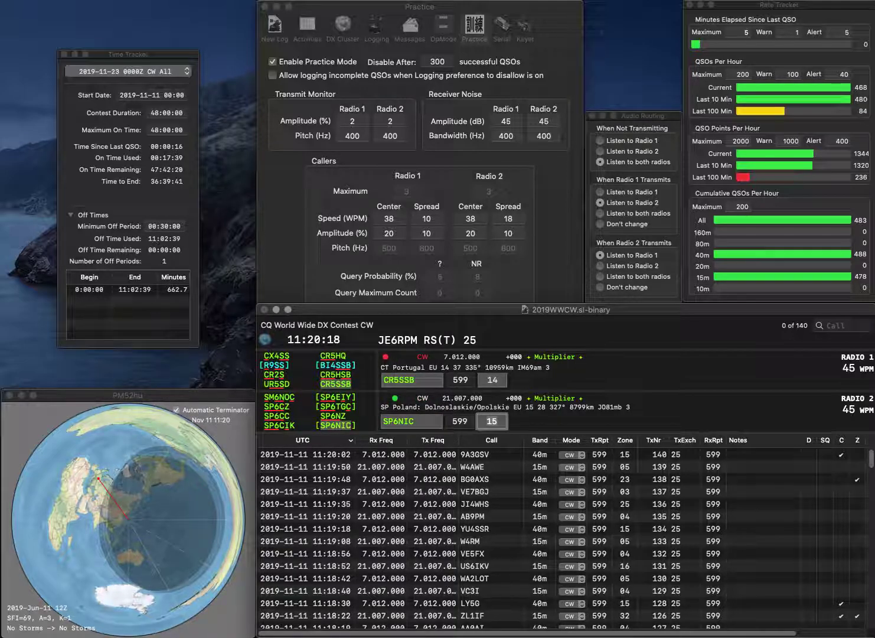
key("Return")
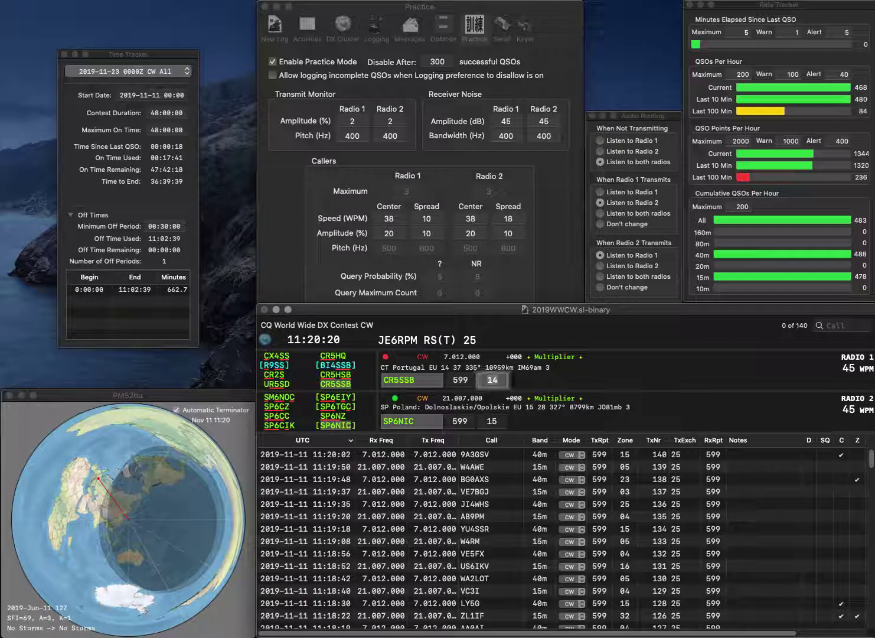
Step: Correct the Radio 1 call sign to CR5HSB and send the corrected call
key("space")
key("Left")
key("Left")
key("BackSpace")
type("H")
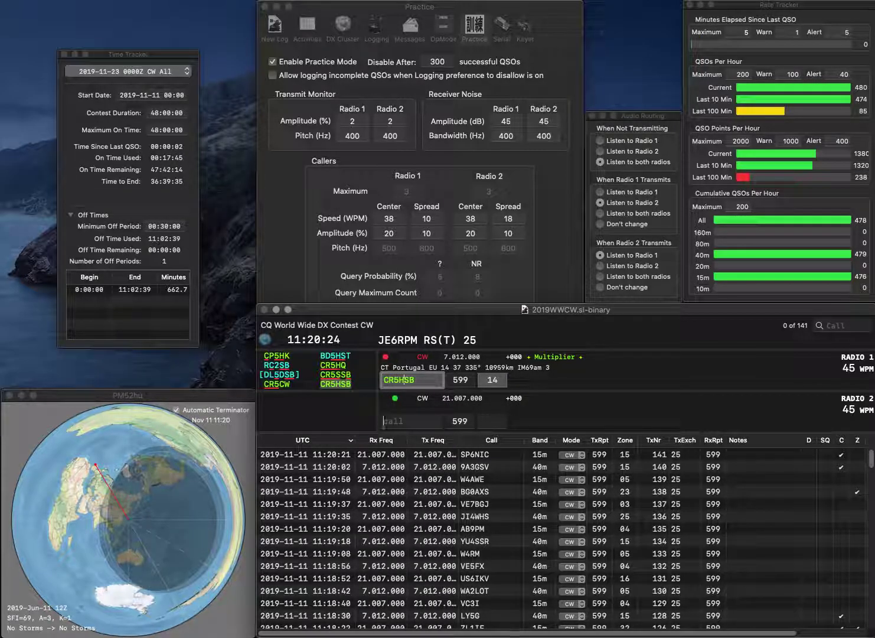
key("Return")
type("K6JBH")
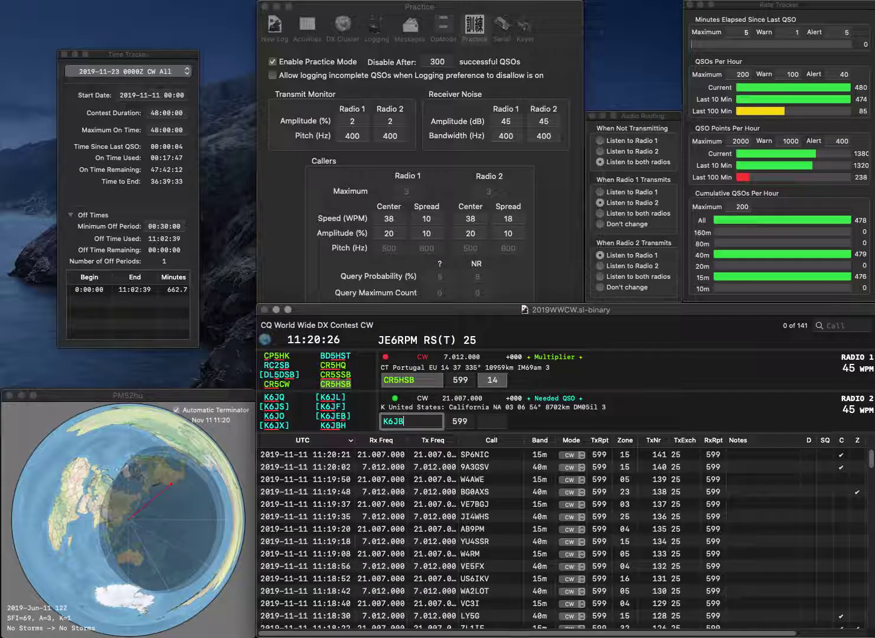
key("Return")
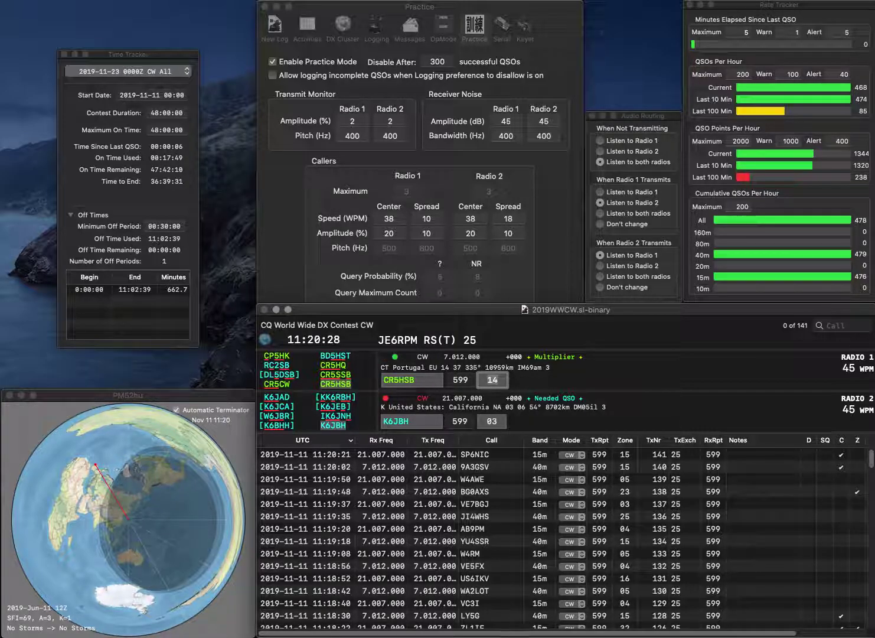
key("Return")
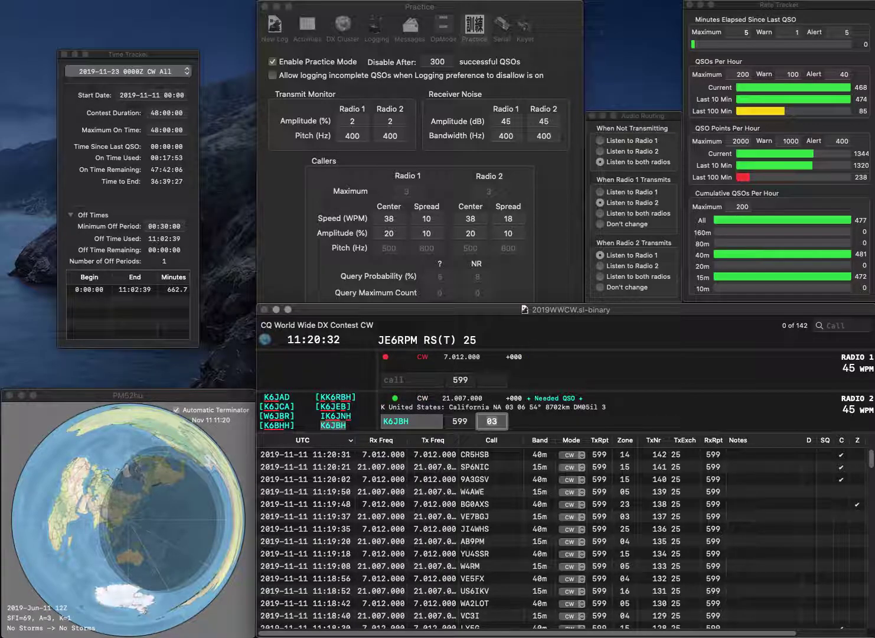
key("Return")
Step: Answer HA5GY on Radio 1 and RN2FA on Radio 2 with the exchange, and log both contacts
type("HA5GY")
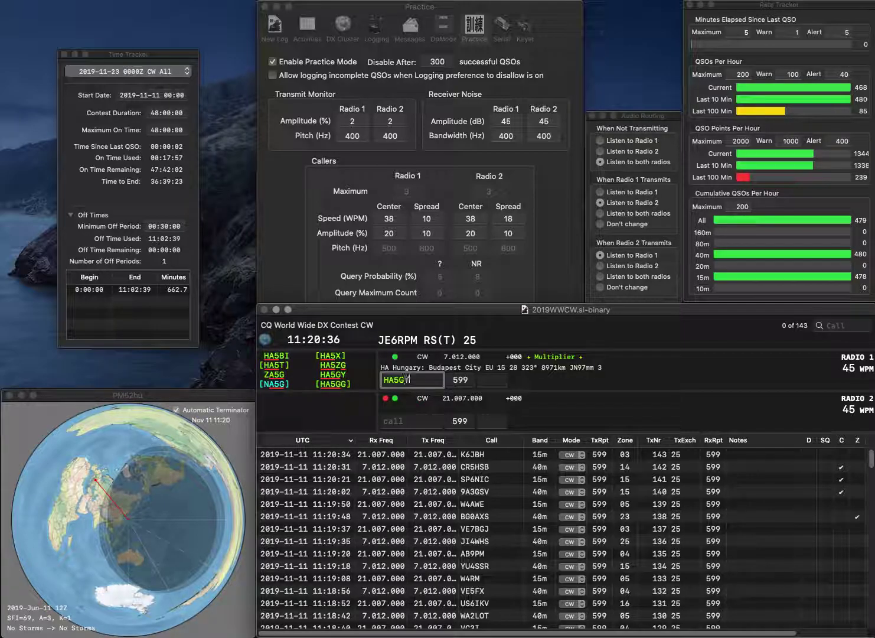
key("Return")
type("N2FA")
key("Home")
type("R")
key("Return")
key("Return")
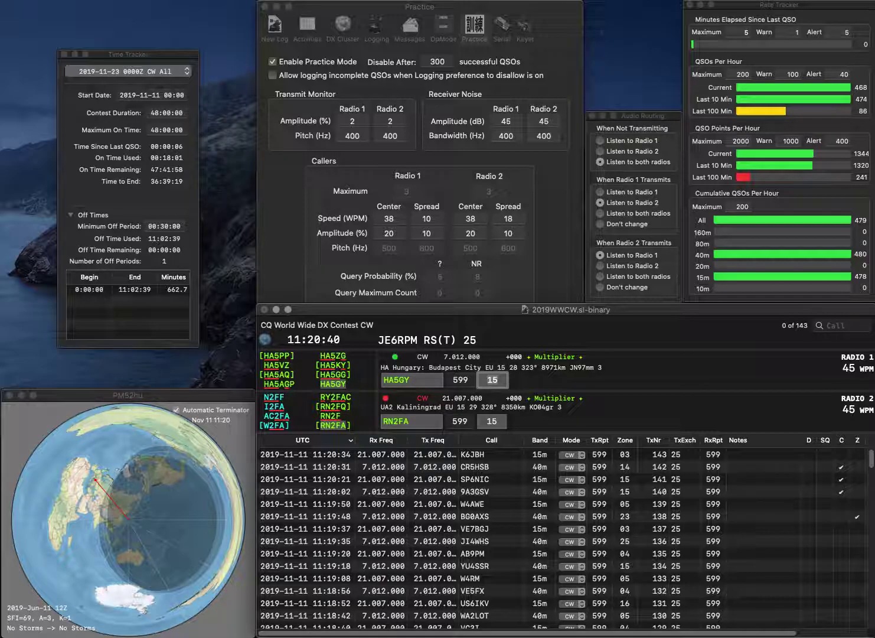
key("Return")
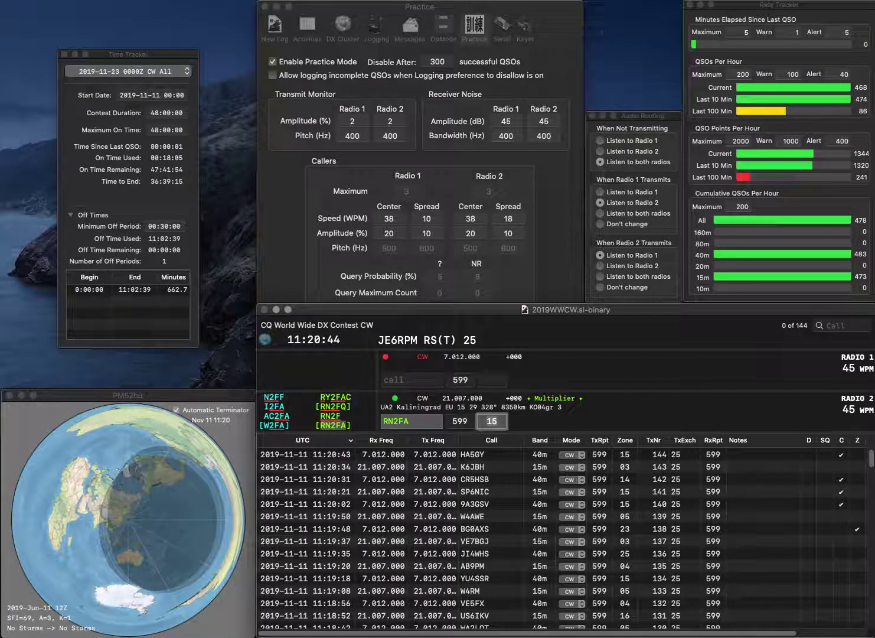
key("Return")
type("UA9LD")
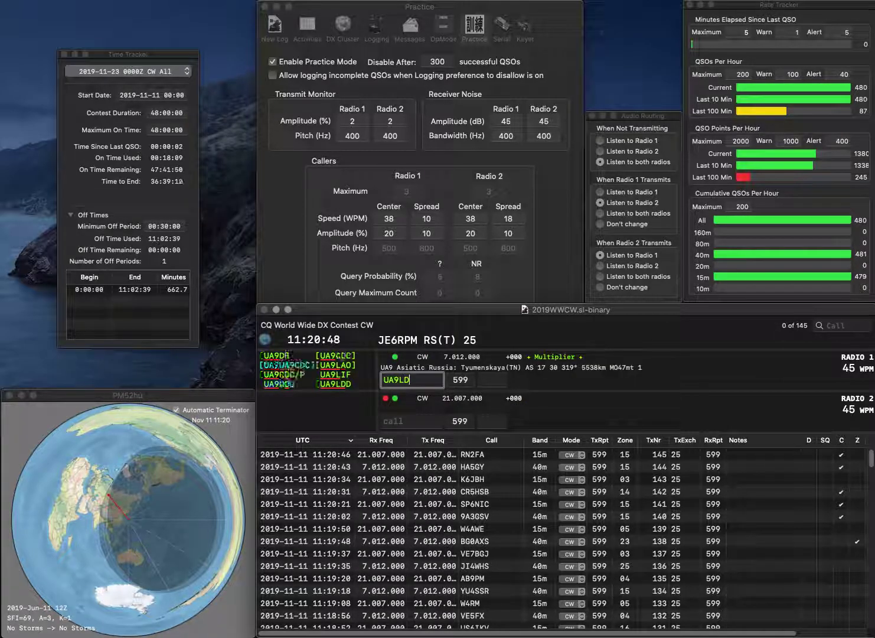
type("D")
key("Return")
type("1KA")
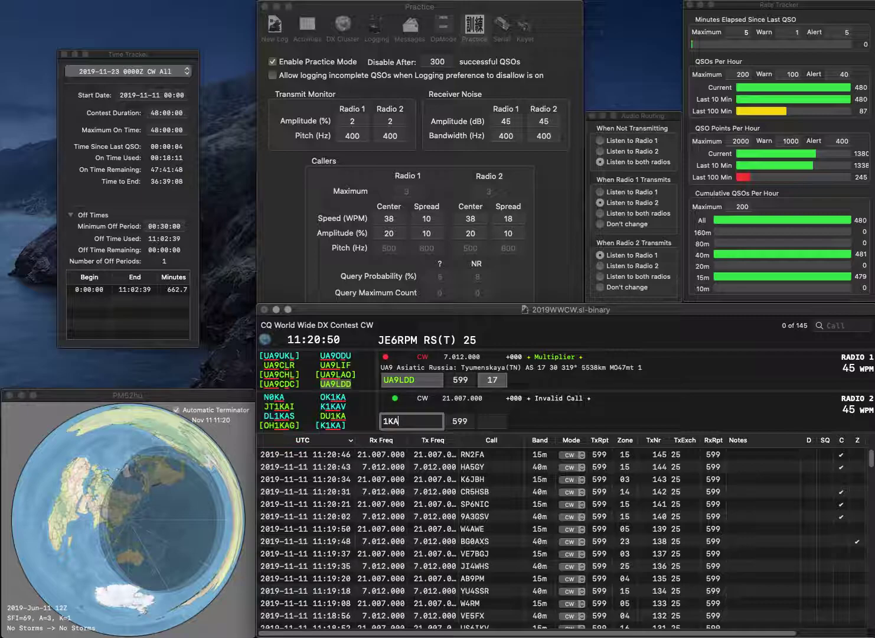
type("VK")
key("Return")
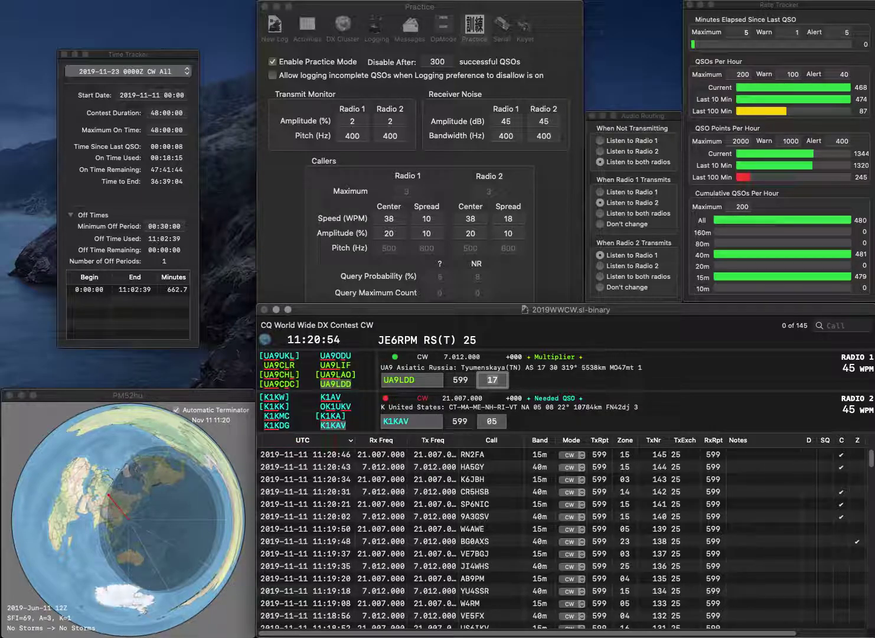
key("Return")
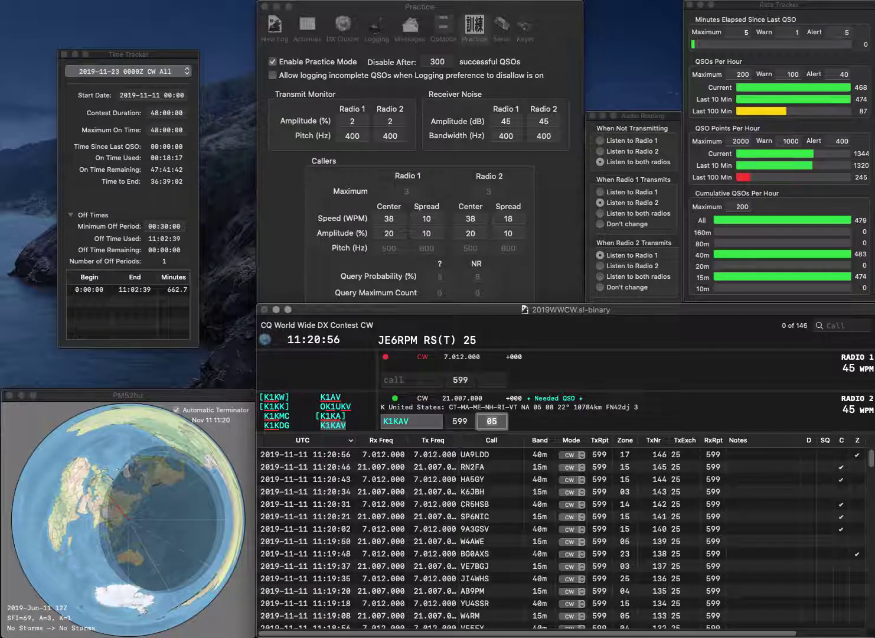
key("Return")
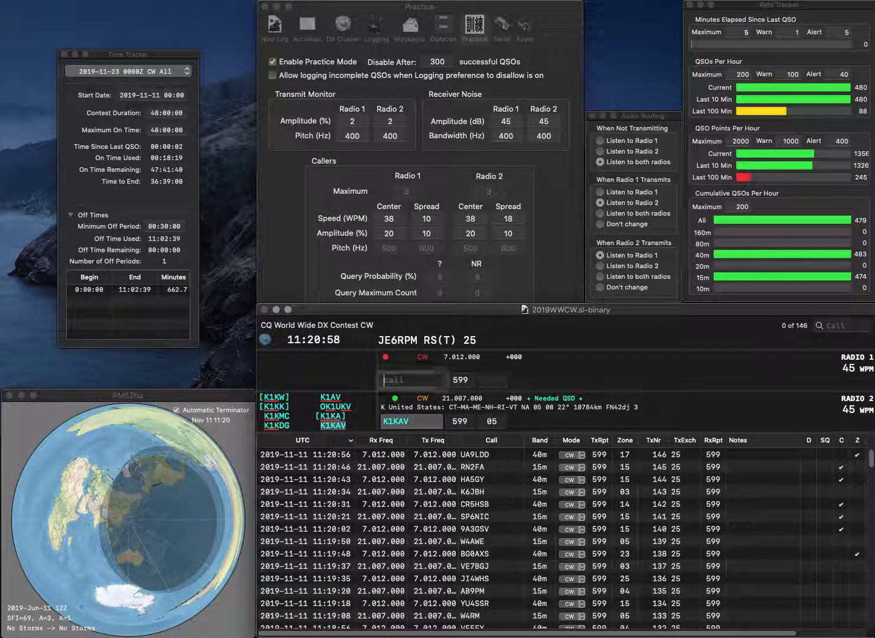
type("AF7UK")
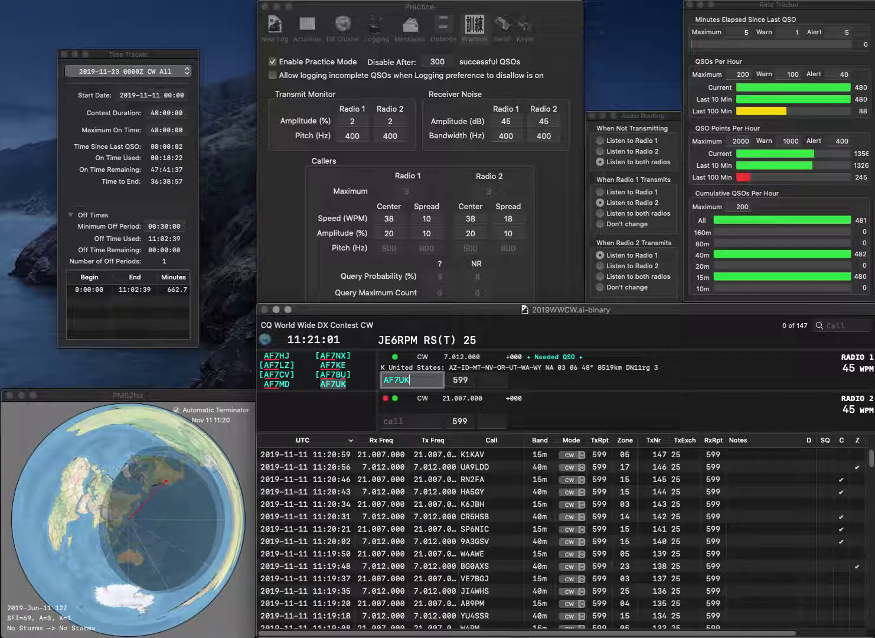
key("Return")
type("PC4H")
key("Return")
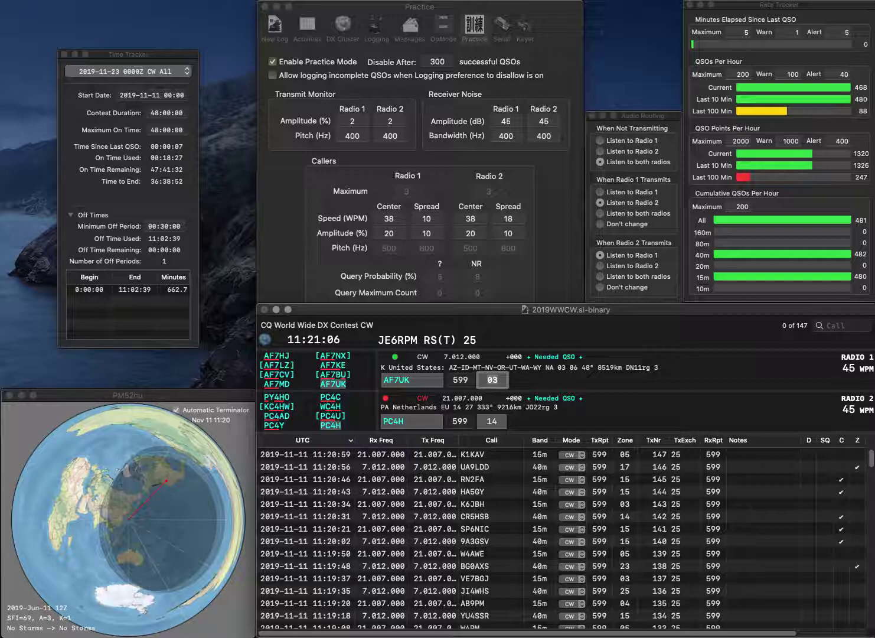
key("Return")
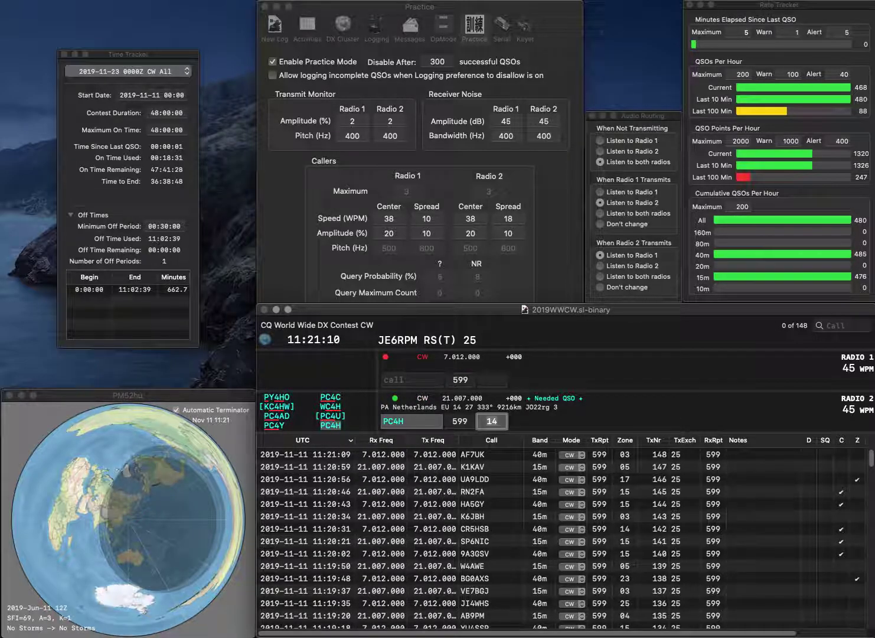
key("Return")
Step: Work and log VK2BCQ on Radio 1 while querying the partial call 0HL on Radio 2
type("VK")
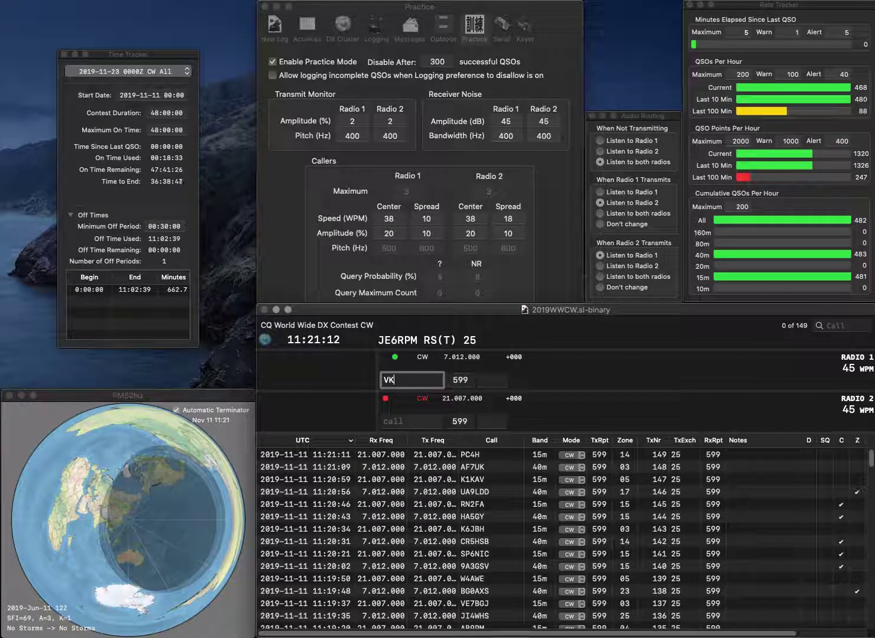
type("2BCQ")
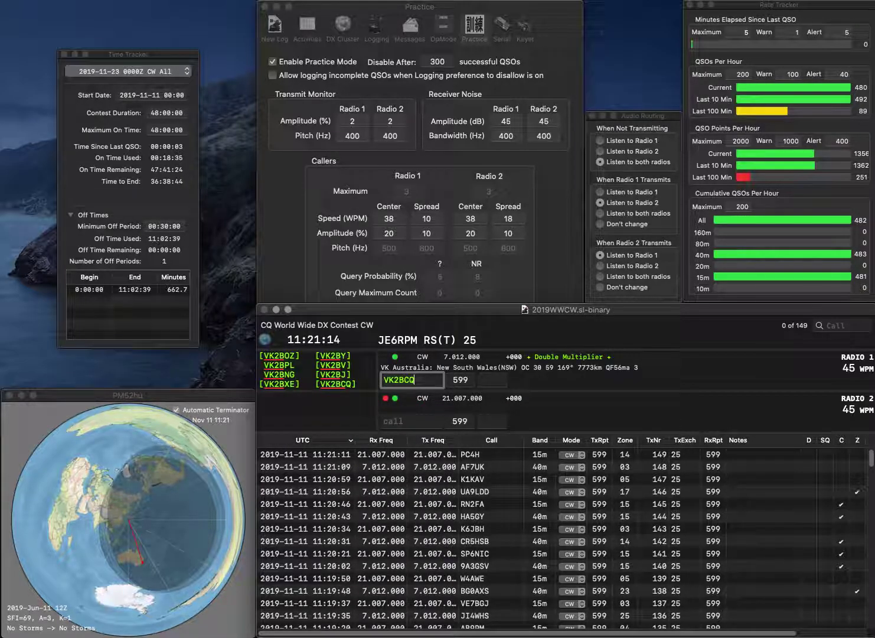
key("Return")
type("8")
type("L")
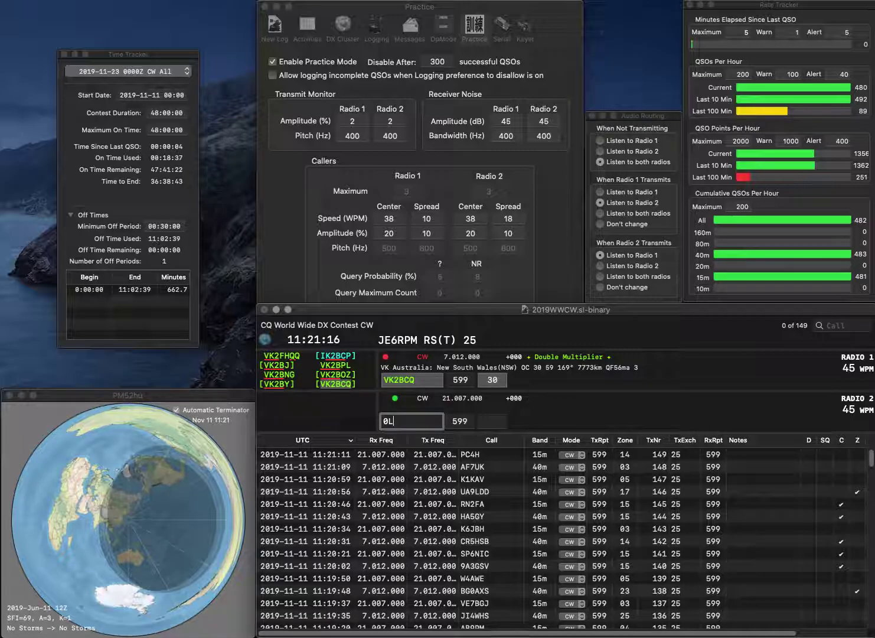
type("HL")
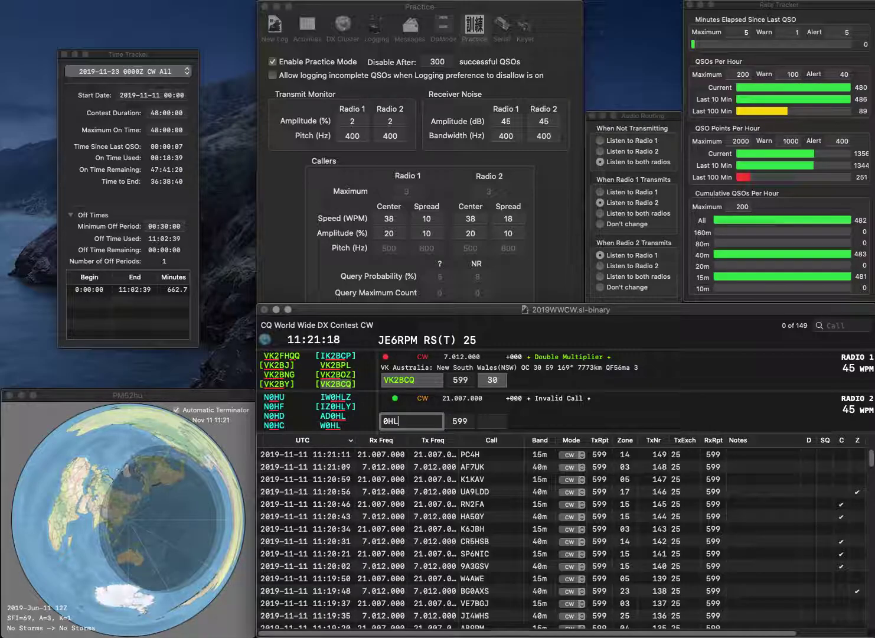
key("space")
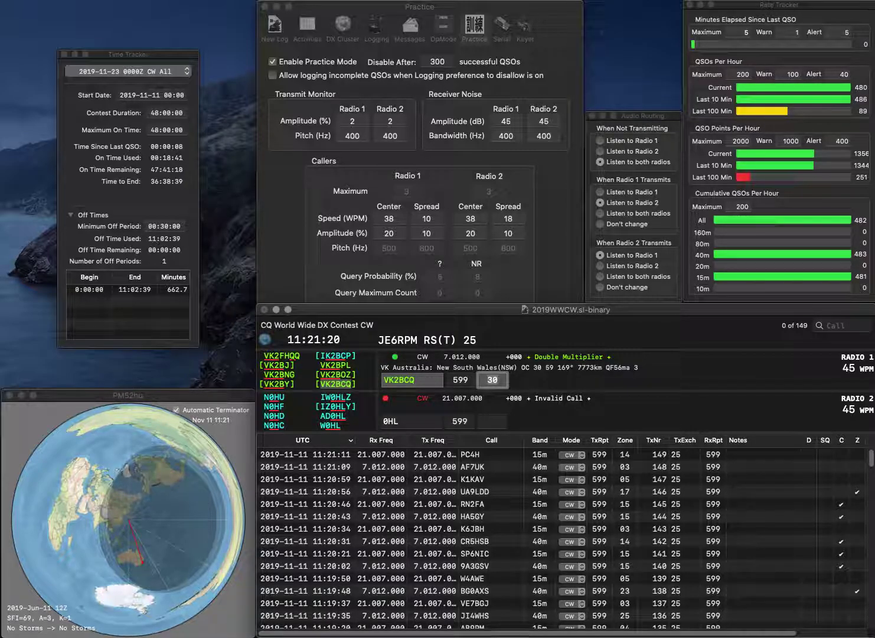
key("Return")
type("AB")
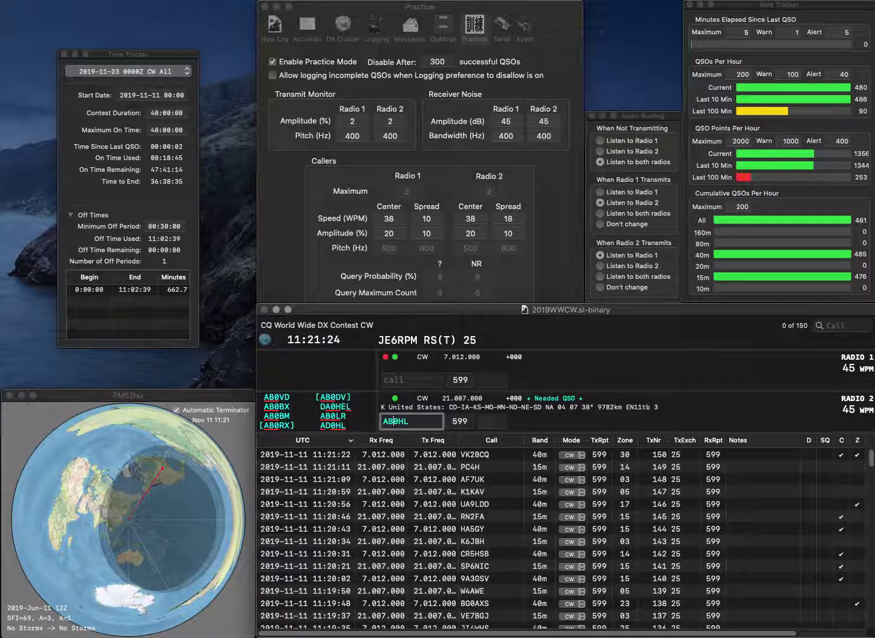
key("BackSpace")
type("D")
key("Return")
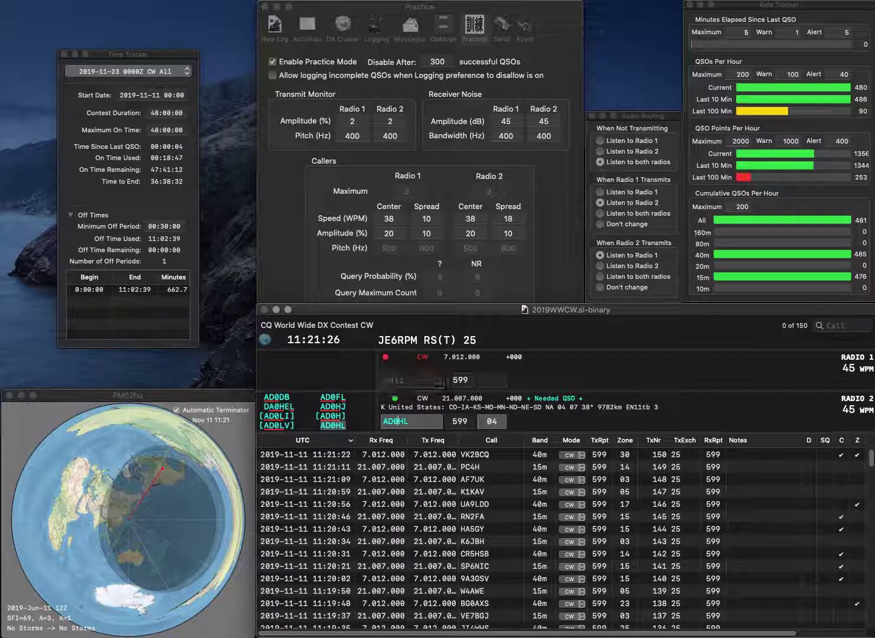
type("SM5AOG")
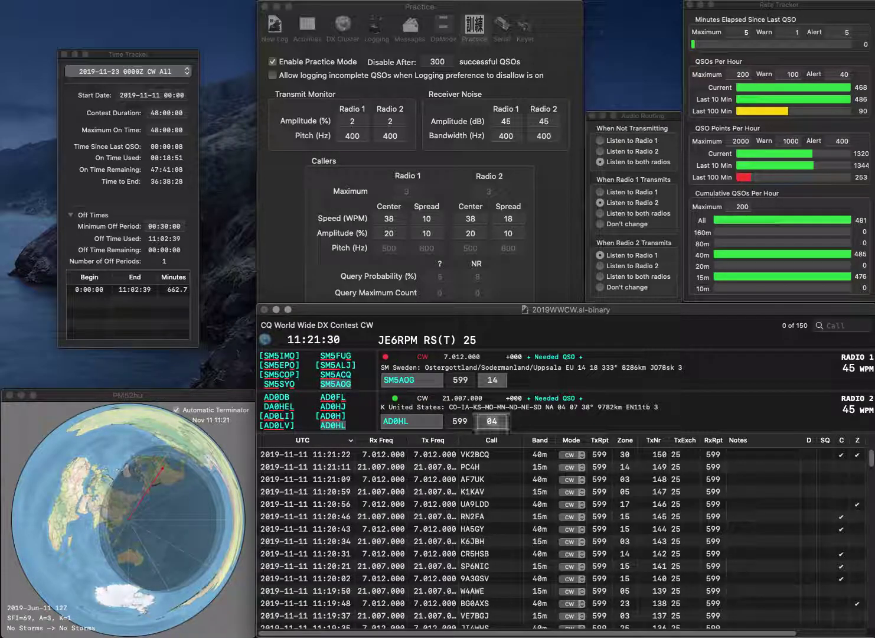
key("Return")
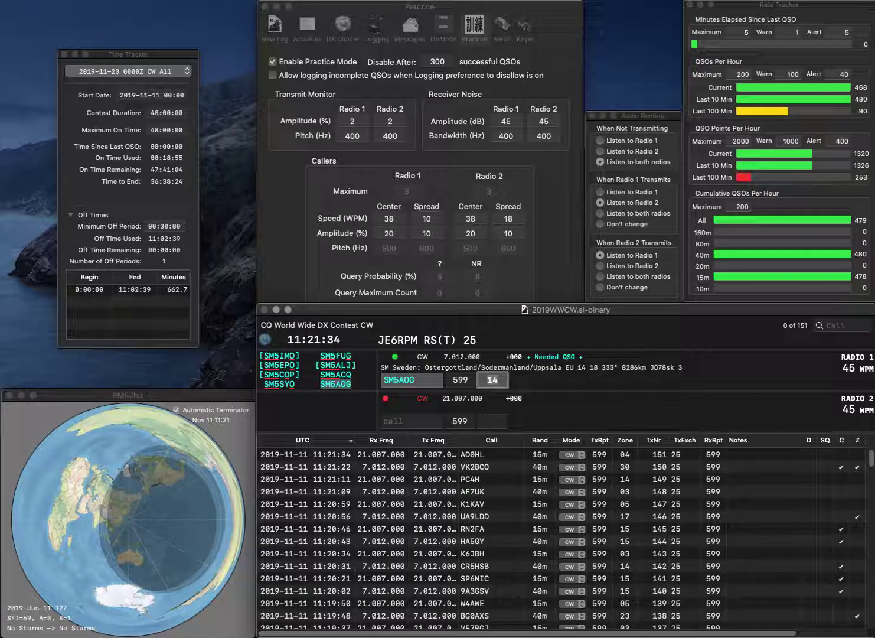
key("Return")
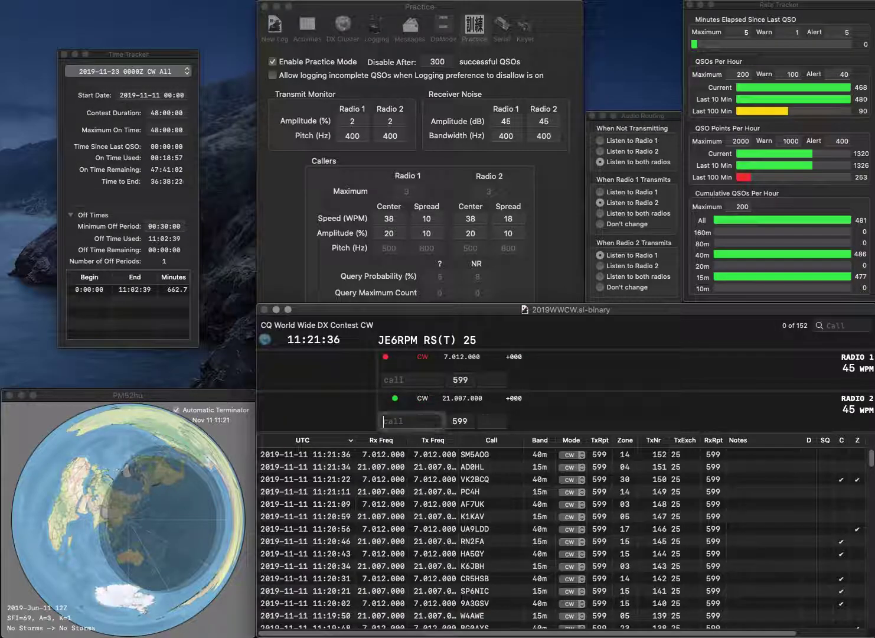
type("OK1KUW")
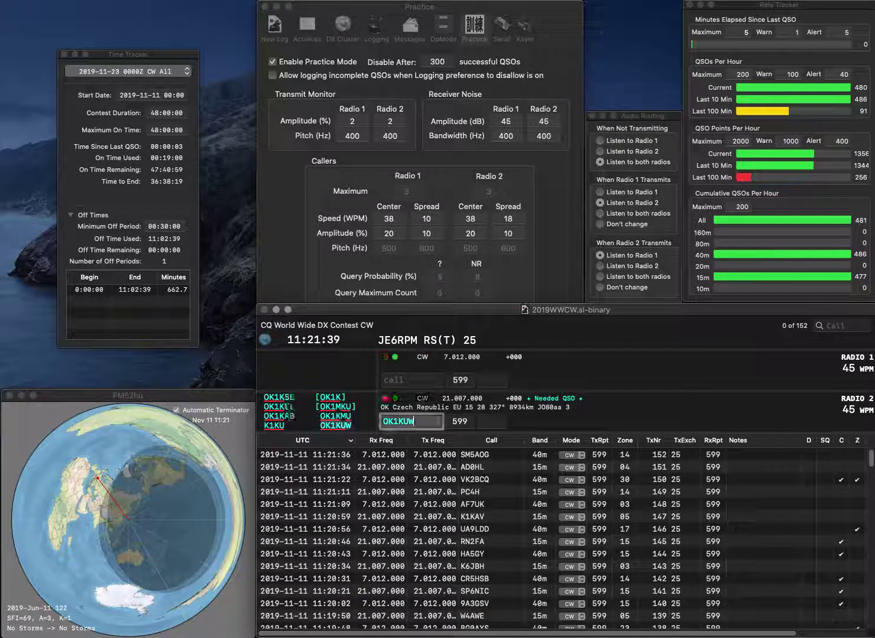
key("Return")
type("6AA")
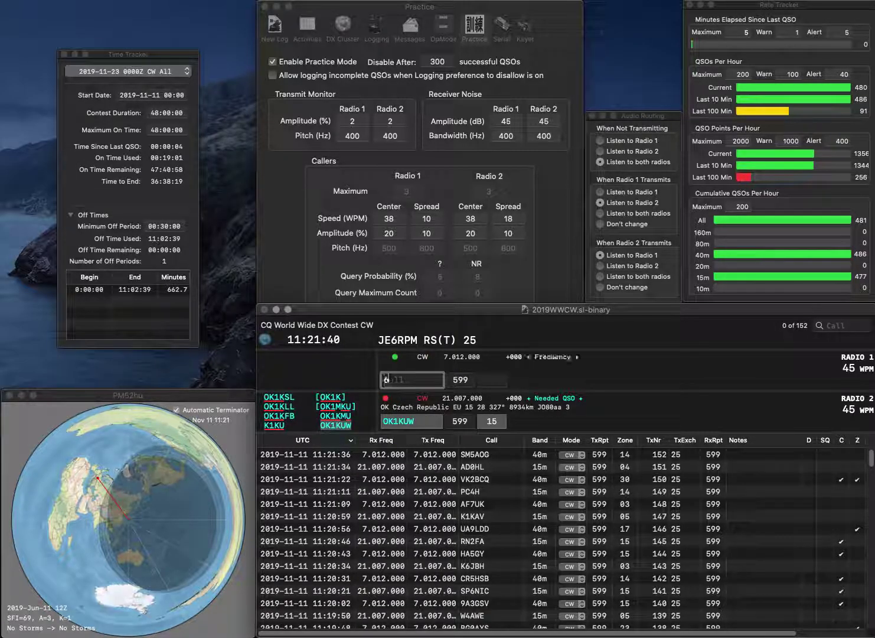
key("Home")
type("DL")
key("Return")
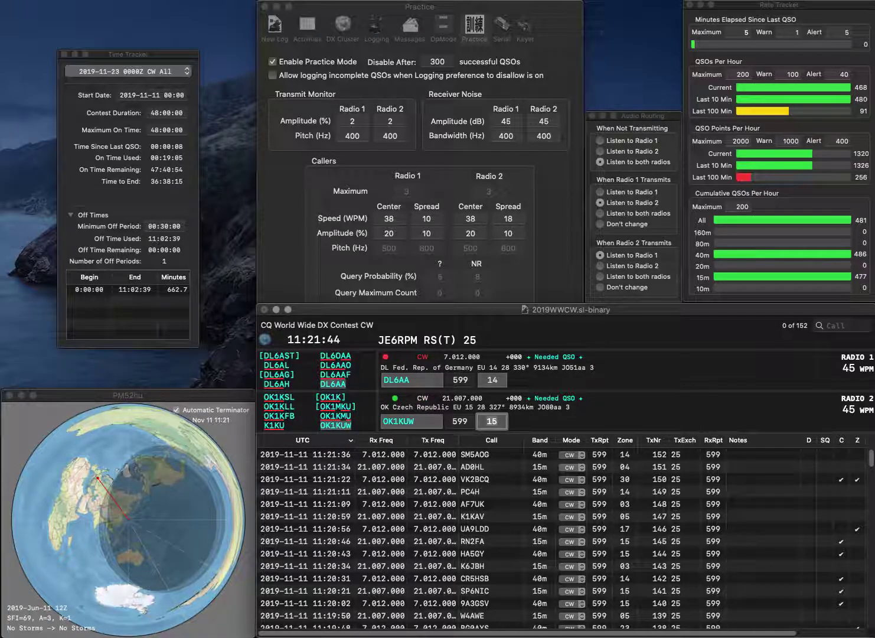
key("Return")
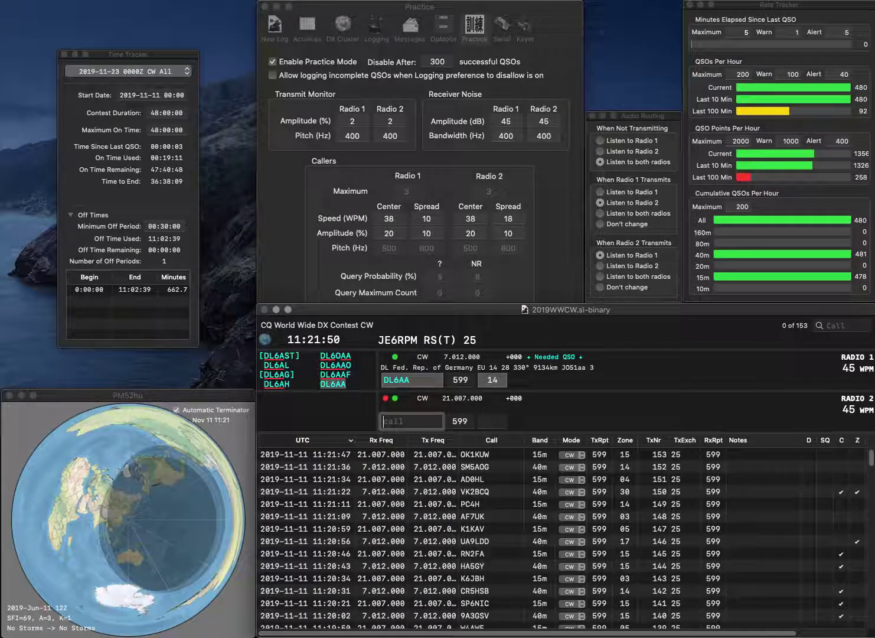
key("Return")
type("F8")
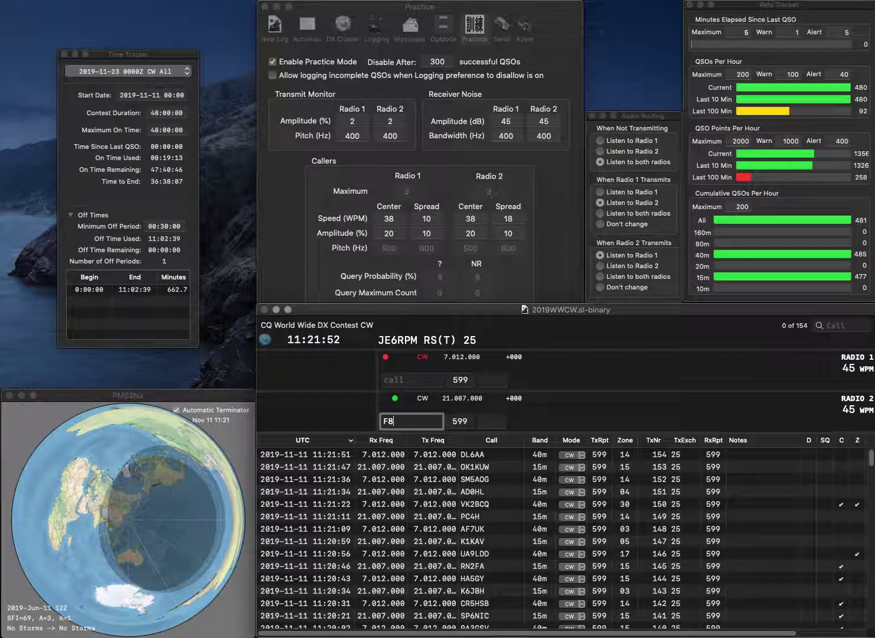
type("DHE")
key("Return")
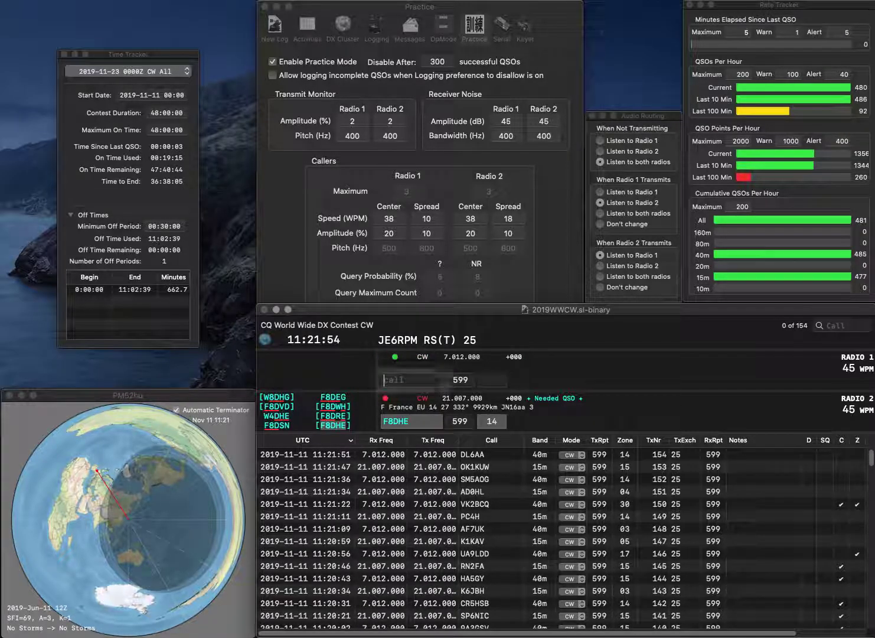
type("N6KL")
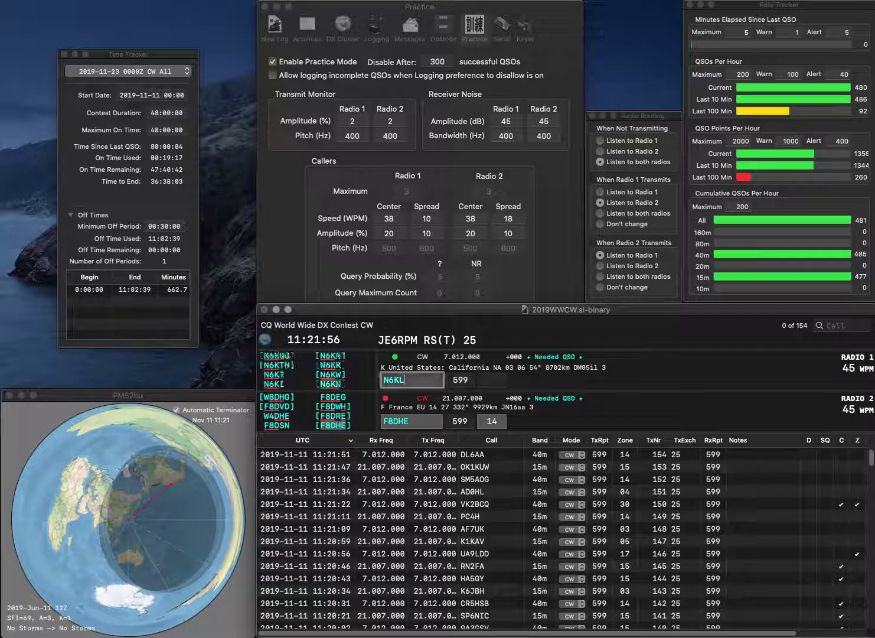
key("Return")
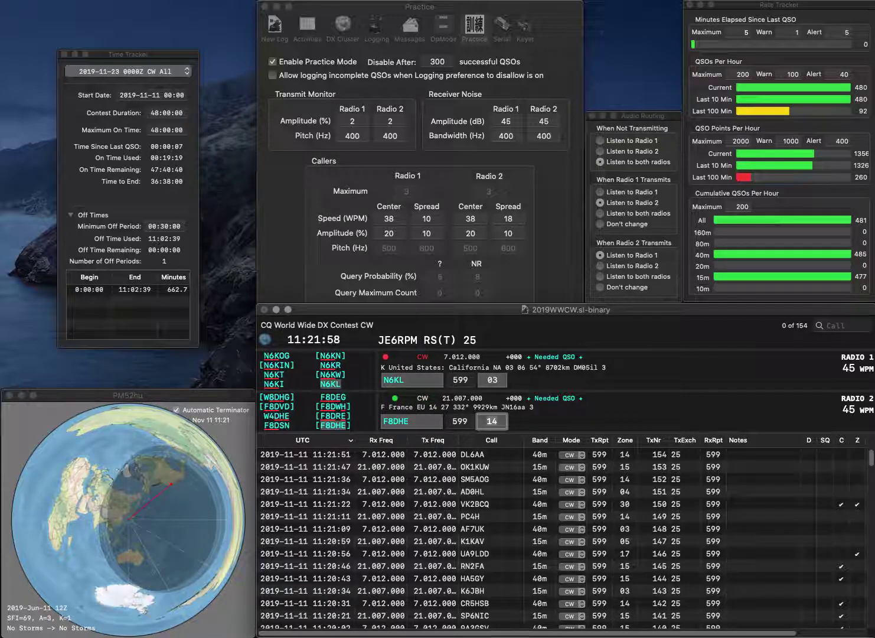
key("Return")
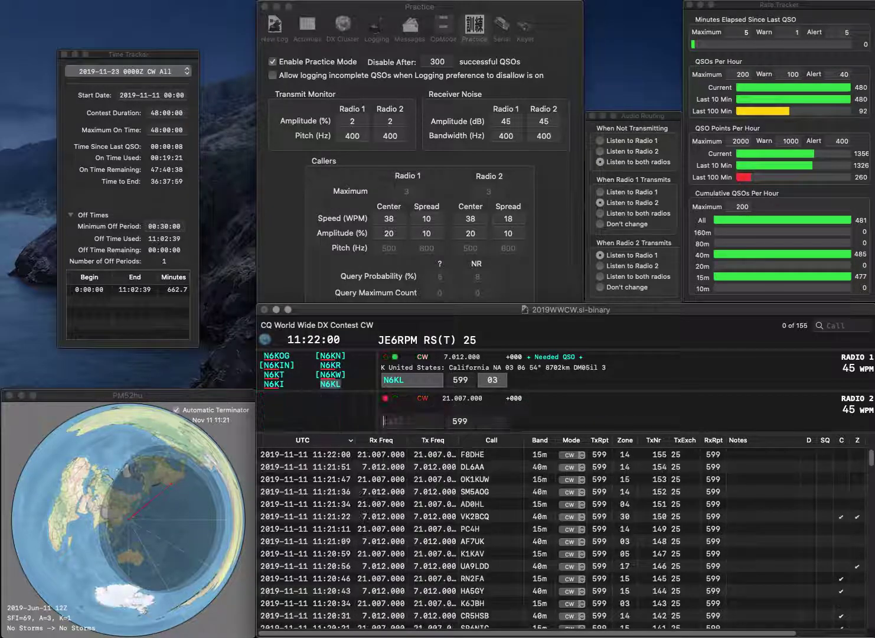
key("Return")
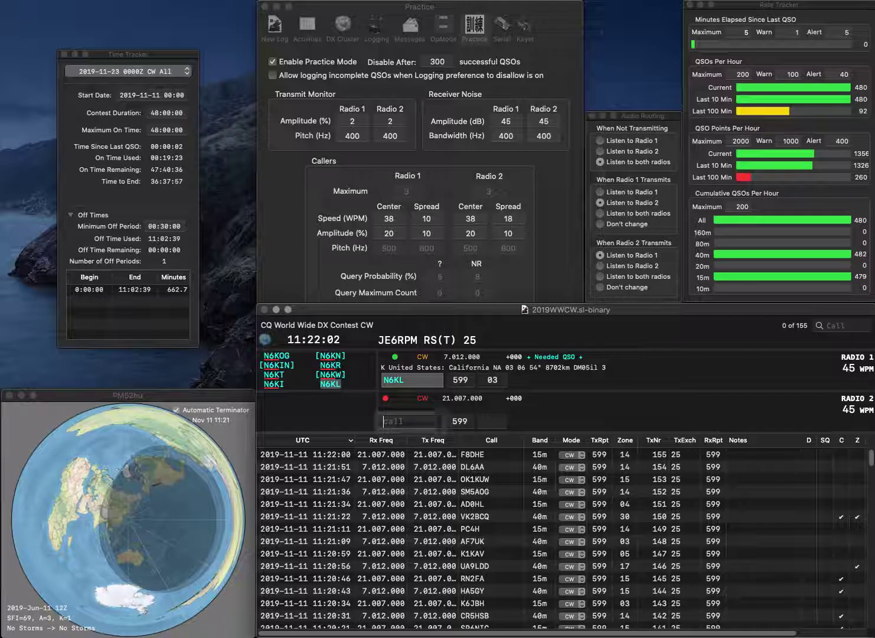
type("YV5AAB")
key("Return")
type("4OM")
key("Left")
key("Left")
key("Left")
type("N")
key("Delete")
type("3")
key("Return")
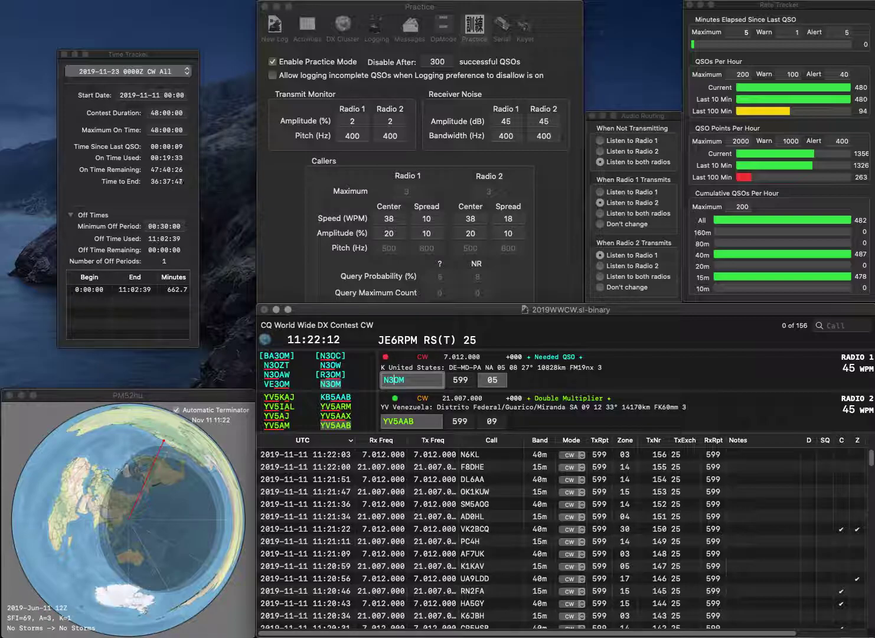
key("Return")
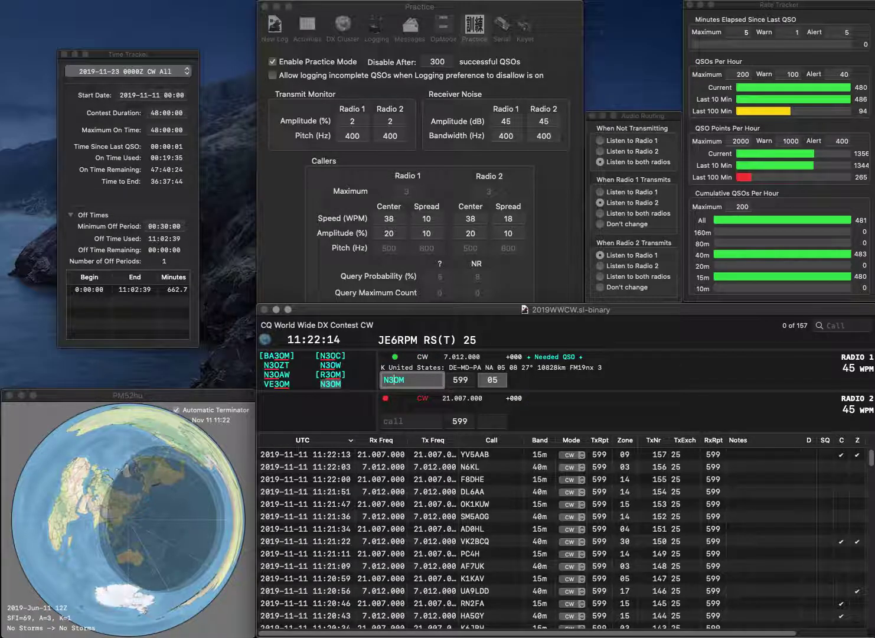
key("Return")
type("N7DJD")
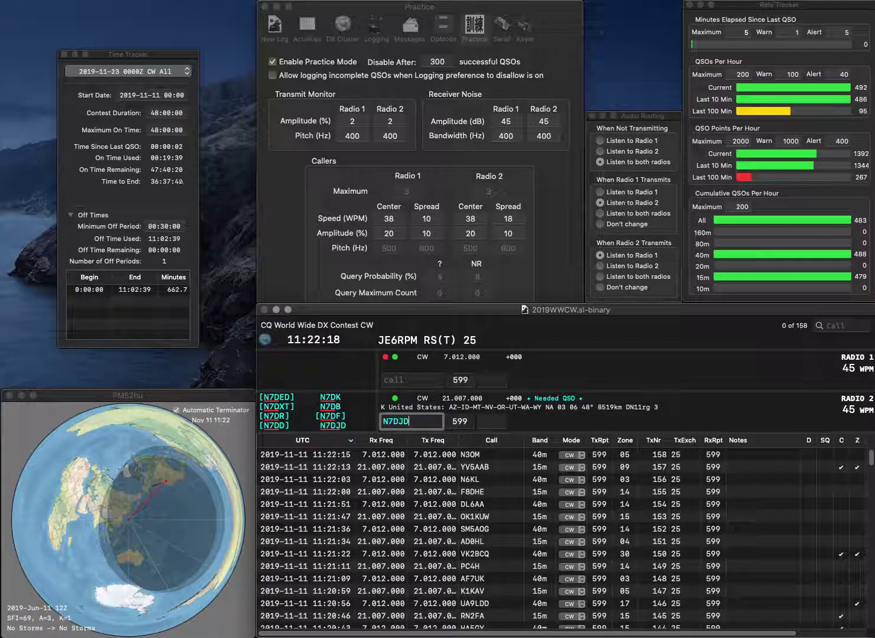
key("Return")
type("C2A")
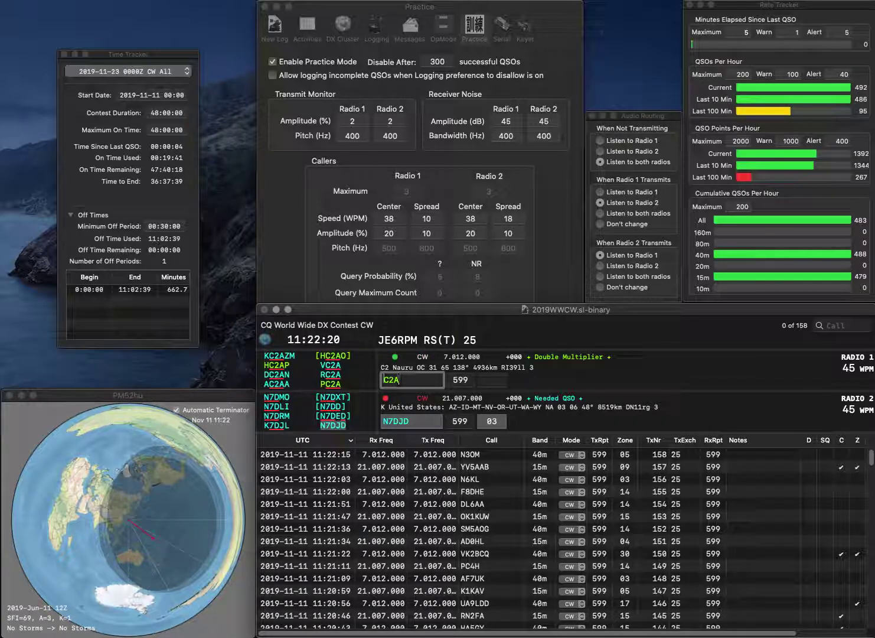
key("Return")
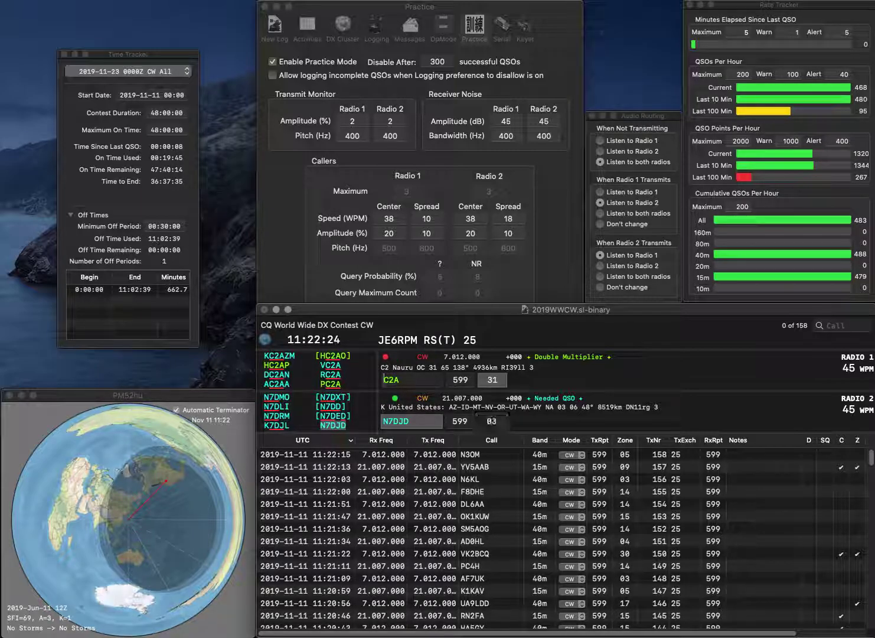
key("Return")
key("Home")
type("P")
key("Return")
type("PA3AIN")
key("Return")
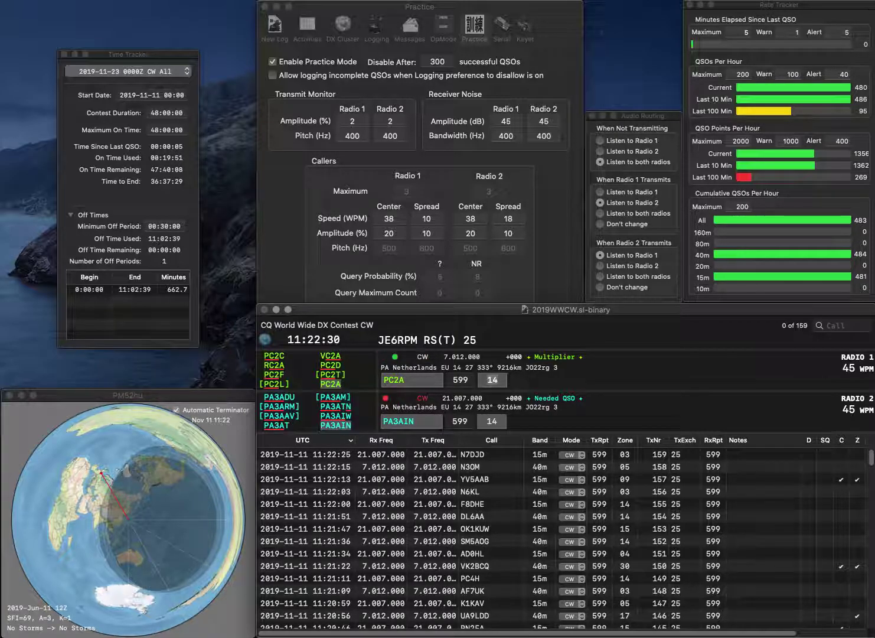
key("Tab")
key("Tab")
key("Return")
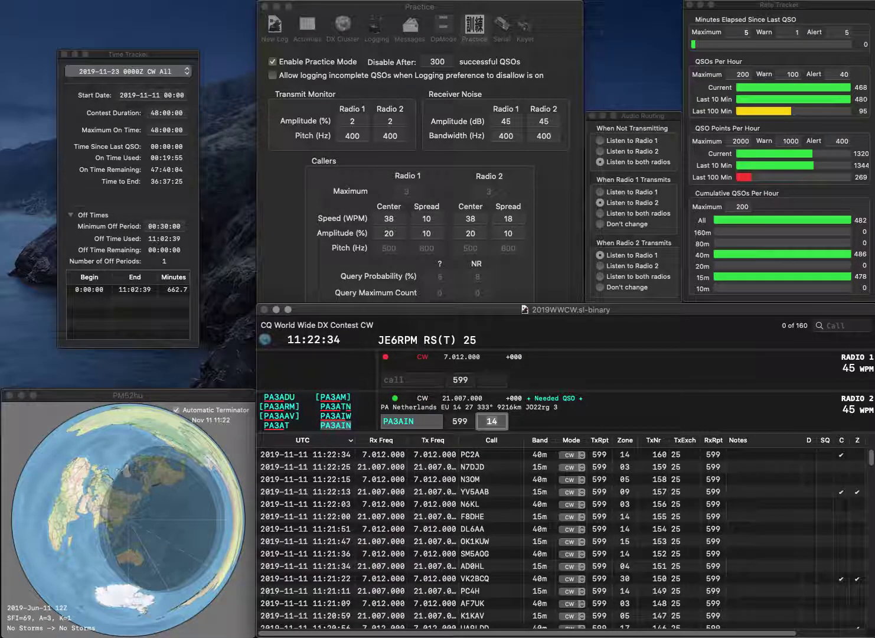
key("Return")
type("DJ1YF")
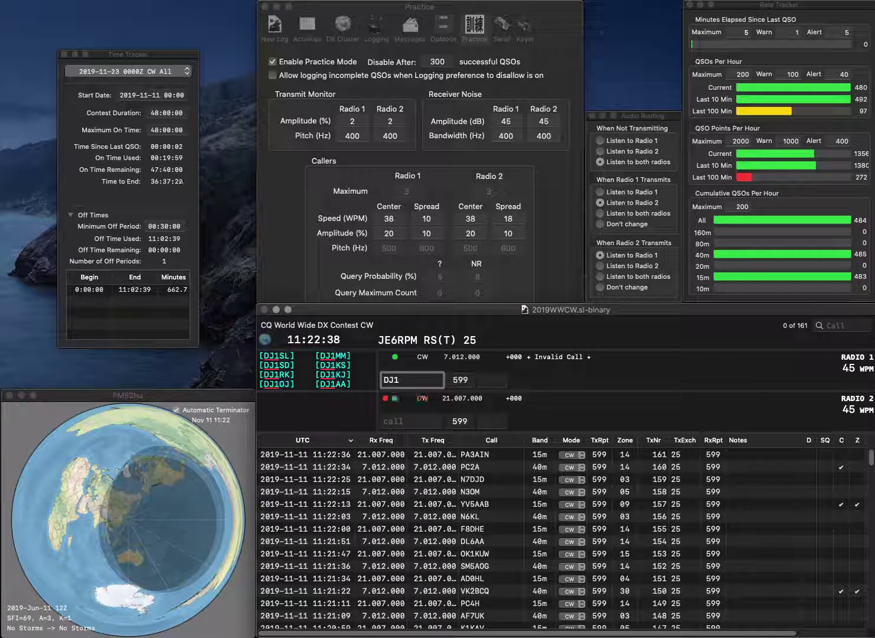
key("Return")
type("N9")
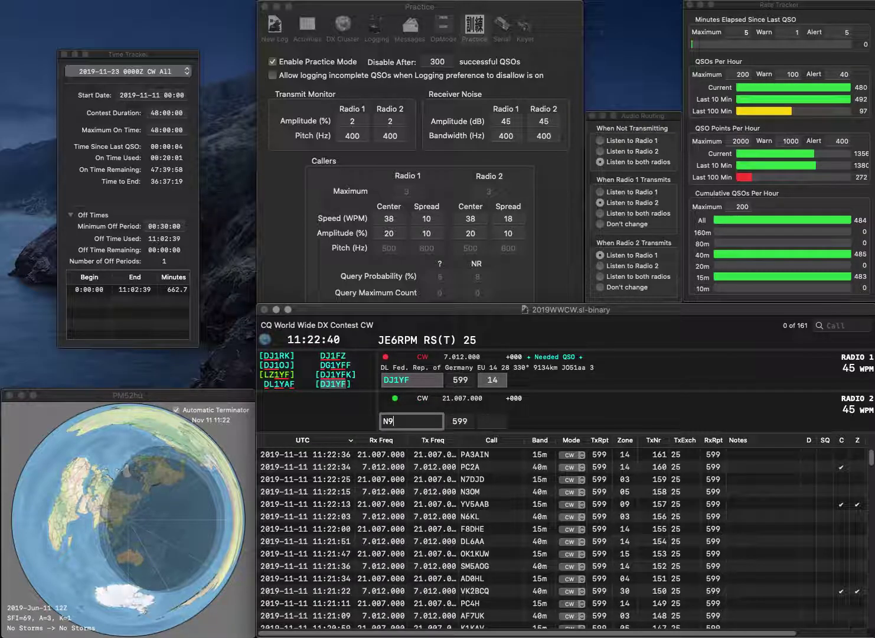
type("TR")
key("Return")
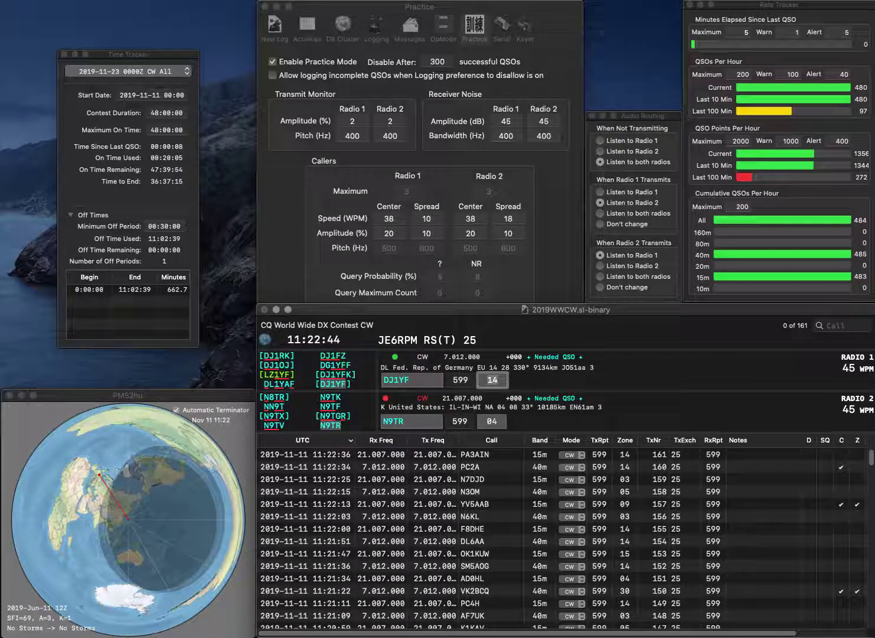
key("Return")
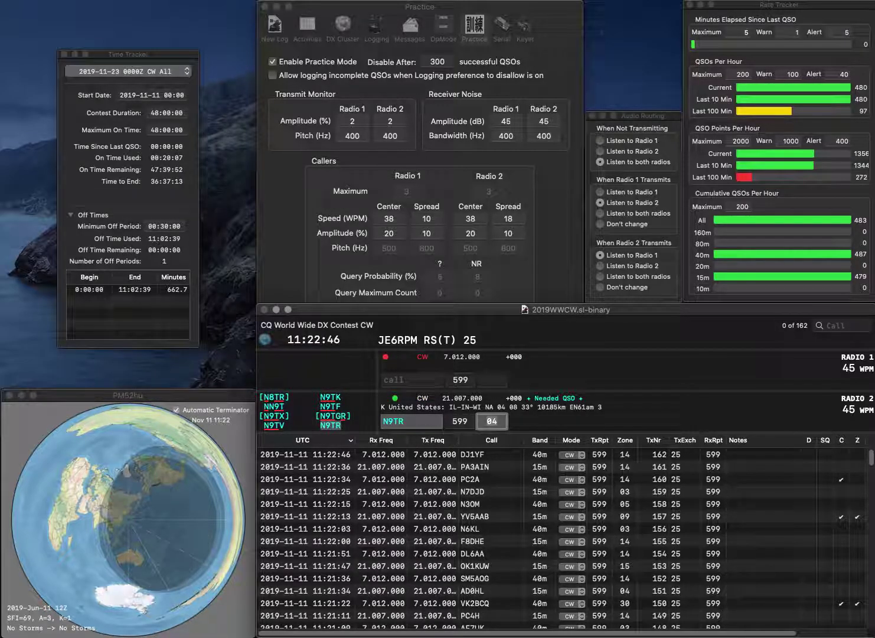
key("Return")
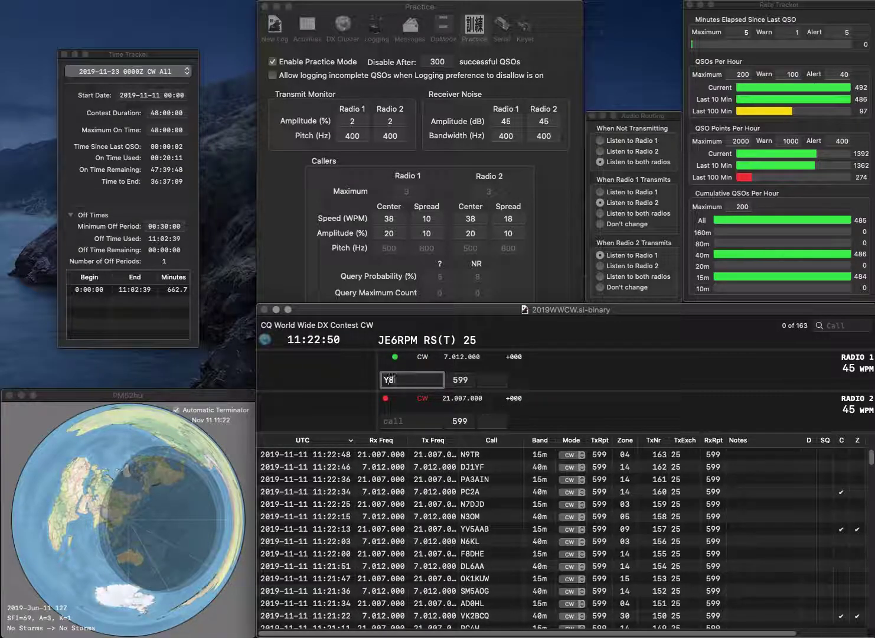
left_click(412, 421)
type("KC")
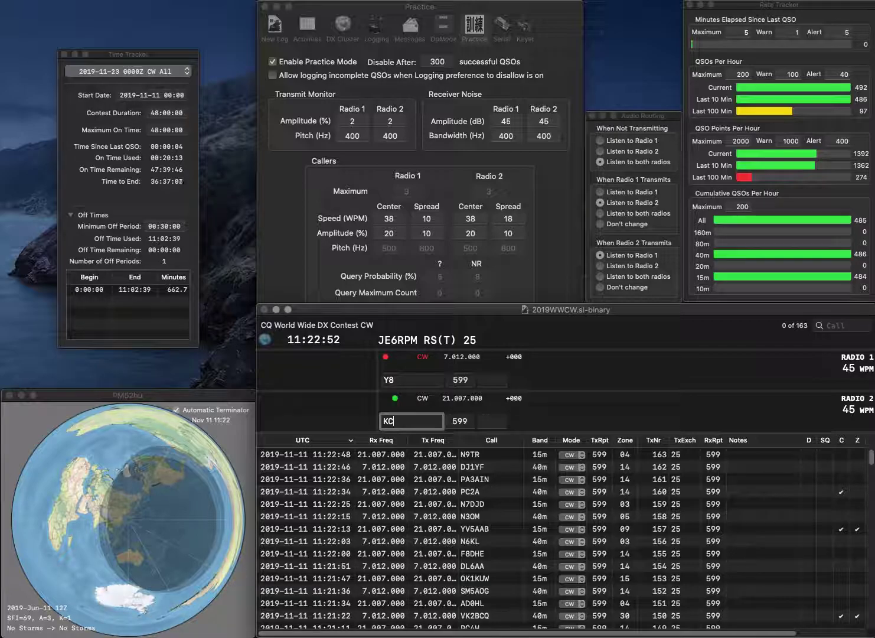
type("9DHE")
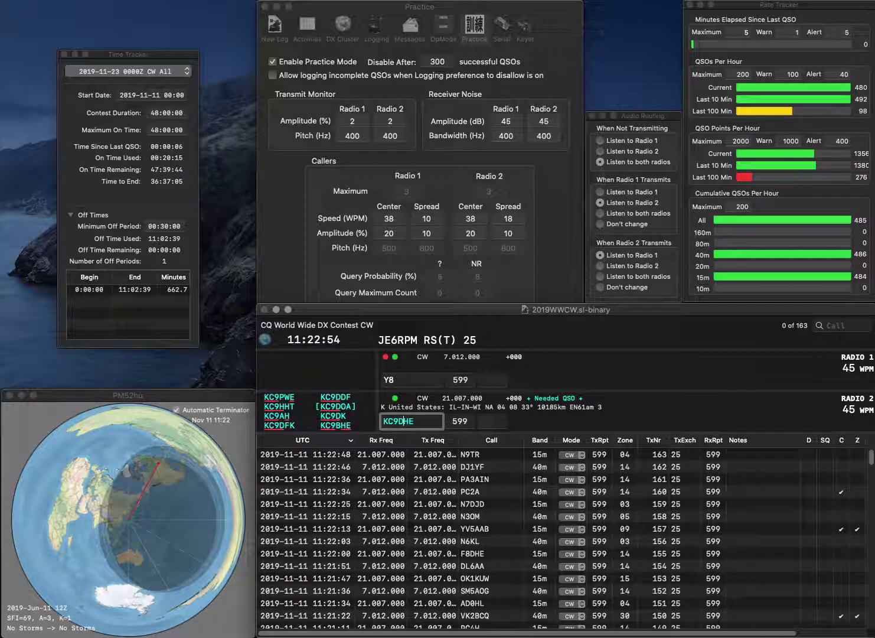
key("BackSpace")
type("B")
key("Return")
type("GLB")
key("BackSpace")
type("K")
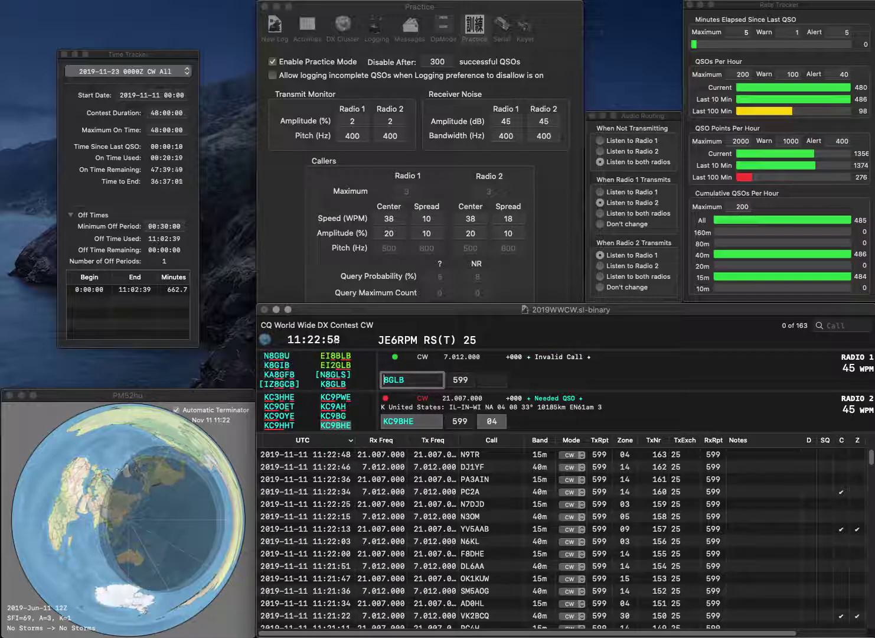
key("Return")
key("Tab")
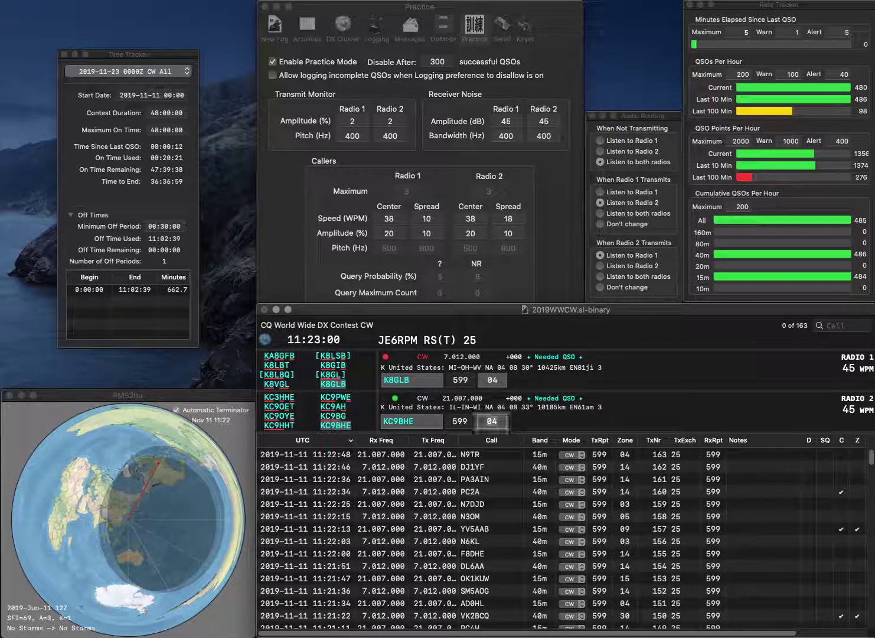
key("Return")
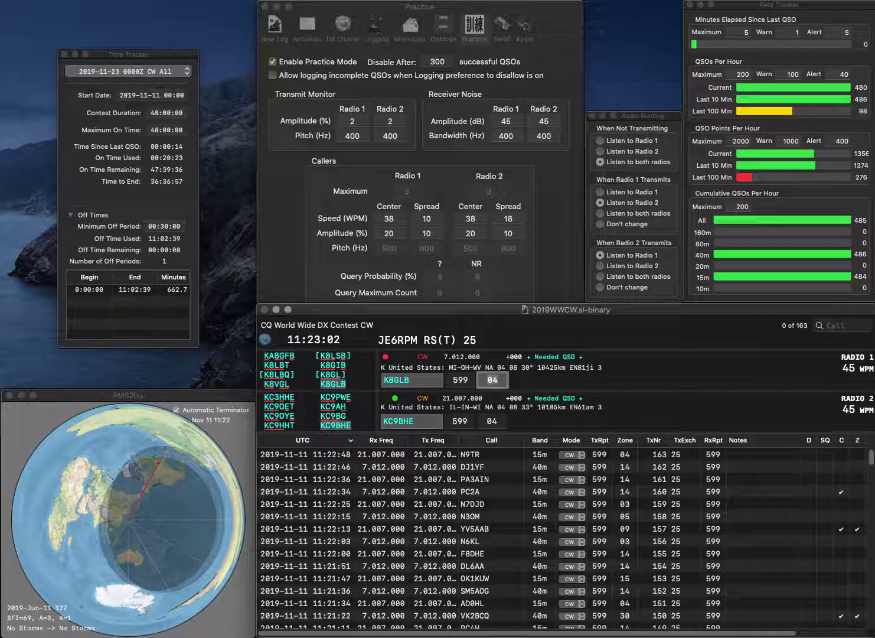
key("Return")
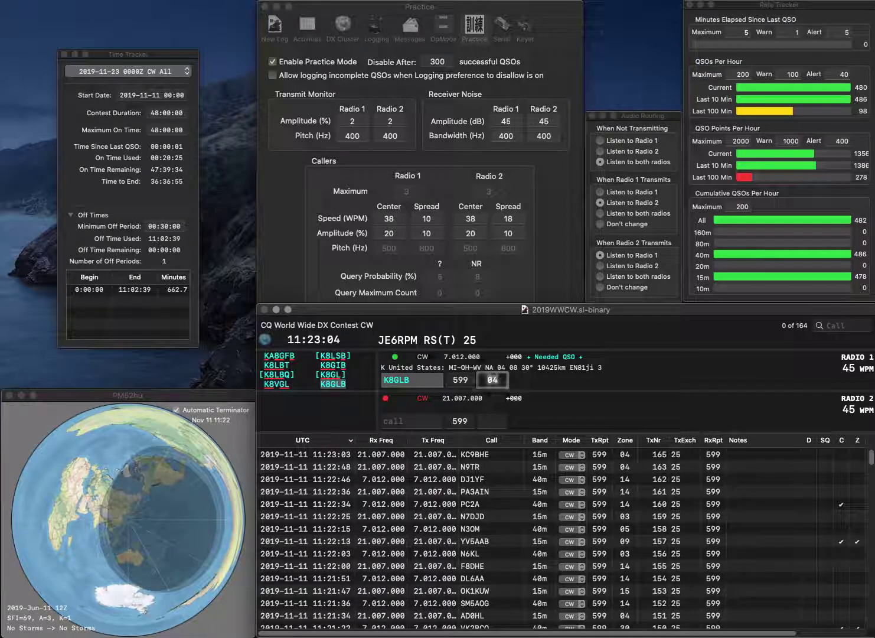
type("IK")
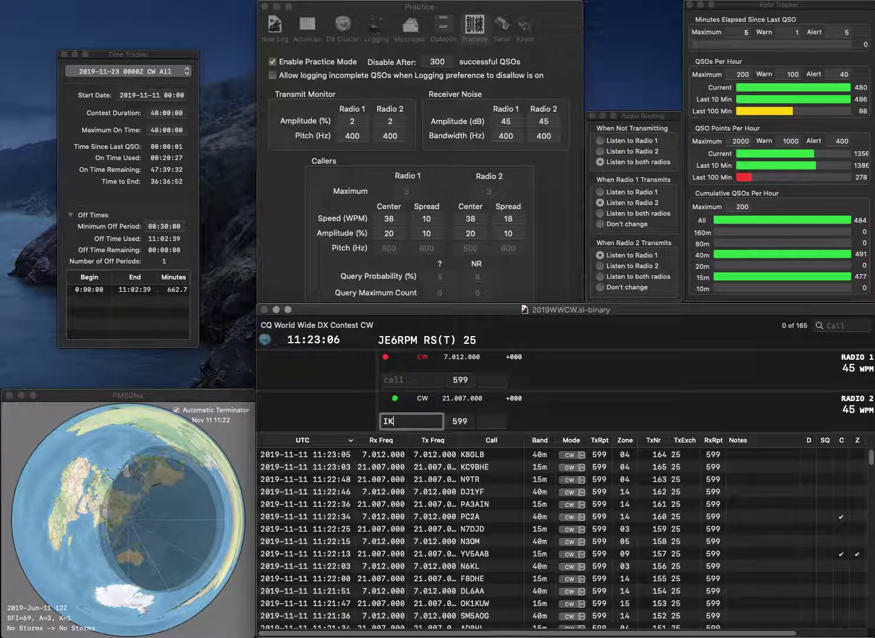
type("5BHC")
key("Return")
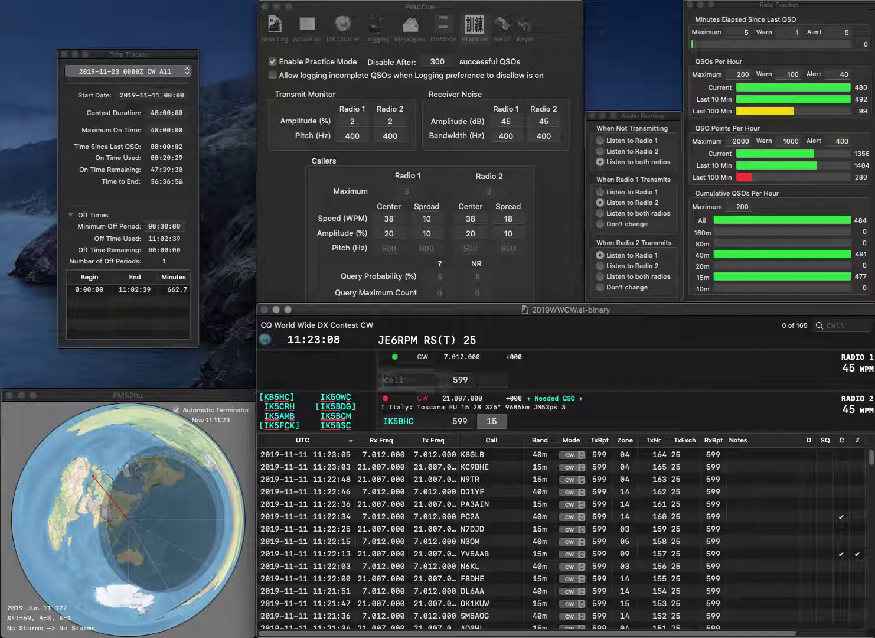
type("N4LNK")
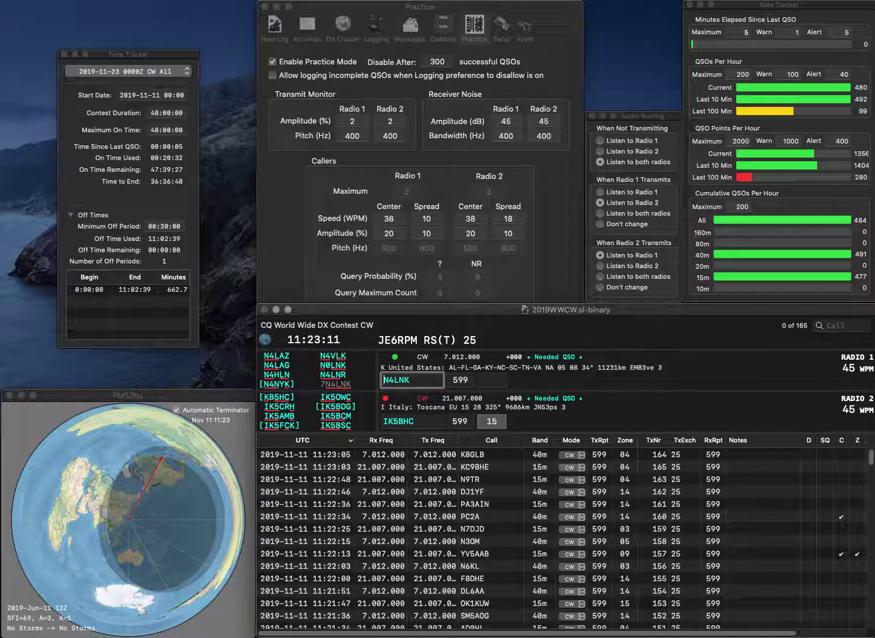
key("Home")
type("7")
key("Return")
key("Tab")
key("Left")
key("BackSpace")
type("S")
key("Return")
left_click(492, 379)
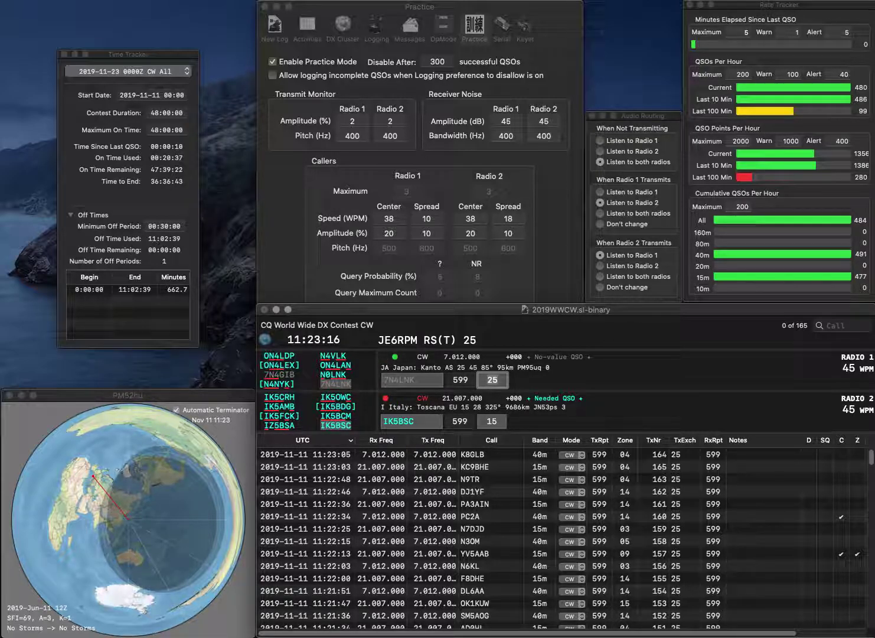
key("Down")
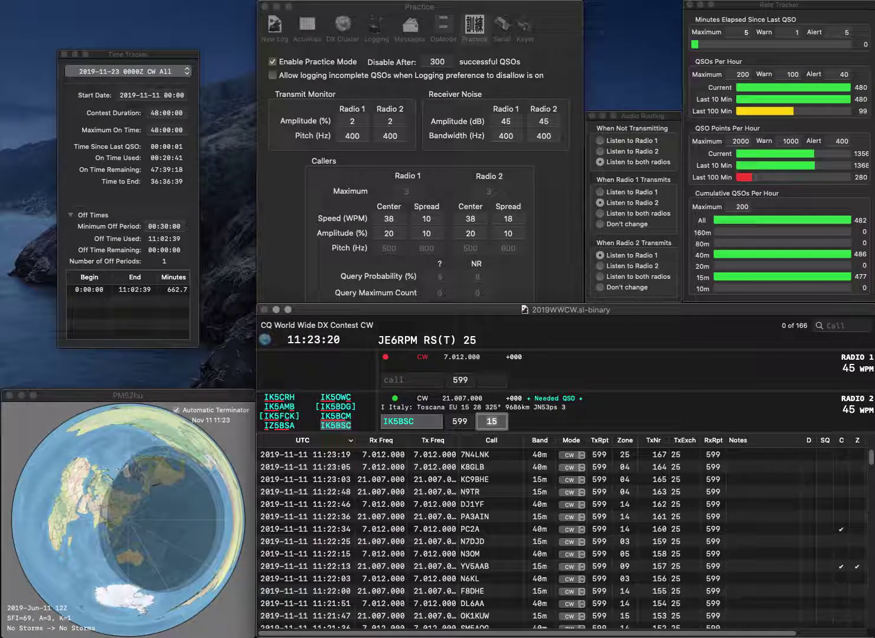
key("Return")
Step: Answer K0CN on Radio 1 and N1YC on Radio 2, and log both contacts
type("K0CN")
key("Return")
type("N1YC")
key("Return")
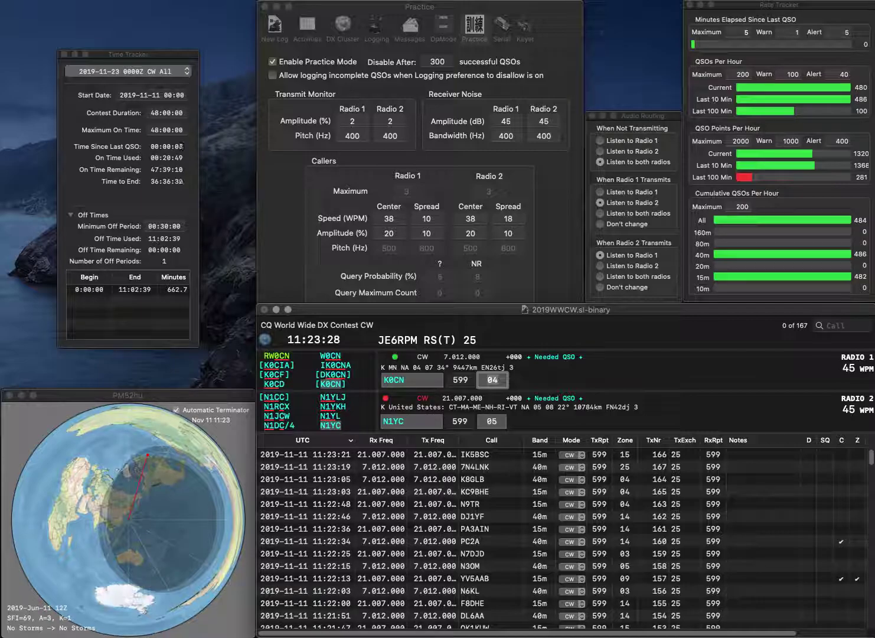
key("Return")
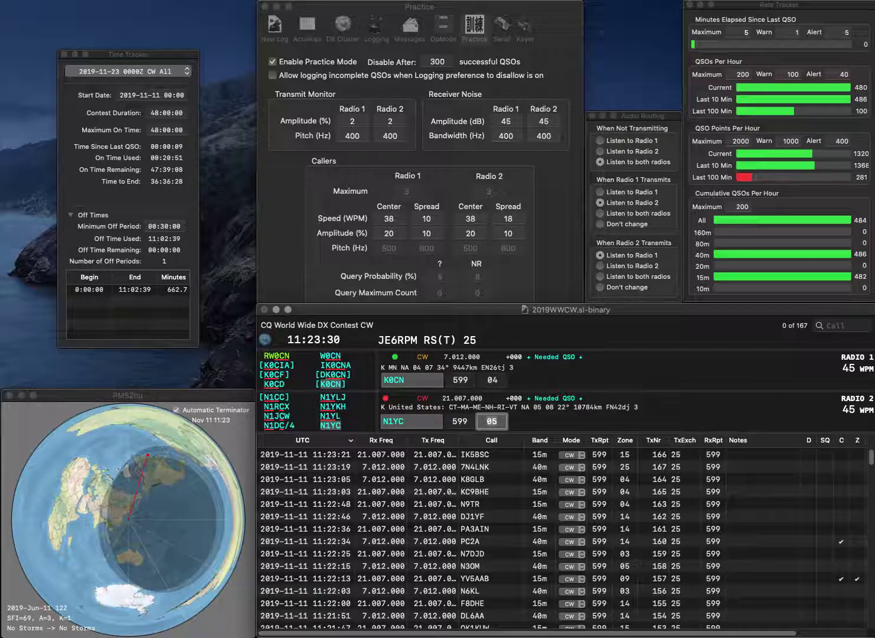
key("Return")
key("Return")
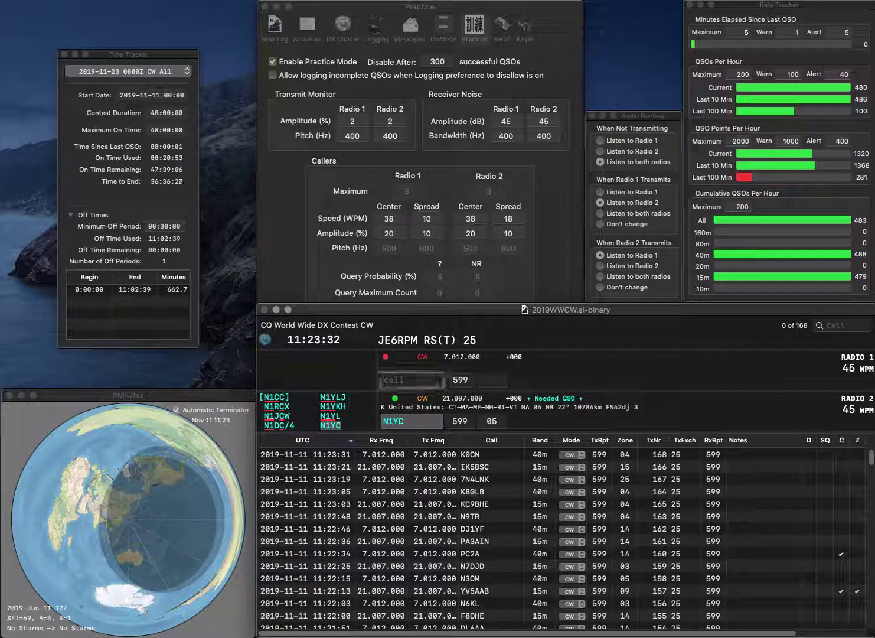
type("W3")
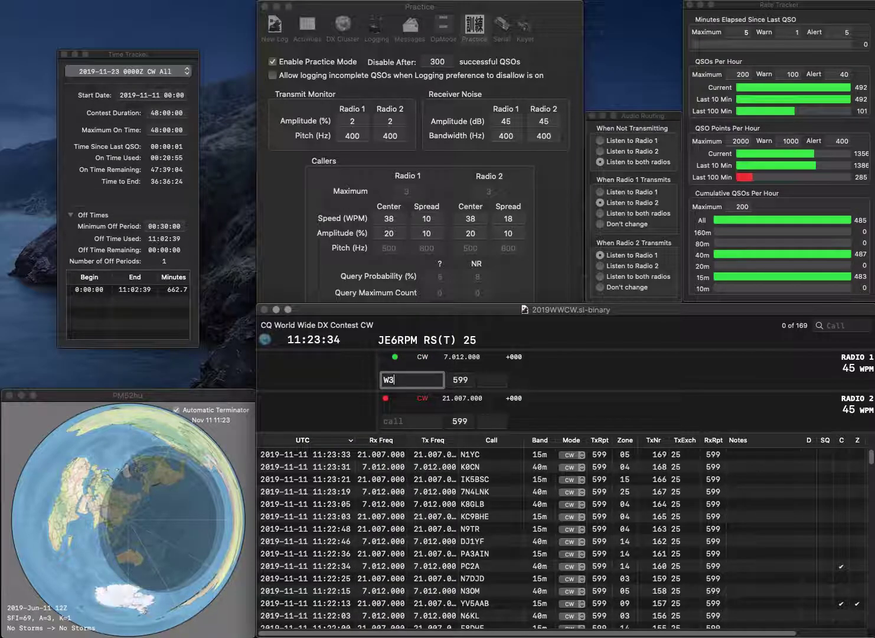
type("FOX")
key("Return")
type("NC0B")
key("Return")
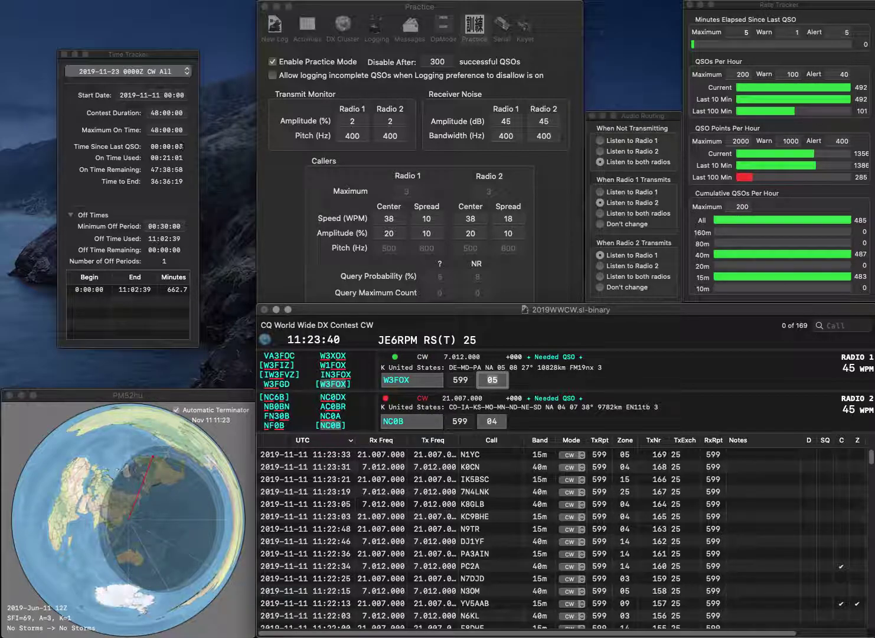
key("Return")
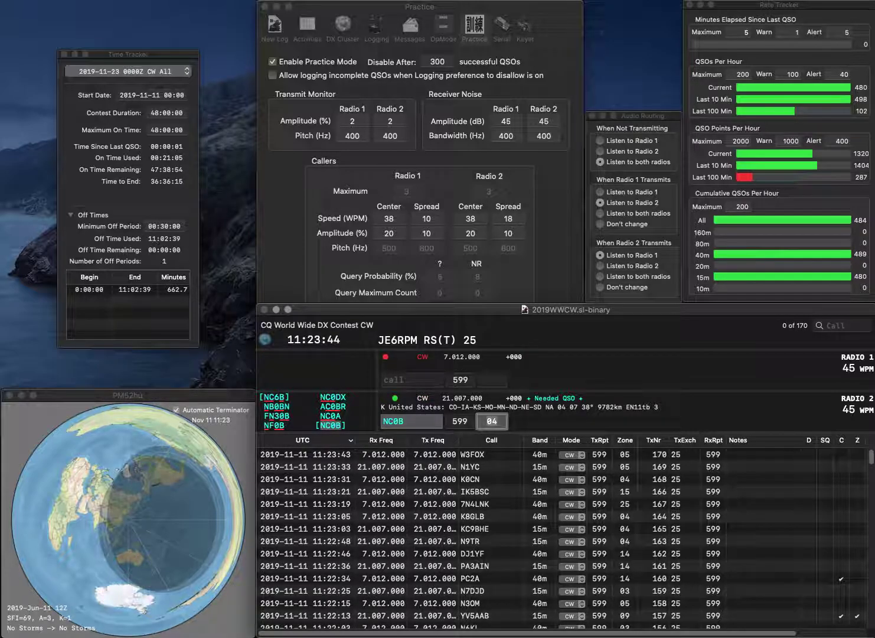
key("Return")
type("W")
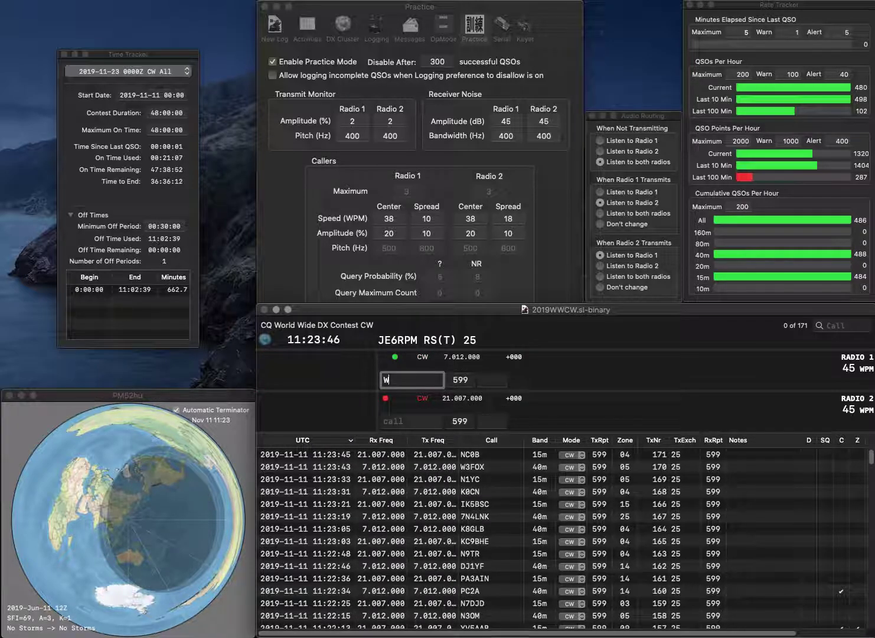
type("N4AT")
key("Return")
type("N5KWD")
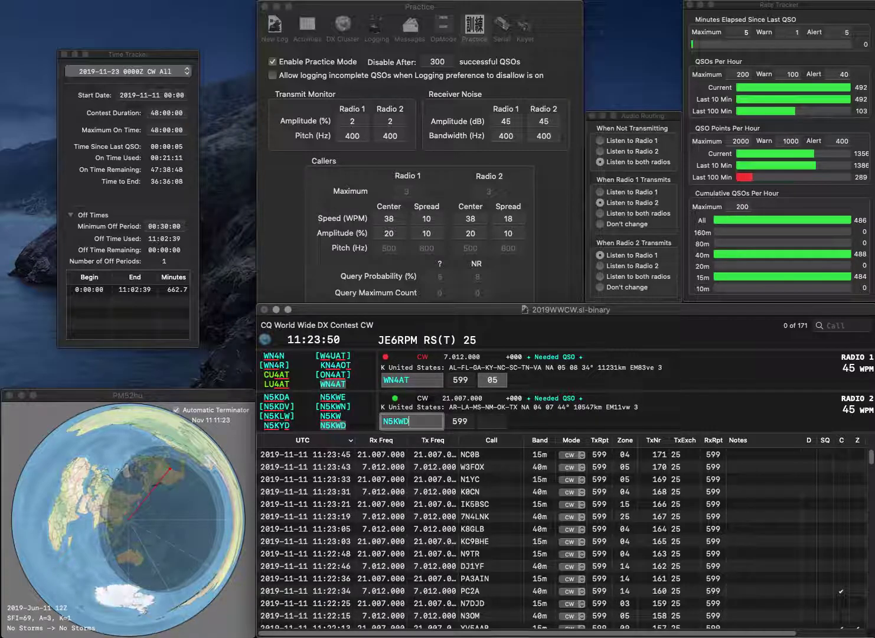
key("Return")
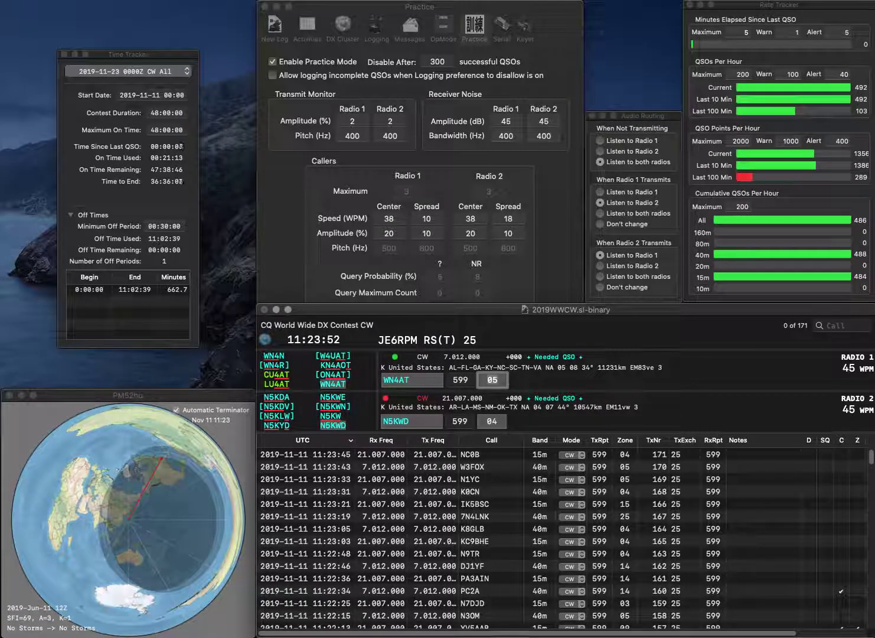
key("Return")
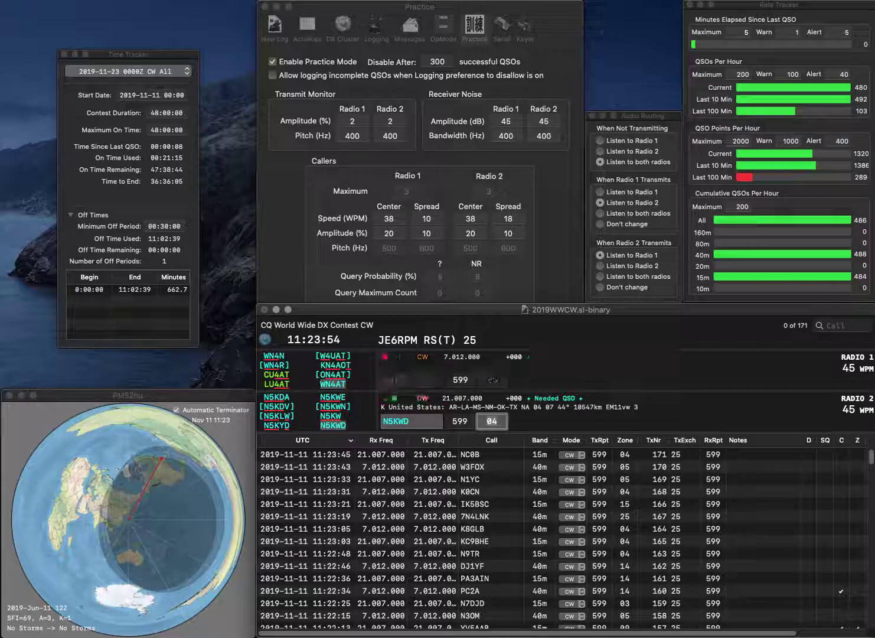
key("Return")
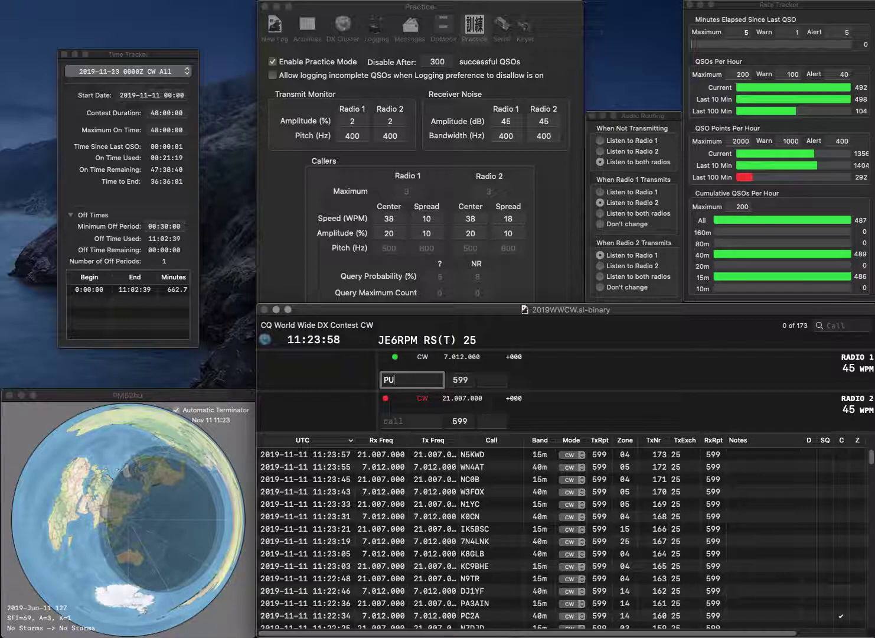
Step: Answer Radio 1 with the partial call PU8J and answer K4PI on Radio 2
type("PU8J")
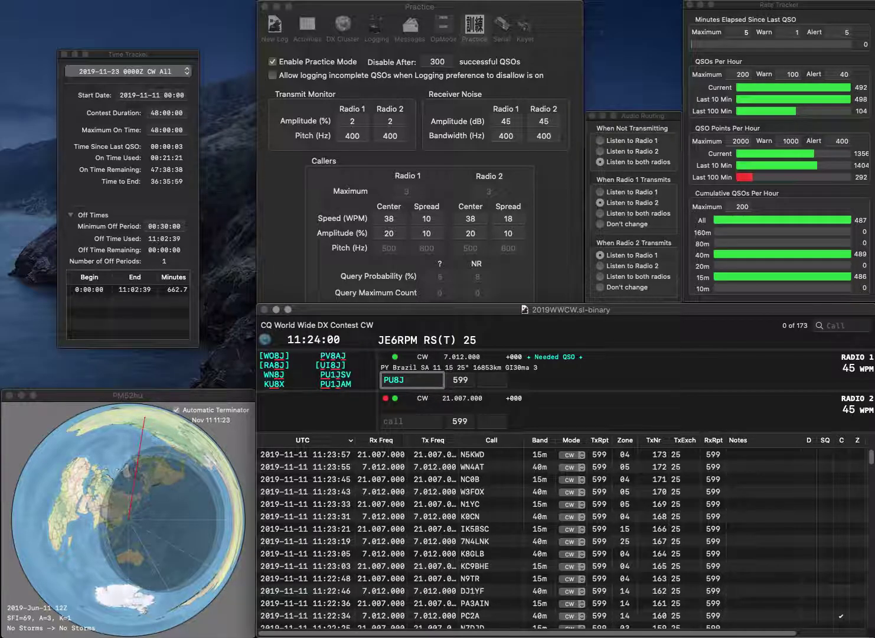
key("Return")
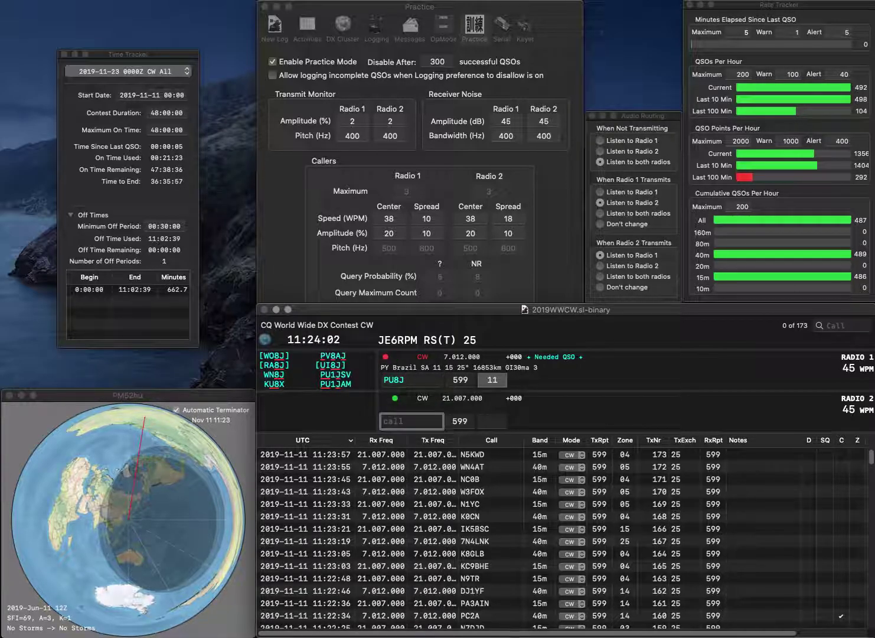
type("K4PI")
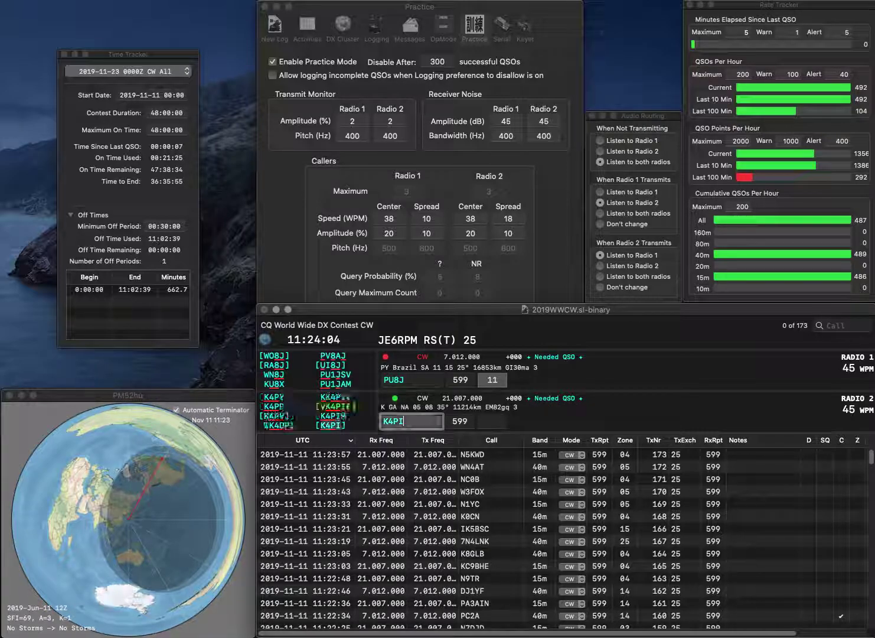
key("Return")
key("BackSpace")
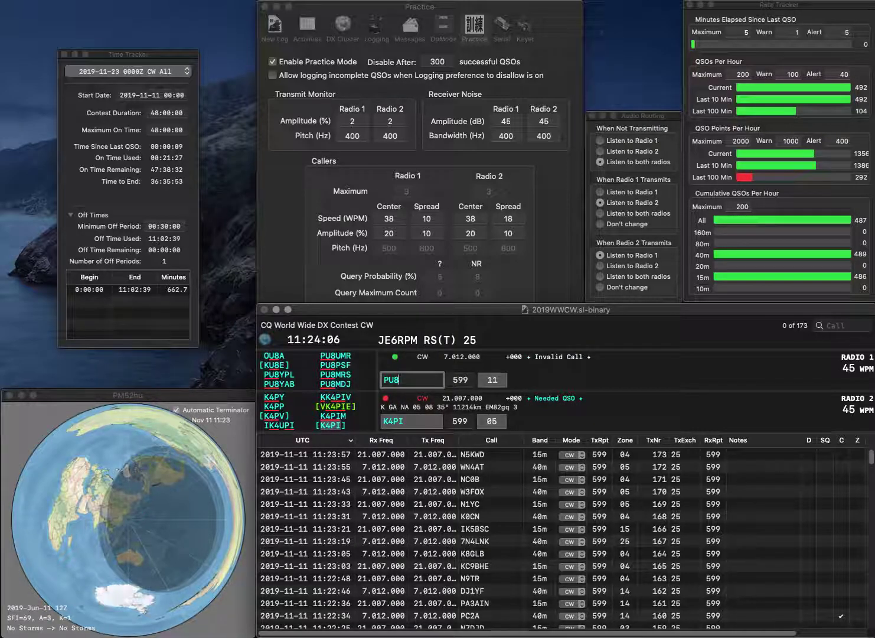
type("PSF")
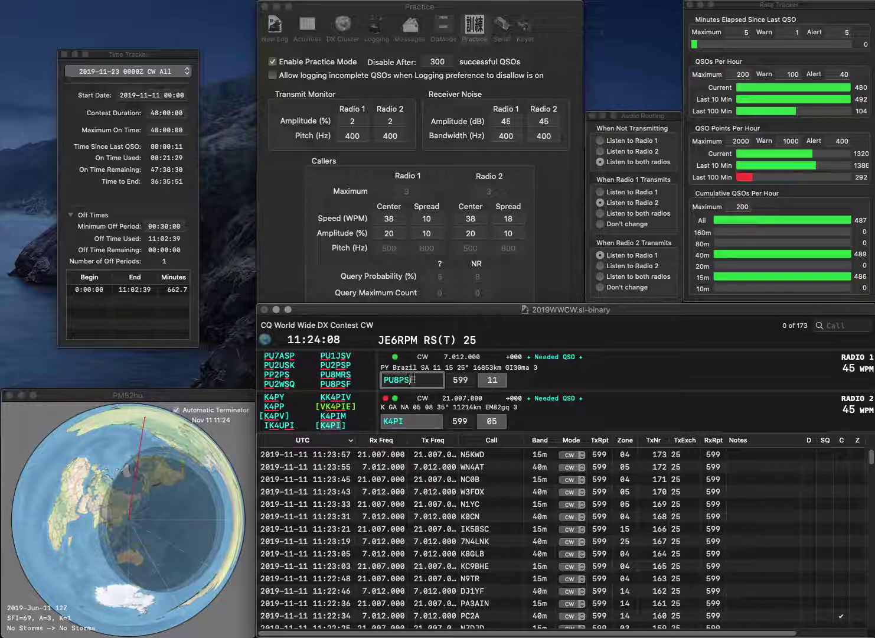
key("Return")
key("Return")
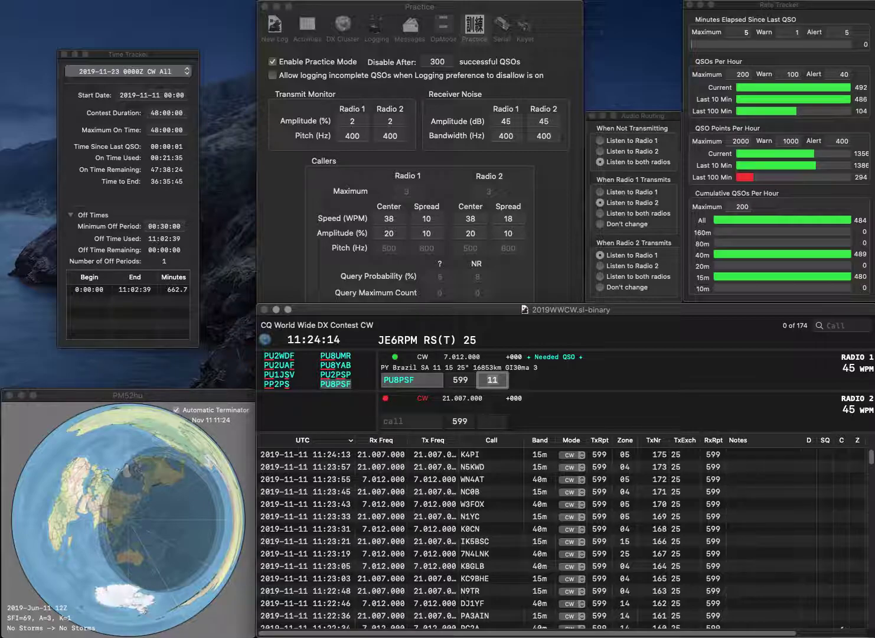
key("Return")
Step: Answer NN6DX on Radio 1 and AC2AA on Radio 2, and log both contacts
type("AC")
key("Return")
type("G6D")
type("NN6D")
key("super+Right")
type("X")
key("Return")
type("2AAA")
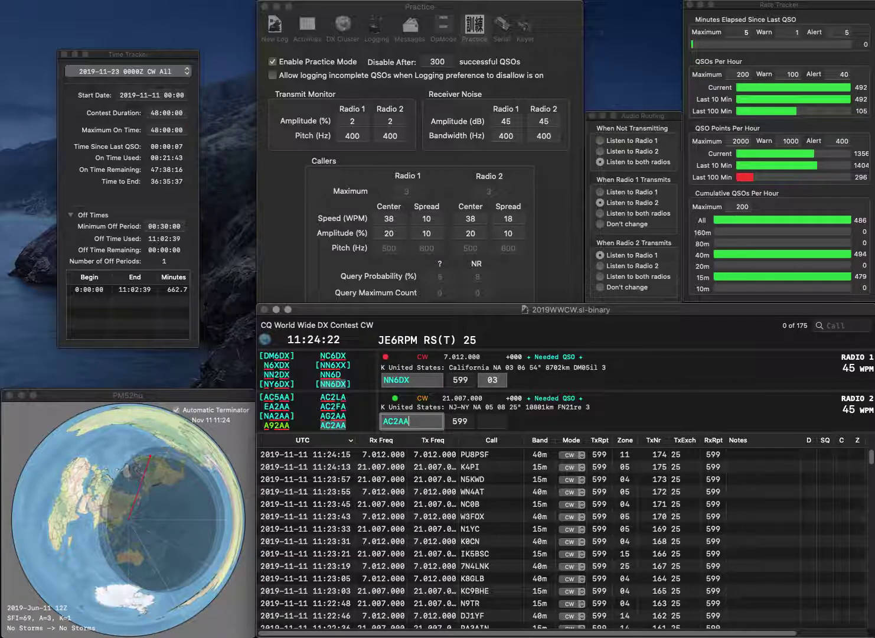
key("Return")
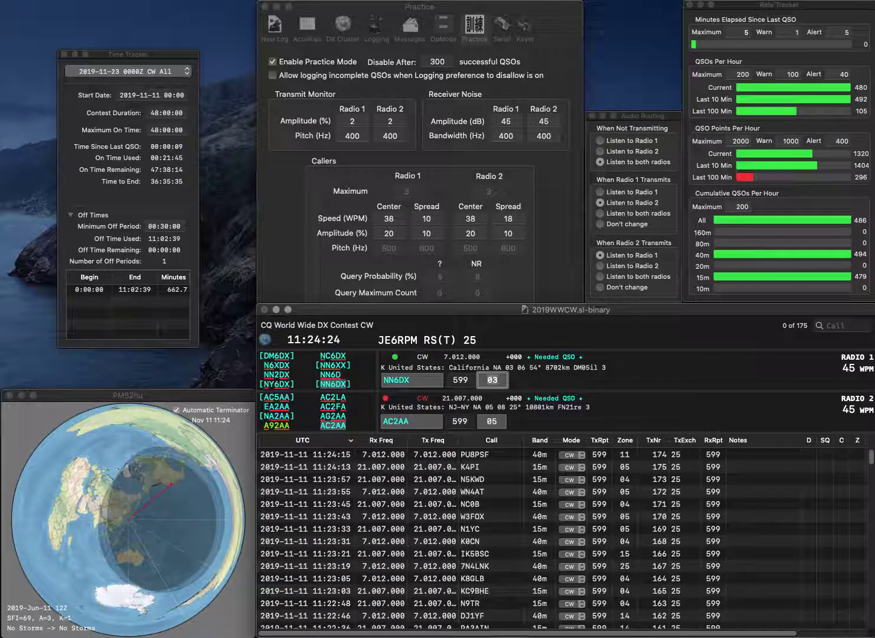
key("Return")
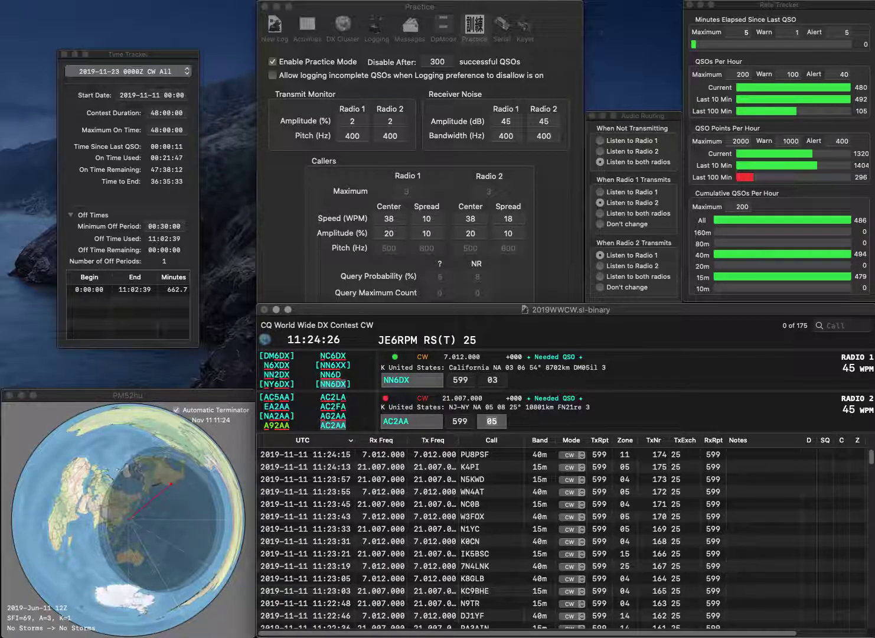
key("Return")
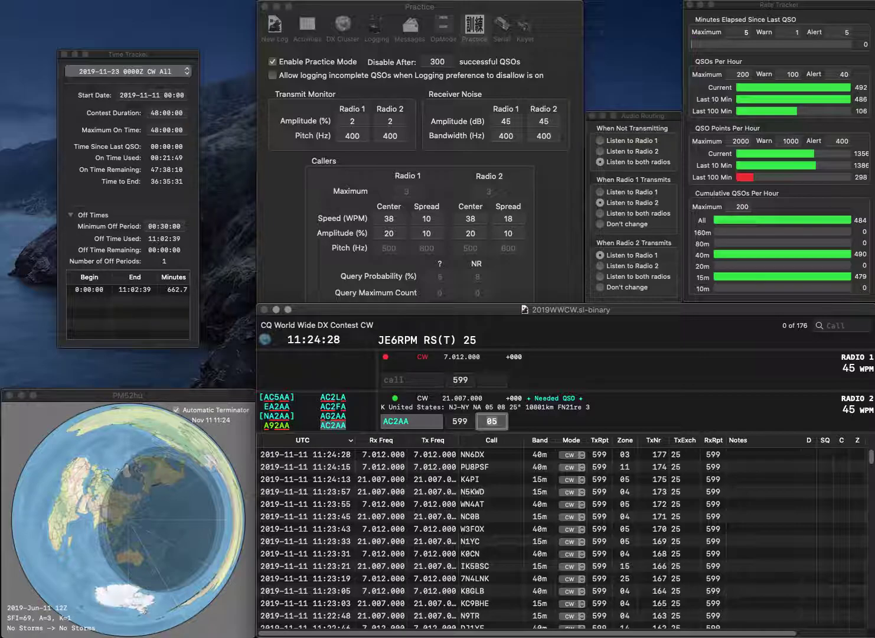
key("Return")
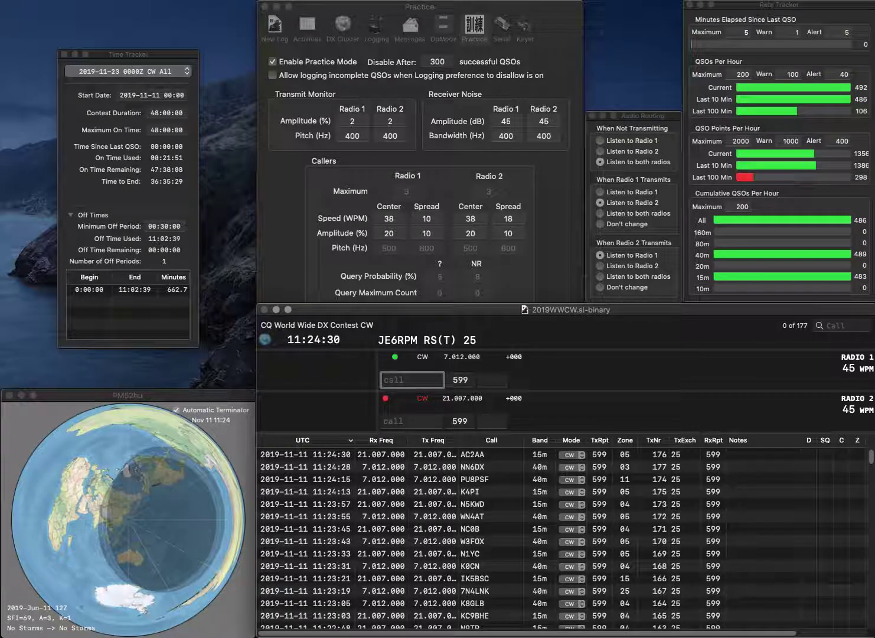
type("OM7")
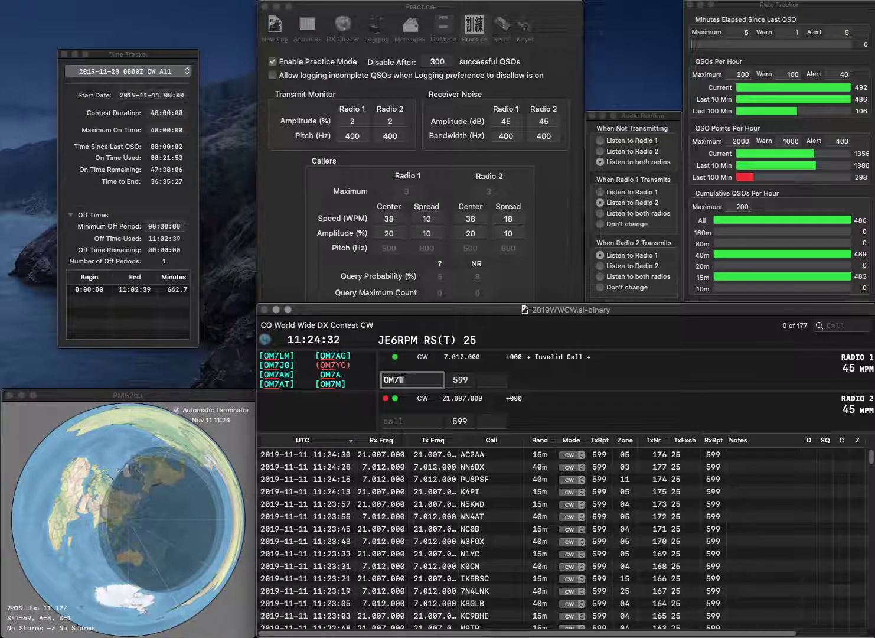
type("0KAP")
key("Return")
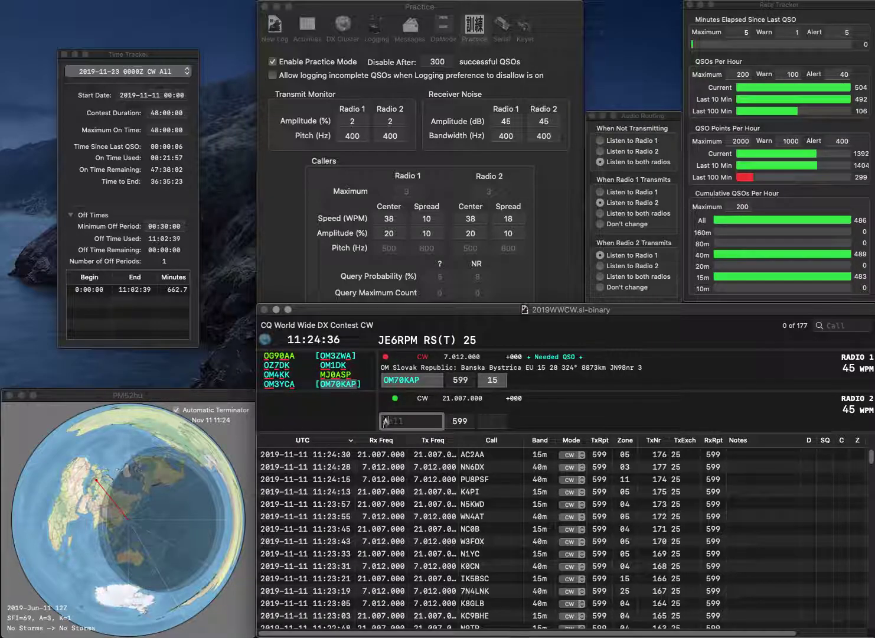
type("A0A")
key("Left")
key("Left")
key("Left")
type("0")
key("Left")
type("9")
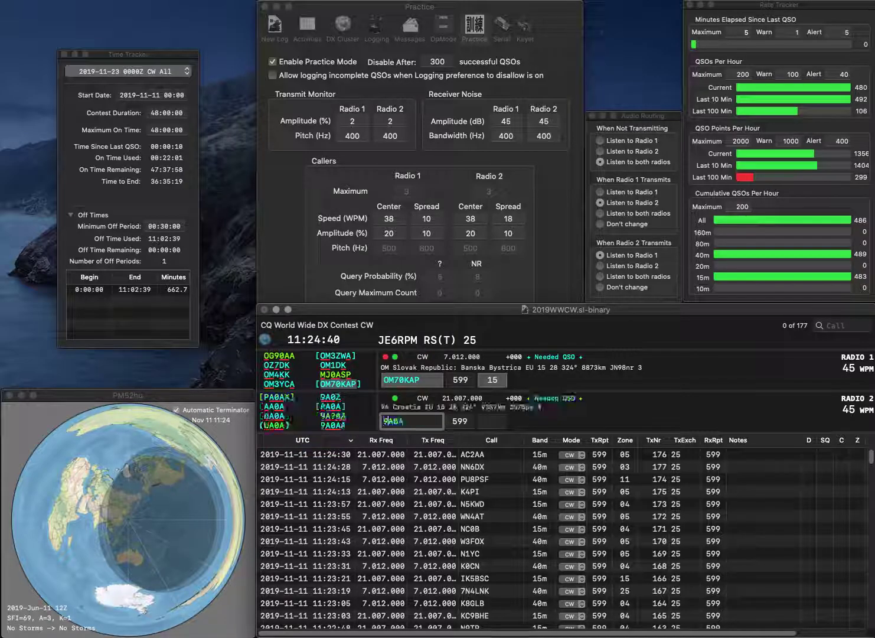
key("Return")
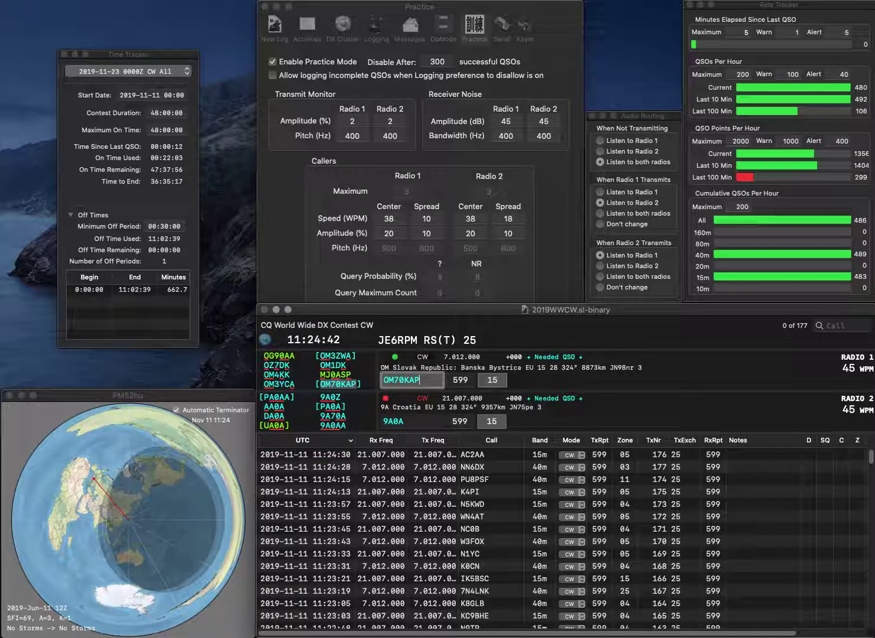
key("Return")
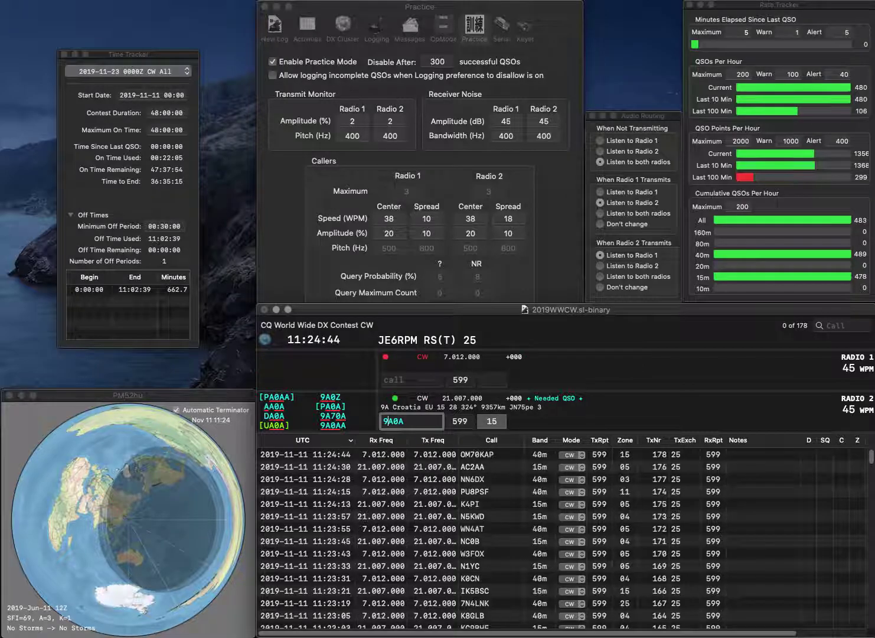
Step: Correct the Radio 2 call to 9A70A, and log it together with G8GFF on Radio 1
key("Right")
type("7")
key("Return")
type("G8GFF")
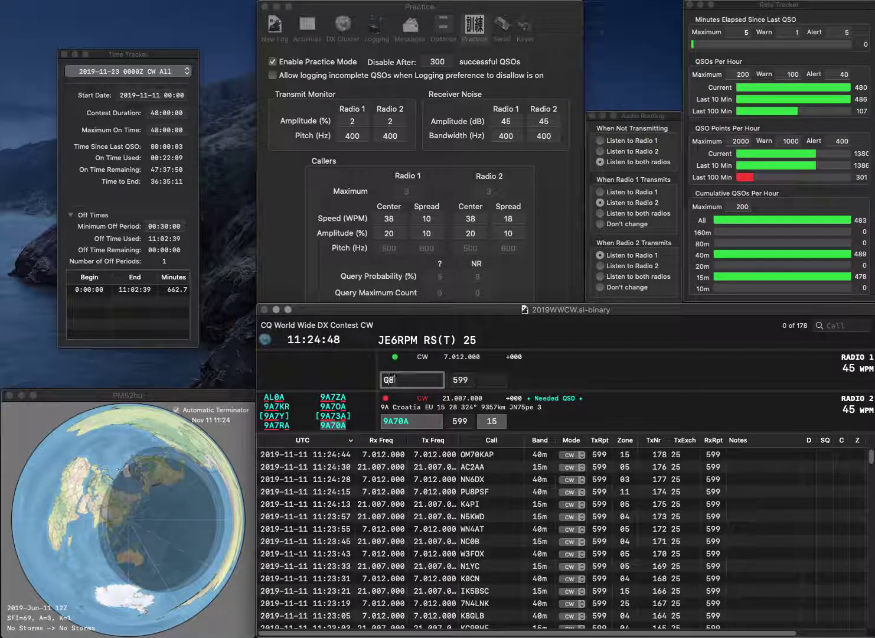
key("Return")
key("Tab")
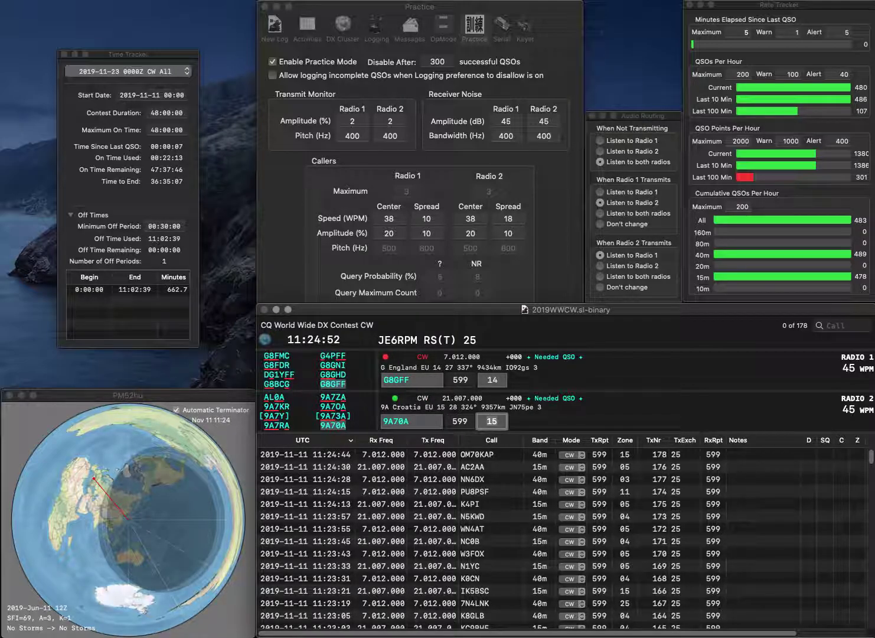
key("Return")
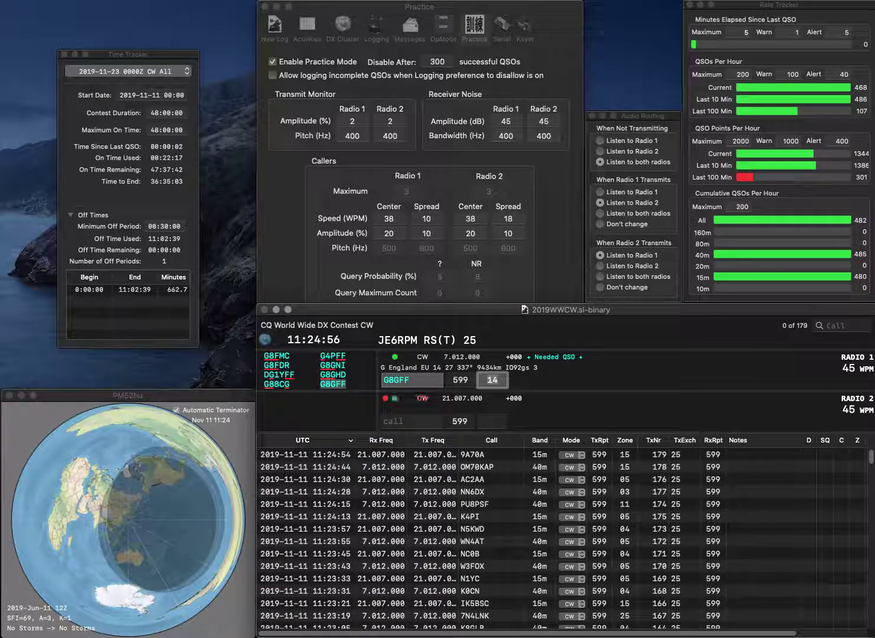
key("Return")
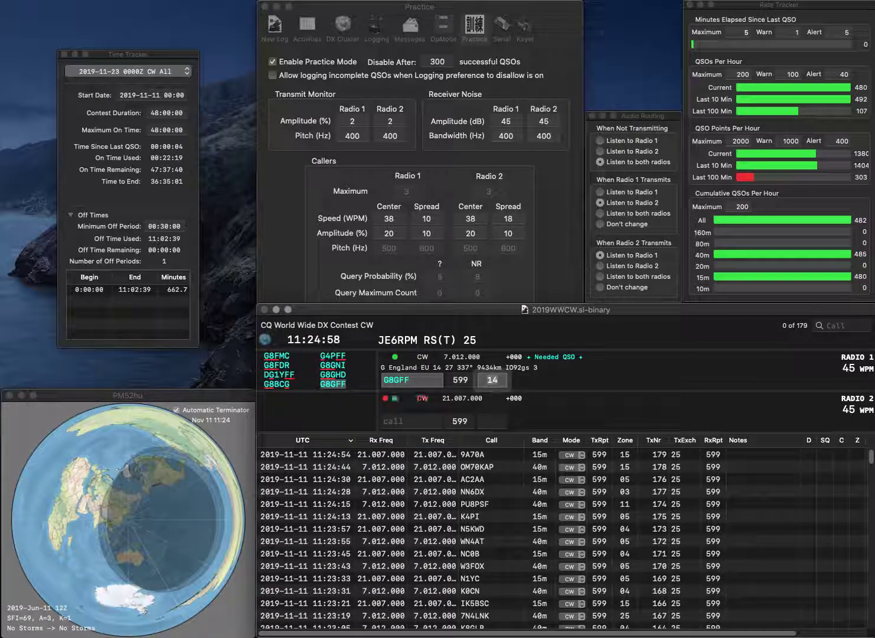
type("K2SDX")
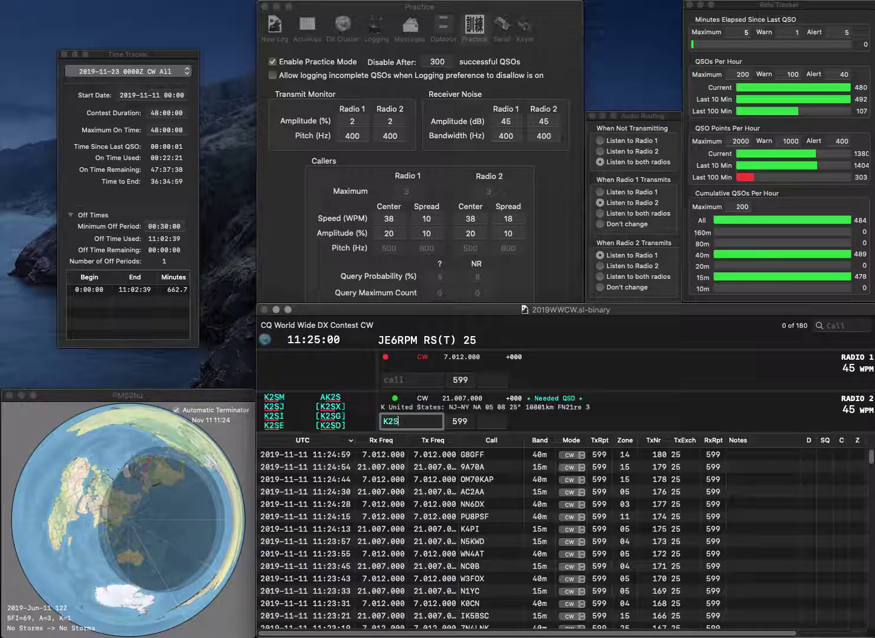
key("Return")
type("IZ")
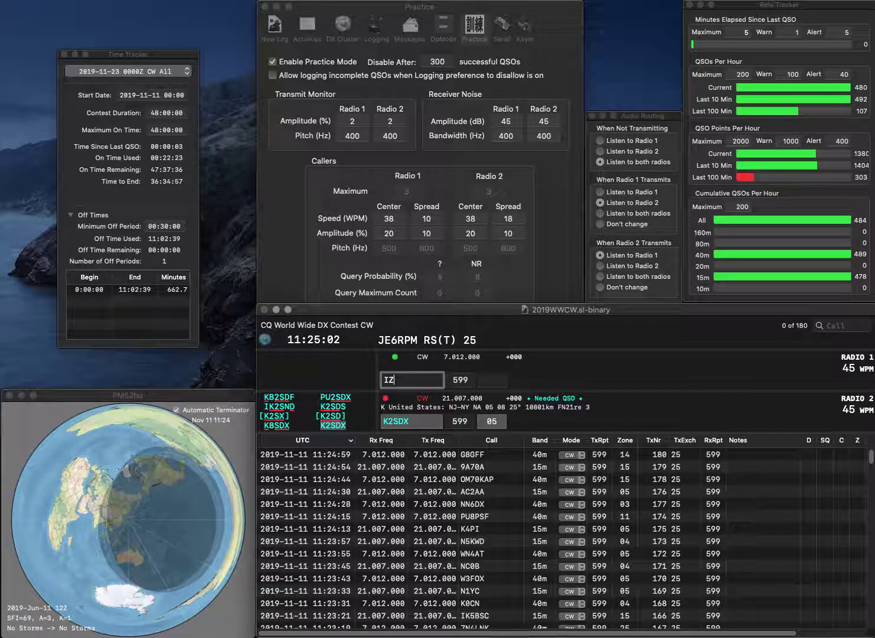
type("2DJ")
key("BackSpace")
type("PX")
key("Return")
key("Up")
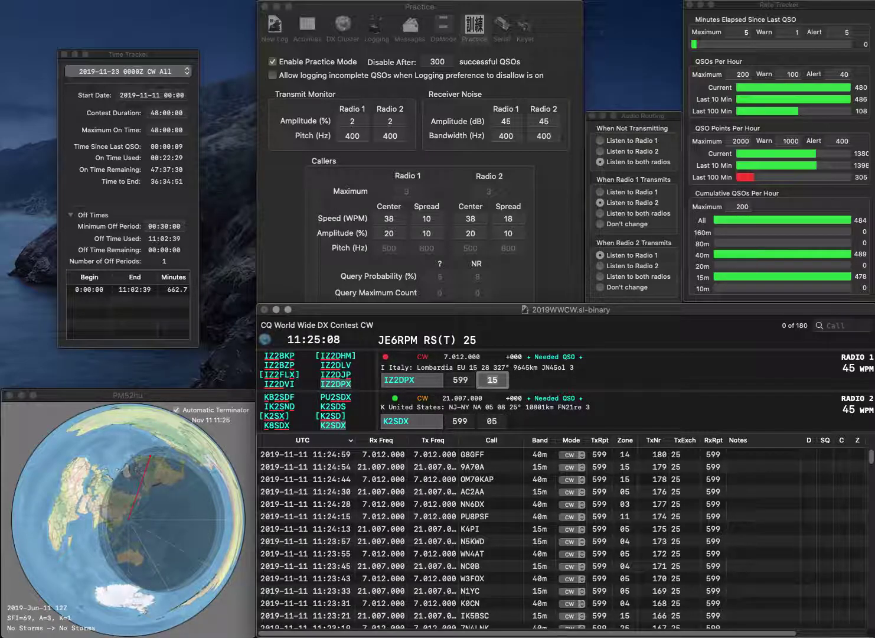
key("Return")
type("WA")
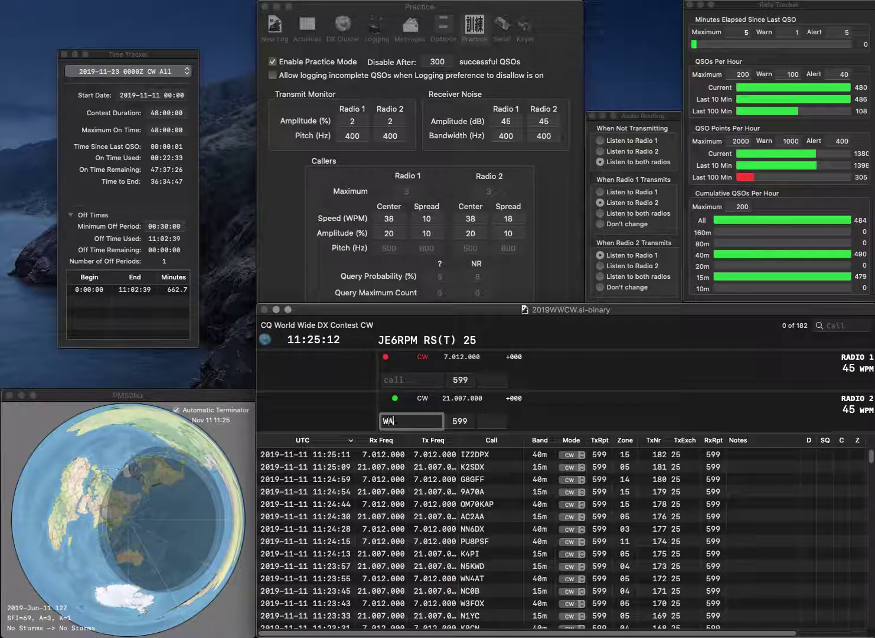
type("6ICK")
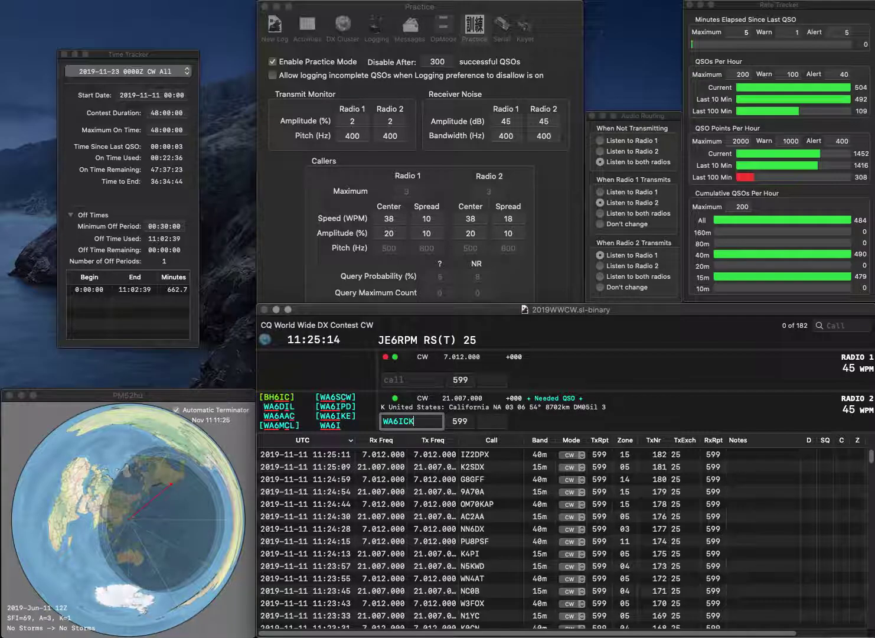
key("Return")
type("2V")
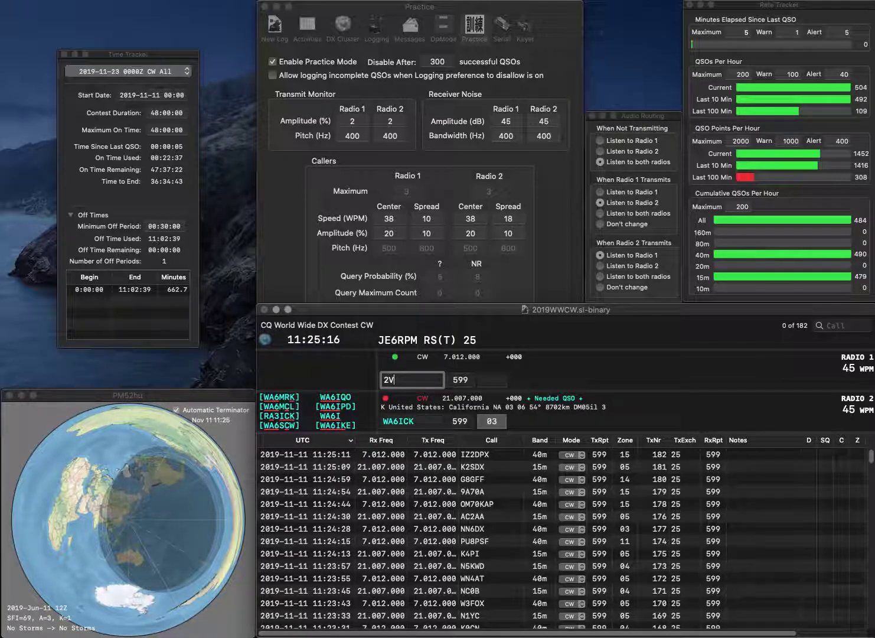
type("JN")
key("Home")
type("W")
key("Return")
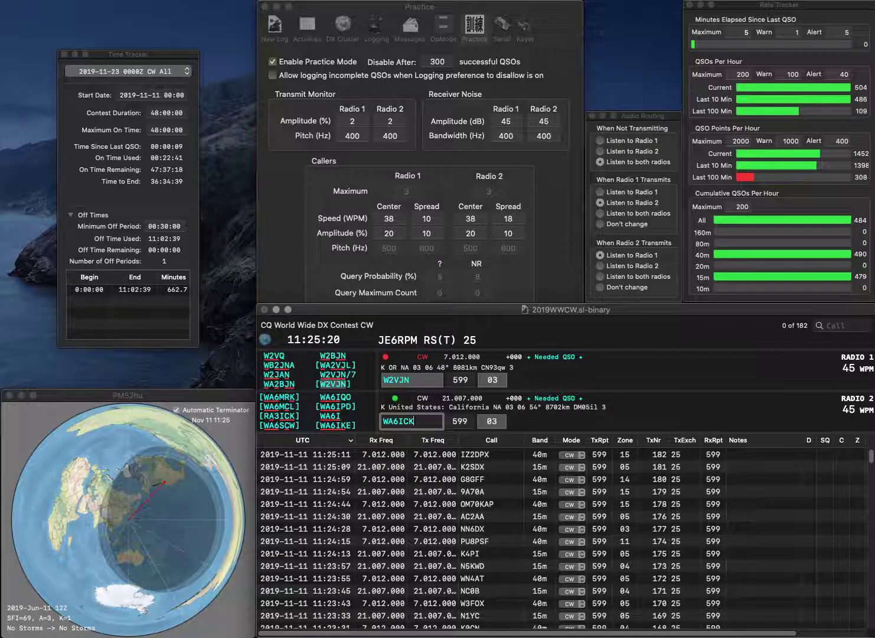
key("BackSpace")
type("S")
key("Right")
key("Right")
key("BackSpace")
type("W")
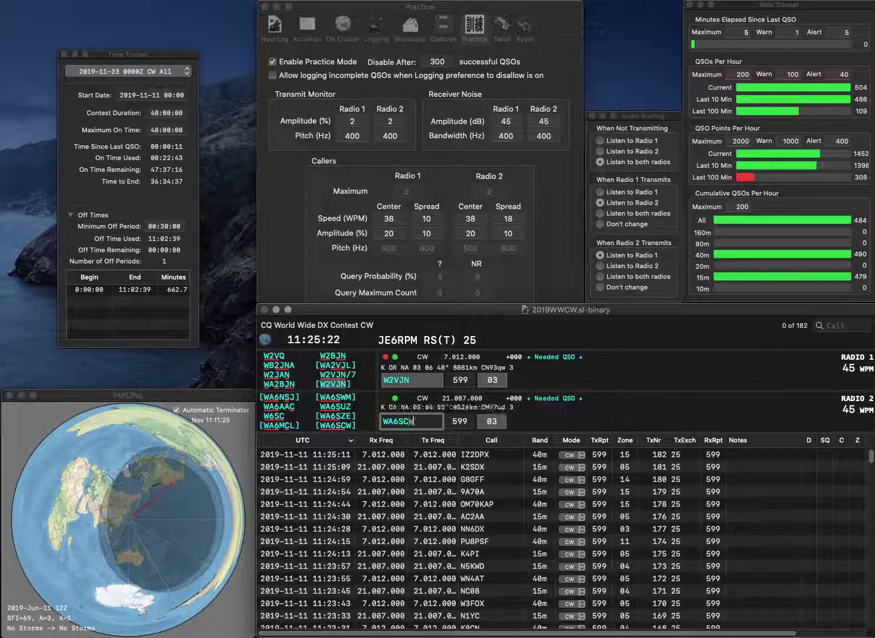
key("Return")
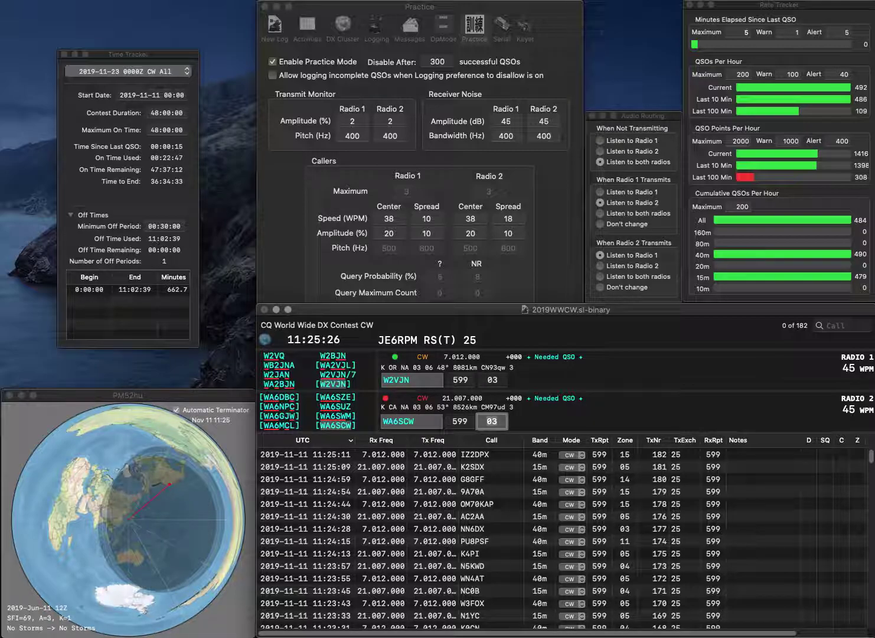
key("Return")
type("JA")
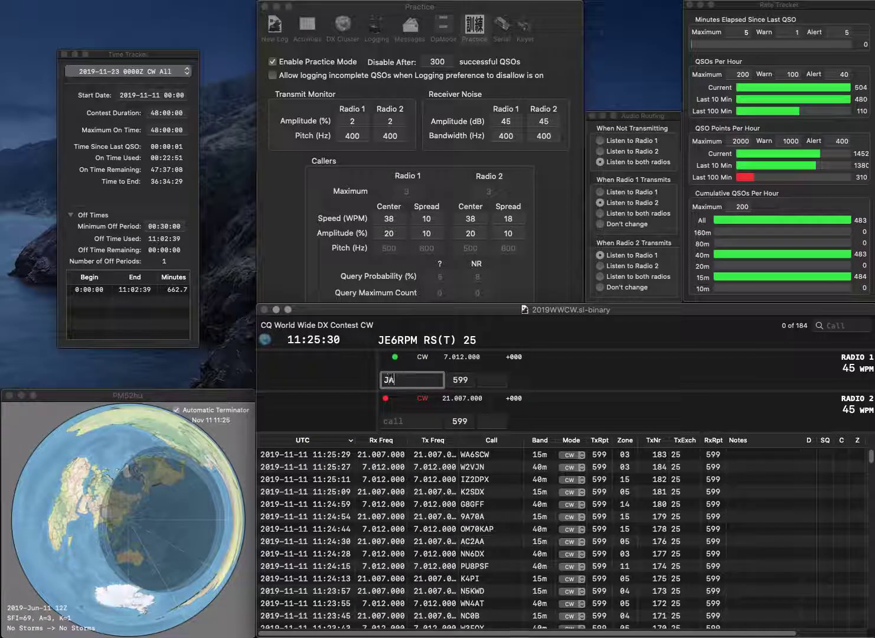
type("1ADU")
key("Return")
type("RX3AFE")
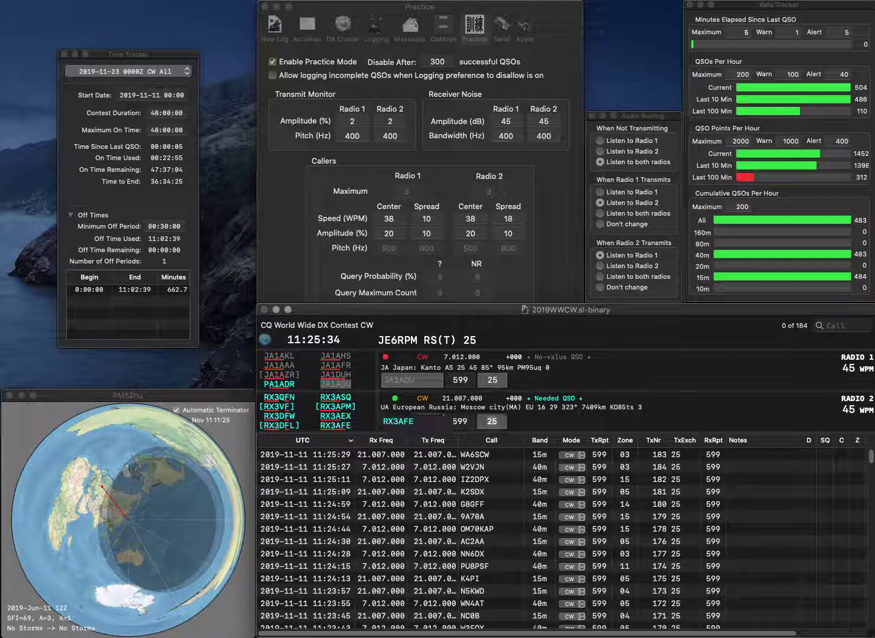
key("Return")
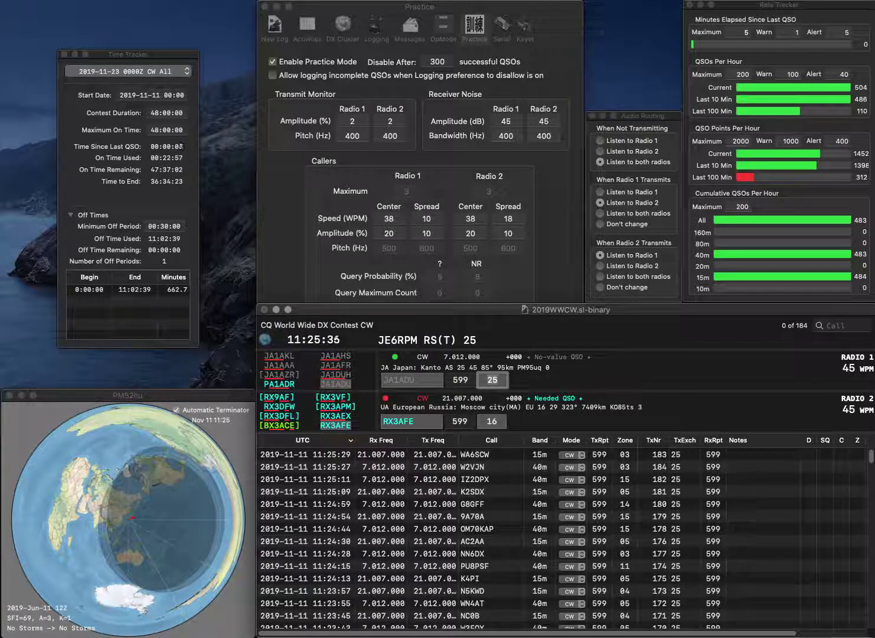
key("Return")
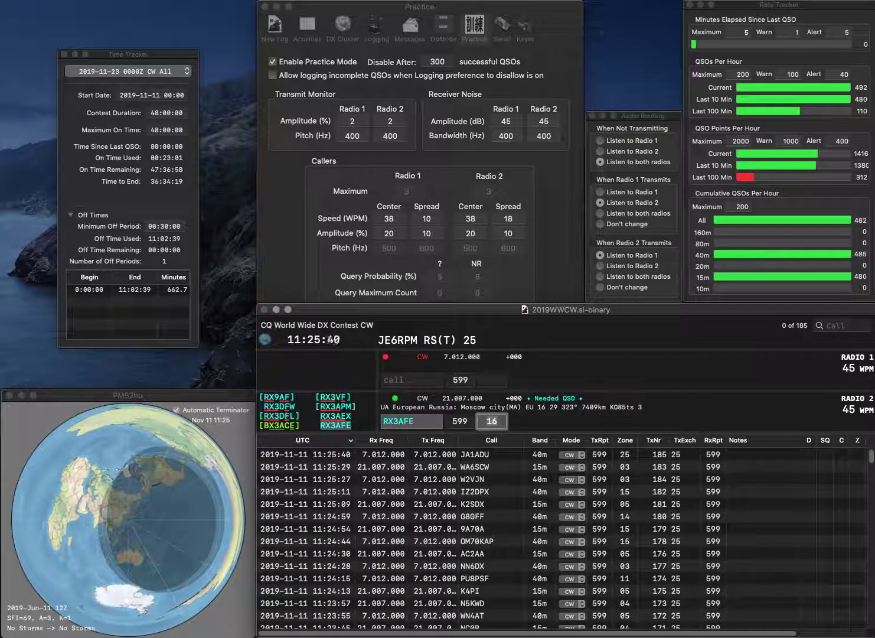
key("Return")
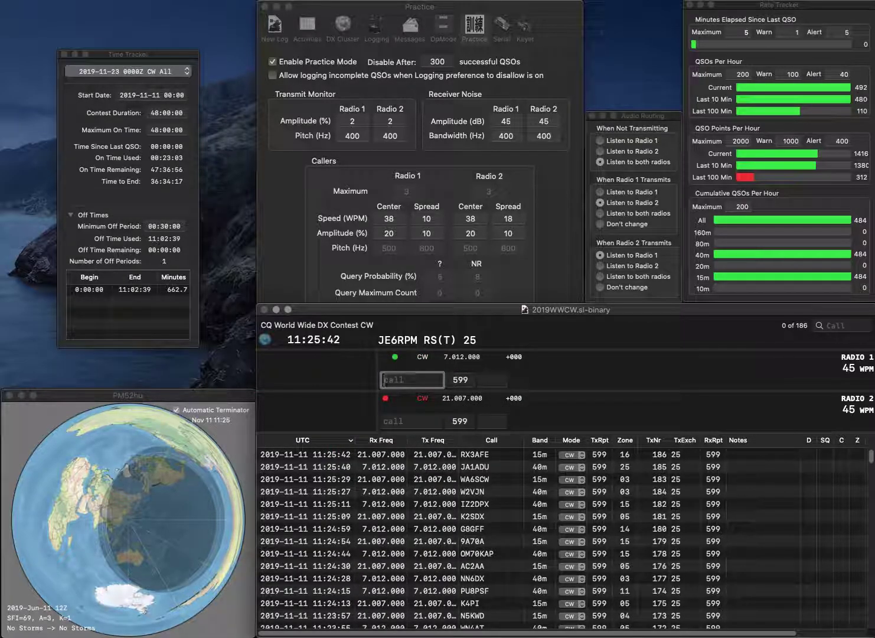
type("NN8R")
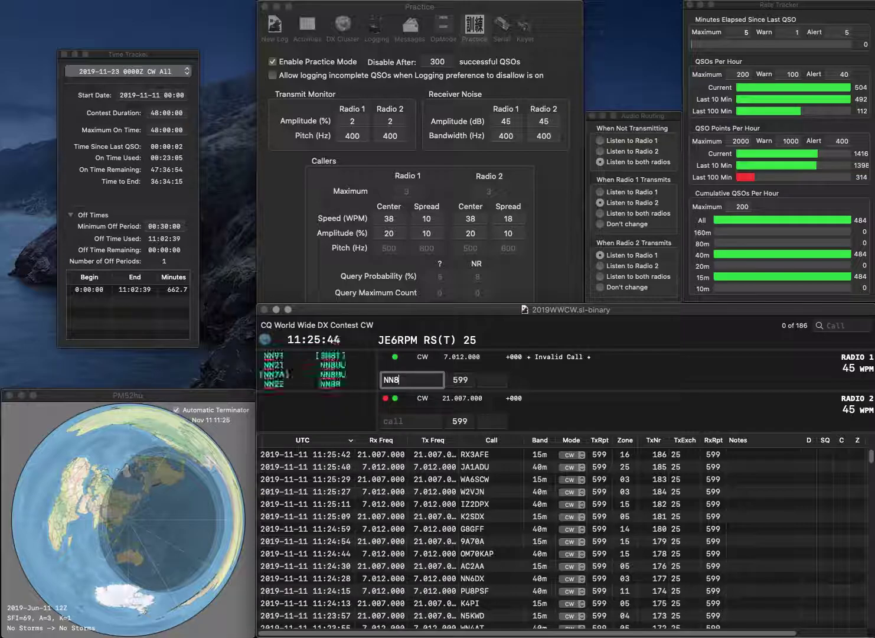
key("Return")
type("NU1RB")
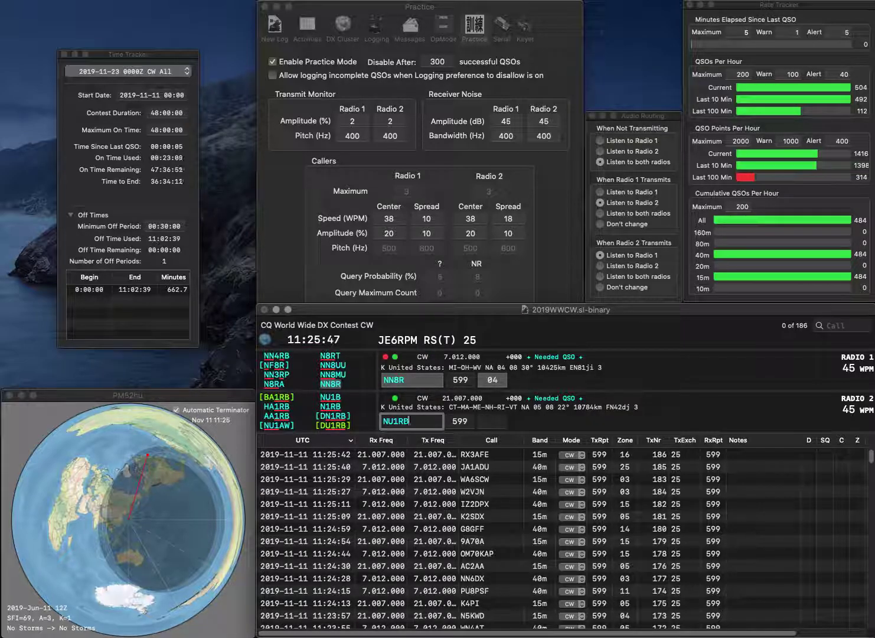
key("BackSpace")
type("D")
key("Return")
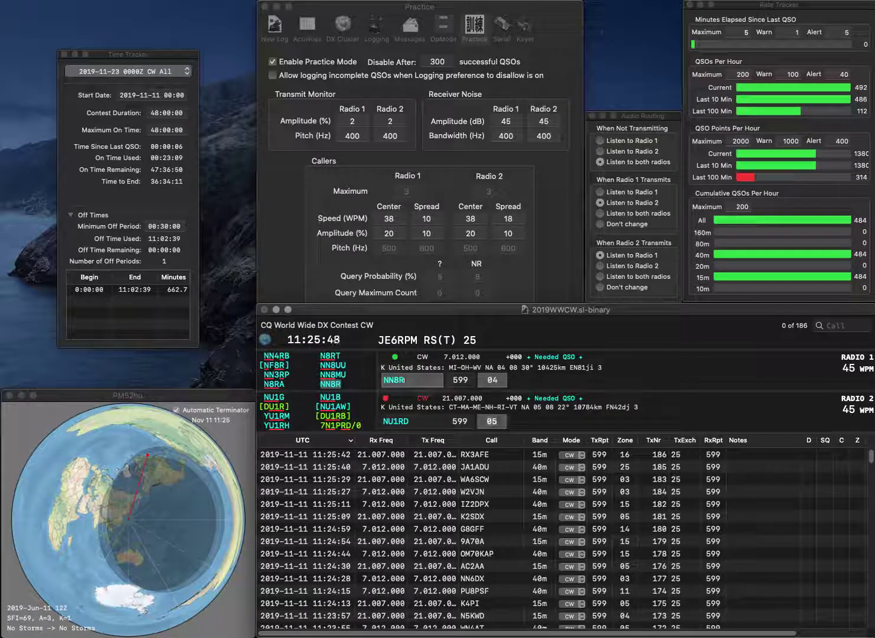
key("Return")
Step: Correct the Radio 2 call to DU1RB and resend it, and enter NA2AA on Radio 1
key("Tab")
key("BackSpace")
key("BackSpace")
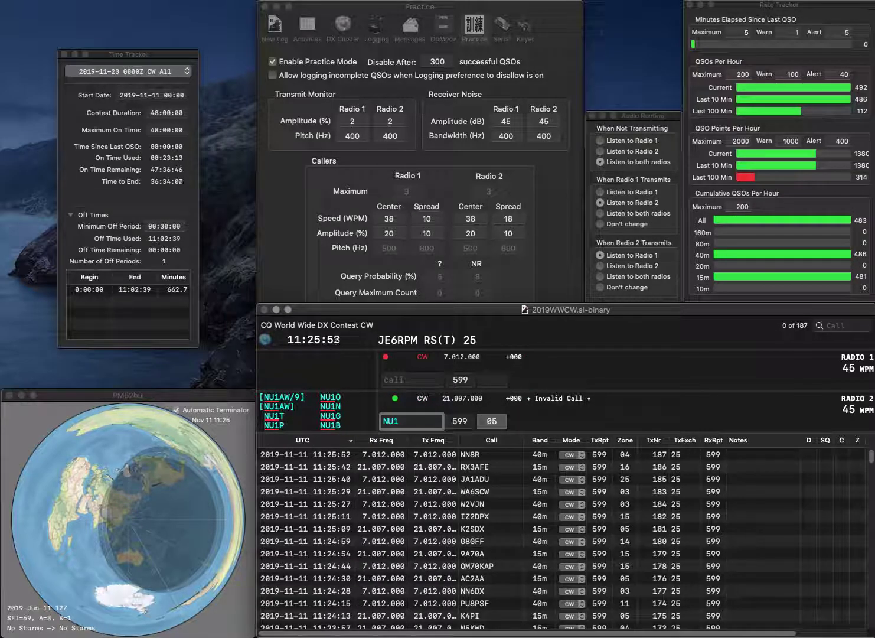
key("Delete")
type("DU1")
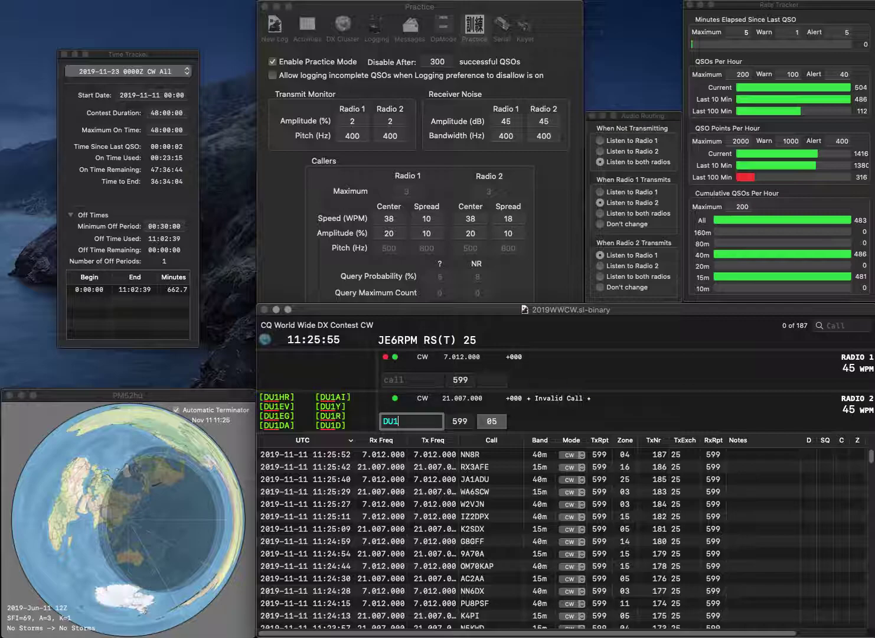
type("RB")
key("Down")
key("Return")
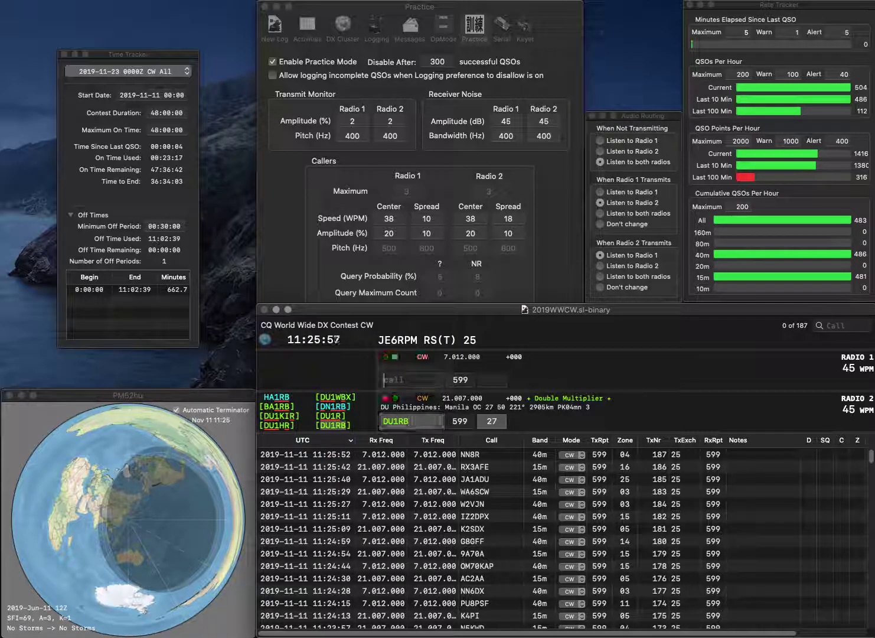
type("A2AA")
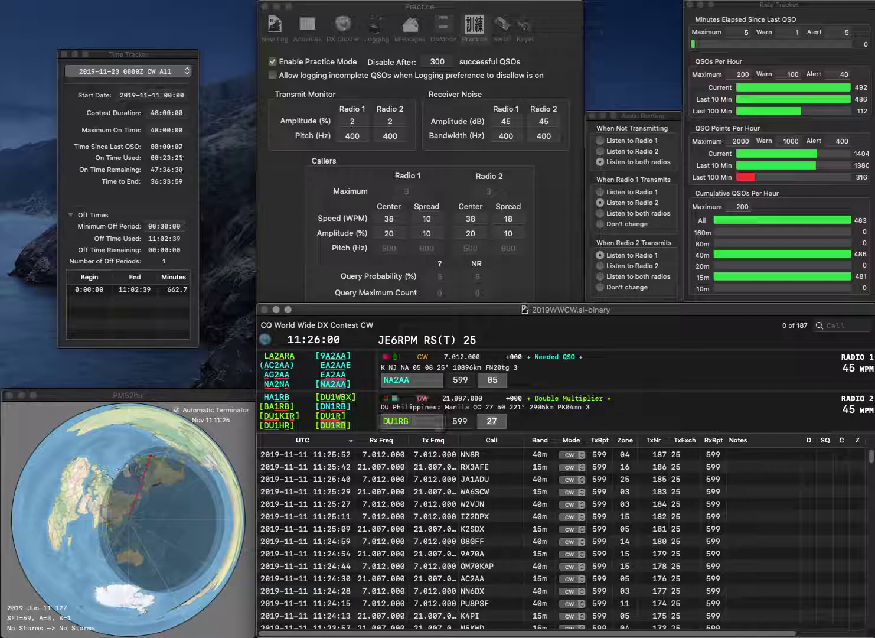
key("Return")
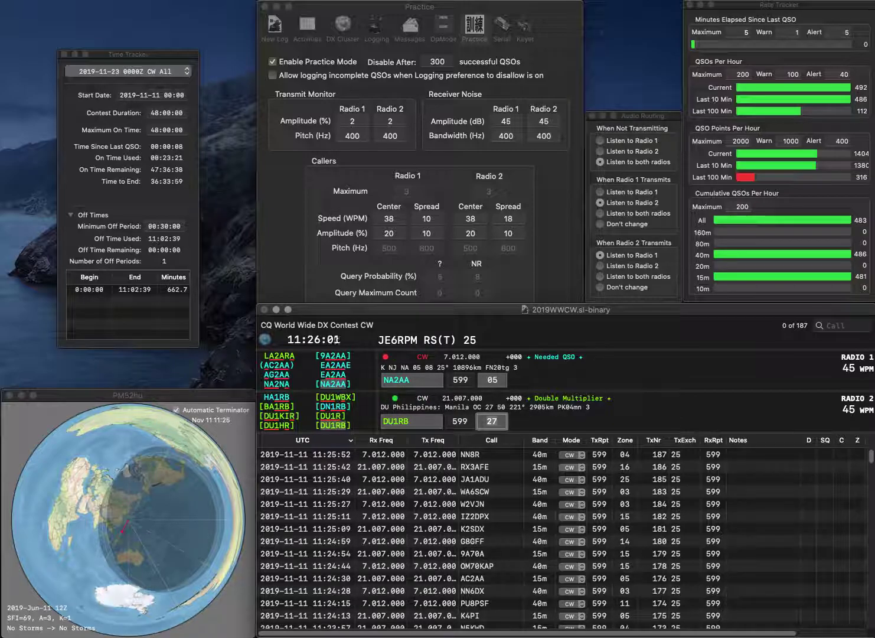
key("Return")
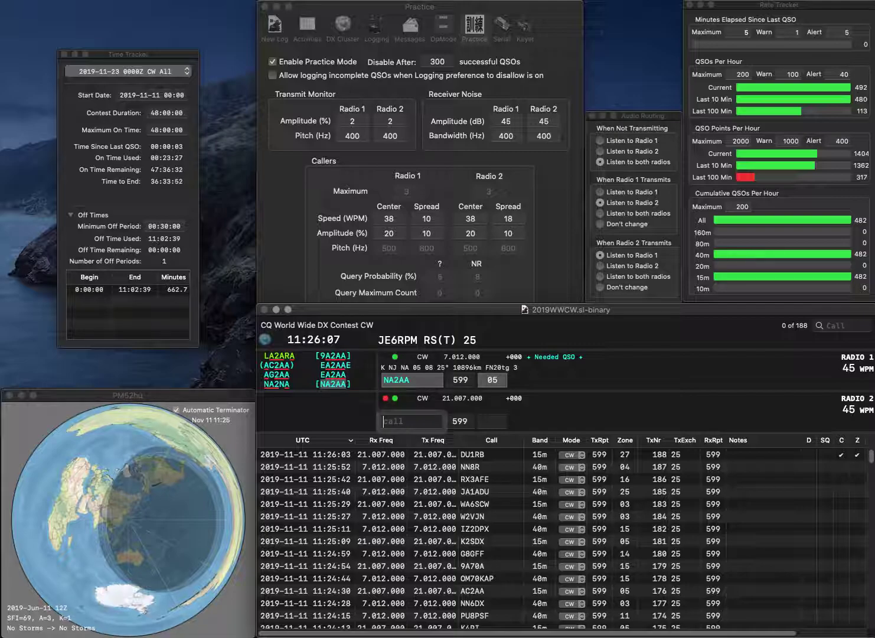
key("Return")
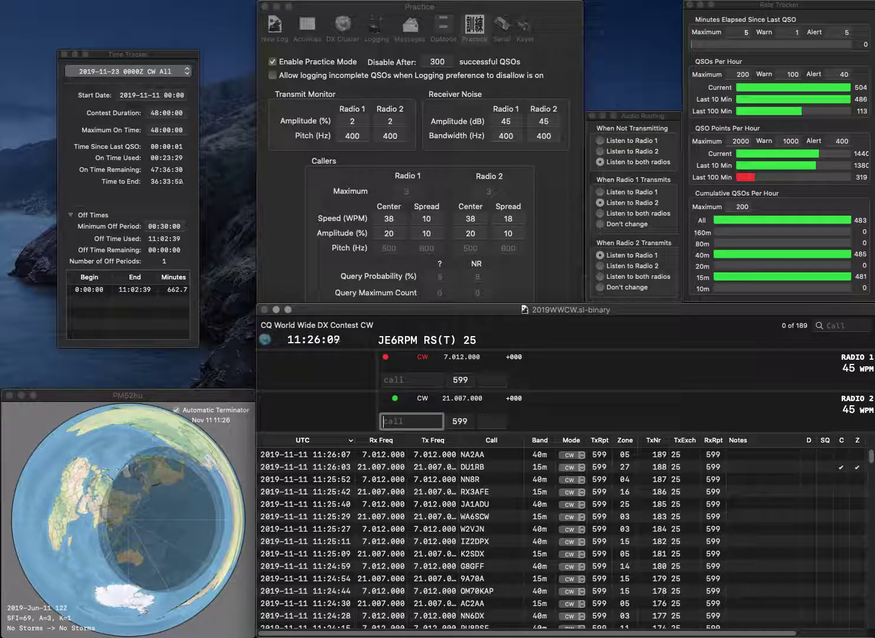
Step: Answer K6IF on Radio 2 and enter the partial call KAAO on Radio 1
type("K6")
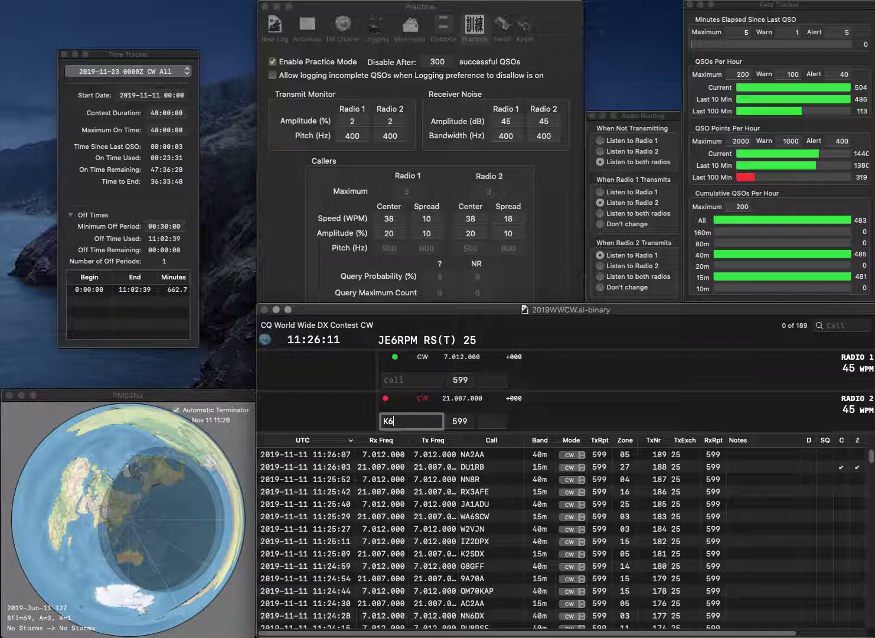
type("IF")
key("Return")
type("KAAO")
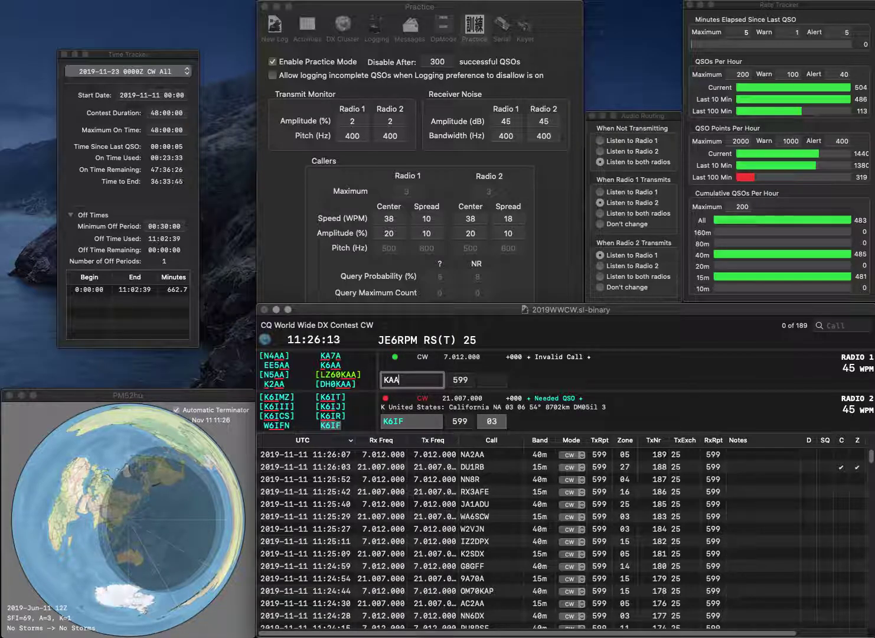
key("Left")
key("Left")
key("Left")
key("BackSpace")
type("DL6")
key("Tab")
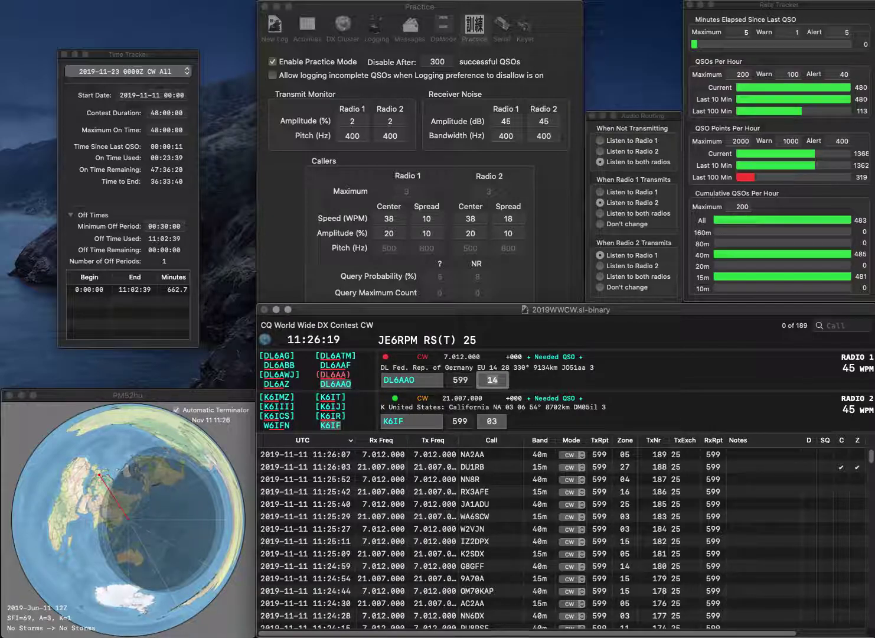
key("Return")
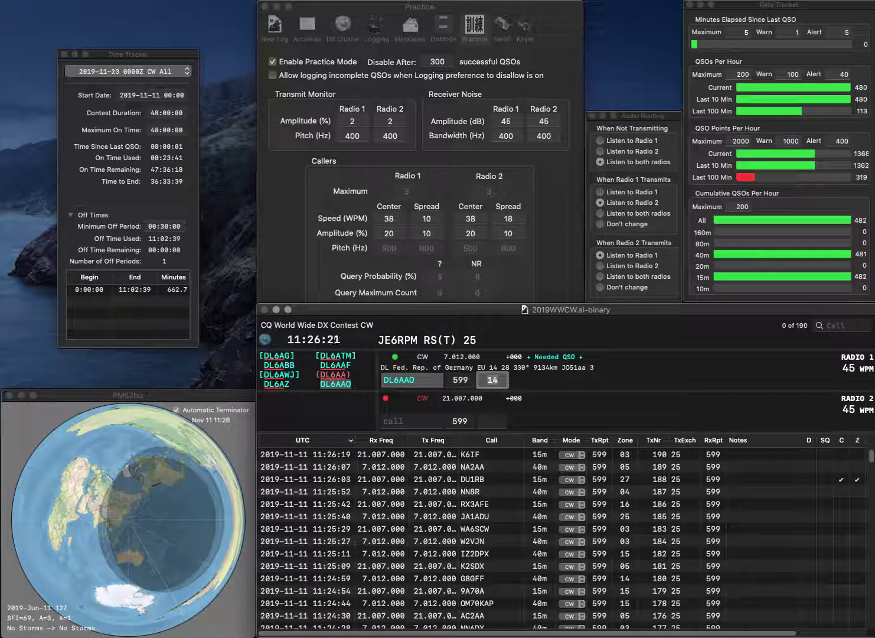
key("Return")
Step: Answer DL1RPR on Radio 2 and YO3LC on Radio 1
type("DL")
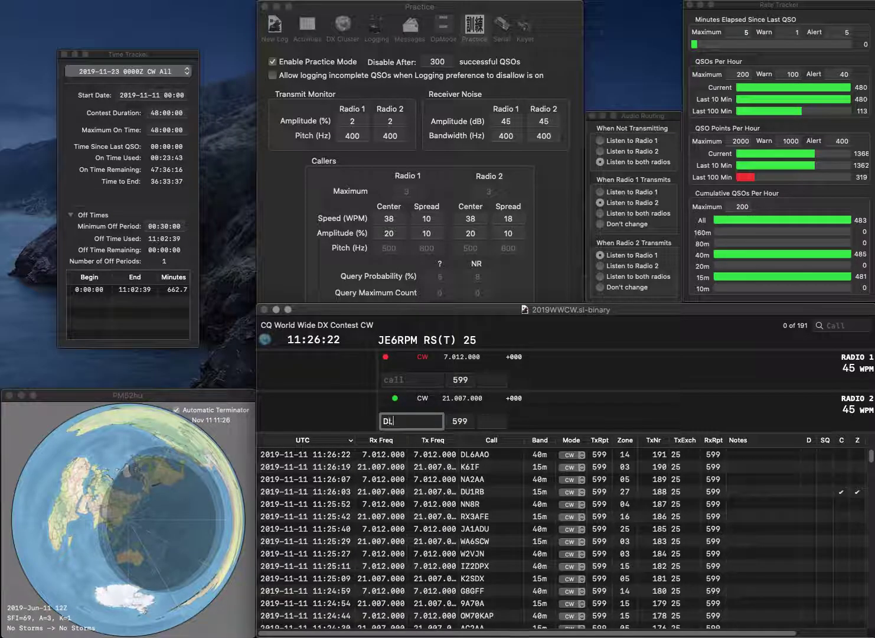
type("1RPR")
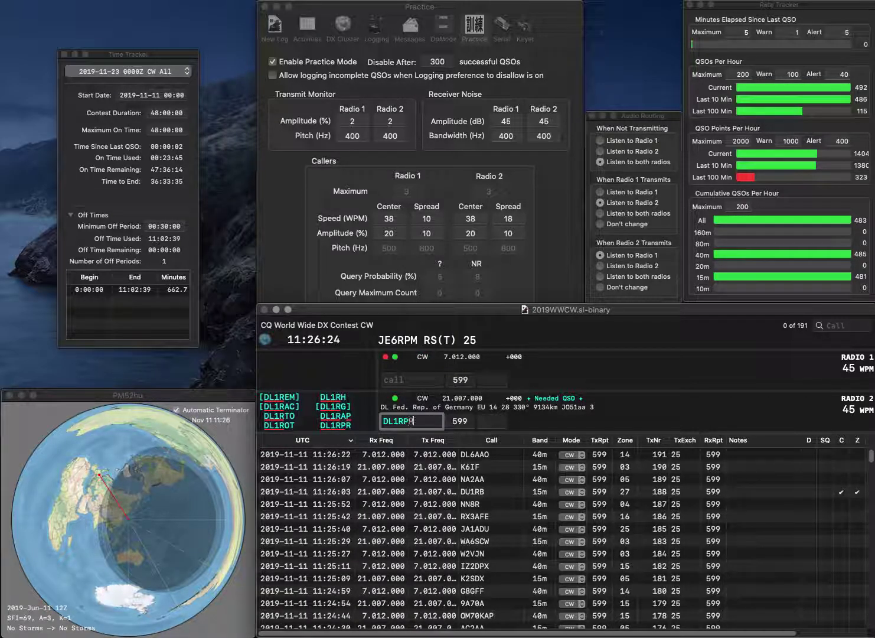
key("Return")
type("YO3")
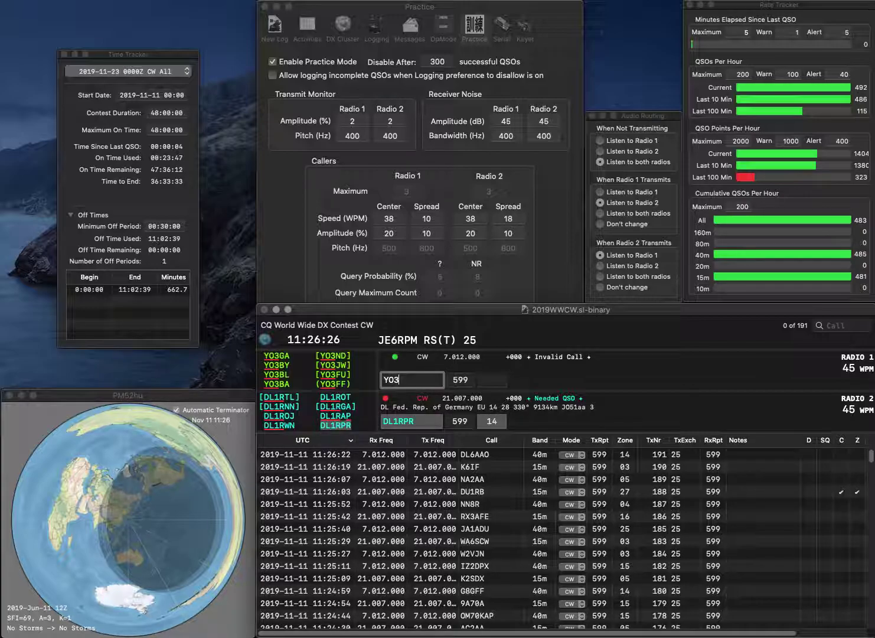
type("LC")
key("Return")
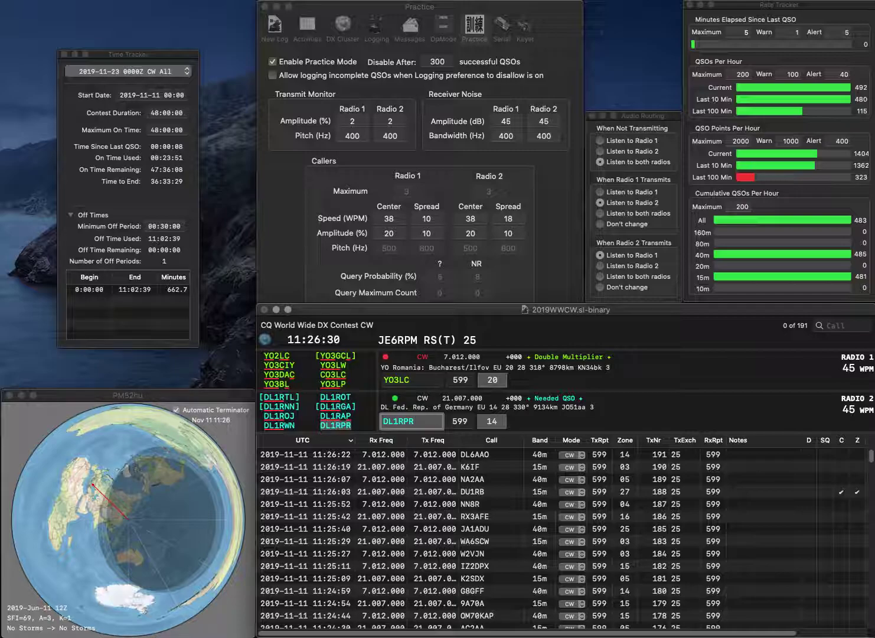
key("Return")
left_click(388, 380)
key("BackSpace")
type("C")
key("Return")
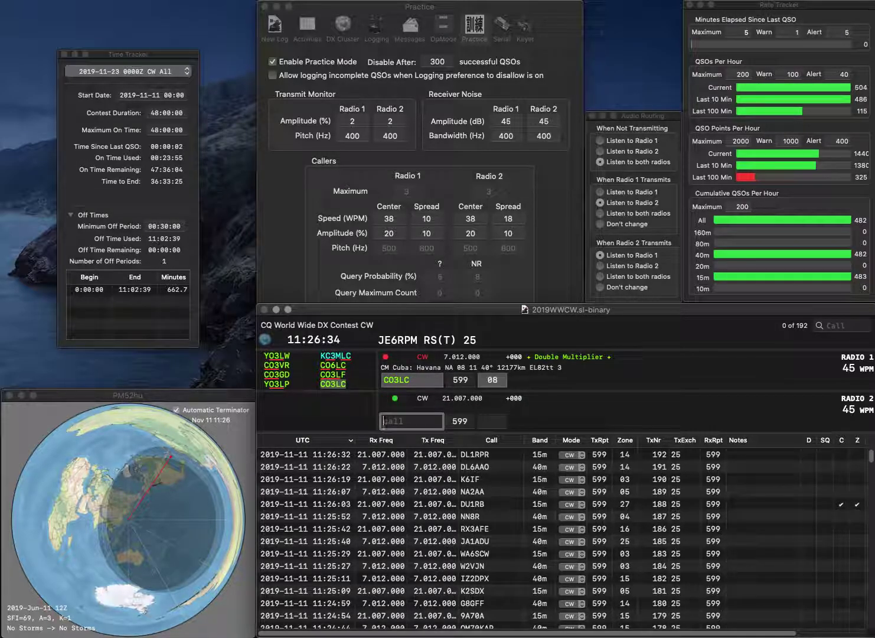
Step: Answer K4WFO on Radio 2, and log it together with CO3LC on Radio 1
type("K4WFO")
key("Return")
key("space")
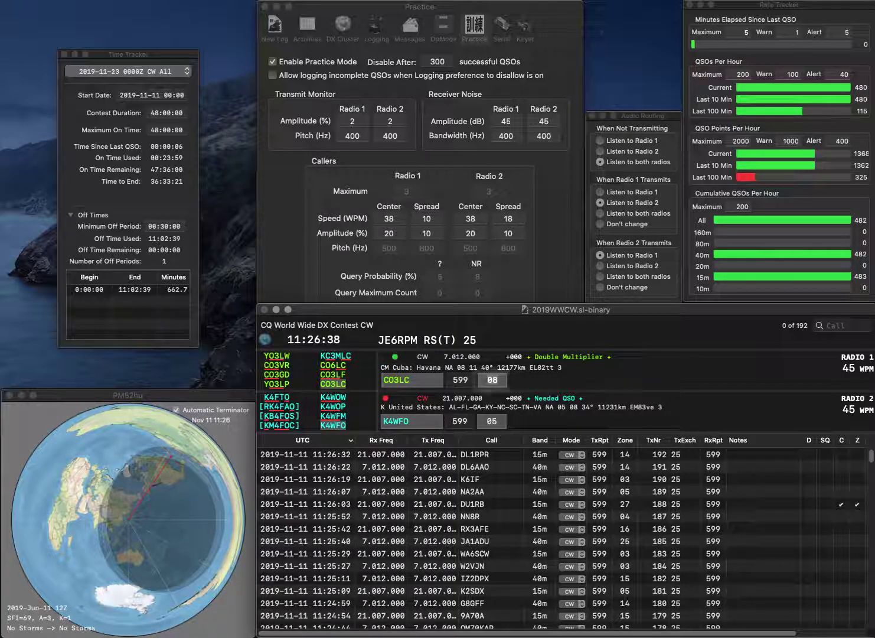
key("Return")
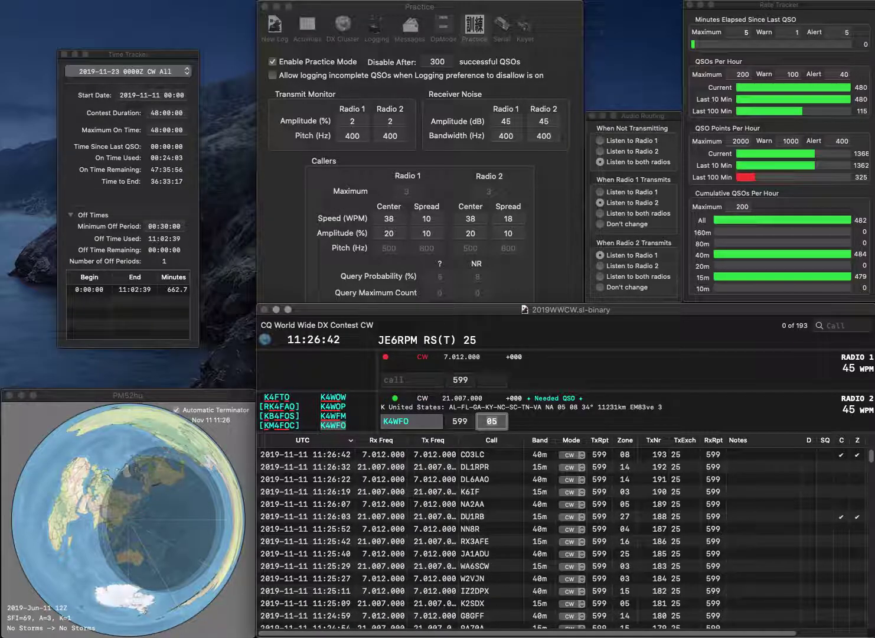
key("Return")
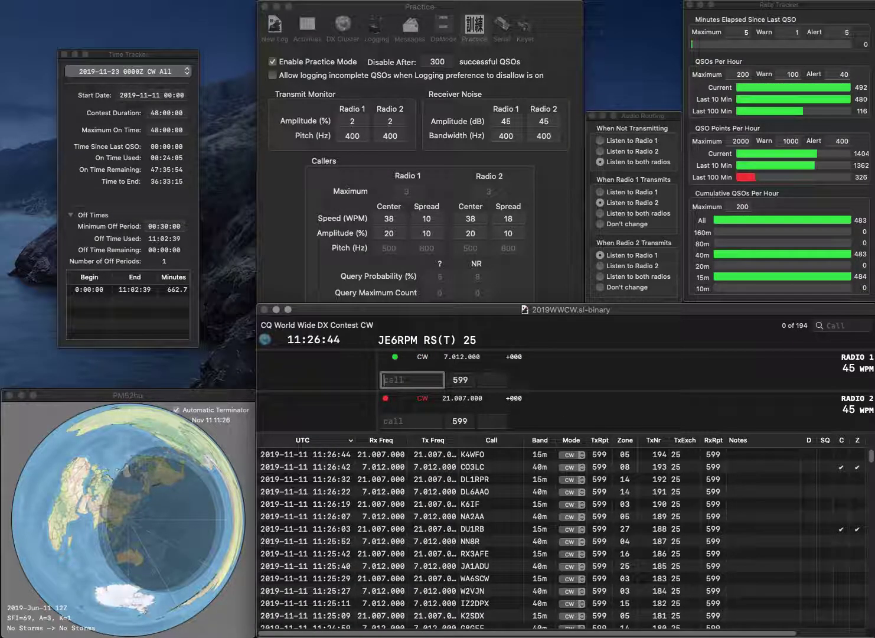
type("YU1")
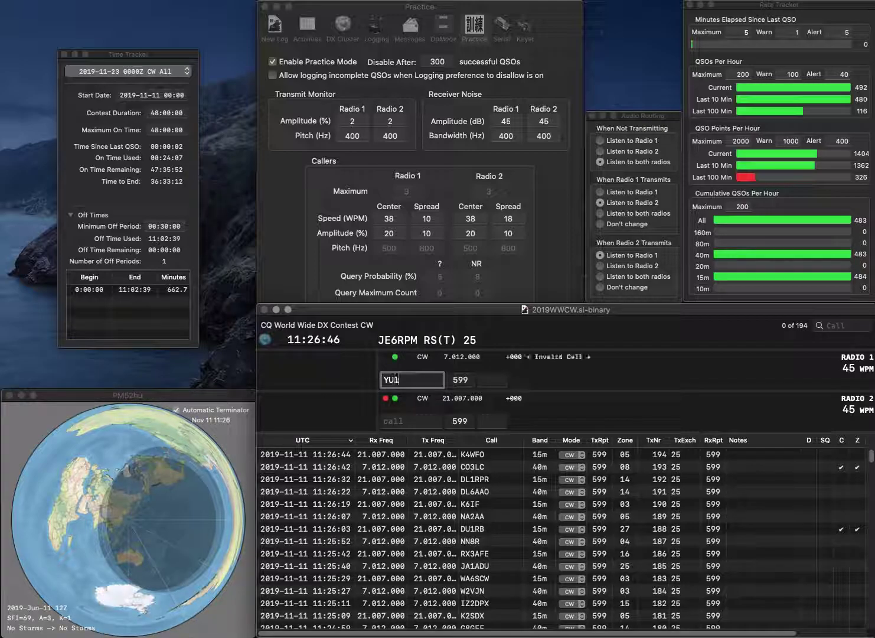
type("TY")
key("Return")
type("M0NQN")
key("Return")
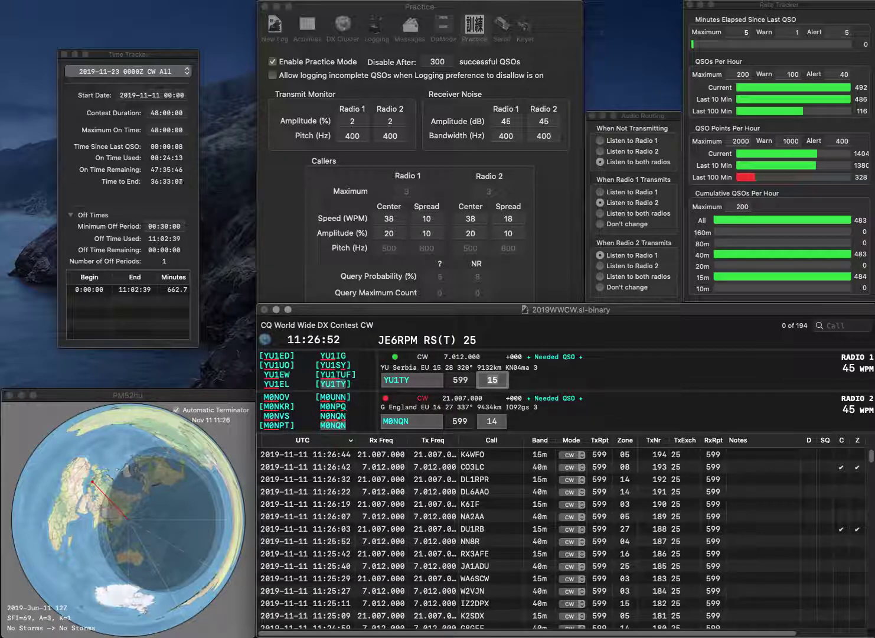
key("Return")
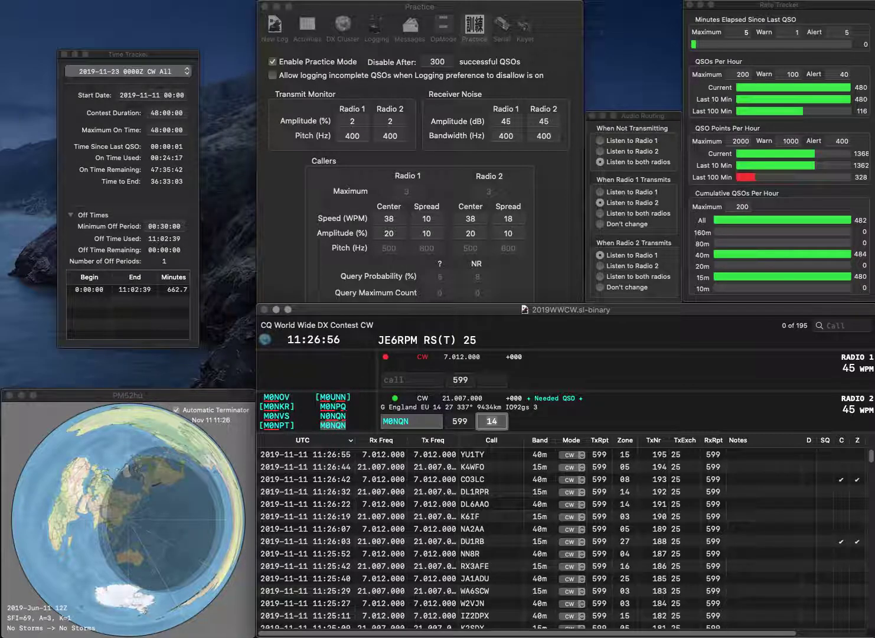
key("Return")
type("F")
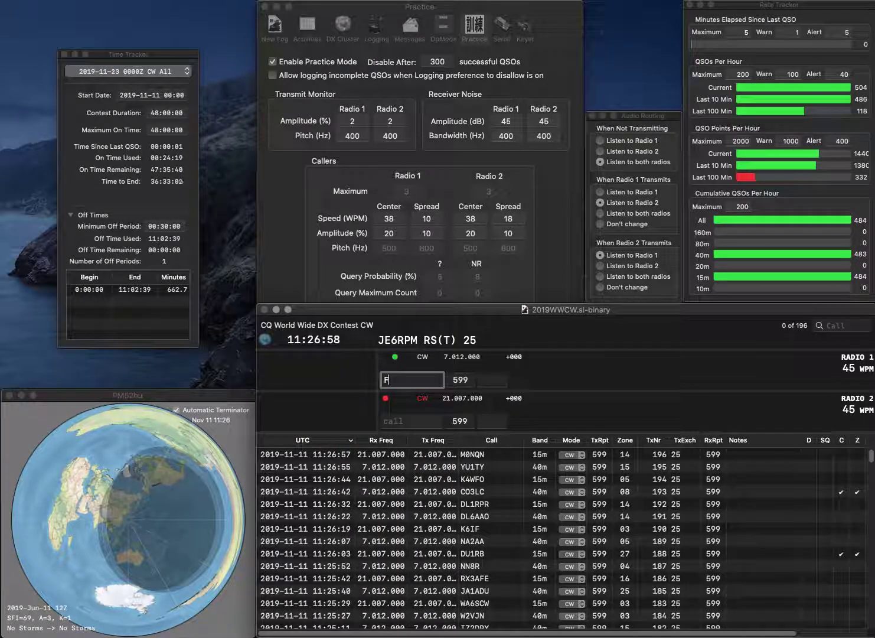
type("1IWH")
key("Return")
type("NE5TH")
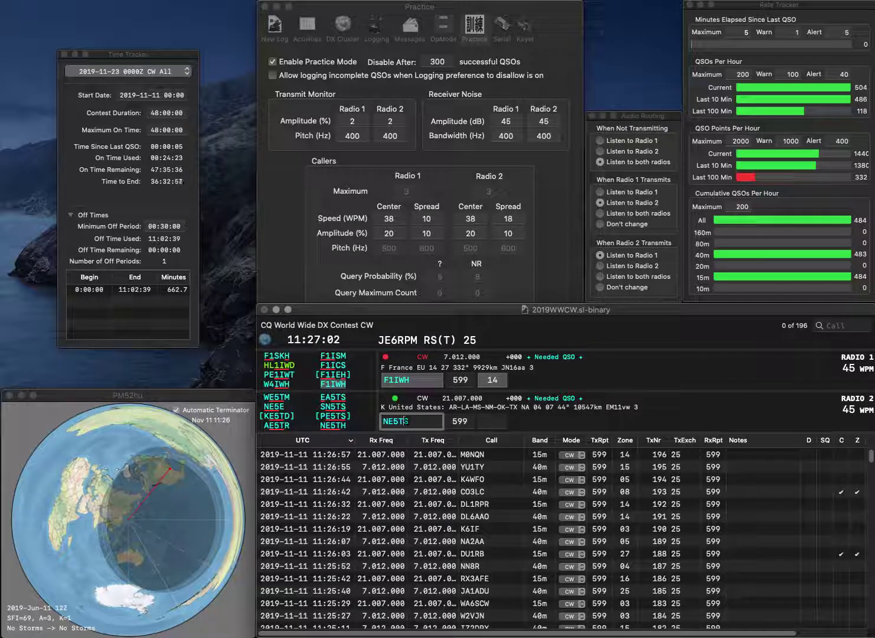
key("Return")
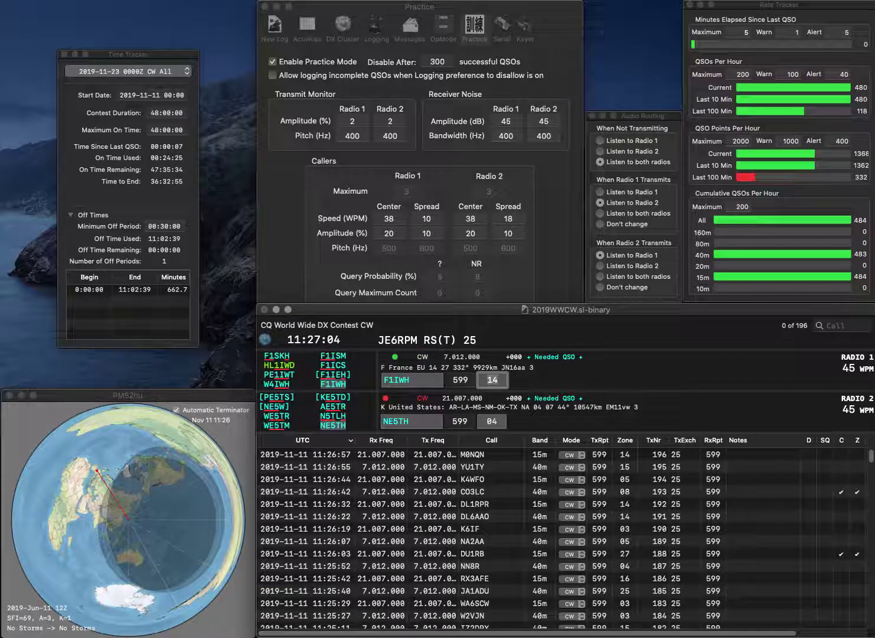
key("Return")
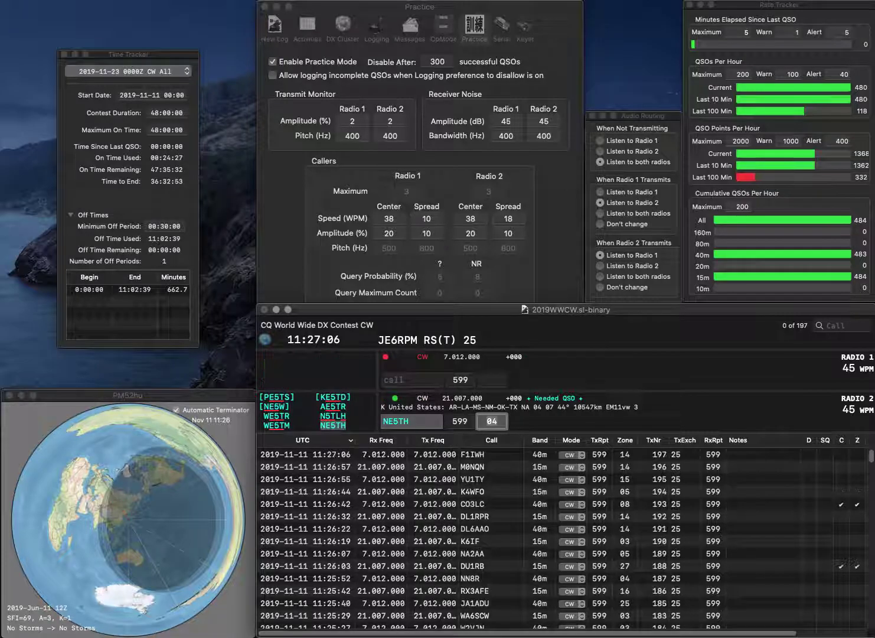
key("Return")
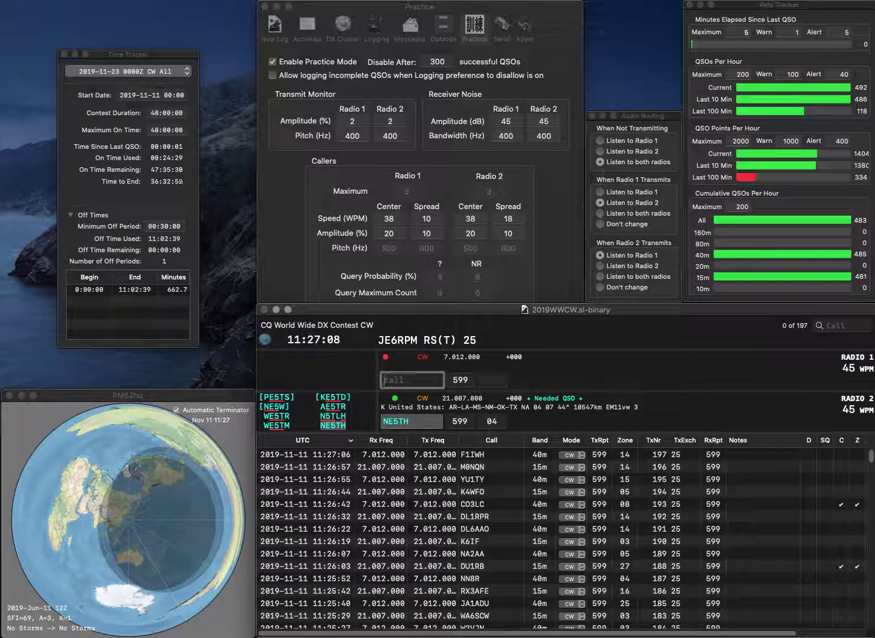
Step: Answer and log WX8C on Radio 1, with the partial call FR entered on Radio 2
type("WX8C")
key("Return")
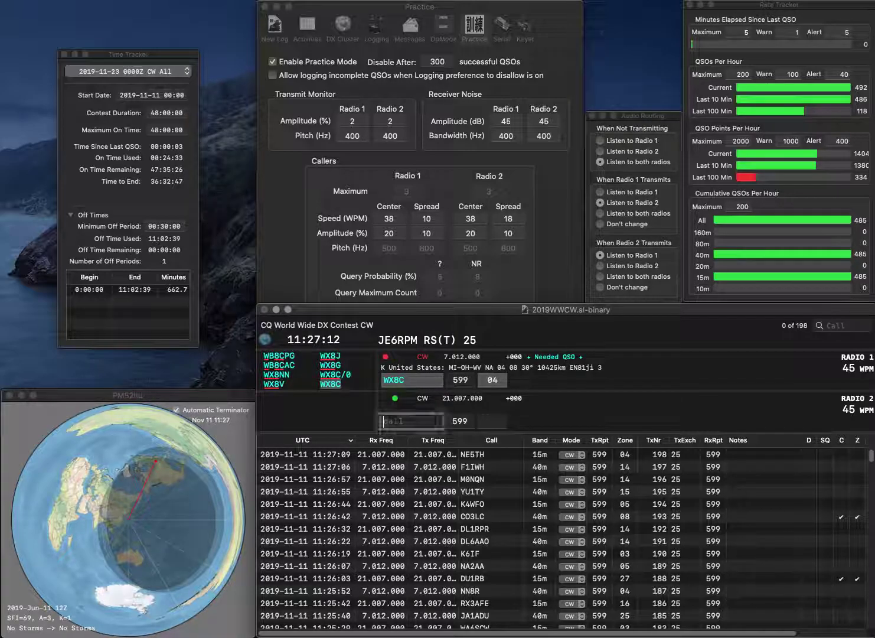
key("Return")
key("Tab")
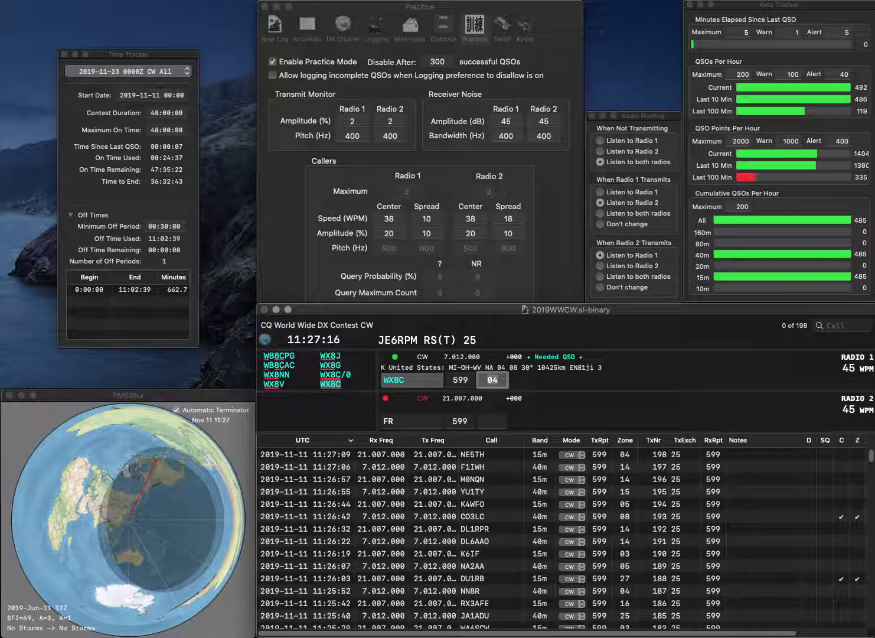
key("Return")
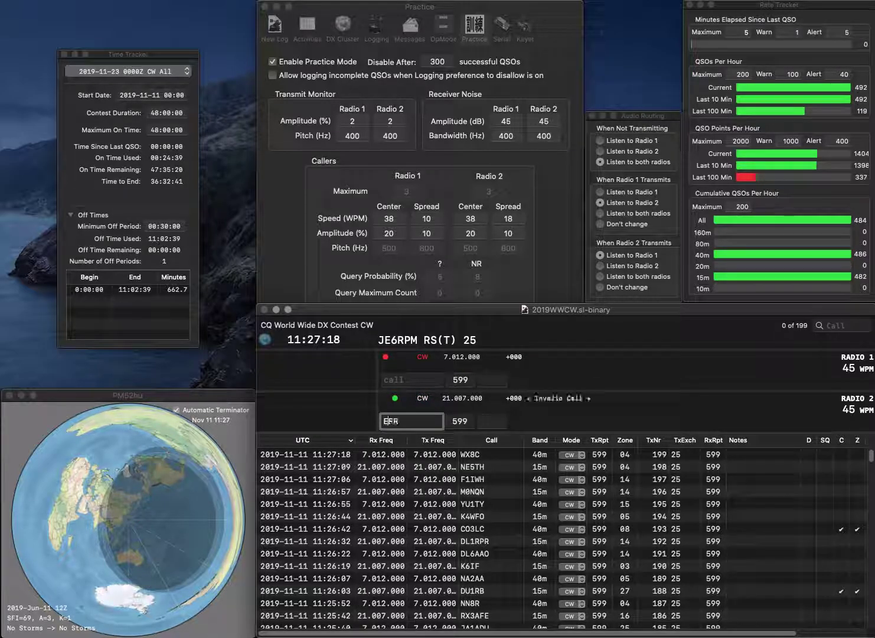
Step: Complete the Radio 2 call as EI6FR and answer it, and answer JA9DCV on Radio 1
key("Home")
type("EI6")
key("Return")
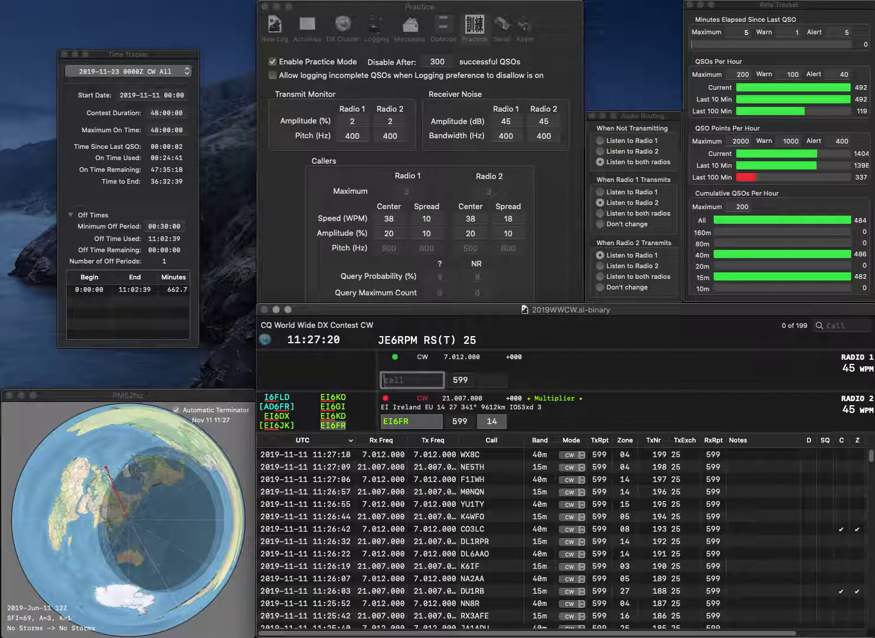
type("JA9DCV")
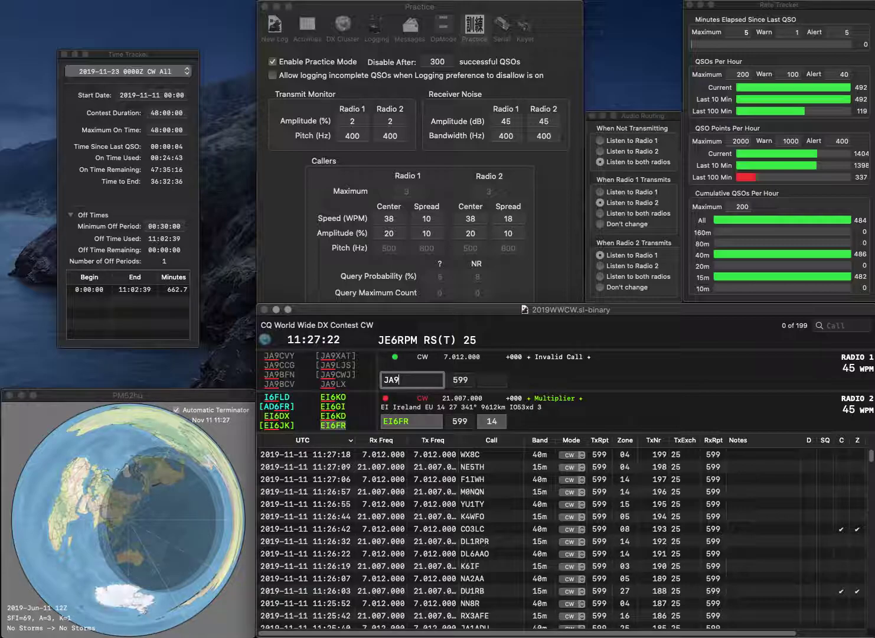
key("Return")
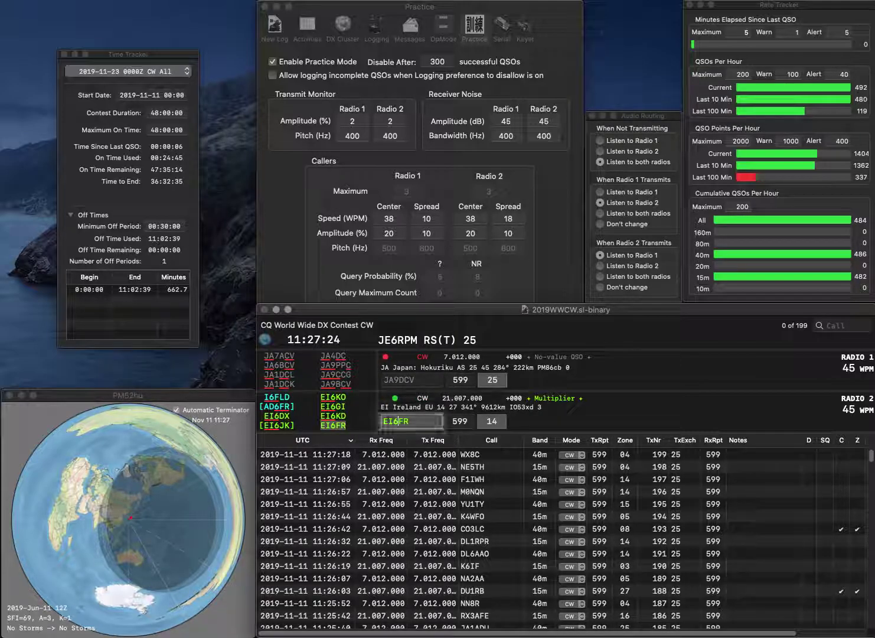
key("Return")
key("BackSpace")
key("BackSpace")
key("BackSpace")
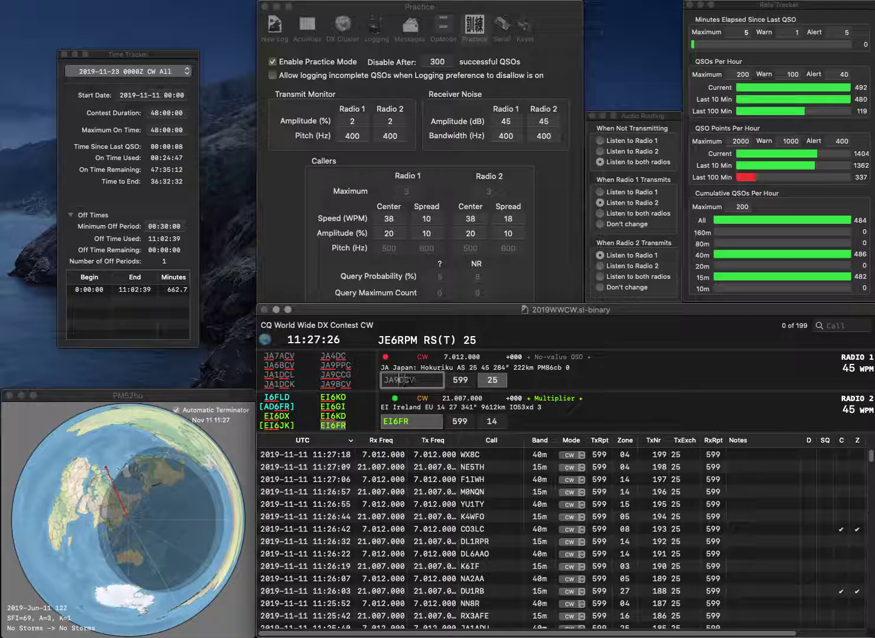
type("BCV")
key("Return")
key("Return")
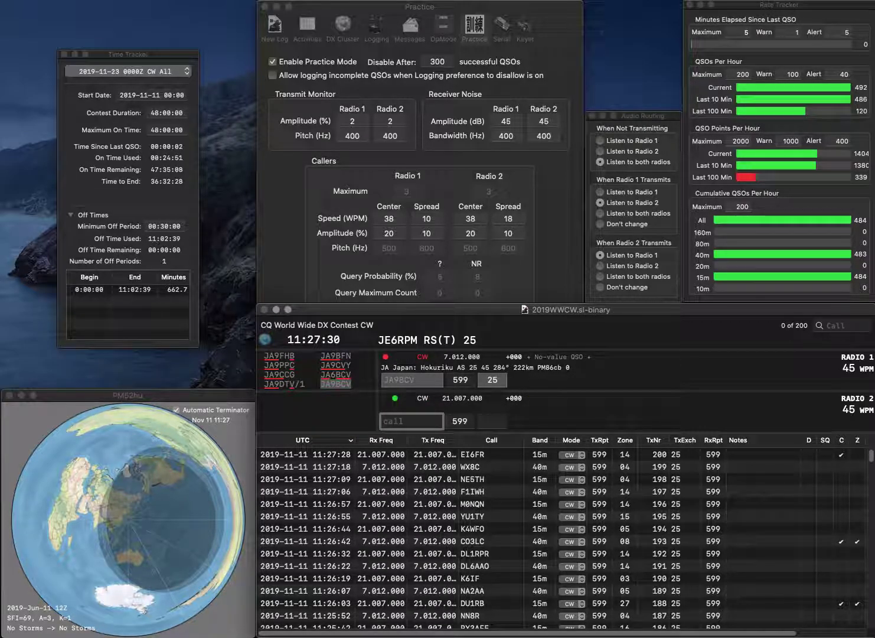
Step: Answer SP7MOQ on Radio 2, and log it together with JA9BCV on Radio 1
type("SP7MOQ")
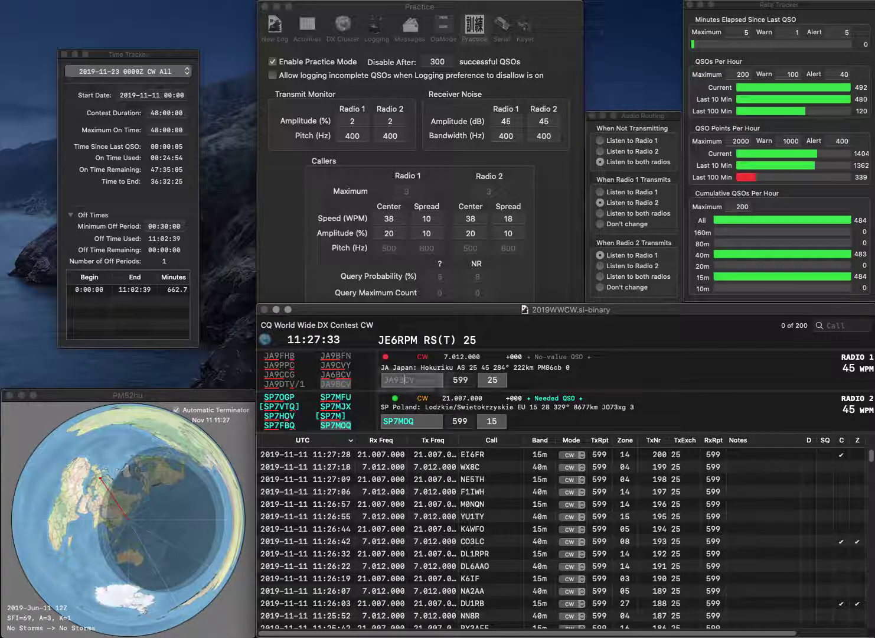
key("Tab")
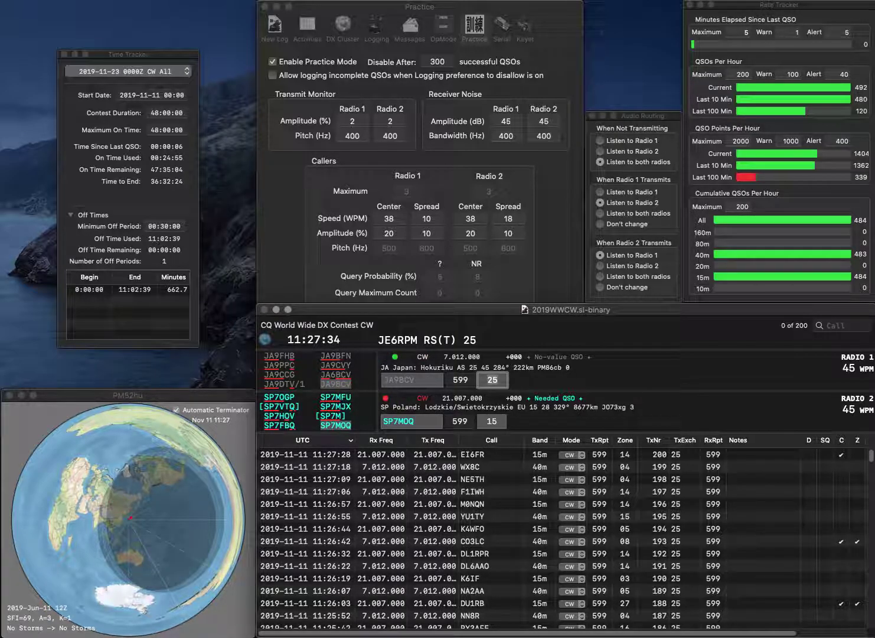
key("Return")
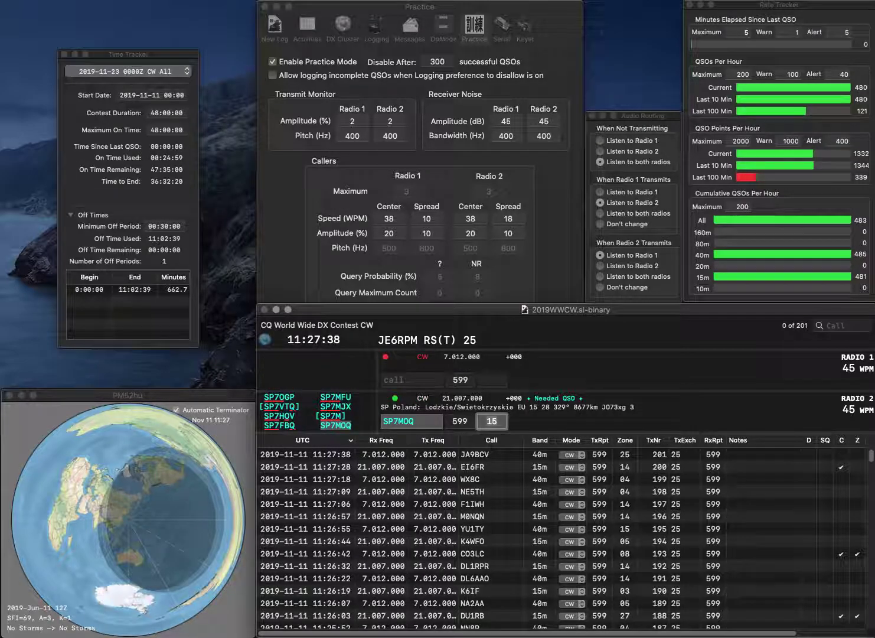
key("Return")
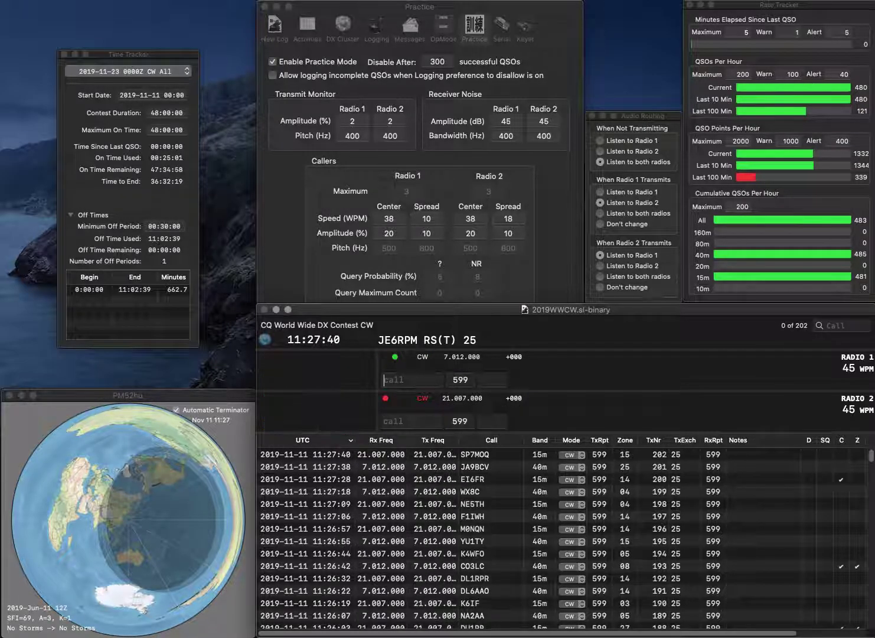
type("R5CW")
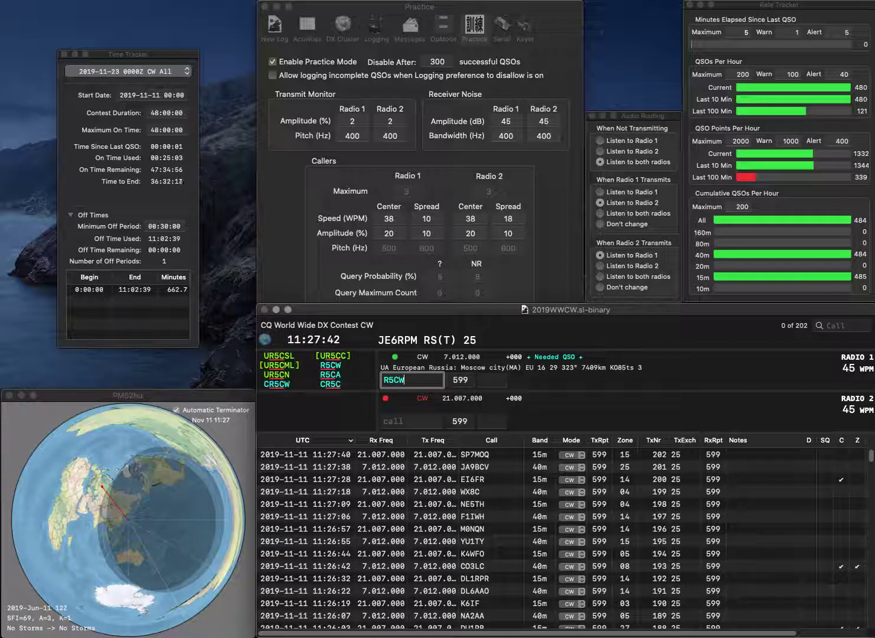
key("Return")
type("OK")
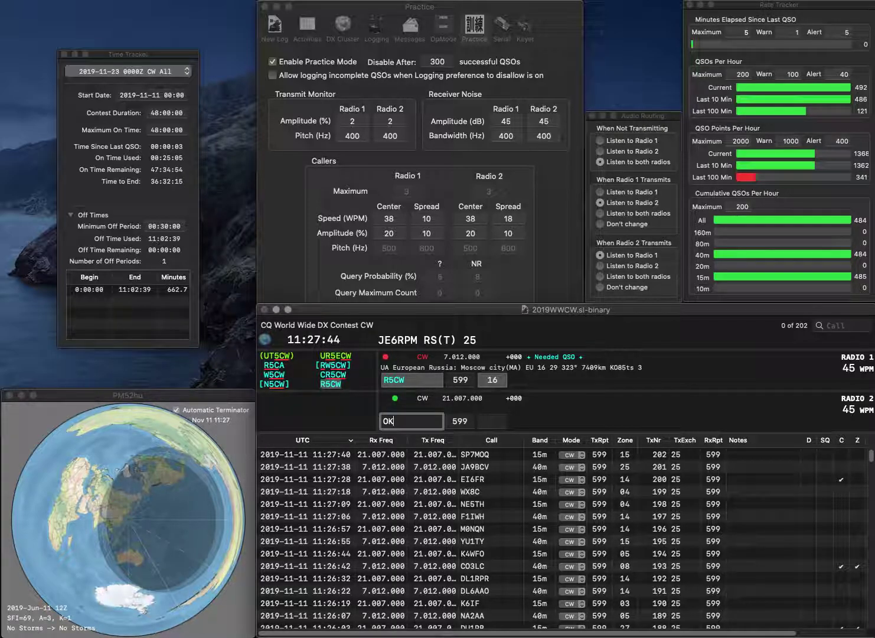
type("1FNT")
key("Return")
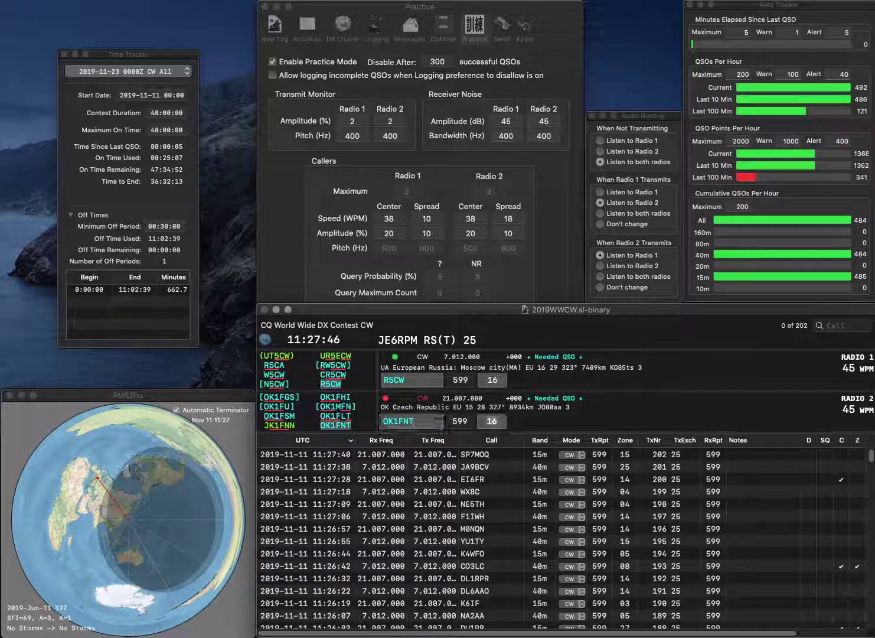
key("Return")
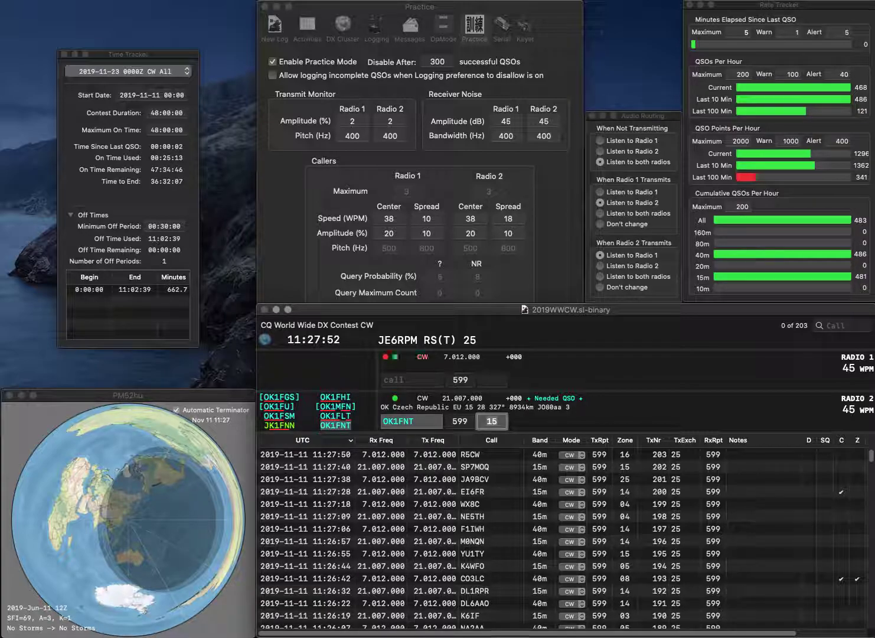
key("Return")
type("DM4")
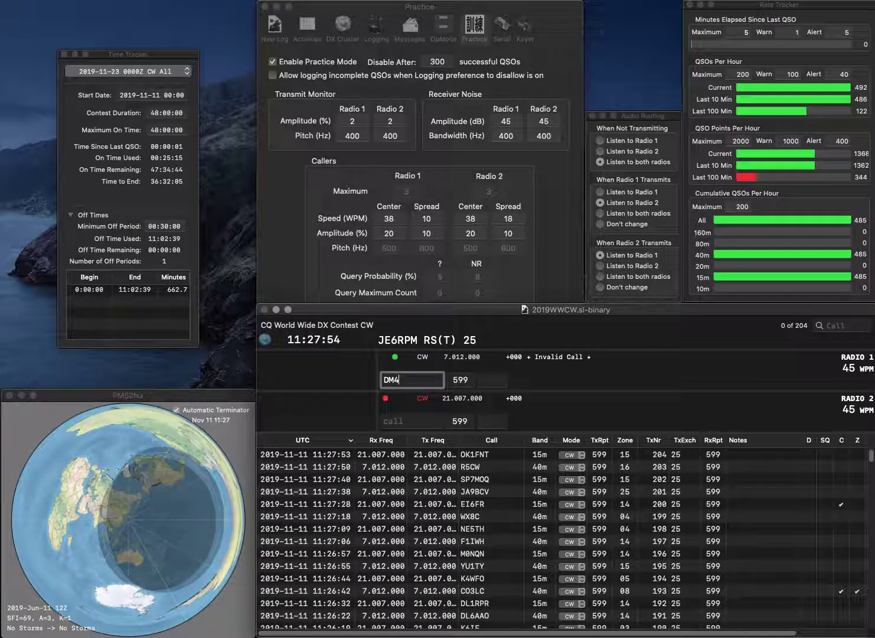
type("M")
key("Return")
type("AB")
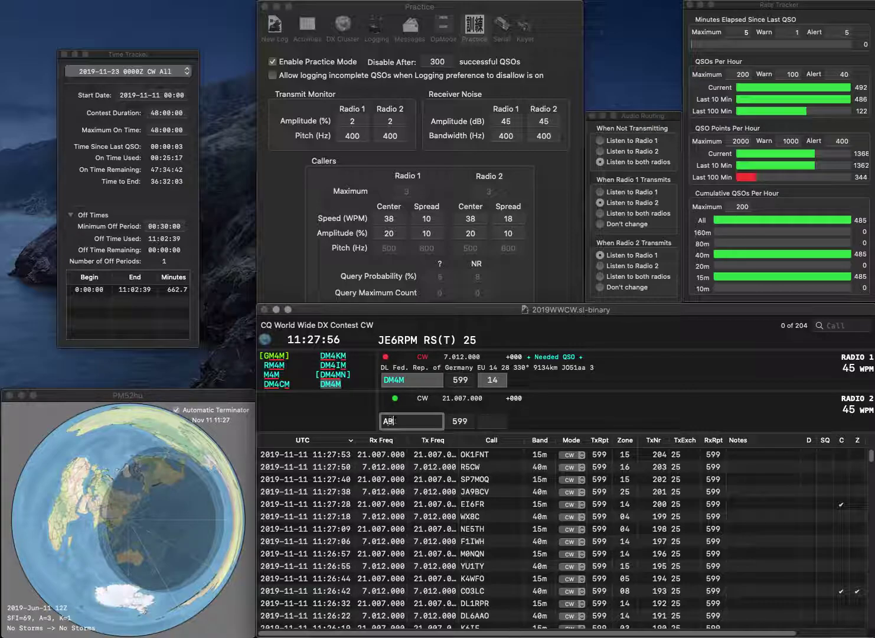
type("9YC")
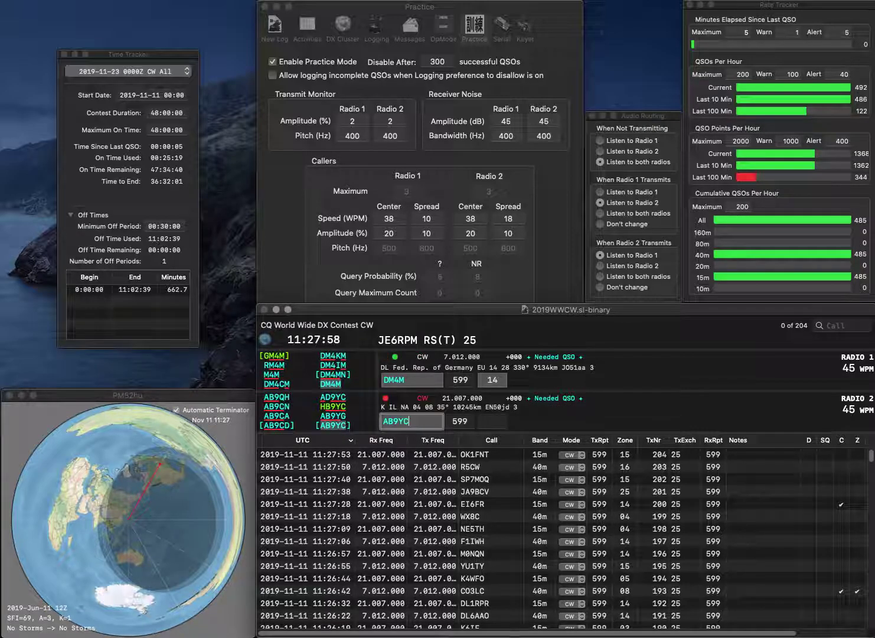
key("Return")
key("Return")
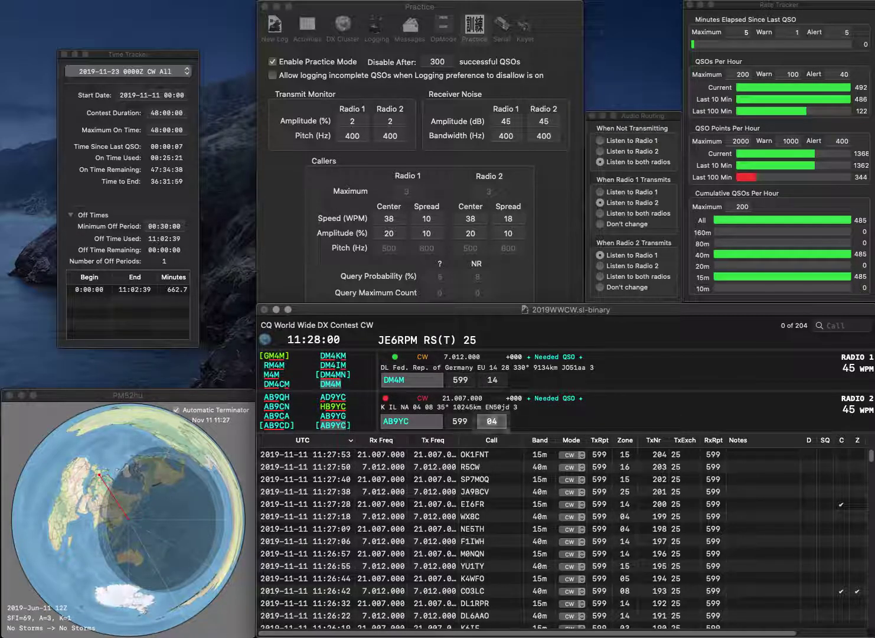
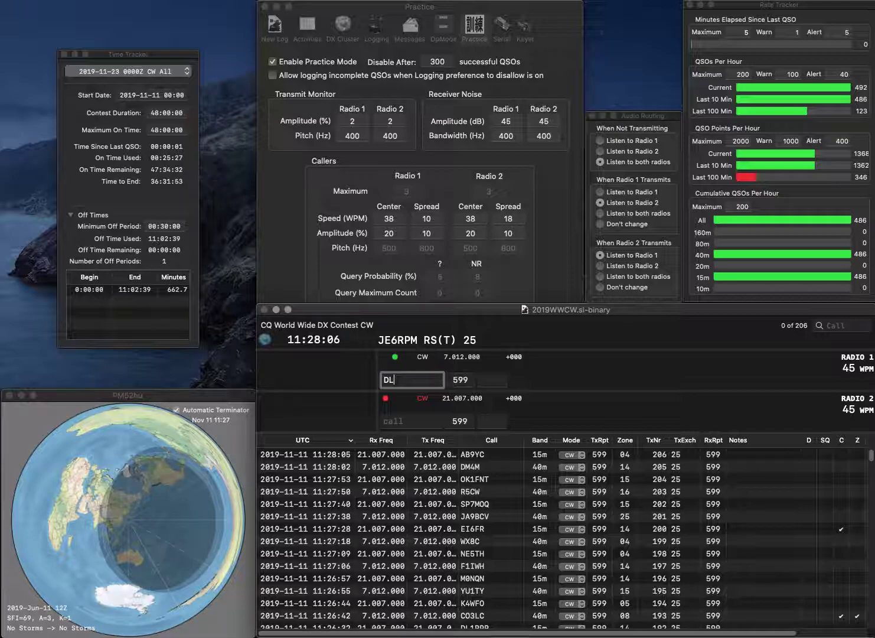
type("2KWA")
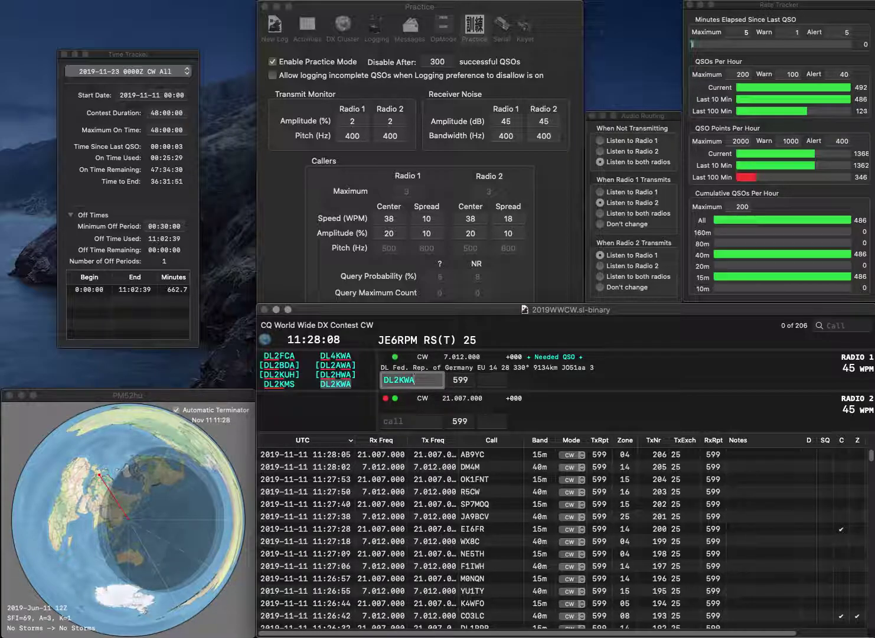
key("Return")
type("BBR")
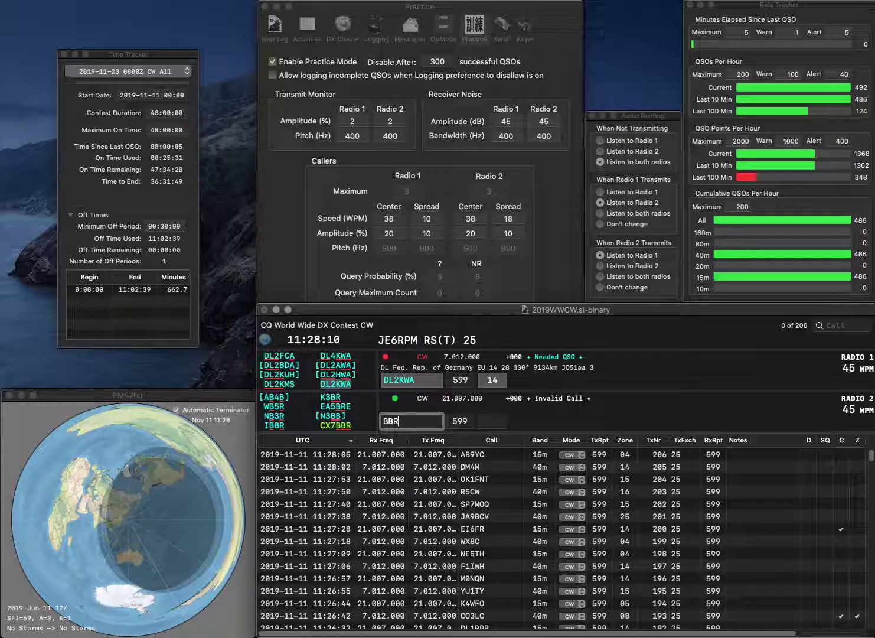
key("Left")
key("Left")
key("Left")
type("XC")
key("BackSpace")
key("BackSpace")
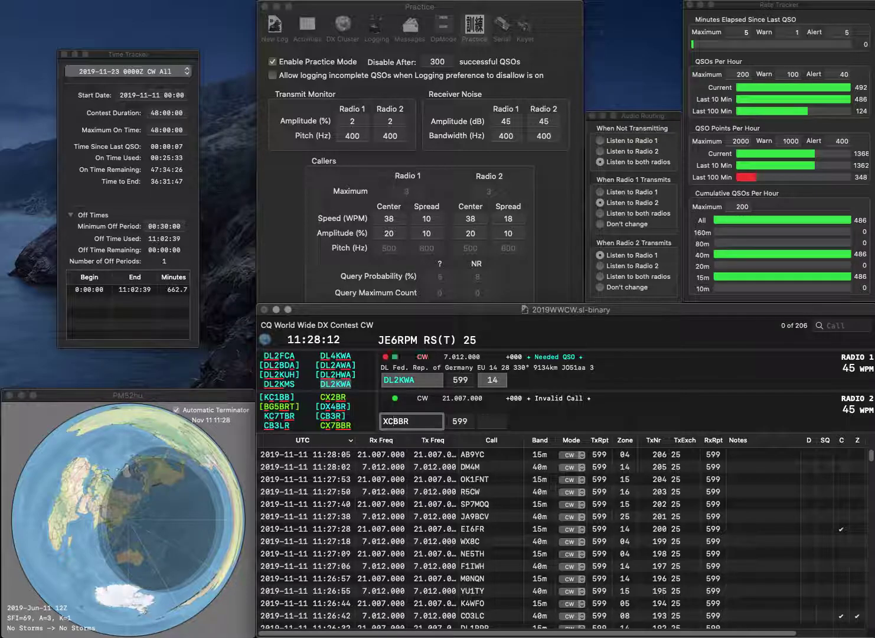
type("CX7")
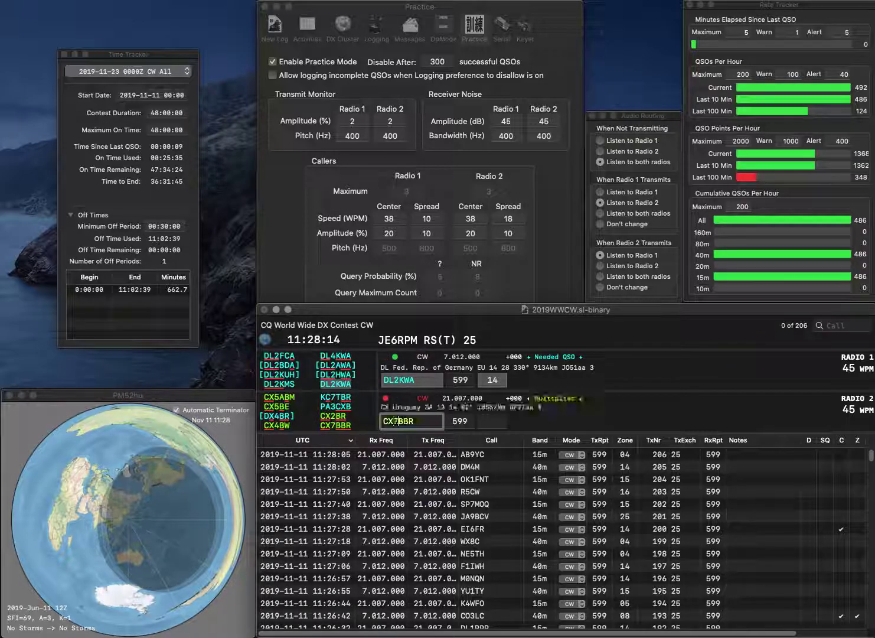
key("space")
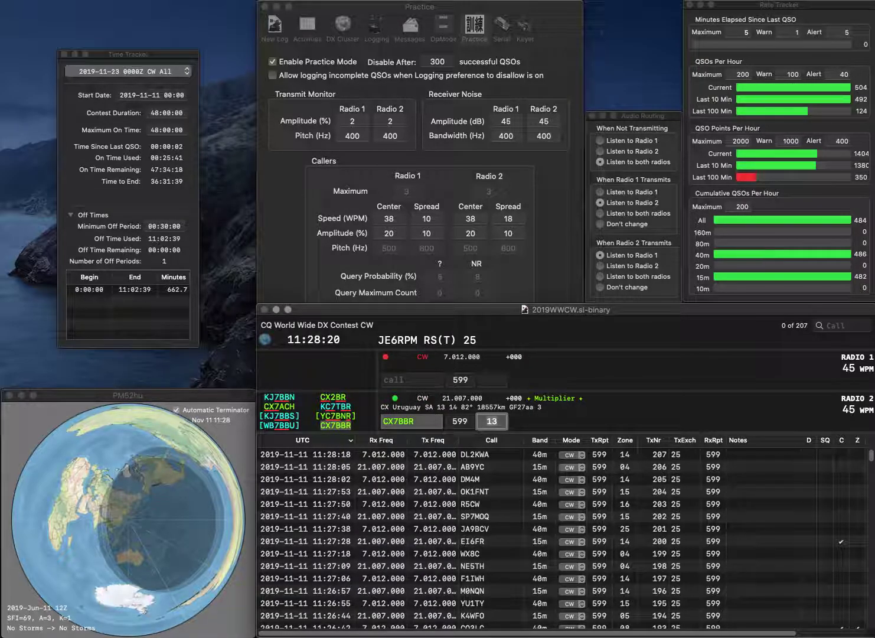
key("Return")
Step: Answer PA1SW on Radio 1 and DL0HI on Radio 2, and log both contacts
type("PA1SW")
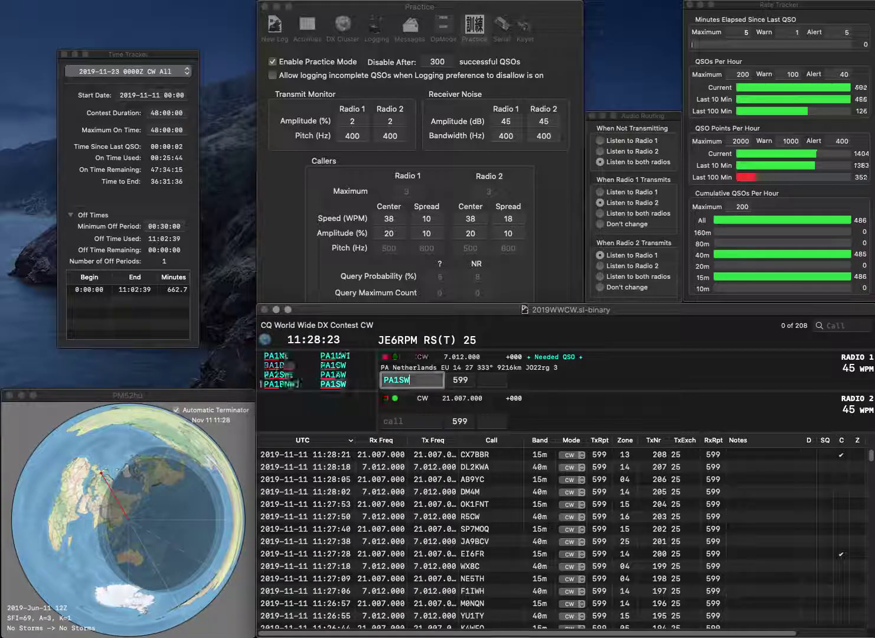
key("Return")
type("DL")
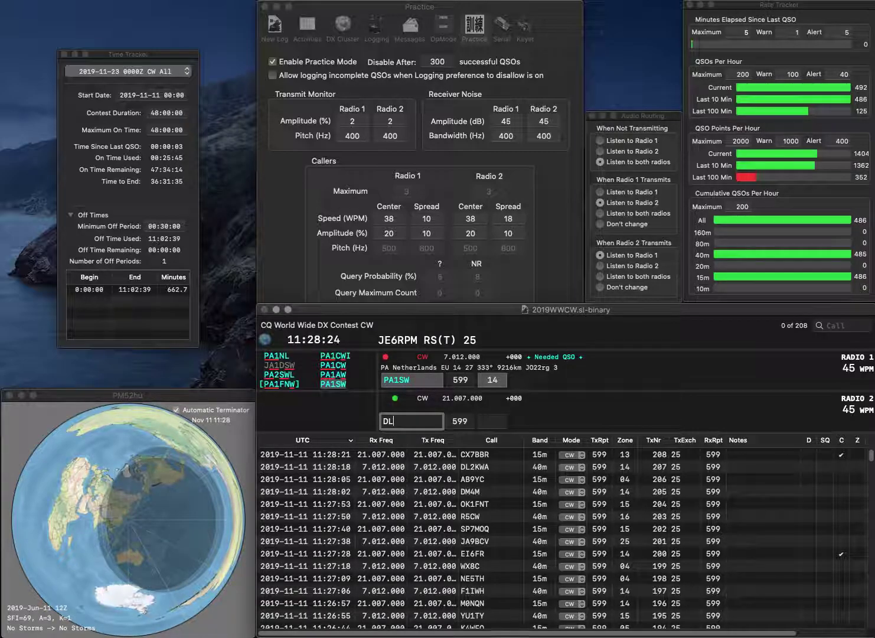
type("0HI")
key("Return")
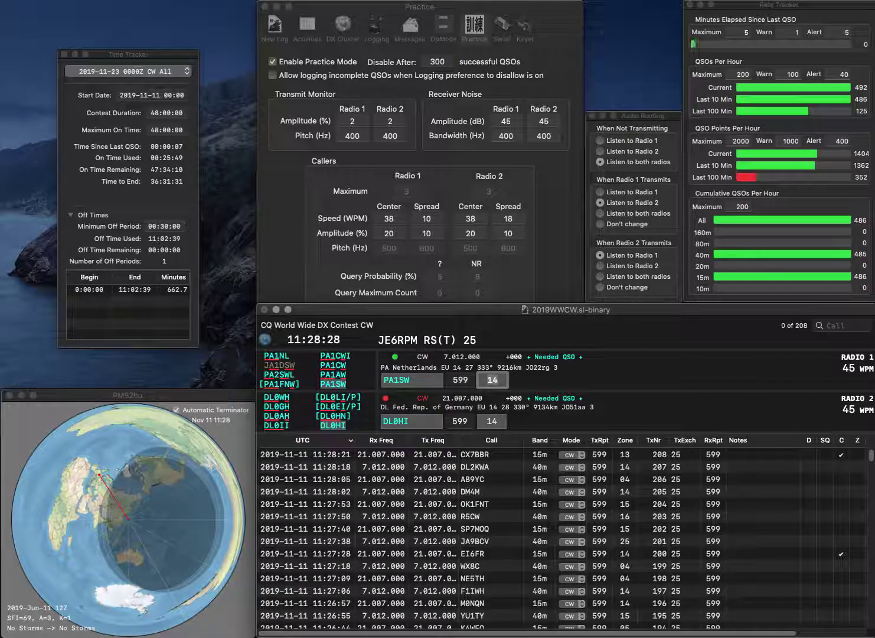
key("Return")
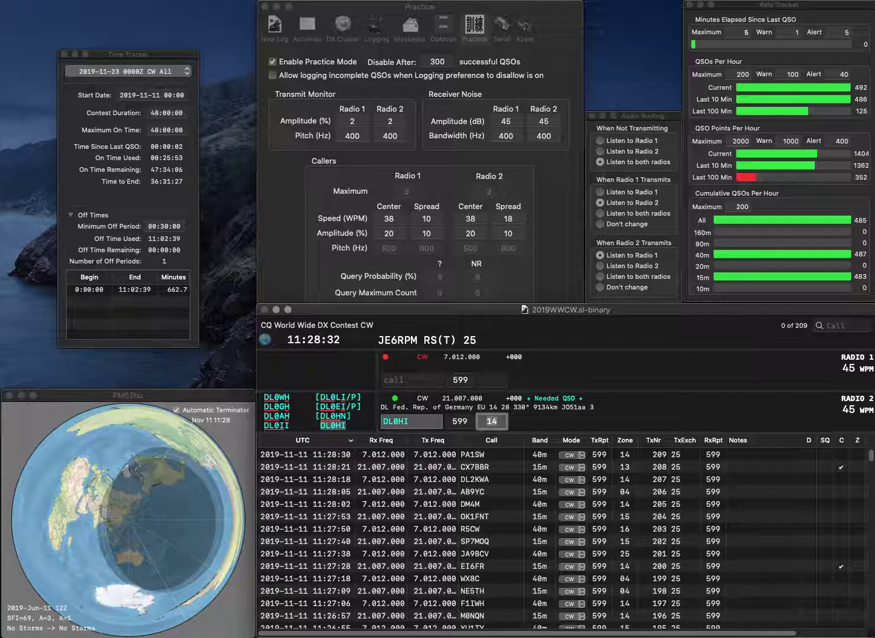
key("Return")
type("W0")
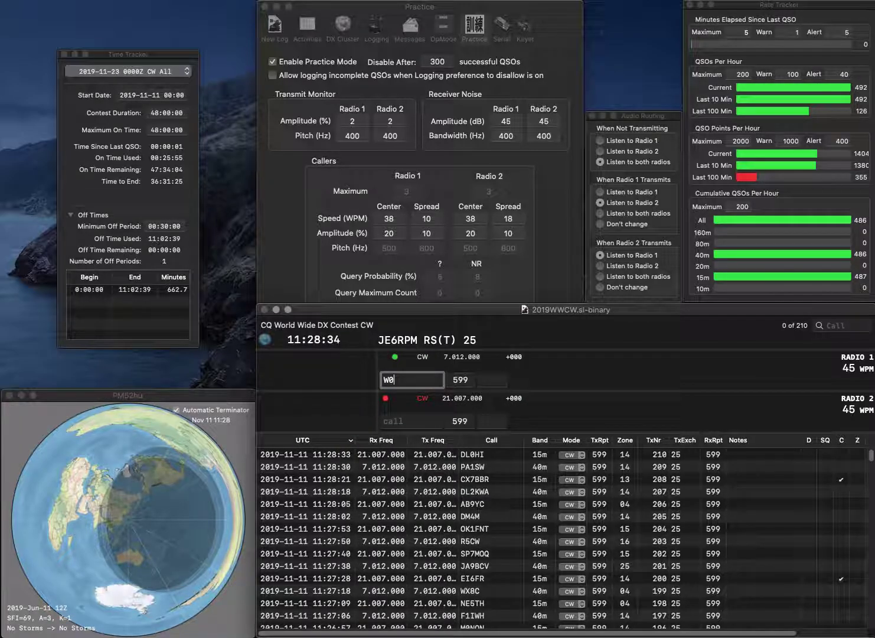
type("EA")
key("Return")
type("KU0C")
key("Return")
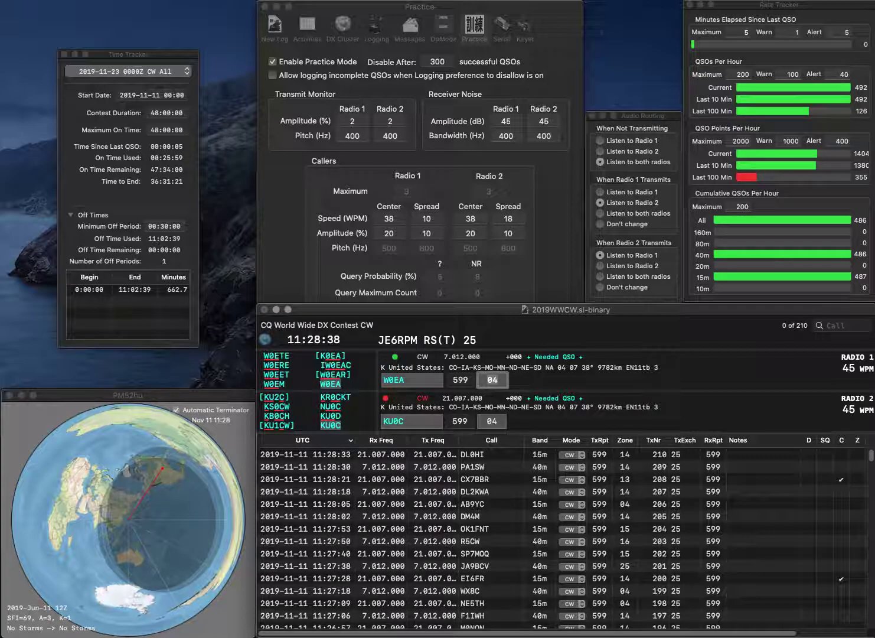
key("Return")
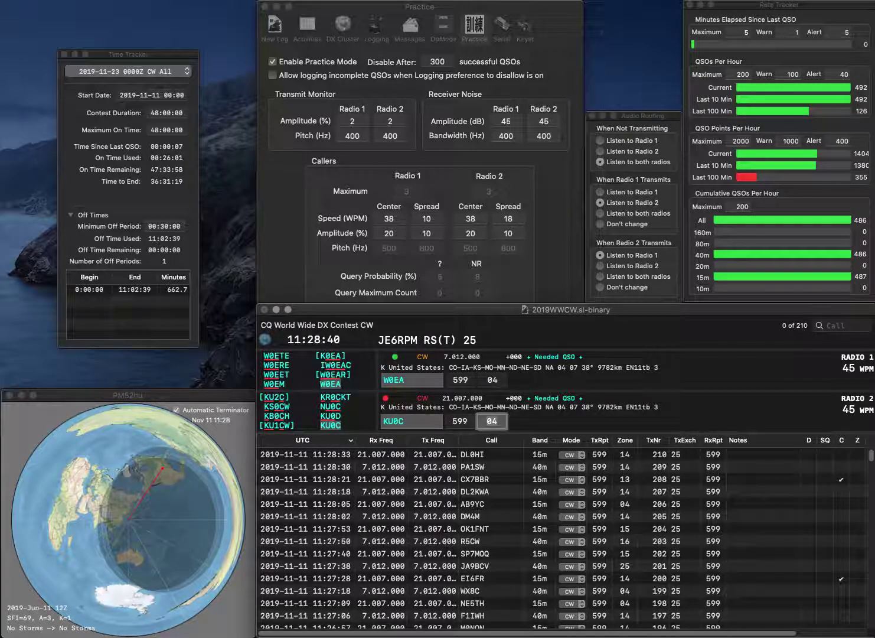
key("Return")
Step: Answer WA5LSV on Radio 1 and WK2X on Radio 2, and log both contacts
type("WA5LSV")
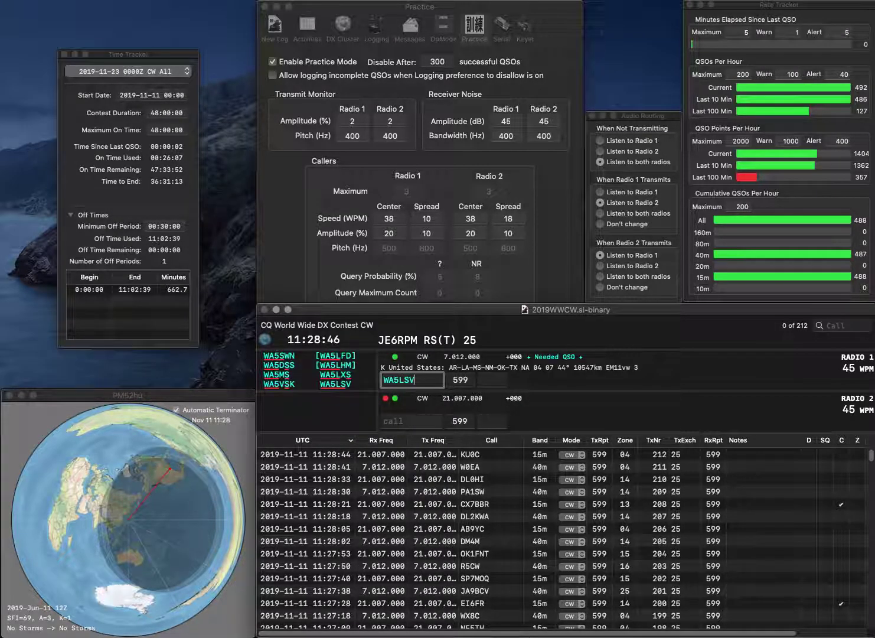
key("Return")
type("WK2X")
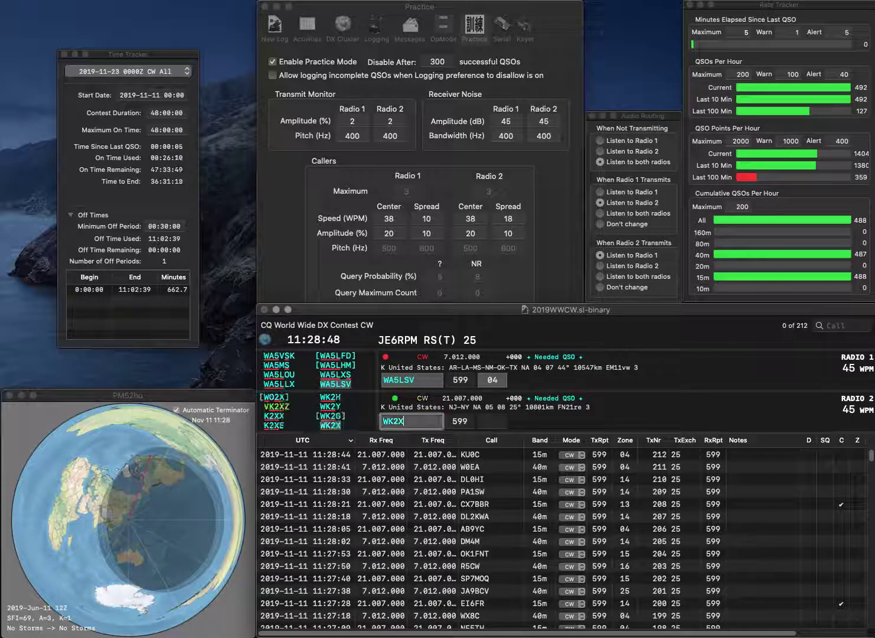
key("Return")
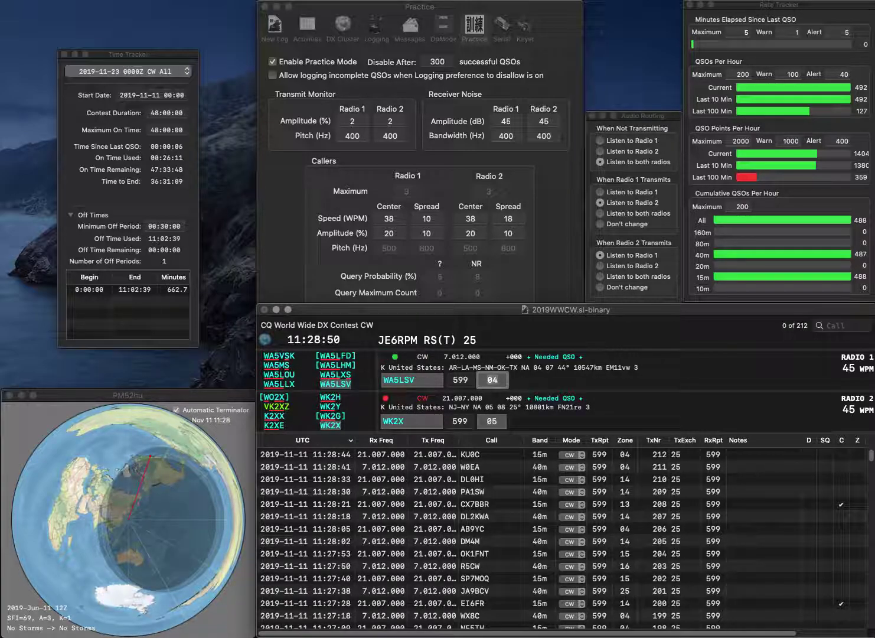
key("Return")
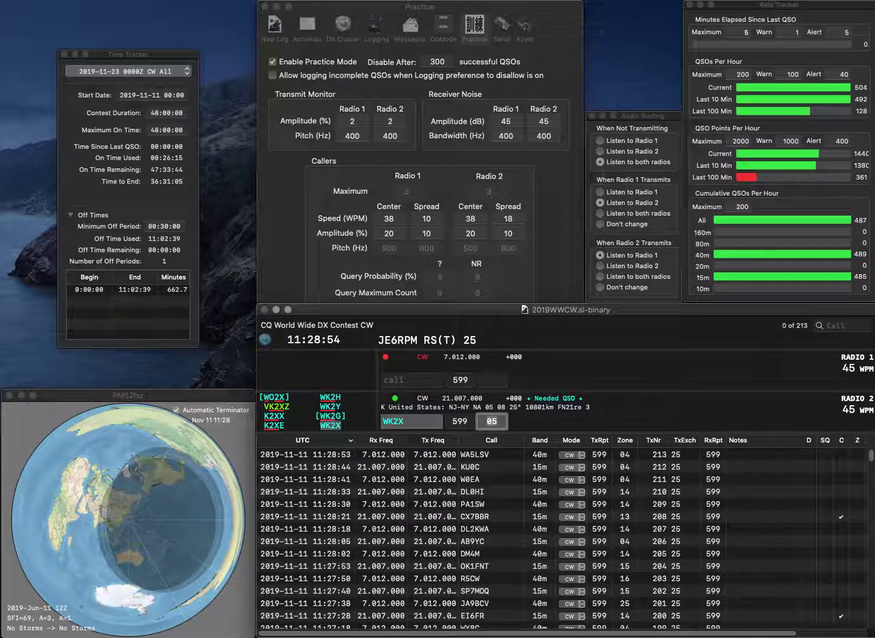
key("Return")
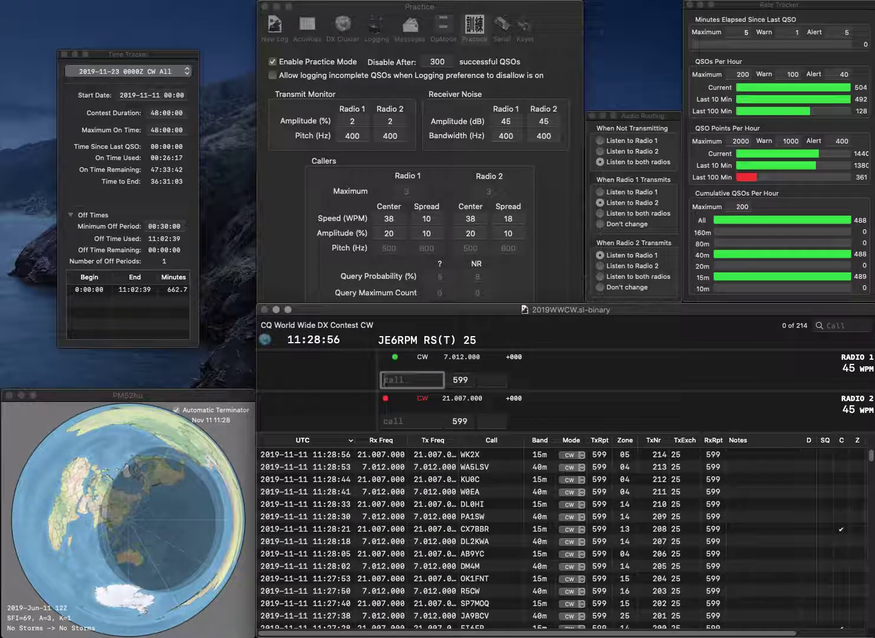
Step: Answer CB3W on Radio 1, and send the partial call NQ/7 on Radio 2
type("CB3W")
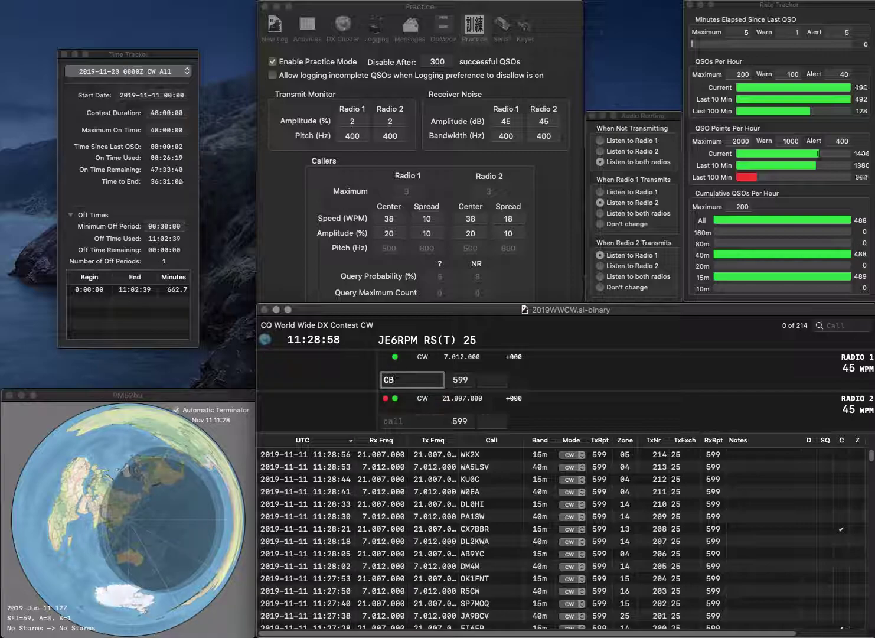
key("Return")
type("NQ/7")
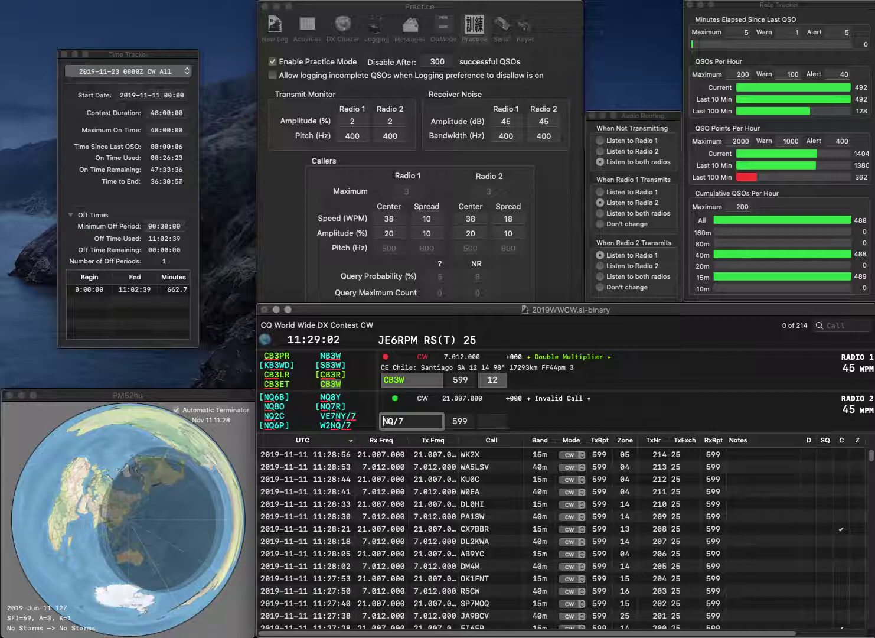
key("Return")
key("space")
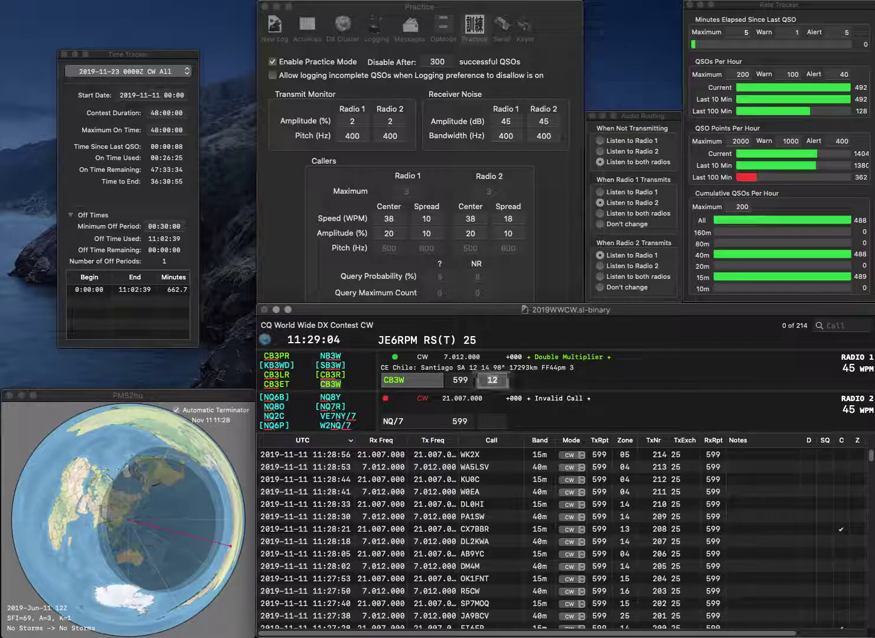
key("Return")
type("W2")
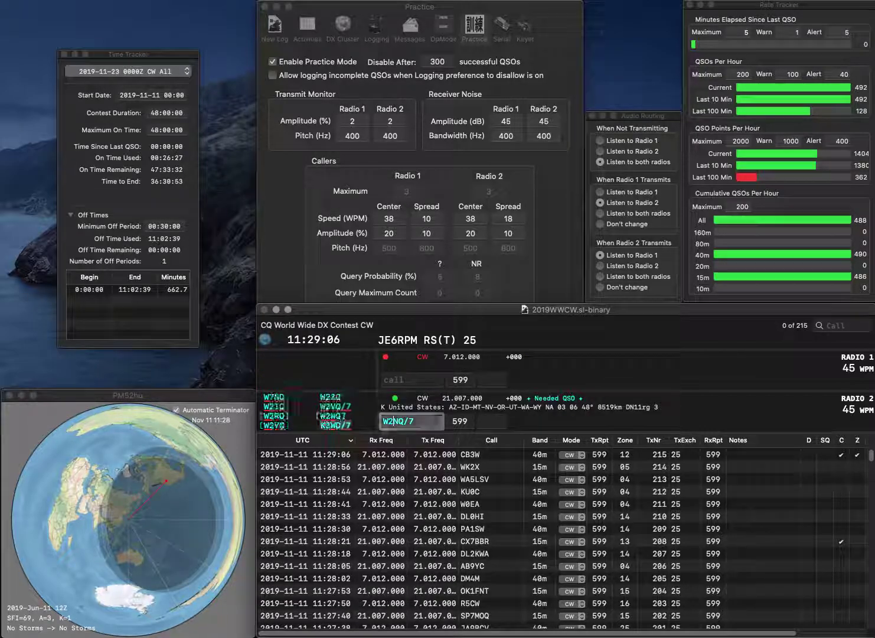
key("Return")
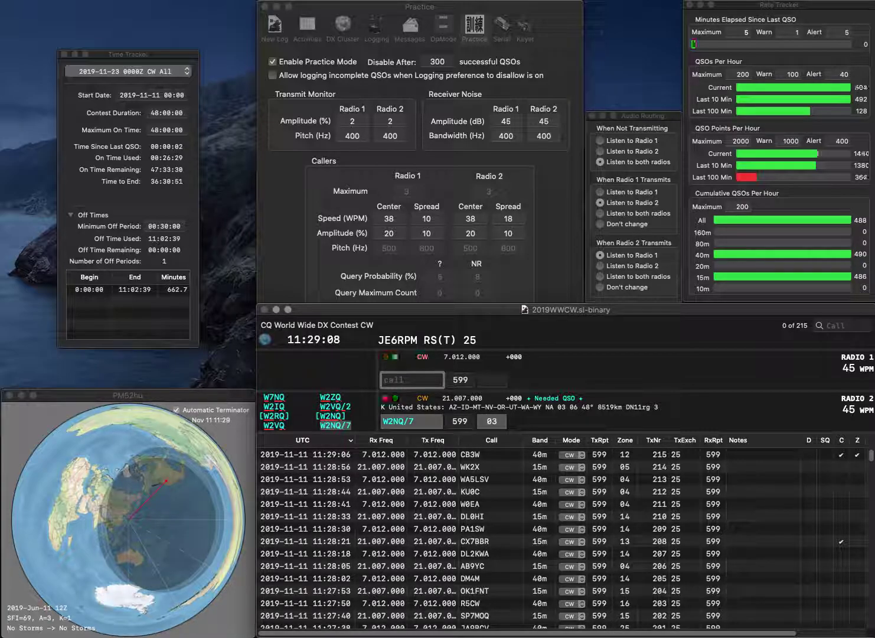
Step: Answer W7SJ on Radio 1, and log W2NQ/7 on Radio 2
type("W7SJ")
key("Return")
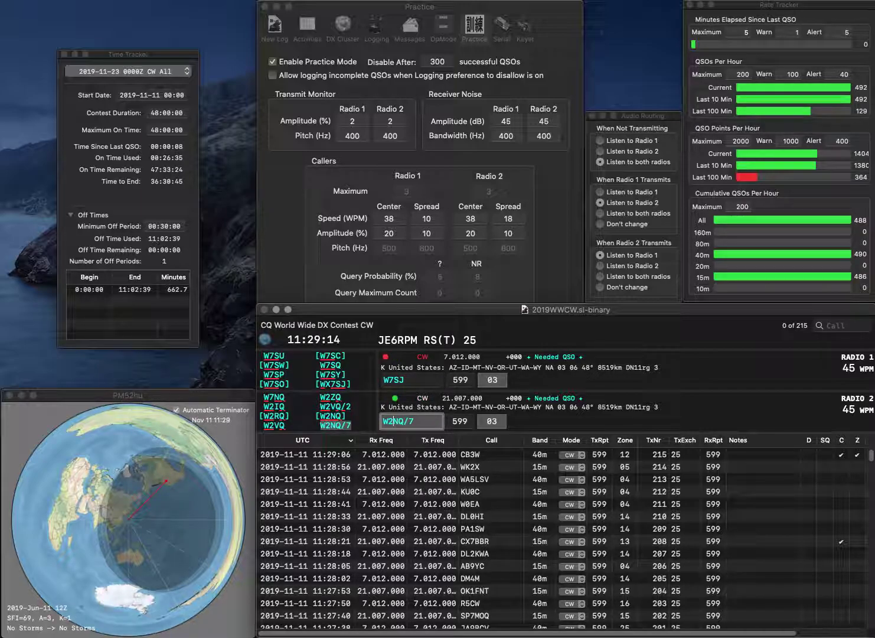
key("Return")
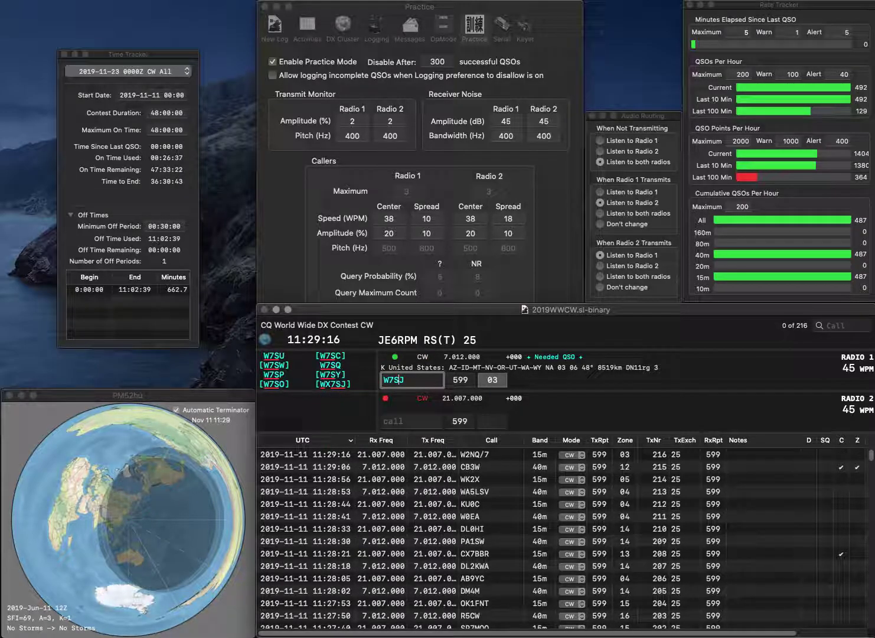
key("BackSpace")
key("BackSpace")
type("HJ")
key("Return")
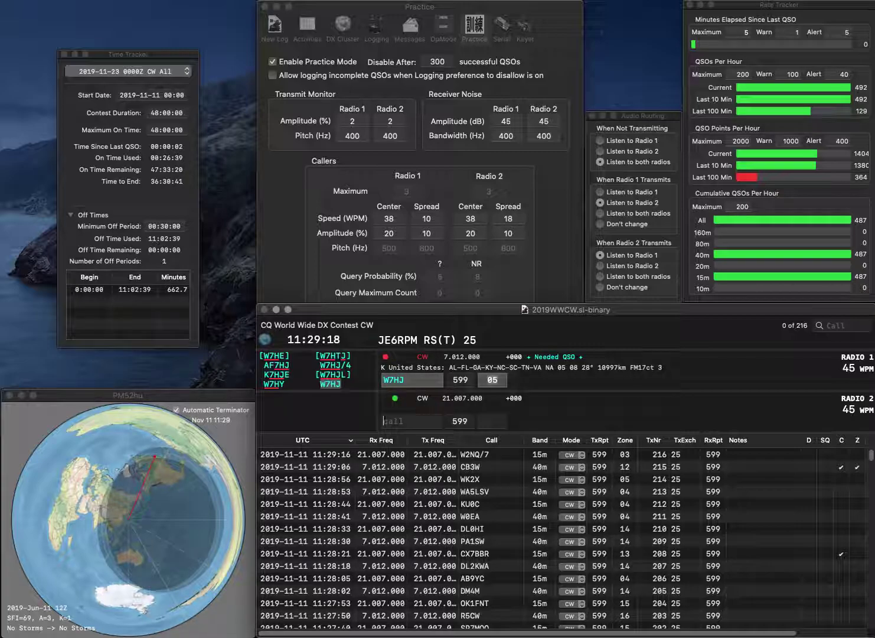
type("SQ7D")
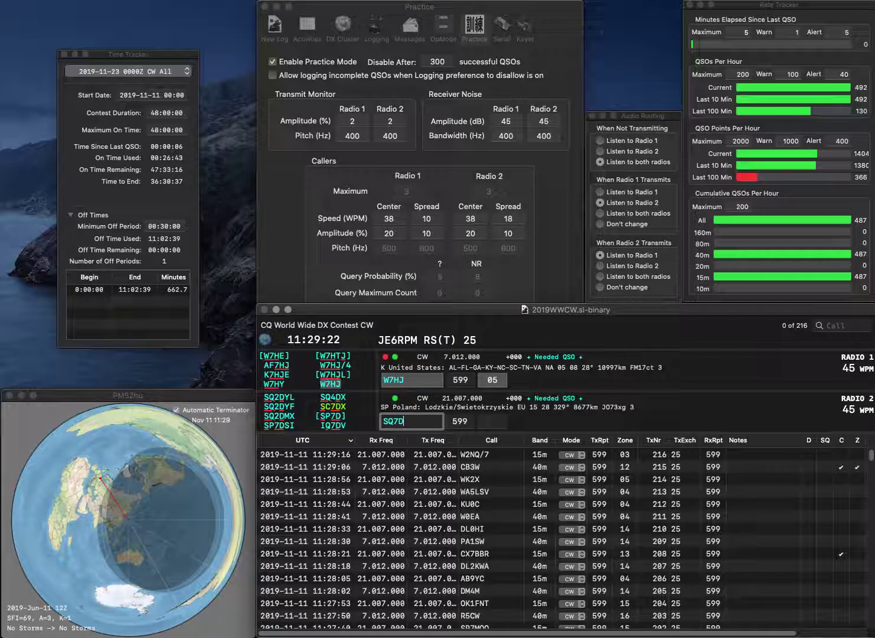
key("Return")
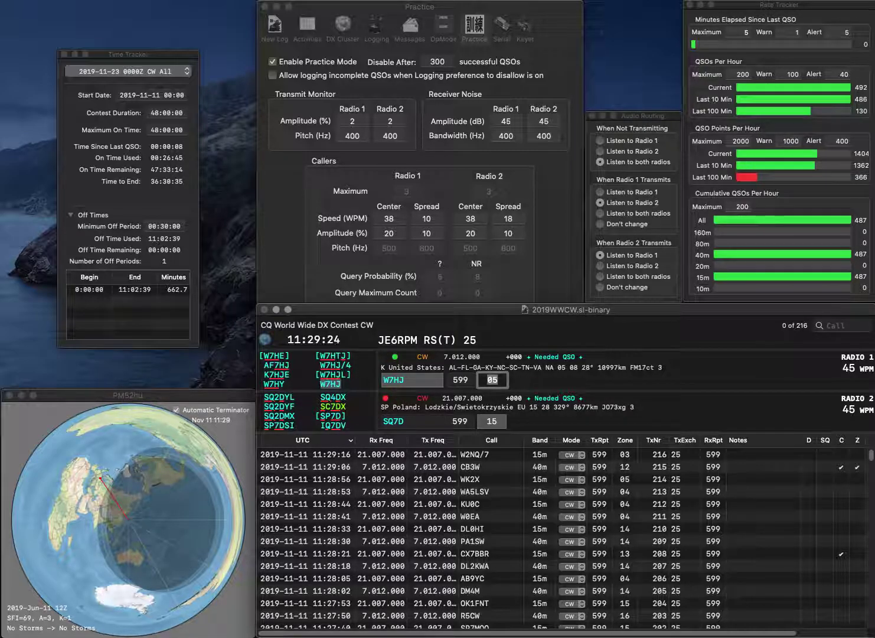
Step: Log W7HJ on Radio 1, and correct the Radio 2 call to SQ6PLD and answer it
key("BackSpace")
type("L")
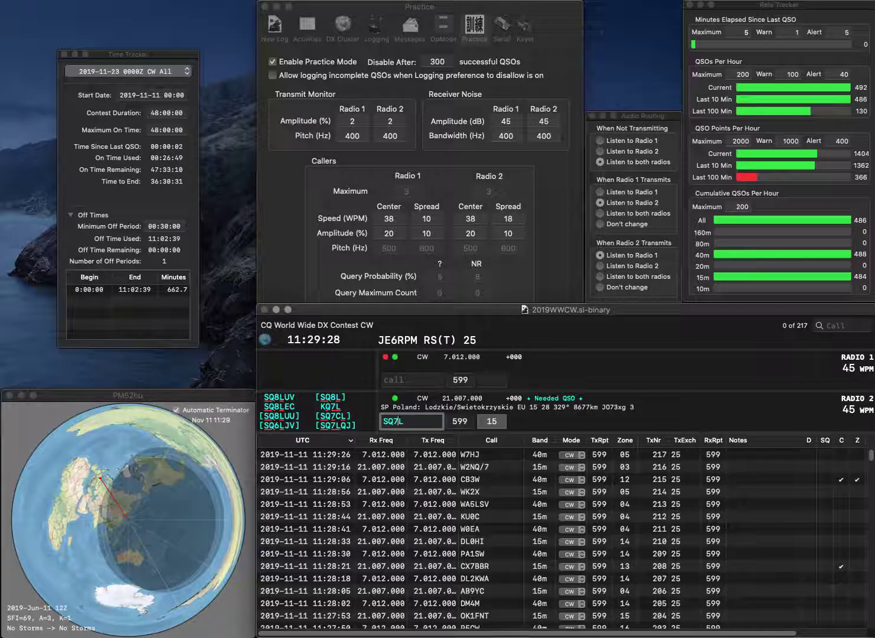
key("BackSpace")
type("PLD")
key("BackSpace")
type("6")
key("Return")
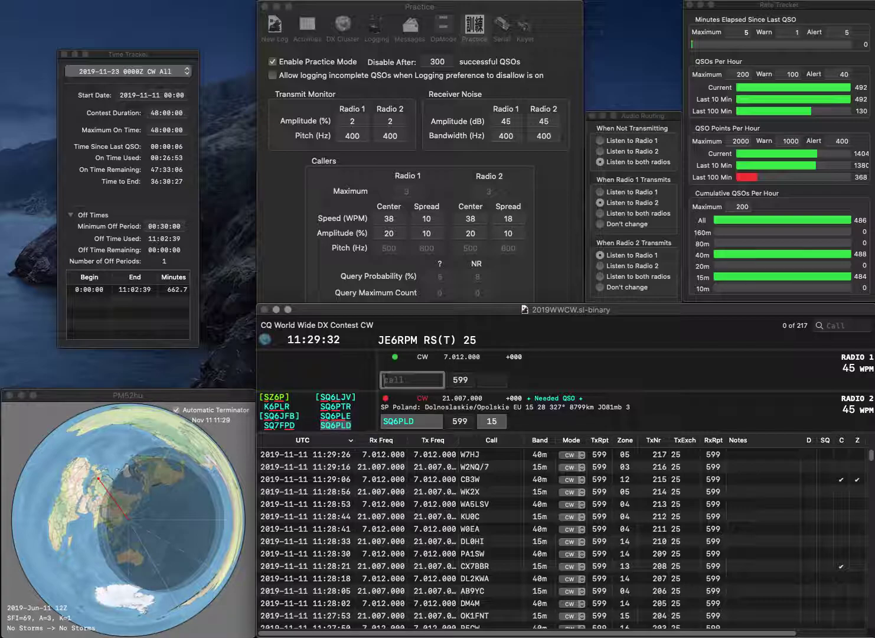
type("IF")
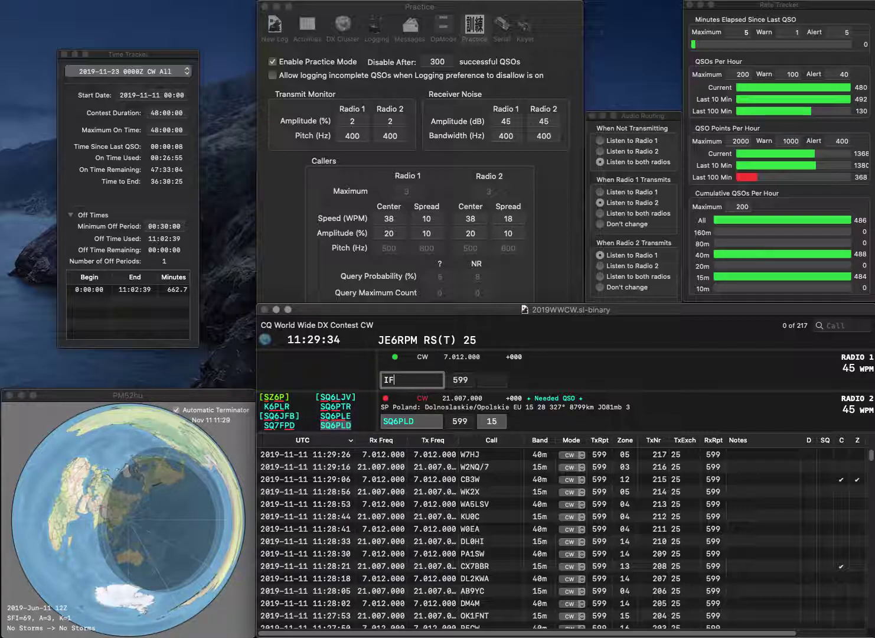
key("BackSpace")
type("5FO")
key("Return")
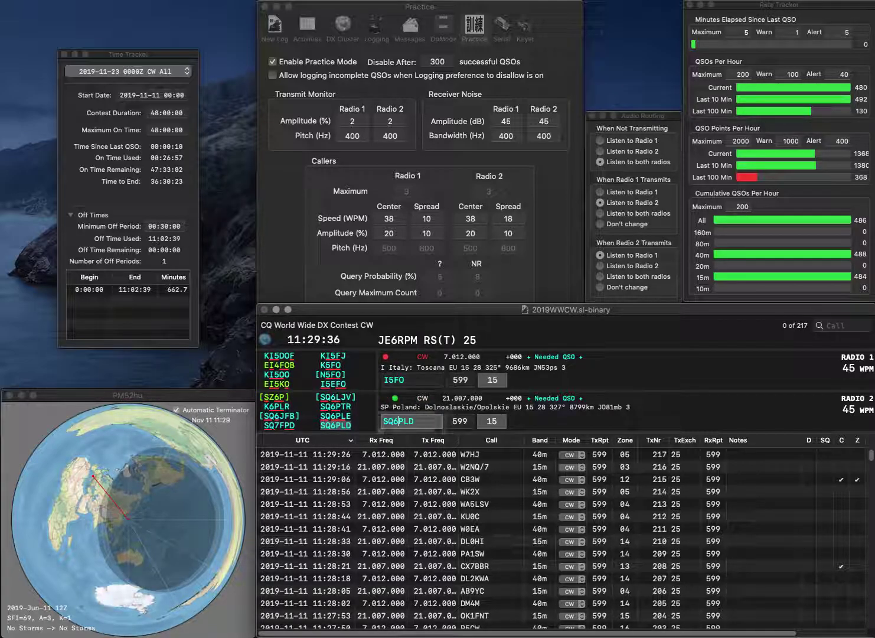
key("Return")
key("Tab")
key("Left")
key("Left")
type("E")
key("Return")
type("KW7PP")
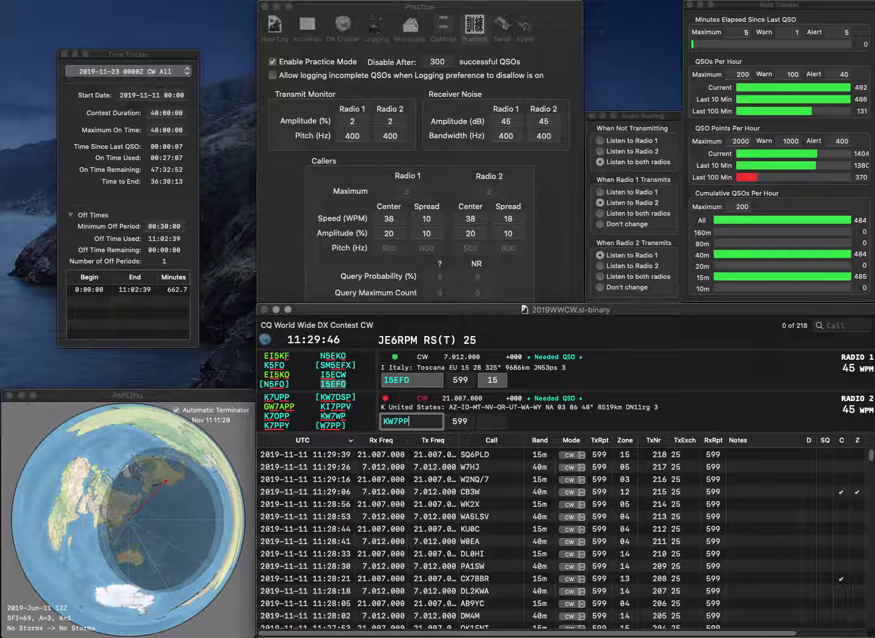
key("Return")
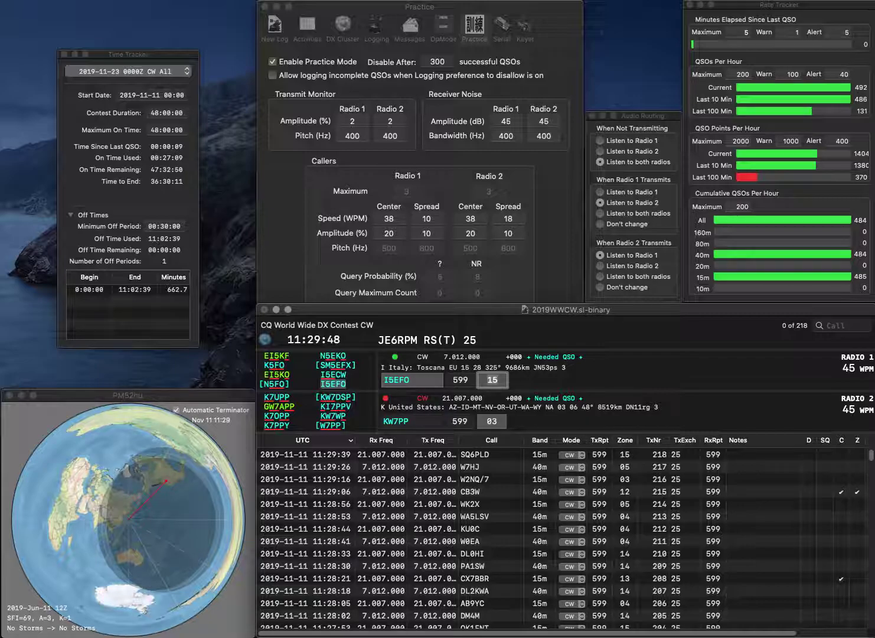
Step: Log I5EFO on Radio 1, and correct the Radio 2 call to KW7WP and answer it
key("Return")
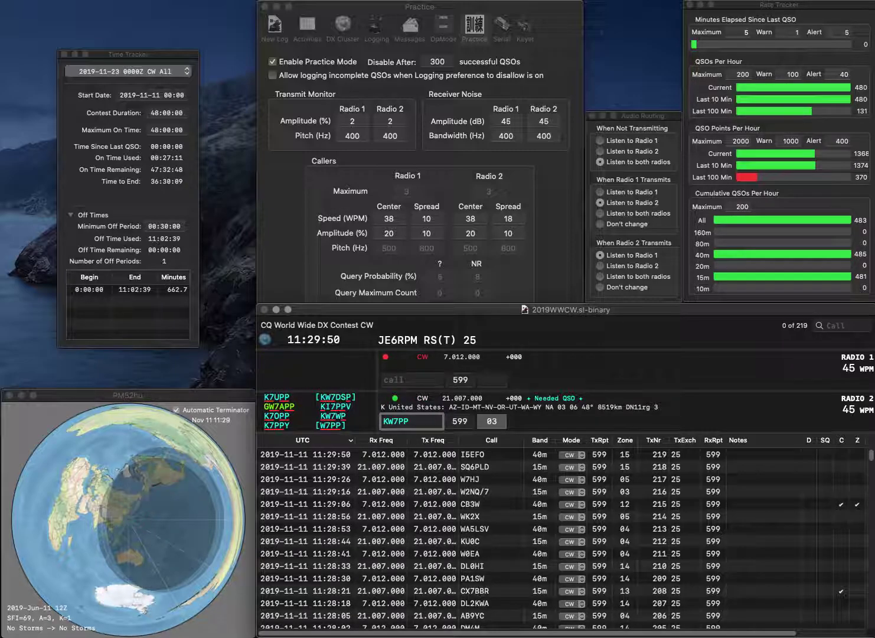
key("Right")
key("Right")
key("Right")
type("W")
key("Delete")
key("Return")
type("A")
type("CFL")
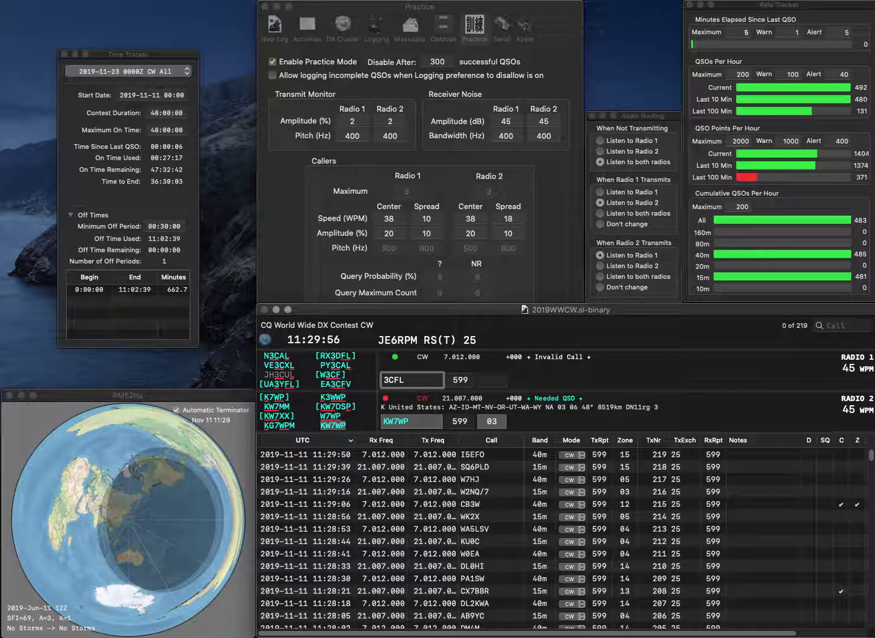
key("Left")
key("Left")
key("Left")
key("Left")
type("W")
key("Return")
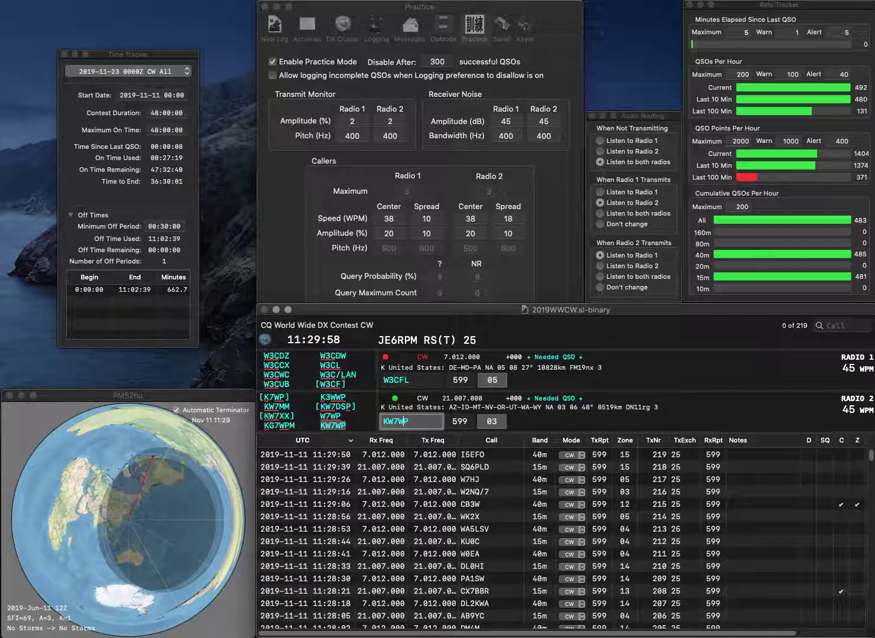
key("Return")
key("space")
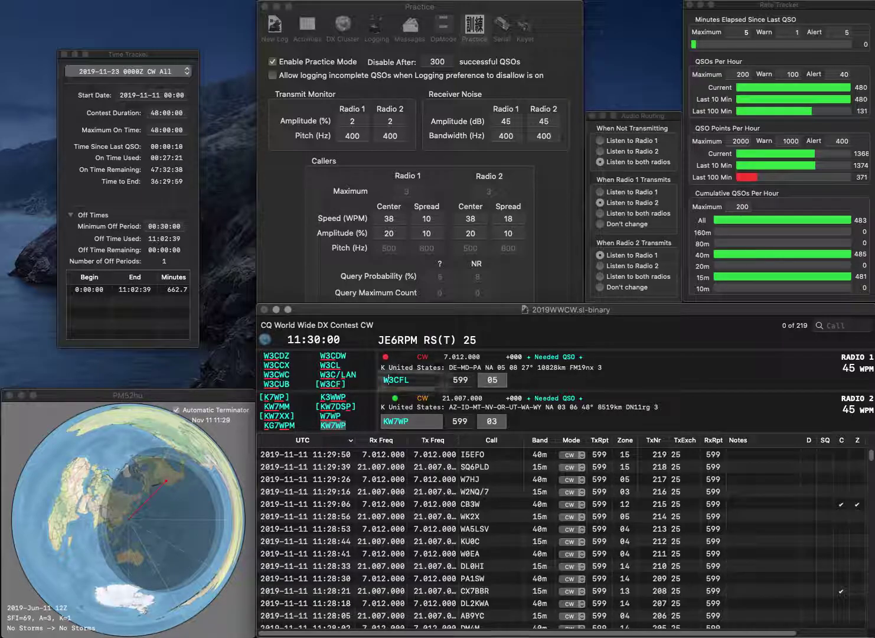
key("BackSpace")
type("UA")
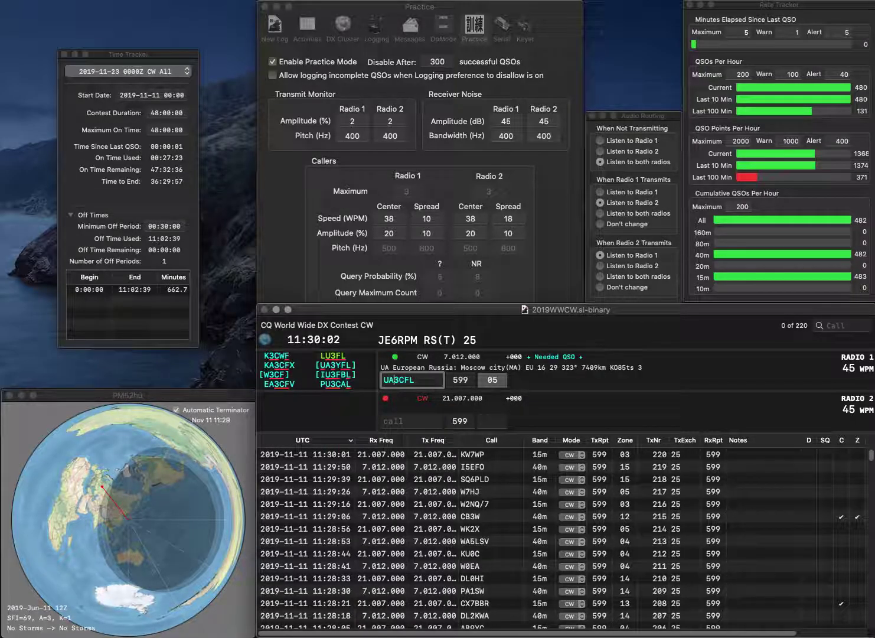
key("Delete")
type("Y")
key("Return")
type("4DIT")
key("Home")
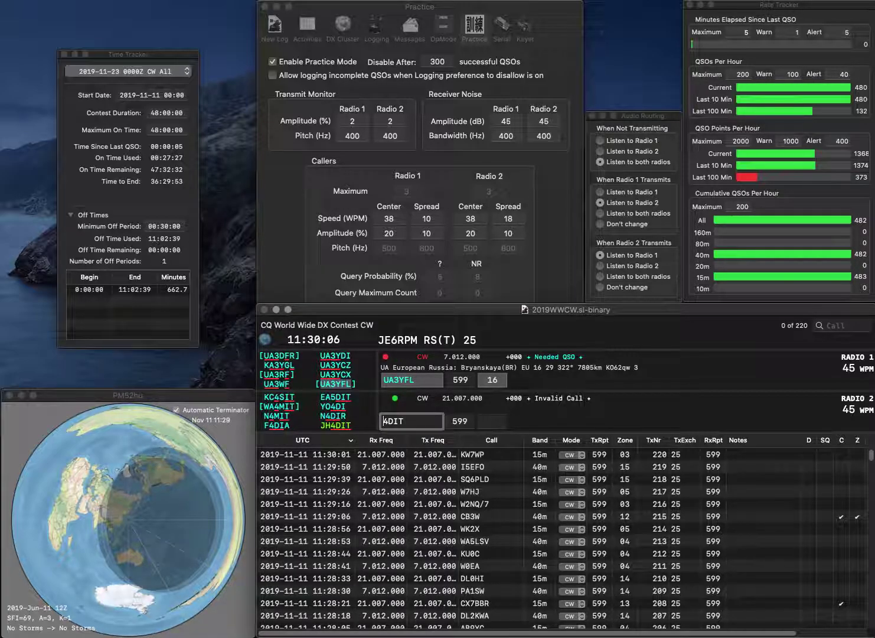
type("JH")
key("Return")
key("Return")
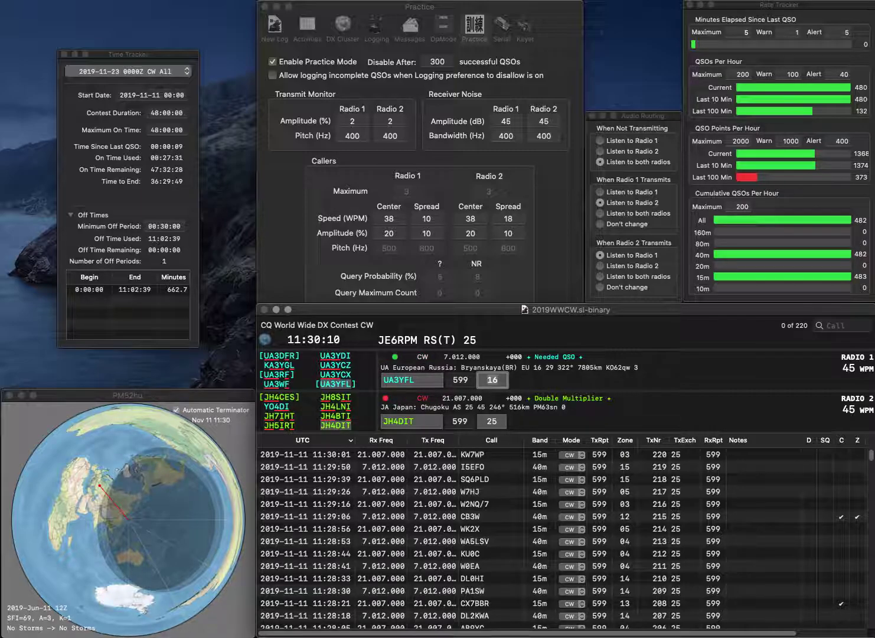
key("Return")
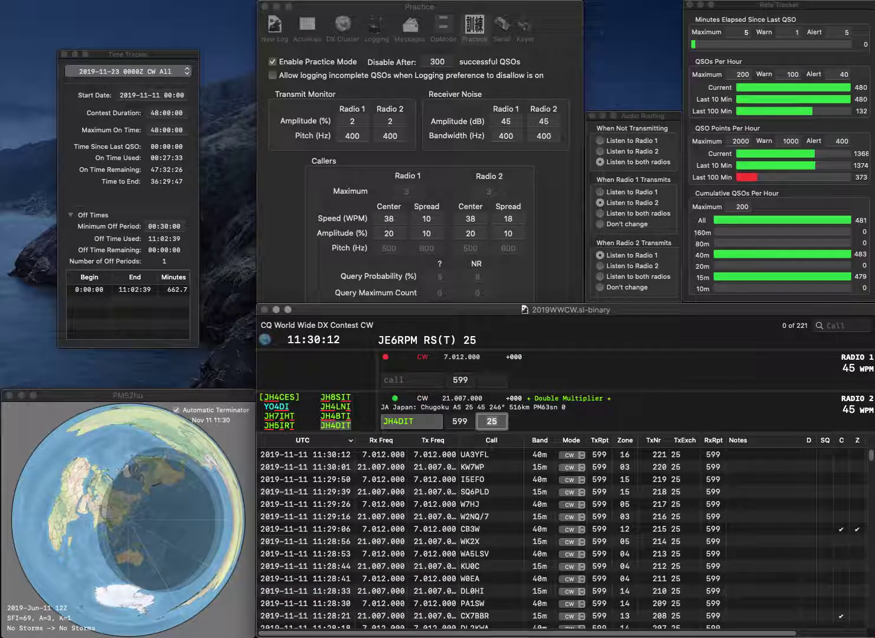
key("Return")
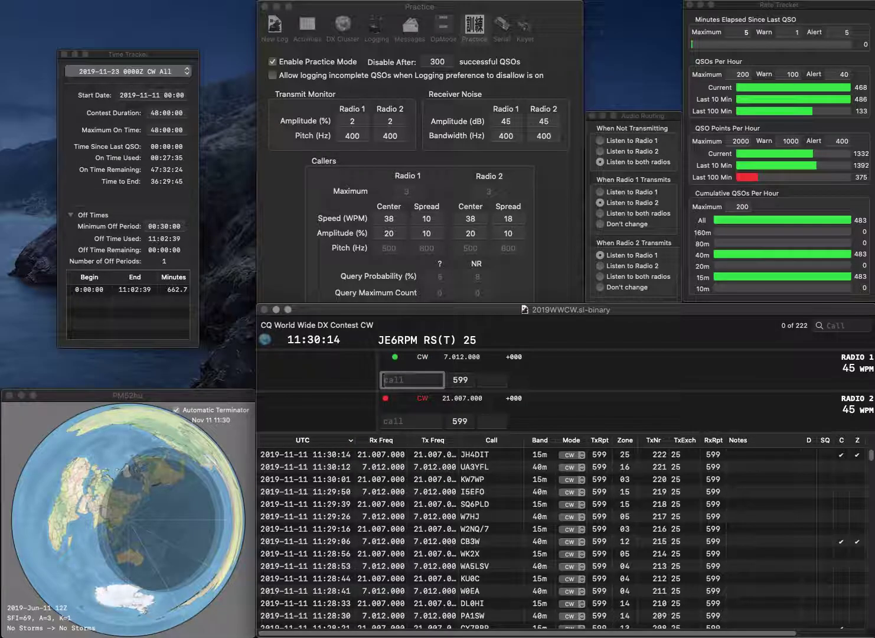
type("RK7KB")
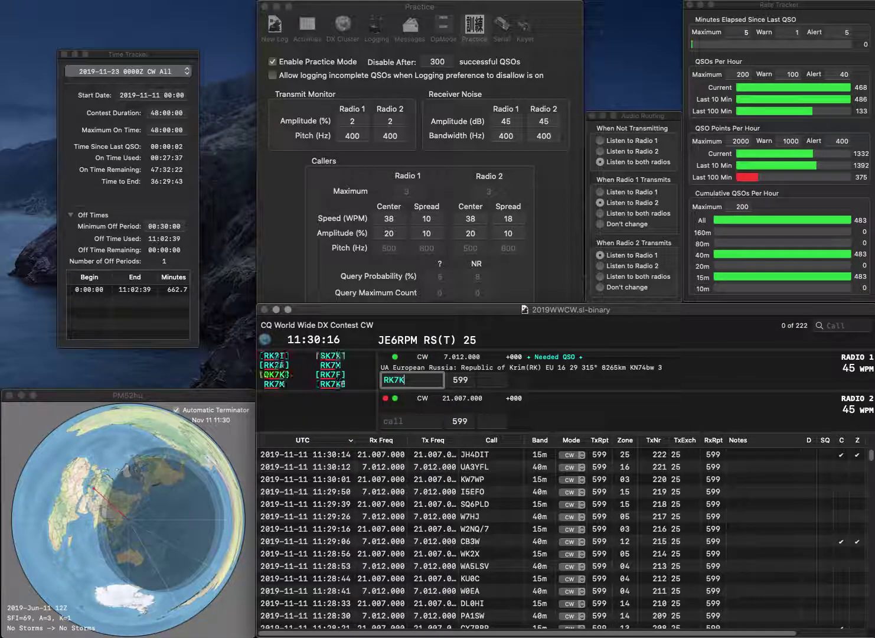
key("Return")
type("0OSP")
key("super+Left")
type("W")
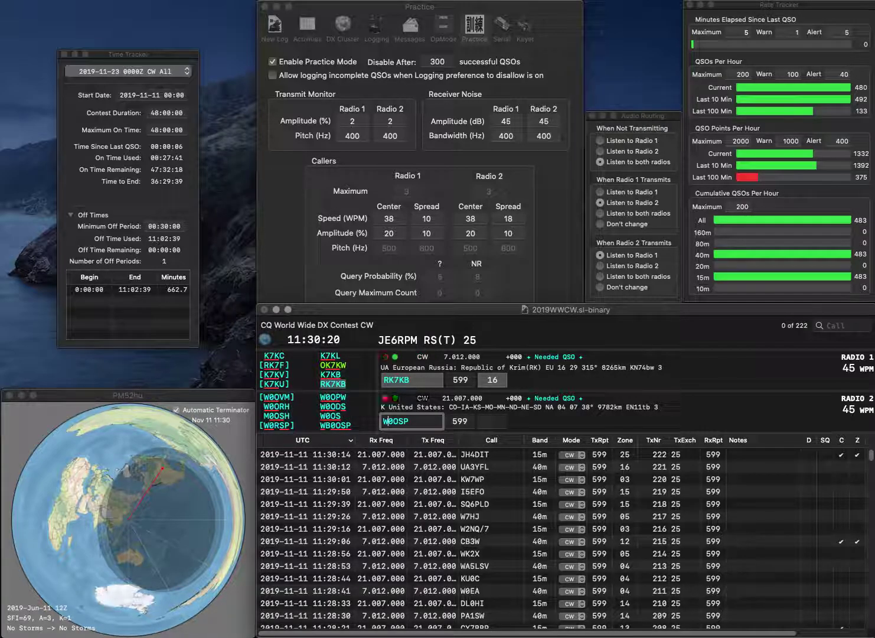
key("Return")
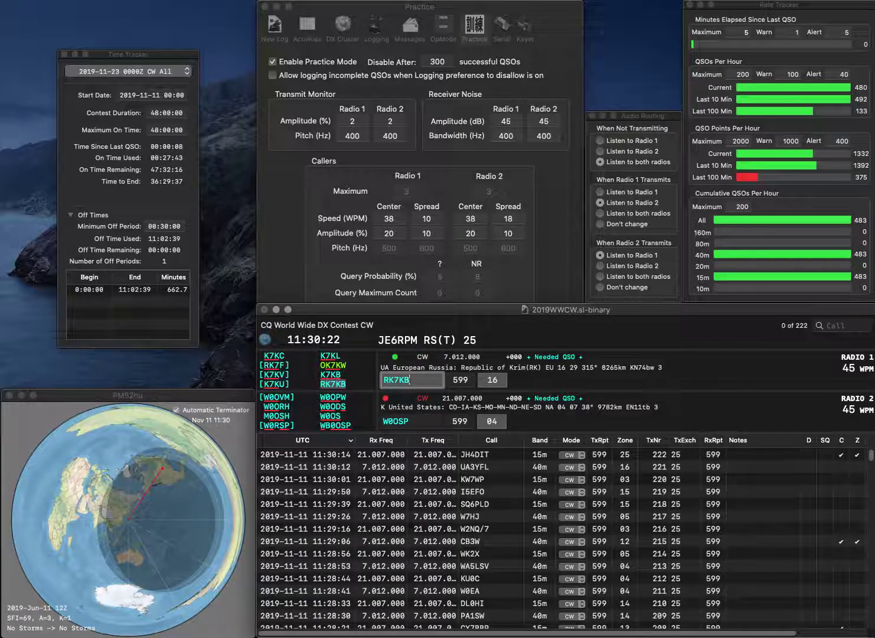
key("Return")
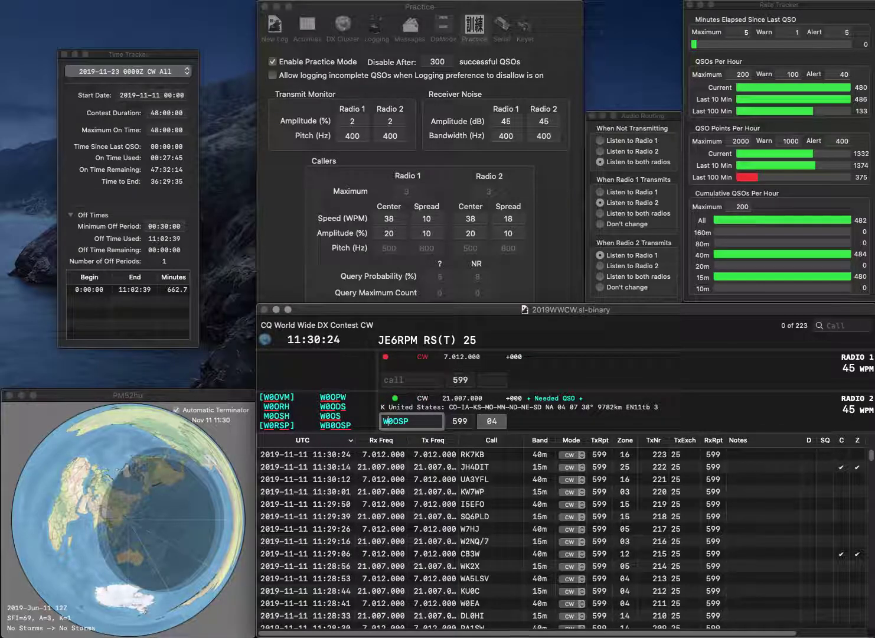
type("B")
key("Return")
Step: Send the partial call 8XR on Radio 1, and log WB0OSP on Radio 2
type("8")
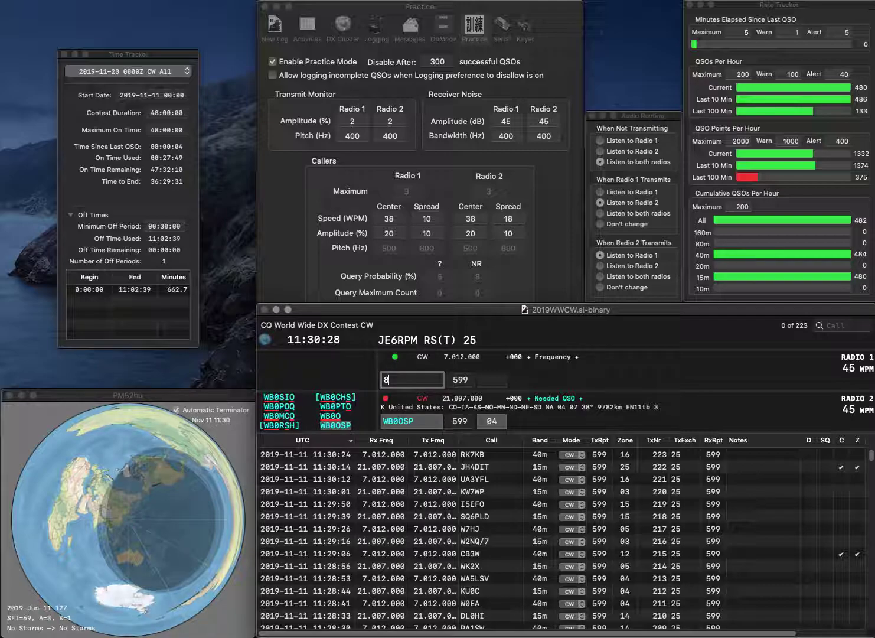
type("XR")
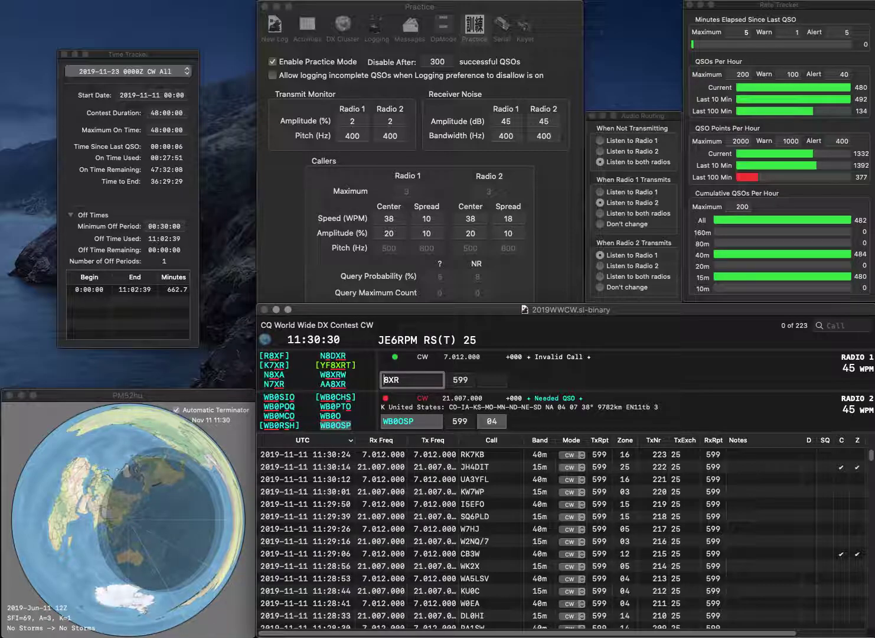
key("Return")
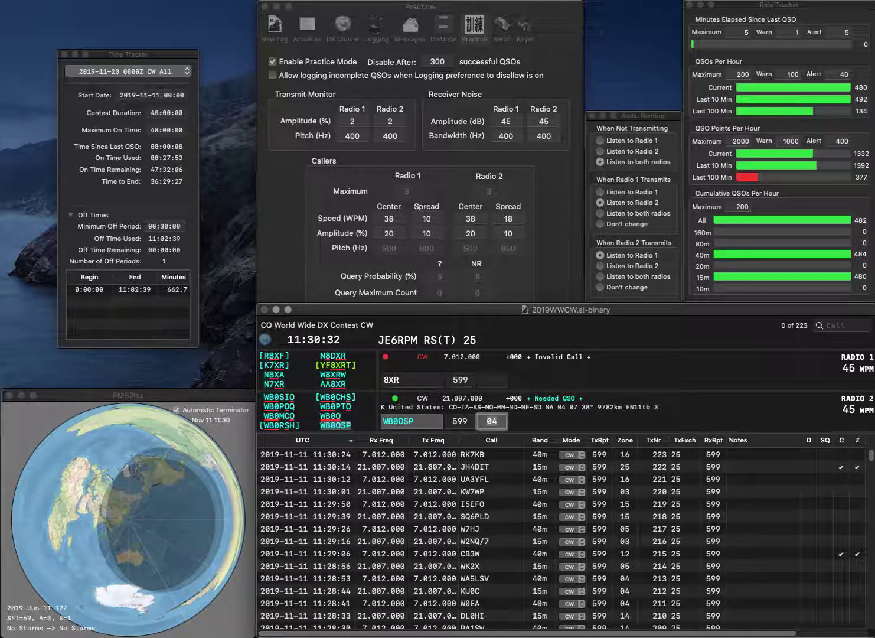
key("Return")
Step: Complete the Radio 1 call as AA8XR and answer it, and answer NE7EU on Radio 2
type("AA")
key("Return")
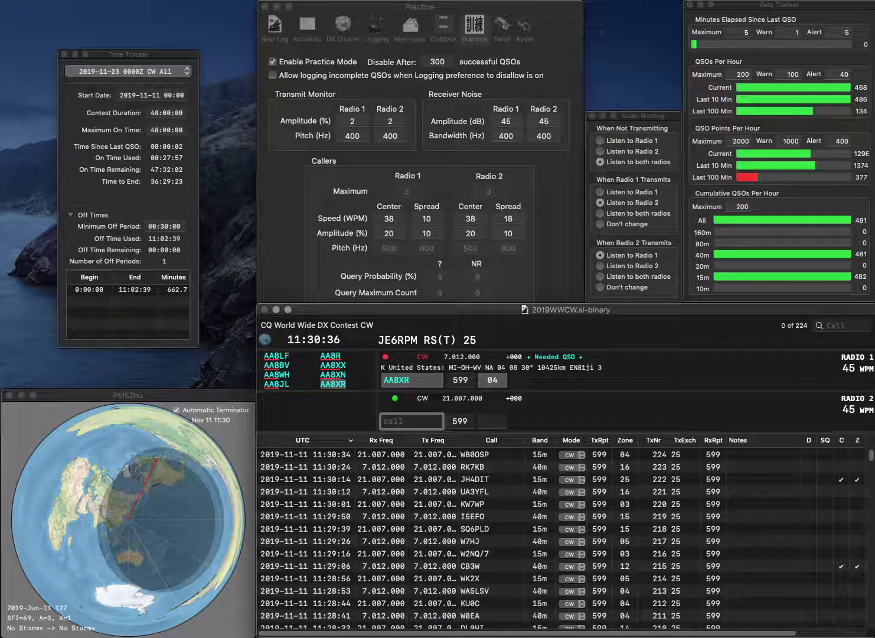
type("7EU")
key("Home")
type("NE")
key("Return")
left_click(492, 380)
key("Return")
key("space")
key("BackSpace")
key("BackSpace")
type("EA")
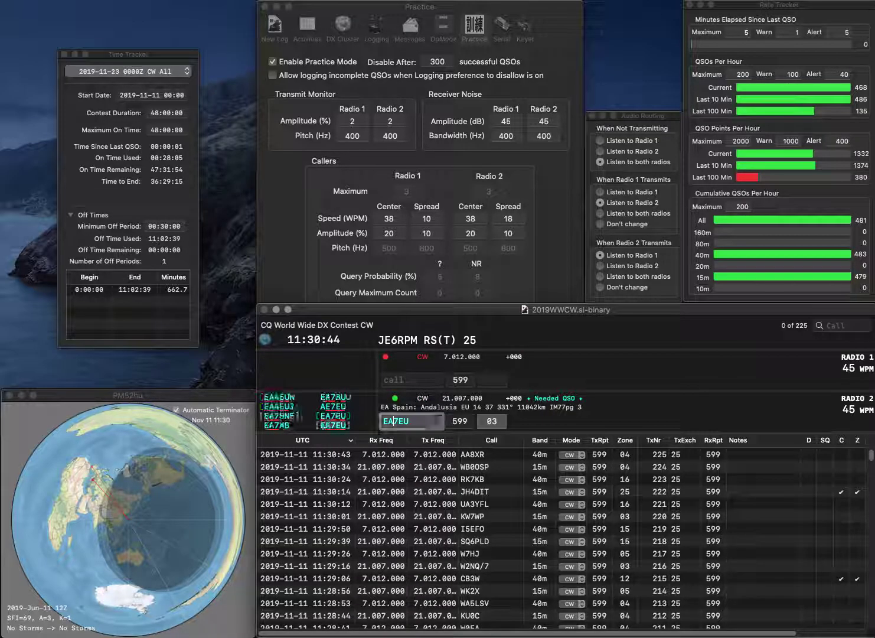
key("Return")
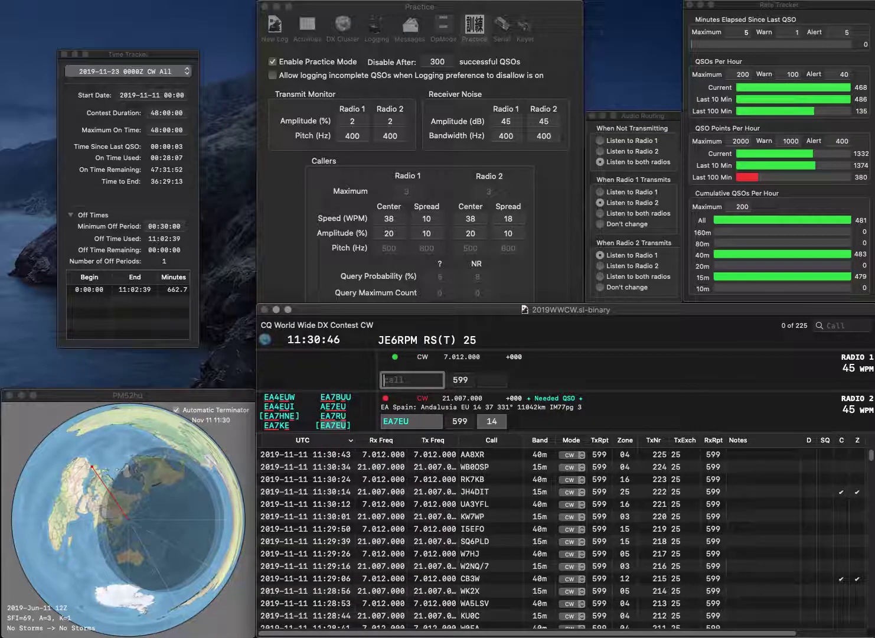
type("F4VQT")
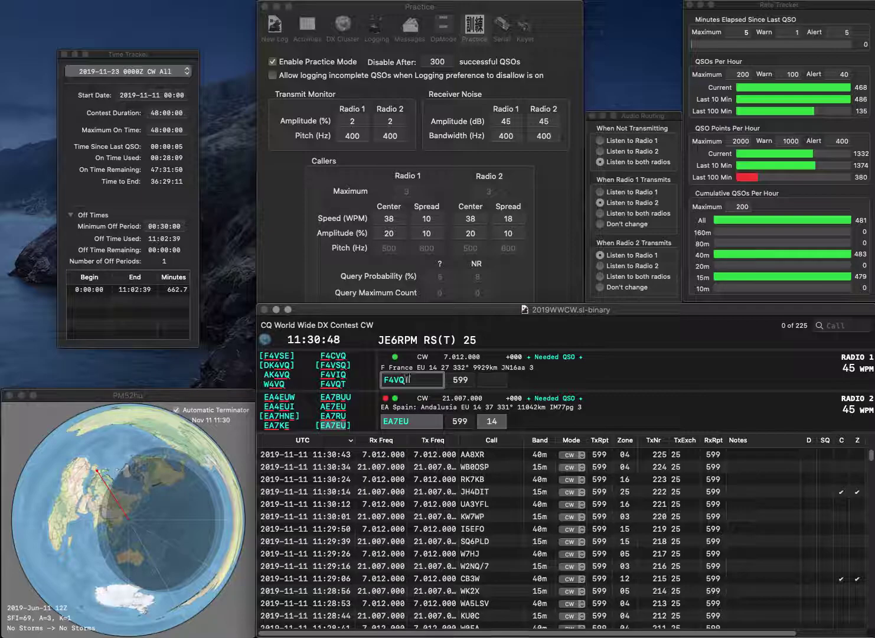
key("Return")
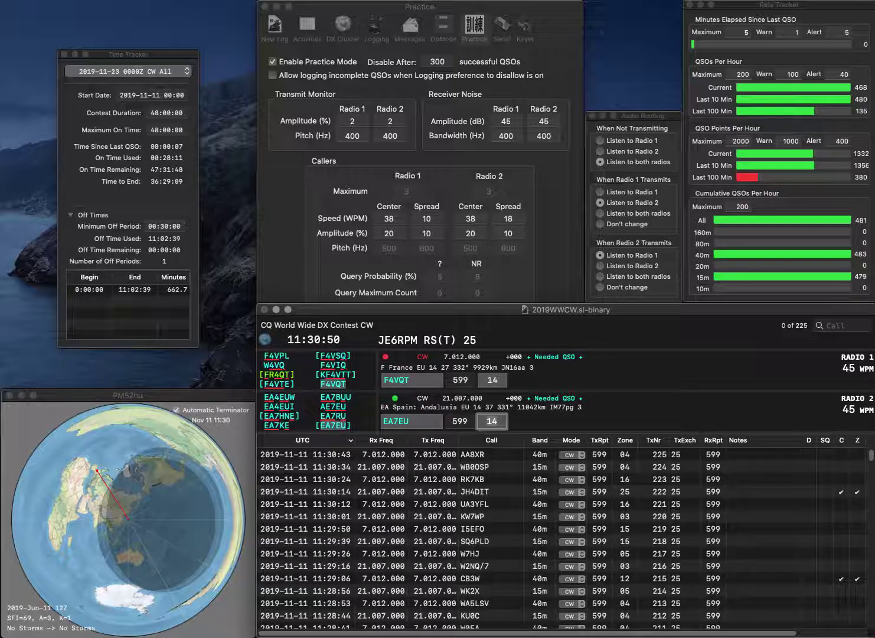
key("Return")
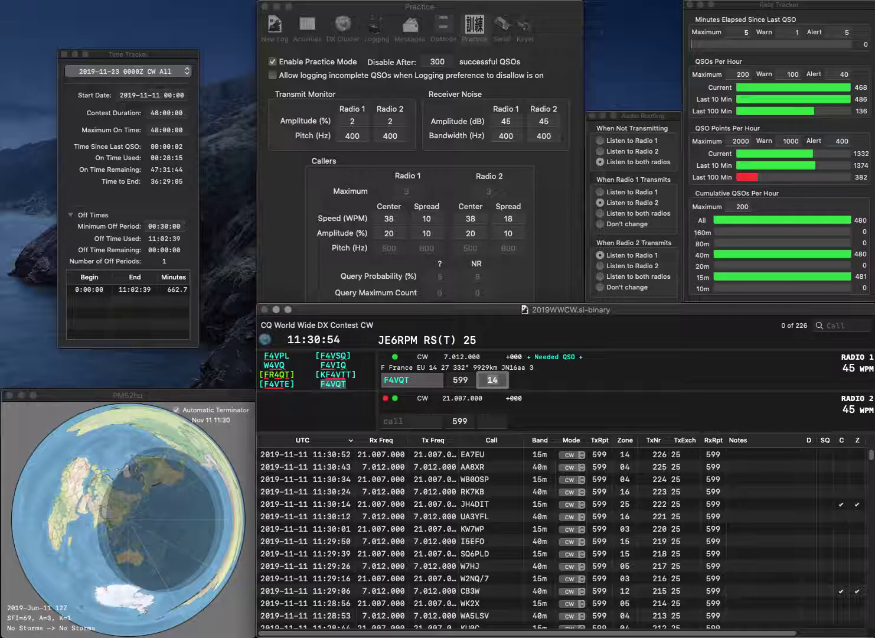
key("Return")
Step: Answer ON7LO on Radio 2, and send the partial call 8IF on Radio 1
type("ON7LO")
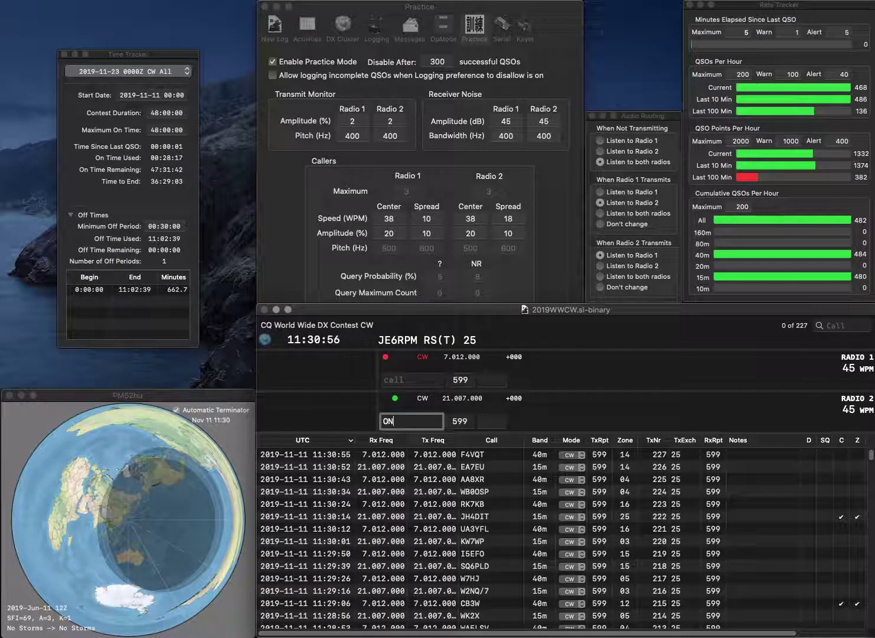
key("Return")
type("8IF")
key("Return")
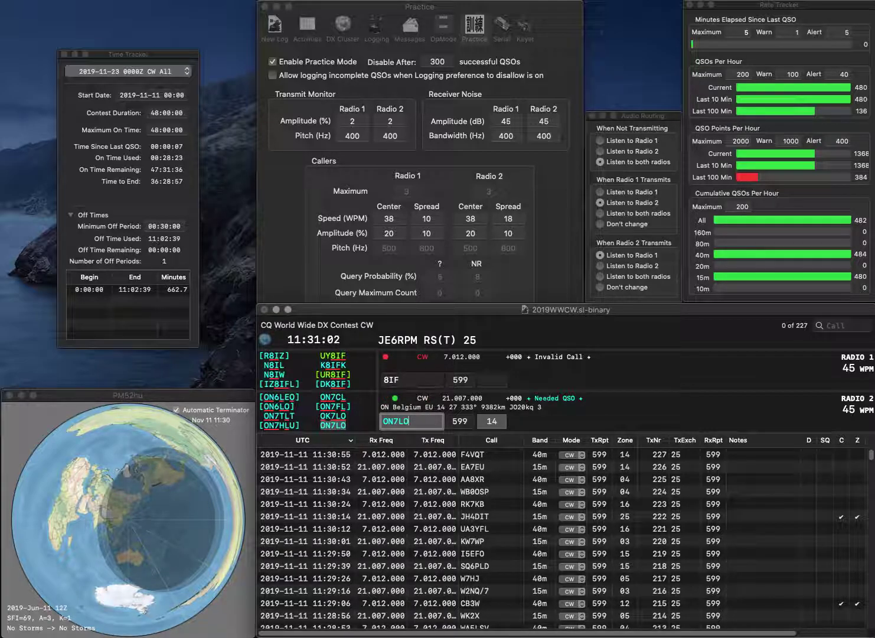
key("Tab")
key("Return")
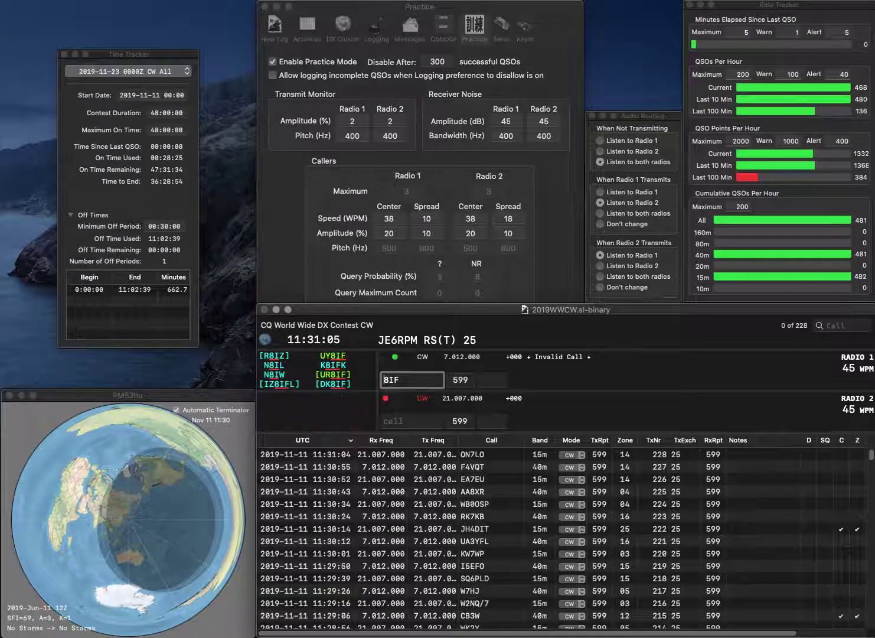
key("Home")
type("DK")
key("Return")
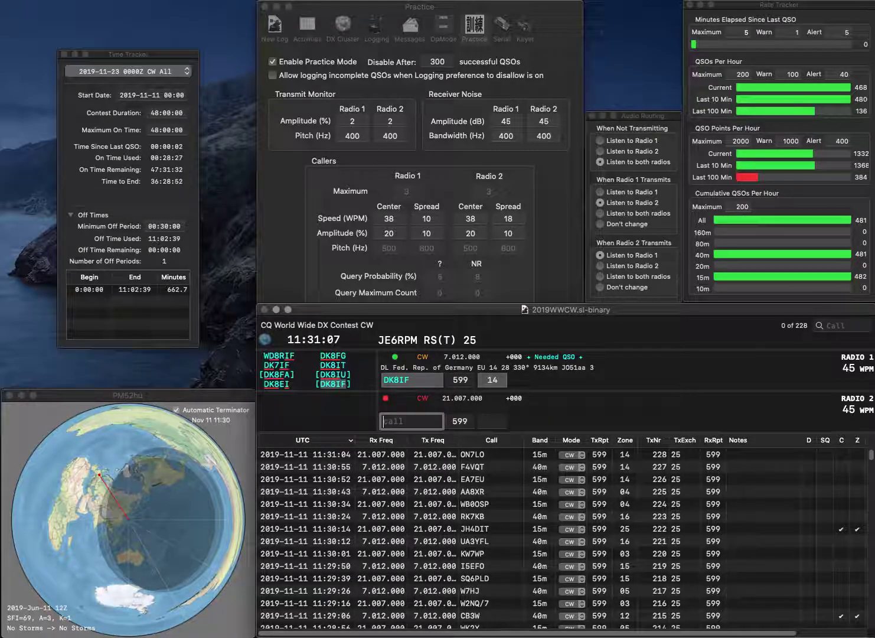
Step: Answer PD7JVW on Radio 2, and log both DK8IF and PD7JVW
type("PD7JVW")
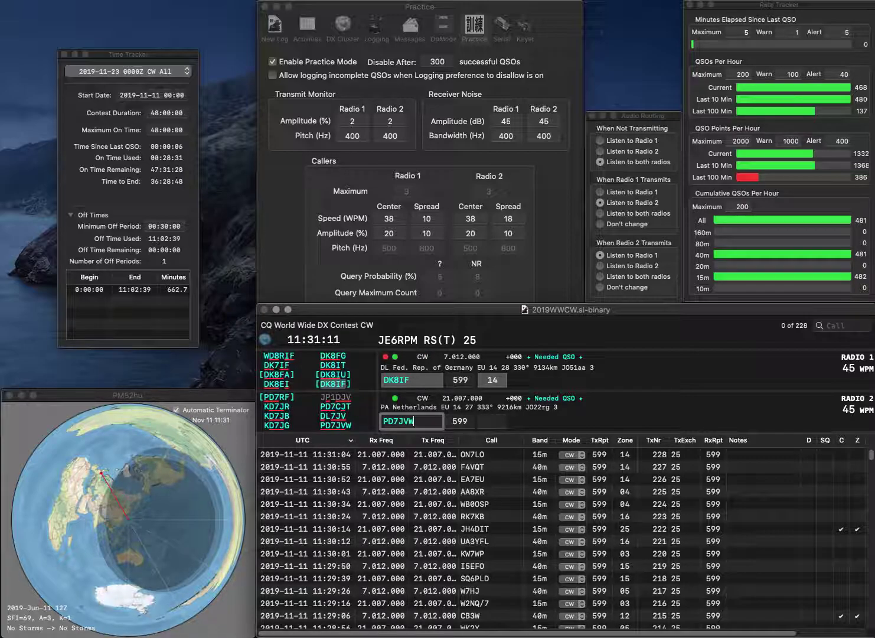
key("Return")
key("Return")
key("Down")
key("space")
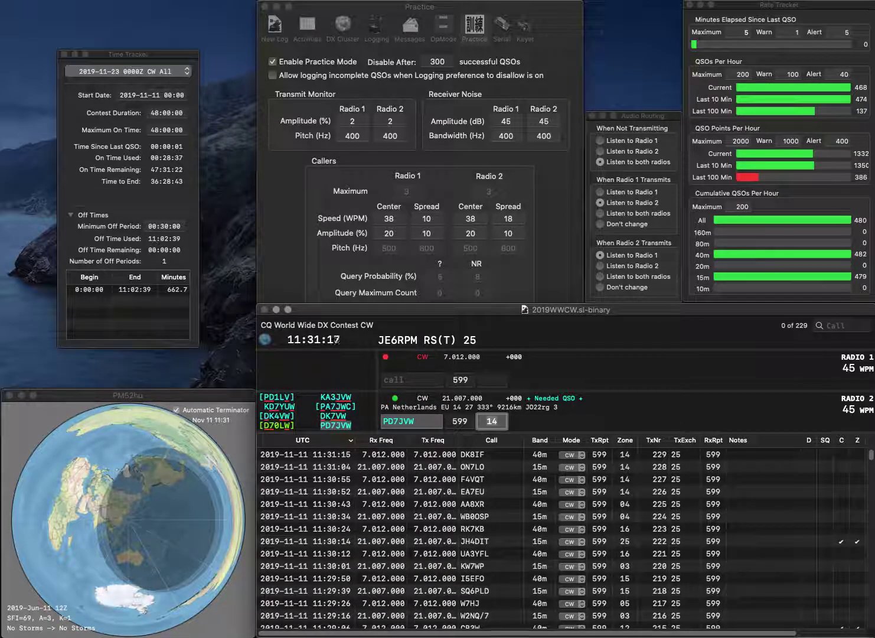
key("Return")
type("VE7VR")
key("Return")
type("K6FG")
key("Return")
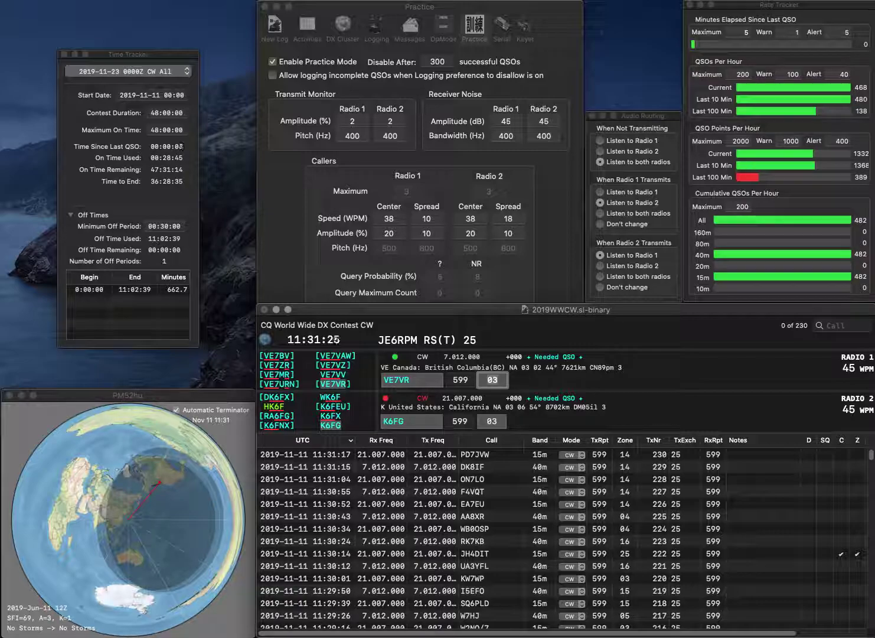
key("Return")
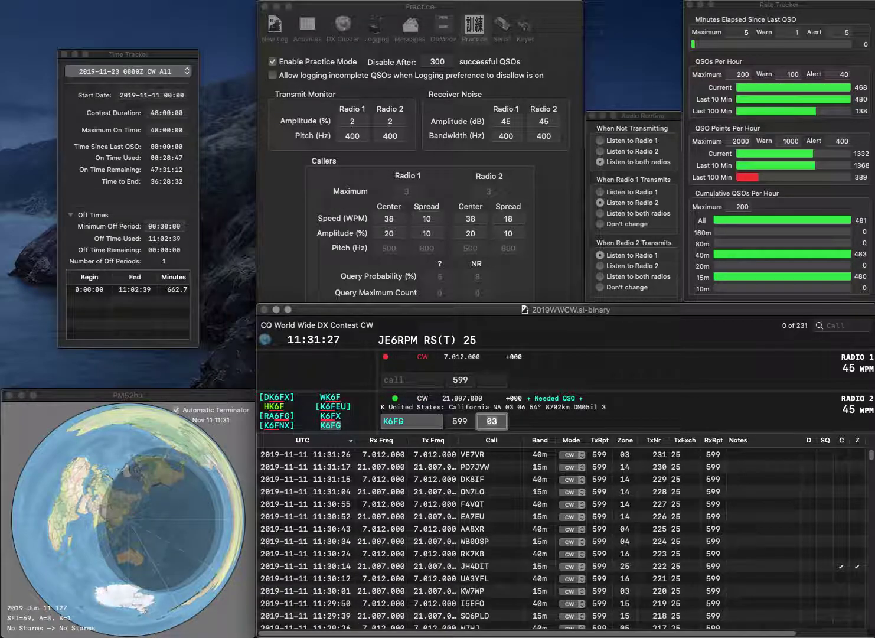
key("Return")
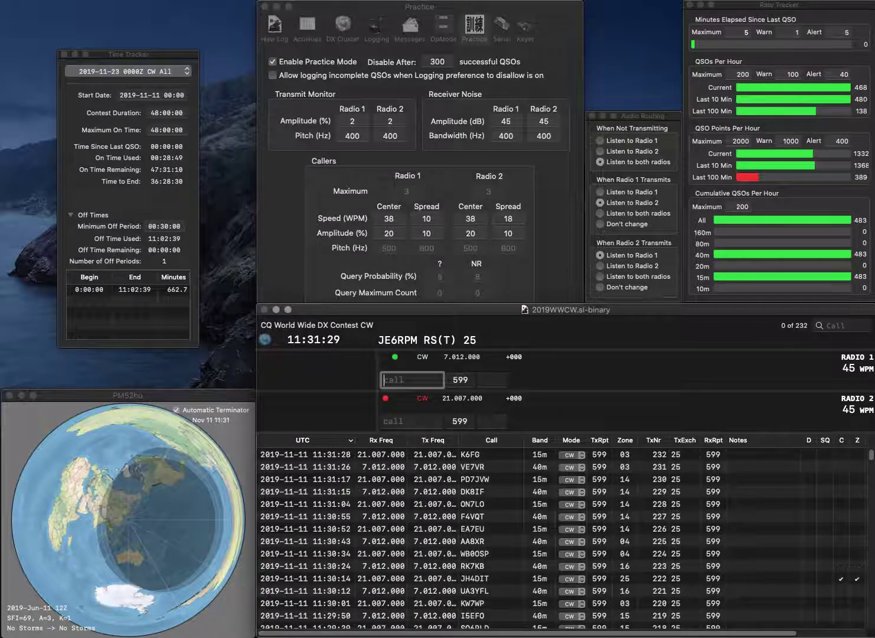
Step: Answer YF3BWY on Radio 1, and correct the Radio 2 call to KJ4R and answer it
type("YF3BWY")
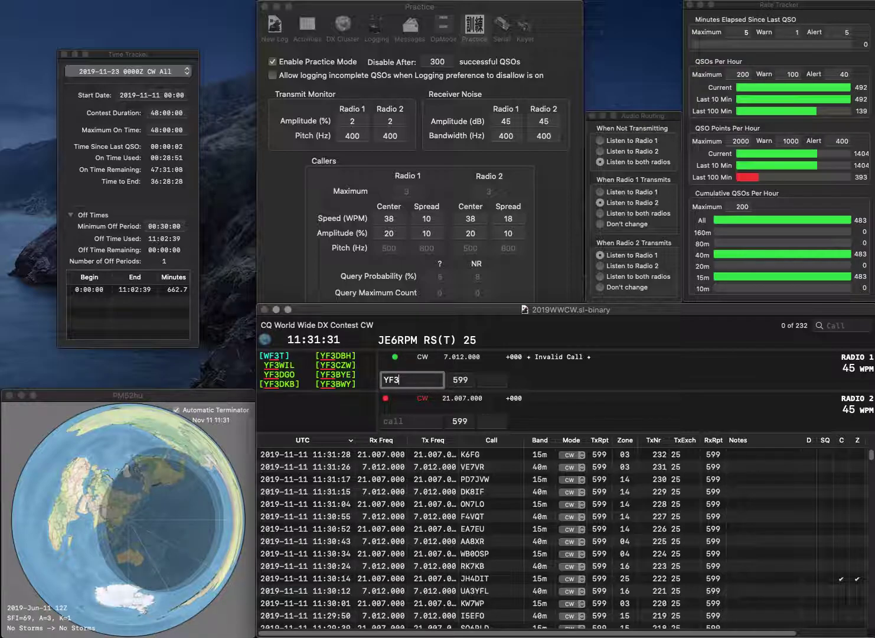
key("Return")
type("14R")
key("Left")
key("Left")
key("BackSpace")
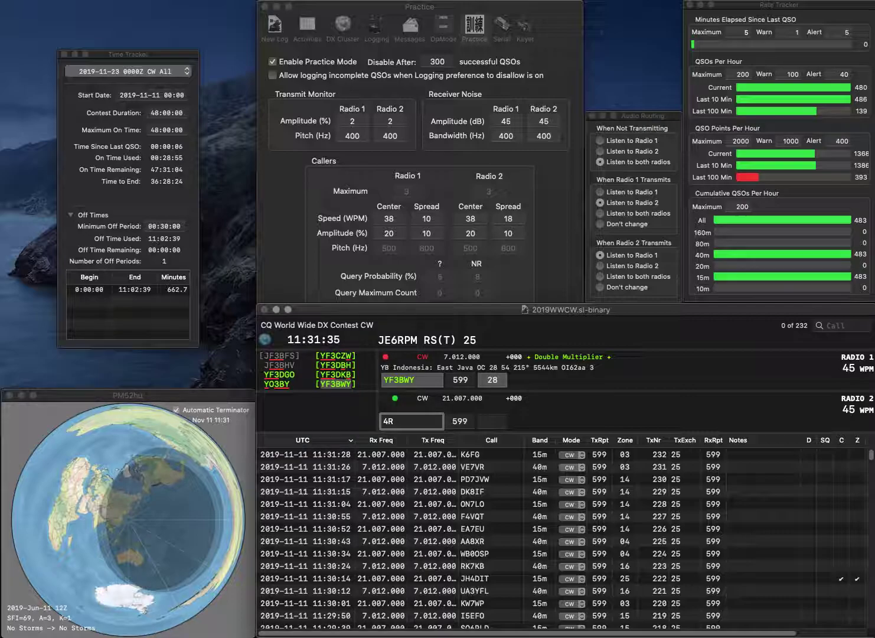
type("KJ")
key("Return")
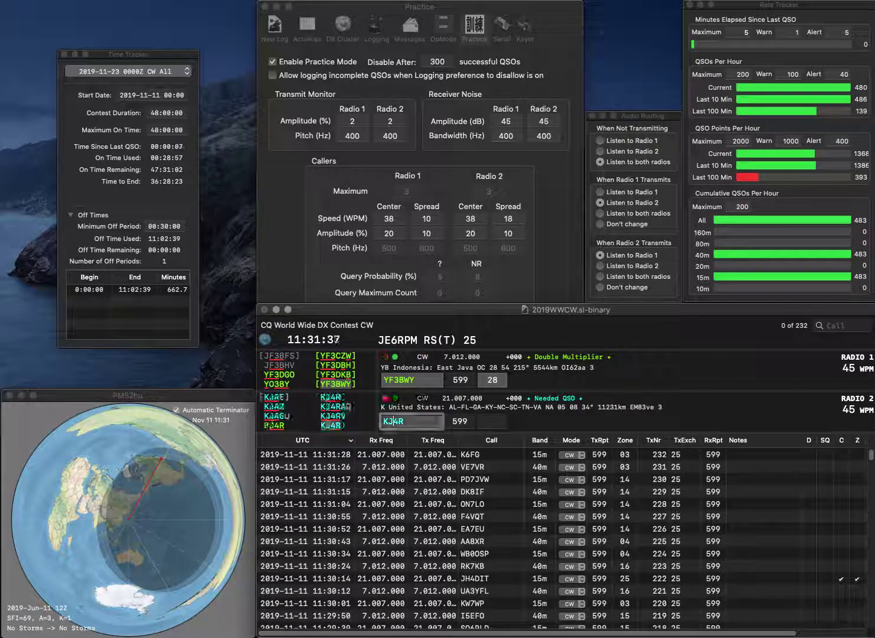
key("space")
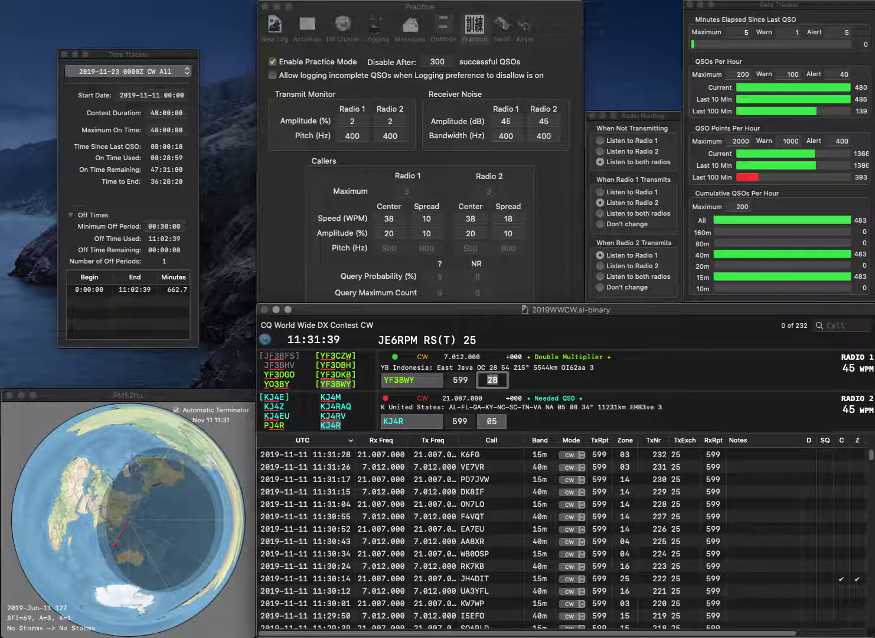
key("Return")
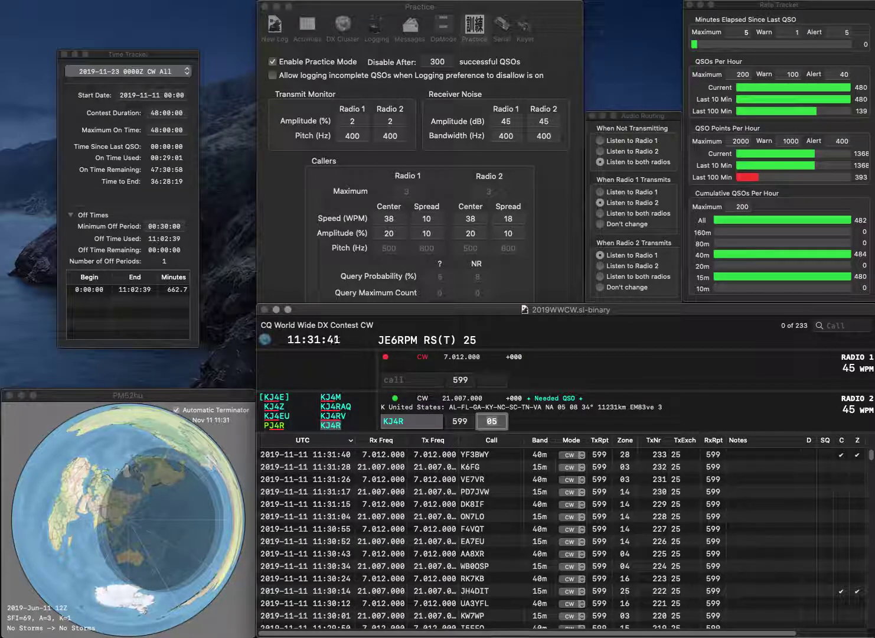
key("Return")
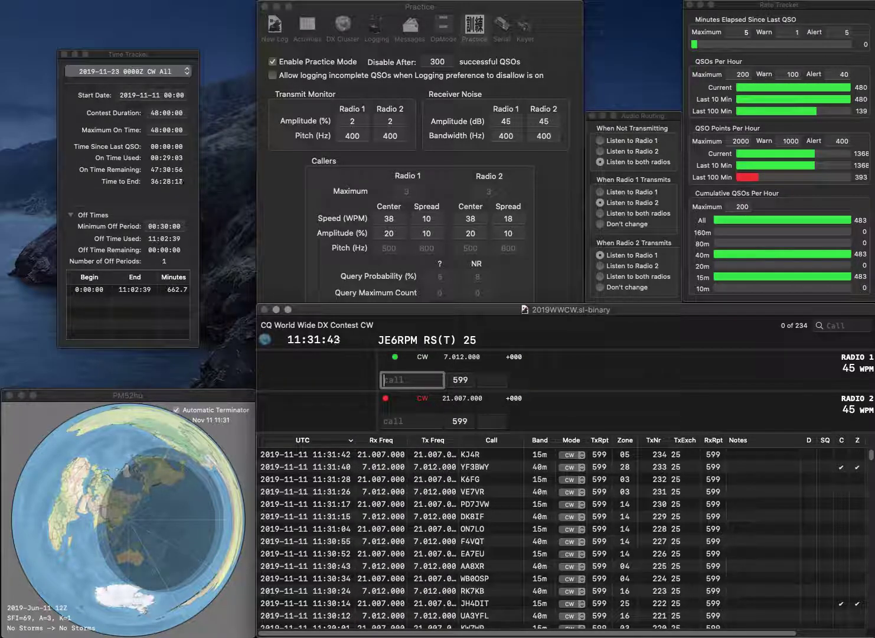
Step: Send the partial call SQ on Radio 1, and answer AJ2T on Radio 2
type("SQ")
key("Return")
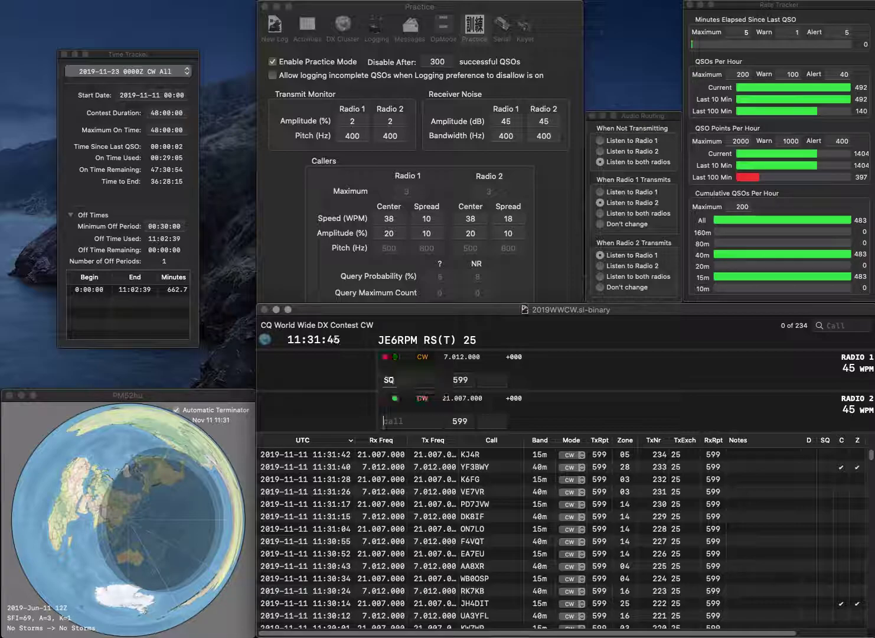
type("AJ2T")
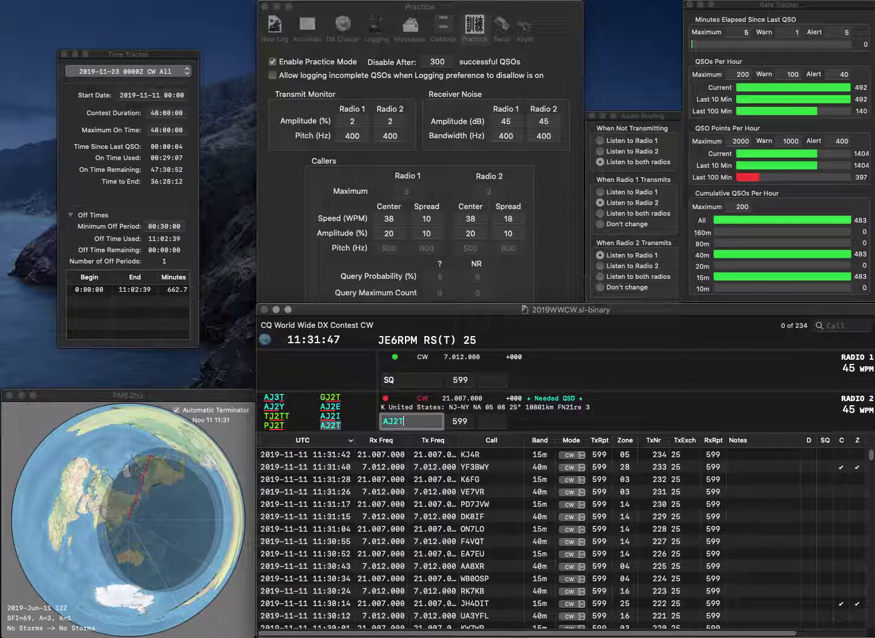
key("Return")
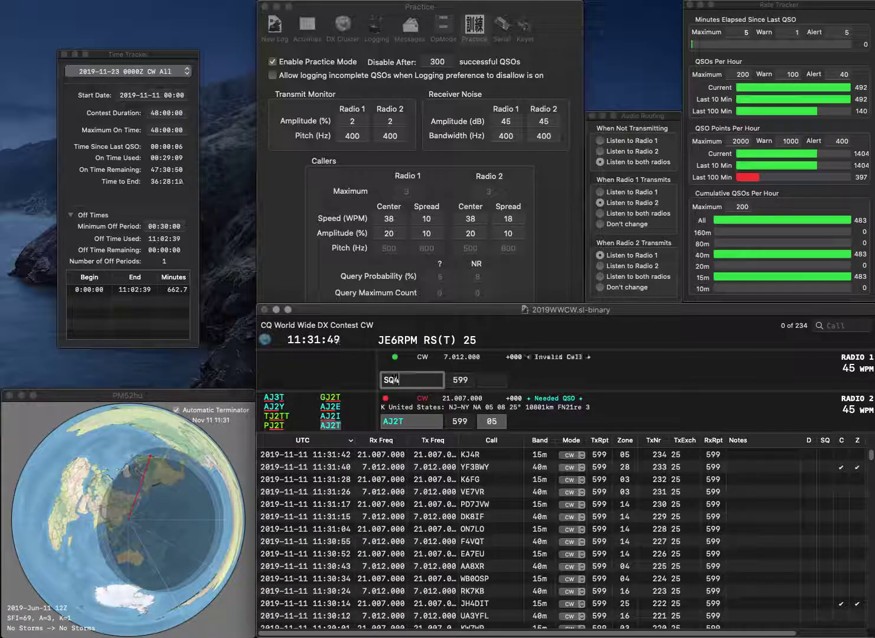
type("4U")
key("Return")
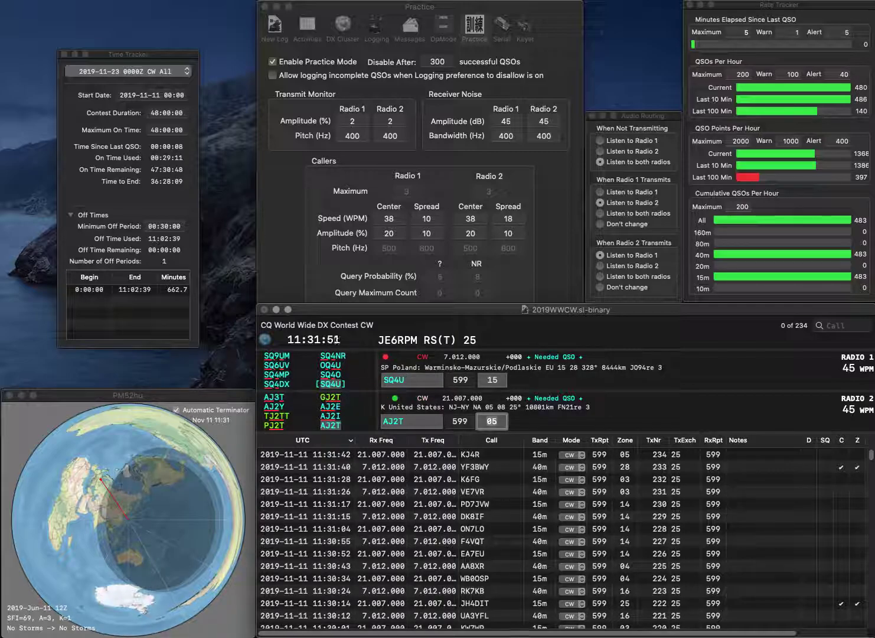
key("Return")
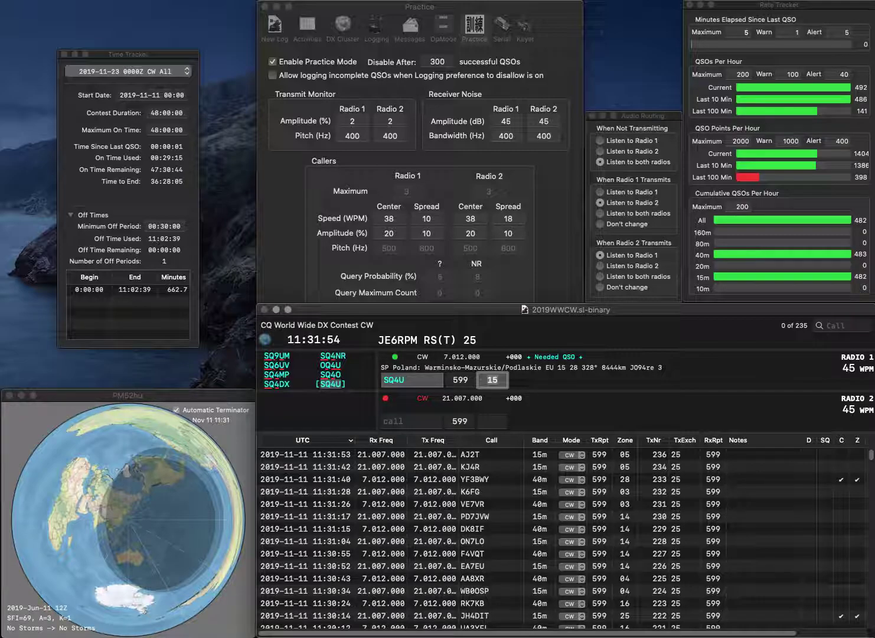
key("Return")
type("ED4A")
key("Return")
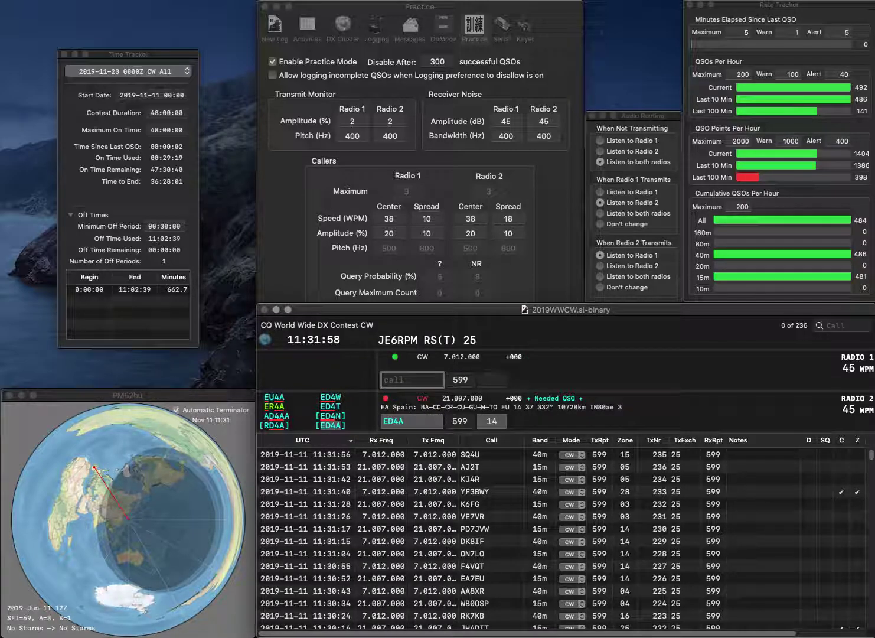
type("OK3EQ")
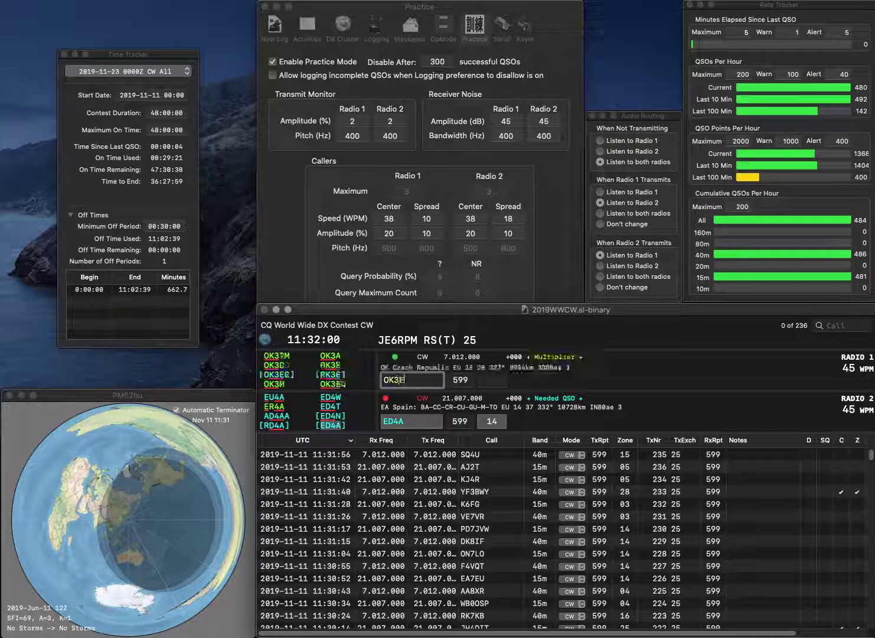
key("Return")
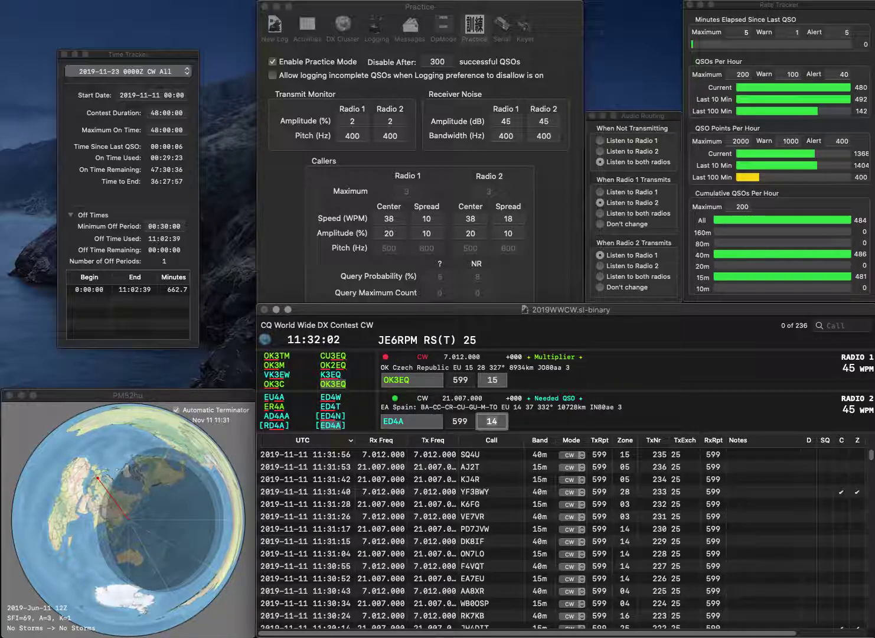
key("Return")
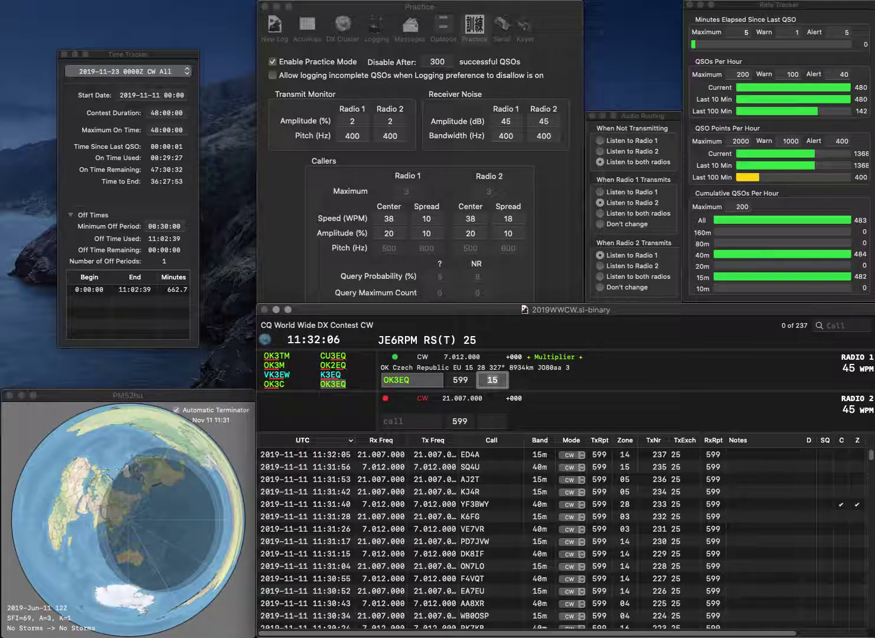
key("Return")
type("RK")
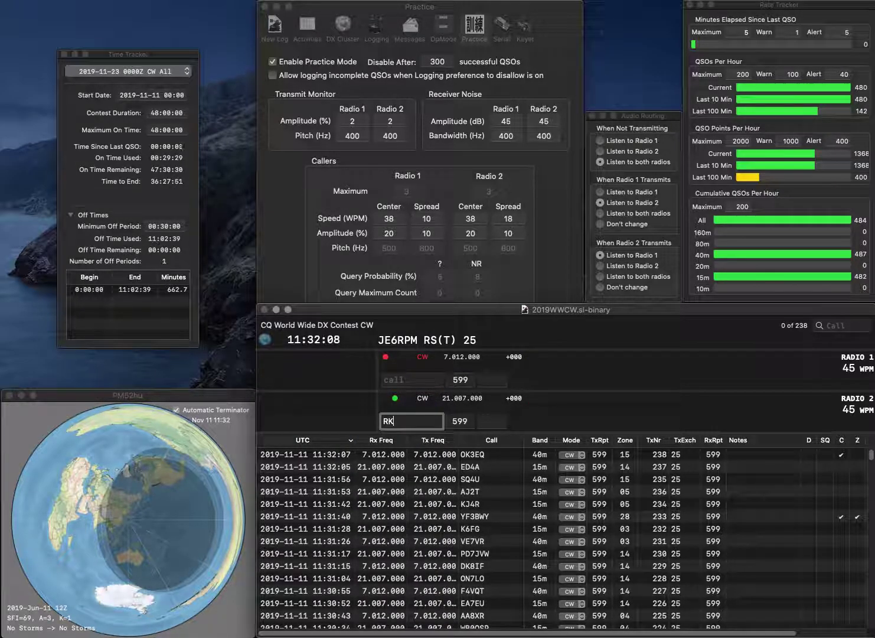
type("3IR")
key("Return")
type("DK")
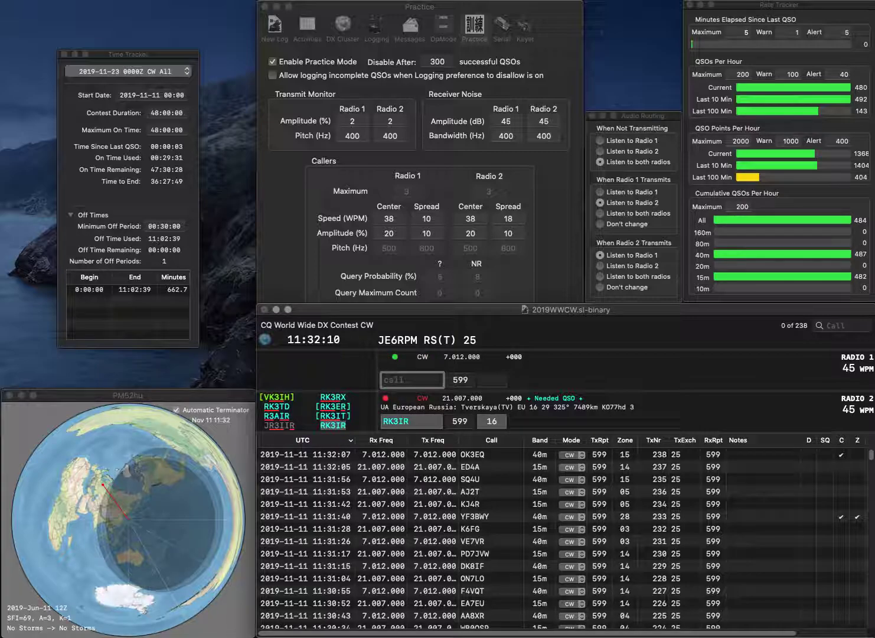
type("3YD")
key("Return")
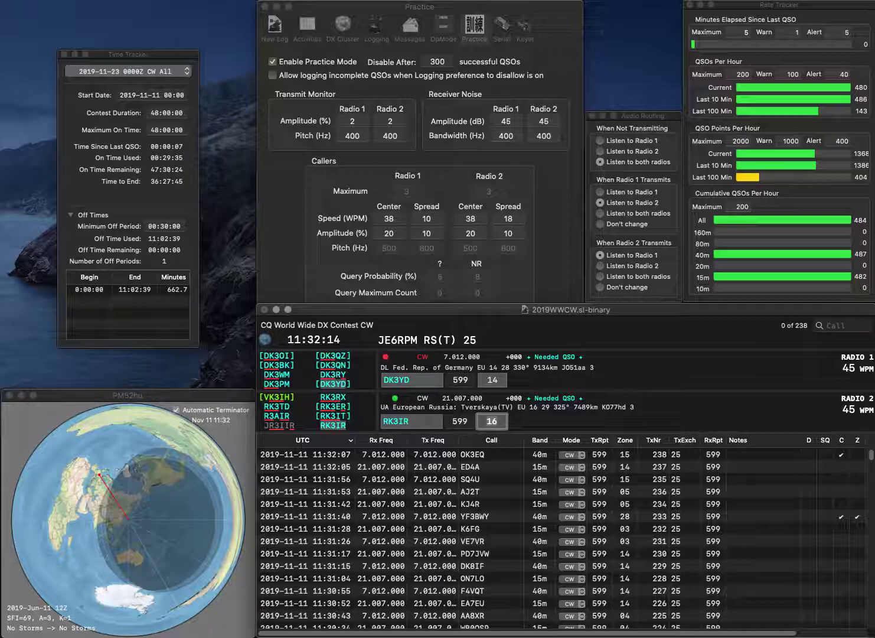
key("Return")
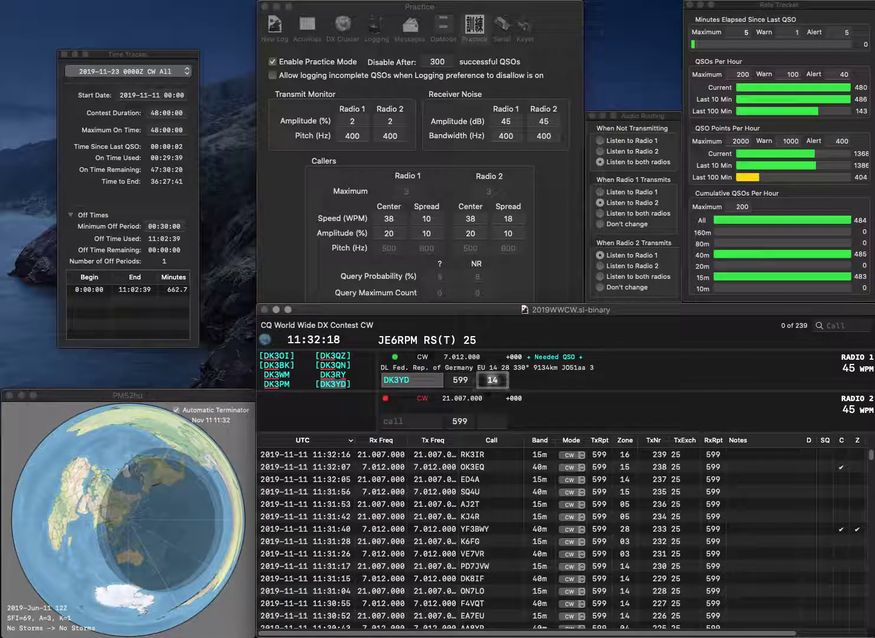
key("Return")
Step: Answer DJ1DB on Radio 2, and send the partial call 1W on Radio 1
type("DJ")
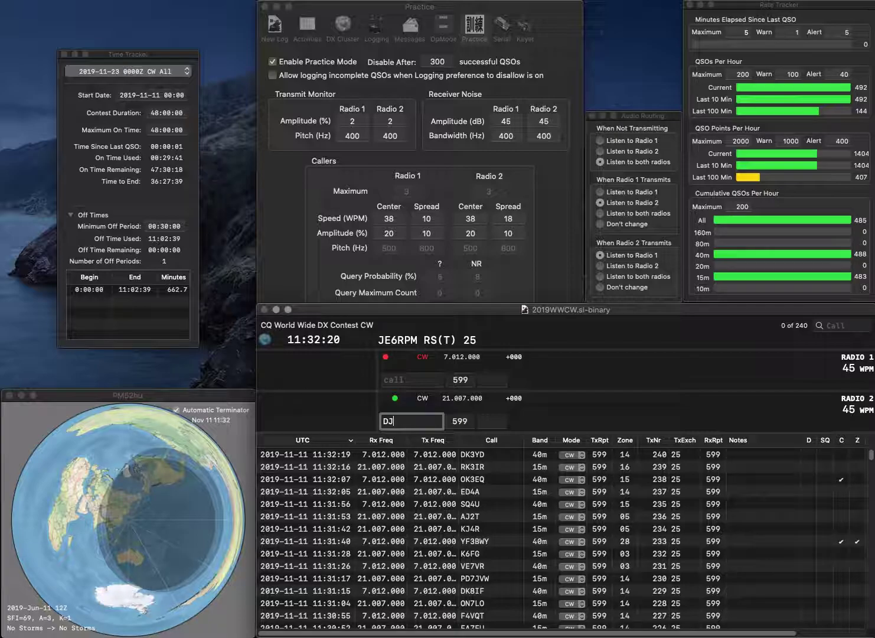
type("1DB")
key("Return")
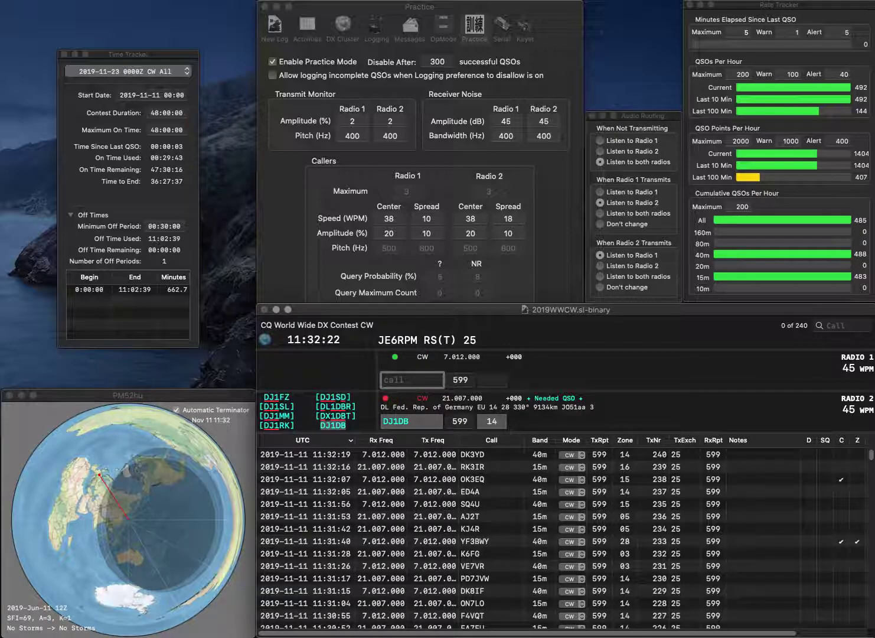
type("1W")
key("Return")
key("Tab")
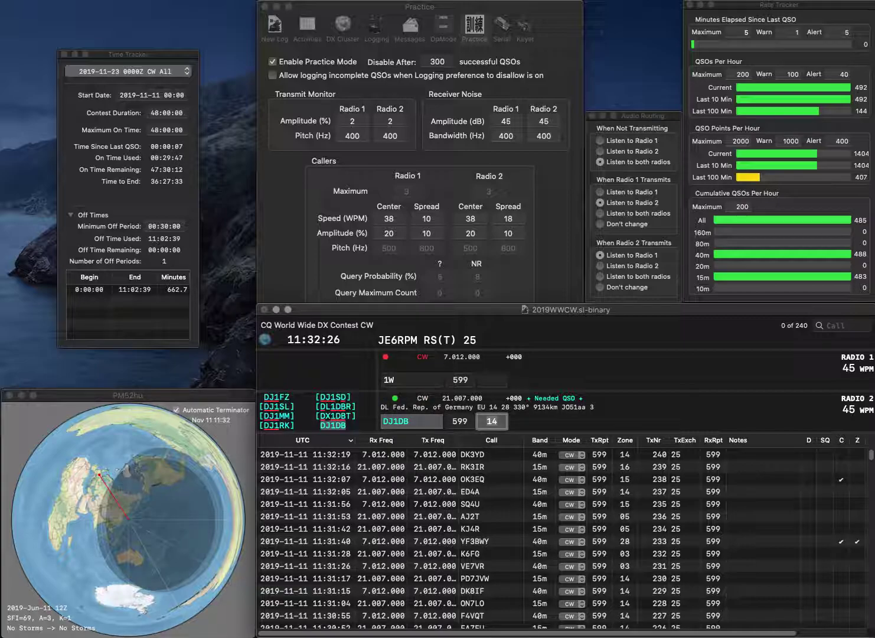
key("Return")
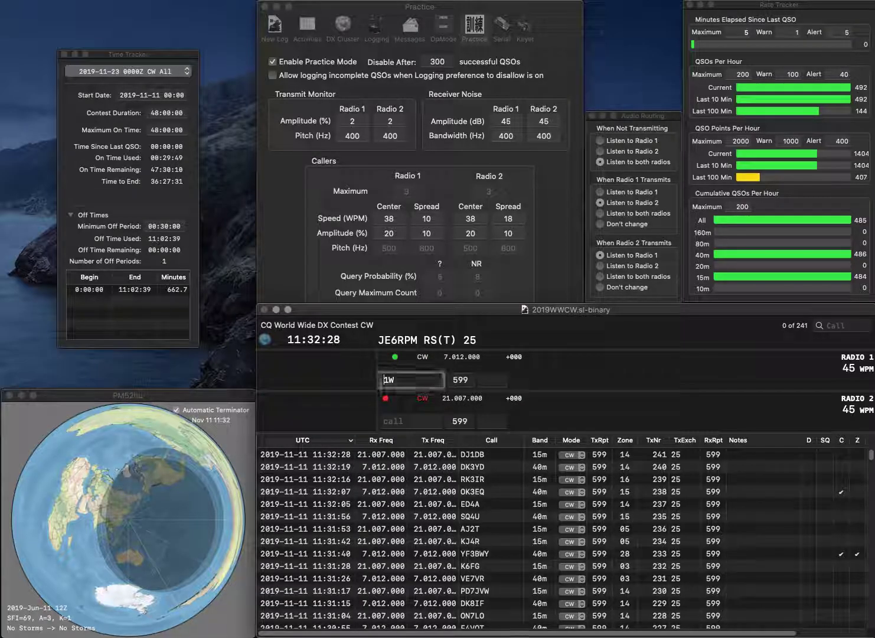
type("KZ")
key("Delete")
type("3")
key("Return")
left_click(386, 421)
type("AH")
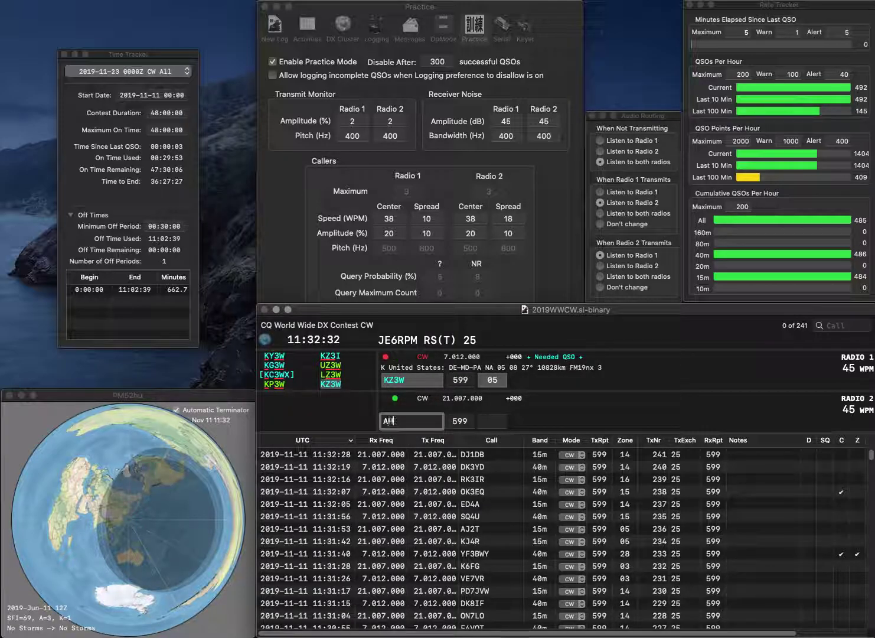
type("6AX")
key("Return")
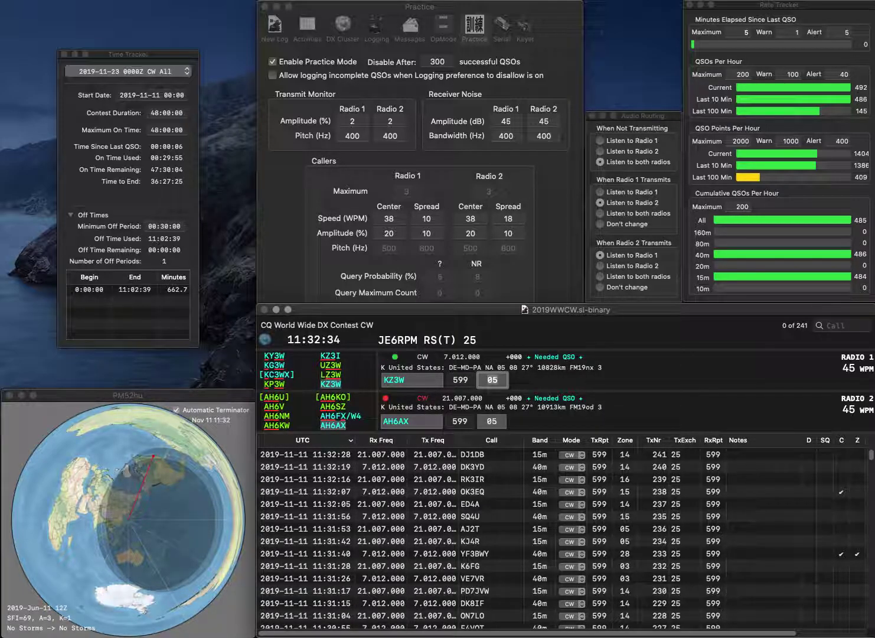
key("Return")
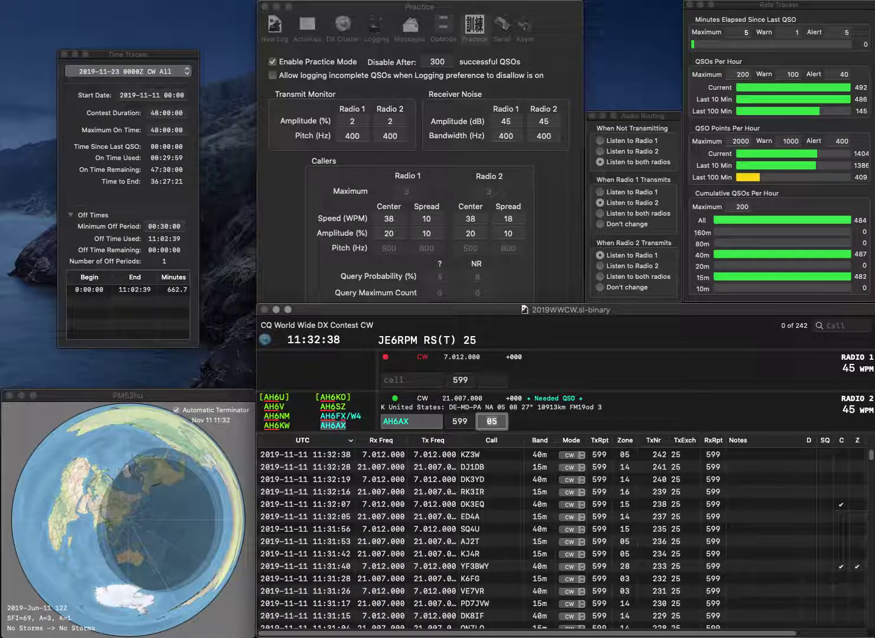
key("Return")
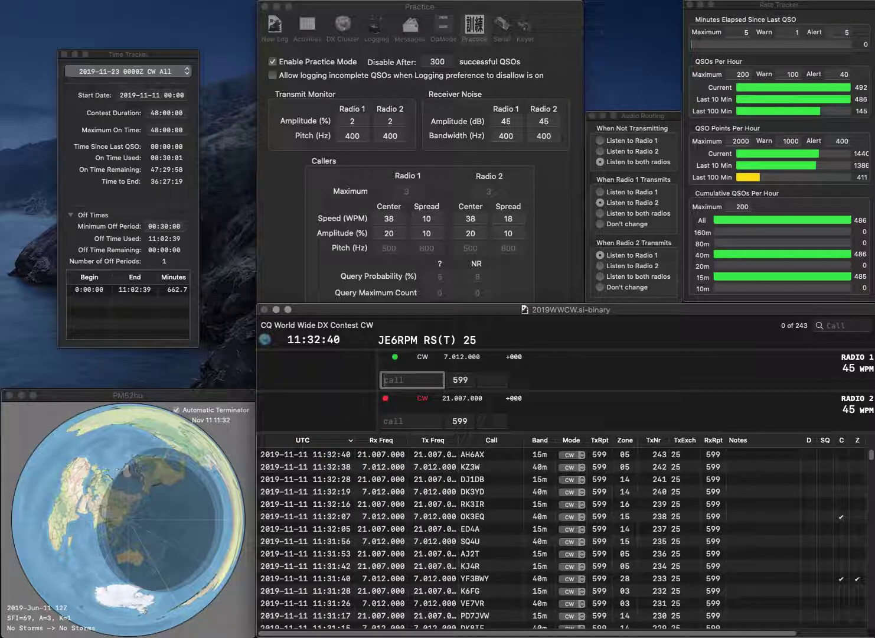
type("DL1TSB")
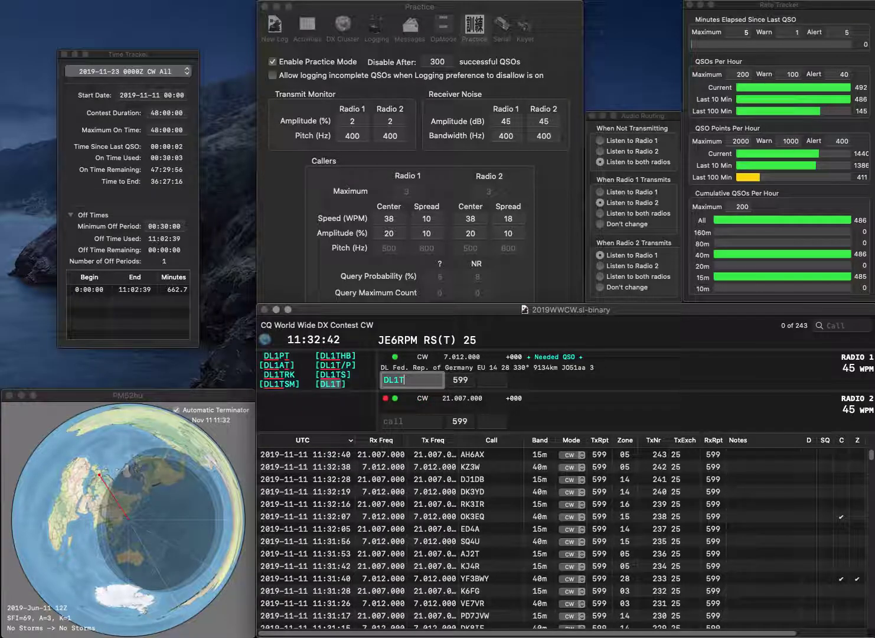
key("Return")
type("BD")
key("Up")
key("BackSpace")
key("BackSpace")
type("HB")
key("Down")
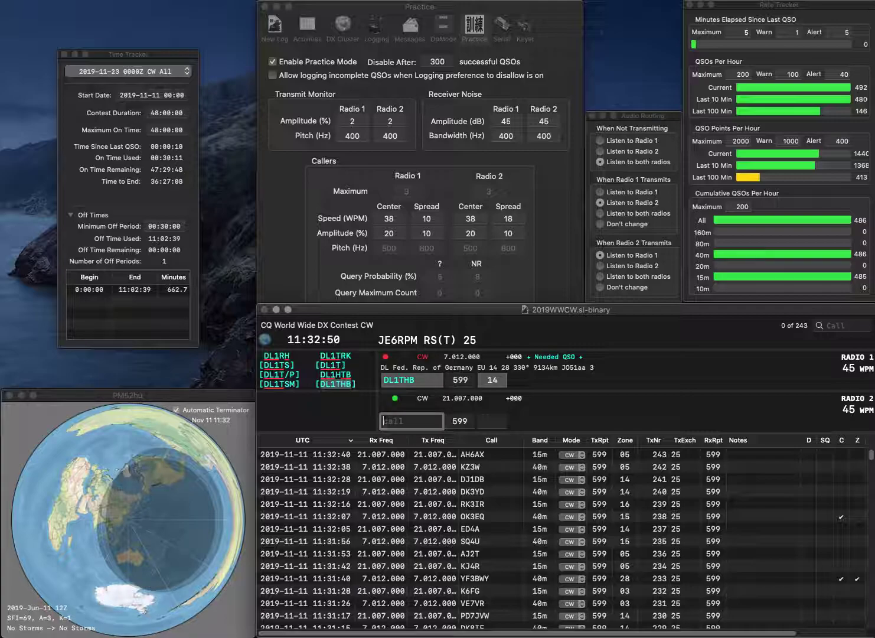
type("VA3BD")
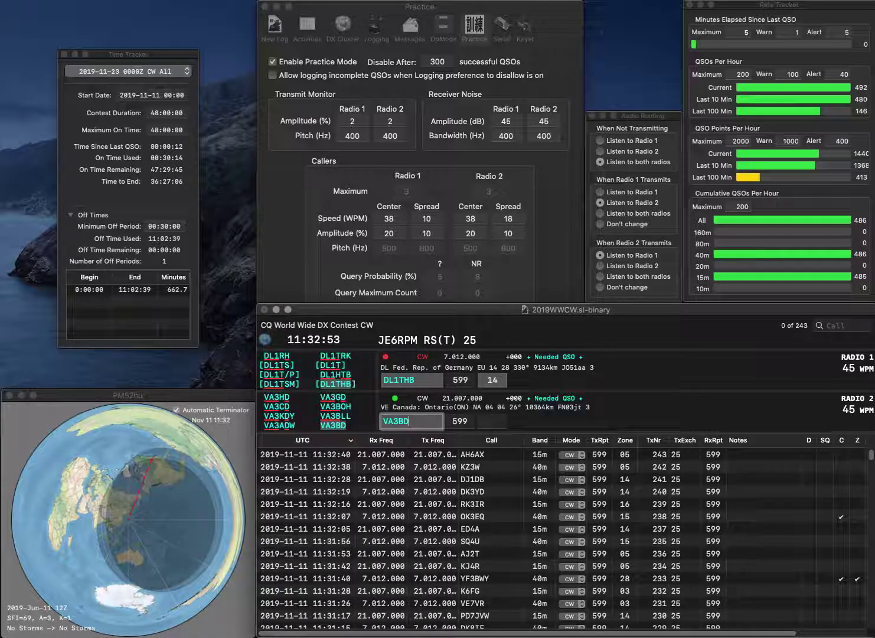
key("Return")
key("Up")
key("space")
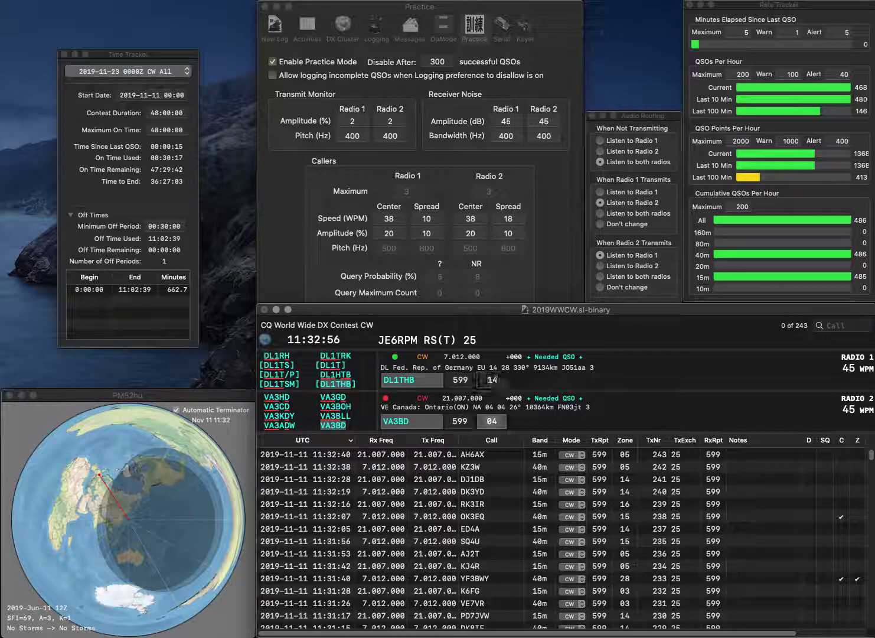
key("Return")
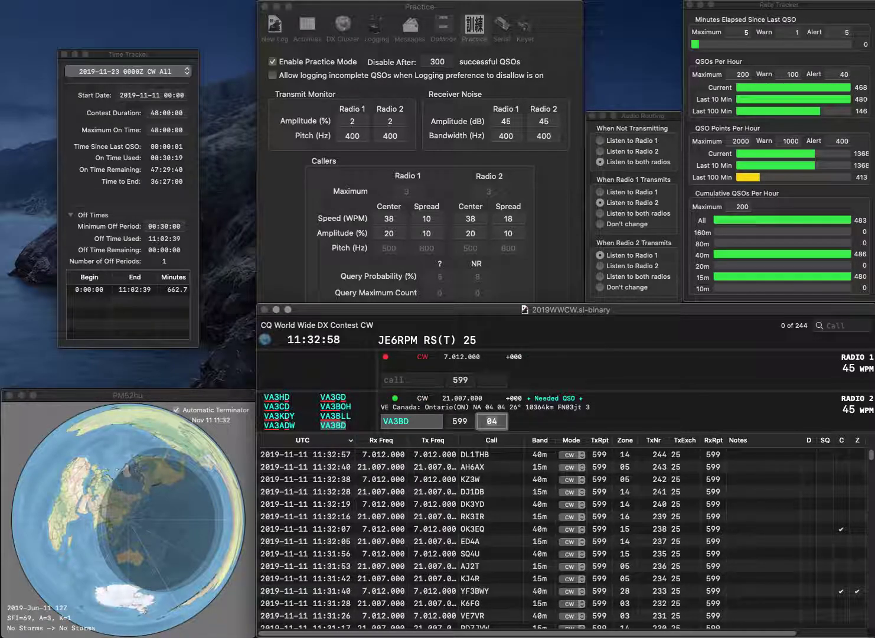
key("Return")
type("JO6L")
key("Return")
type("SM7AWQ")
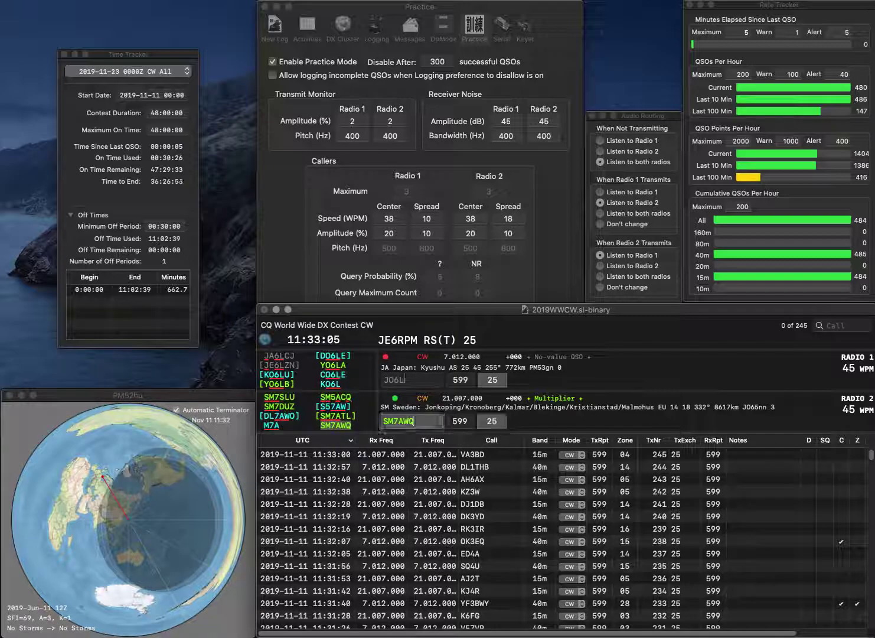
key("Return")
type("N1OKL")
key("Return")
key("Tab")
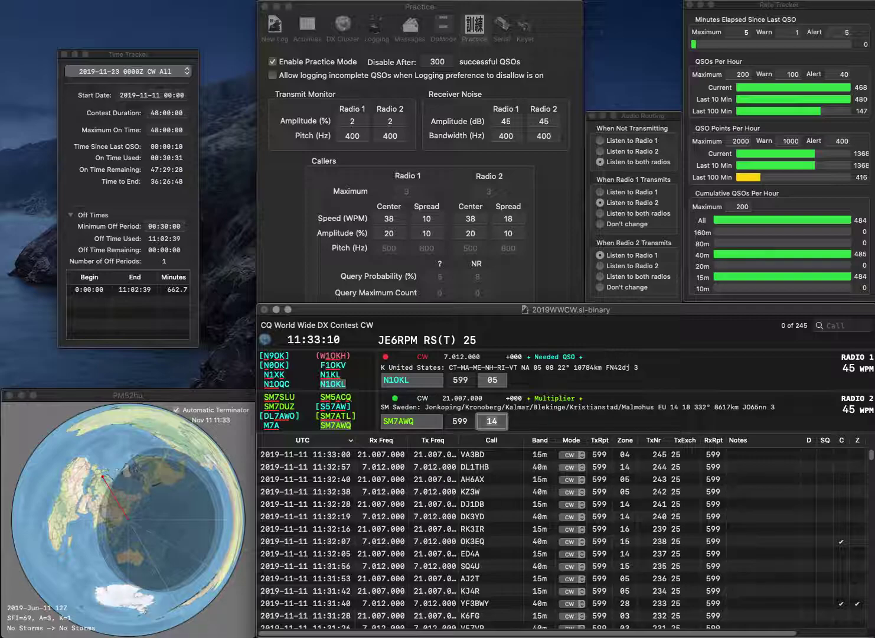
key("Return")
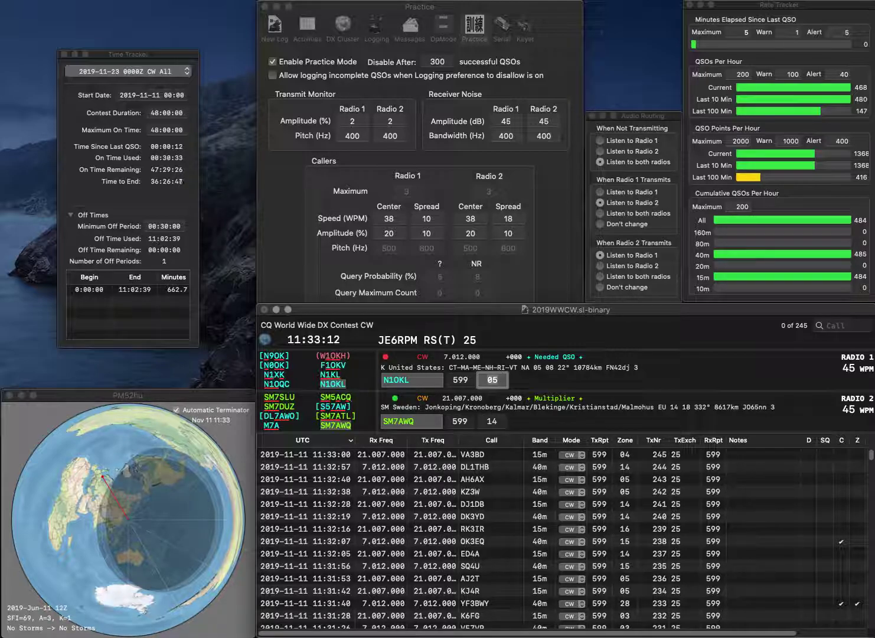
key("Return")
Step: Answer PD2PK on Radio 2 and E21FYK on Radio 1
type("PD2PK")
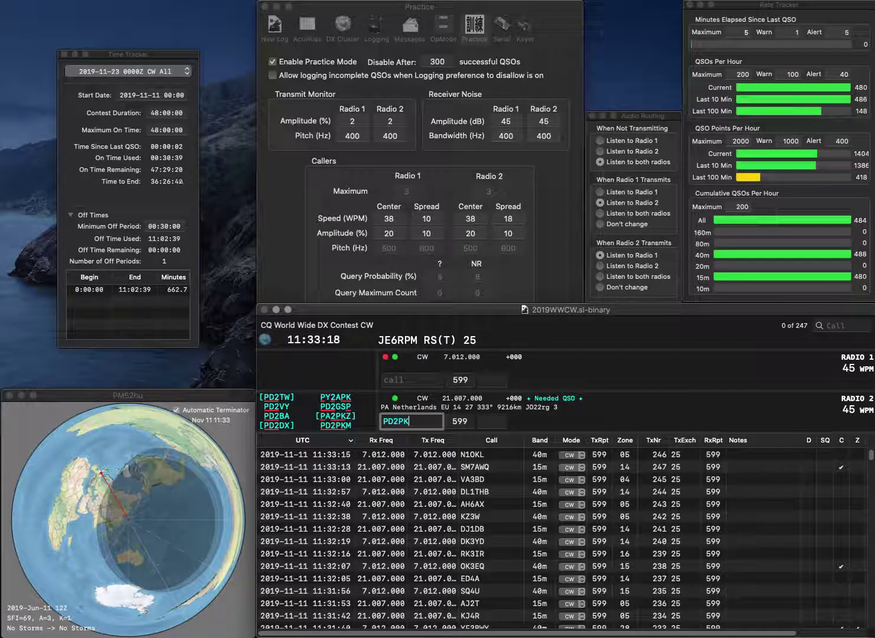
key("Return")
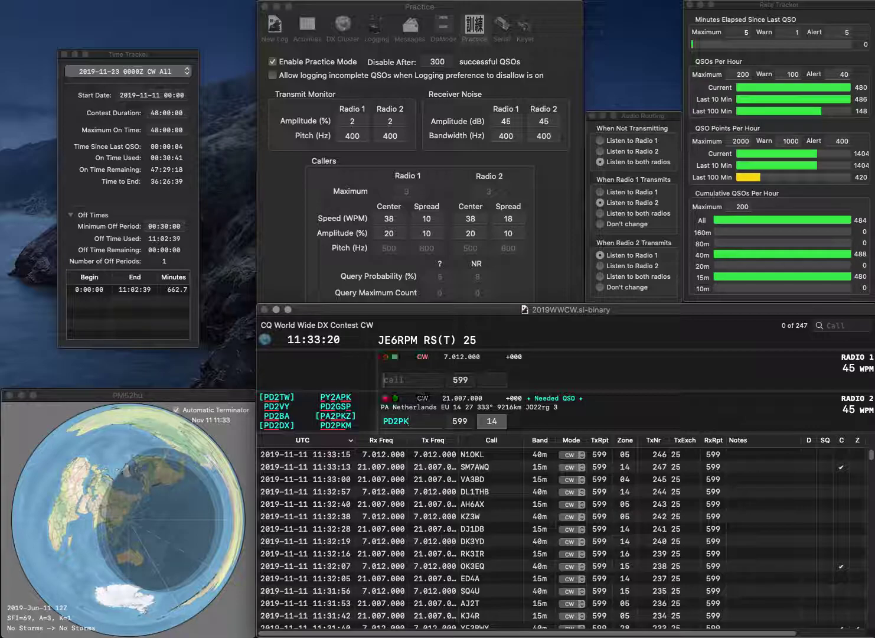
type("E21FYK")
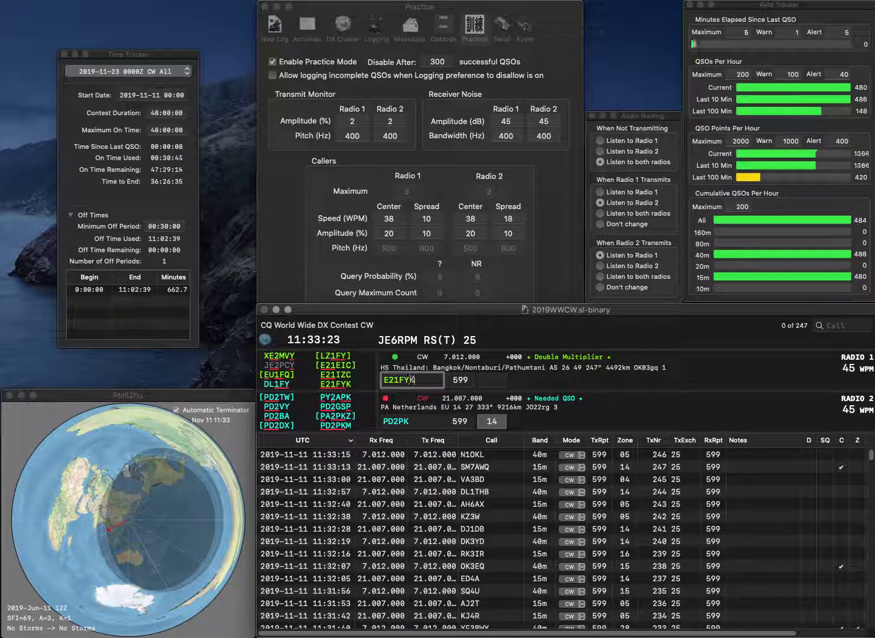
key("Return")
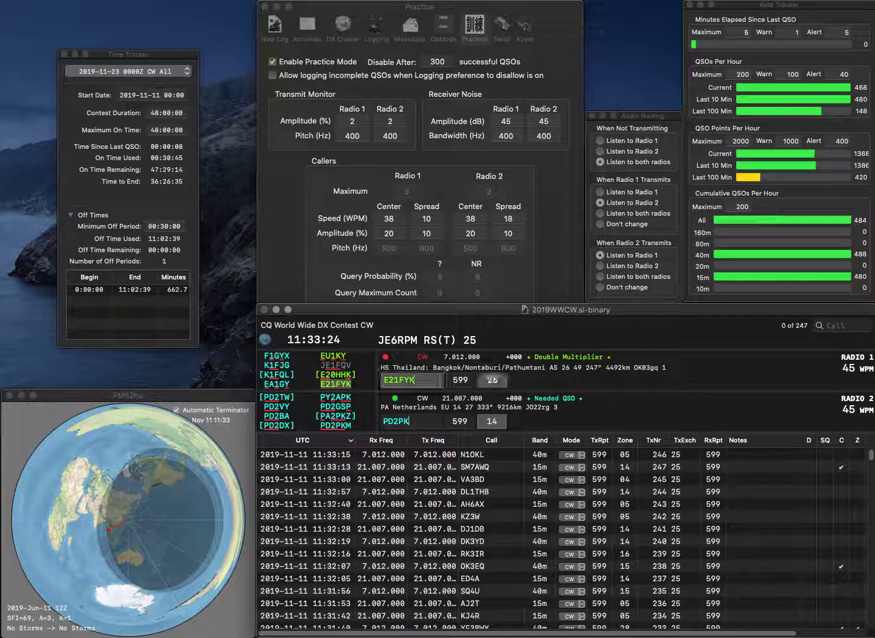
key("BackSpace")
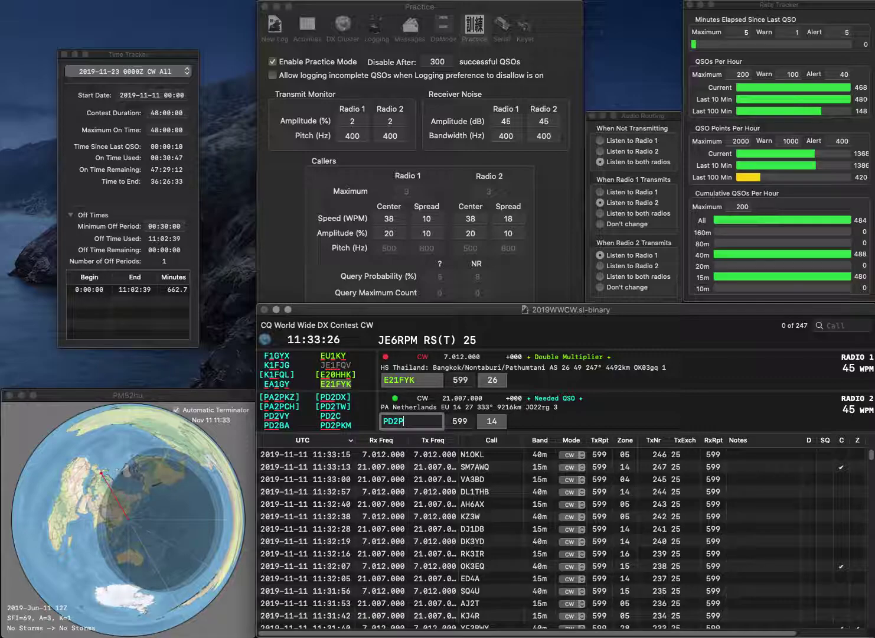
type("KM")
key("Return")
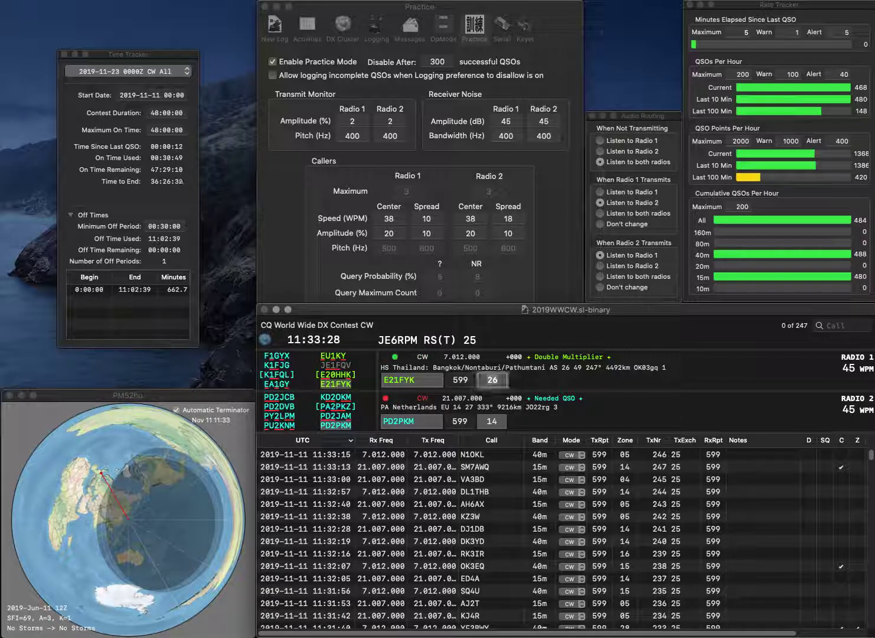
key("Return")
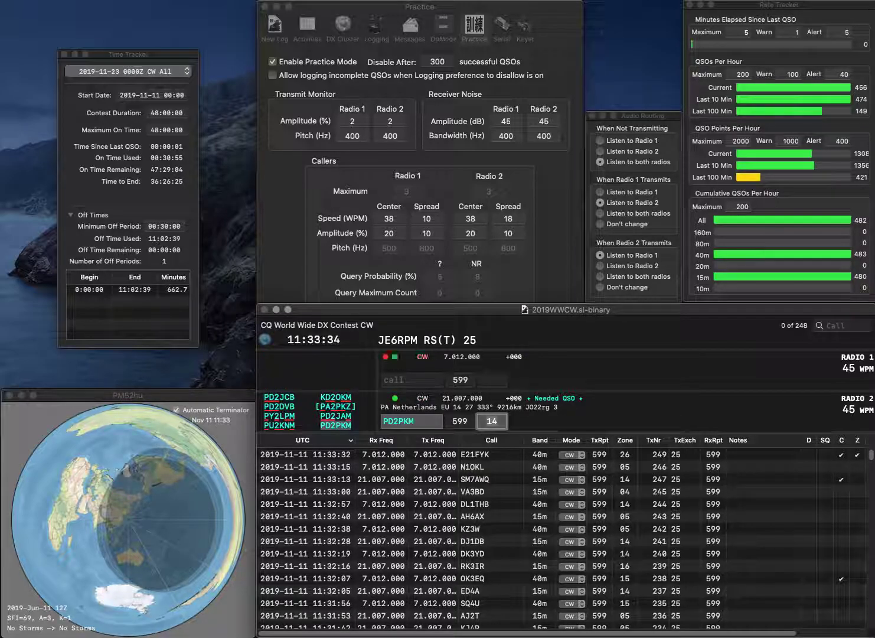
key("Return")
key("Return")
type("SV")
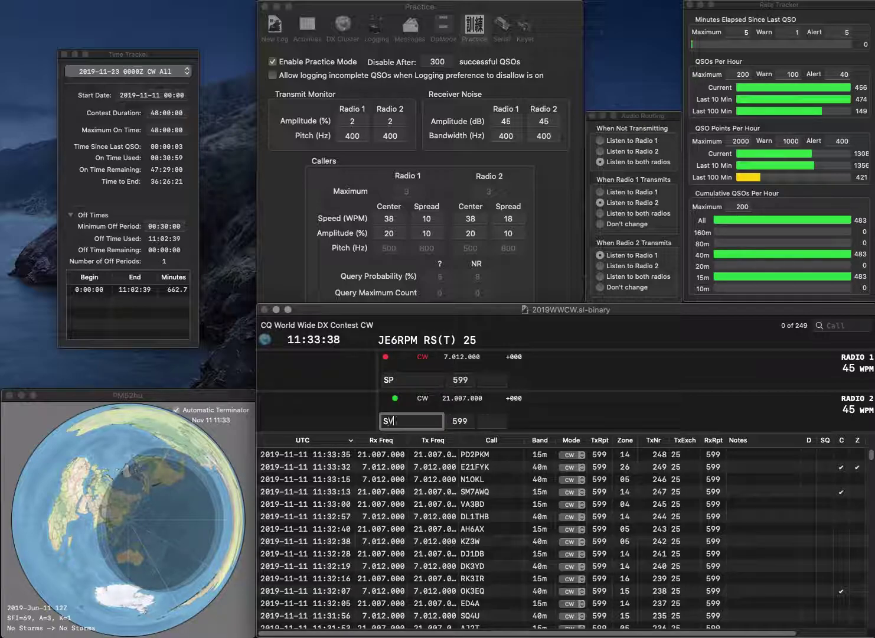
type("1EJ")
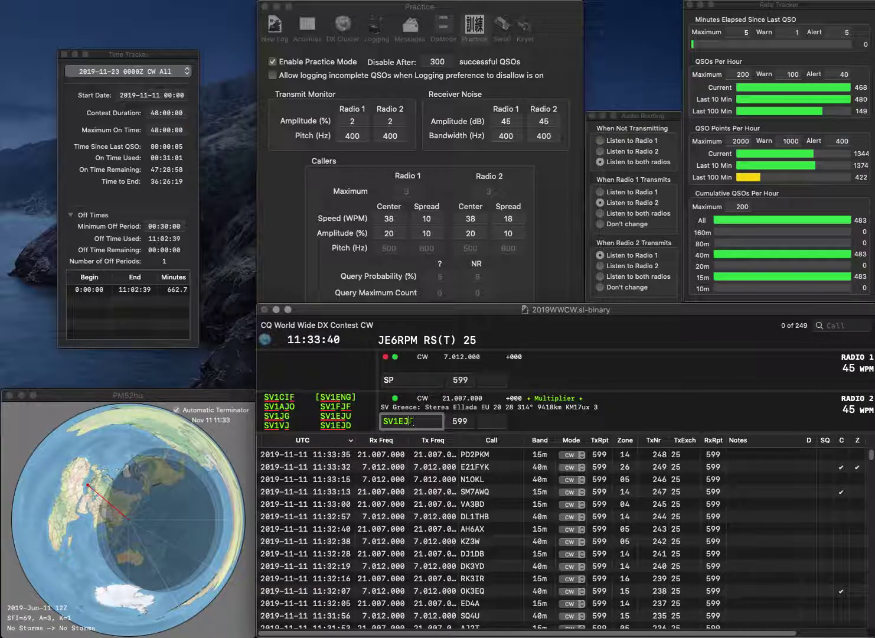
type("U")
key("Return")
Step: Complete the Radio 1 call as SP5LJP and answer it, and log both SV1EJU and SP5LJP
type("5L")
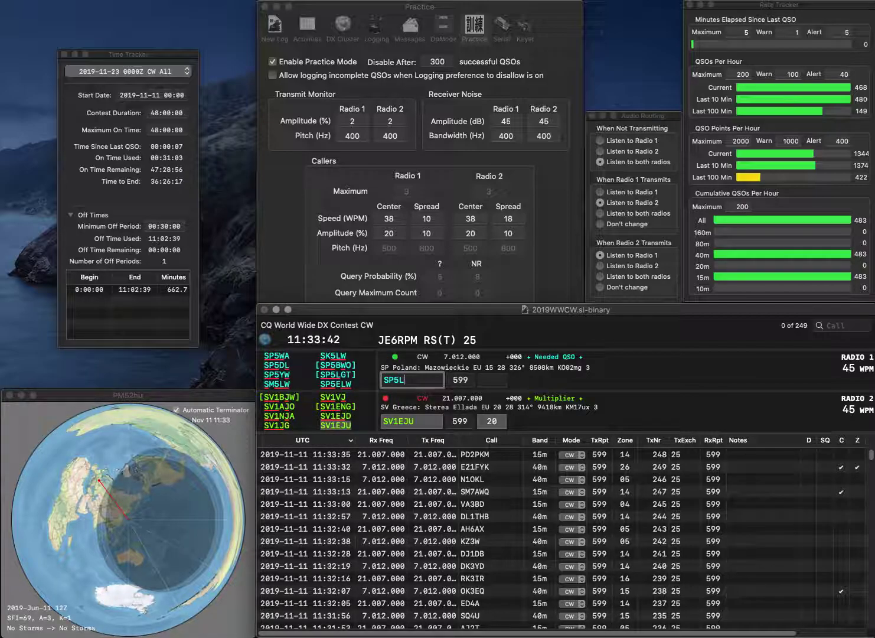
type("JP")
key("Return")
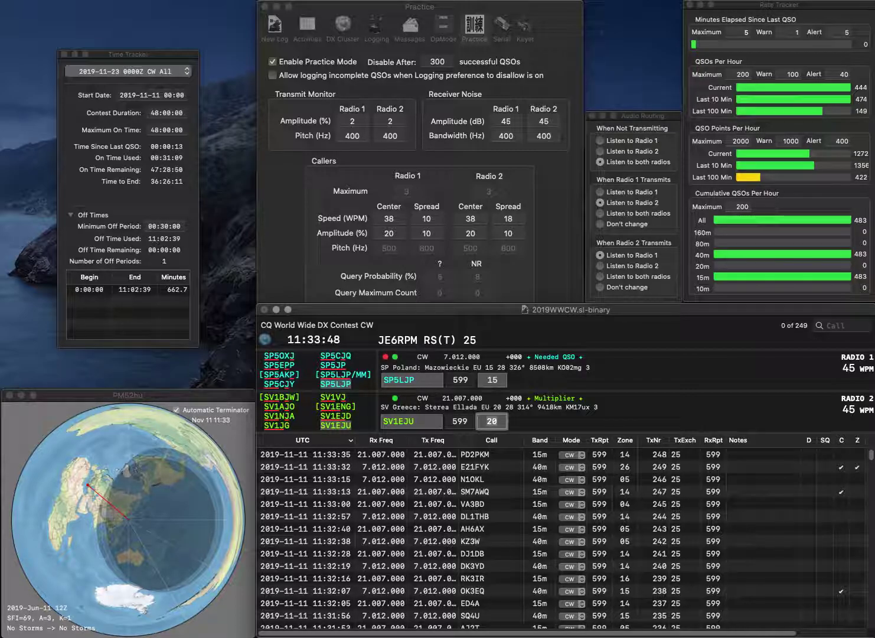
key("Return")
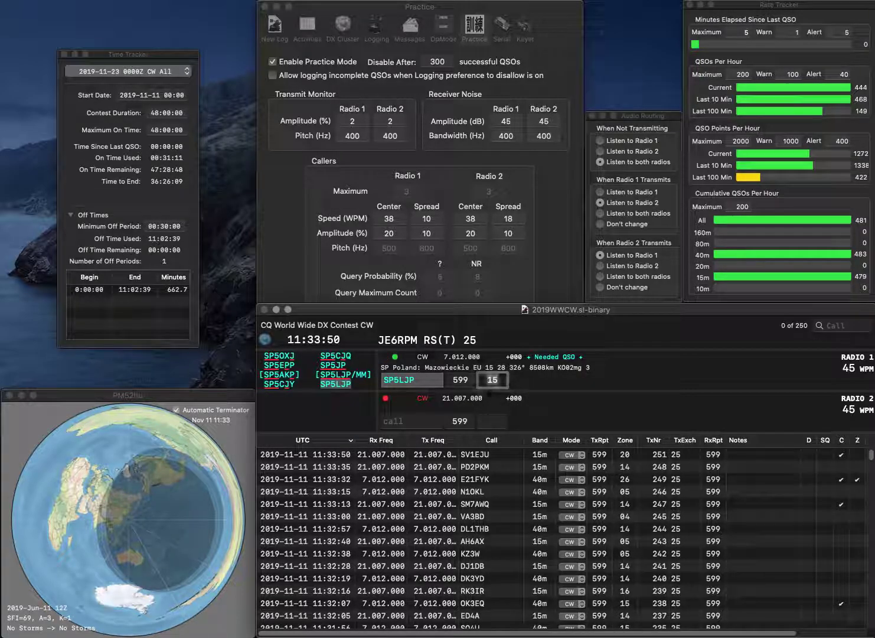
key("Return")
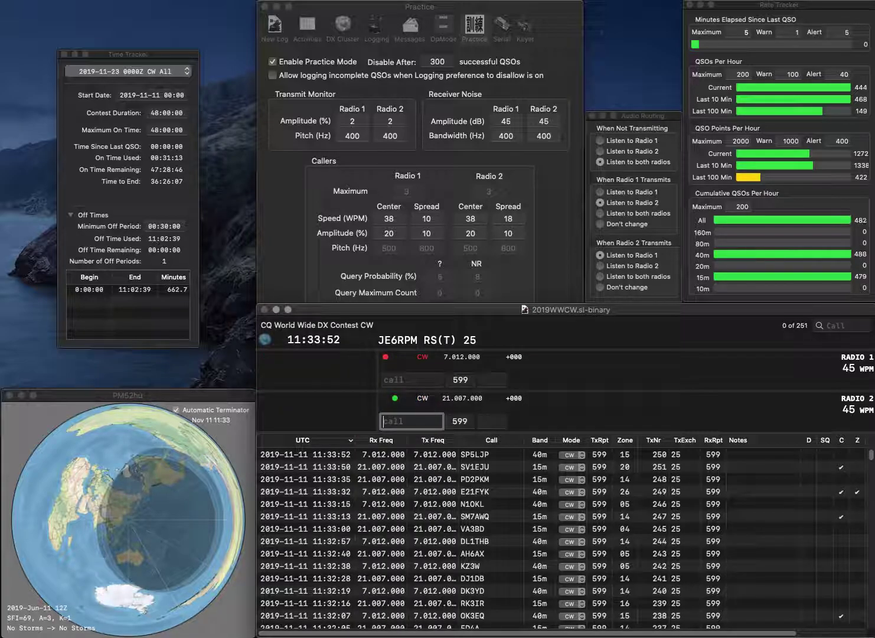
Step: Answer K2CUB on Radio 2 and XR0ZRC on Radio 1, and log both contacts
type("K2CUB")
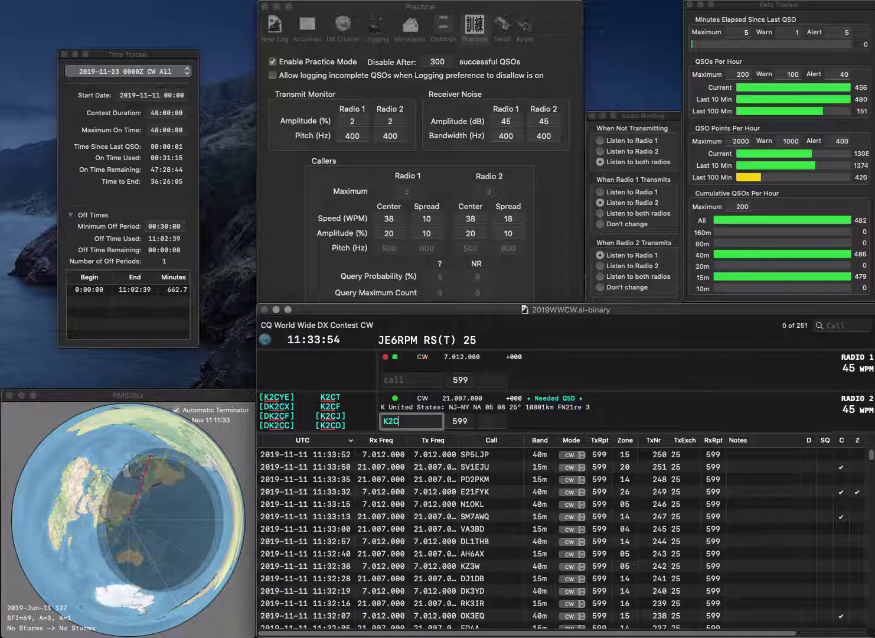
key("Return")
type("XR0ZRC")
key("Return")
key("Tab")
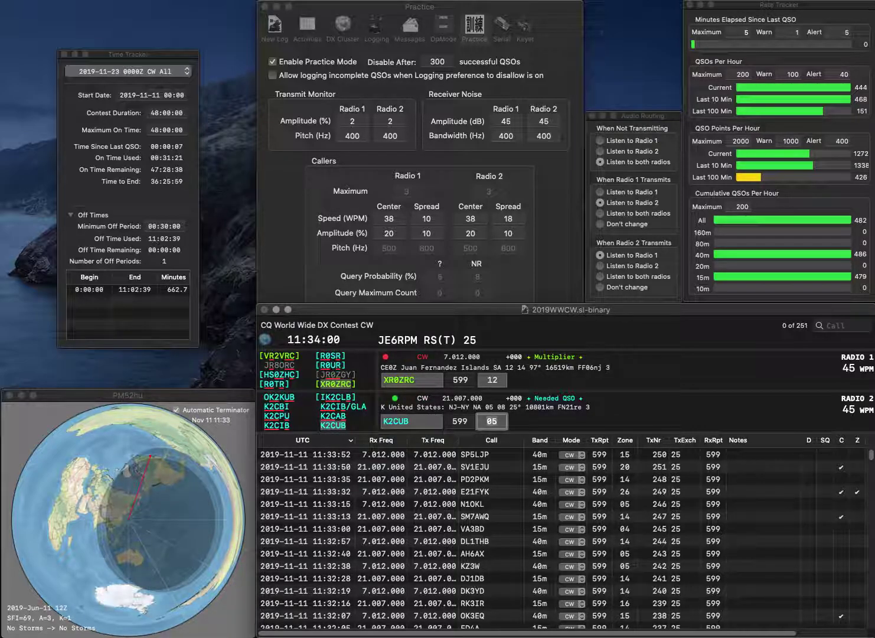
key("Return")
key("Tab")
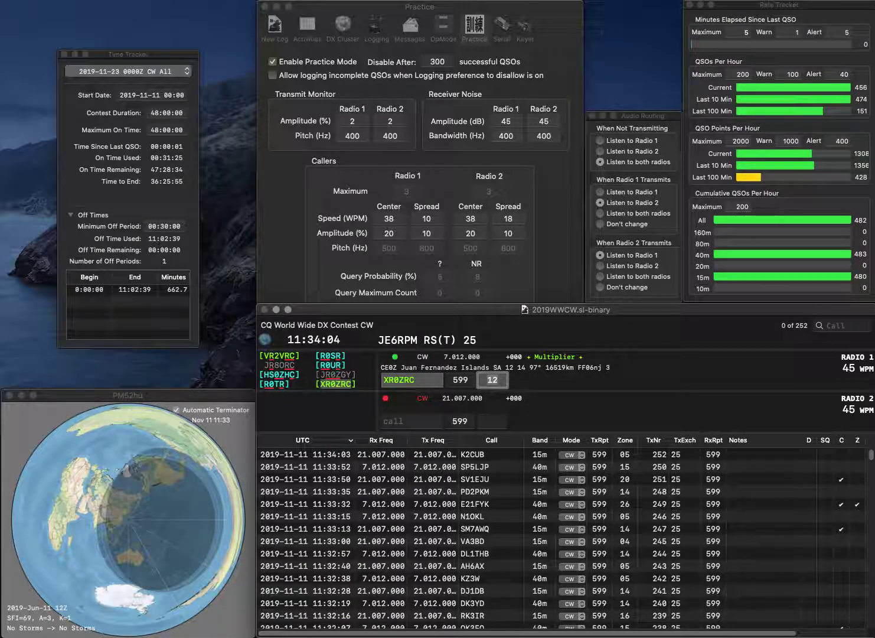
key("Return")
Step: Answer EU6O on Radio 2 and AC0BR on Radio 1, and log both contacts
type("EU")
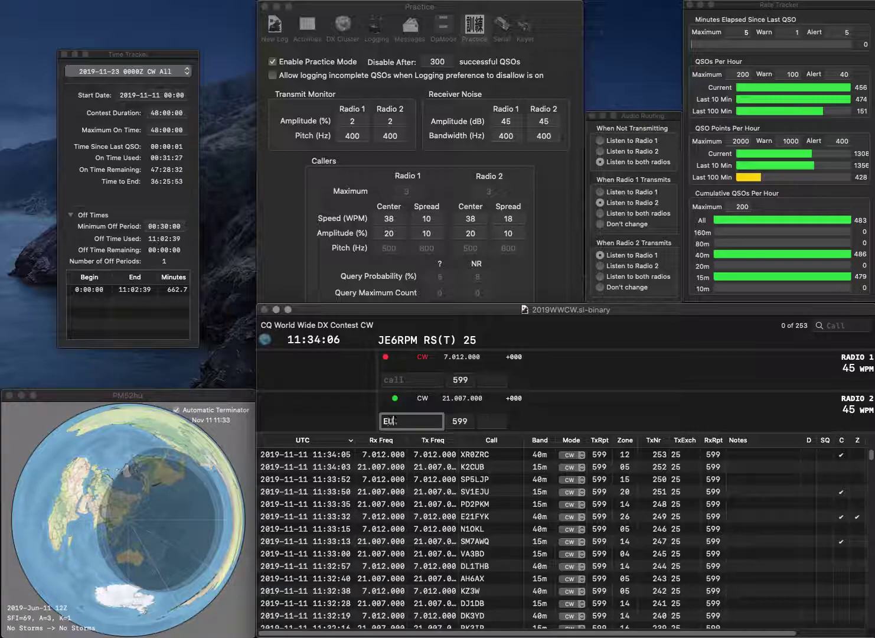
type("6O")
key("Return")
type("AC0BR")
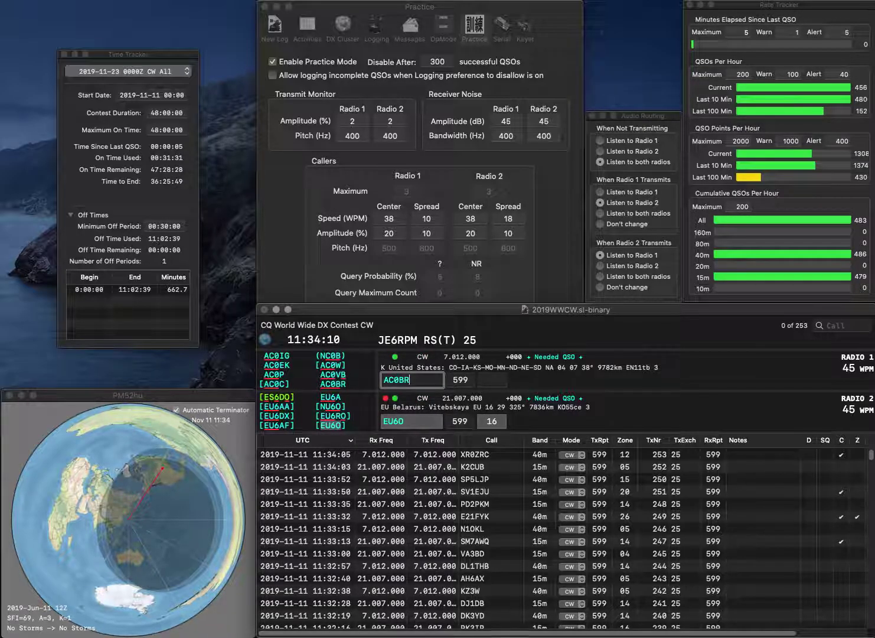
key("Return")
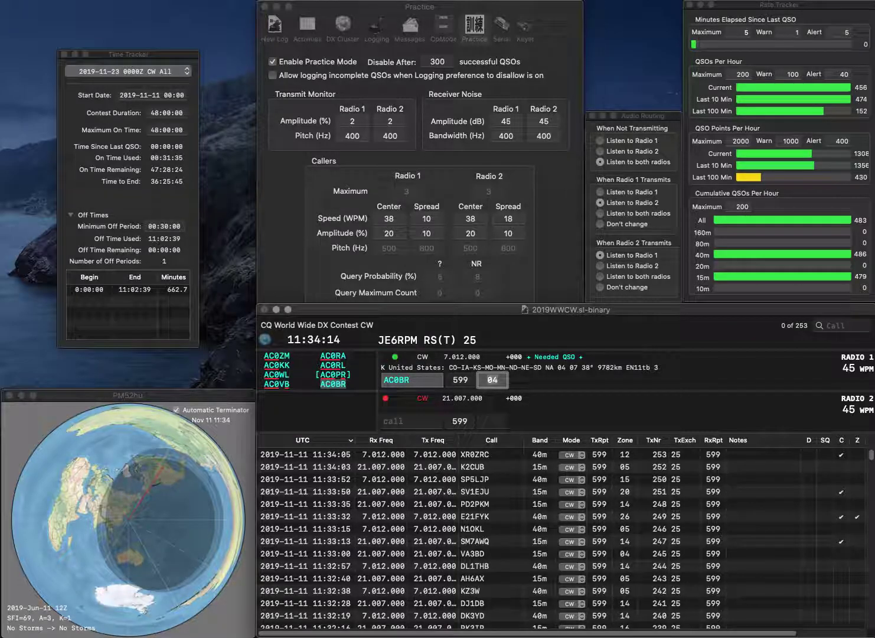
key("Return")
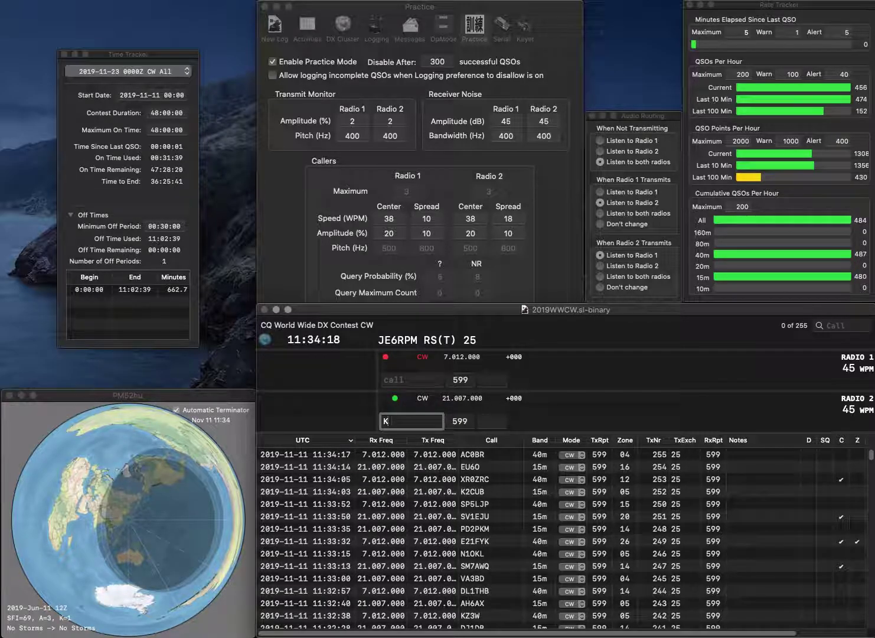
type("BJ")
key("Return")
type("DX0NAC")
key("Return")
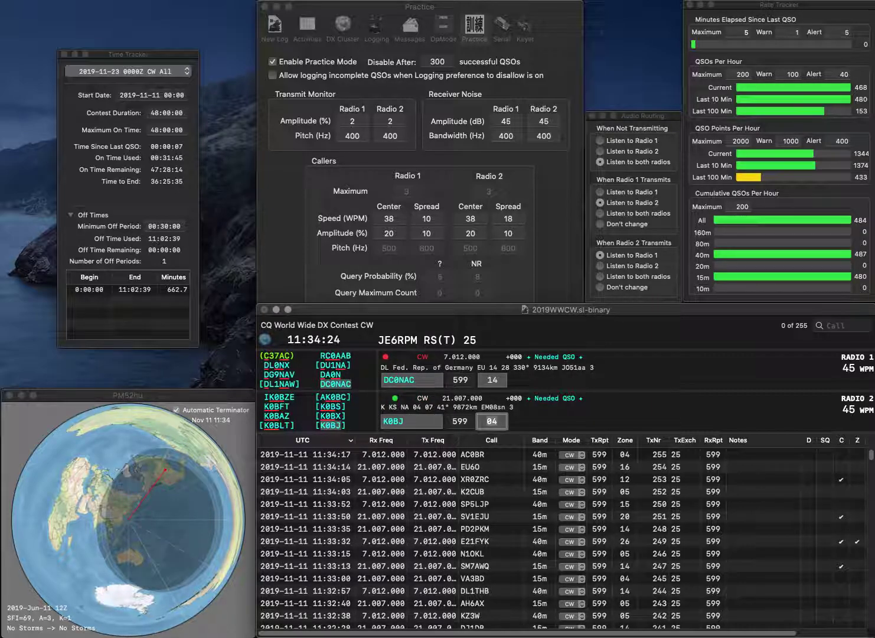
key("Return")
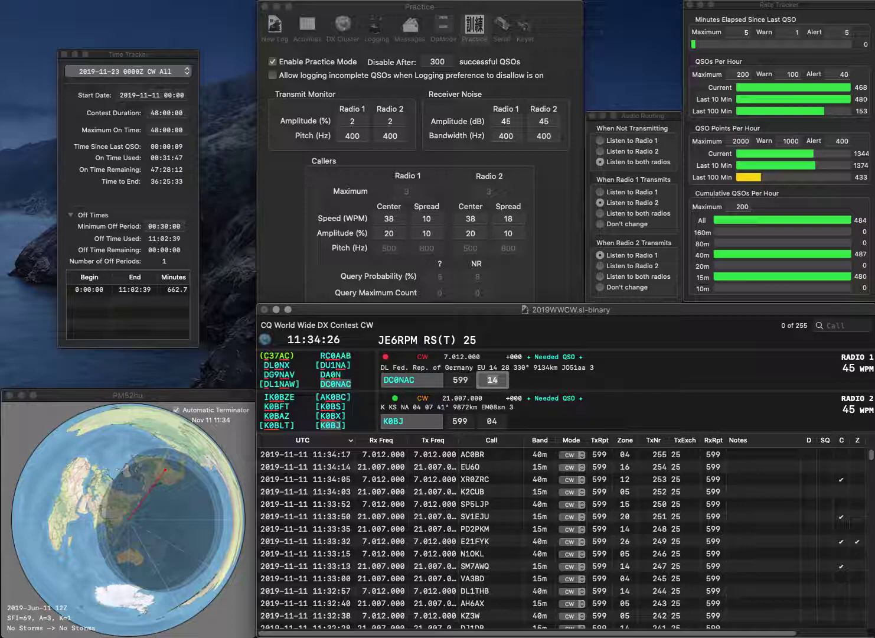
key("Return")
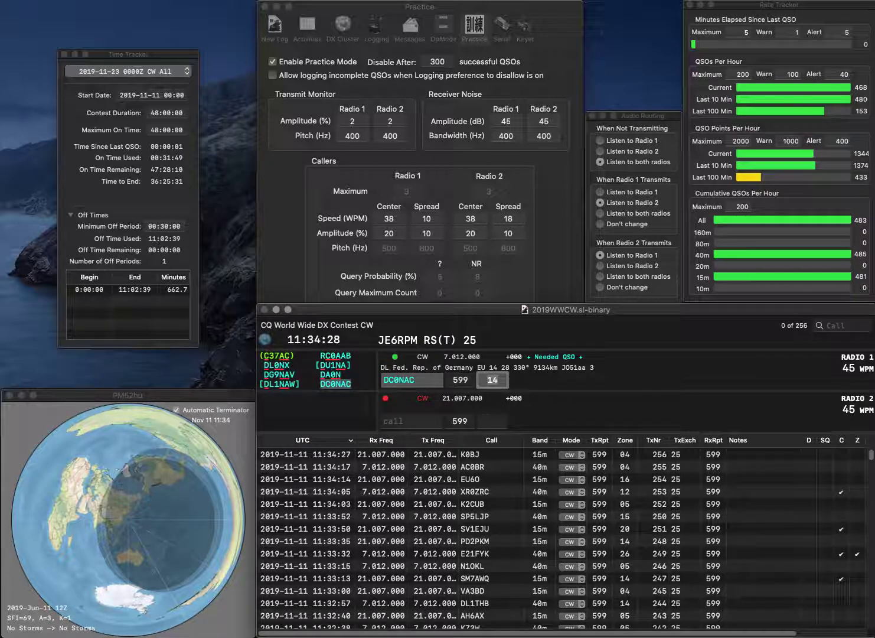
key("Return")
type("E")
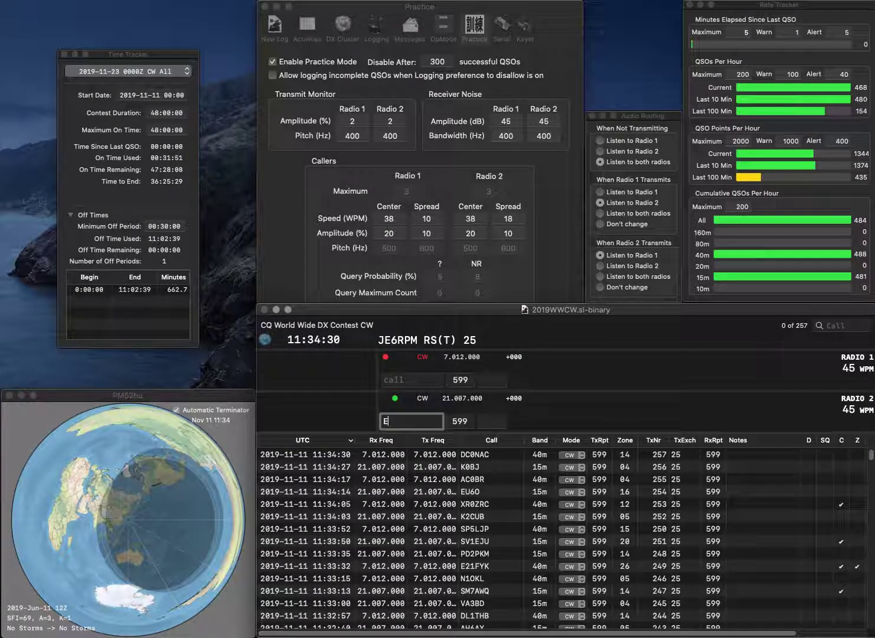
type("AP")
key("Return")
type("G0")
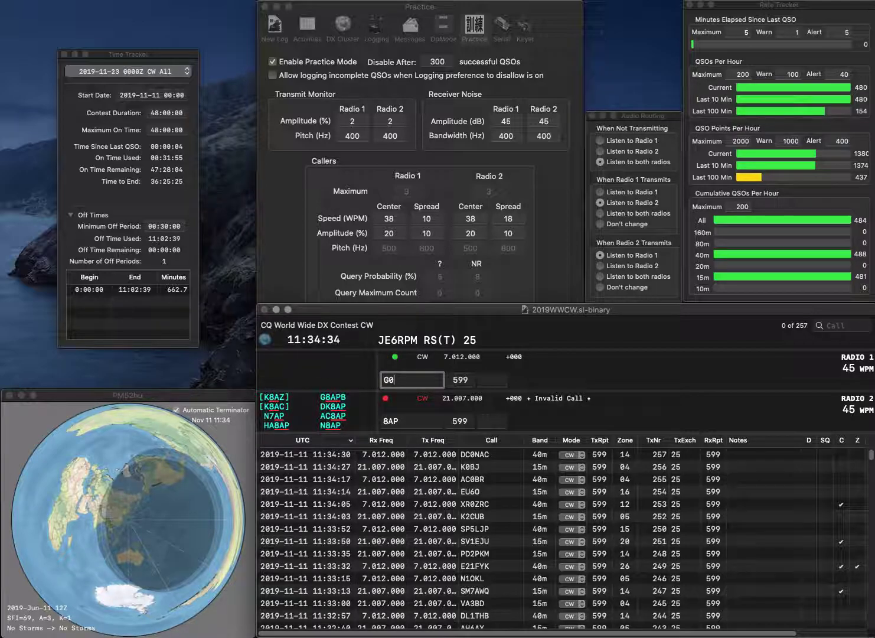
type("CPA")
key("Return")
type("D")
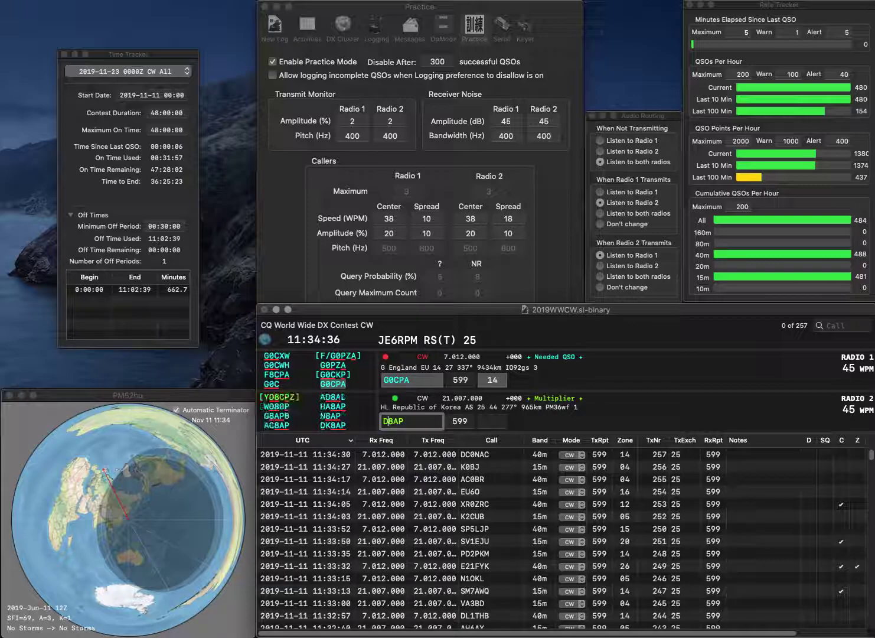
type("K")
key("Return")
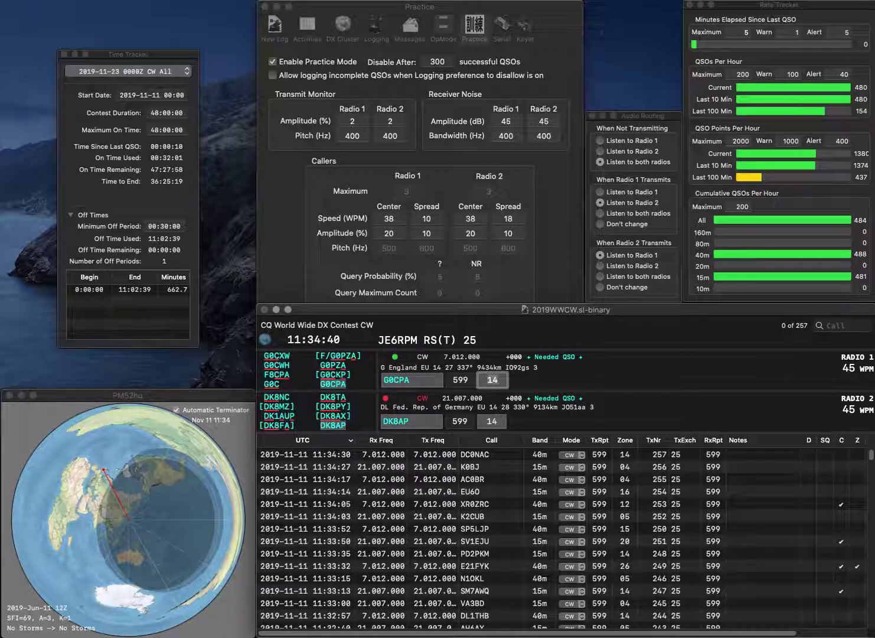
key("Return")
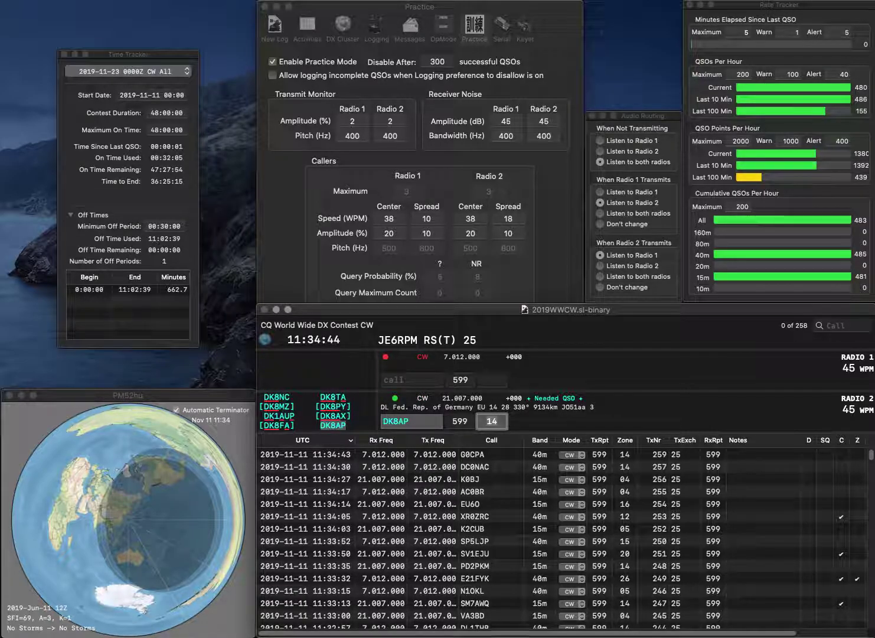
key("Return")
type("K")
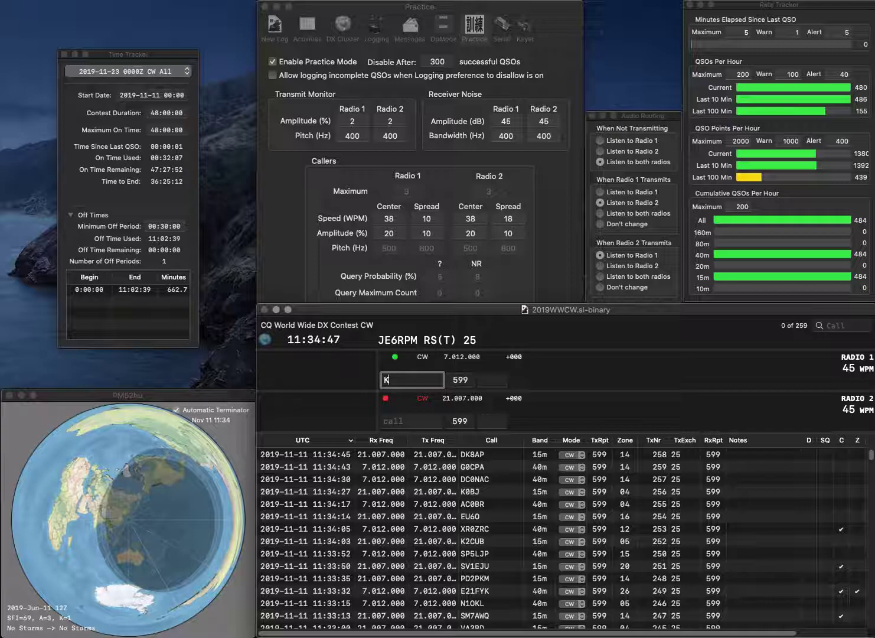
type("X7L")
key("Return")
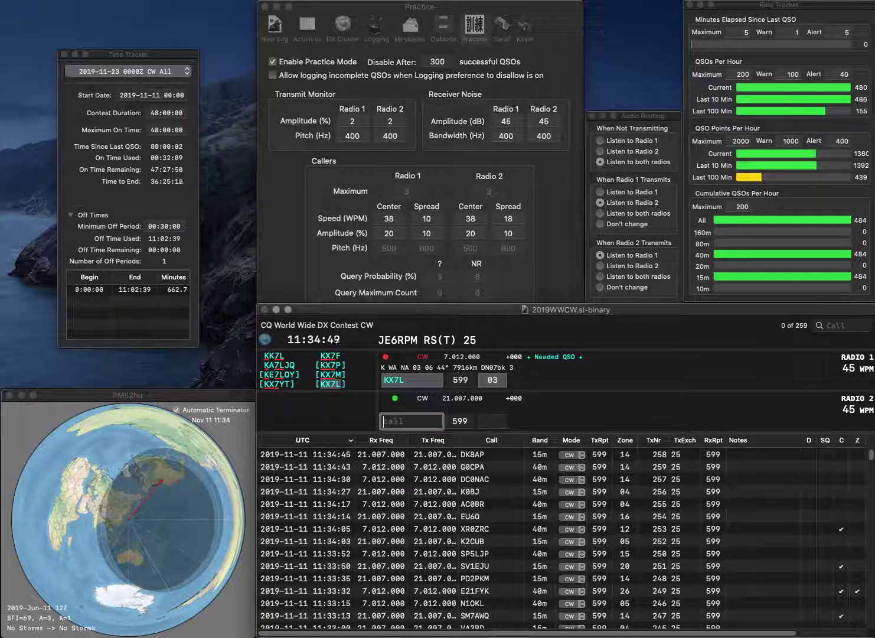
type("YO2MKI")
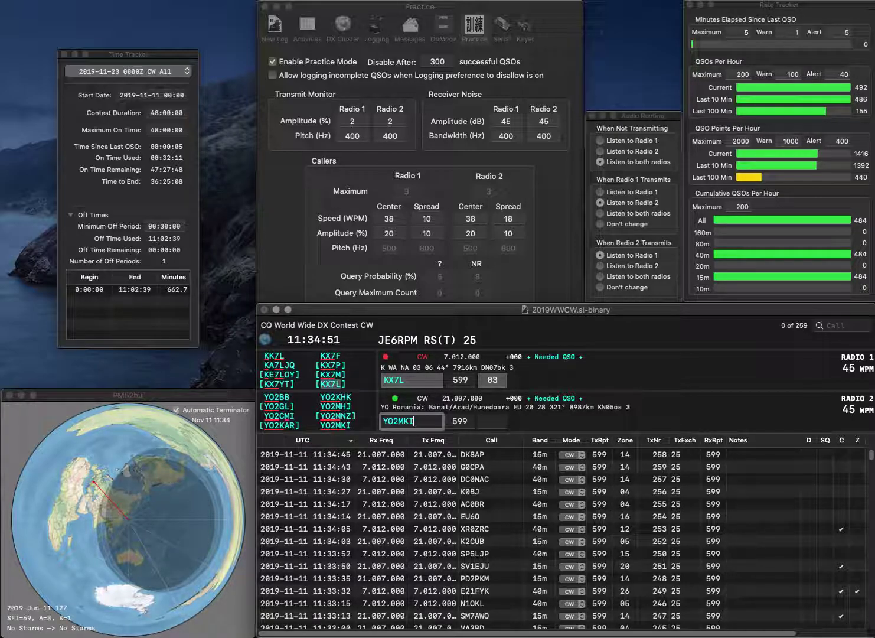
key("Return")
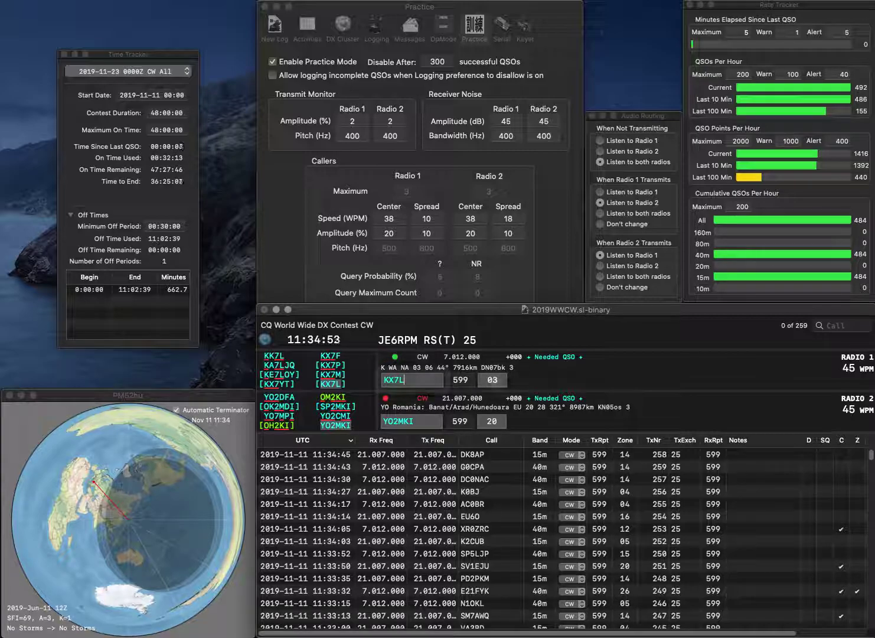
key("Tab")
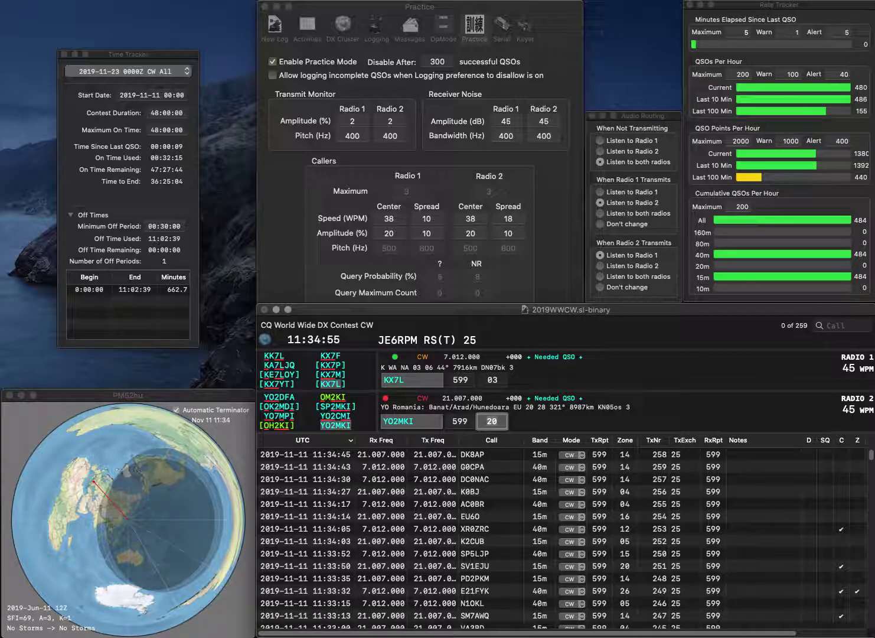
key("Return")
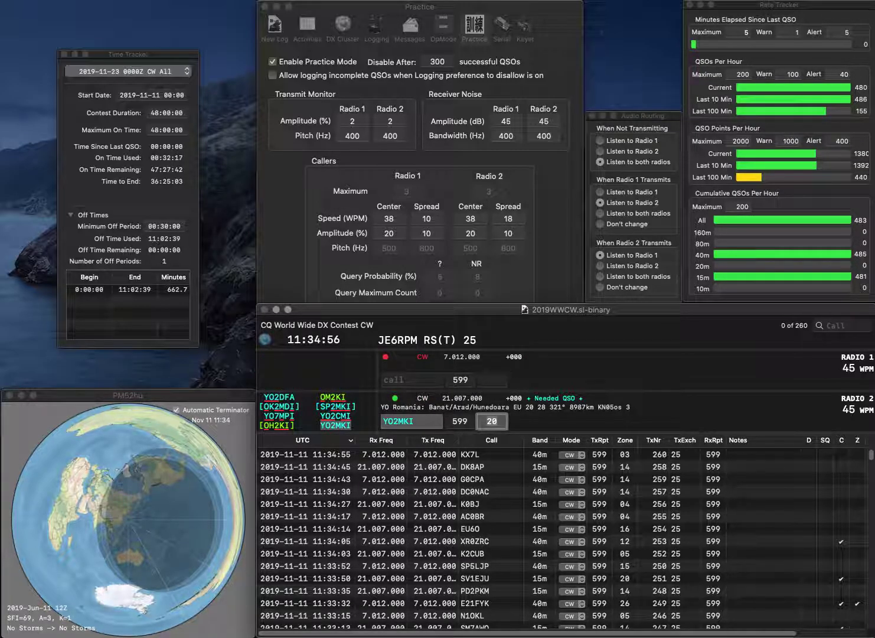
key("Return")
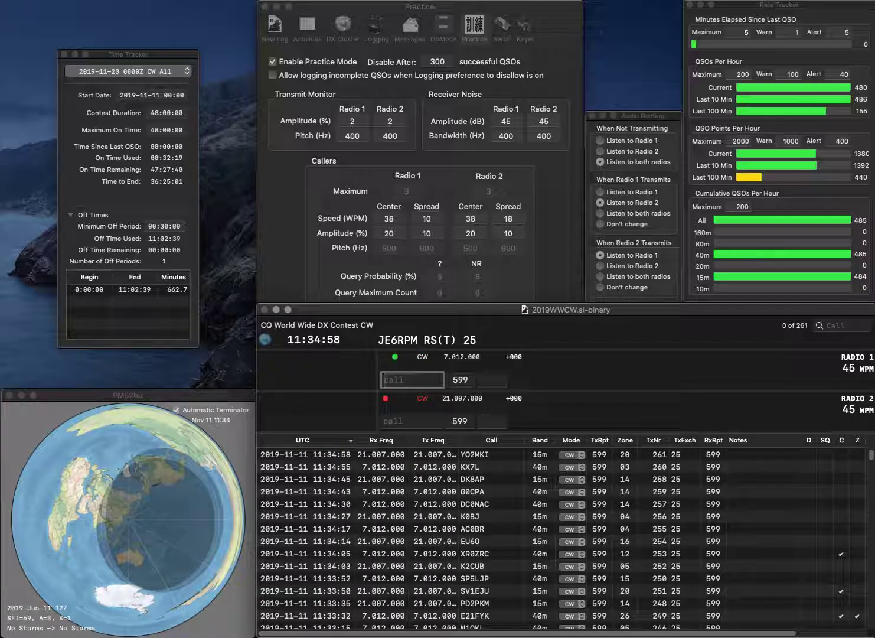
Step: Answer VR2EH on Radio 1 and EU8N on Radio 2, and log both contacts
type("VR2EH")
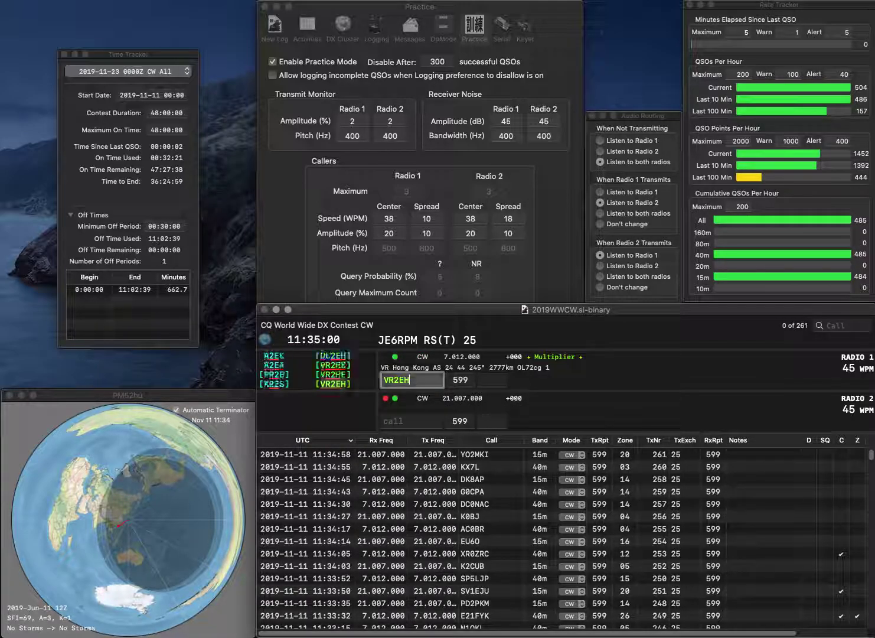
key("Return")
type("U8N")
key("Left")
key("Left")
key("Left")
type("E")
key("Return")
key("Tab")
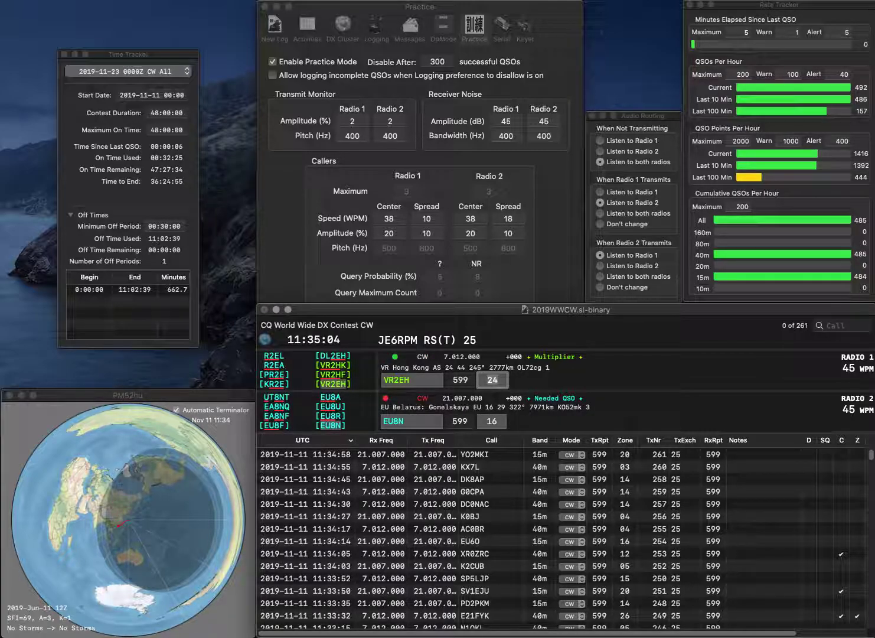
key("Return")
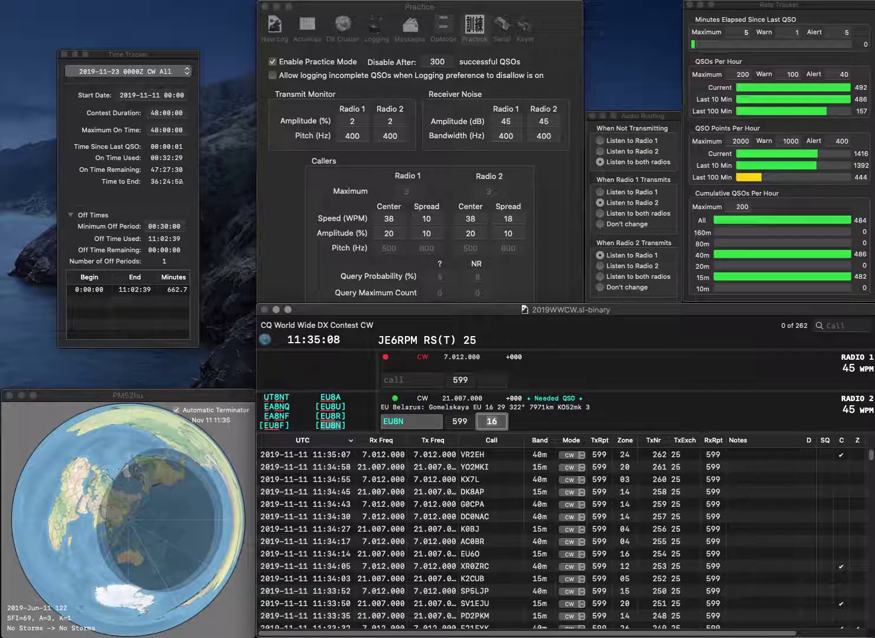
key("Return")
type("H")
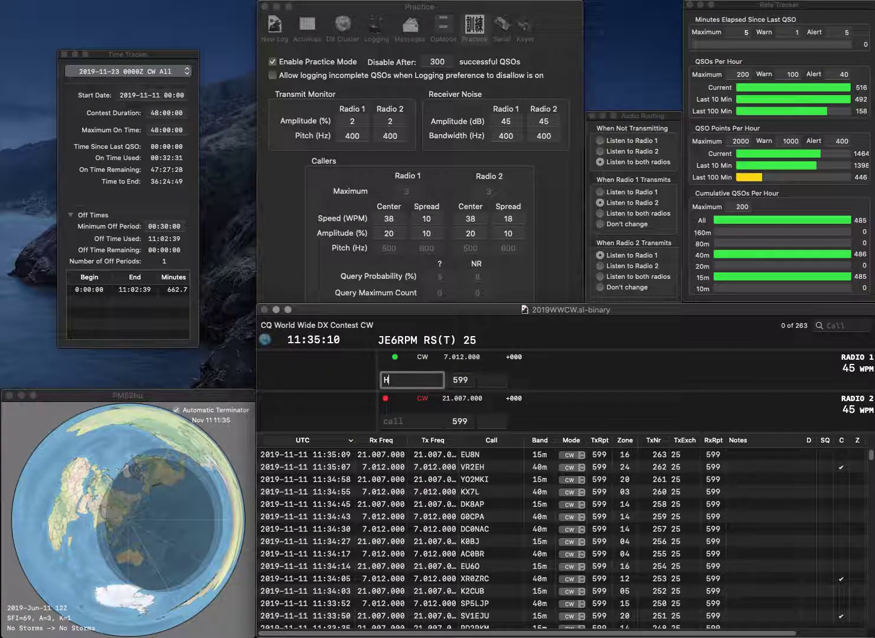
type("B9DDZ")
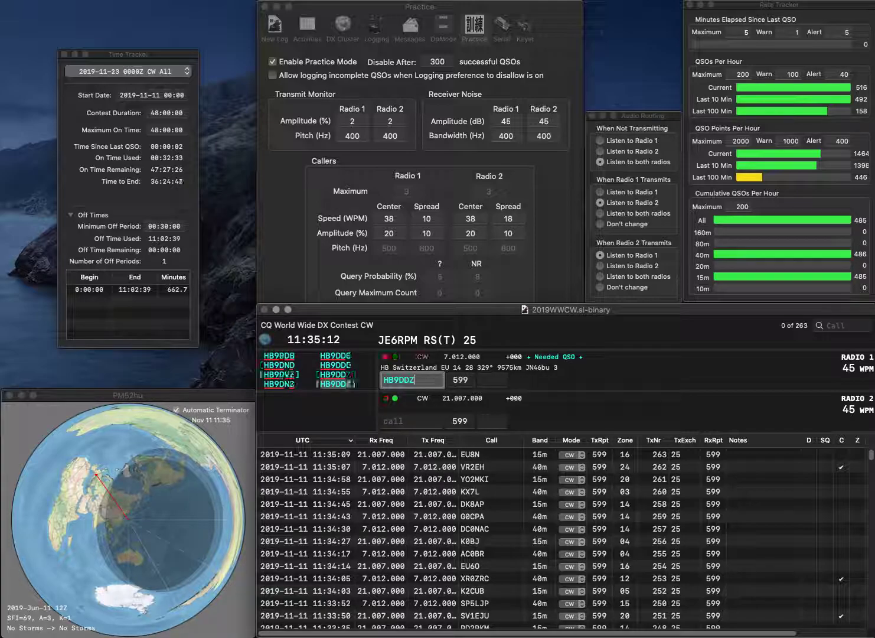
key("Return")
Step: Enter the call UU4JMN on Radio 2 and answer it
type("U")
type("JM")
key("space")
key("space")
type("N")
key("Left")
key("Left")
key("Left")
key("BackSpace")
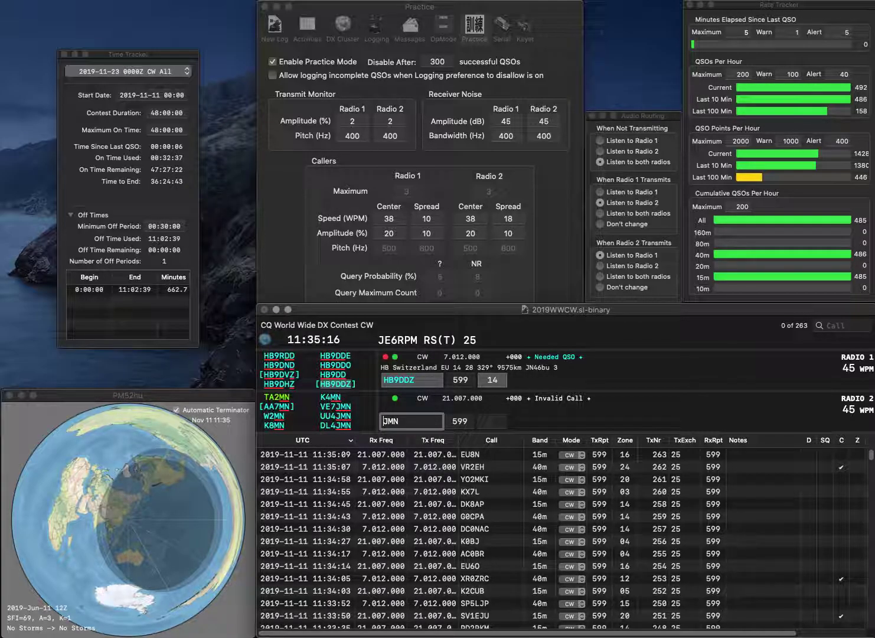
type("UU4")
key("Return")
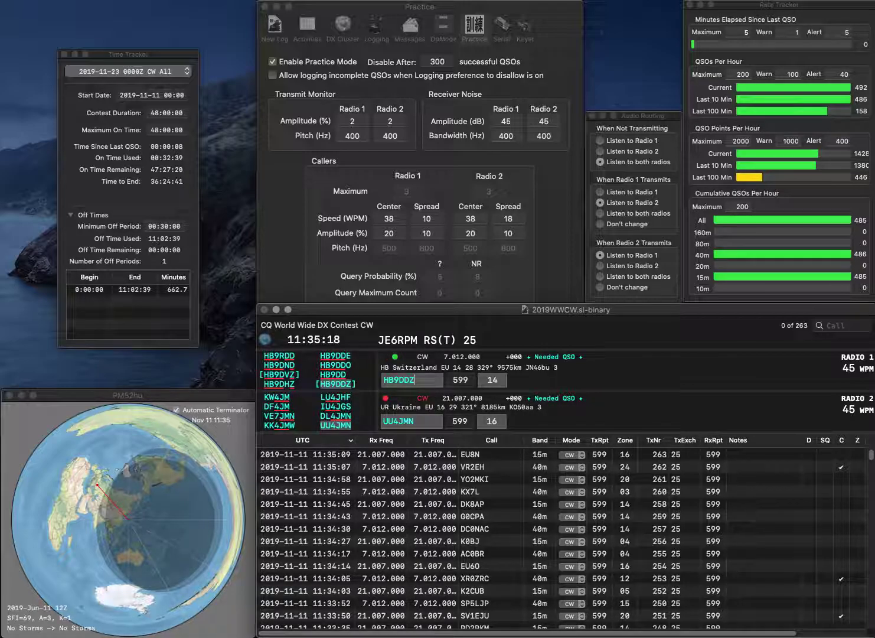
key("space")
key("Return")
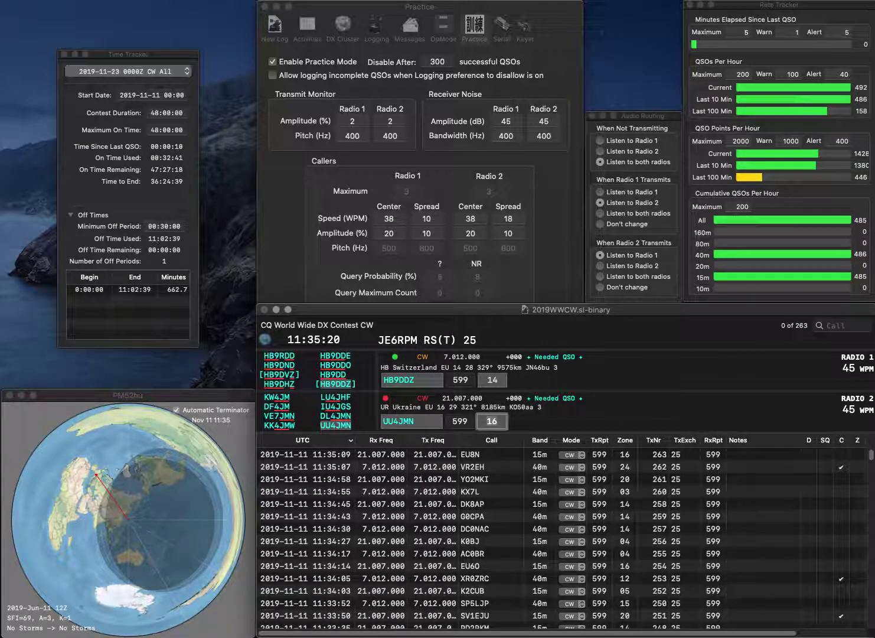
key("Return")
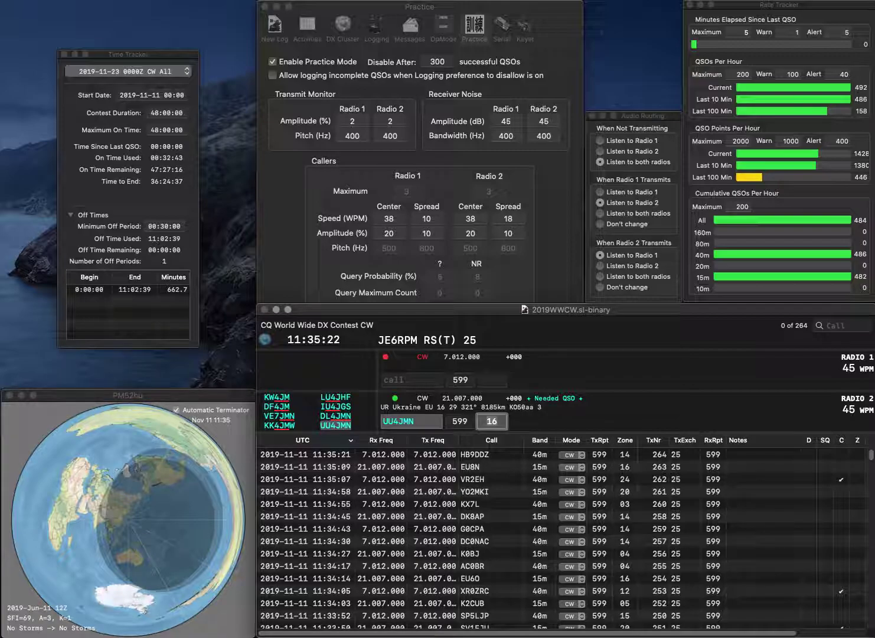
key("Return")
Step: Answer UA9AEU on Radio 1 and DL6UD on Radio 2, and log both contacts
type("UA9AEU")
key("Return")
type("DL6UD")
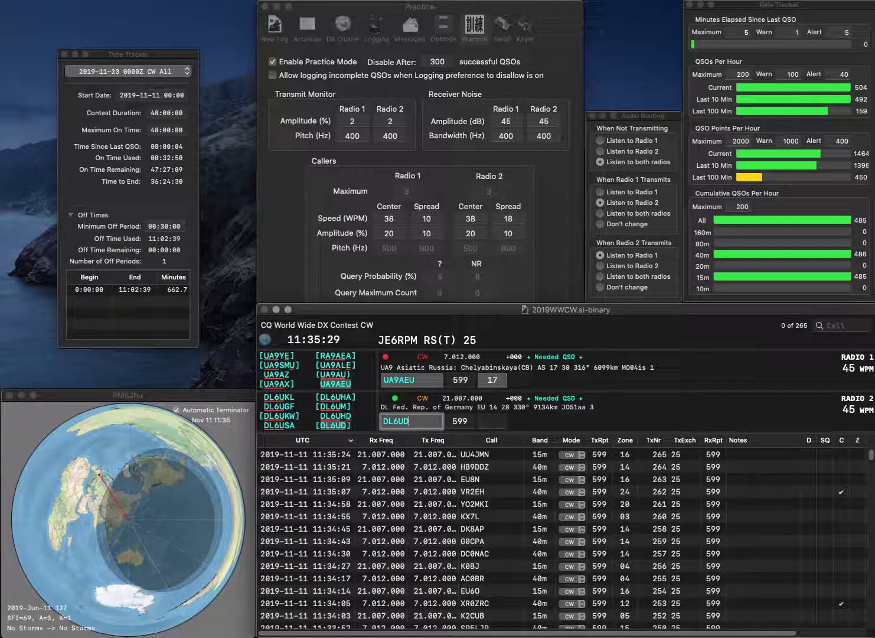
key("Return")
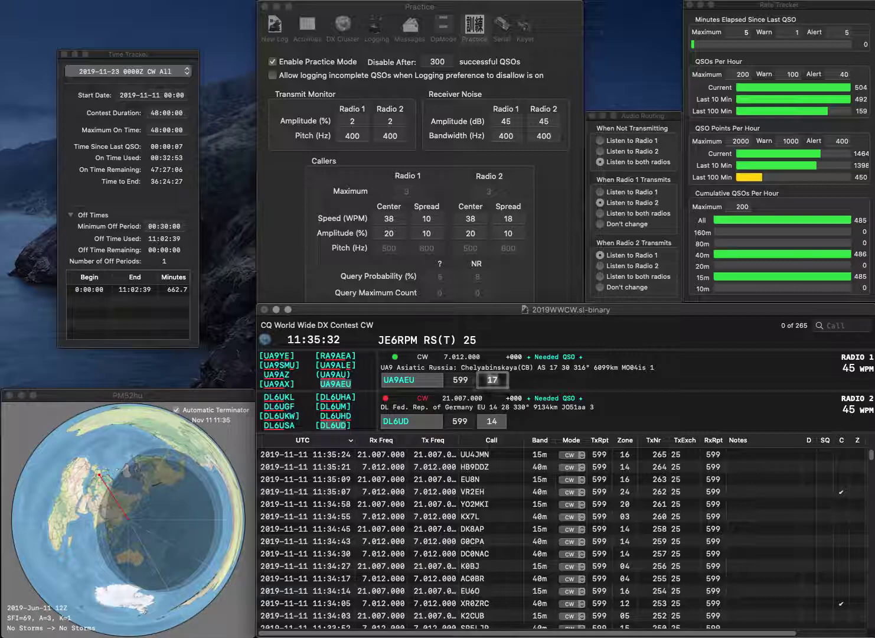
key("Return")
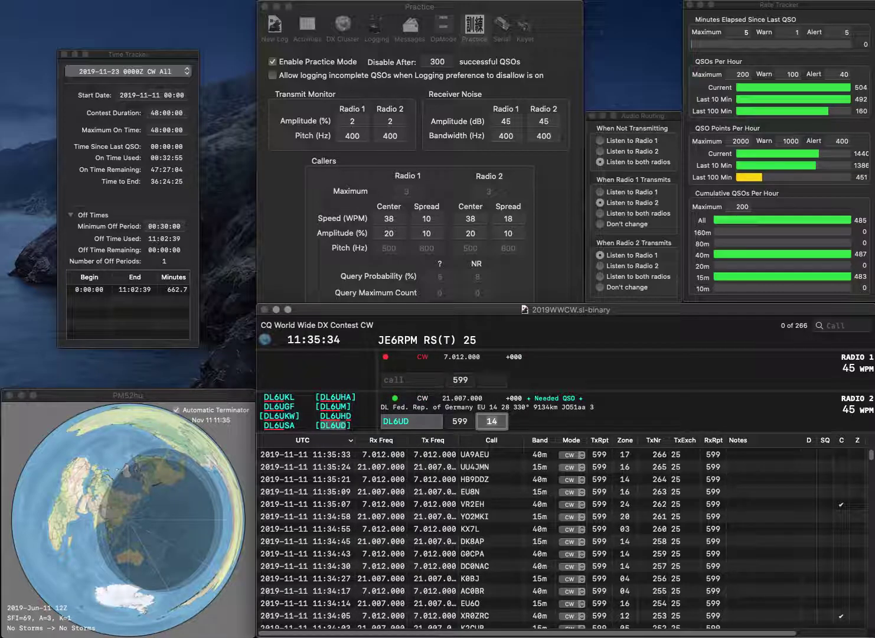
key("Return")
type("J")
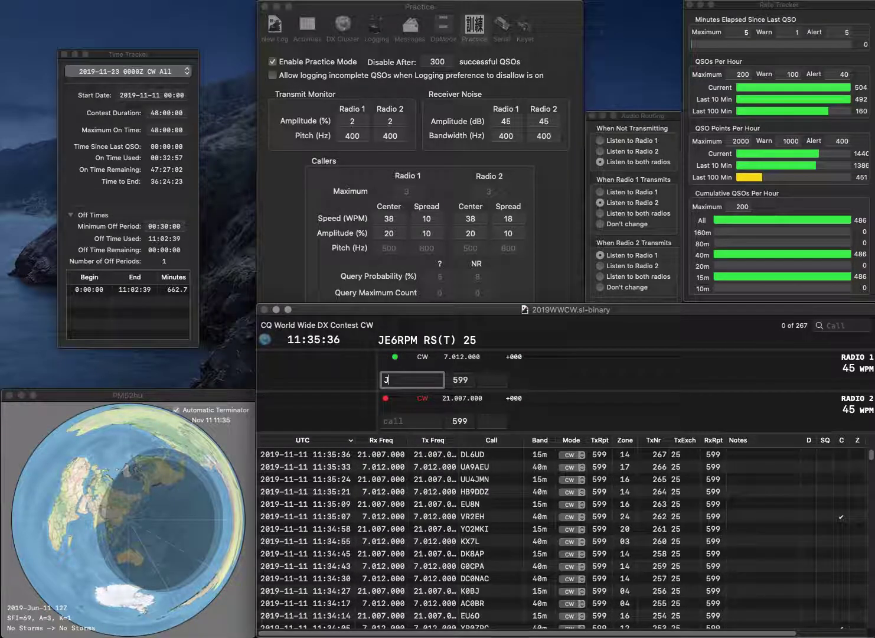
type("RA1MD")
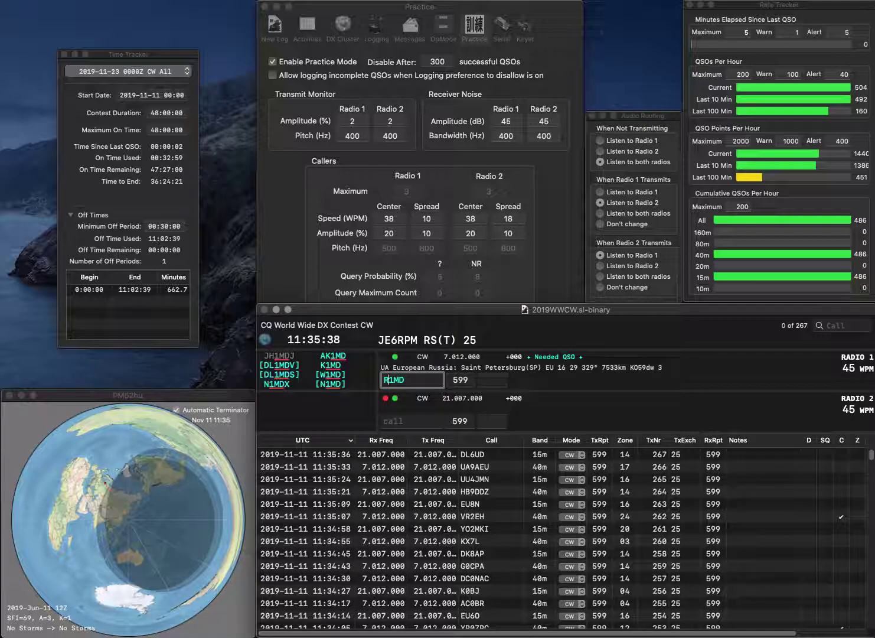
key("Return")
type("K8ZB")
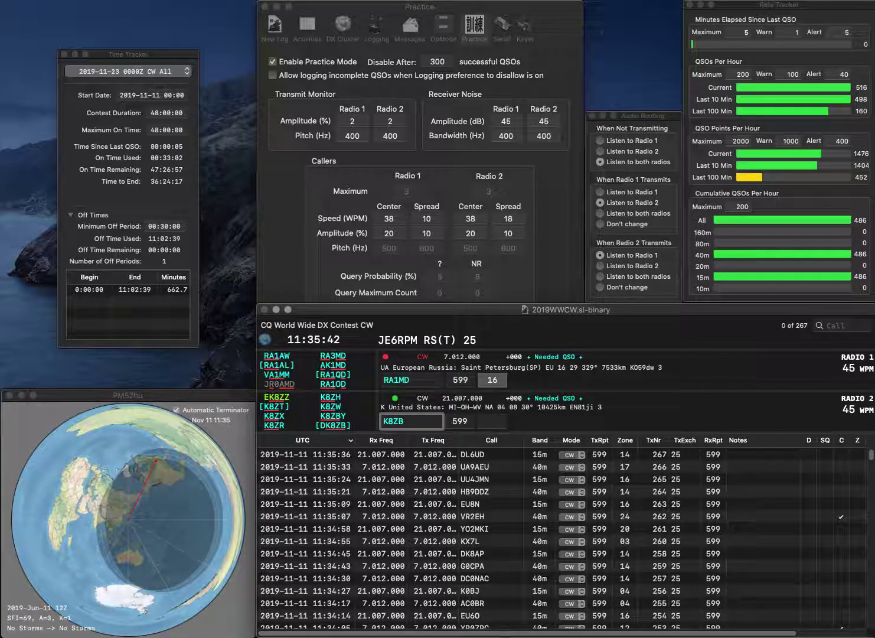
key("Home")
type("D")
key("Return")
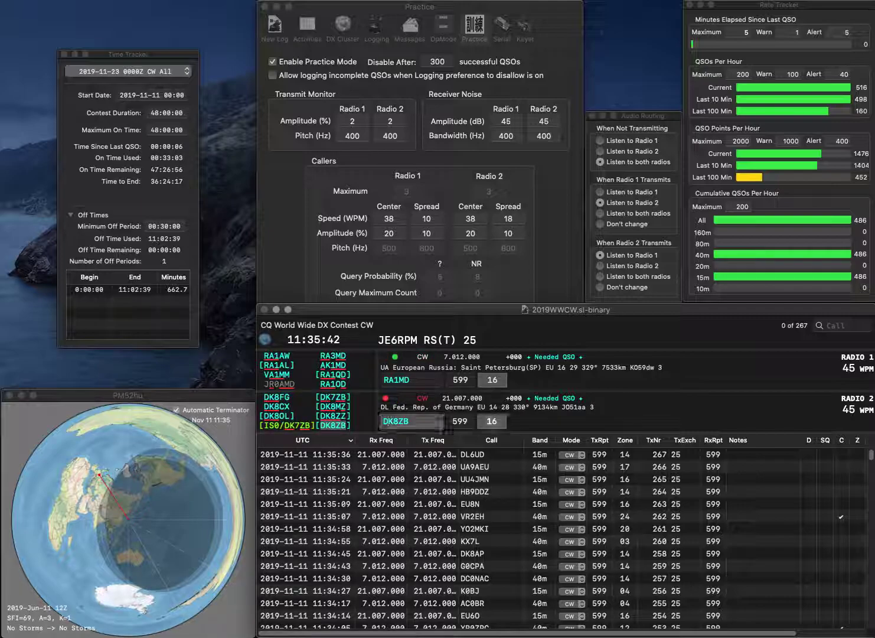
key("Left")
key("Left")
key("BackSpace")
type("3")
key("Return")
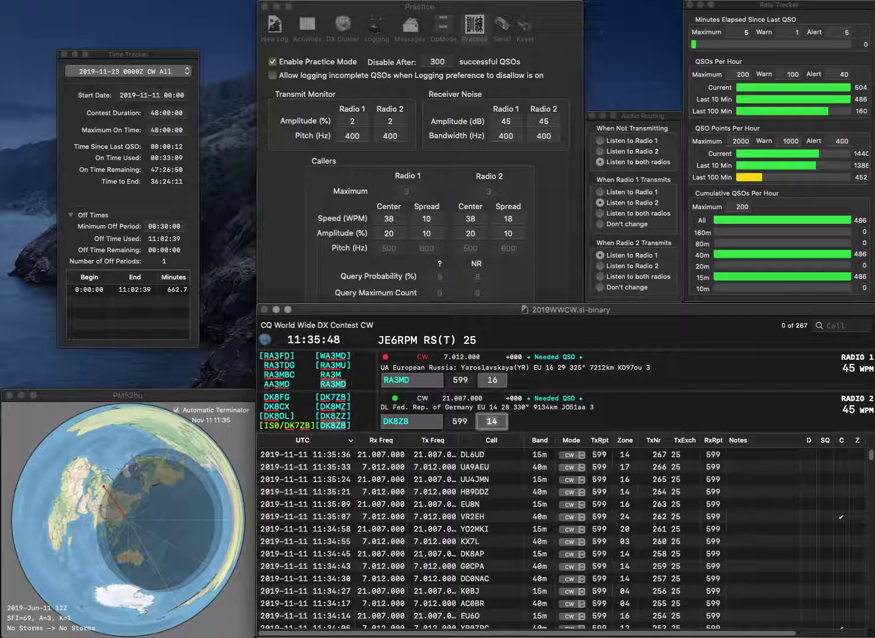
key("Return")
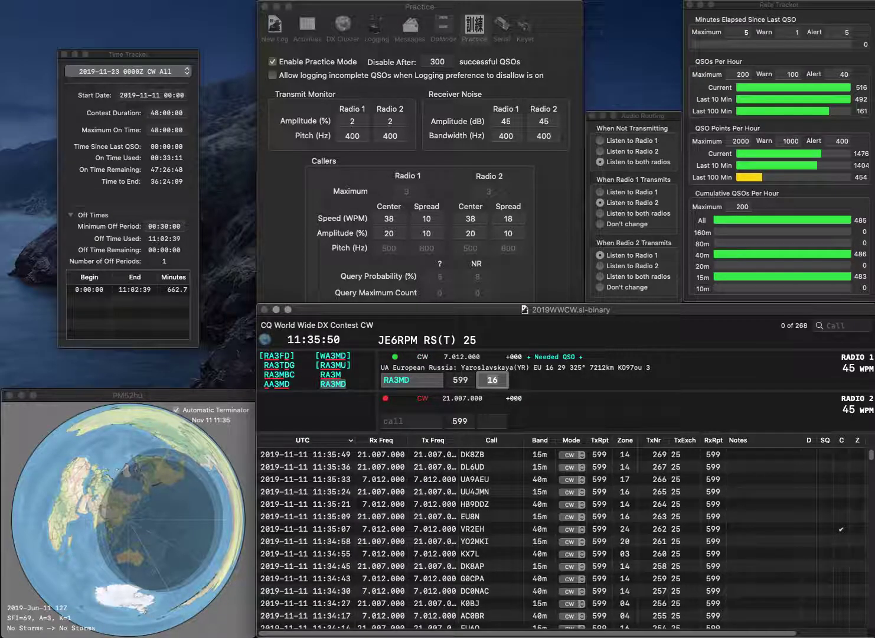
key("Return")
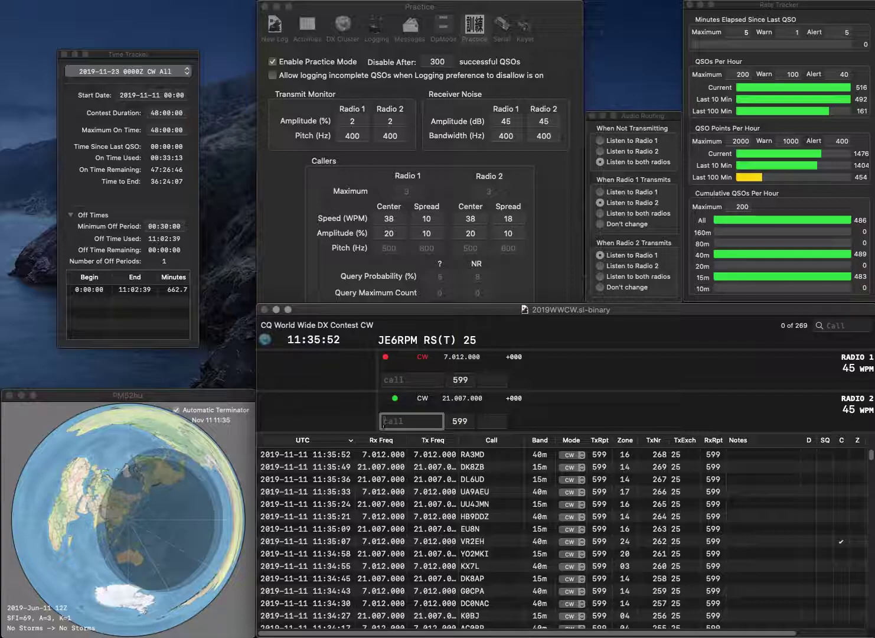
type("YA1KT")
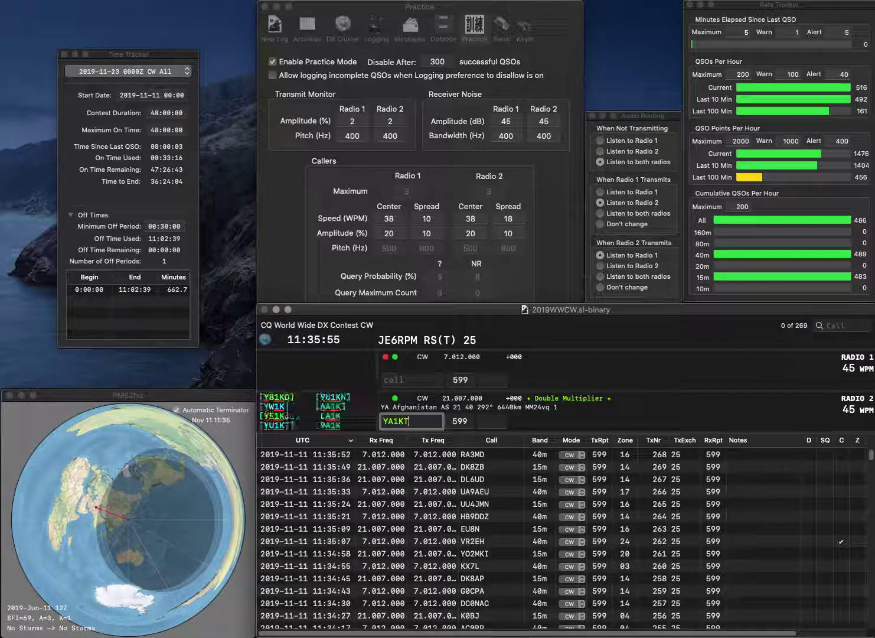
key("Return")
type("AJ")
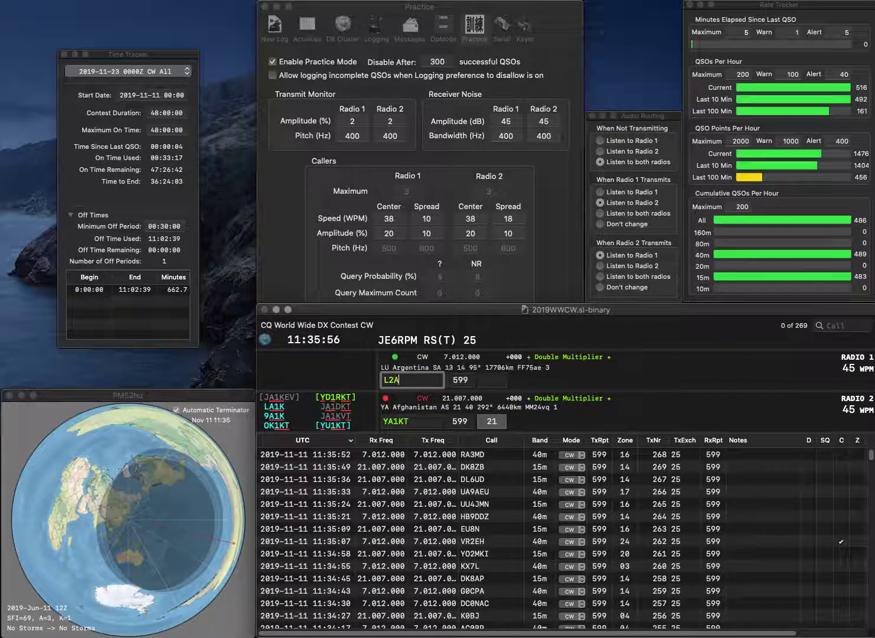
key("Home")
type("Z")
key("Return")
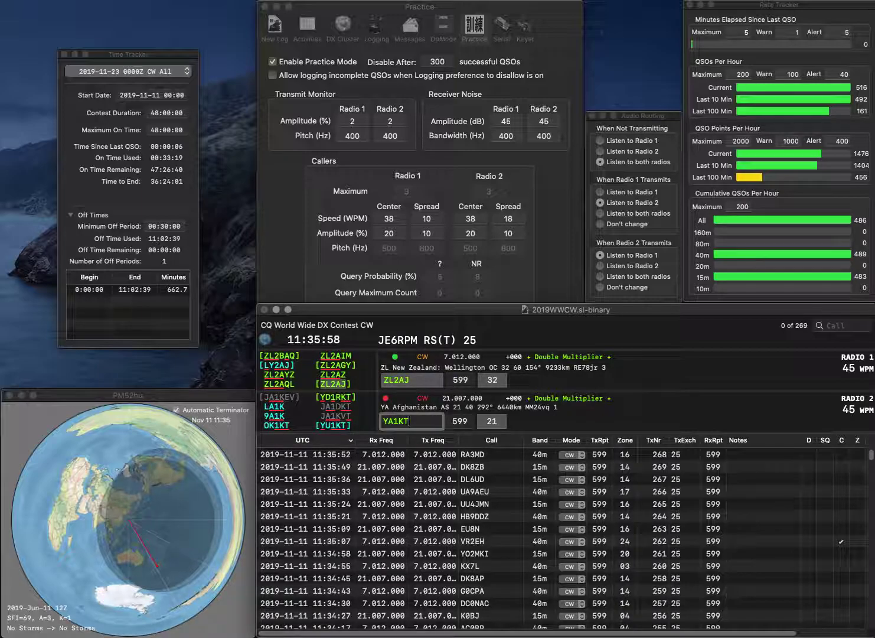
Step: Correct the Radio 2 call to YU1KT, and log it along with the ZL2AJ contact on Radio 1
type("U")
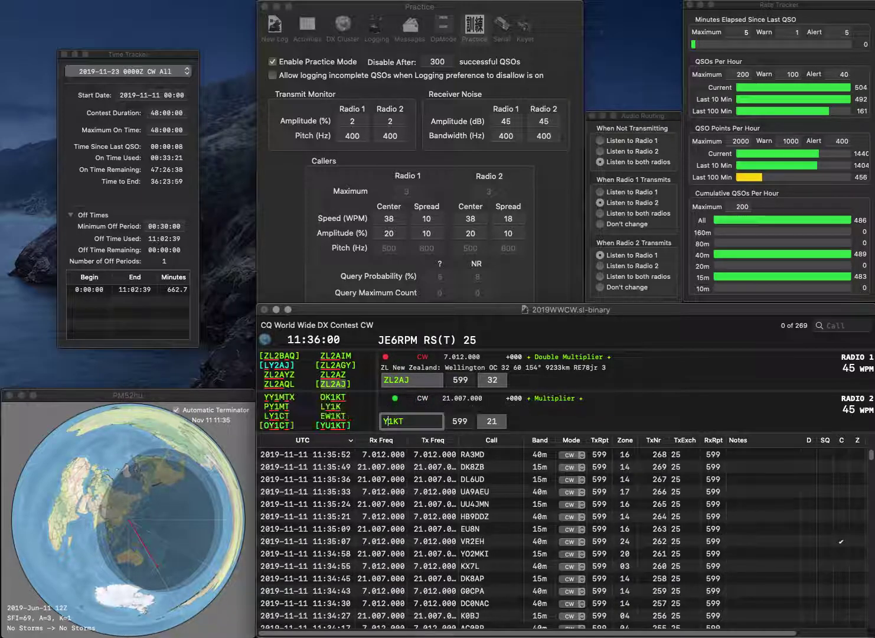
key("Return")
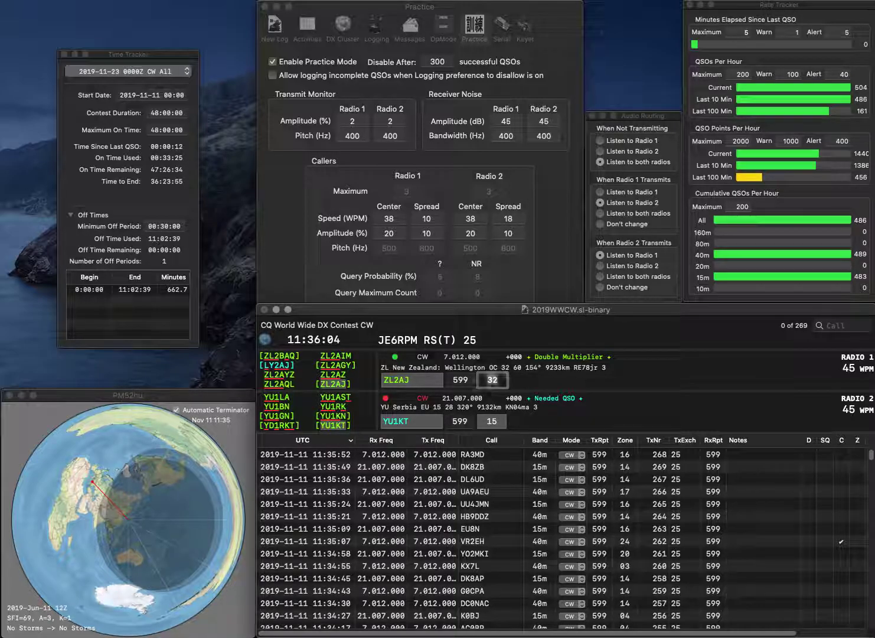
key("Return")
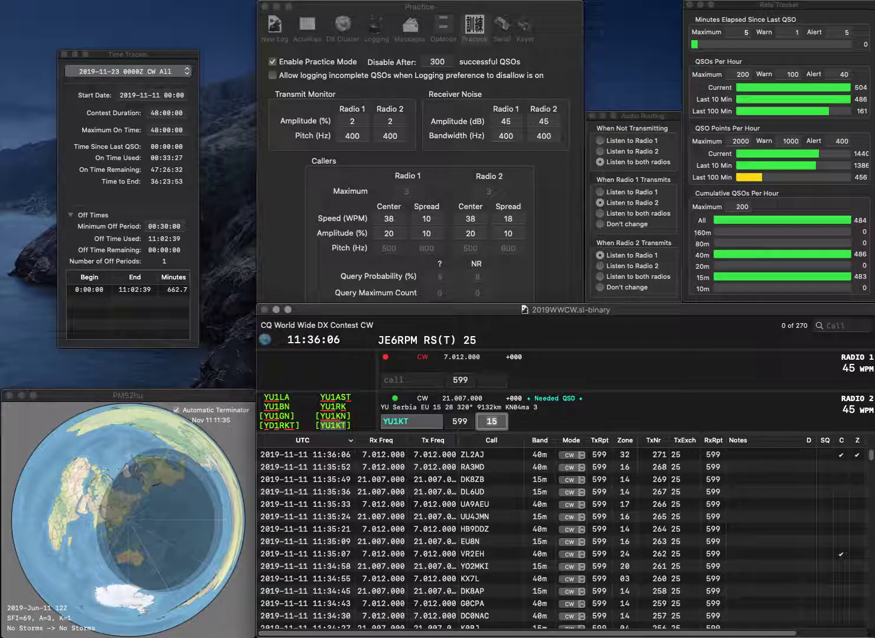
key("Return")
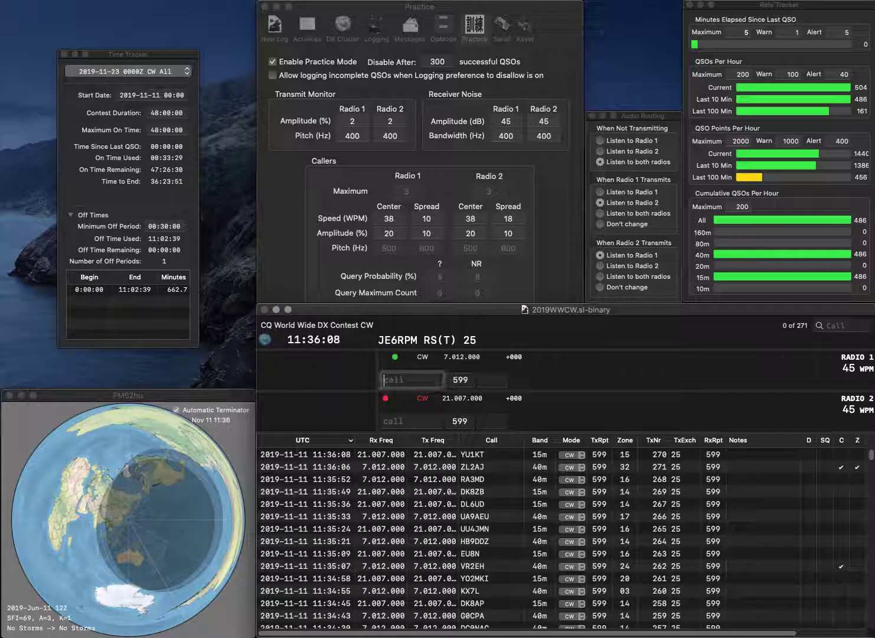
Step: Answer the Radio 1 caller with the partial call IS and the Radio 2 caller with the partial call W8Z
type("I5")
key("Return")
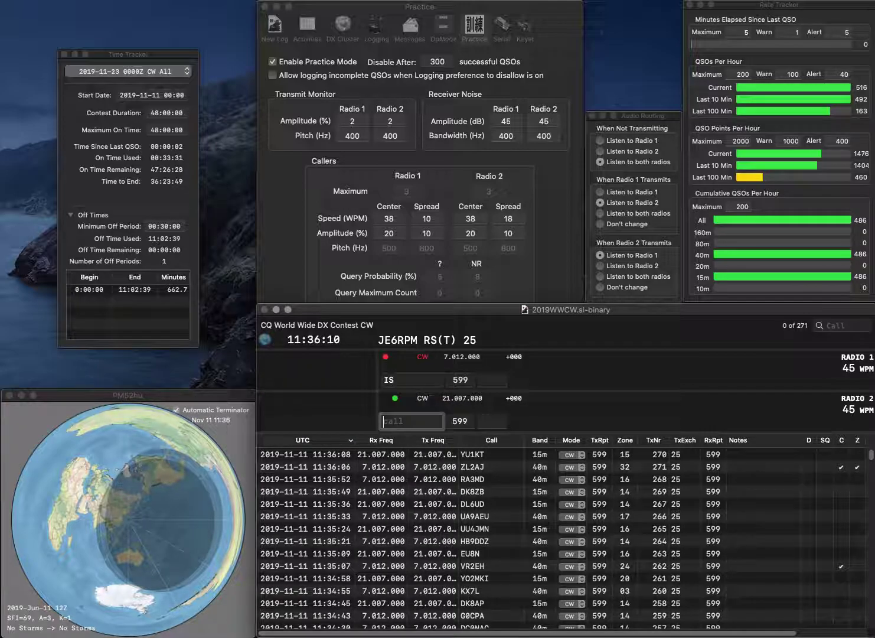
type("W8Z")
key("Return")
Step: Change the partial call on Radio 1 to SUA and send it to query the caller again
type("ASU")
type("A")
key("Left")
key("Left")
key("Left")
key("BackSpace")
key("BackSpace")
key("BackSpace")
key("Return")
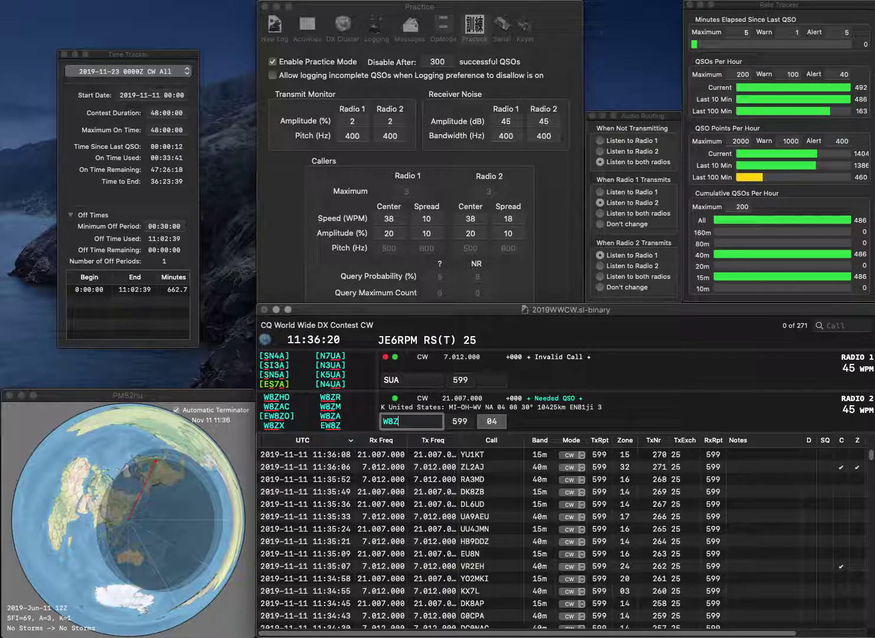
type("PF")
key("Return")
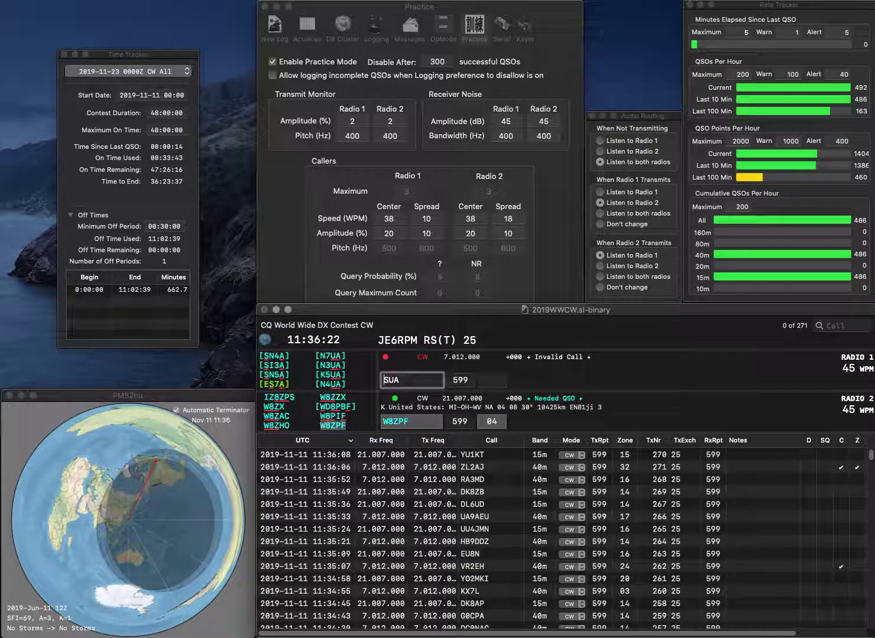
type("IU")
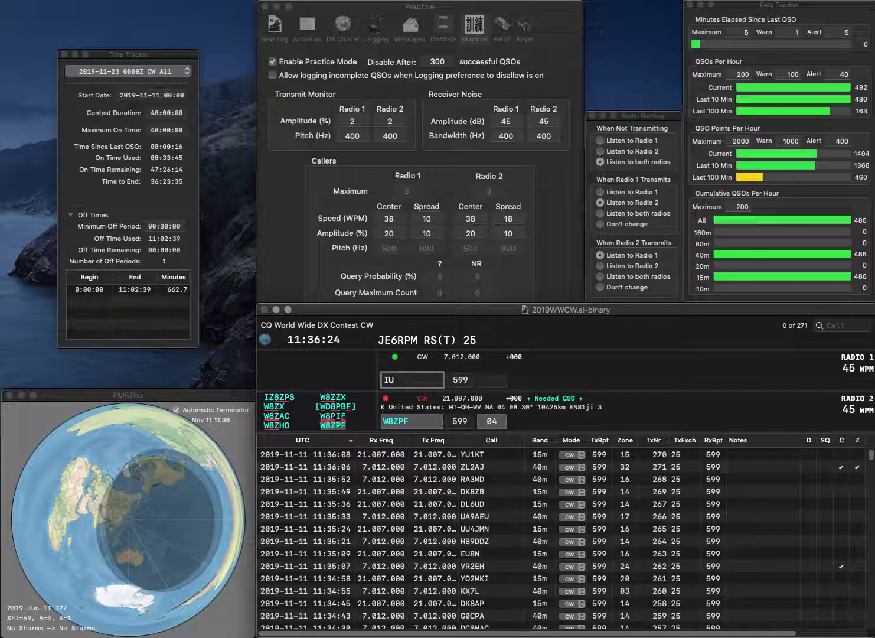
type("5ASA")
key("Return")
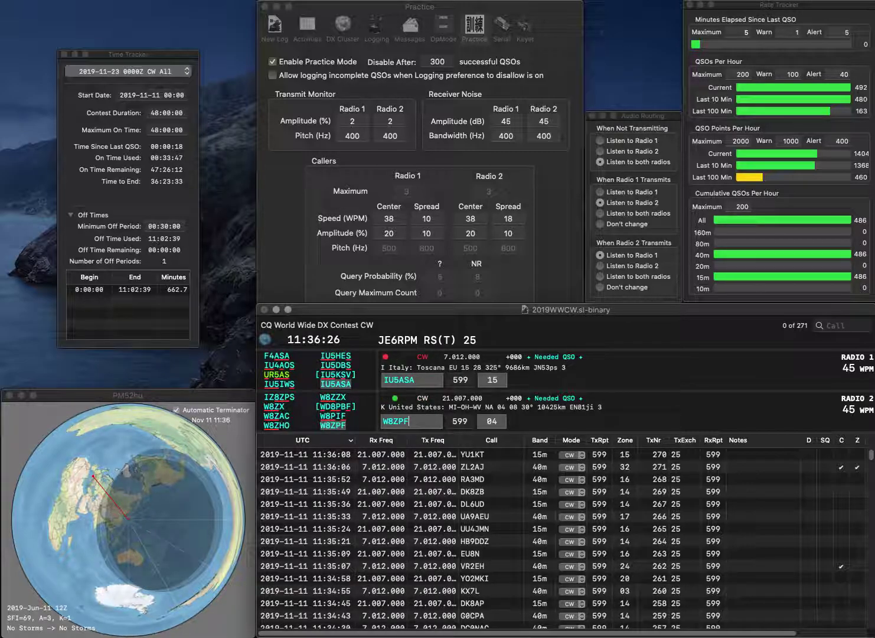
key("Return")
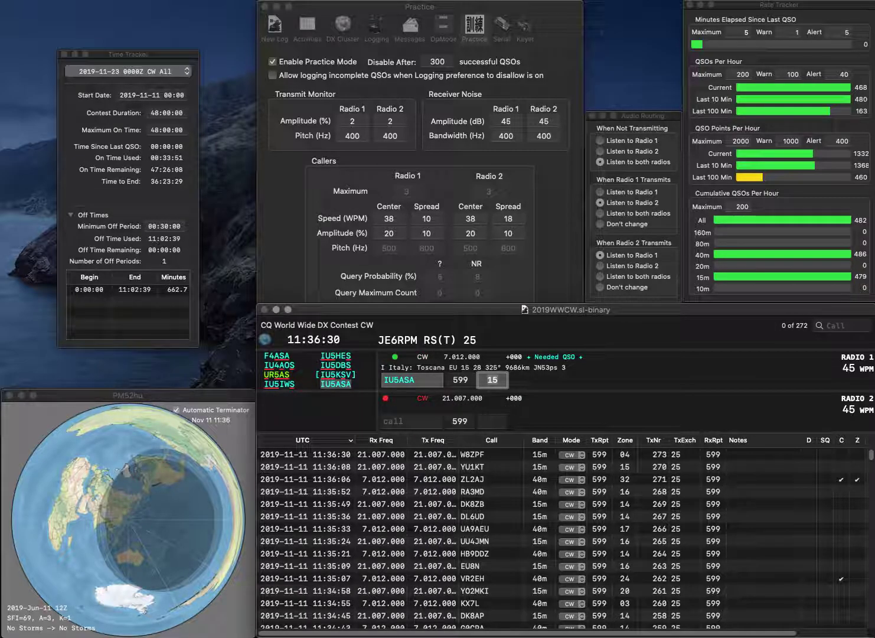
key("Return")
type("K1")
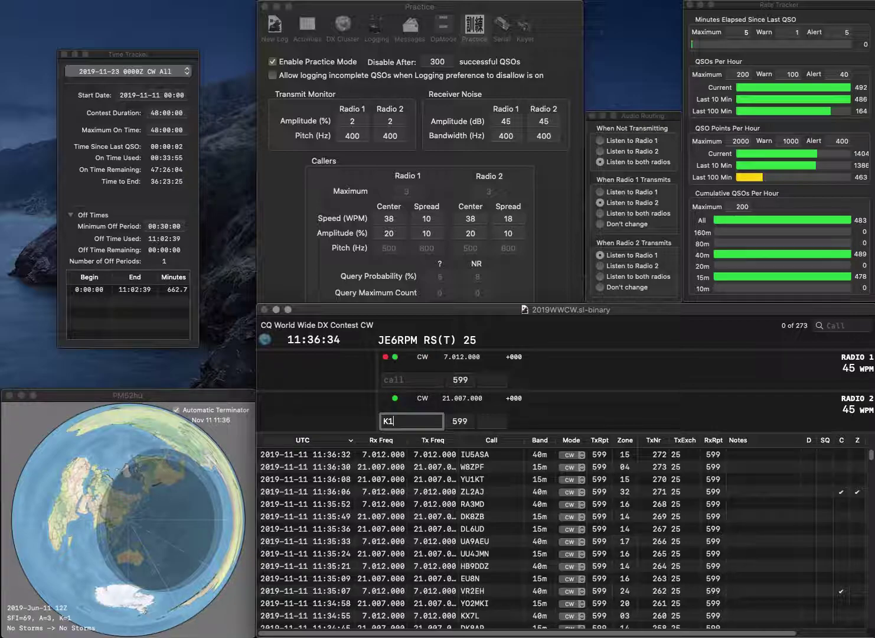
type("XM/5")
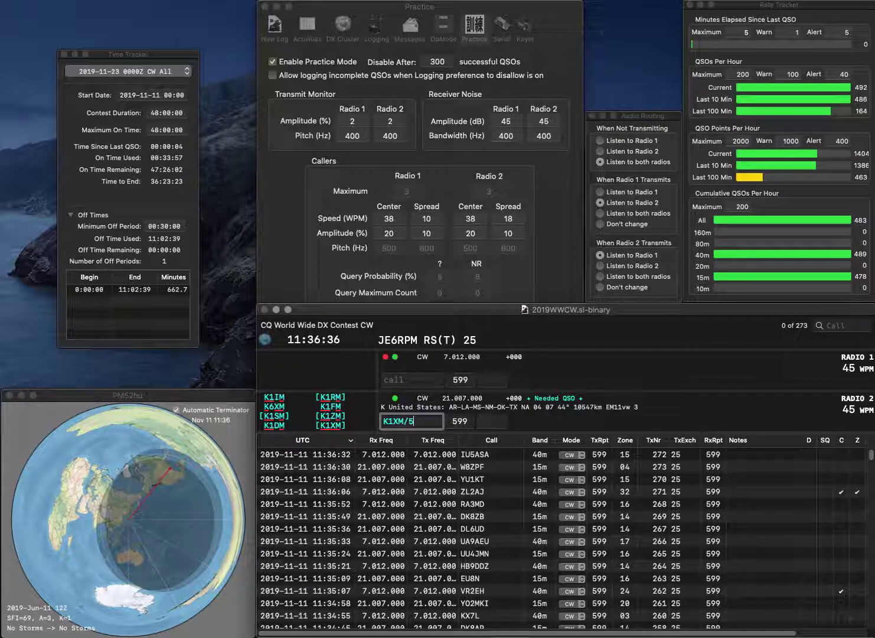
key("BackSpace")
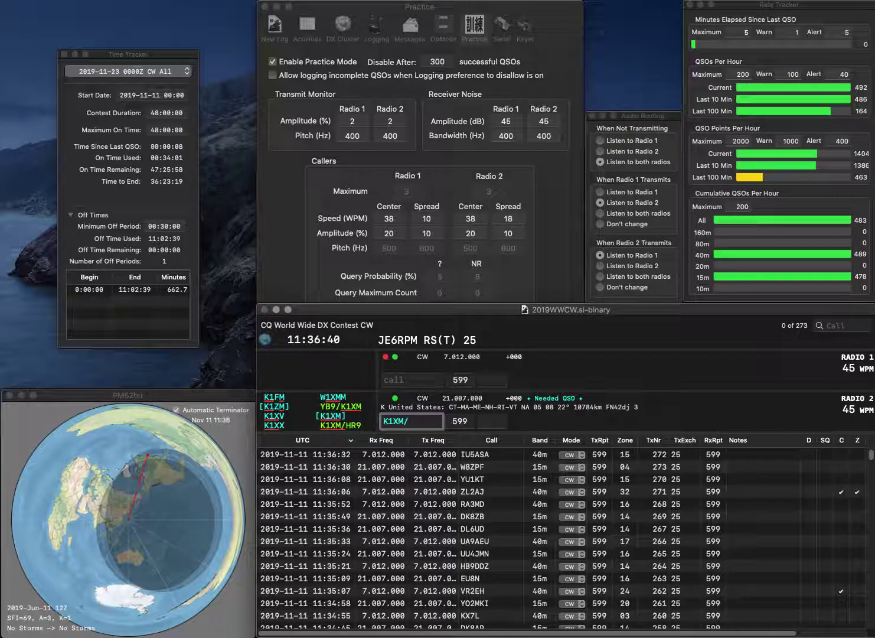
type("HR9")
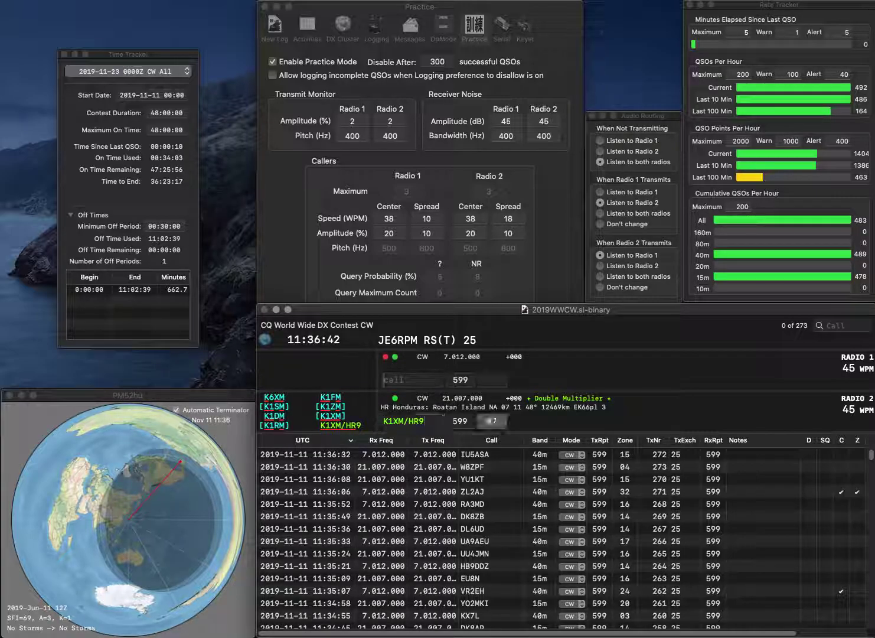
key("Return")
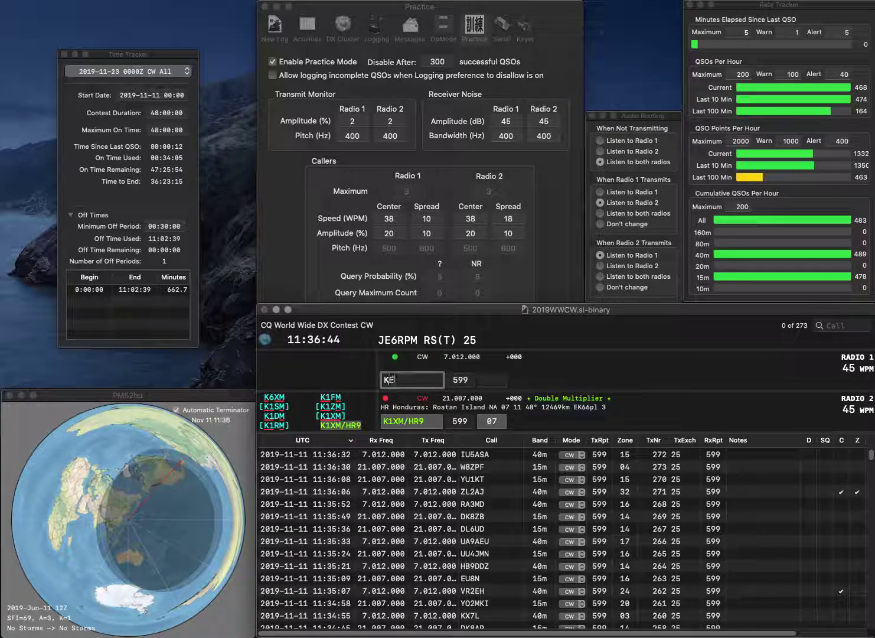
type("KE7JZE")
key("Return")
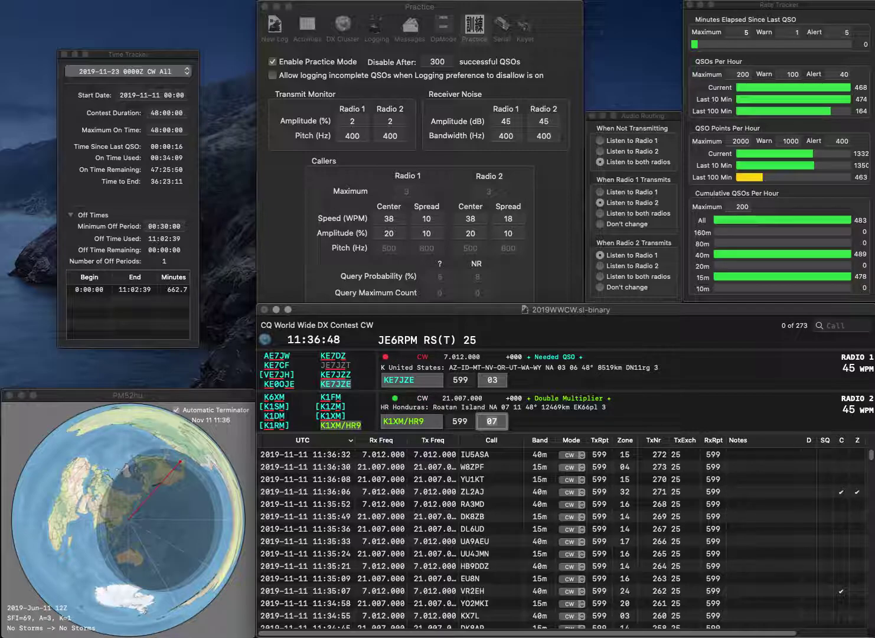
key("Return")
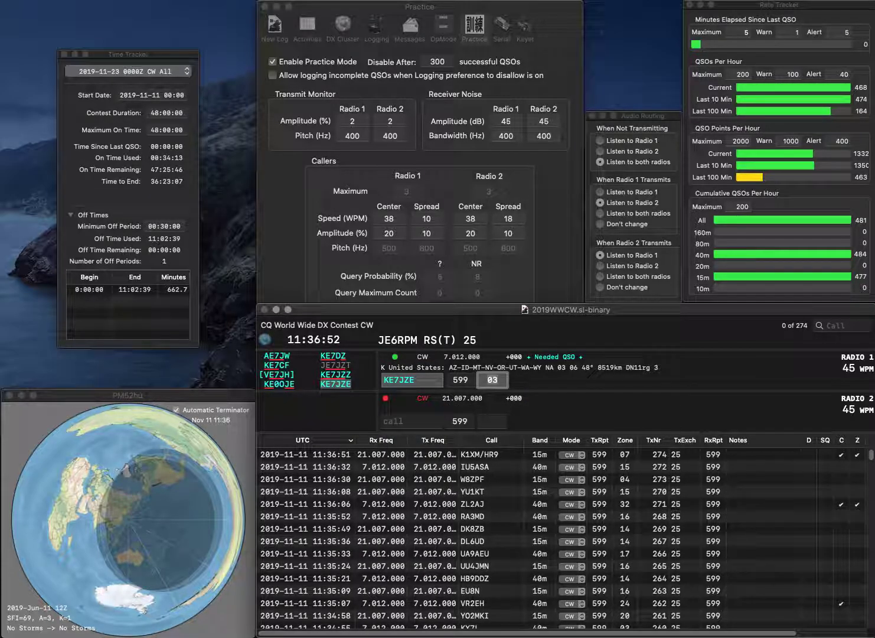
key("Return")
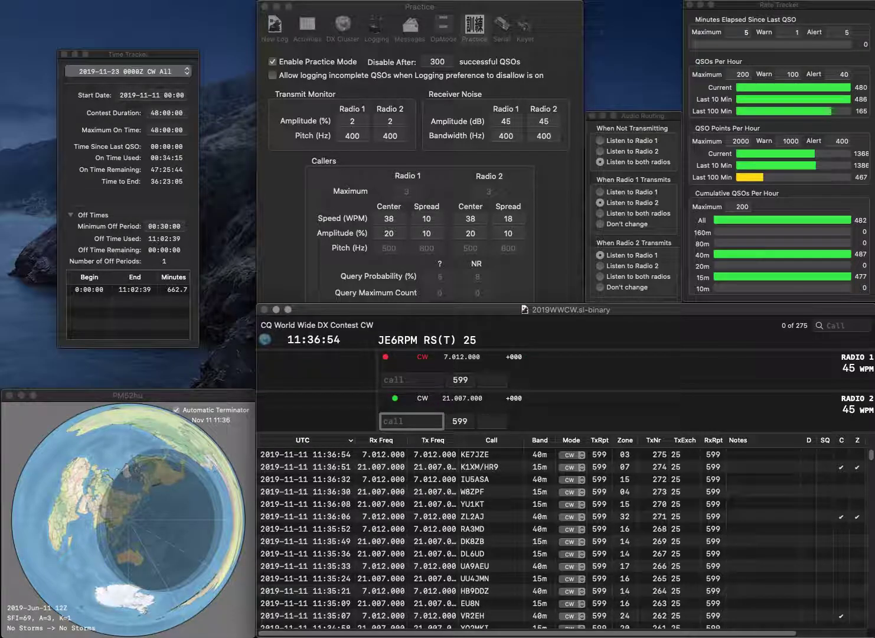
type("KW")
key("Return")
type("RN3")
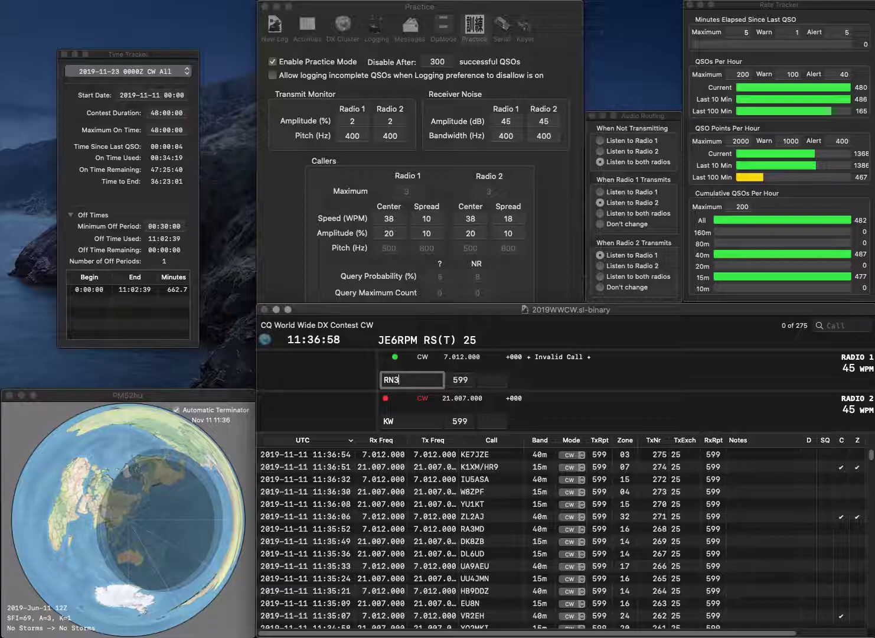
type("ZJJ")
key("Return")
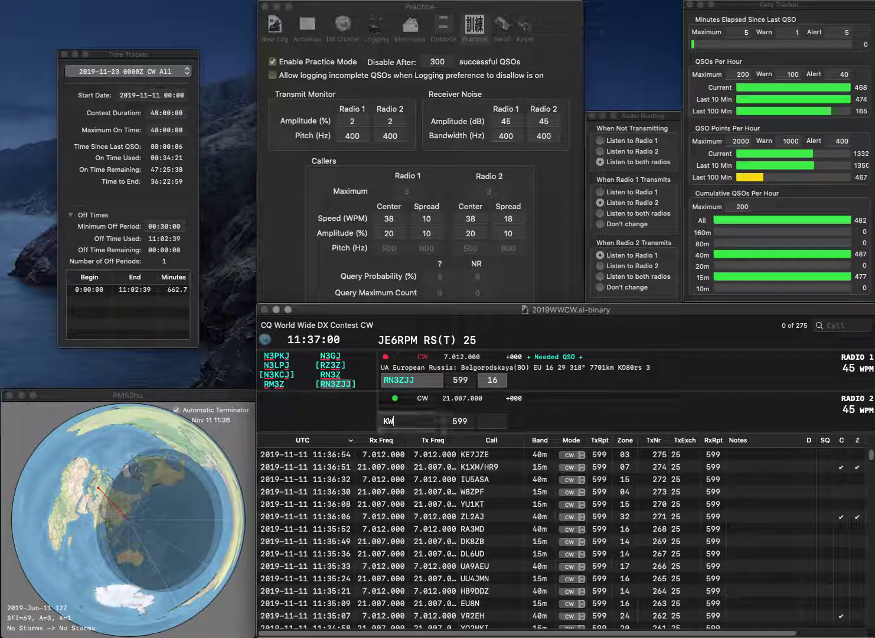
Step: Query the Radio 2 caller again with the partial call K4, and log the RN3ZJJ contact on Radio 1
key("BackSpace")
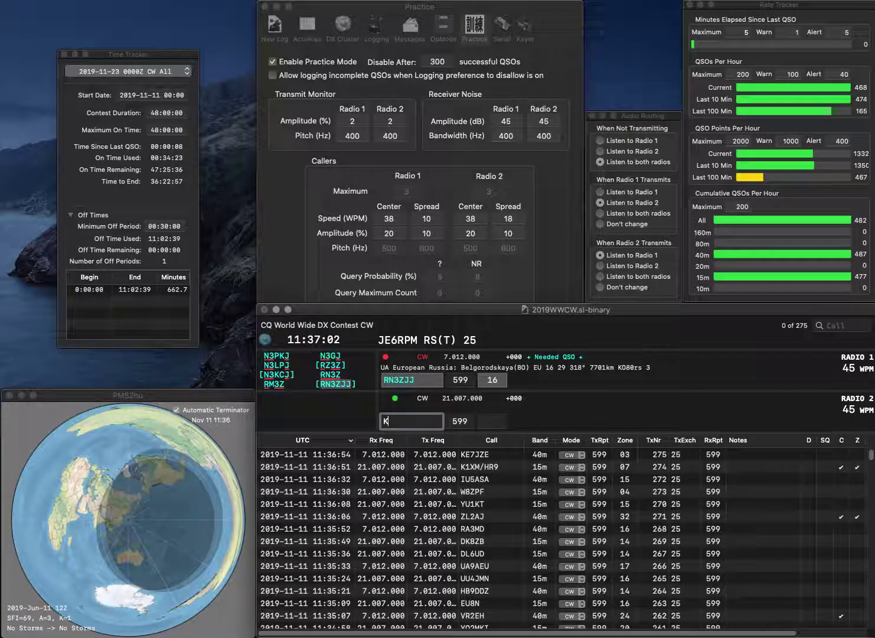
type("4")
key("Return")
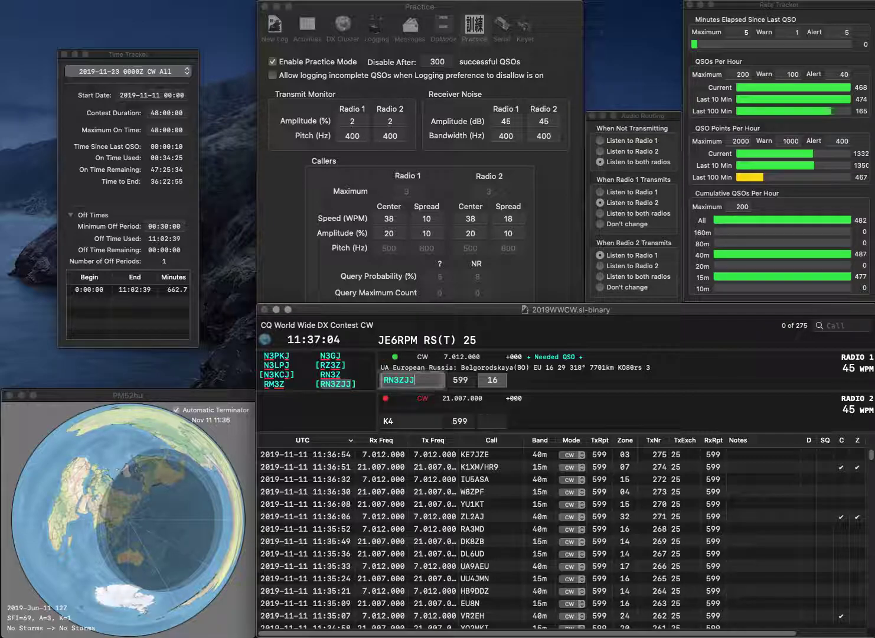
key("space")
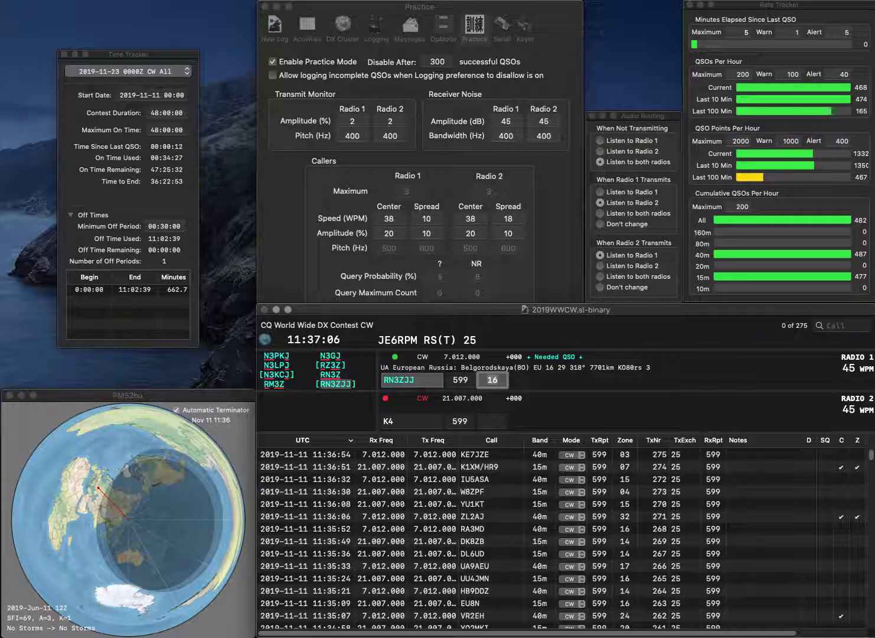
key("Return")
type("WDW")
key("Left")
key("Left")
key("Left")
key("BackSpace")
type("5")
key("Return")
type("4U")
key("Left")
key("Left")
type("WD")
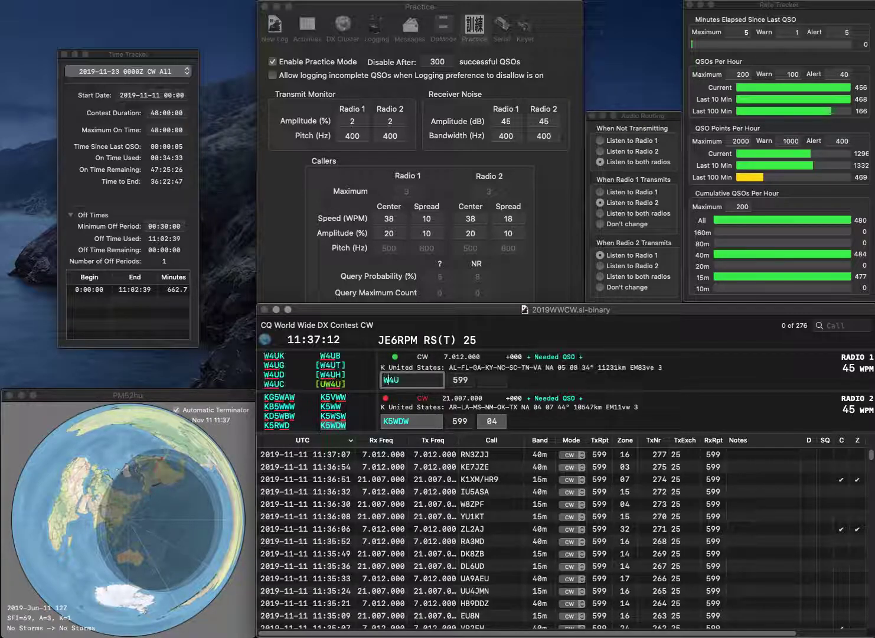
key("Return")
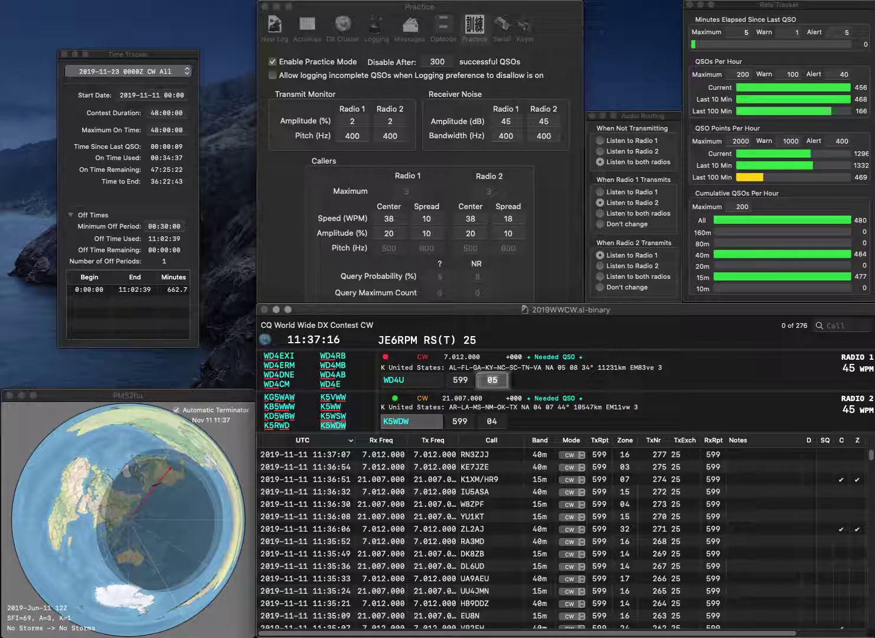
key("Return")
key("BackSpace")
type("2")
key("Delete")
type("V")
key("Return")
Step: Answer the Radio 2 caller as W1BNC, and log it along with the W2VU contact on Radio 1
type("5")
key("BackSpace")
type("1BNC")
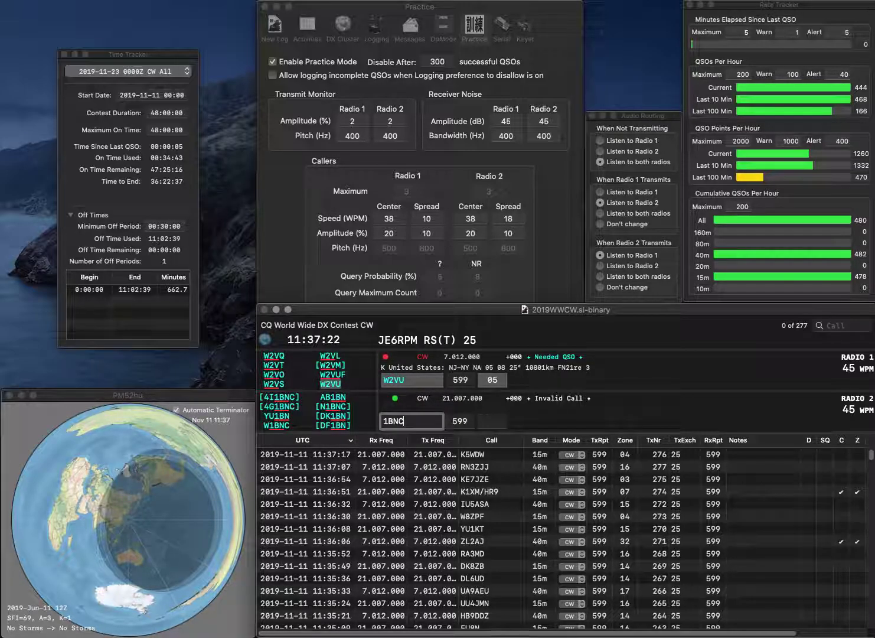
key("Home")
type("W")
key("Return")
key("Tab")
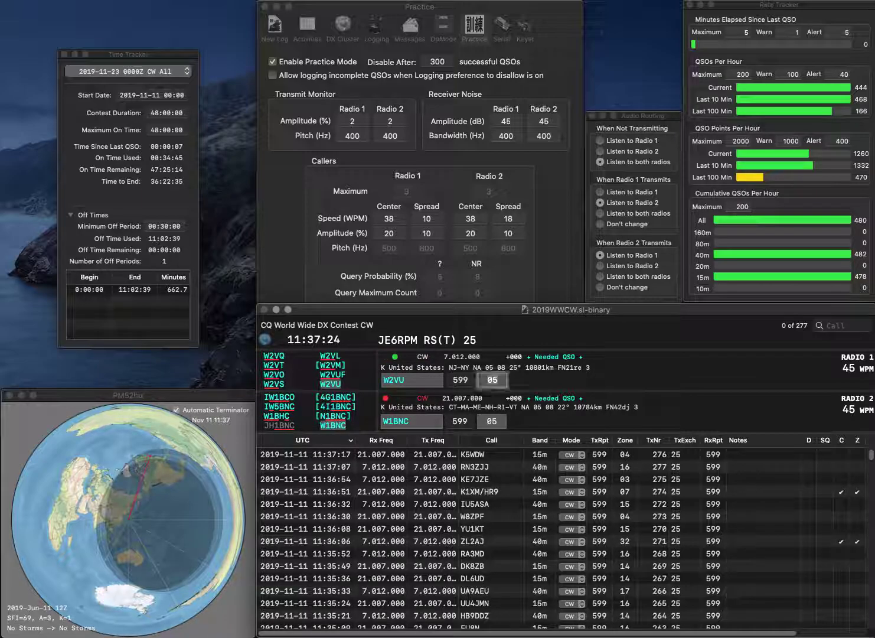
key("Return")
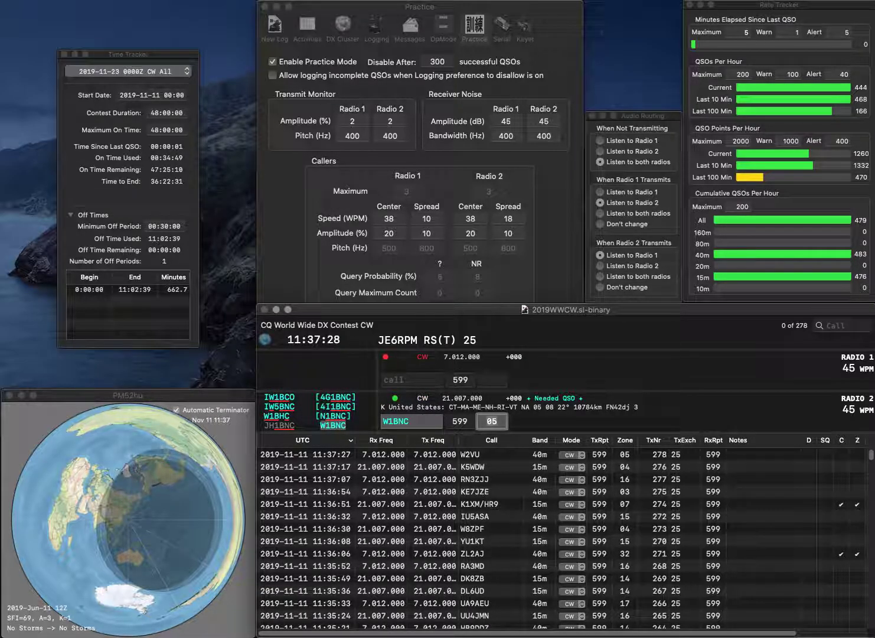
key("Return")
Step: Answer the Radio 1 caller as EA2OK and the Radio 2 caller as YC9DE, and log both contacts
type("EA2OK")
key("Return")
type("C9DE")
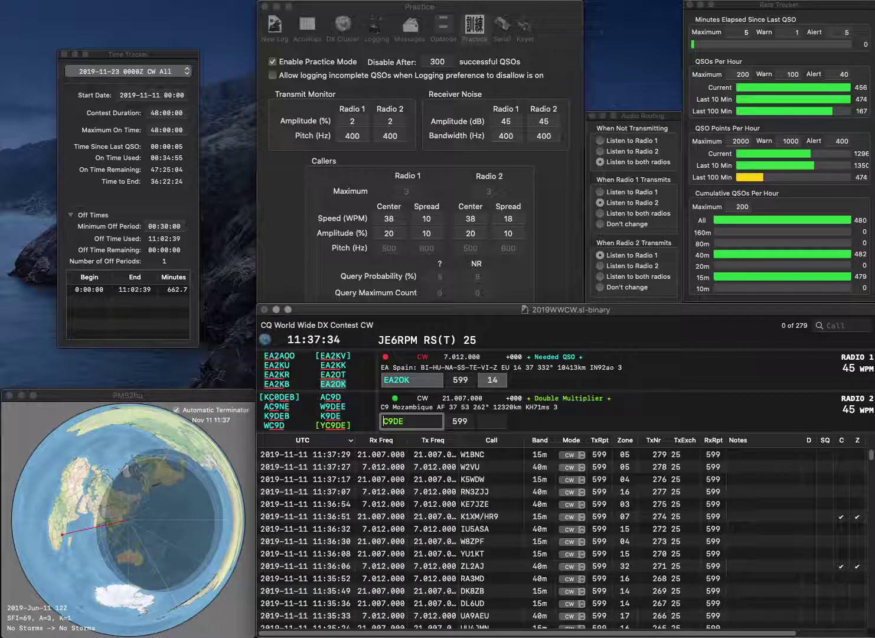
key("Home")
type("Y")
key("Return")
key("space")
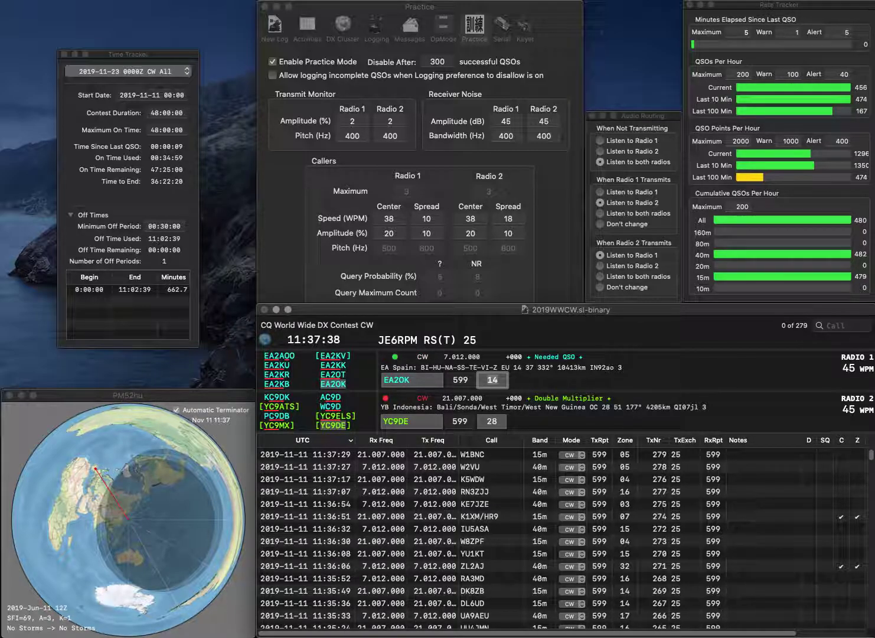
key("Return")
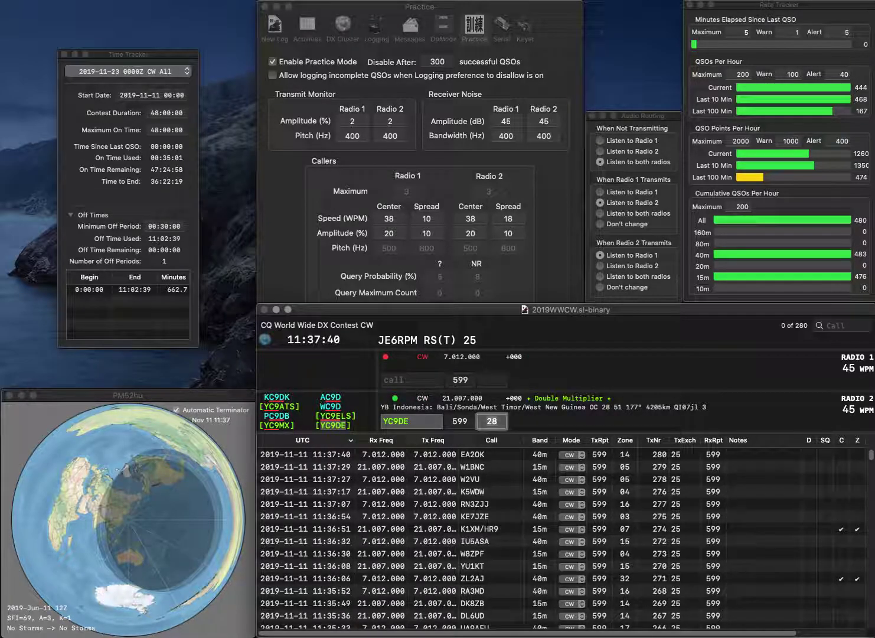
key("Return")
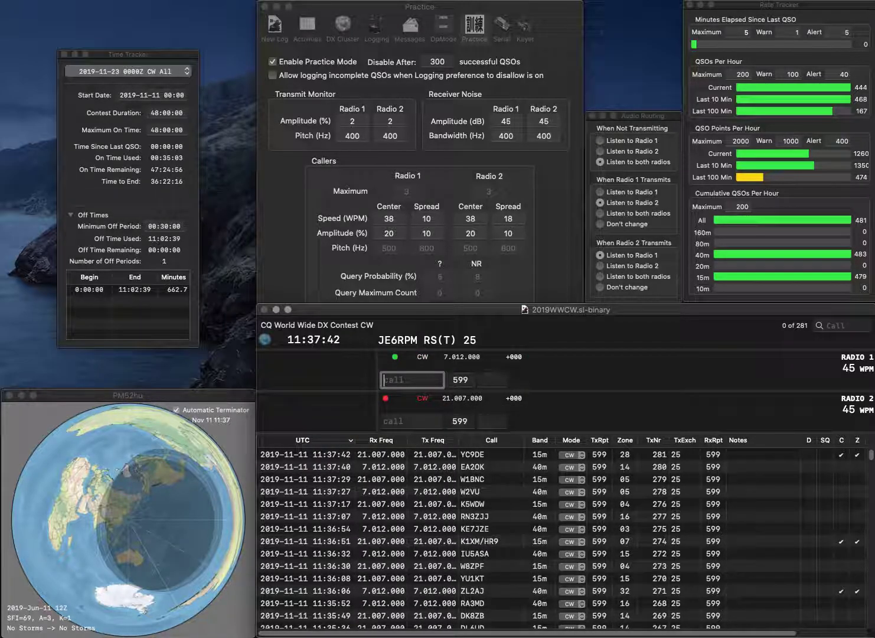
Step: Answer the Radio 1 caller as UW5ZM and the Radio 2 caller as K8LF, and log both contacts
type("UW5ZM")
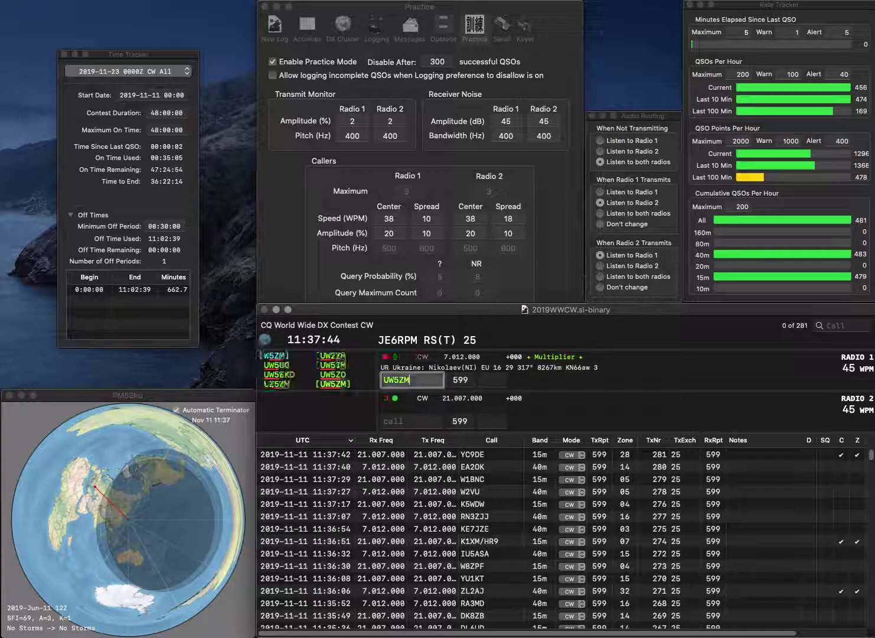
key("Return")
type("K8")
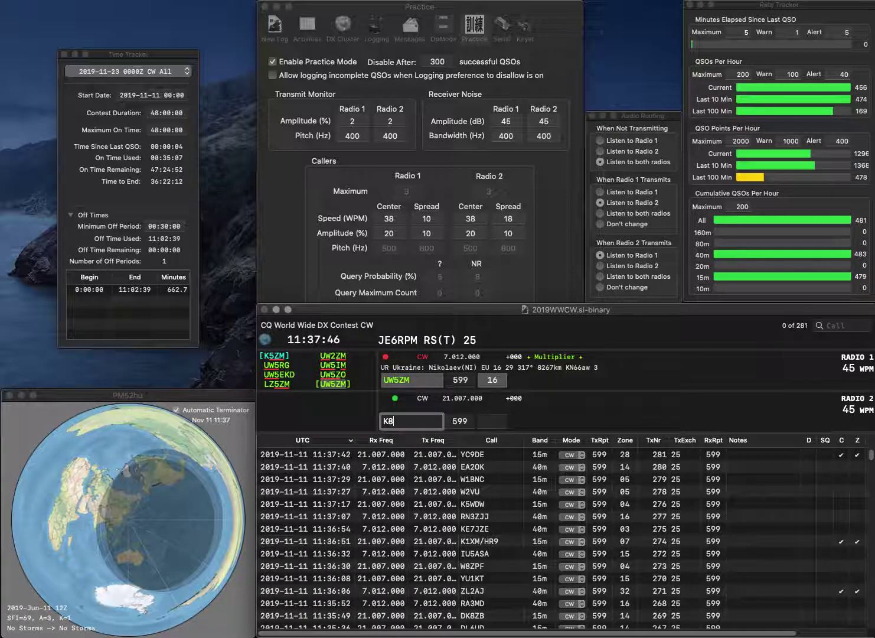
type("LF")
key("Return")
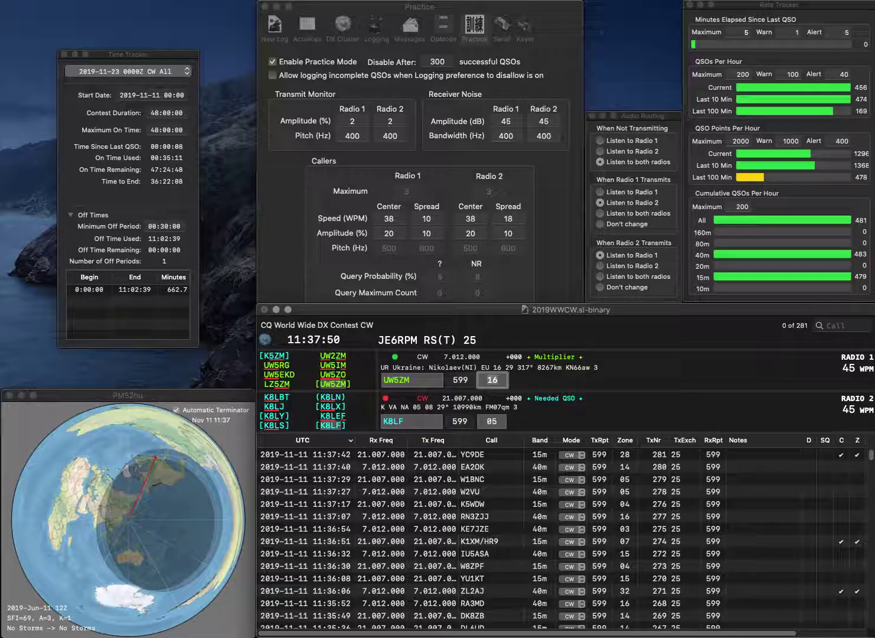
key("Return")
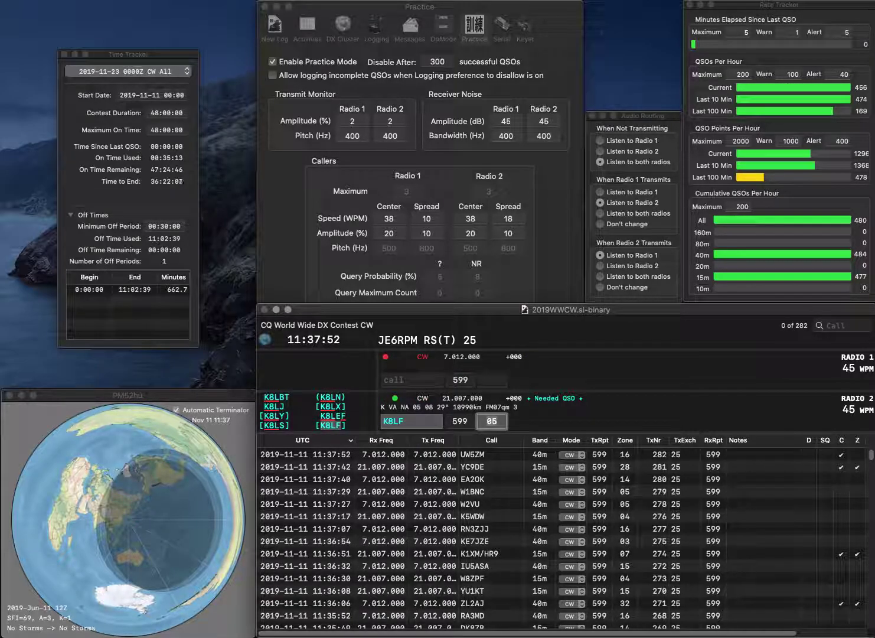
key("Return")
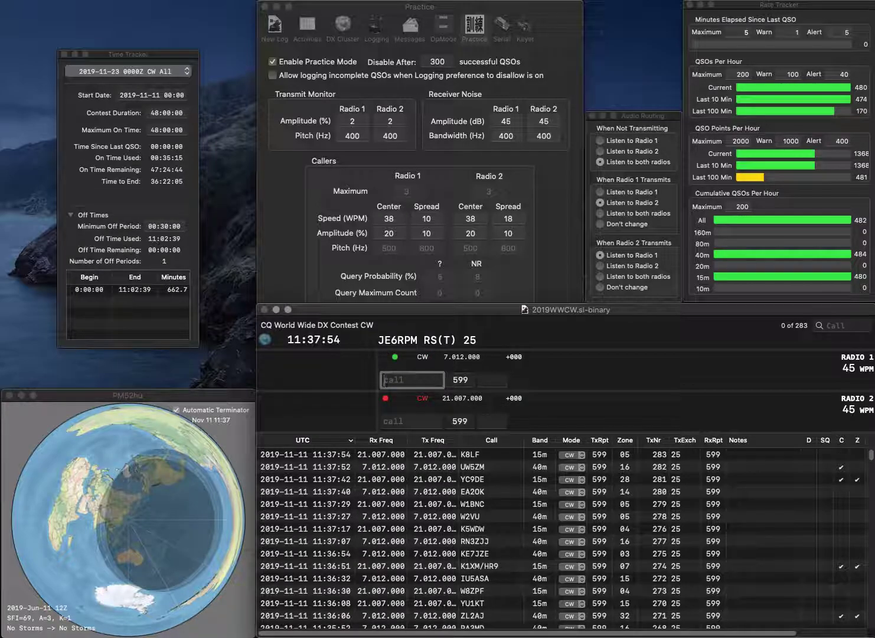
Step: Answer the Radio 1 caller as SP6DXM, and correct the call to SP6BXM
type("OP6DXM")
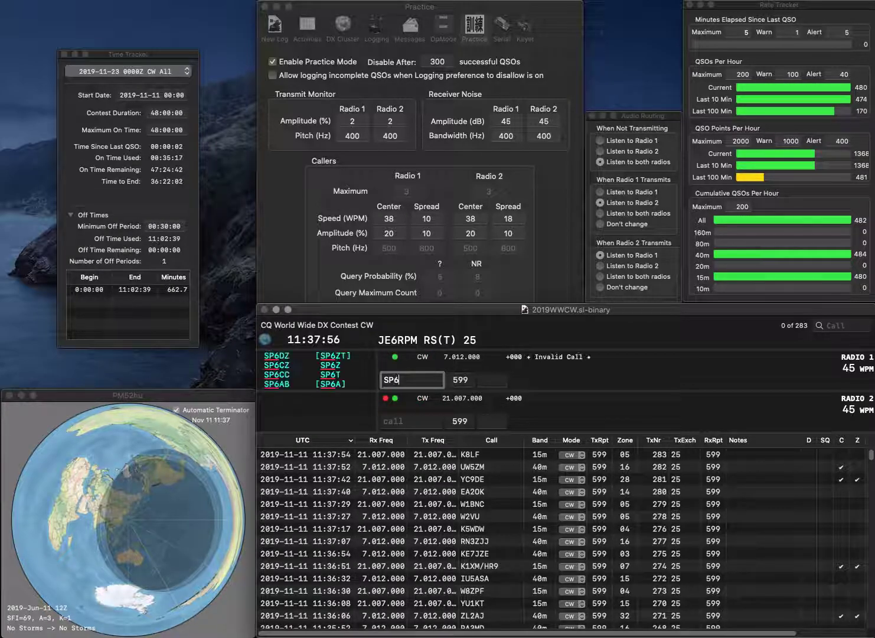
key("Return")
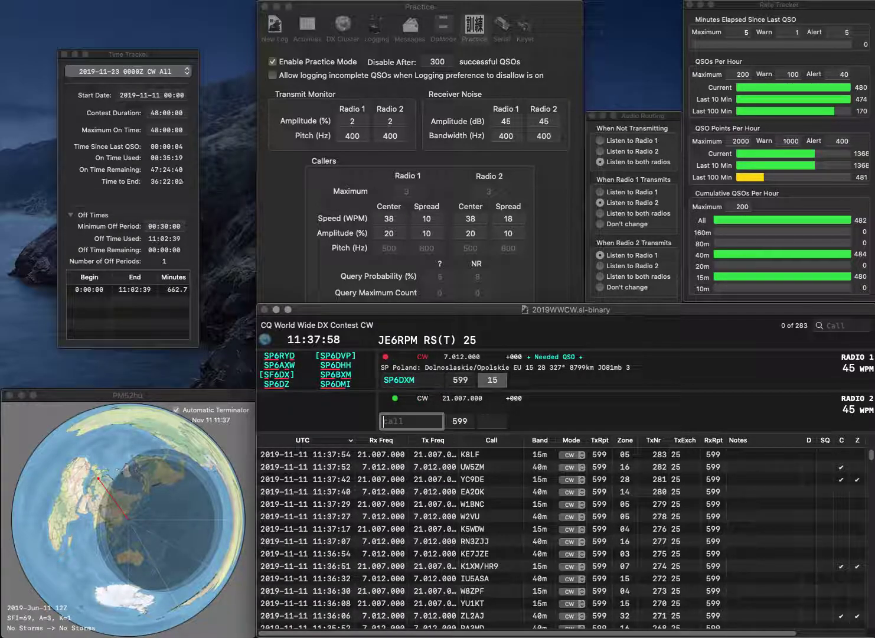
key("Up")
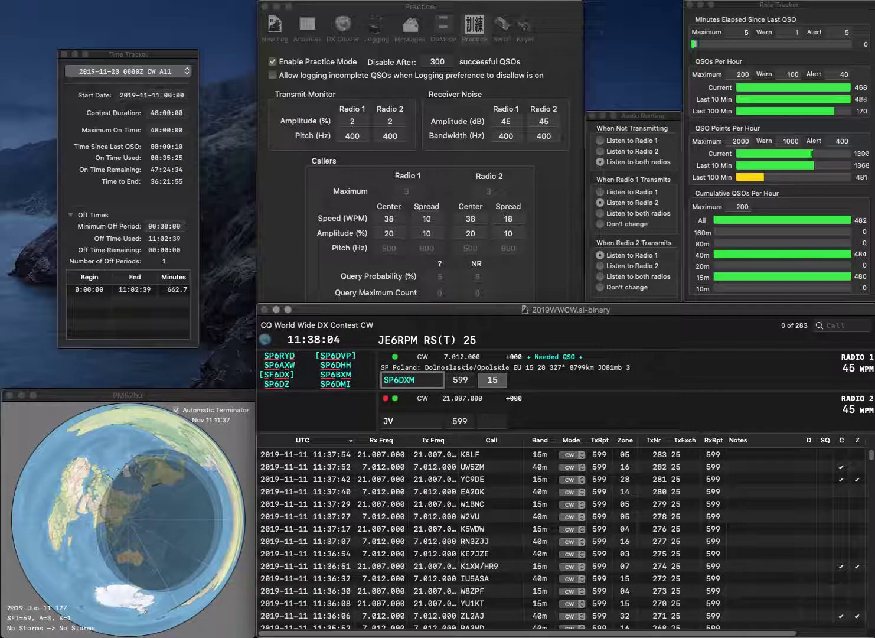
key("BackSpace")
type("B")
key("Return")
type("YB1")
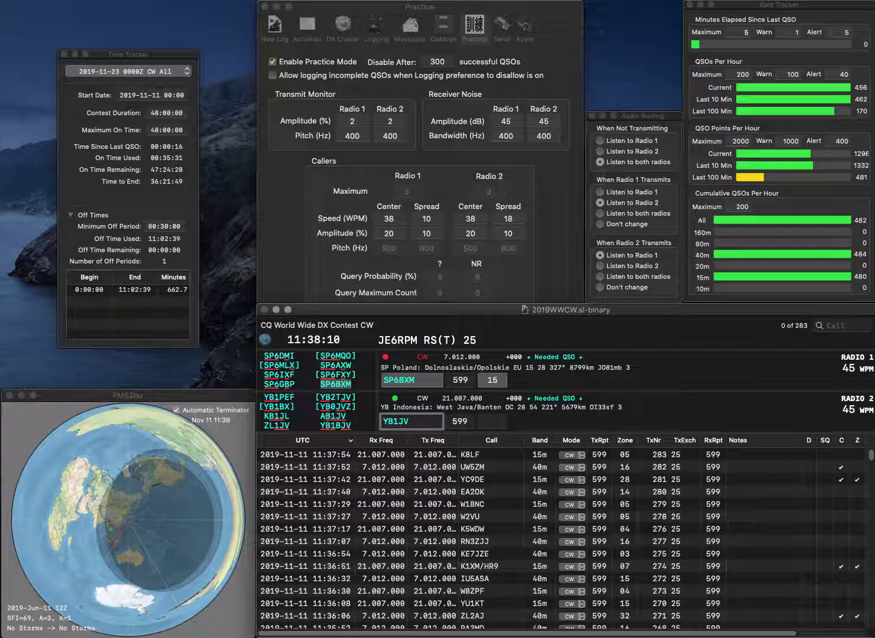
type("B")
key("Return")
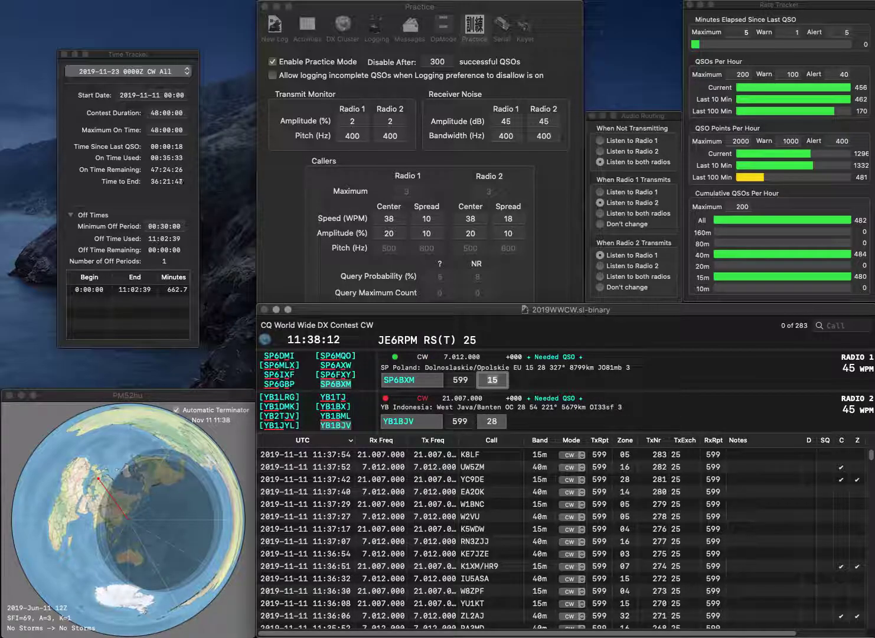
key("Return")
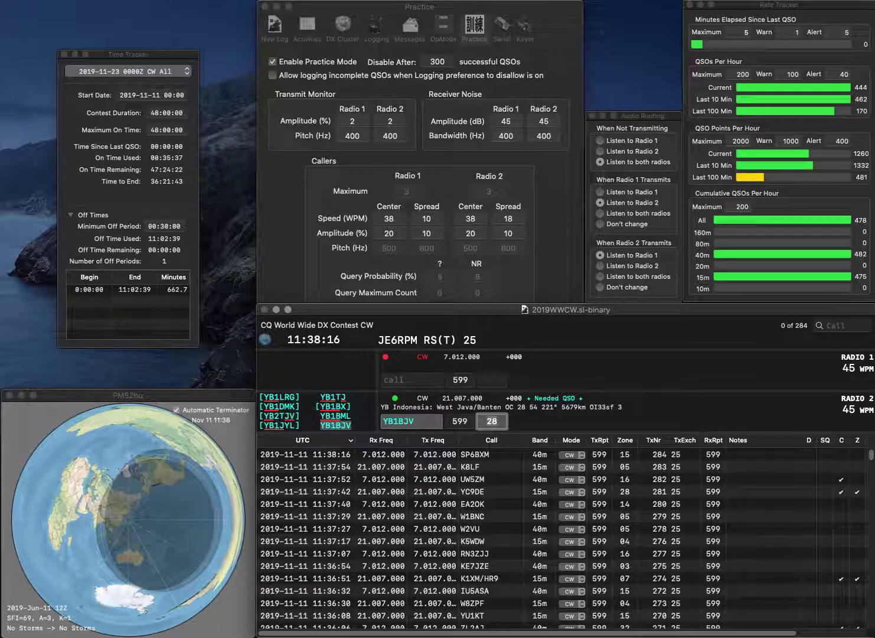
key("Return")
Step: Answer the Radio 1 caller as OL250VEK and the Radio 2 caller as LZ7H, and log both contacts
type("OL2")
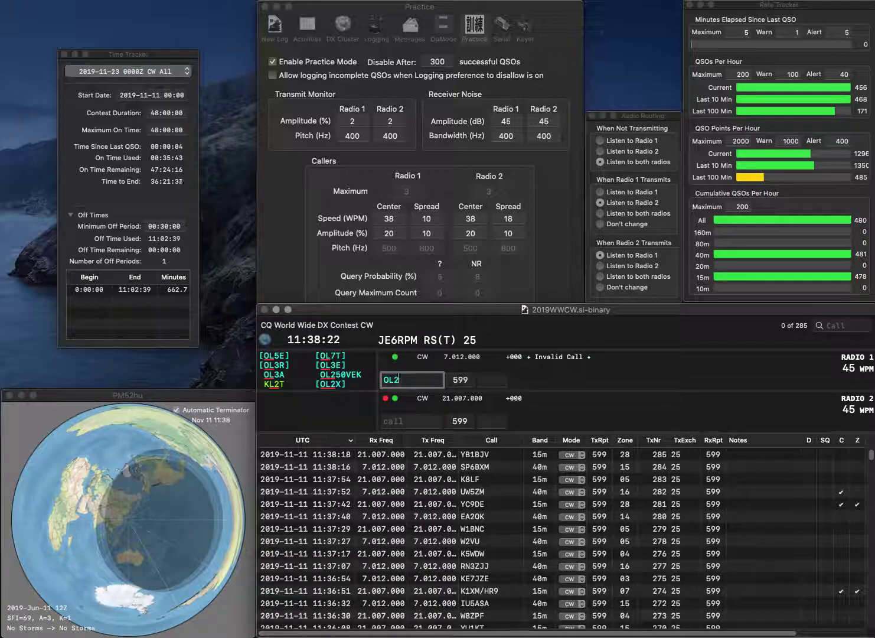
type("50VEK")
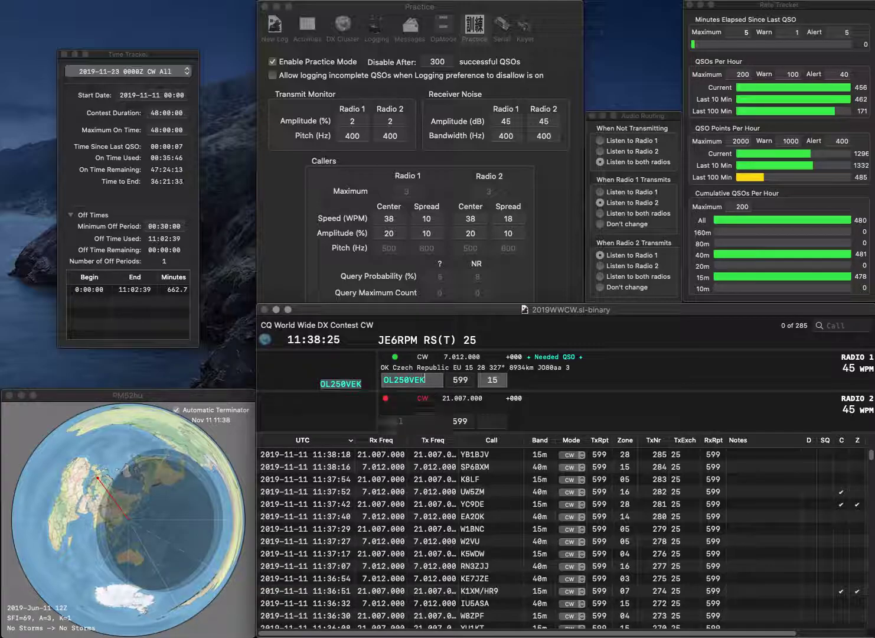
key("Return")
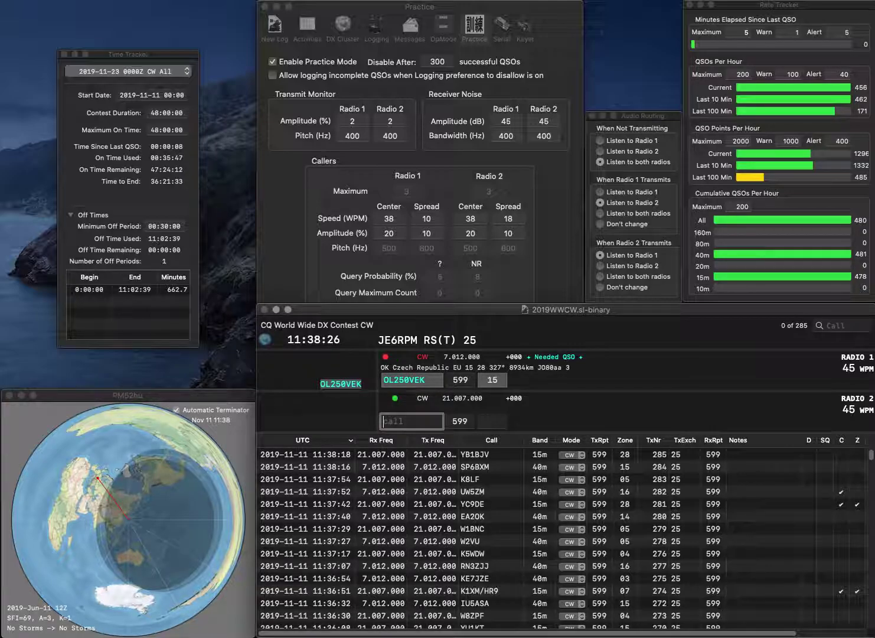
type("LZ7H")
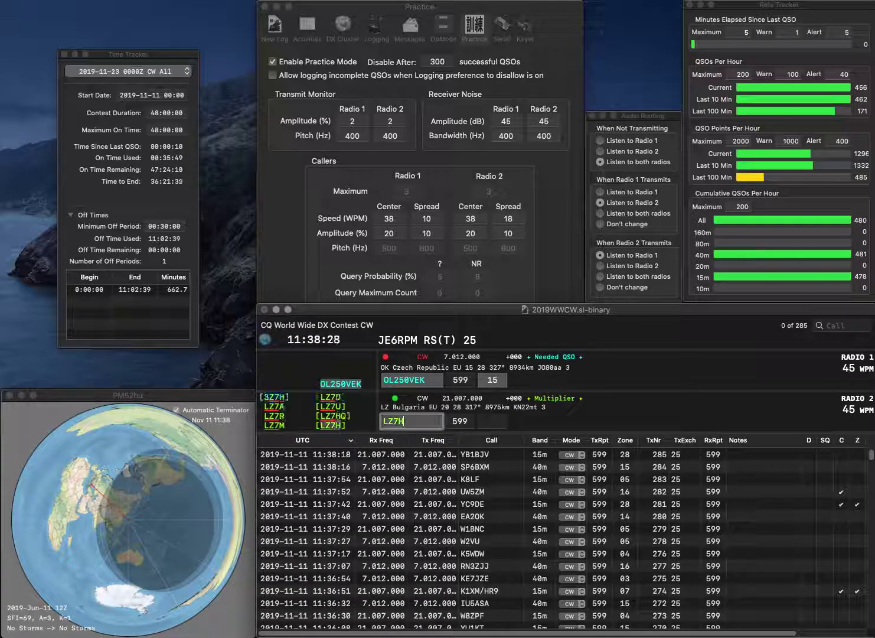
key("Return")
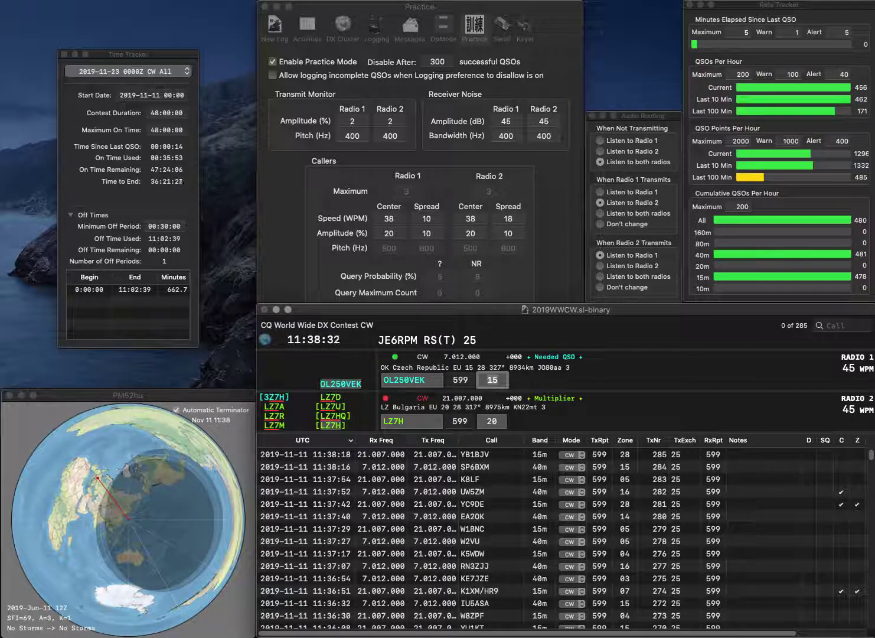
key("Return")
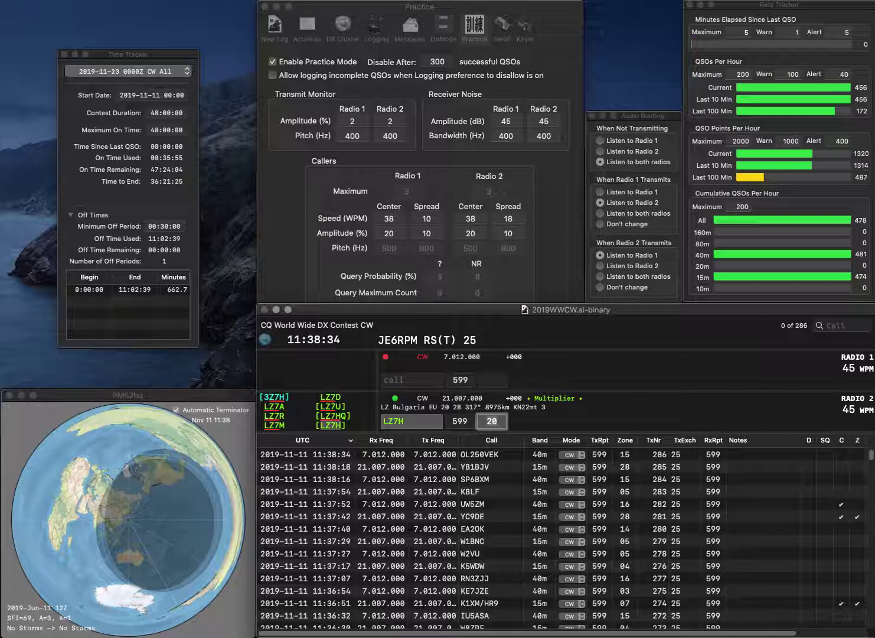
key("Return")
type("K3ZK")
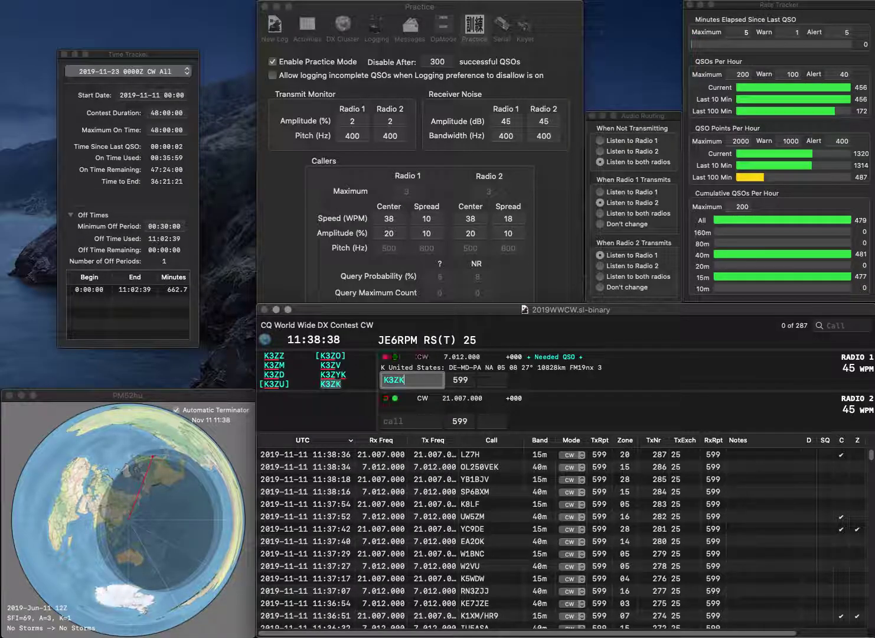
key("Return")
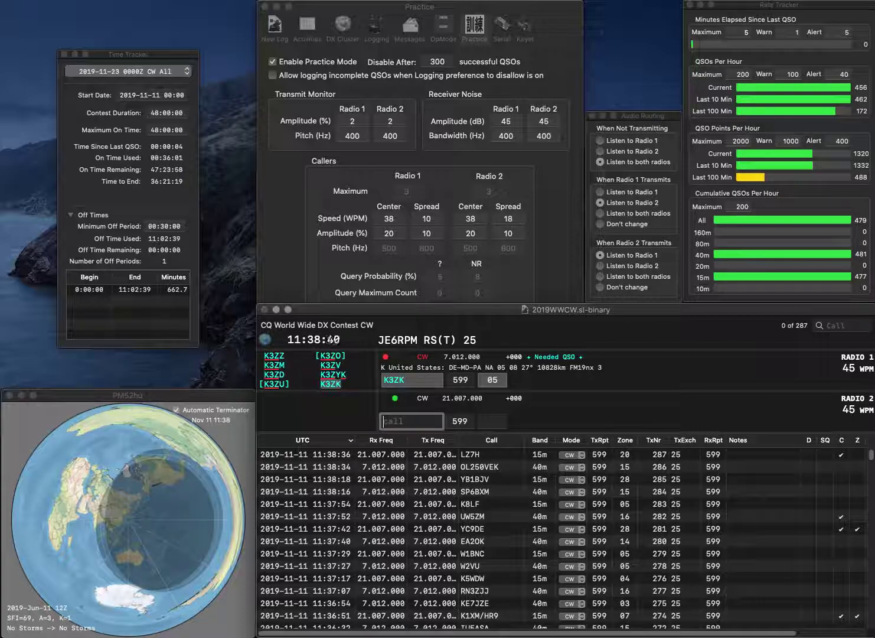
type("9BT")
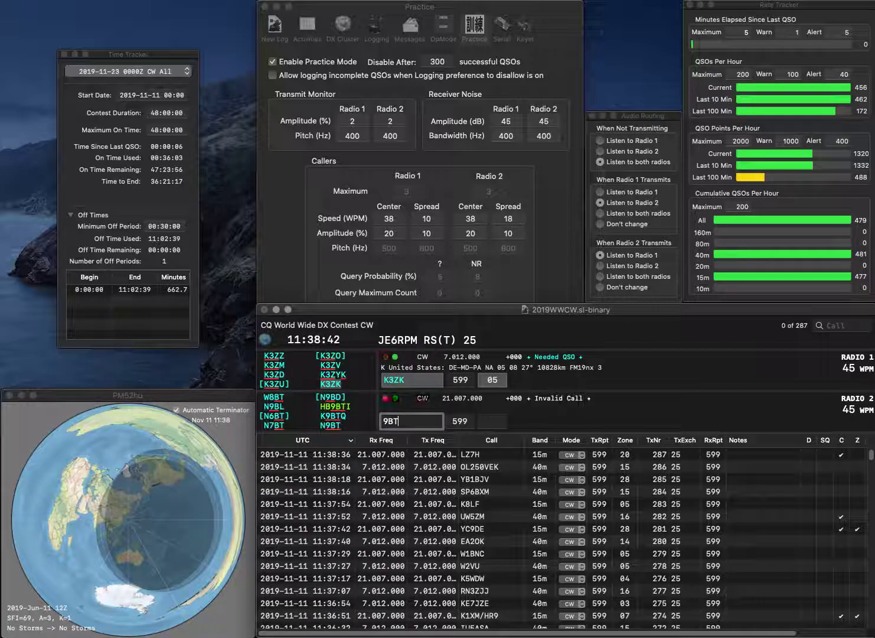
key("Return")
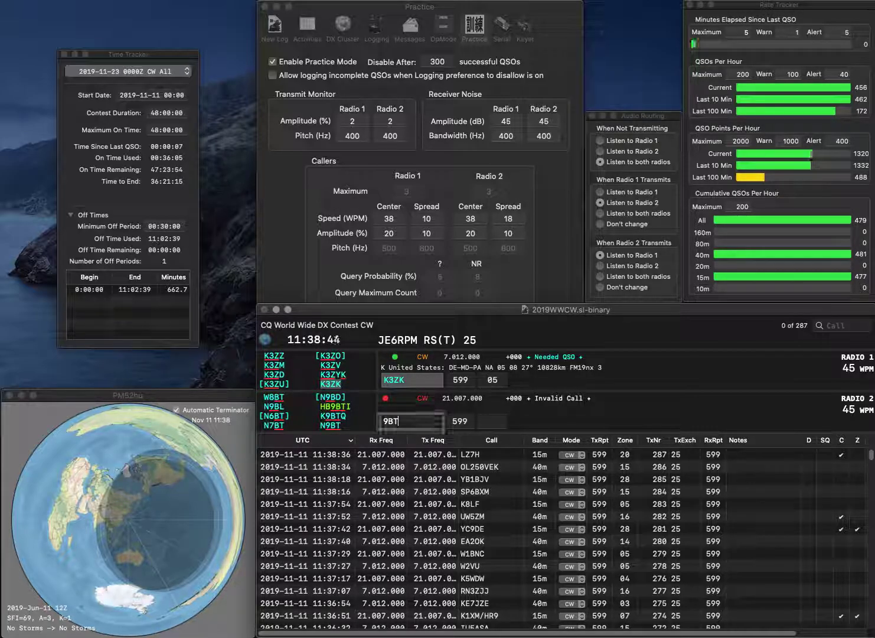
type("HB9")
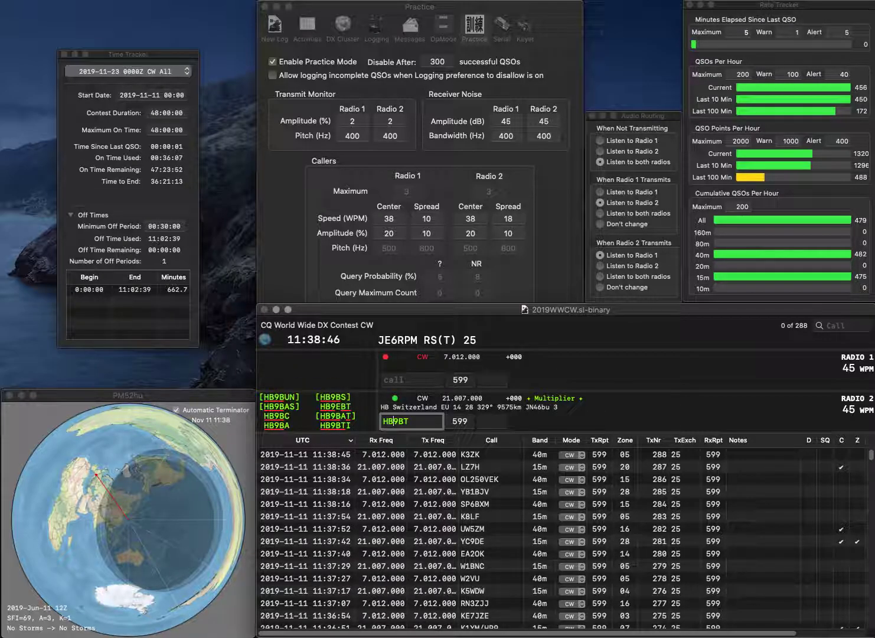
type("E")
key("Return")
Step: Answer the Radio 1 caller as HB9SLM
type("H9SL")
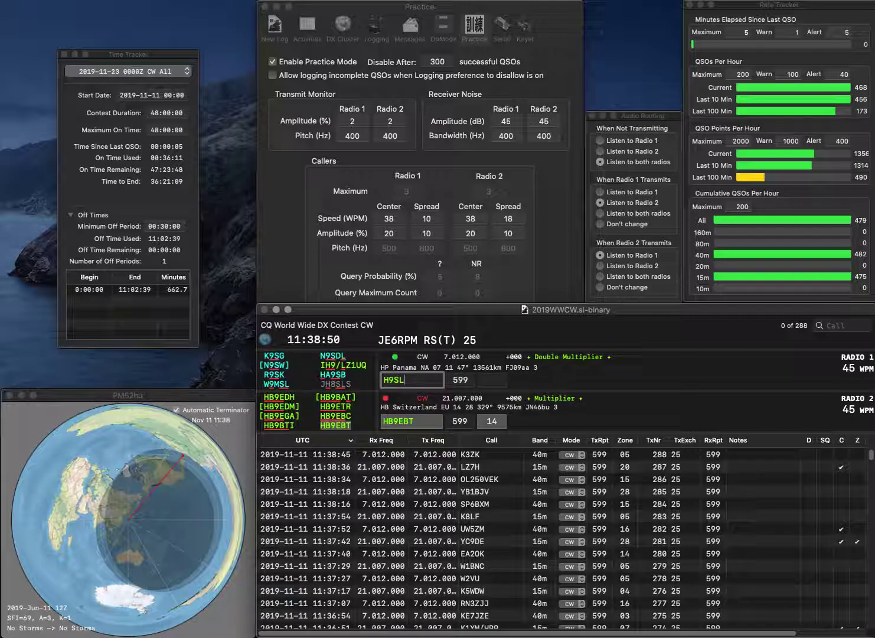
type("MB")
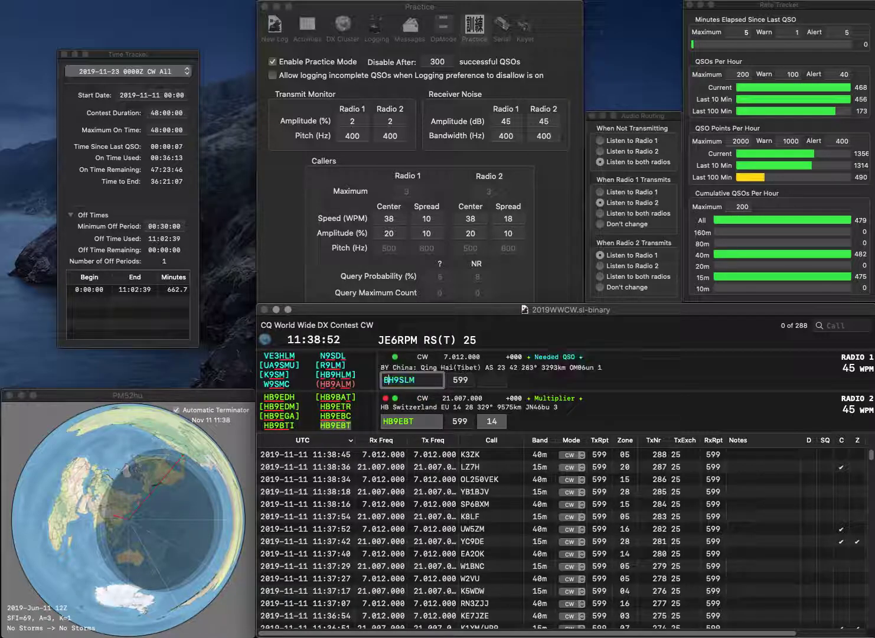
key("BackSpace")
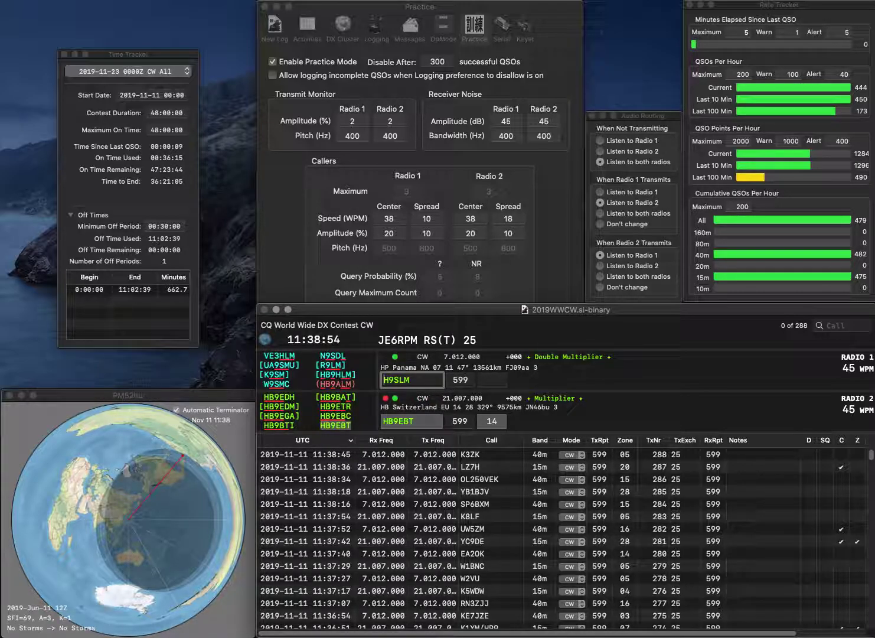
type("B")
key("Return")
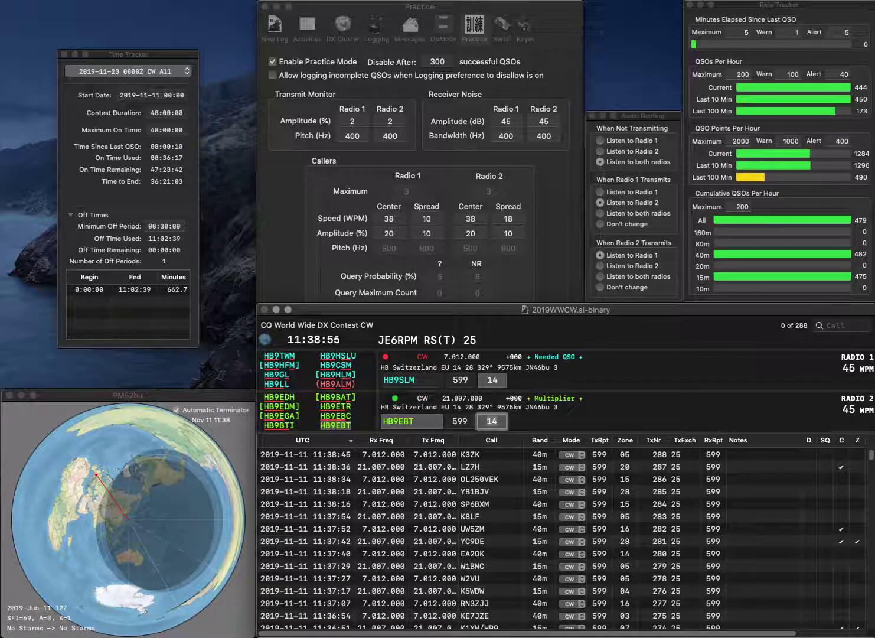
left_click(394, 380)
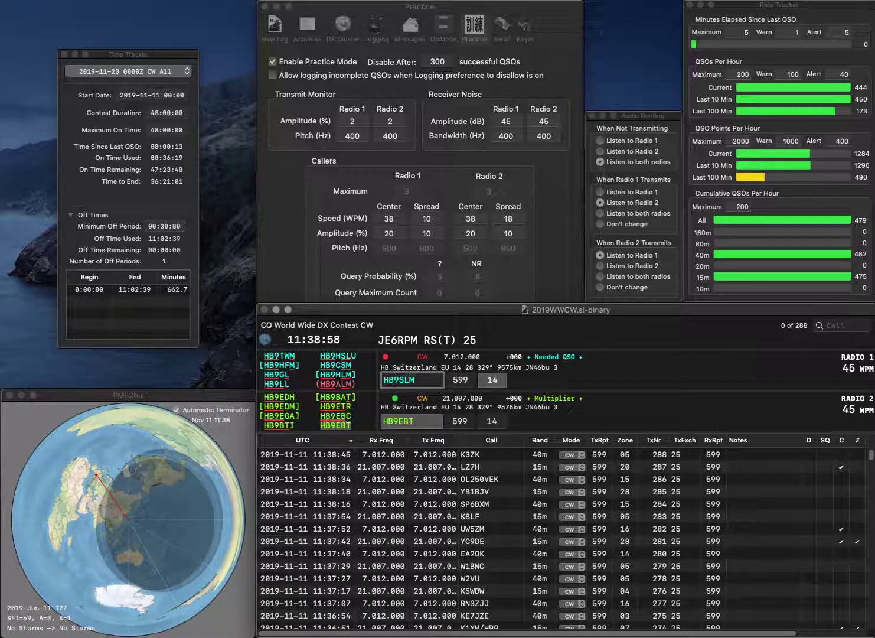
left_click(404, 379)
key("BackSpace")
type("H")
key("Return")
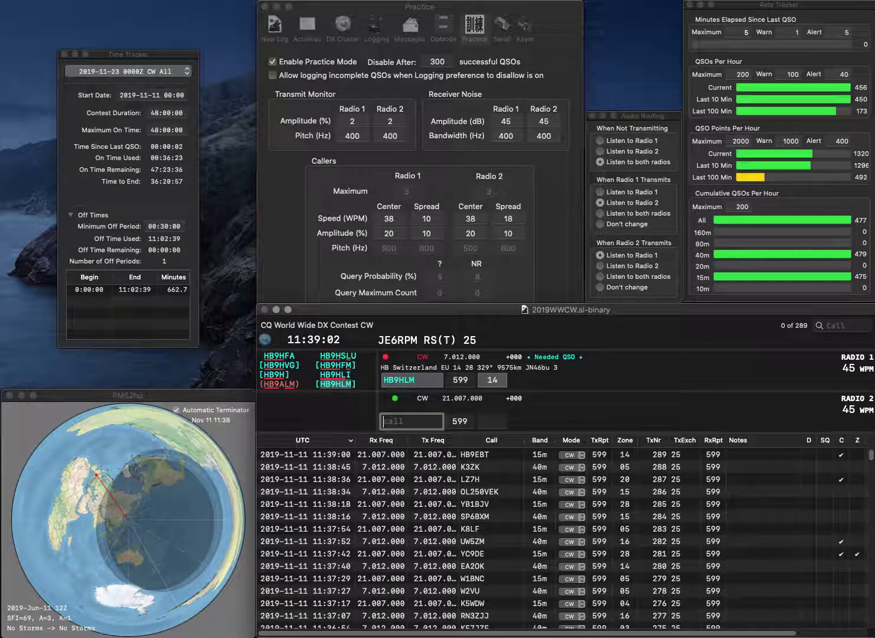
type("OM7R")
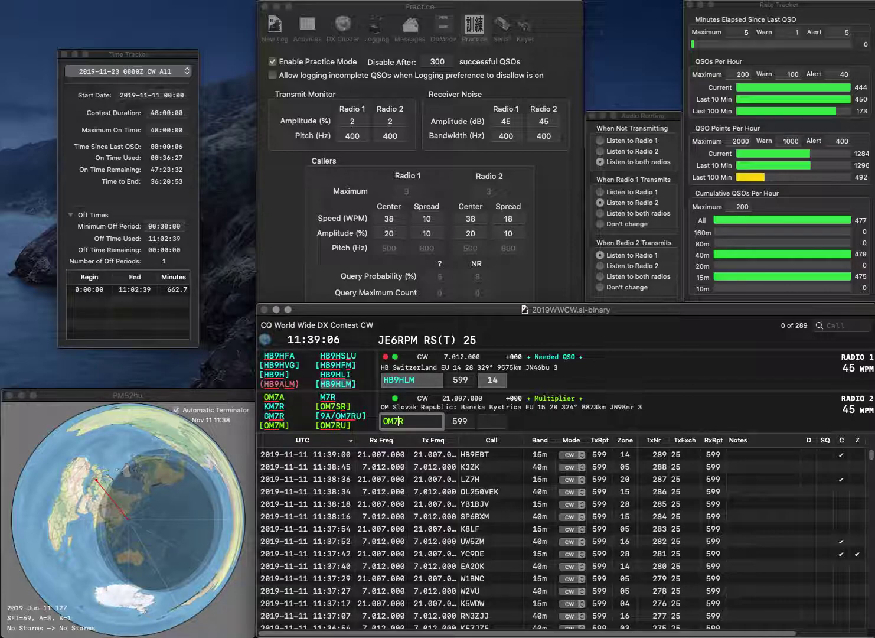
key("BackSpace")
type("8")
key("Return")
key("Return")
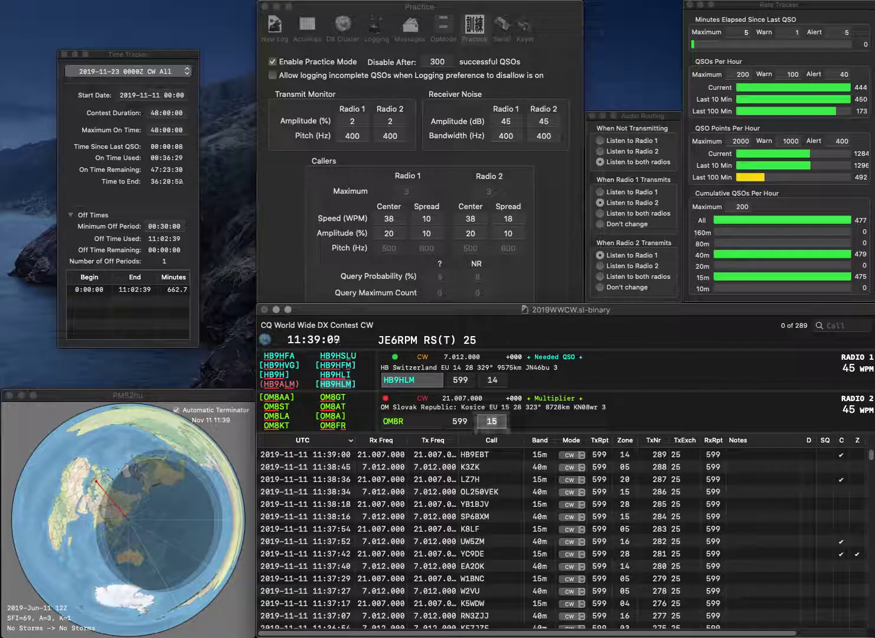
Step: Correct the Radio 2 call to OO7R and send it to the caller
key("Tab")
key("BackSpace")
key("BackSpace")
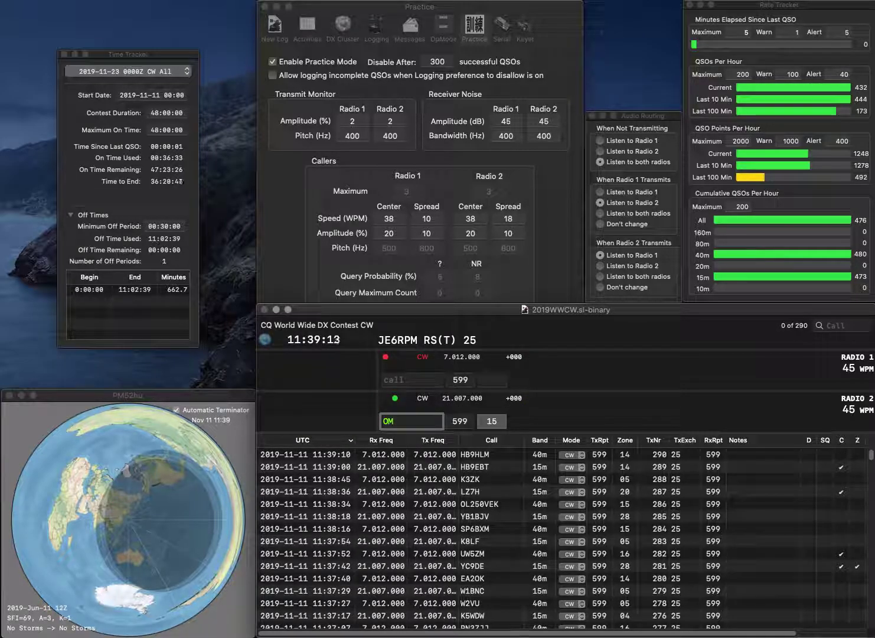
type("8R")
key("BackSpace")
key("BackSpace")
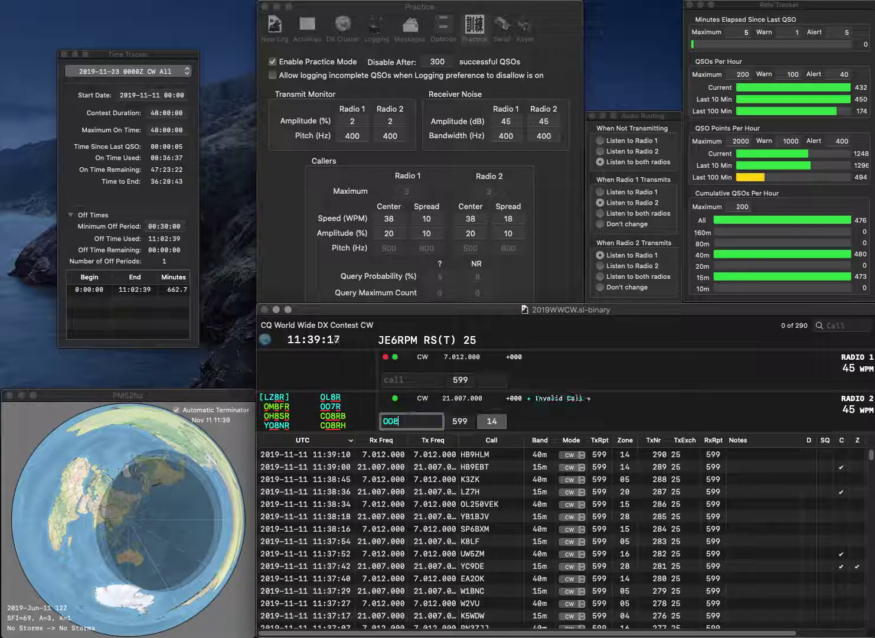
type("7R")
key("Return")
type("ZN")
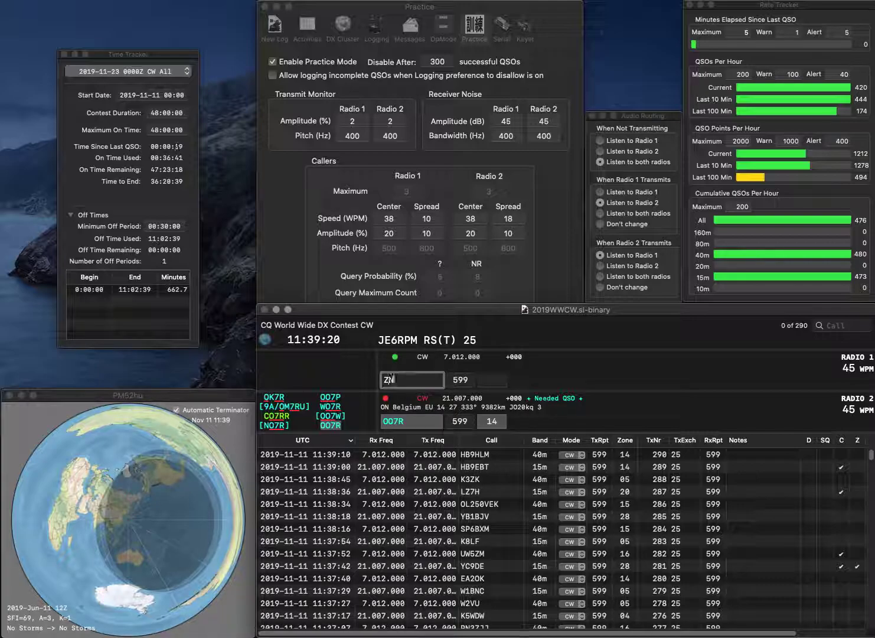
type("4XTA7")
key("BackSpace")
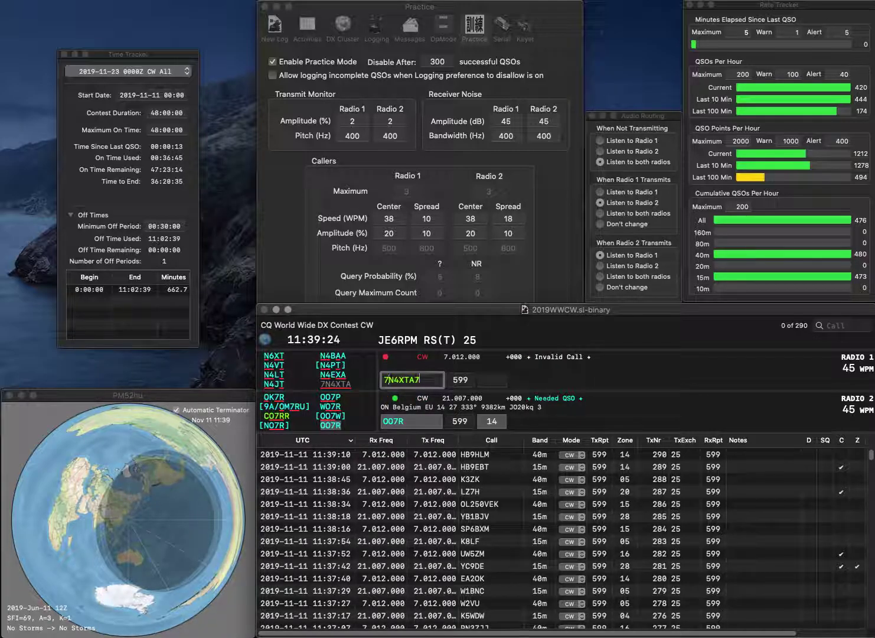
key("Return")
key("Return")
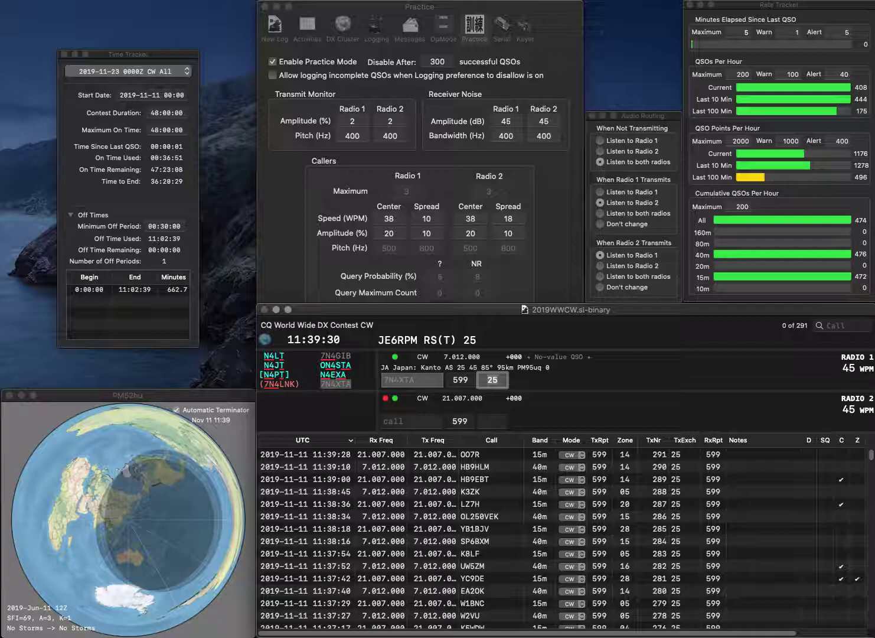
type("0VJ")
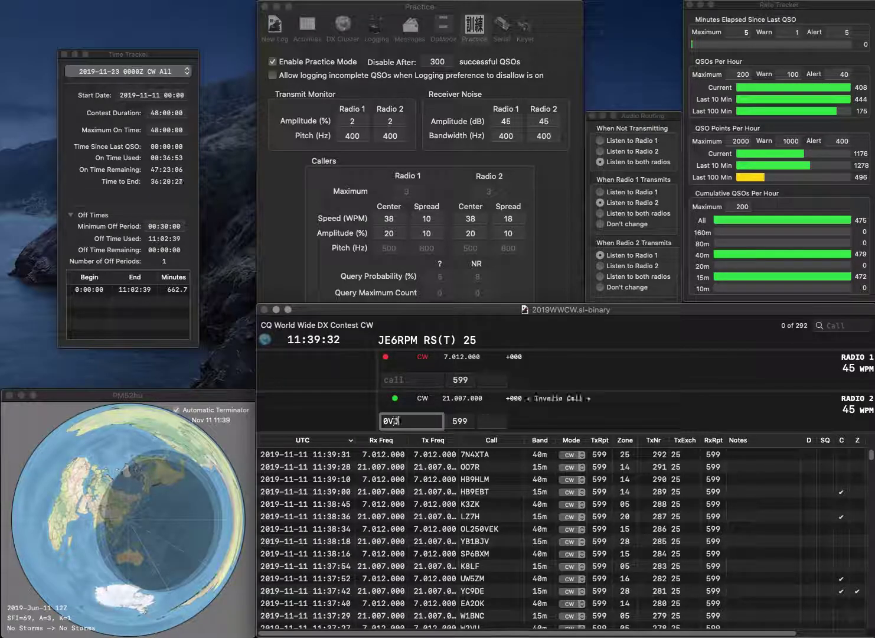
type("G")
key("Home")
type("G")
key("Return")
type("EA")
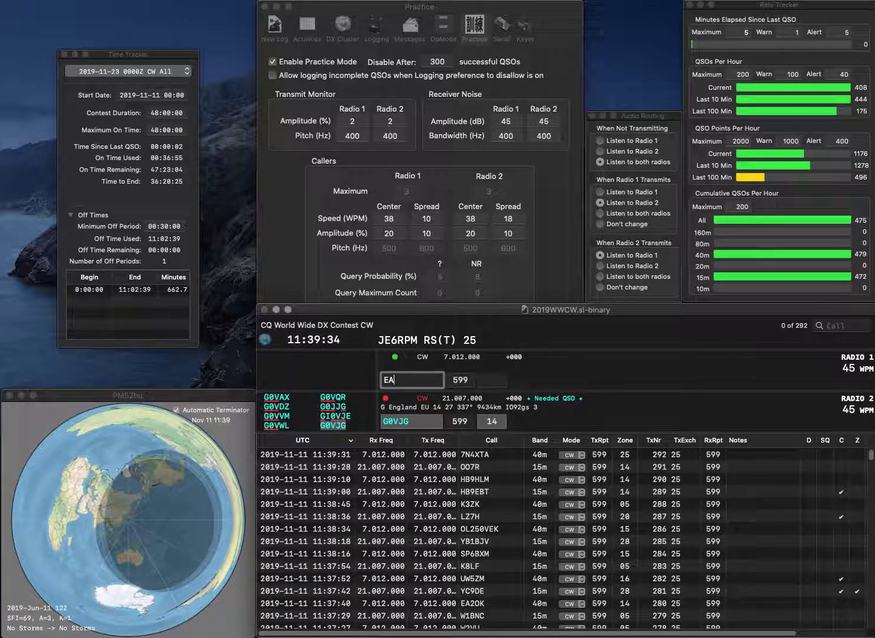
type("1AOQ")
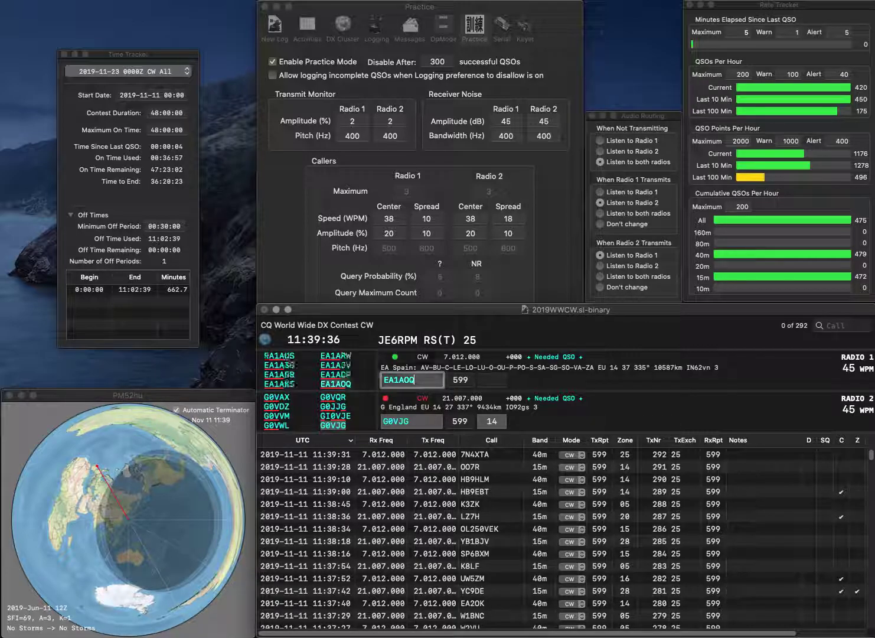
key("Return")
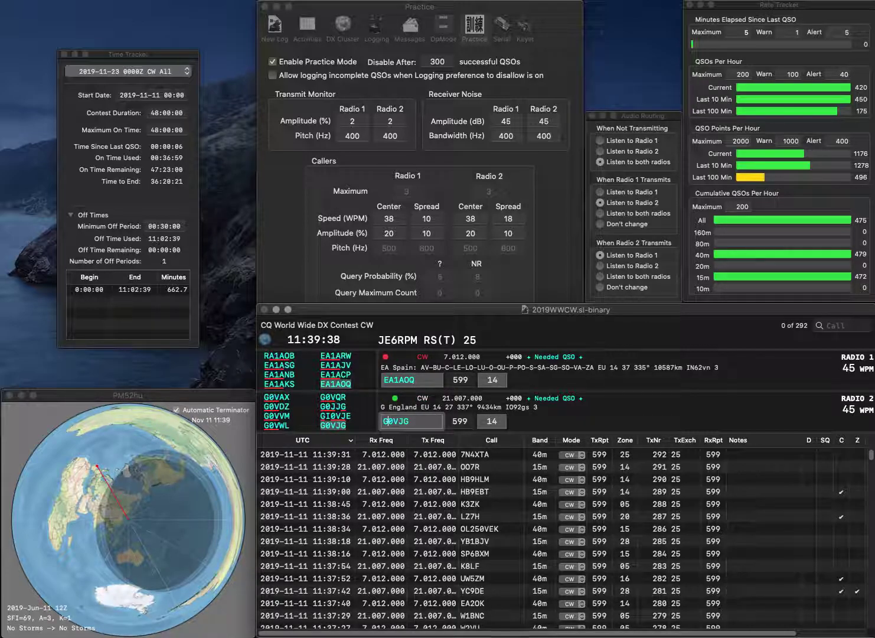
key("Return")
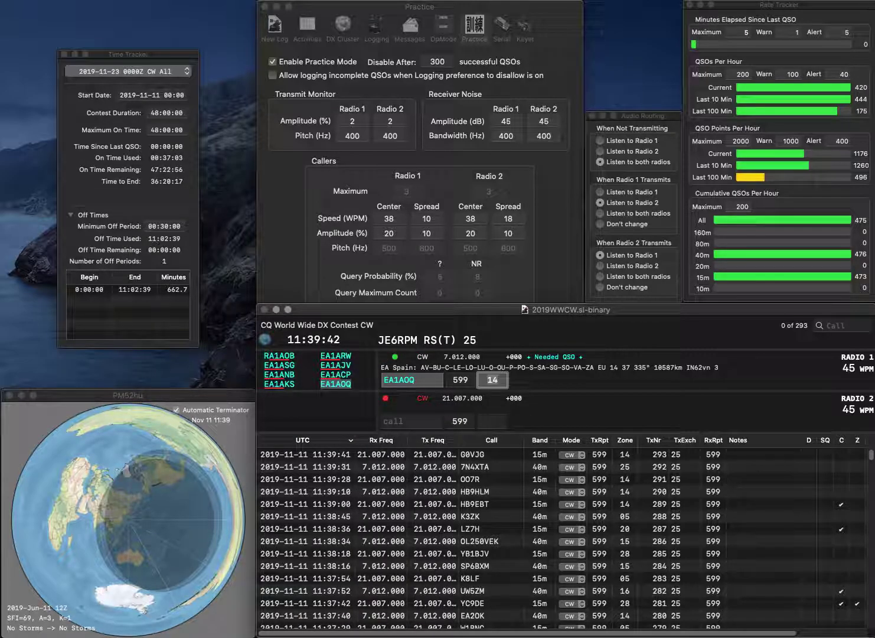
key("Return")
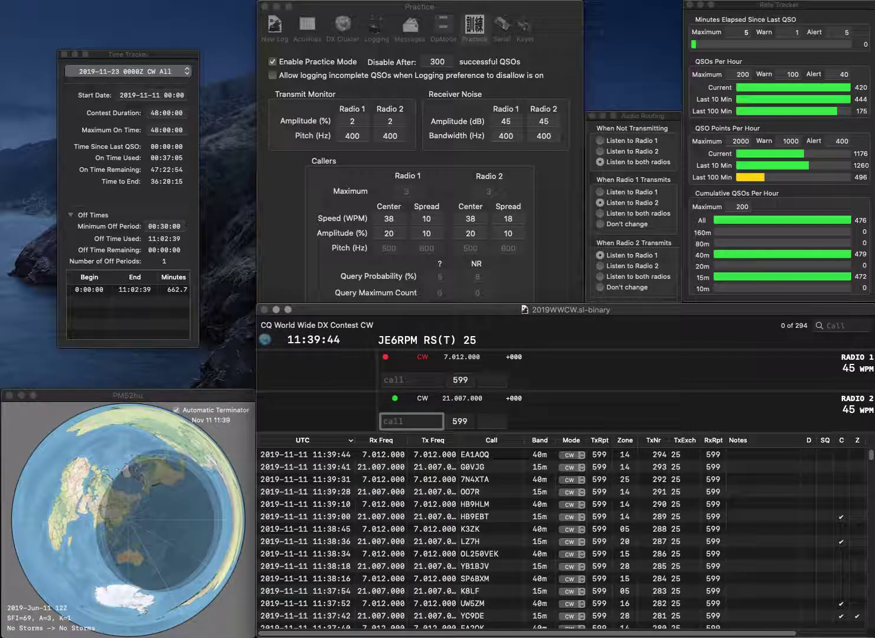
type("G4GKT")
key("Return")
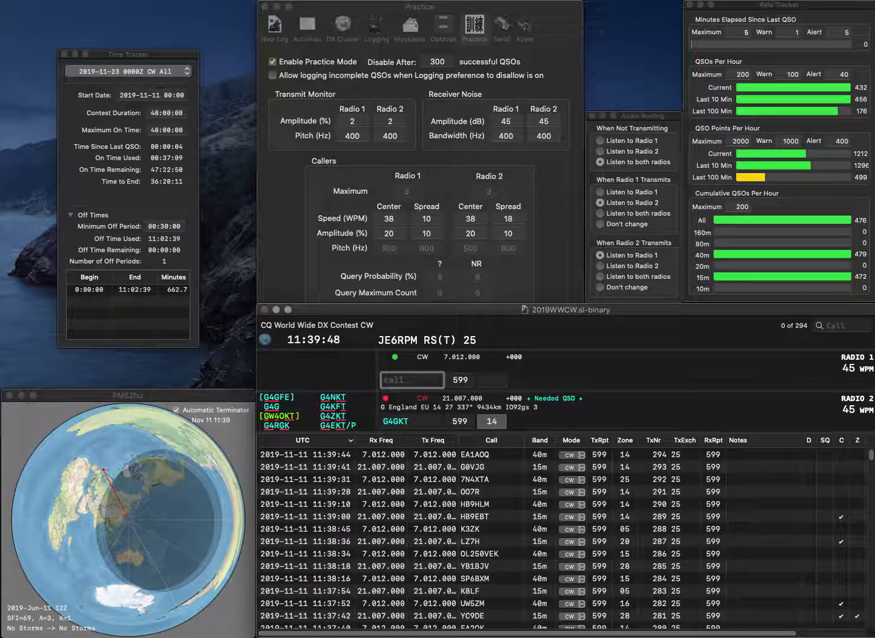
key("Return")
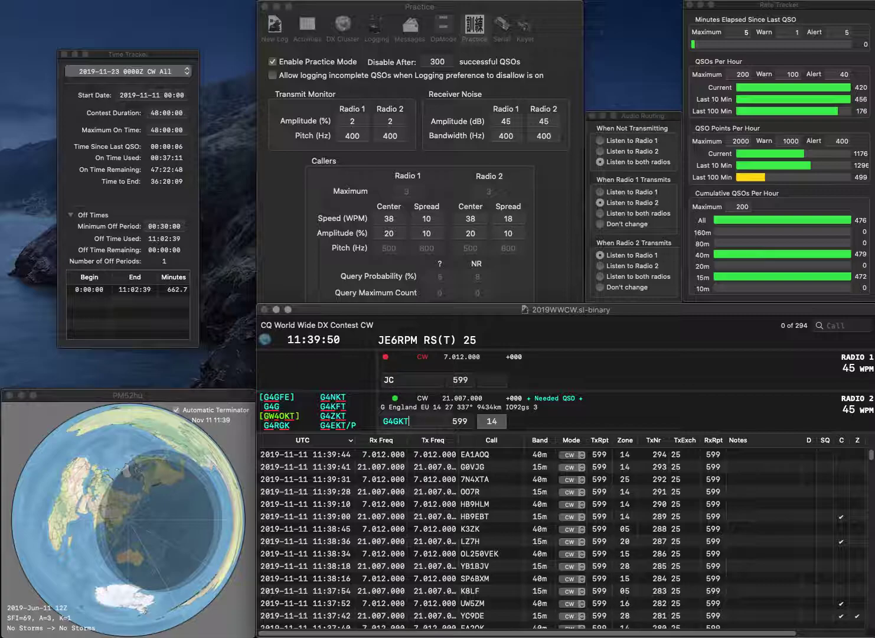
key("Left")
key("BackSpace")
type("Z")
key("Return")
key("Left")
key("Left")
type("YU1")
key("Delete")
type("W")
key("Return")
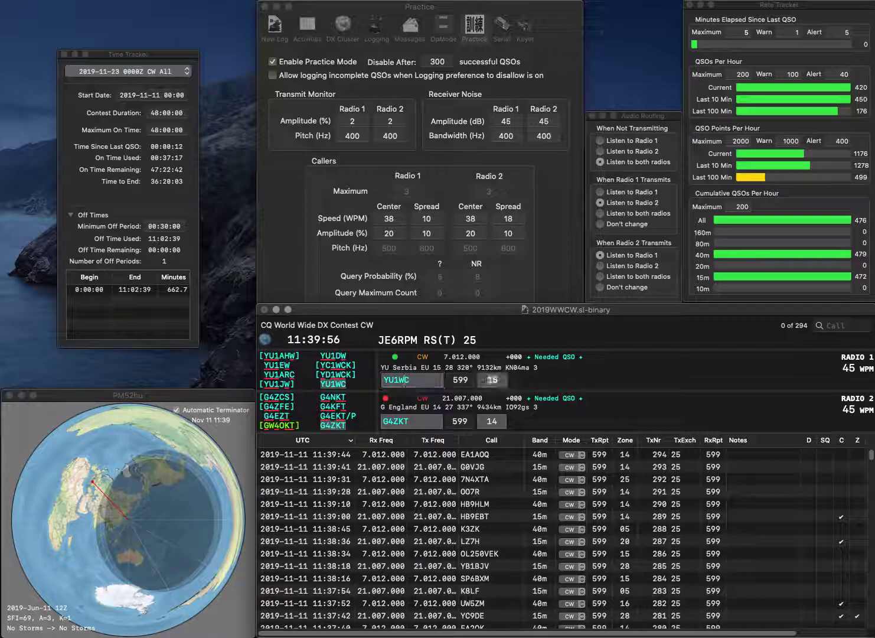
key("Tab")
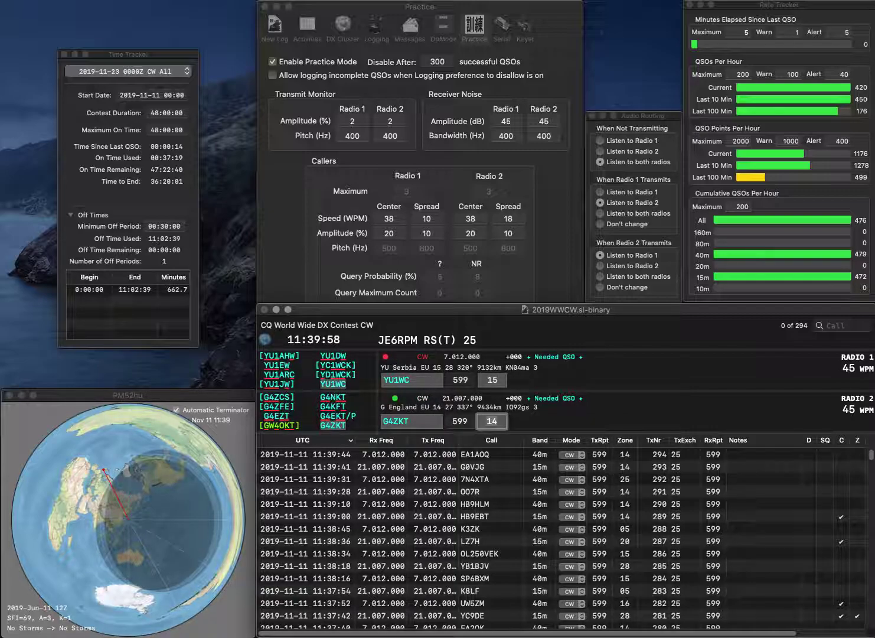
key("Return")
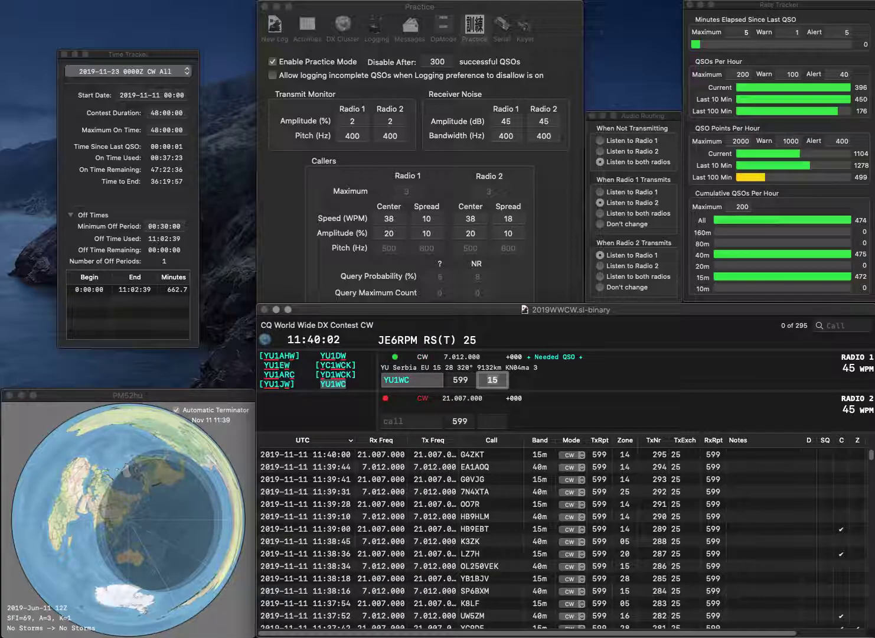
key("Return")
type("8BRY")
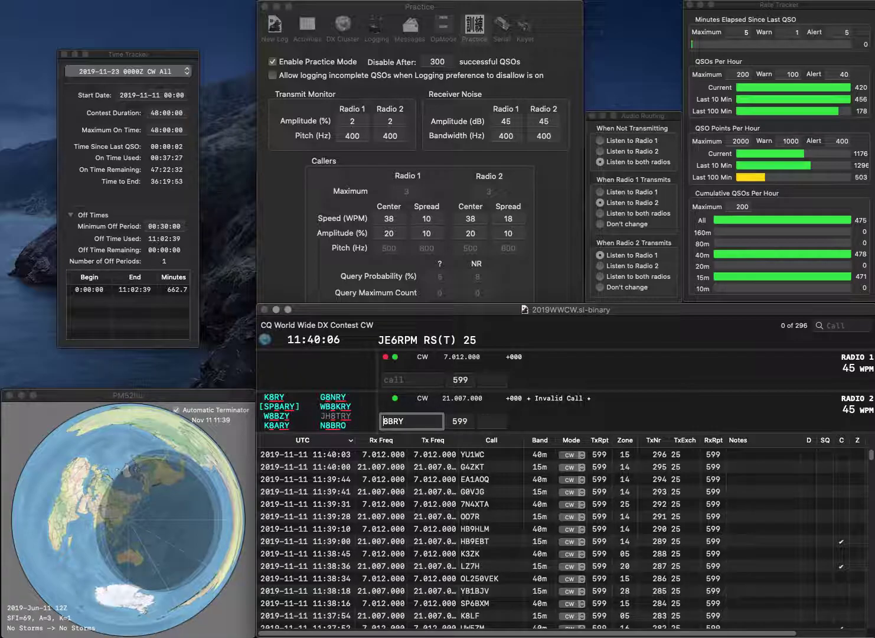
key("Return")
type("U")
key("Return")
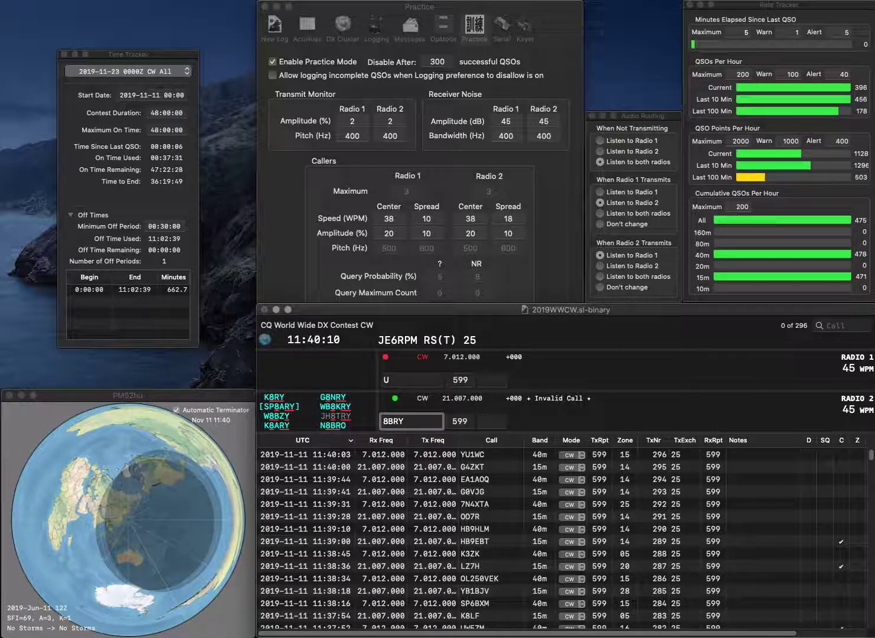
Step: Complete the Radio 2 call as VE9BRY and send it to the caller
type("VE")
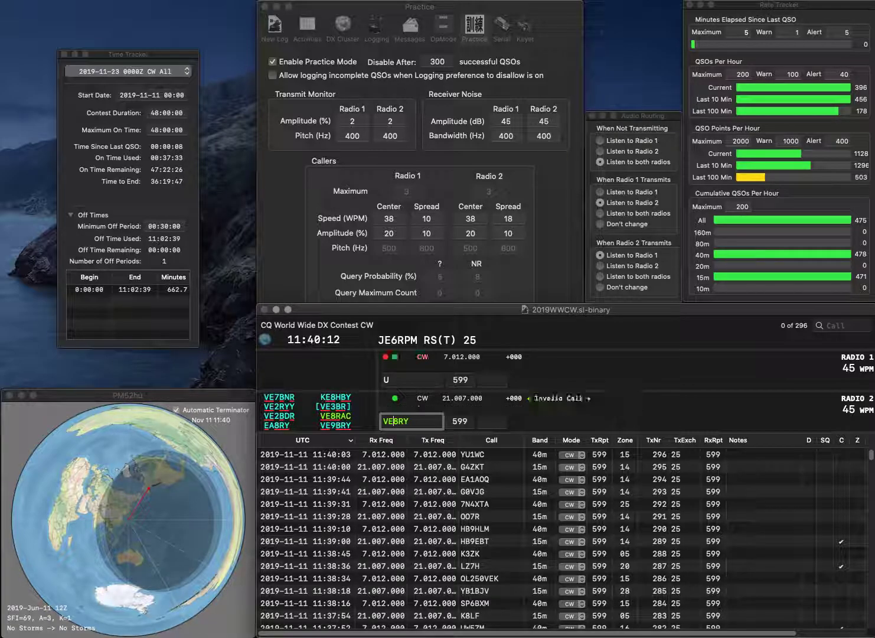
key("Delete")
type("9")
key("Return")
Step: Complete the Radio 1 call as DD2NU and answer the caller while finishing the VE9BRY contact on Radio 2
type("DD2N")
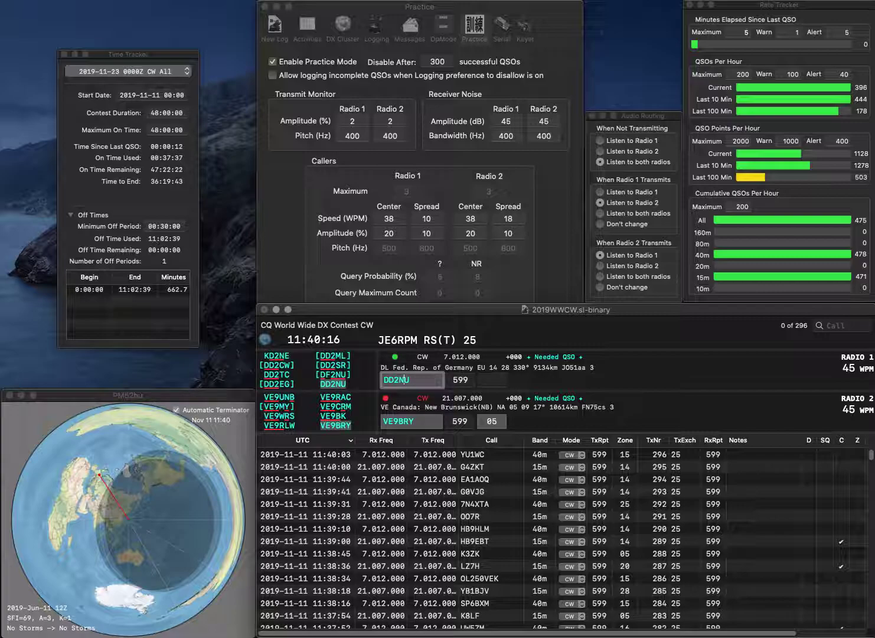
key("Return")
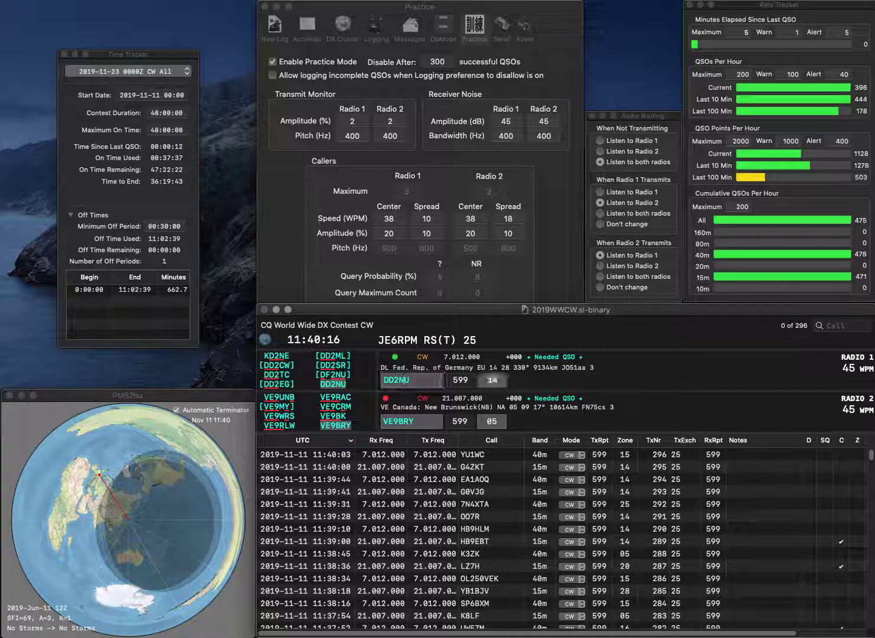
key("Up")
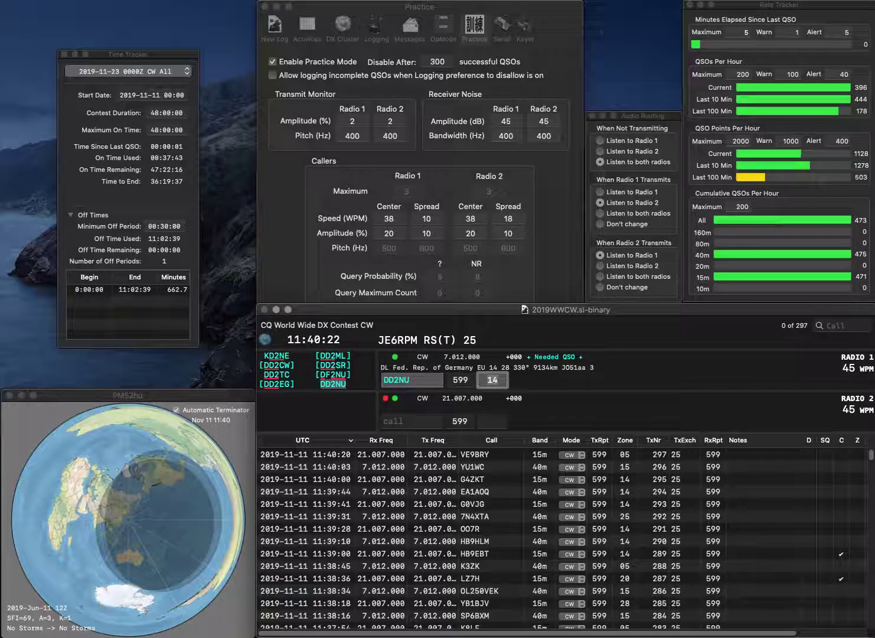
key("Return")
type("F4IVV")
key("Return")
Step: Enter K5TA as the Radio 1 call and send it to the caller
type("K5")
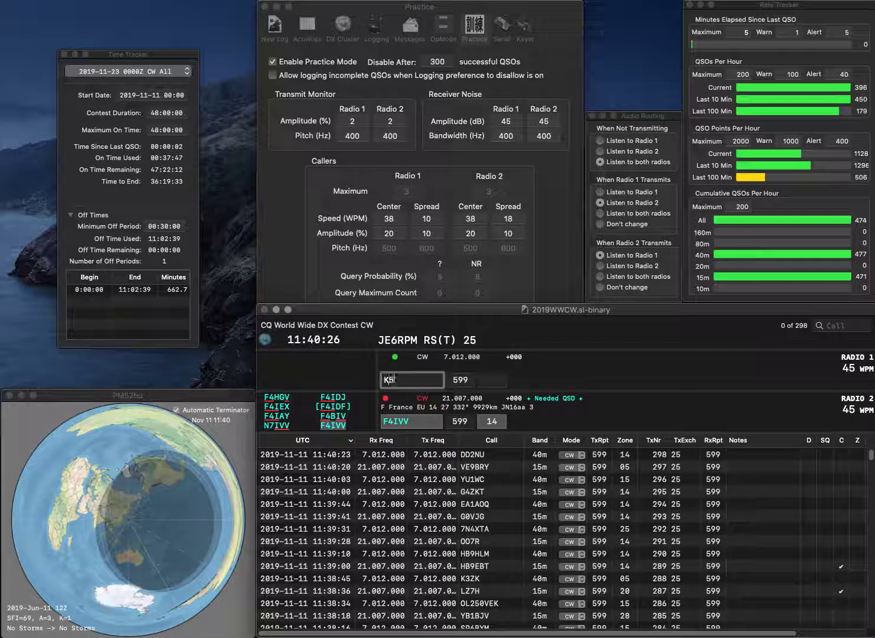
type("TA")
key("Return")
key("Return")
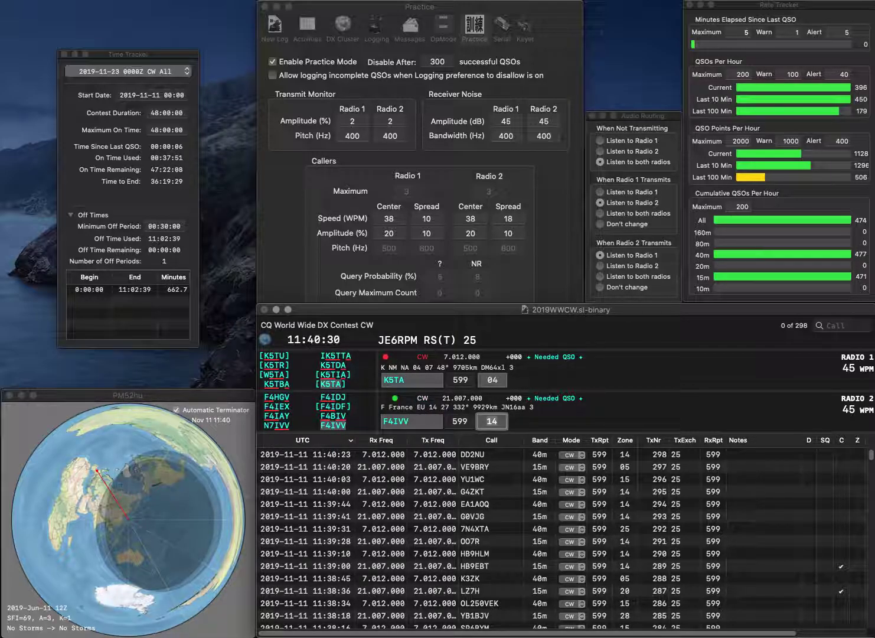
key("Return")
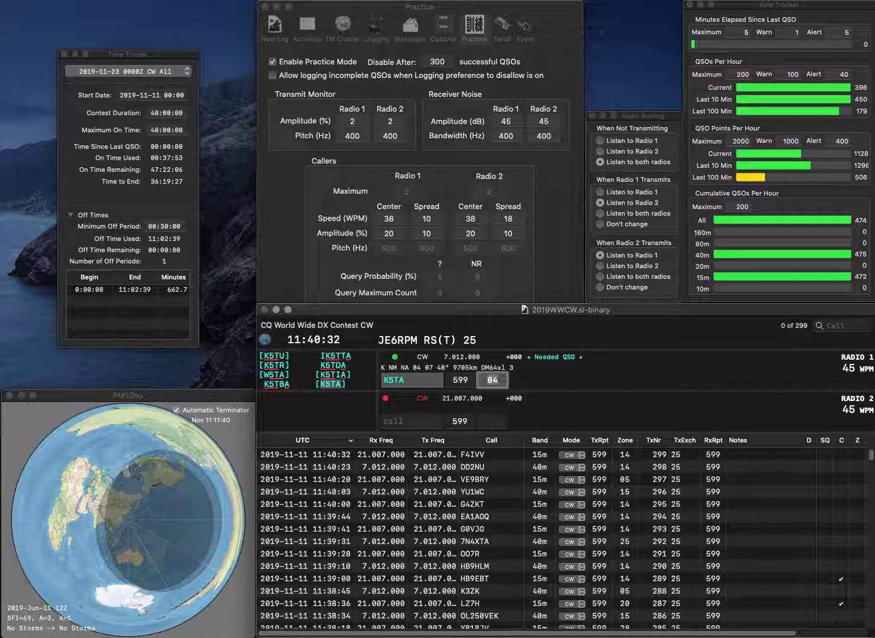
key("Return")
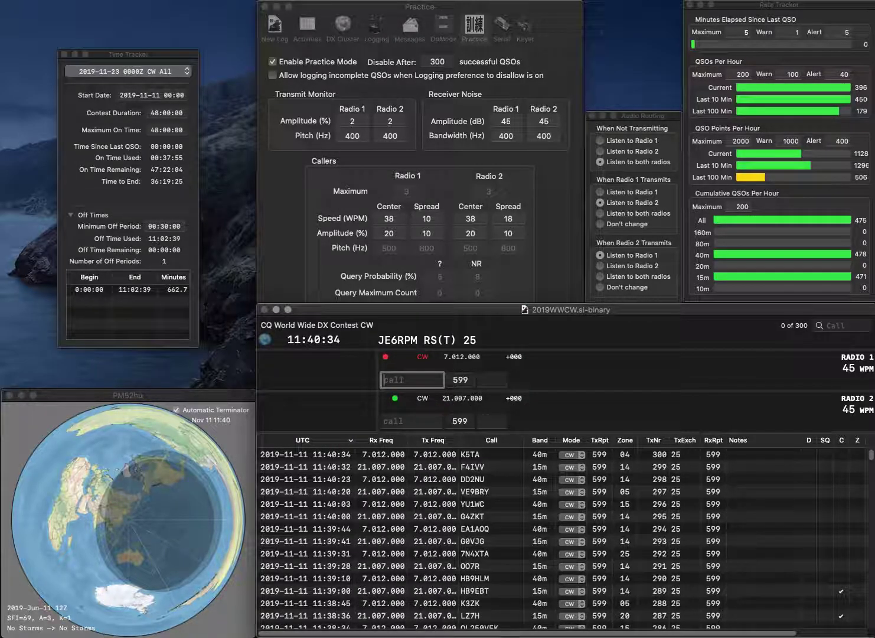